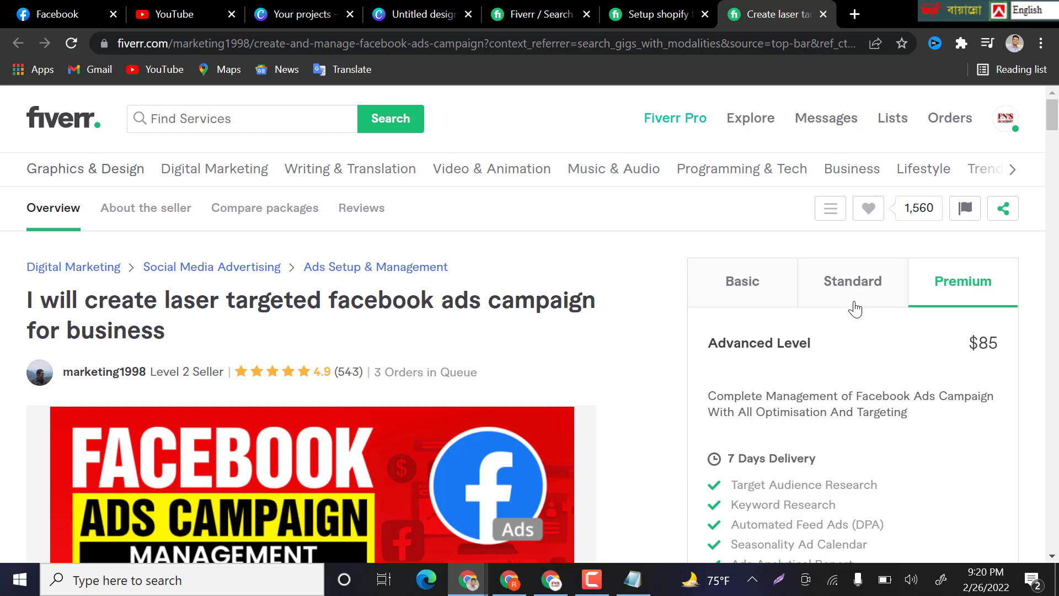
- Switch to Notepad and highlight the campaign structure lines, from 1 campaign + 1 Ad Set + 1 Ads to 1 Campaign + 8 Ad Set + 8 Ads
click(509, 579)
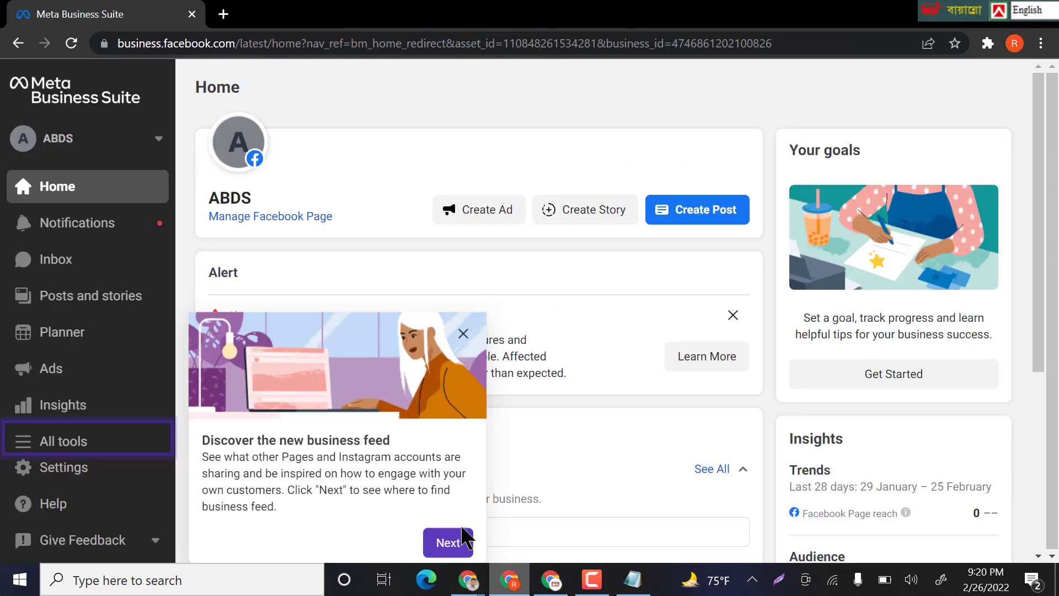
click(633, 579)
drag(4, 163, 709, 351)
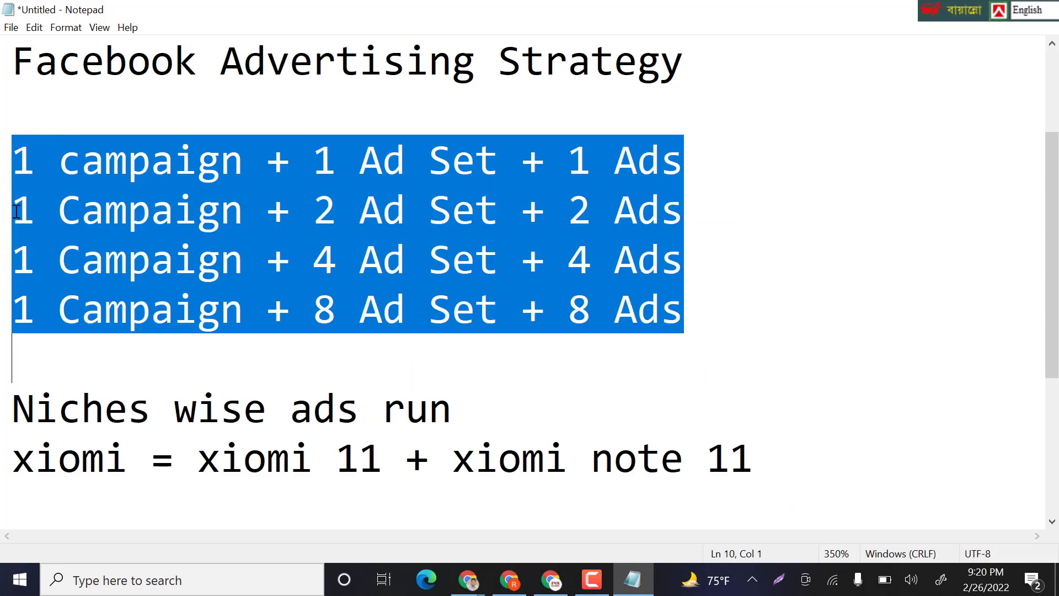
drag(8, 160, 747, 144)
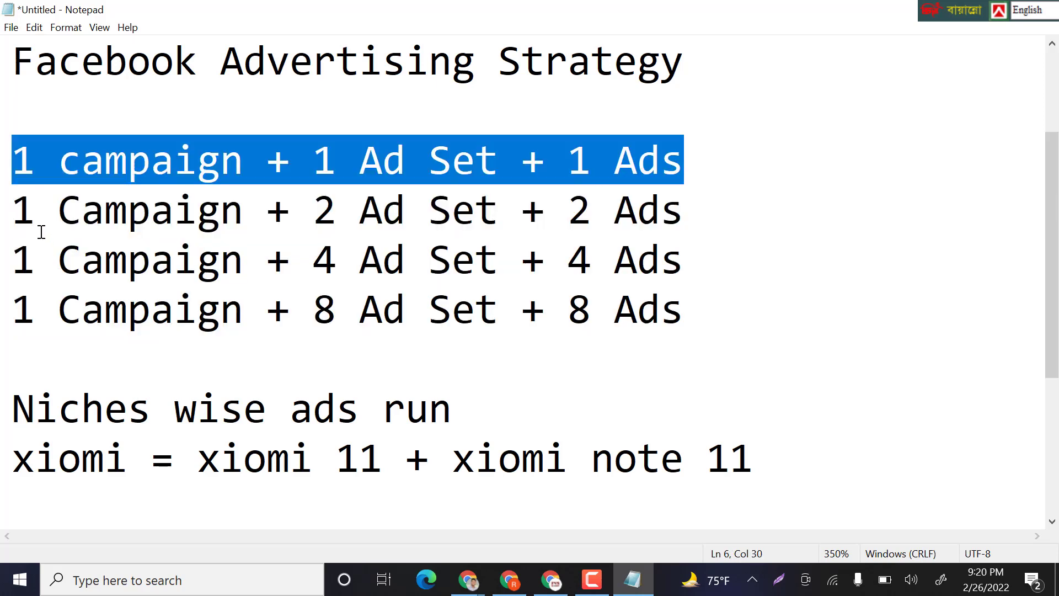
drag(3, 315, 719, 345)
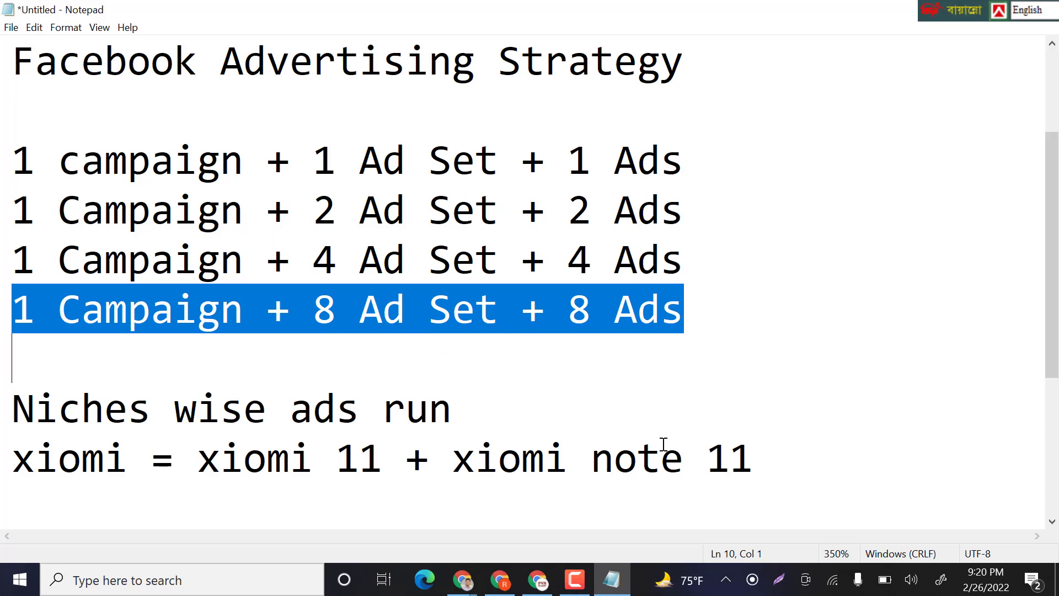
- Switch to Meta Business Suite in Chrome, dismiss the business feed tip and open Ads Manager from the full tool list
click(500, 580)
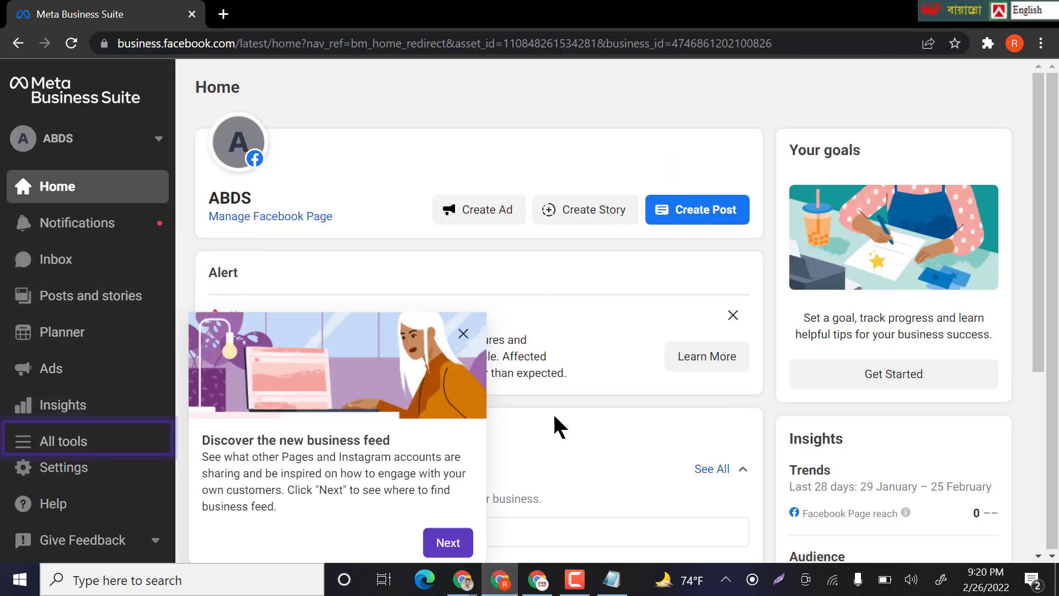
click(463, 333)
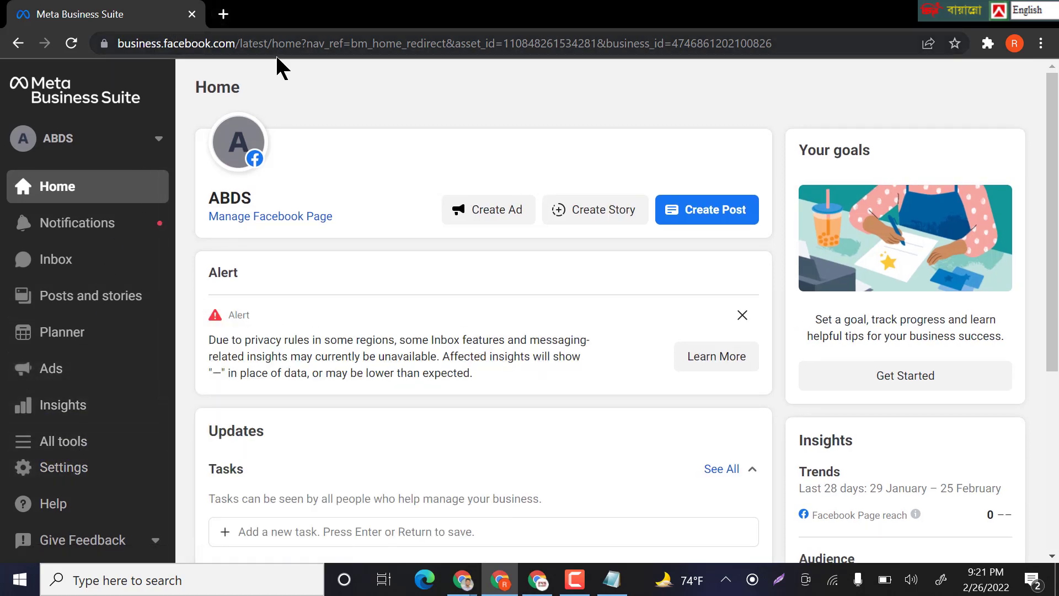
click(88, 444)
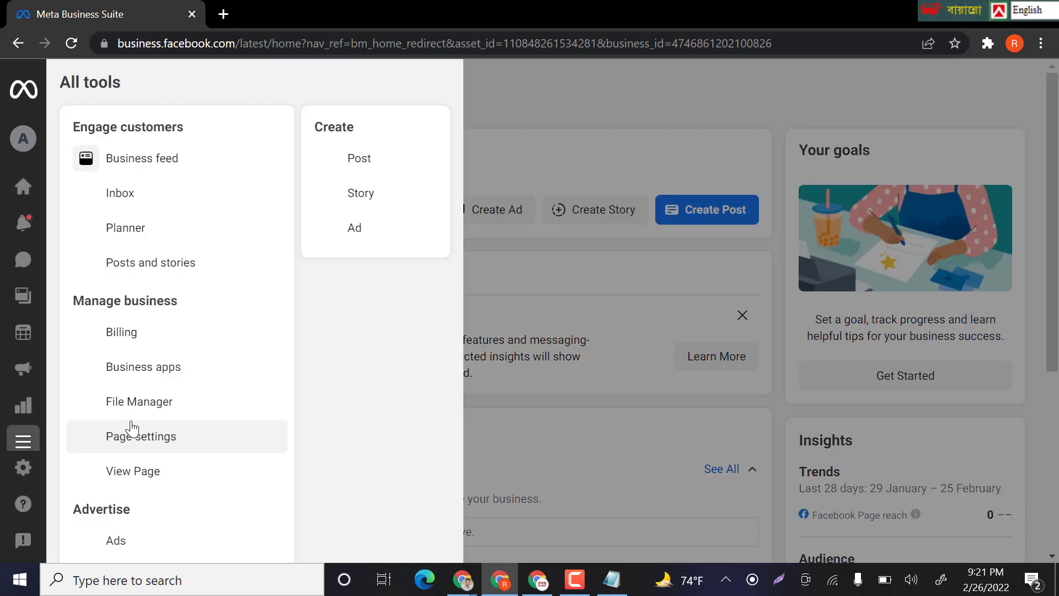
scroll(172, 424, down, 3)
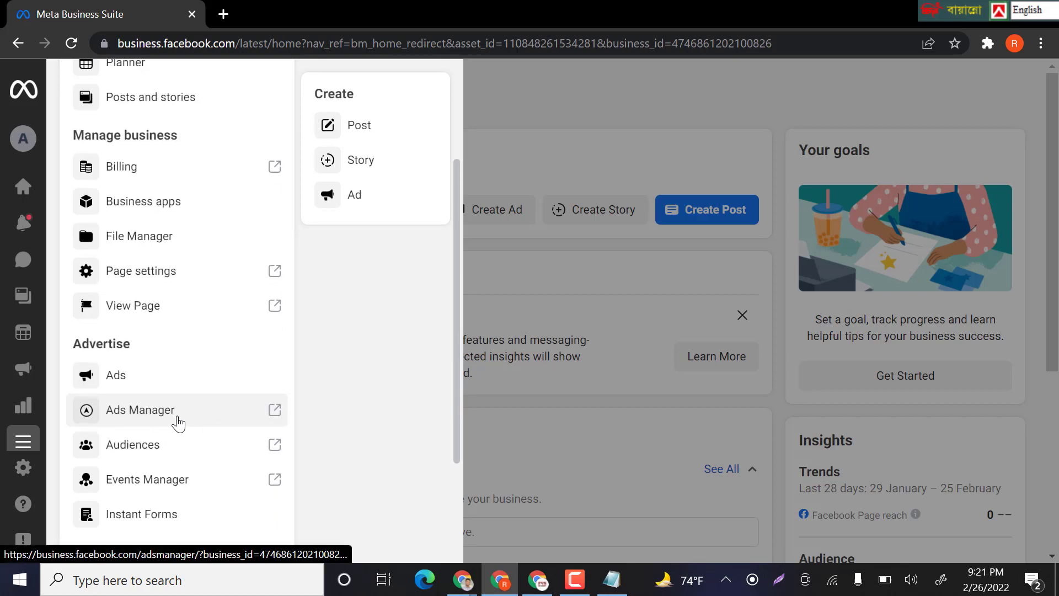
click(177, 422)
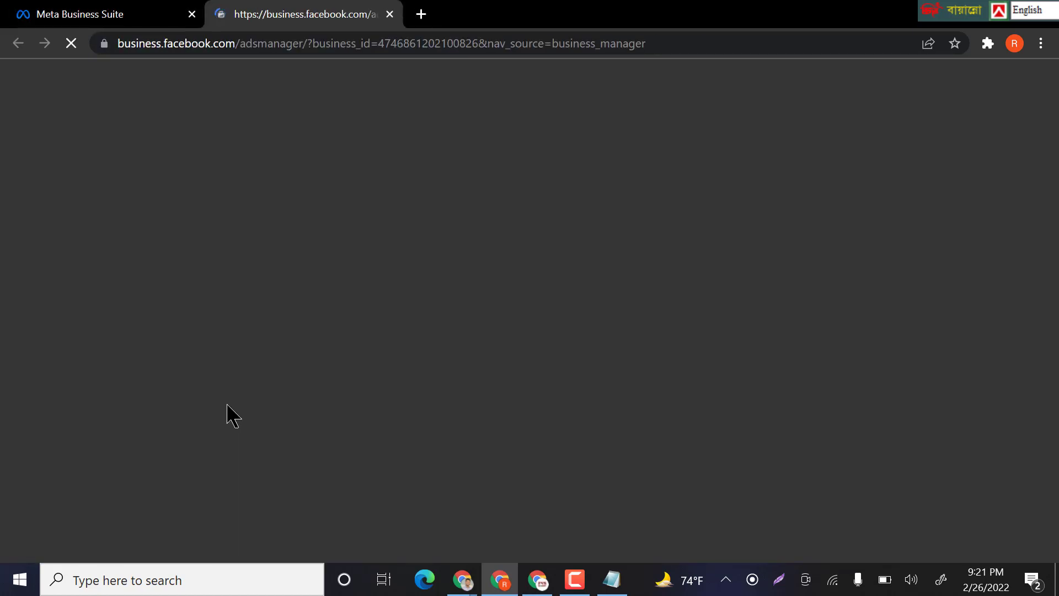
- Return to the Meta Business Suite page and look through its complete list of business, advertising and reporting tools
click(74, 12)
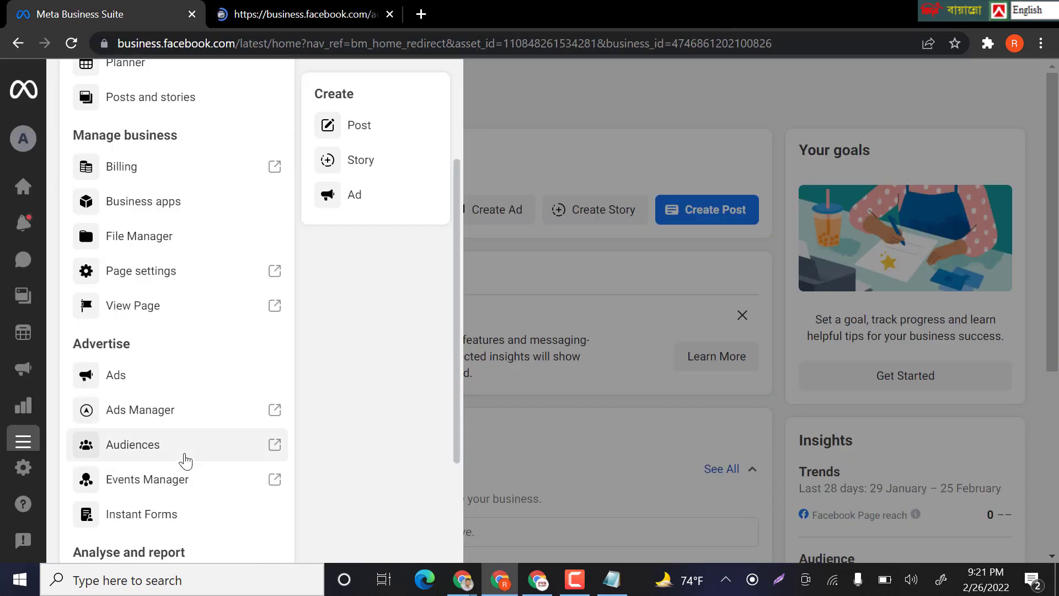
scroll(191, 464, down, 3)
scroll(203, 467, up, 6)
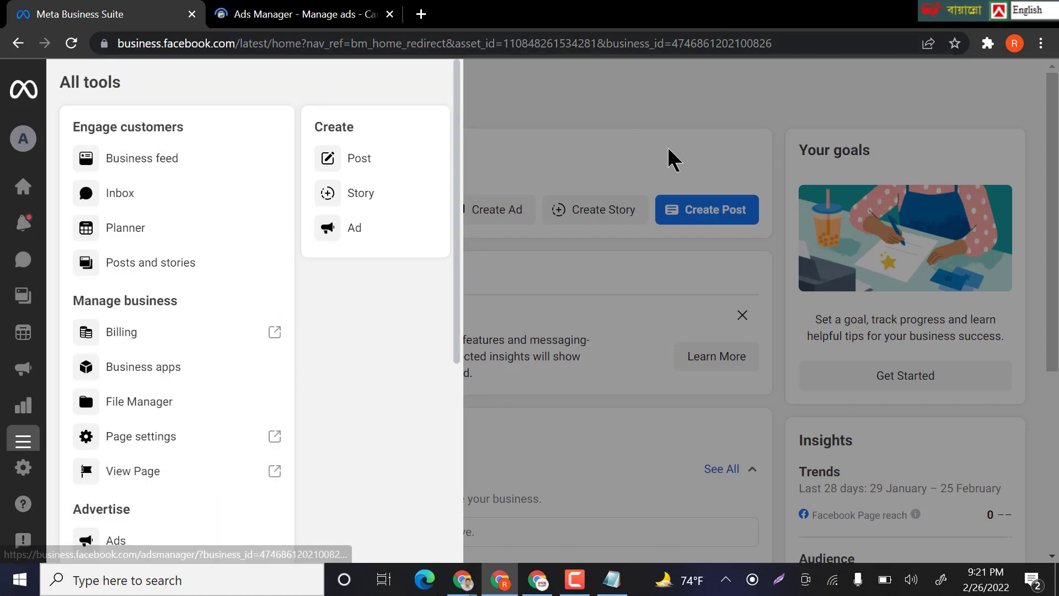
click(308, 12)
click(38, 15)
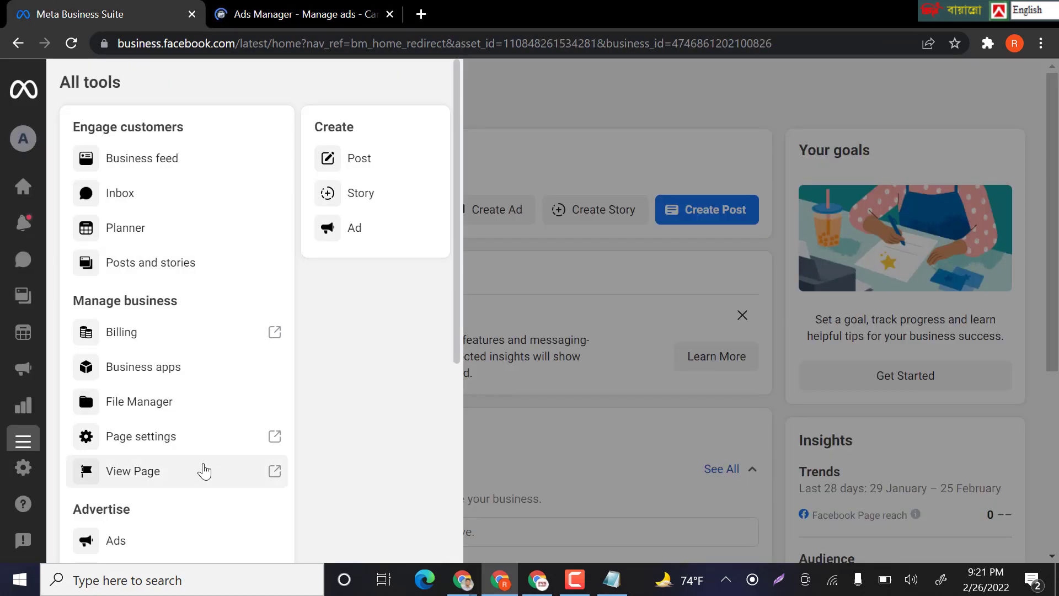
scroll(324, 356, down, 3)
scroll(324, 356, down, 3)
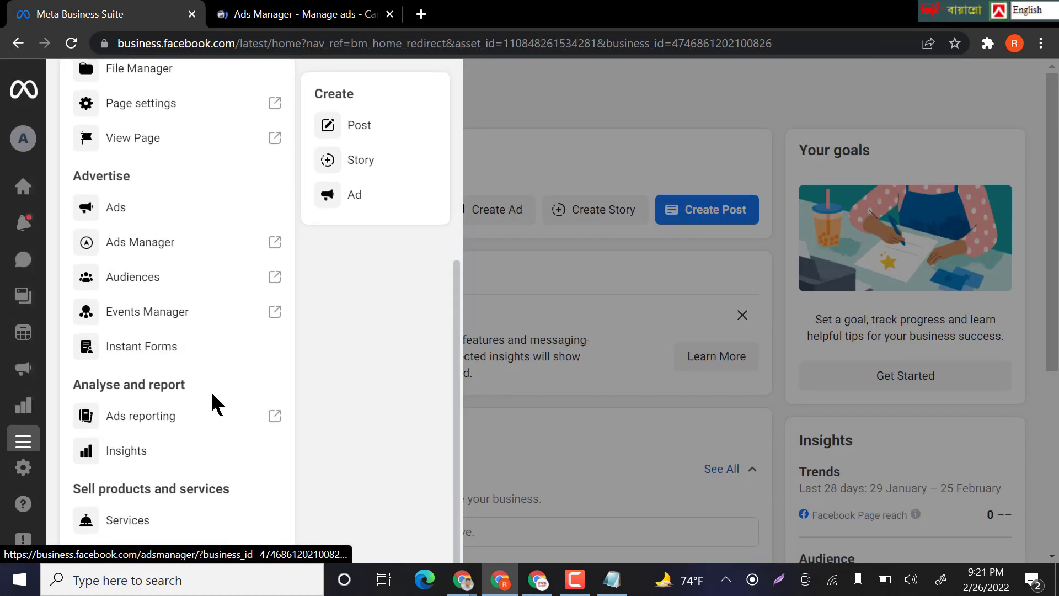
scroll(231, 473, up, 6)
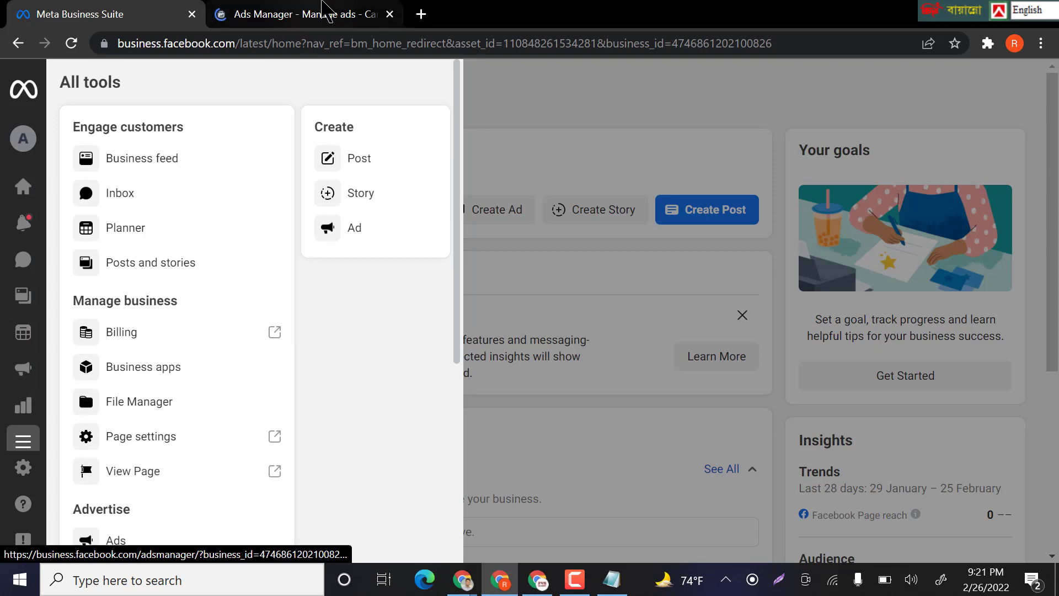
- Reset Ads Manager, also discarding the unpublished changes for the ad account
click(270, 16)
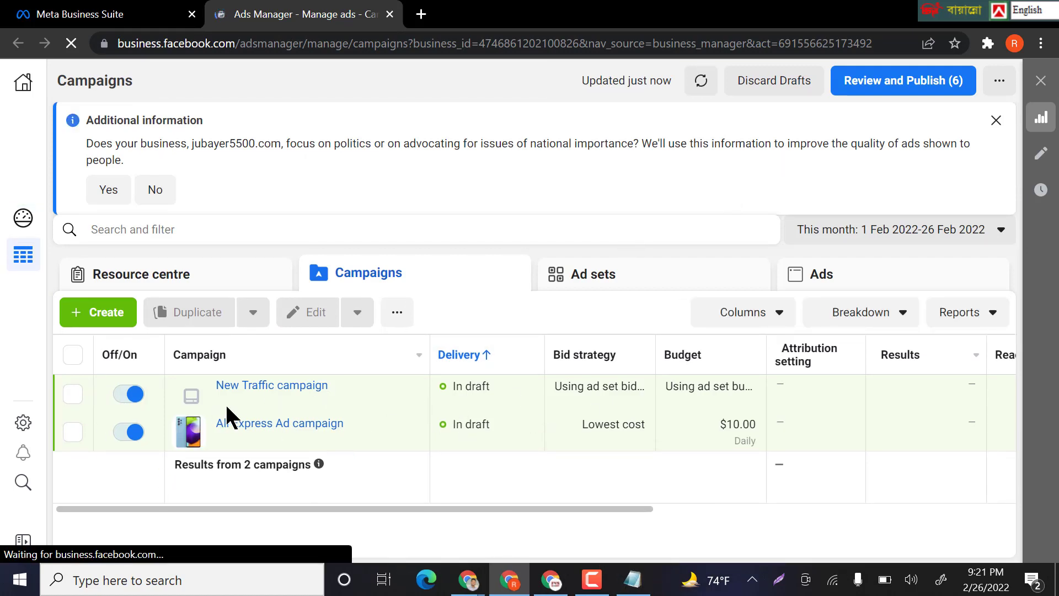
click(999, 80)
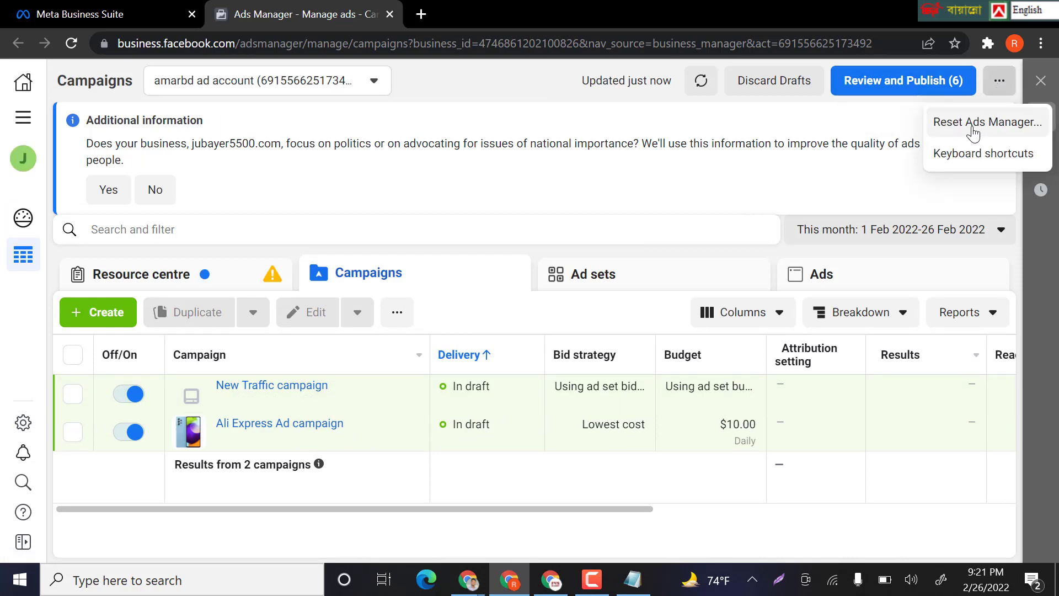
click(974, 130)
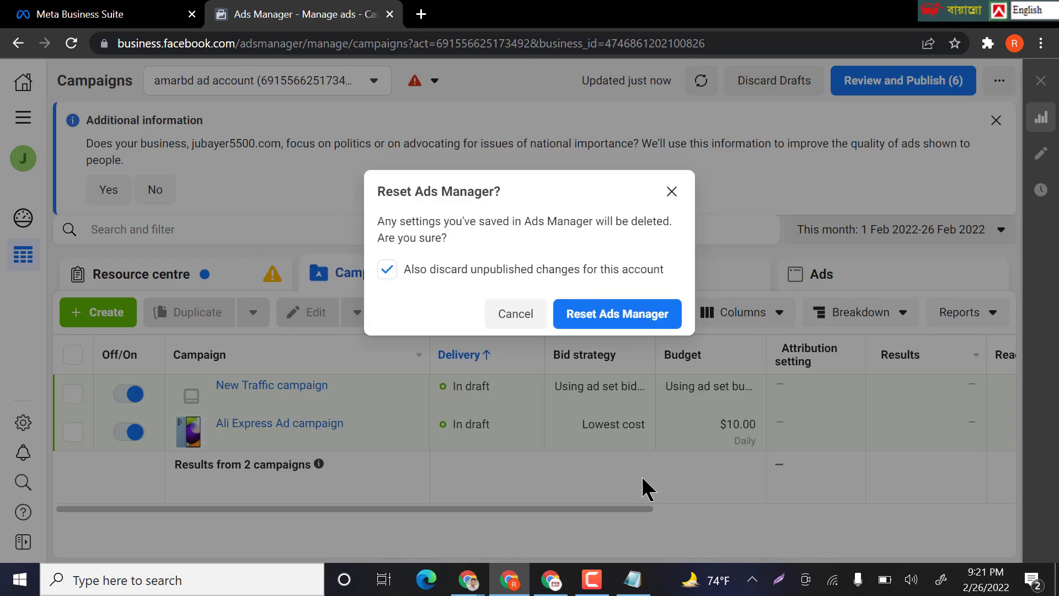
click(603, 317)
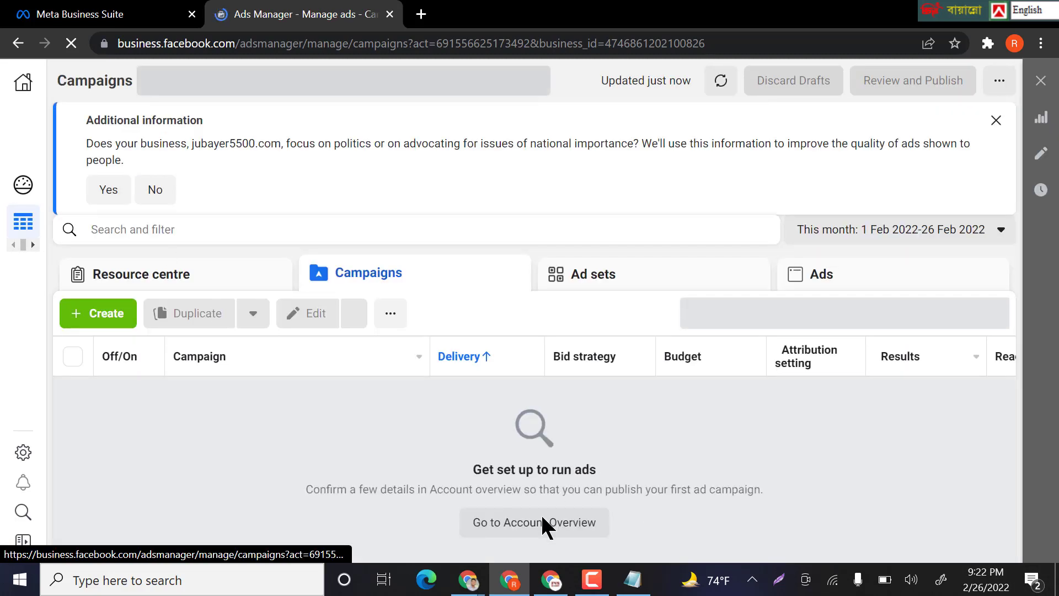
- Create a new campaign with the Traffic objective
click(99, 310)
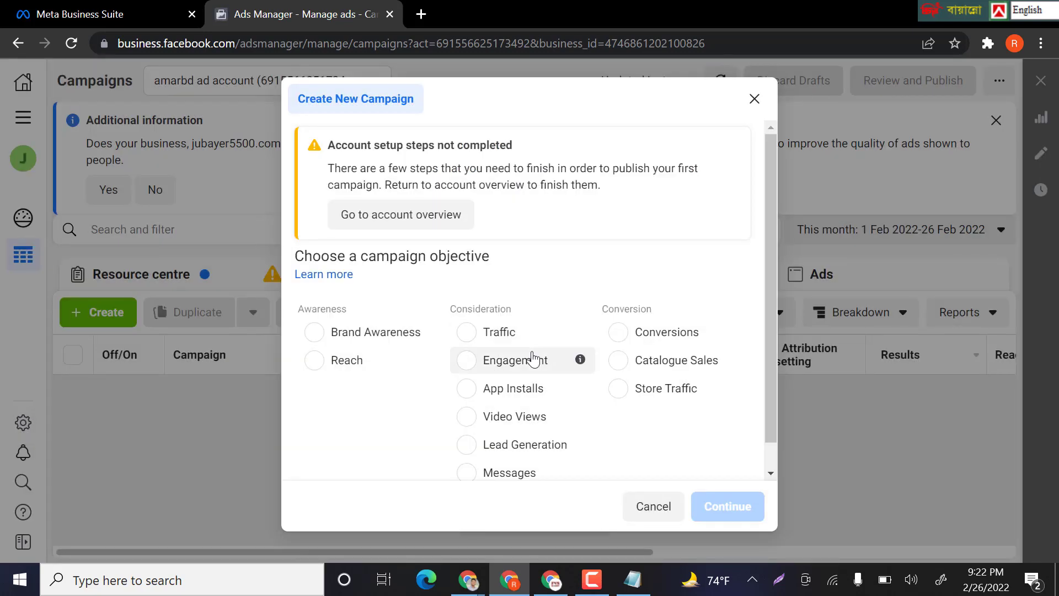
mouse_move(580, 359)
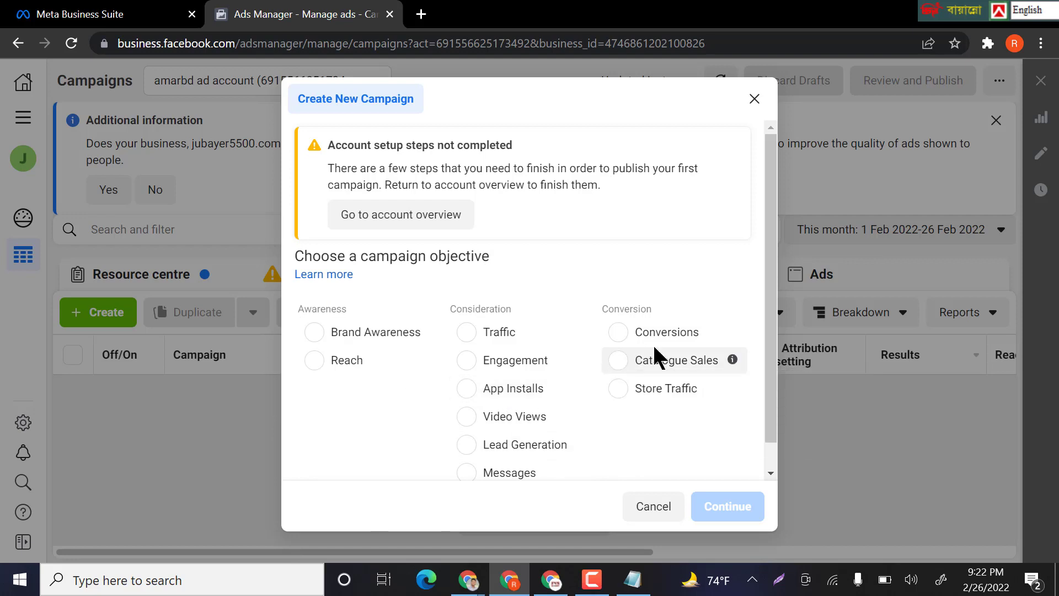
click(530, 334)
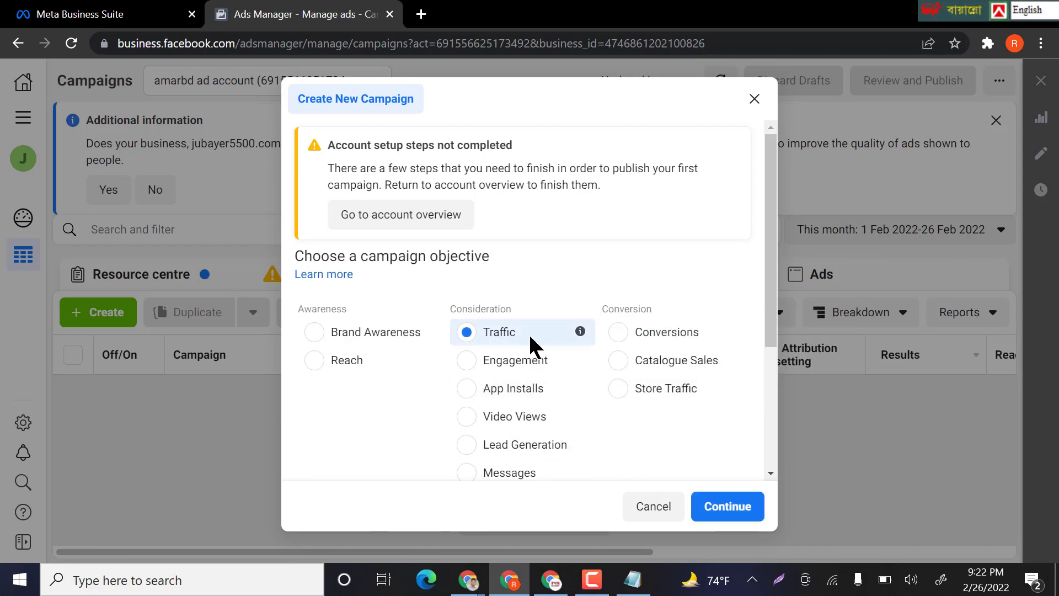
click(727, 508)
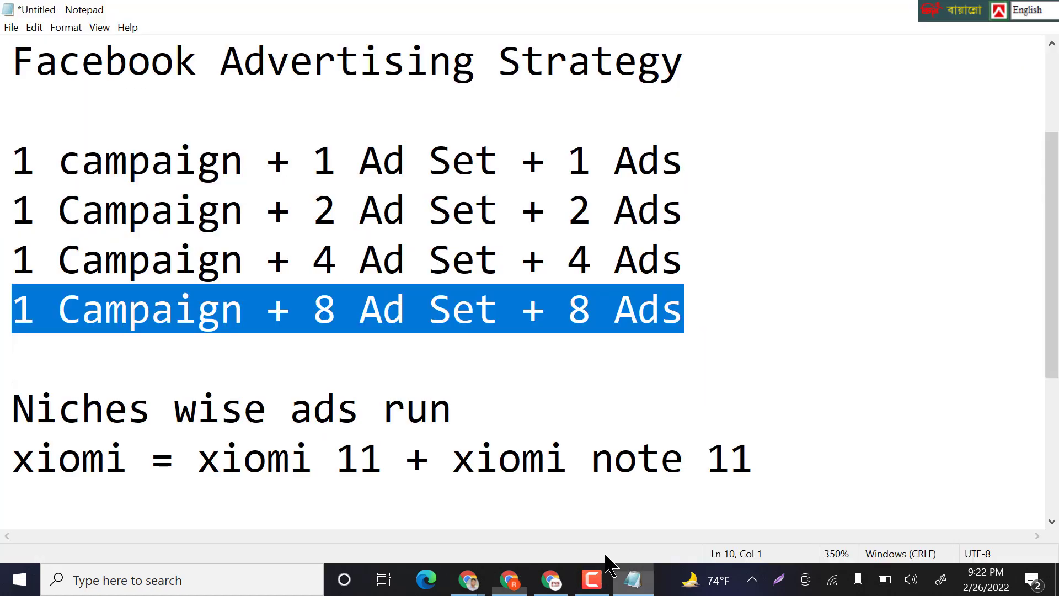
- Highlight the 1 campaign + 1 Ad Set + 1 Ads line in the Notepad strategy and return to Ads Manager
click(633, 579)
drag(10, 149, 684, 148)
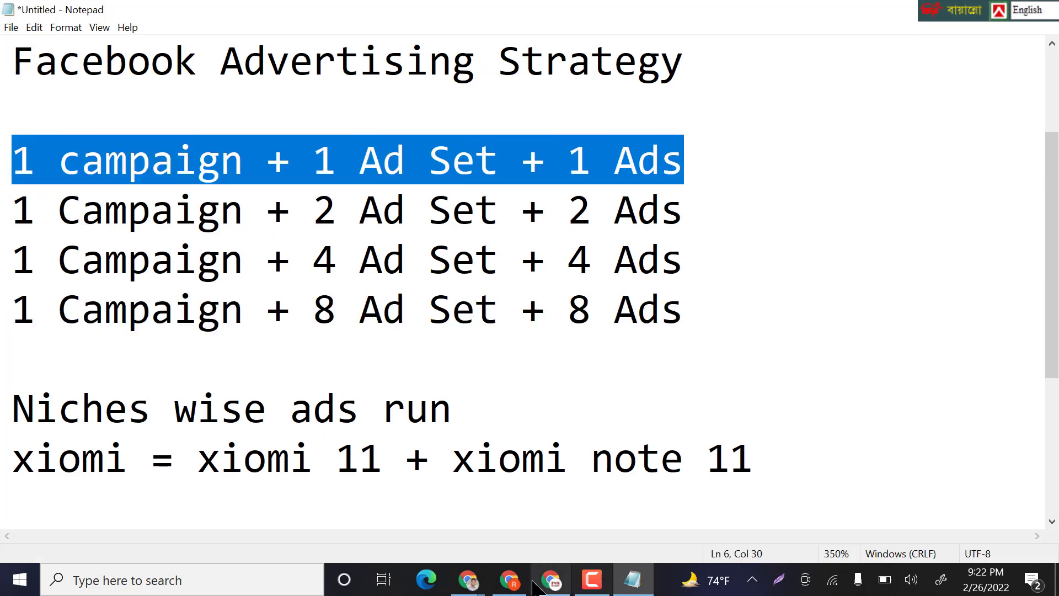
click(509, 579)
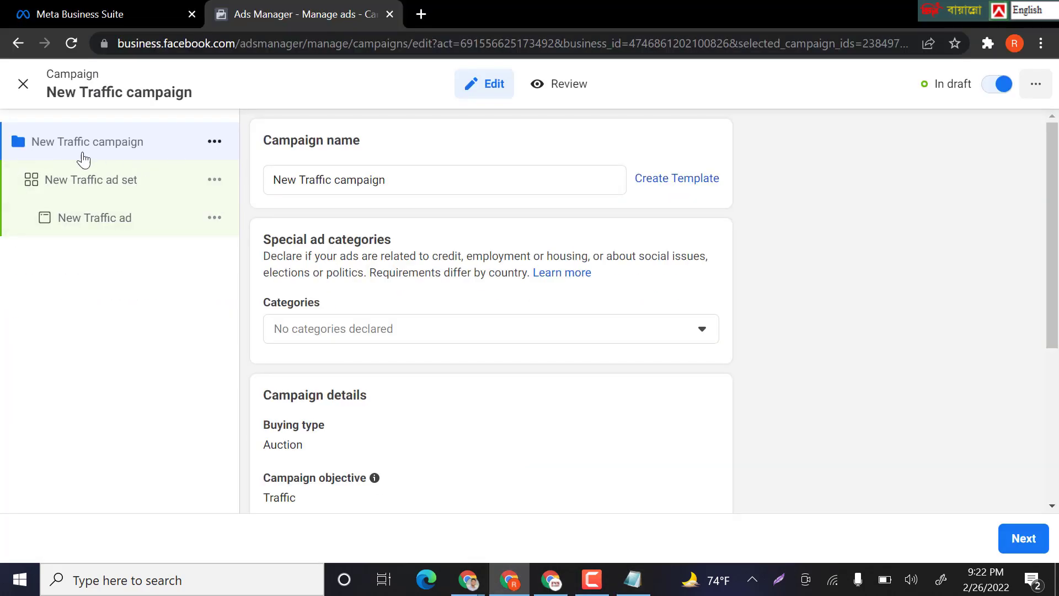
- View the New Traffic ad, return to the campaign level and clear the campaign name
click(194, 218)
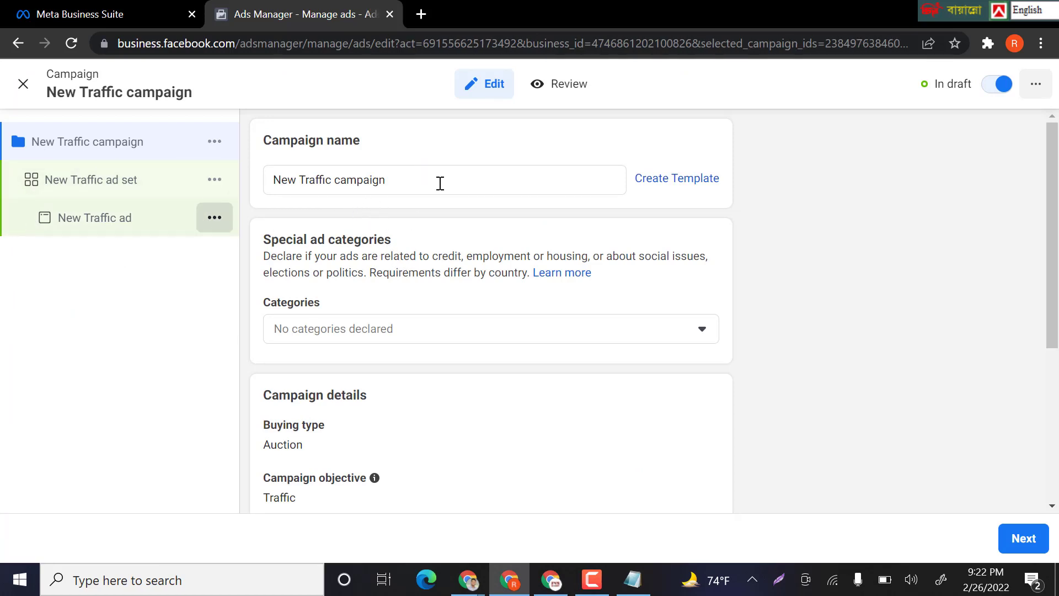
click(136, 143)
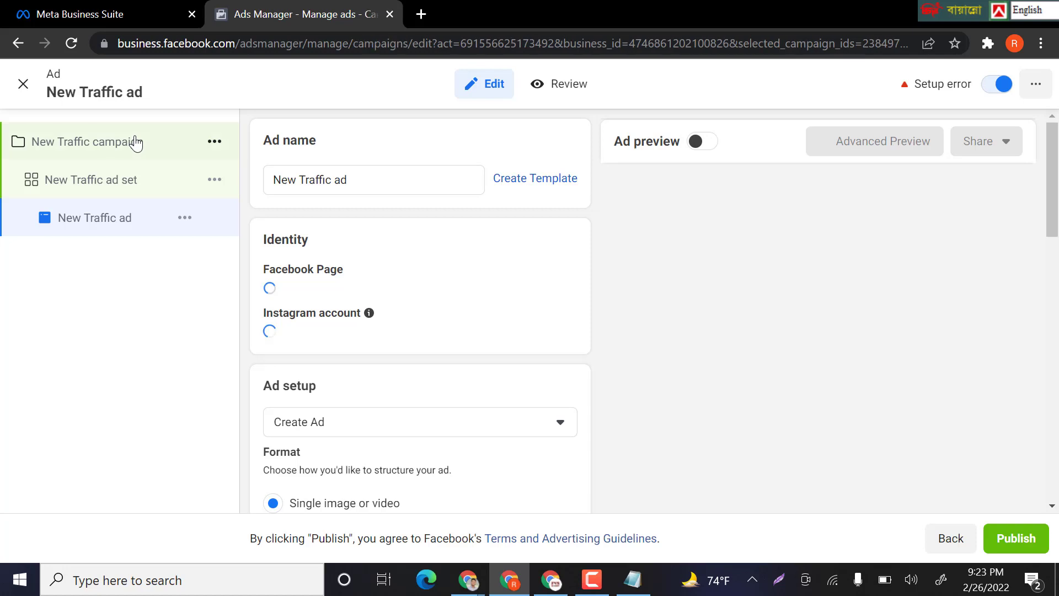
drag(405, 175, 243, 193)
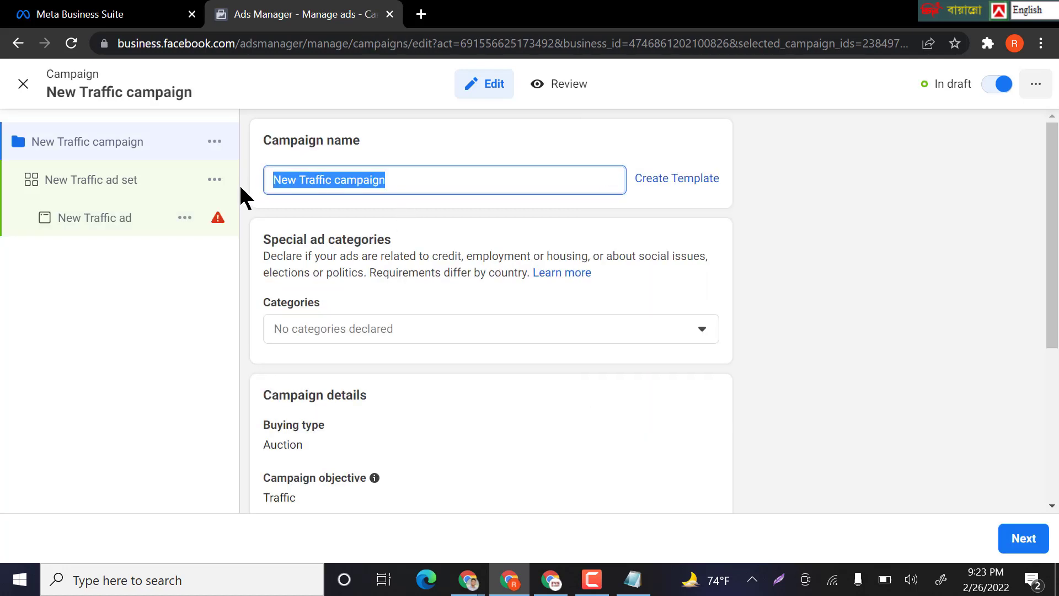
key(BackSpace)
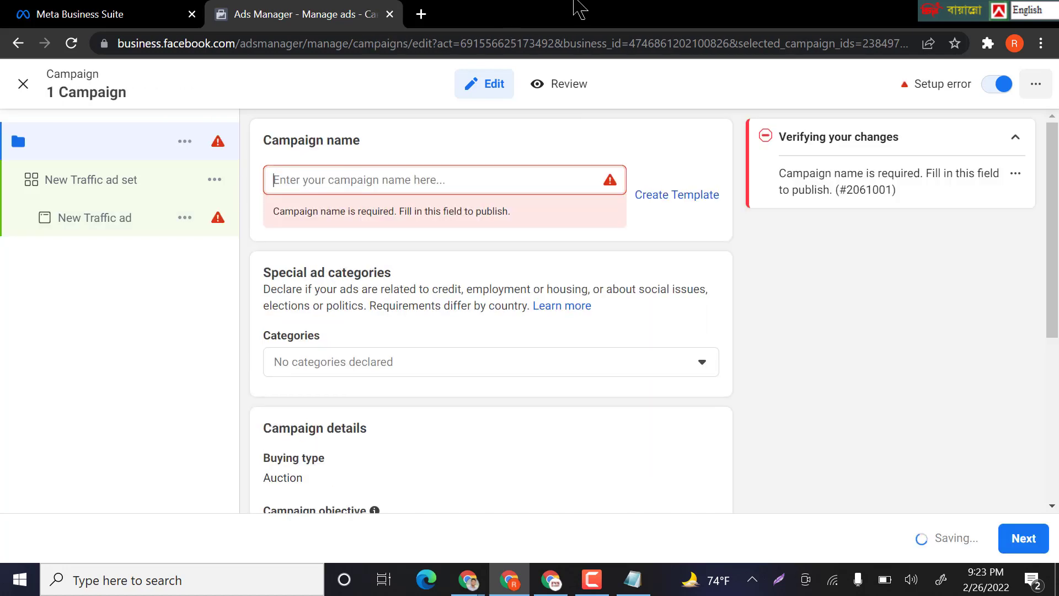
- Search Google for "apple" in a new browser tab, open apple.com and look over its home page products
click(422, 14)
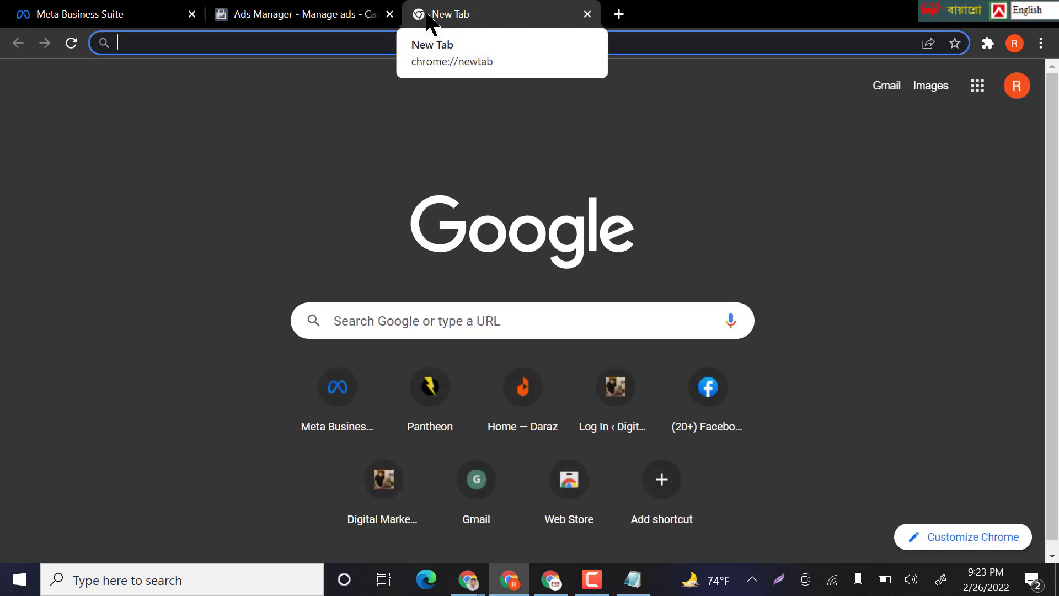
text(apple)
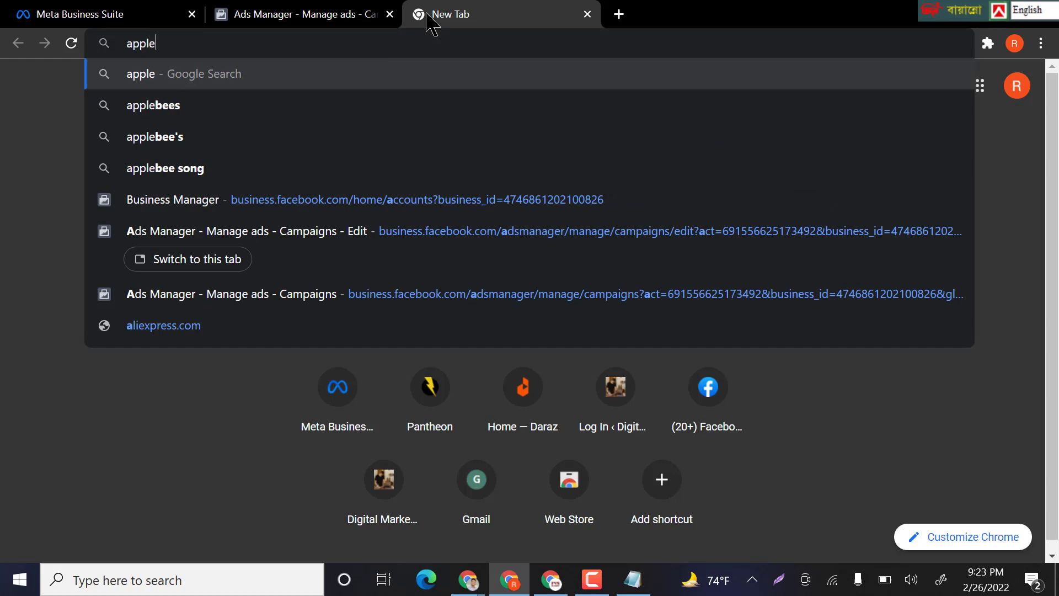
key(Return)
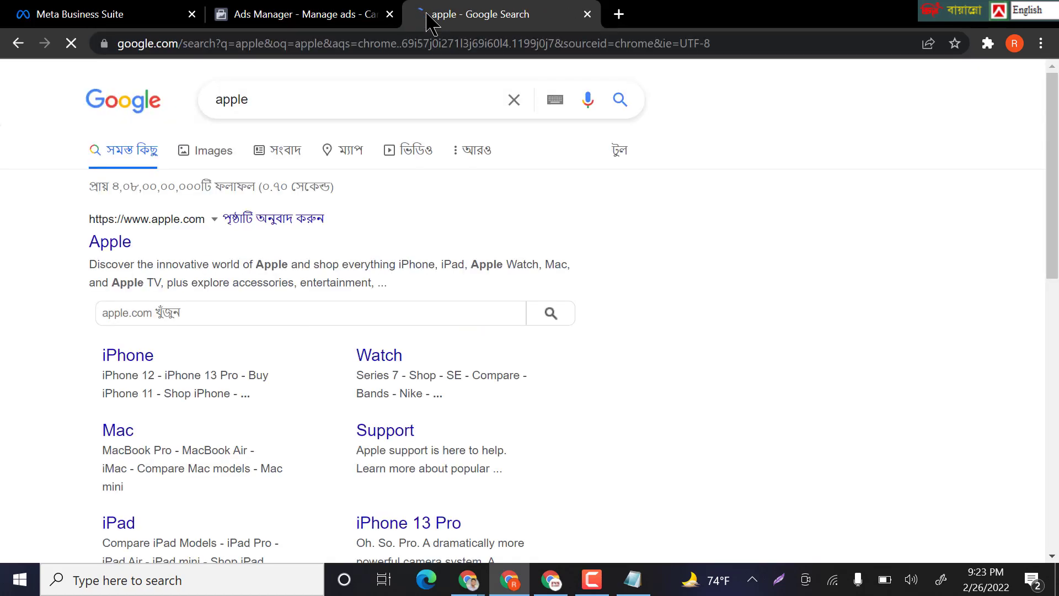
click(110, 251)
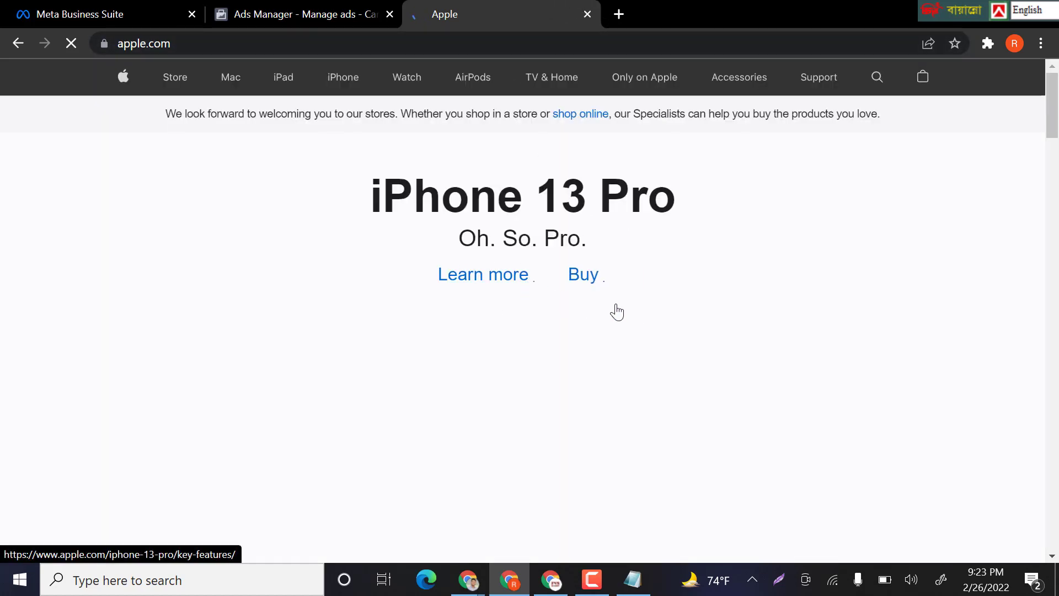
scroll(601, 291, down, 15)
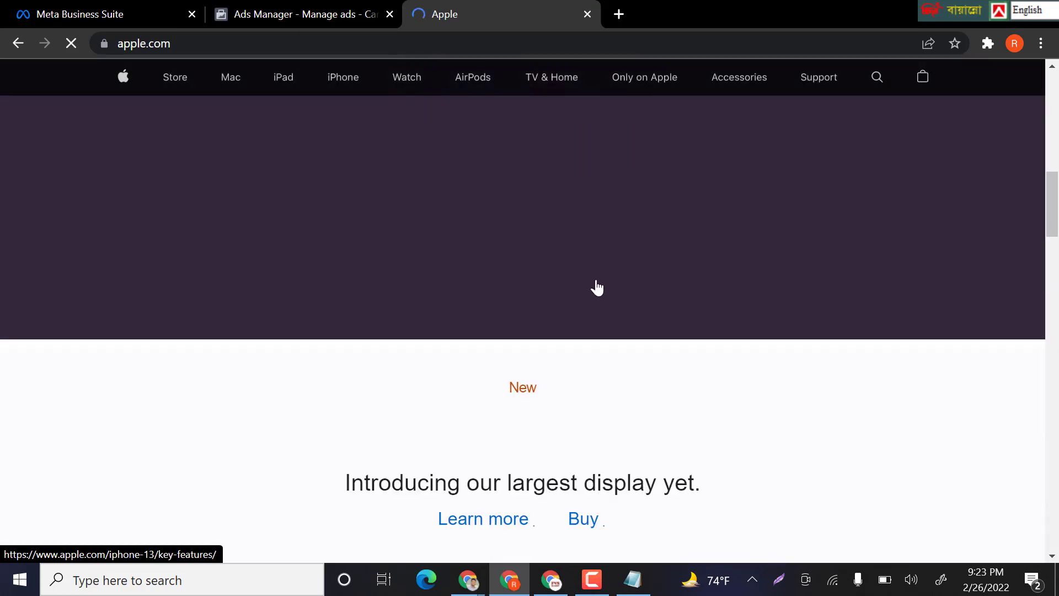
scroll(605, 276, down, 10)
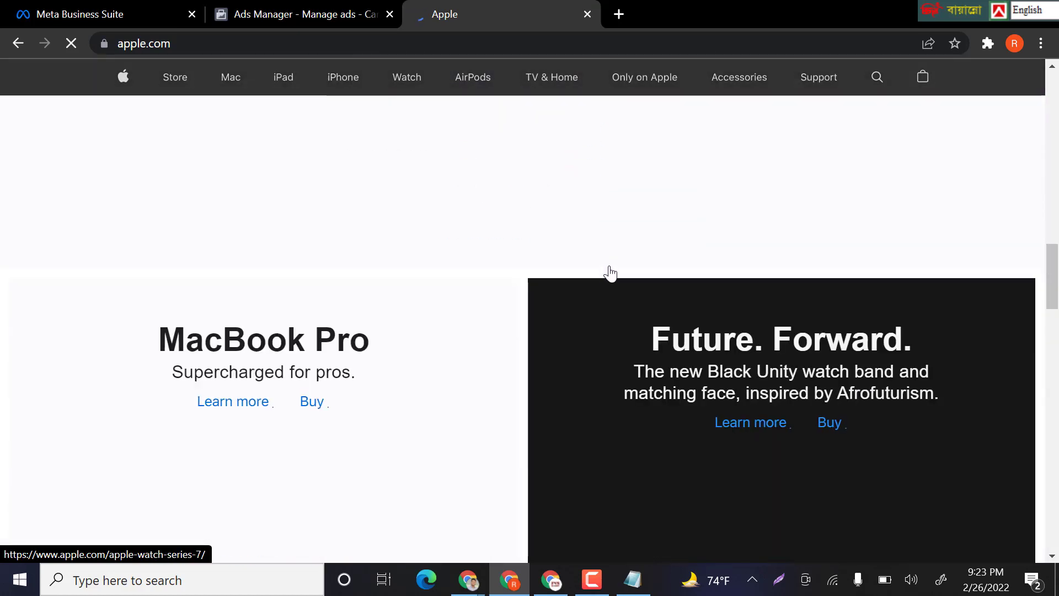
scroll(610, 271, up, 4)
scroll(612, 271, up, 20)
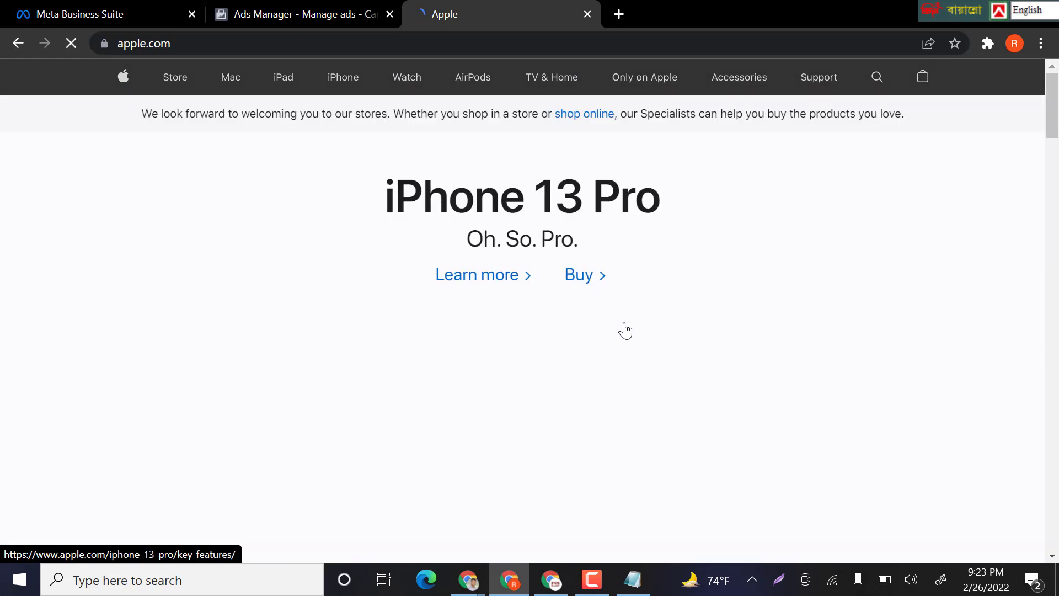
- Look through the iPhone, MacBook and Apple Watch promotions on the apple.com home page
scroll(638, 307, down, 6)
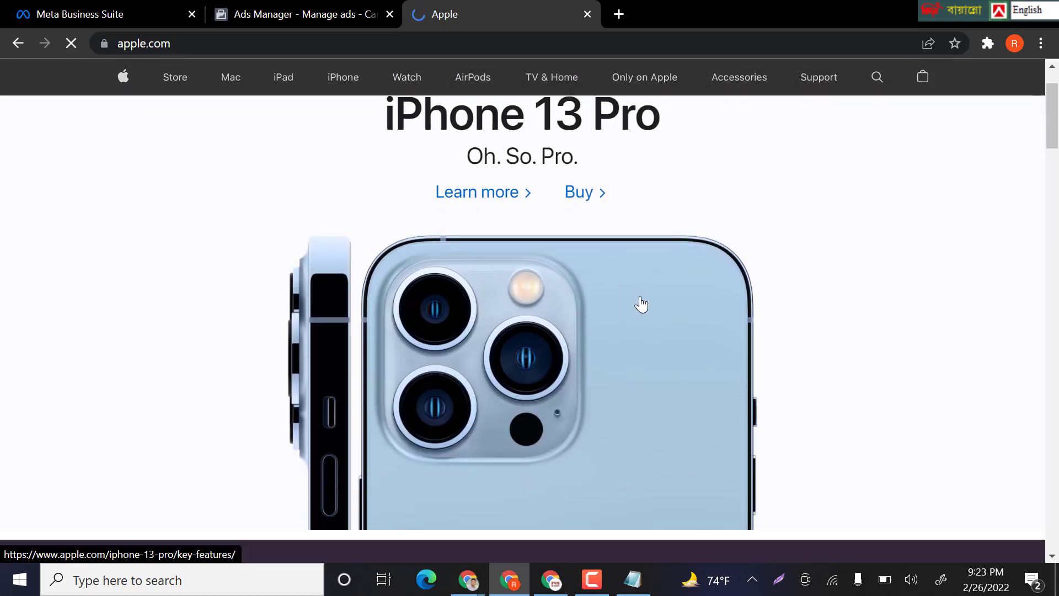
scroll(638, 312, up, 6)
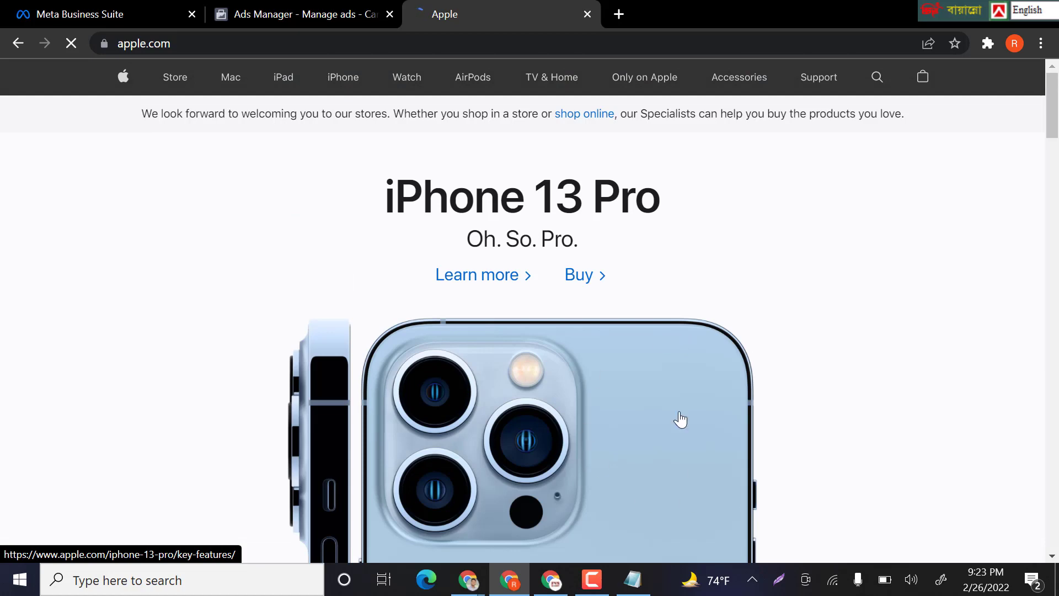
scroll(615, 412, down, 6)
scroll(573, 327, down, 15)
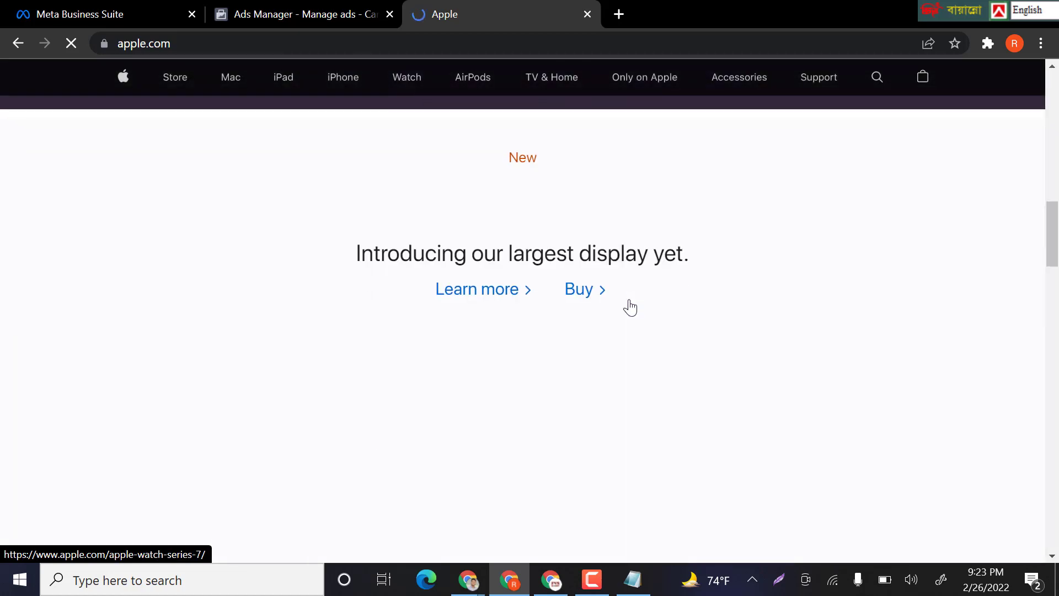
scroll(628, 305, down, 6)
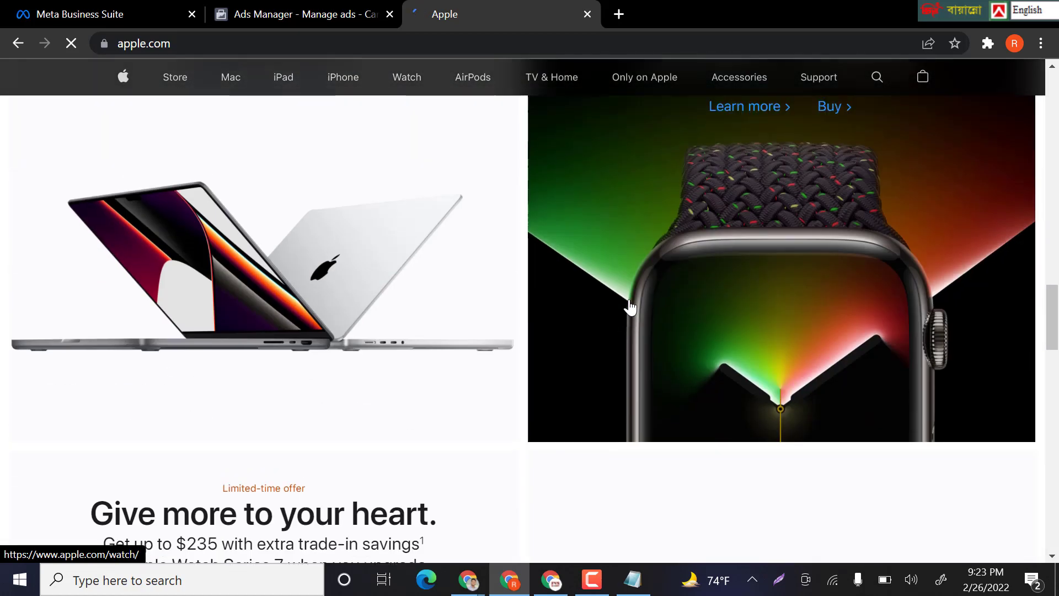
scroll(632, 306, up, 20)
scroll(634, 309, up, 2)
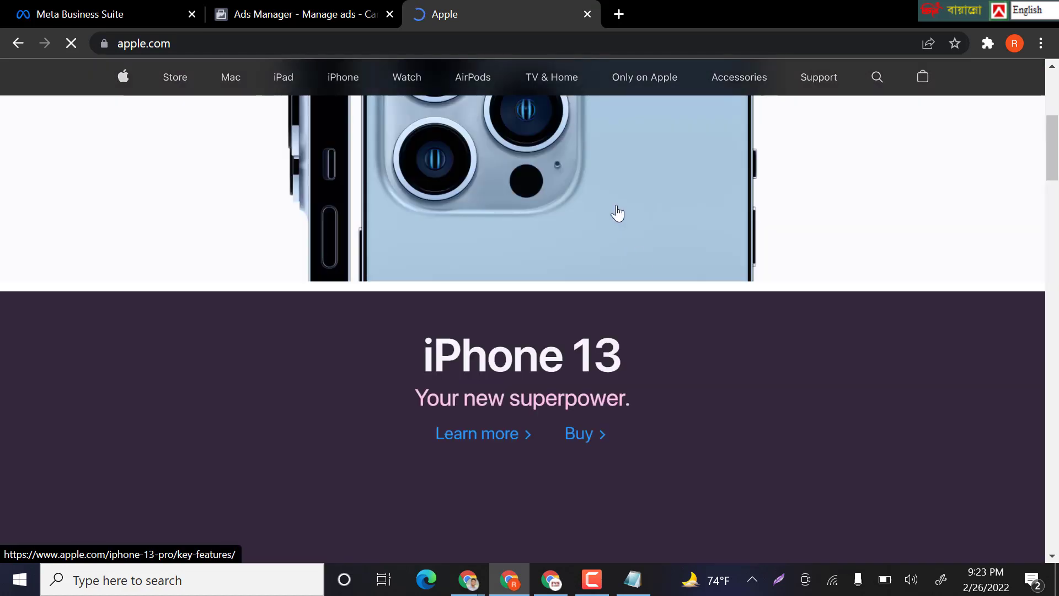
- Examine the iPhone 13 Pro key features page on apple.com and close its browser tab
click(618, 213)
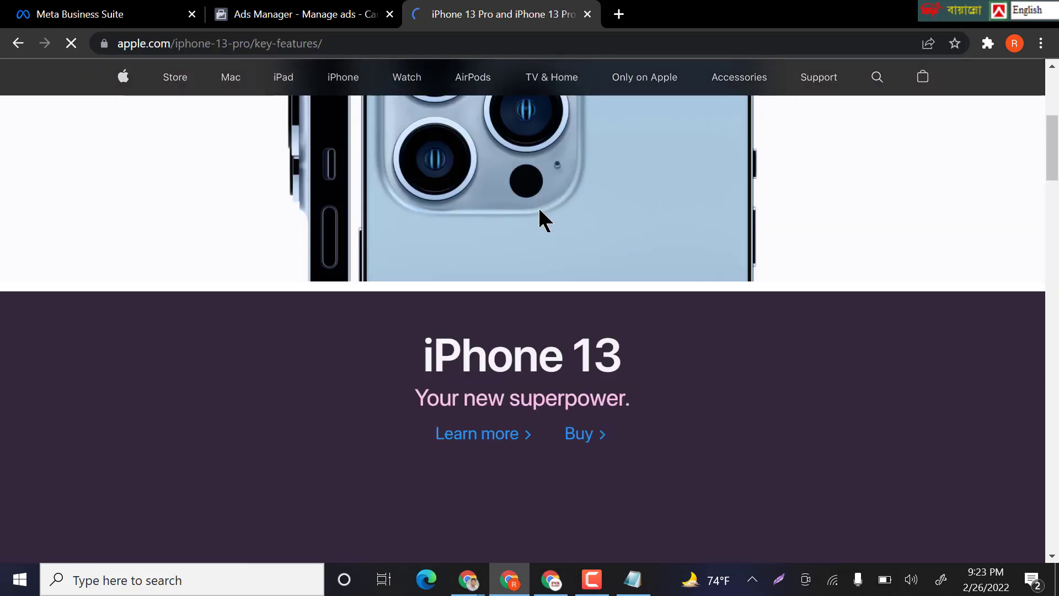
scroll(626, 364, down, 1)
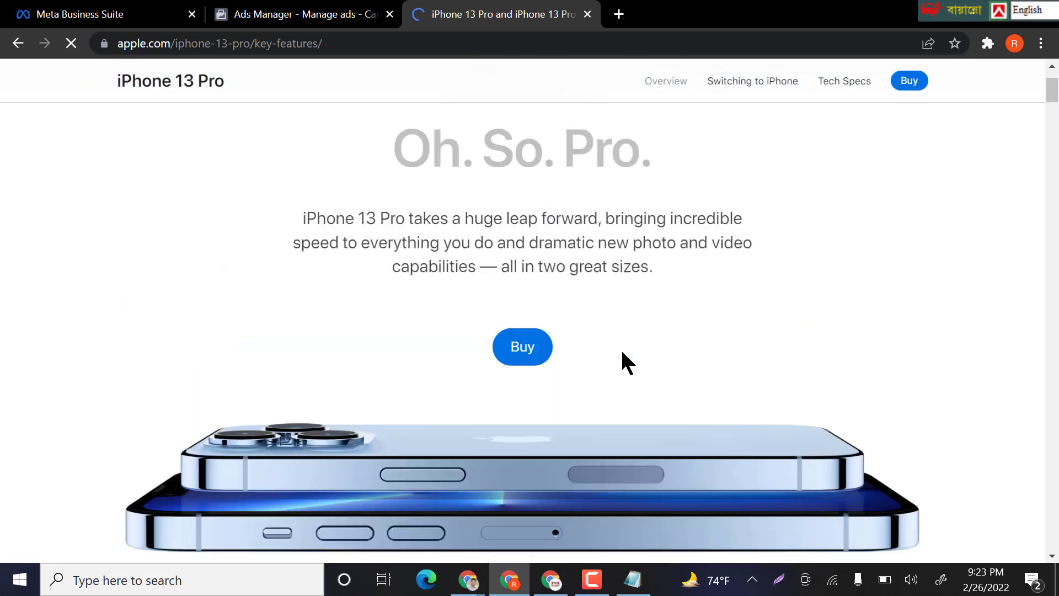
scroll(621, 349, down, 8)
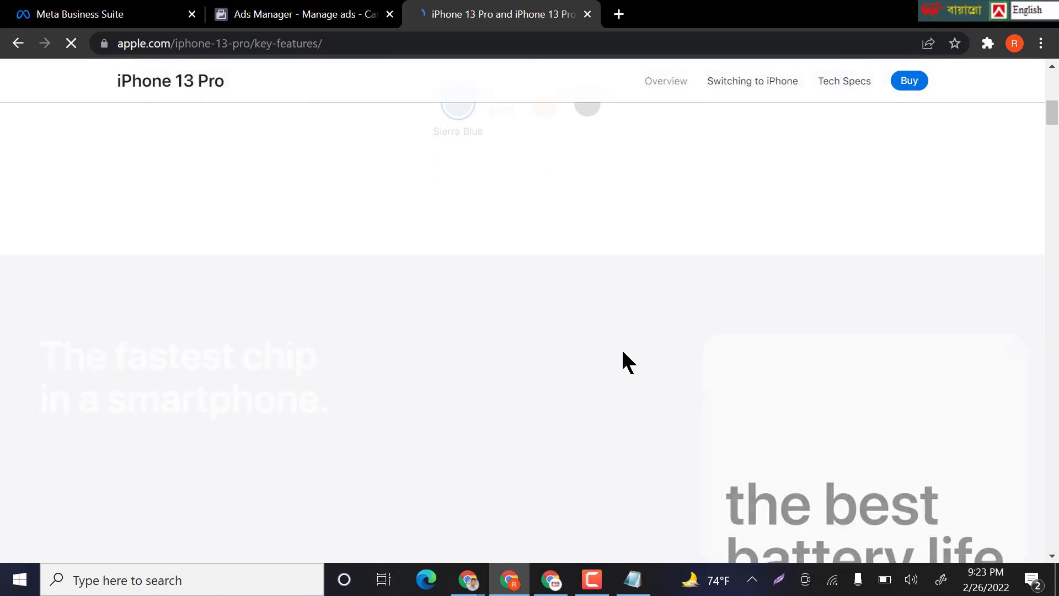
scroll(622, 352, up, 10)
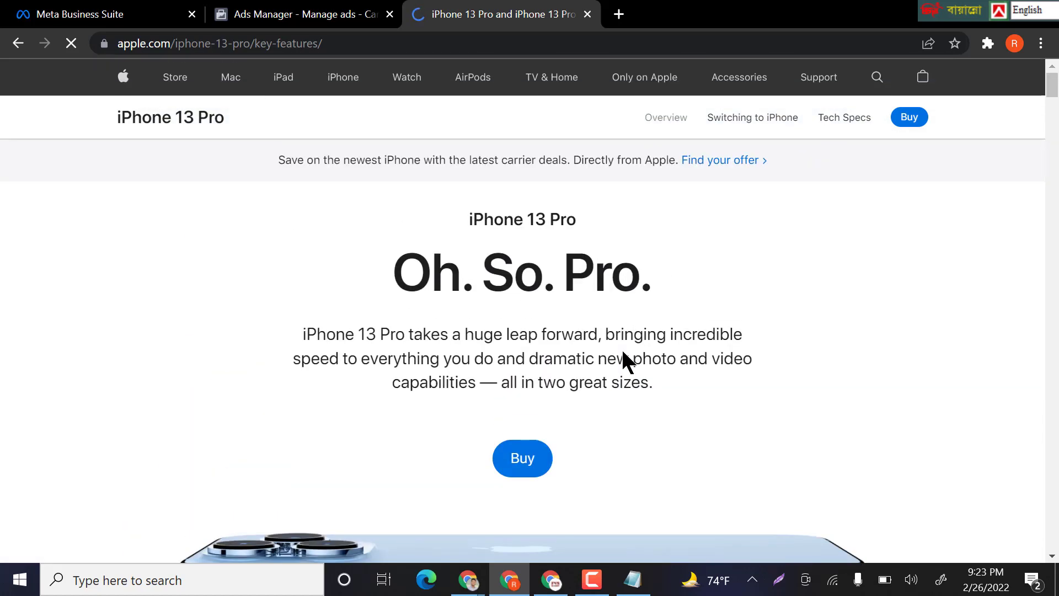
scroll(623, 351, down, 12)
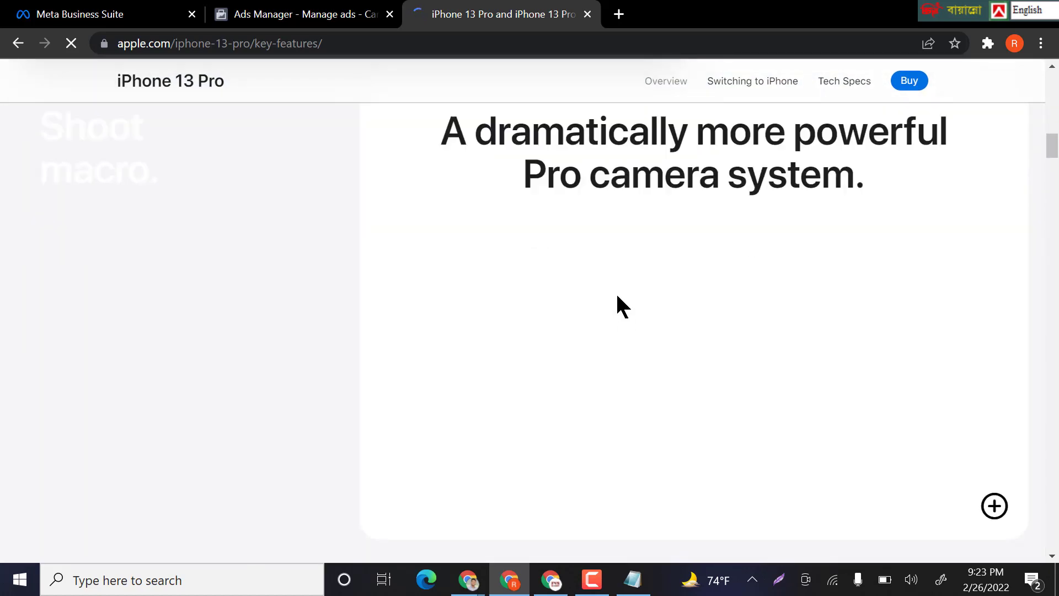
scroll(603, 267, down, 5)
click(587, 13)
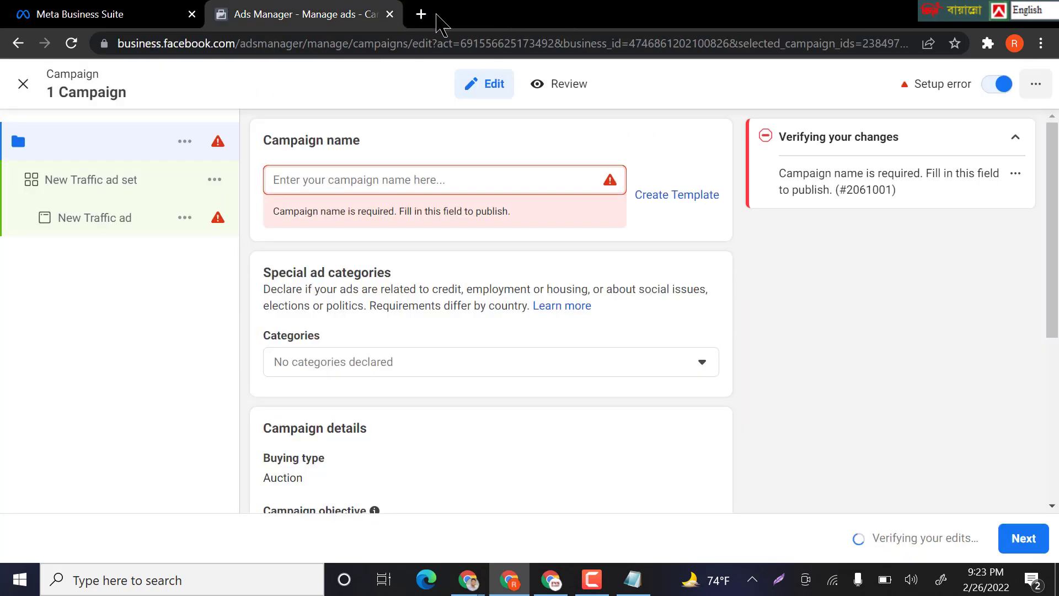
- Open daraz.com in a new browser tab
click(421, 14)
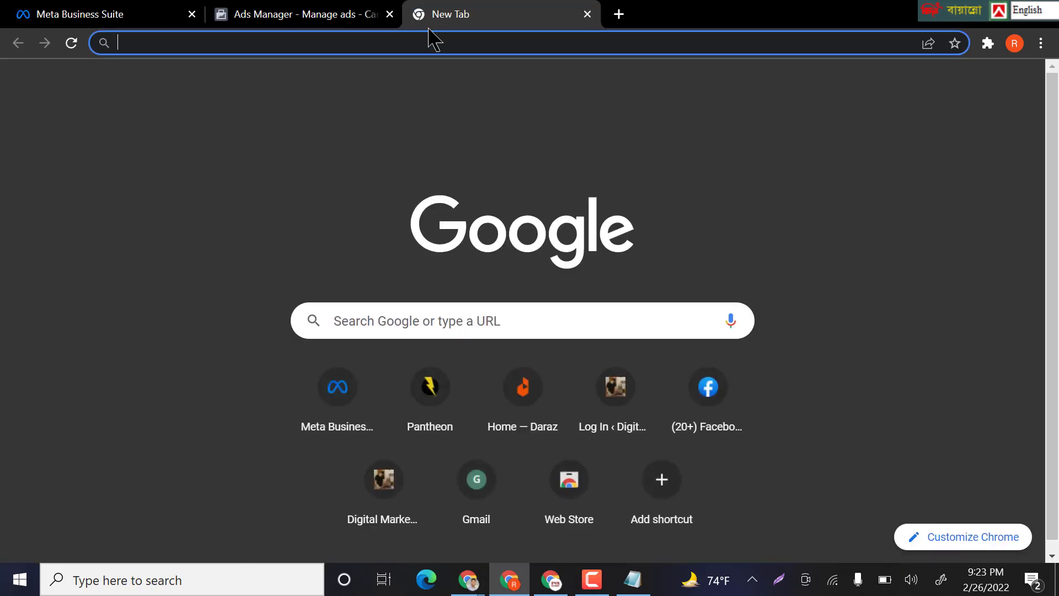
text(dar)
key(Return)
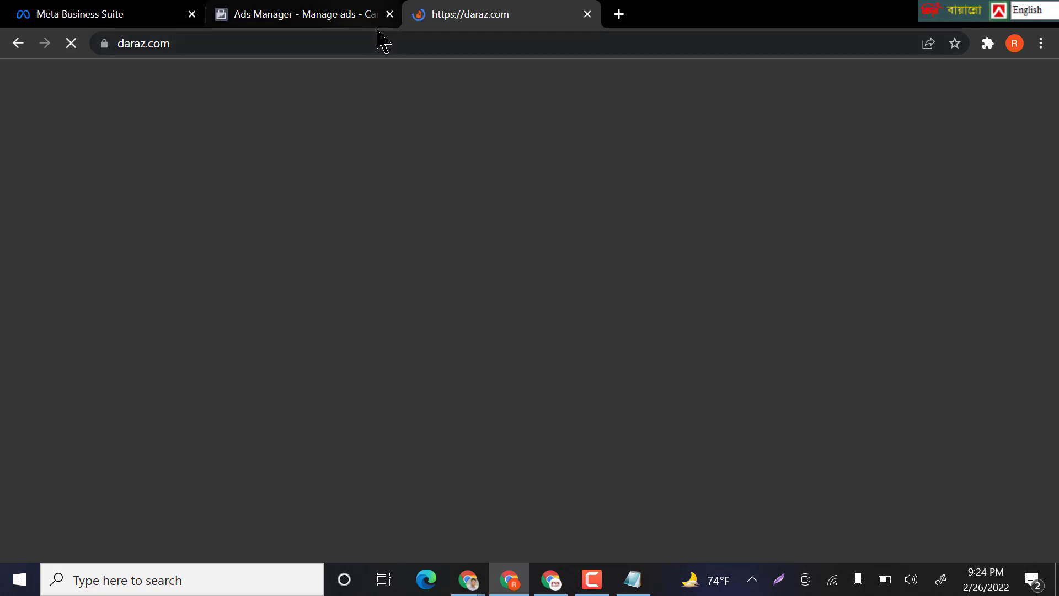
- Search Google for "daraz" and open the Daraz.com.bd online shopping result
click(241, 46)
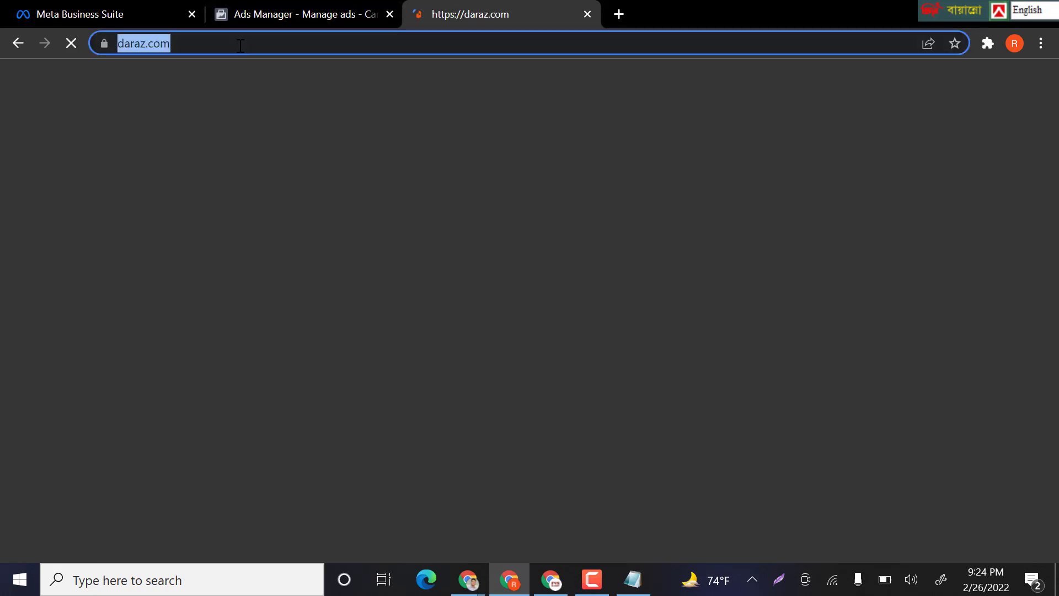
key(BackSpace)
text(daraz)
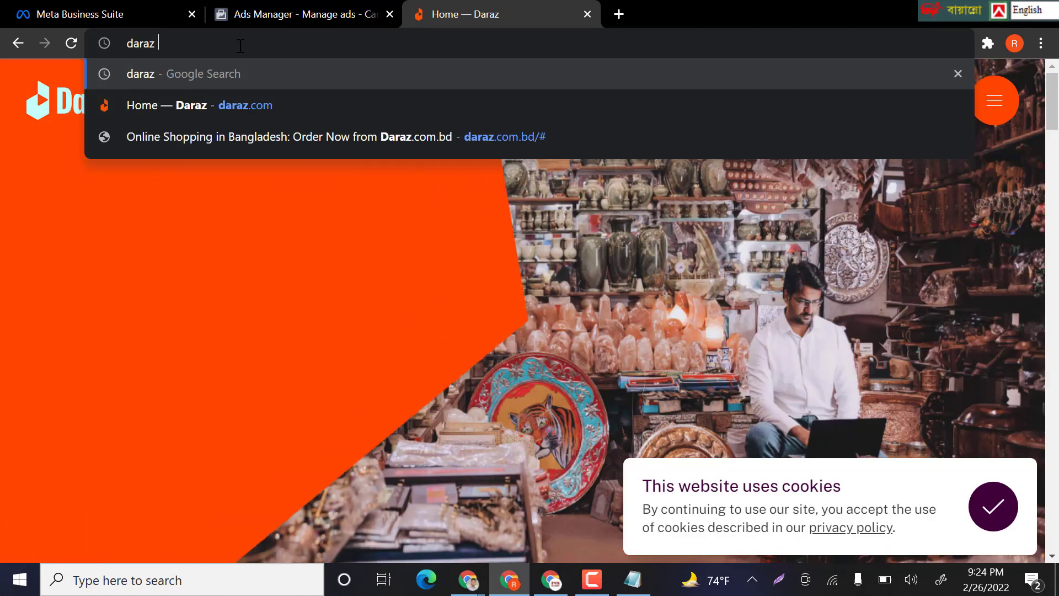
key(Return)
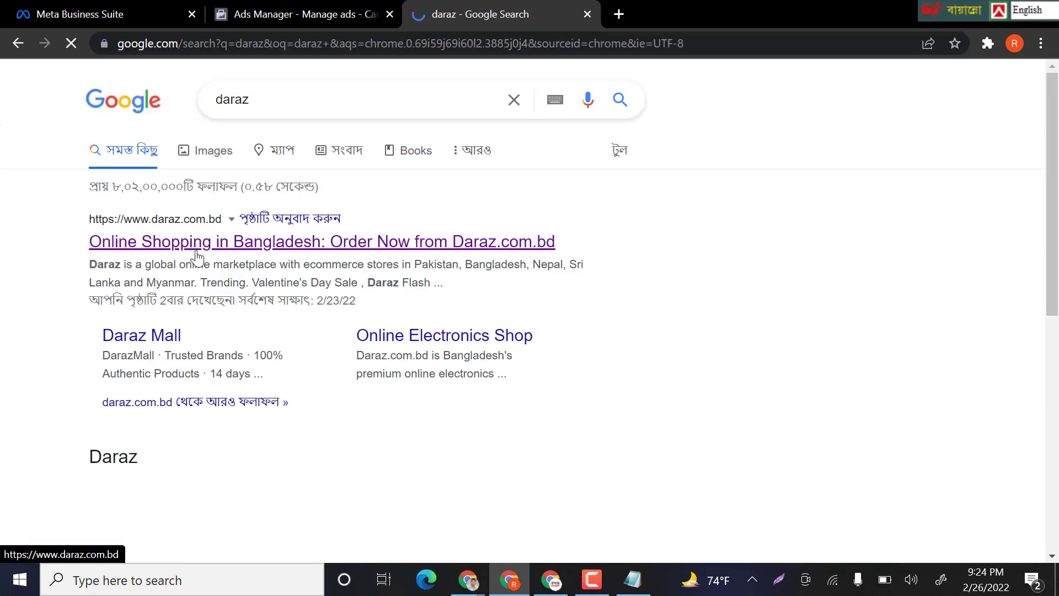
click(206, 243)
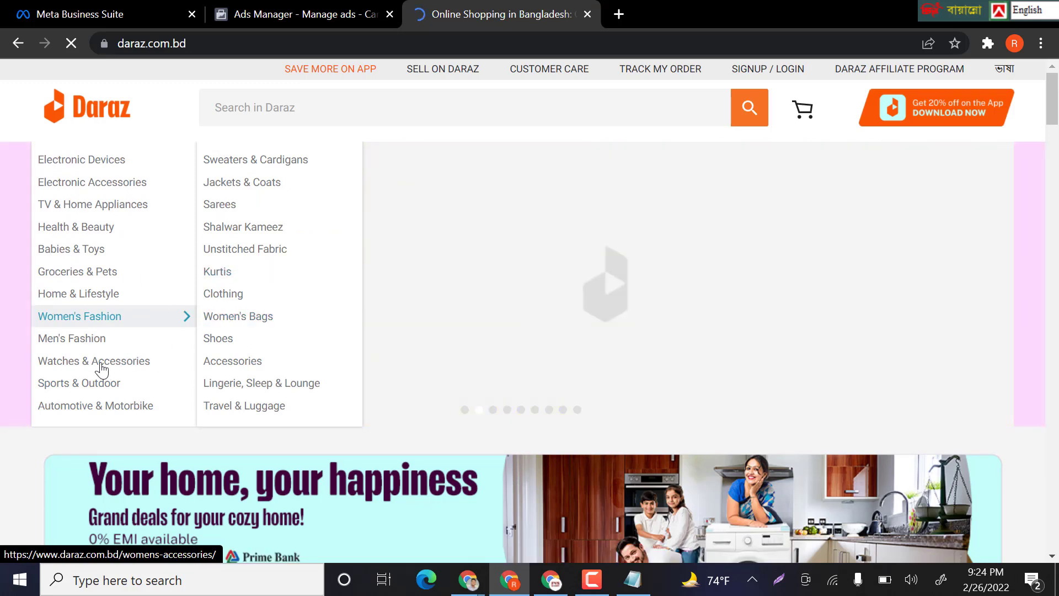
- Clear the Daz pop-up and search Daraz for "i phone" using the suggestion "I phone 13 pro max mobile"
click(300, 101)
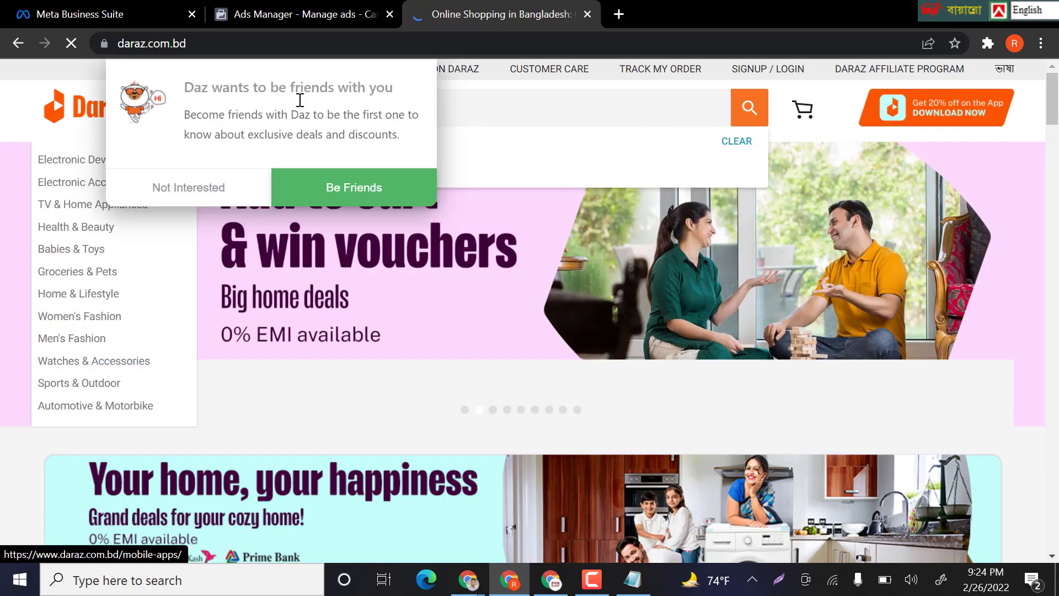
text(a)
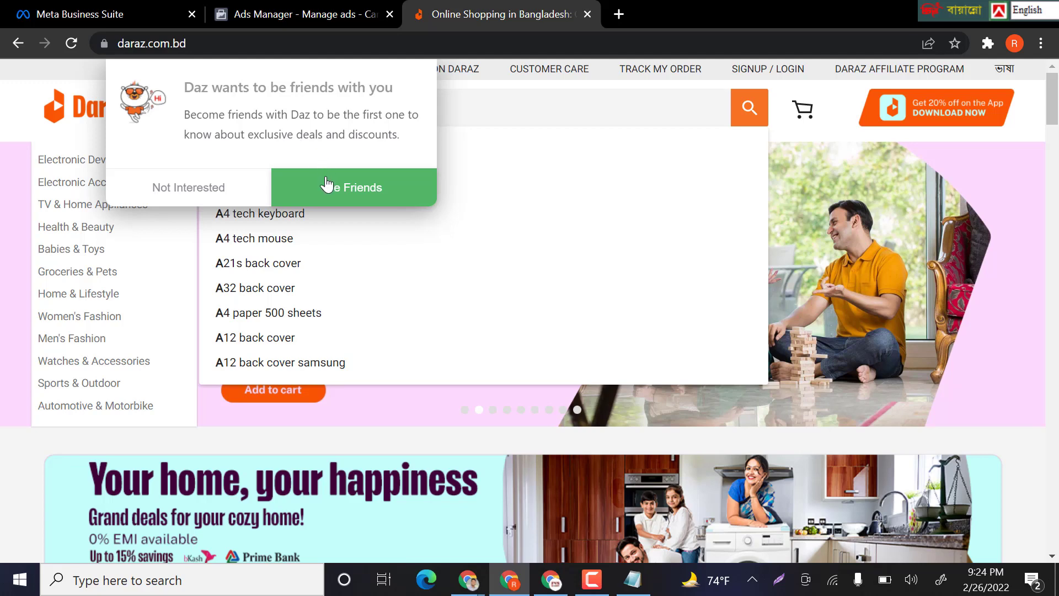
click(327, 183)
click(343, 67)
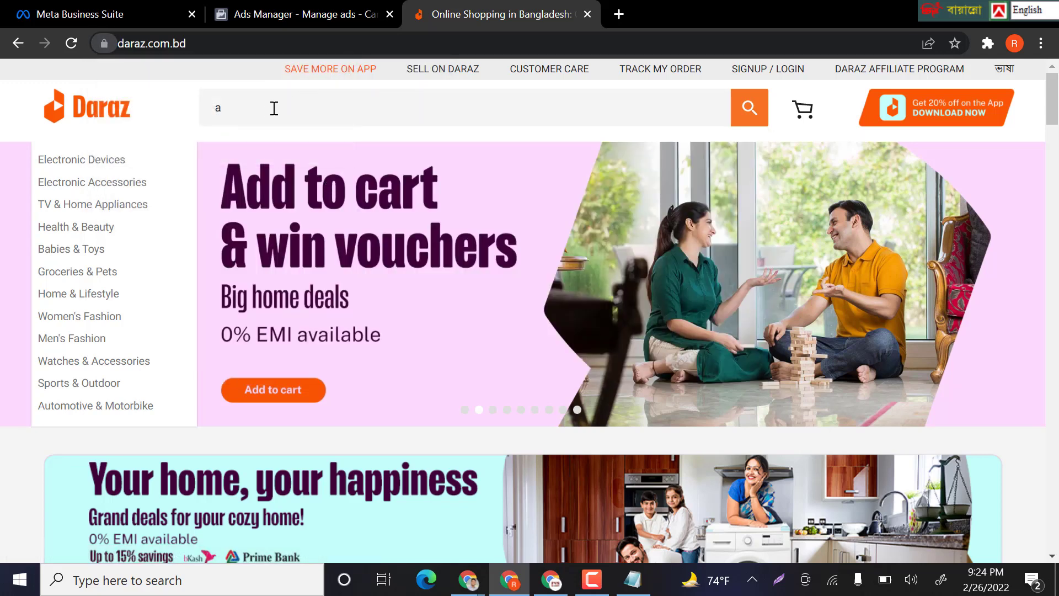
click(269, 110)
key(BackSpace)
text(a)
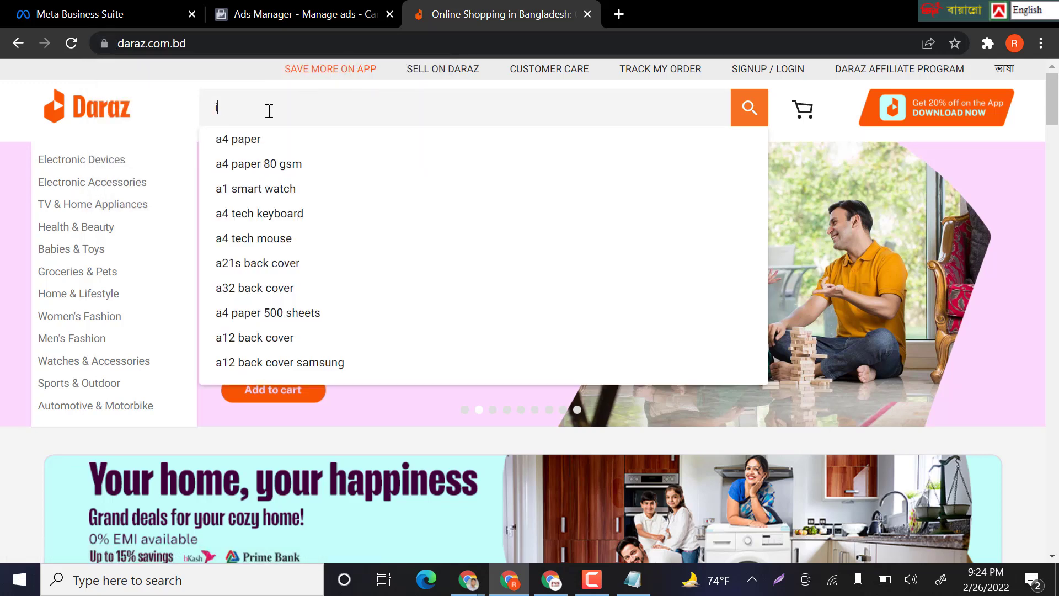
text( phone)
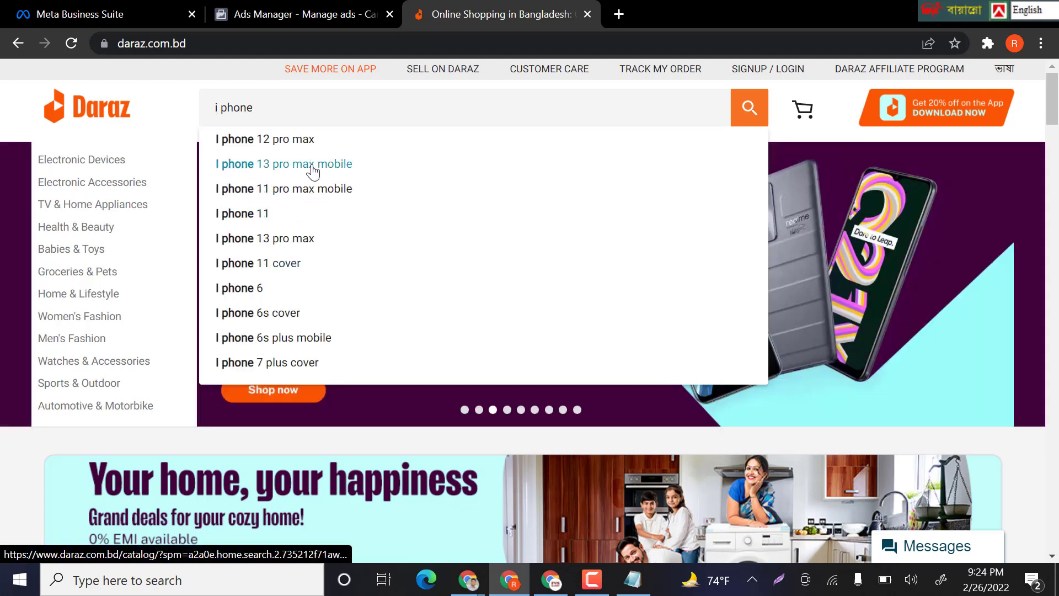
click(308, 165)
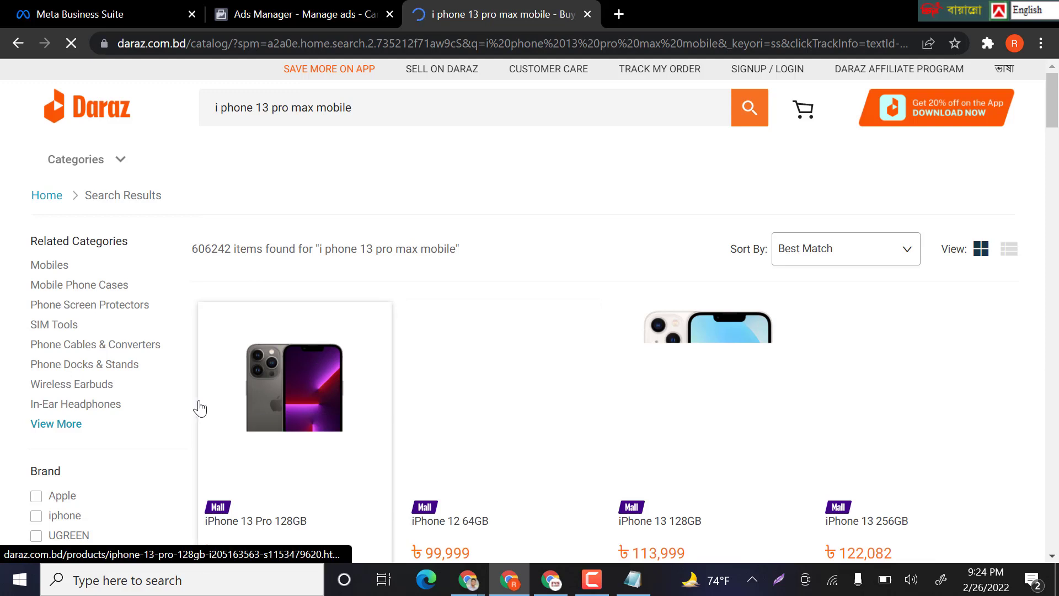
- Look over the phones in the Daraz search results and open the iPhone 13 Pro 128GB product
scroll(325, 336, down, 1)
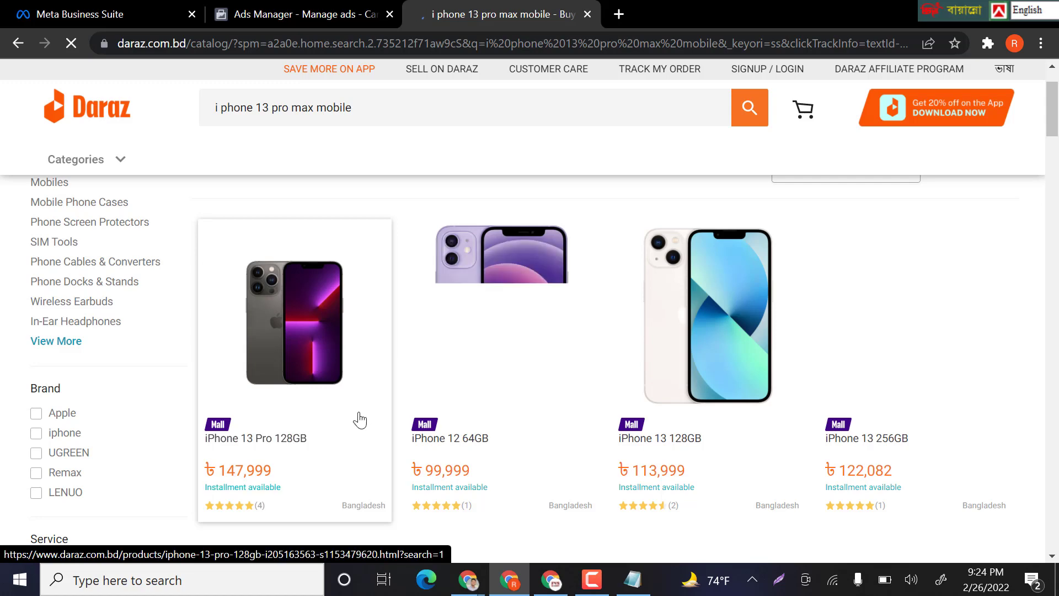
scroll(359, 369, down, 5)
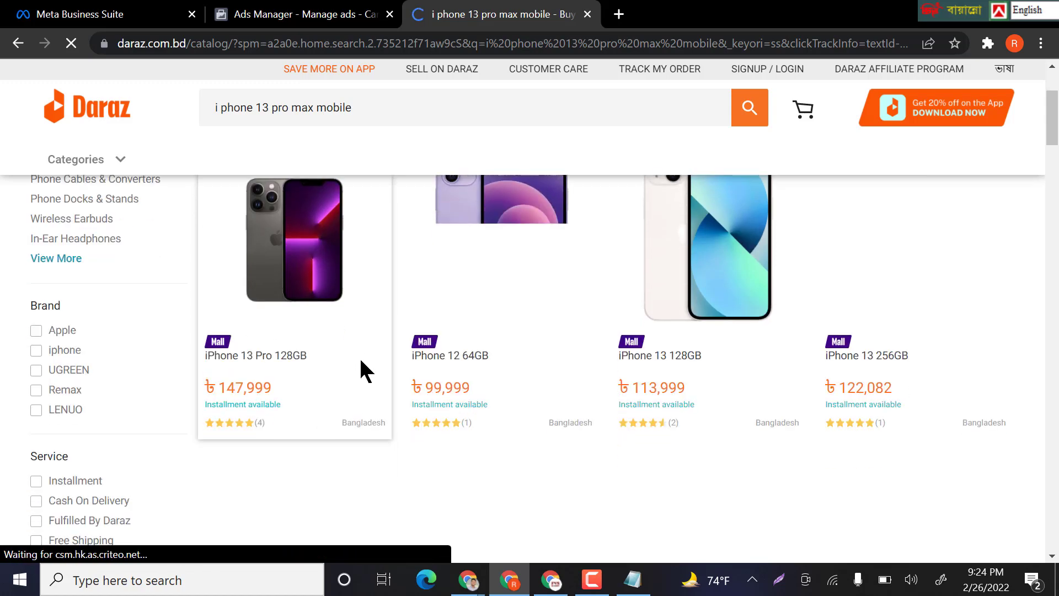
scroll(573, 373, down, 3)
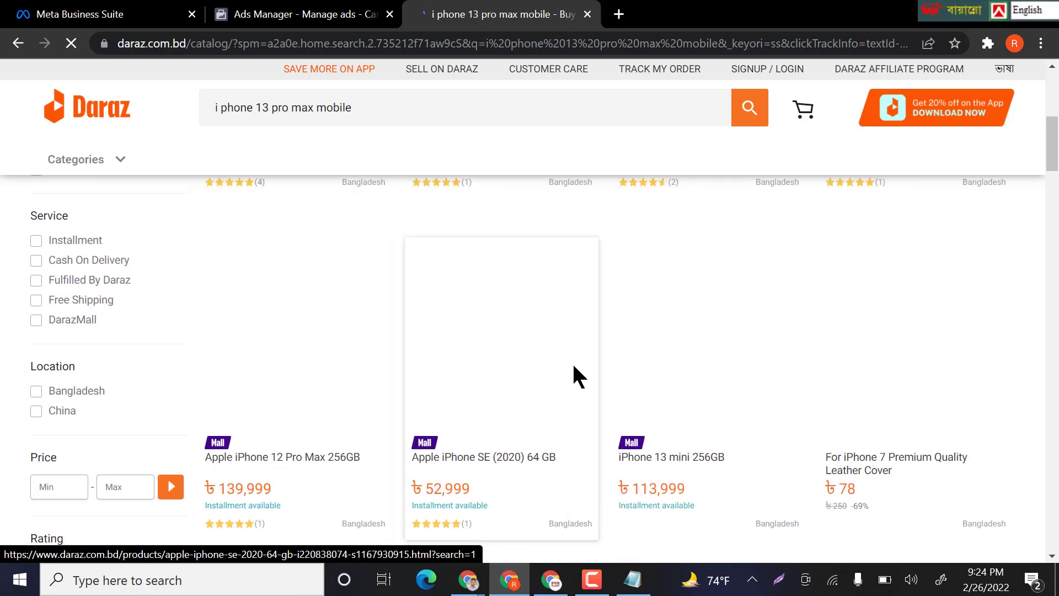
scroll(302, 372, up, 6)
scroll(710, 402, up, 2)
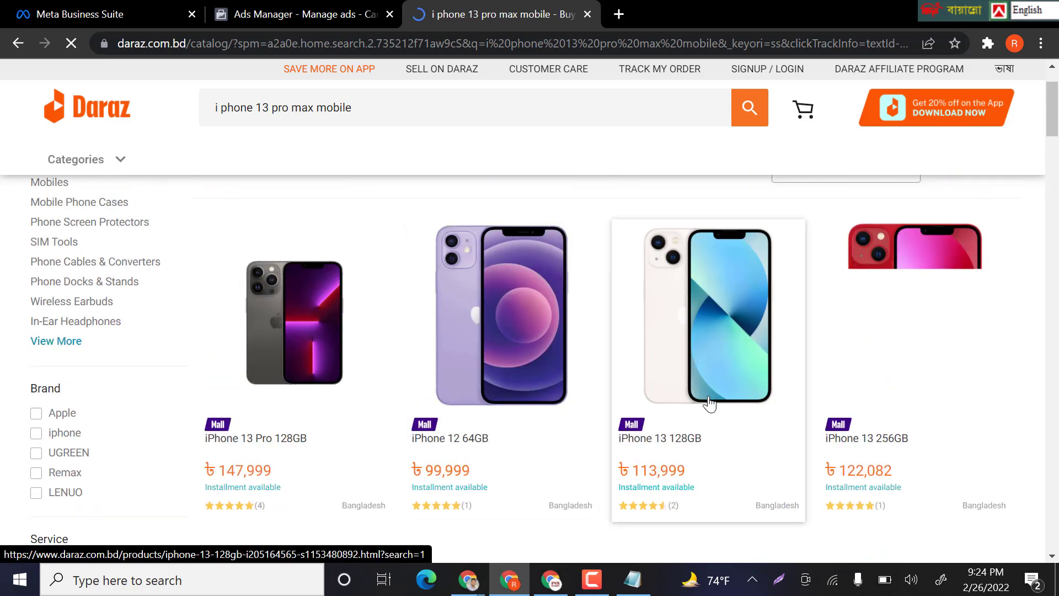
scroll(548, 359, down, 7)
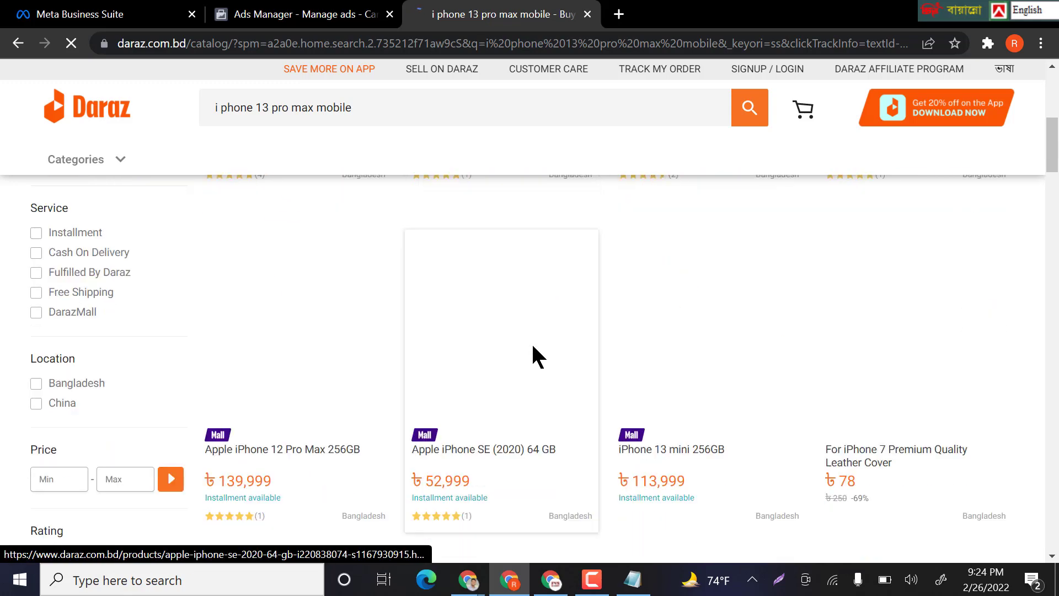
scroll(532, 353, up, 4)
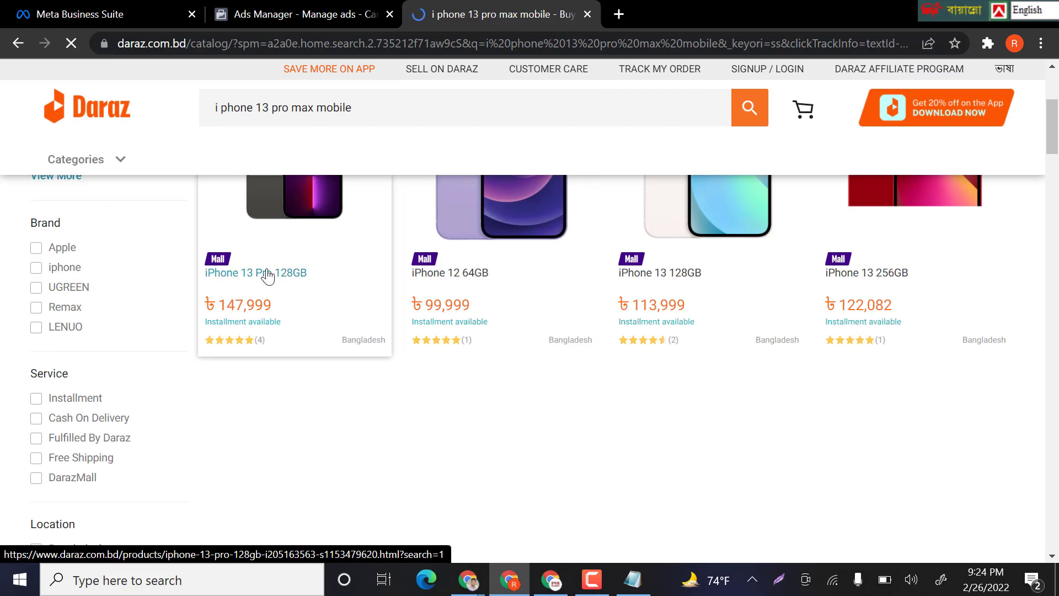
click(267, 276)
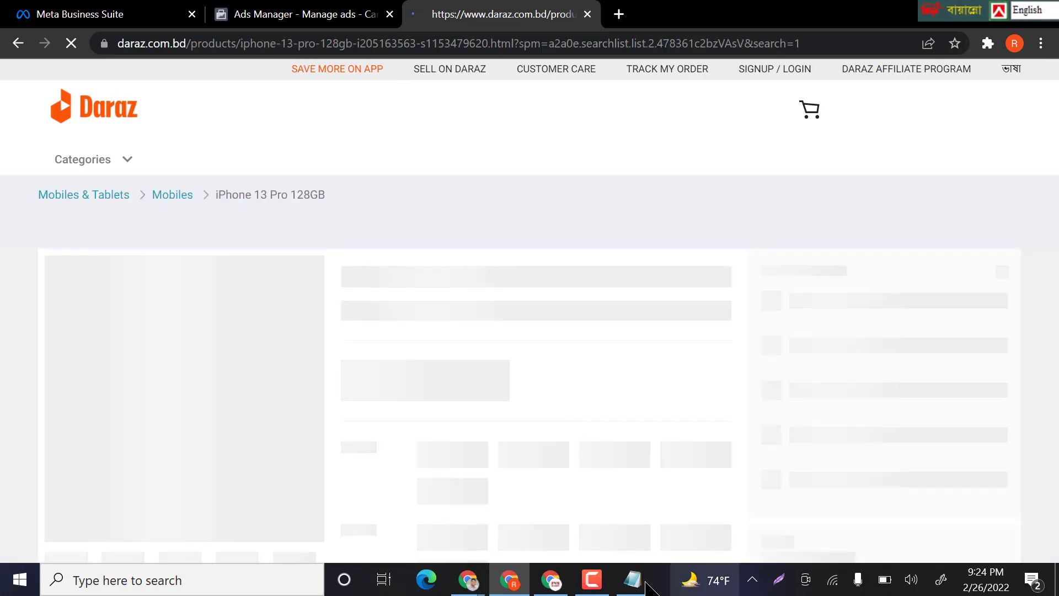
- Switch to the Notepad notes and add a "Daraz Company" heading below the line about running ads without a niche
click(633, 579)
scroll(652, 336, down, 2)
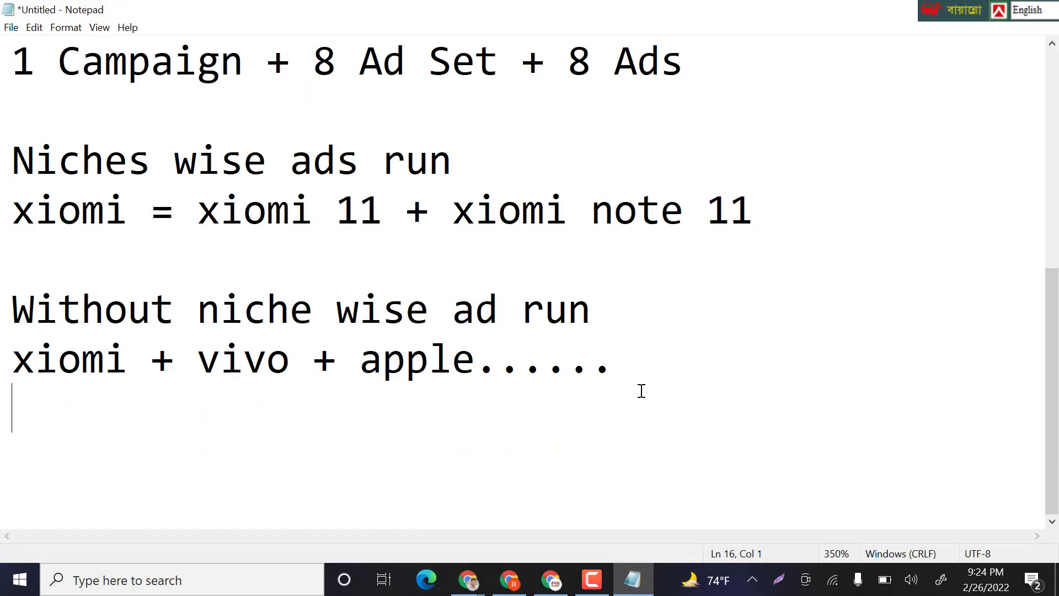
key(Return)
key(Return)
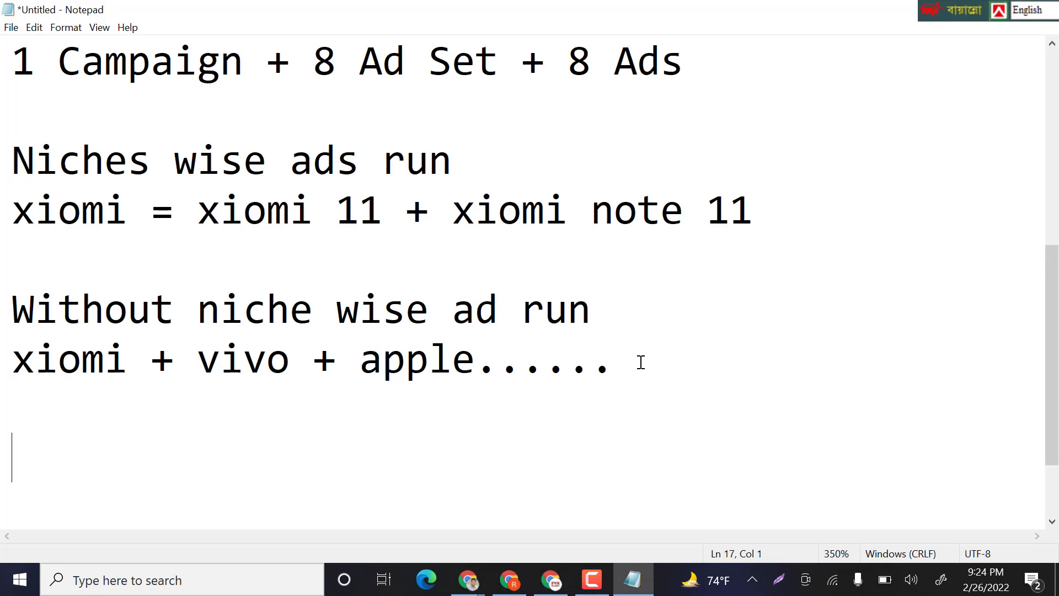
text(Daraz)
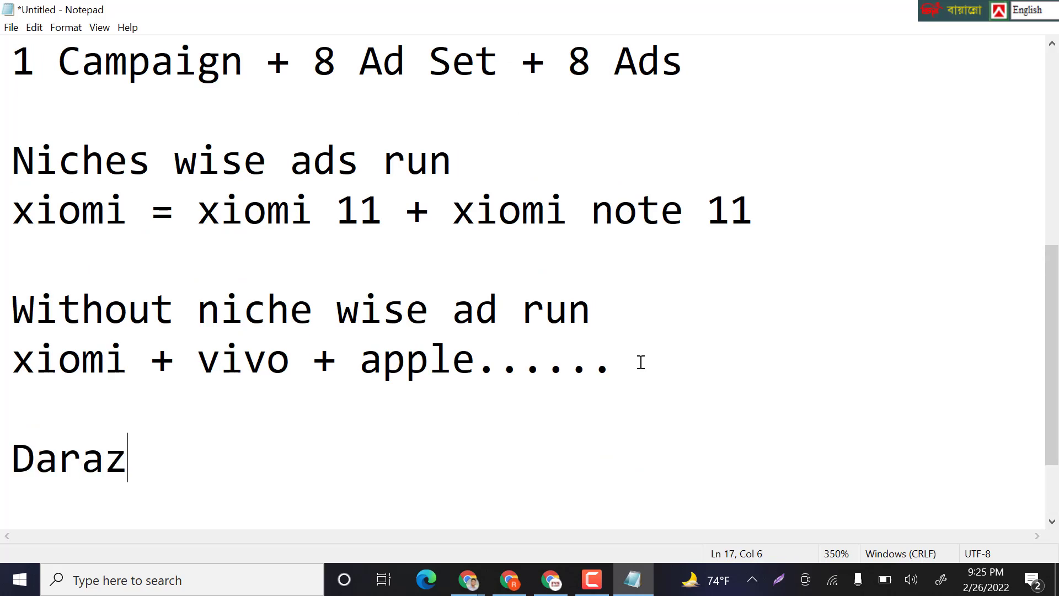
text( Company)
key(Return)
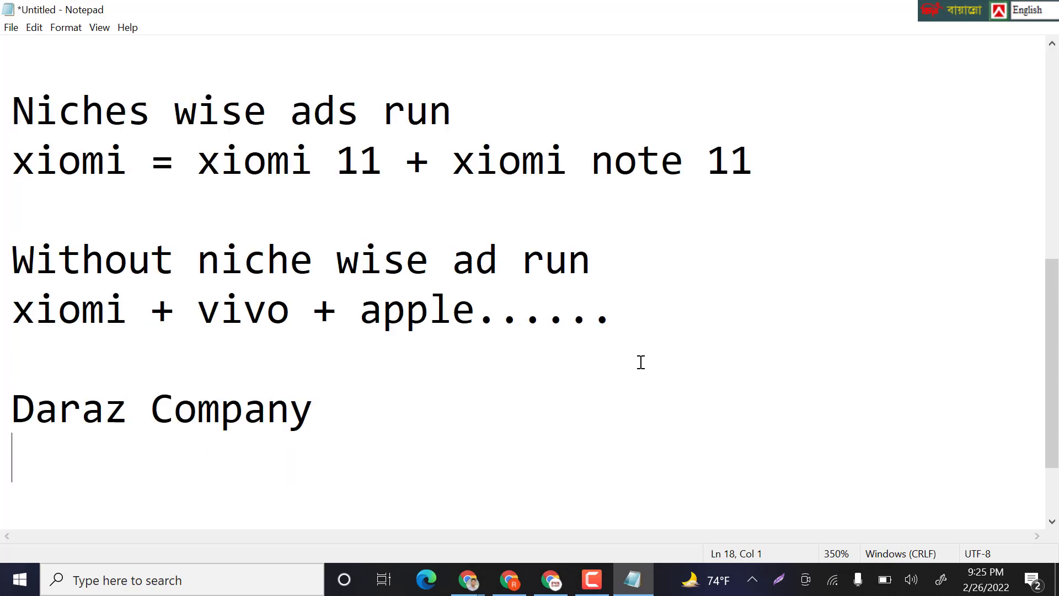
- Add the lines "iphone 13 pro max marketing" and "Website" under the Daraz Company heading
text(iphone )
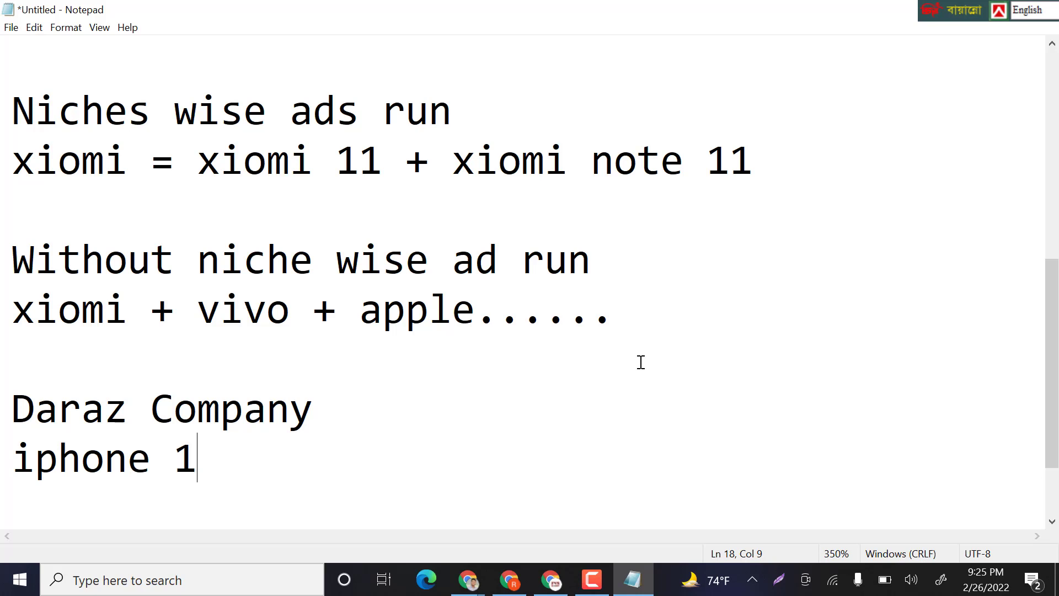
text(13 pro max)
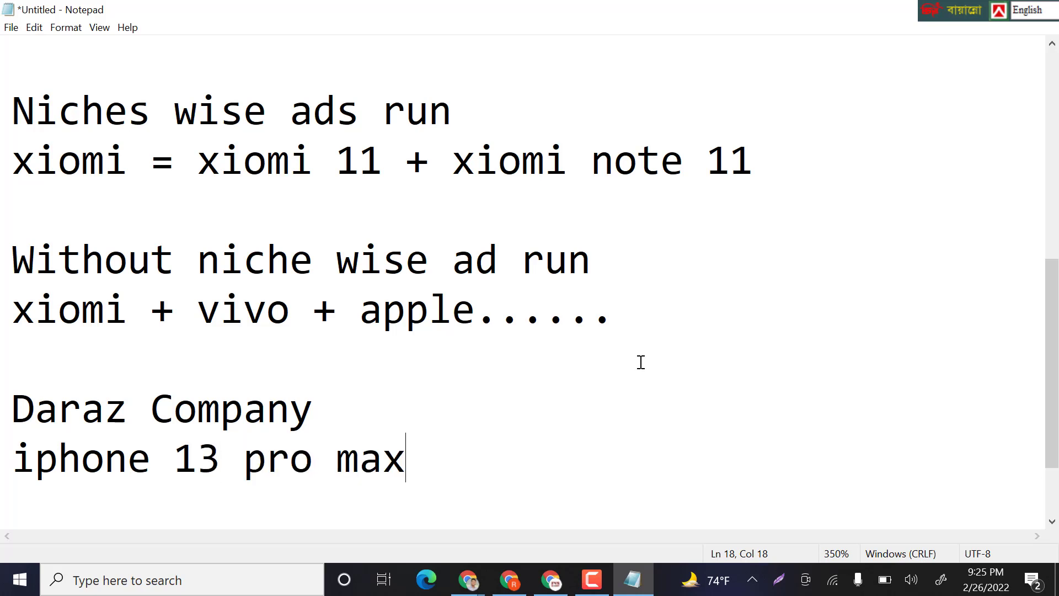
text( marke)
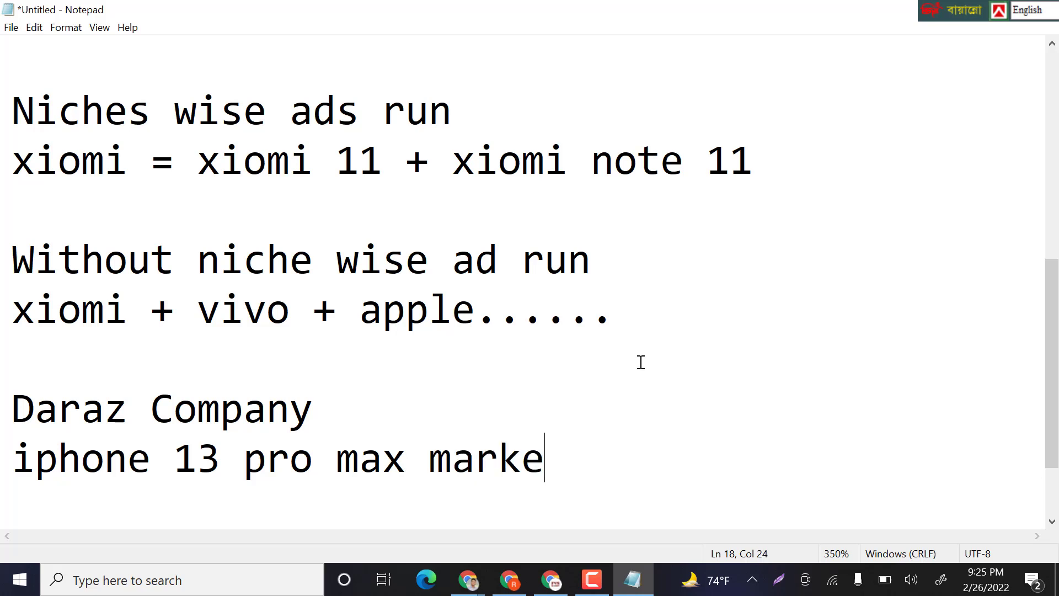
text(ting)
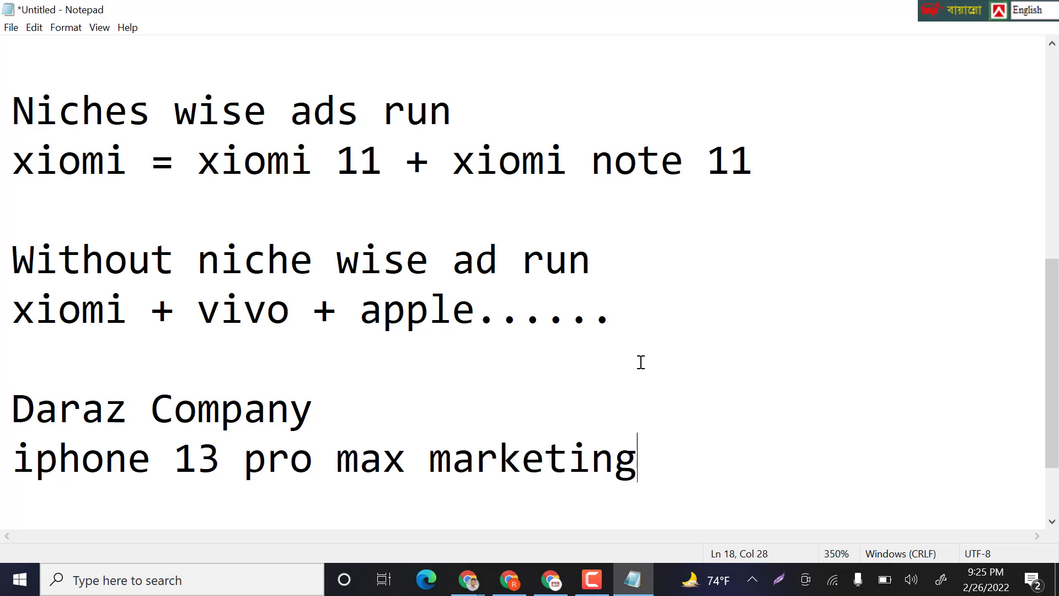
key(Return)
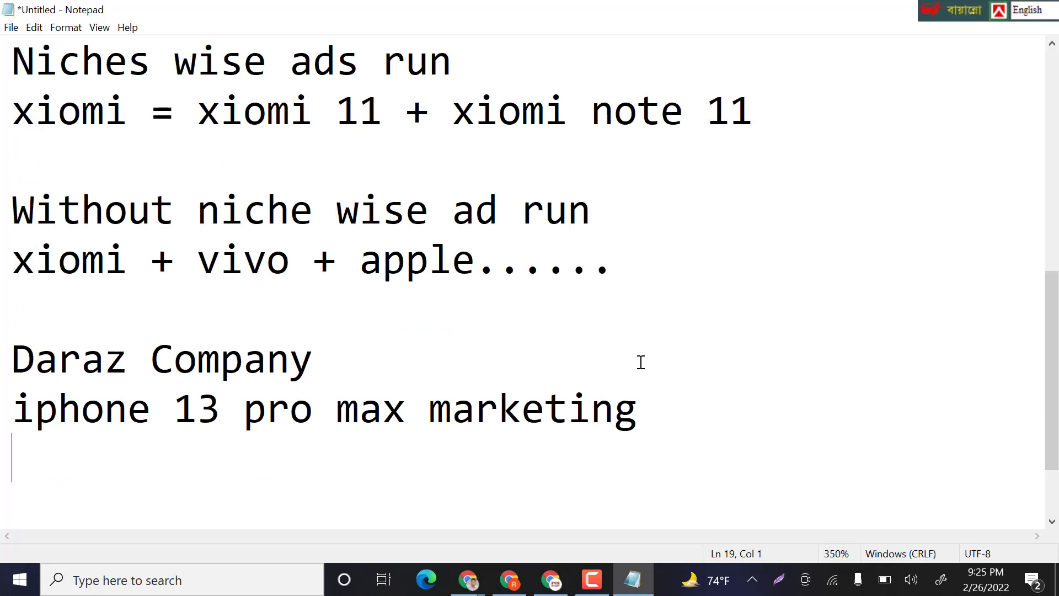
text(Website)
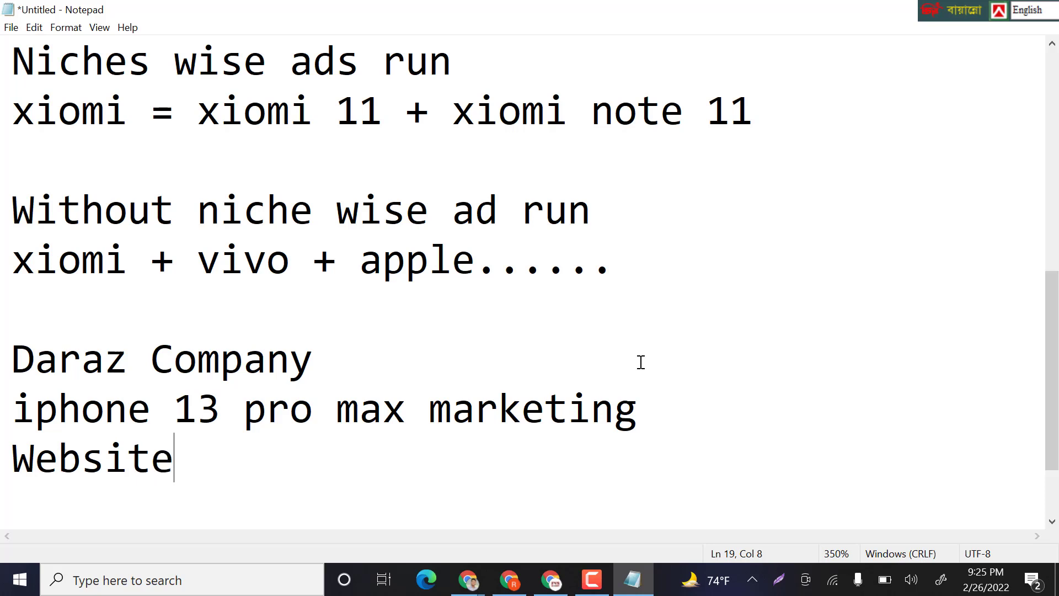
- Add the line "Facebook Business Manager Access" below the Website line
key(Return)
text(Facx)
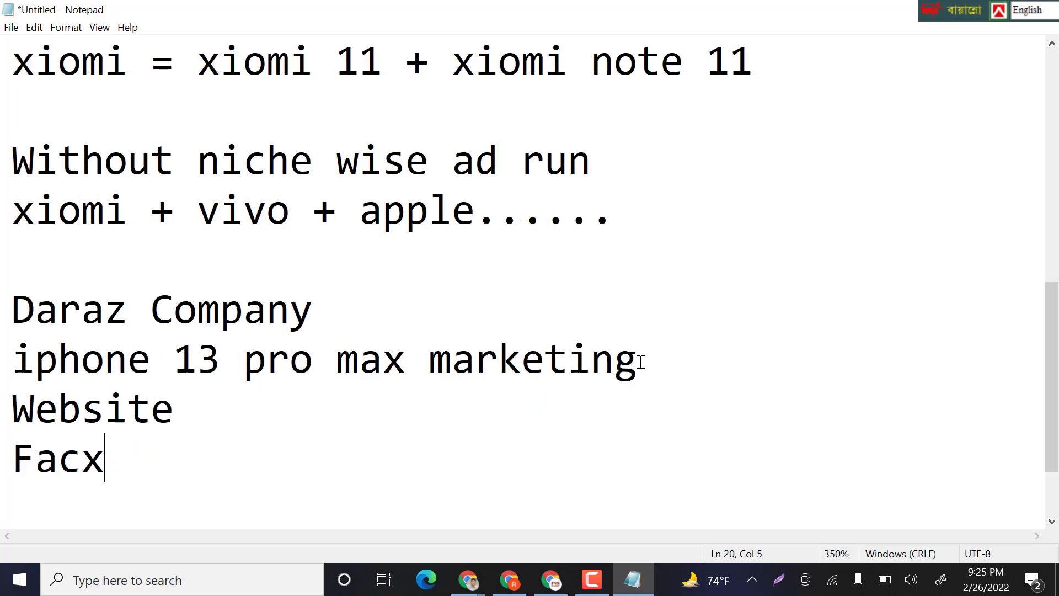
key(BackSpace)
text(ebook )
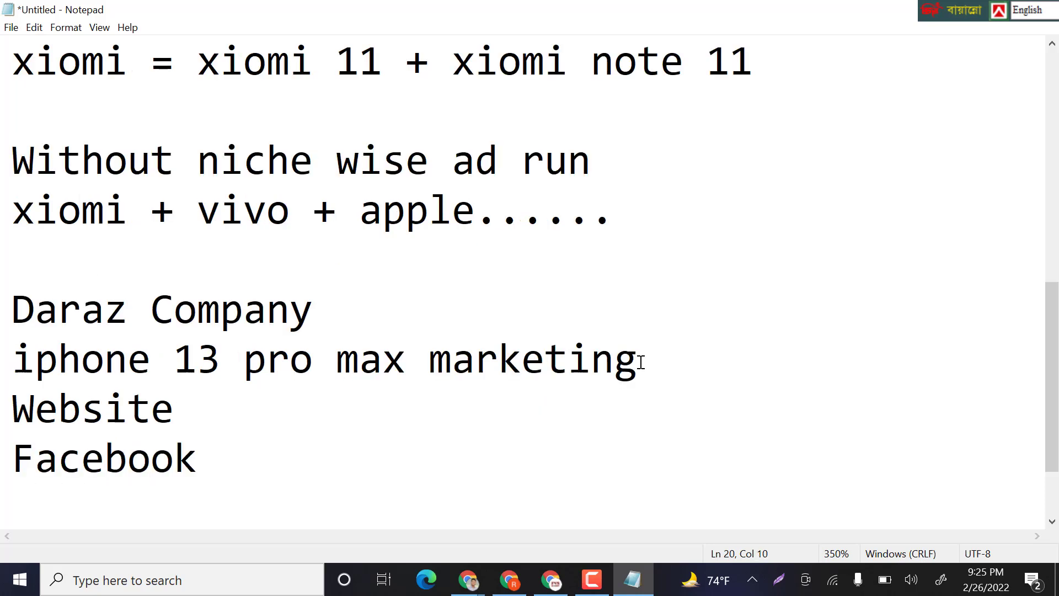
text(Busnes)
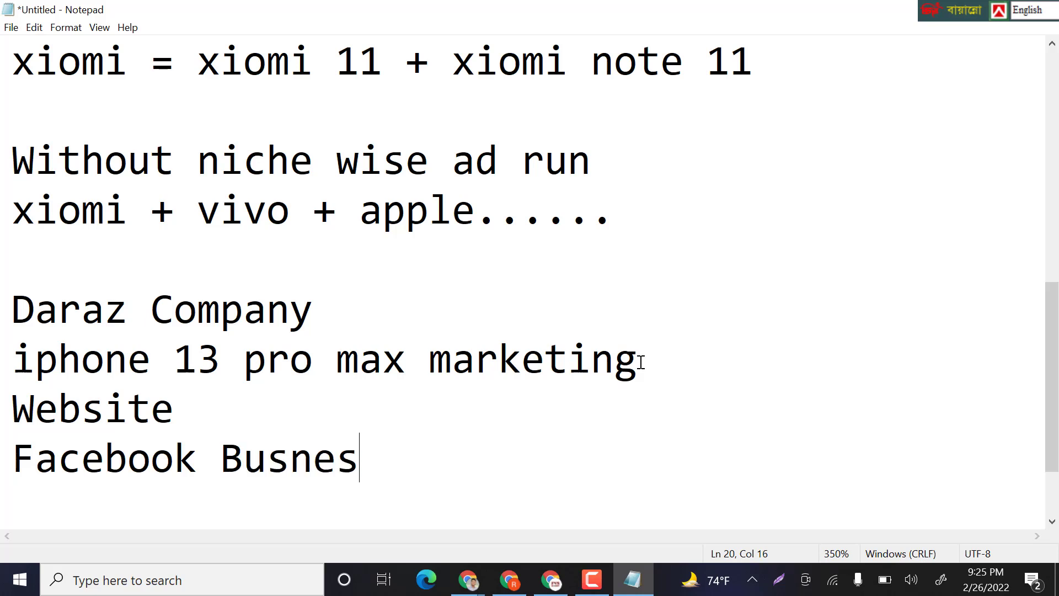
key(BackSpace)
key(BackSpace)
key(BackSpace)
text(iness Manage)
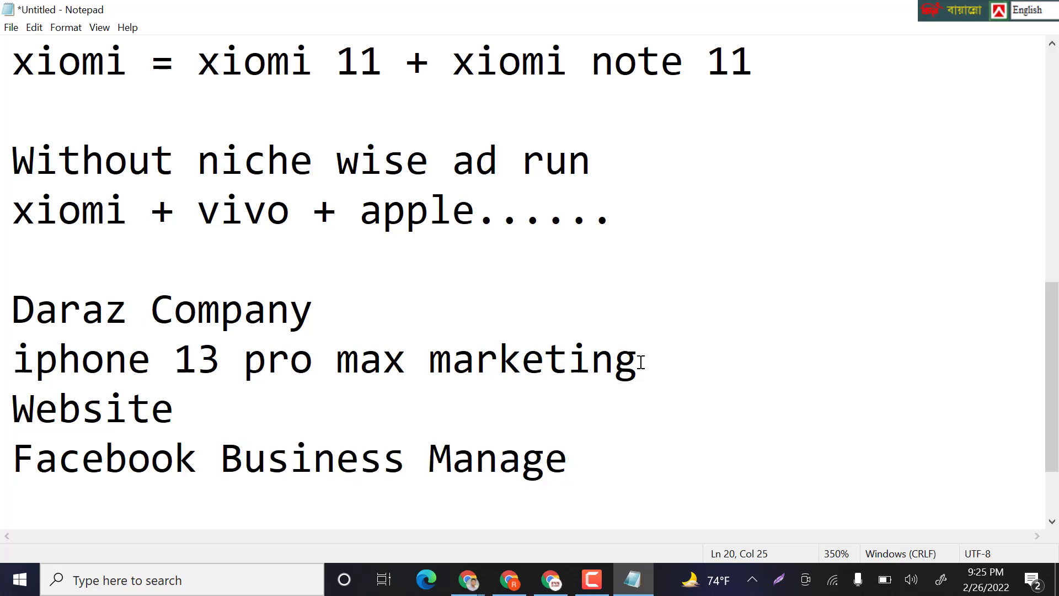
text(r Acc)
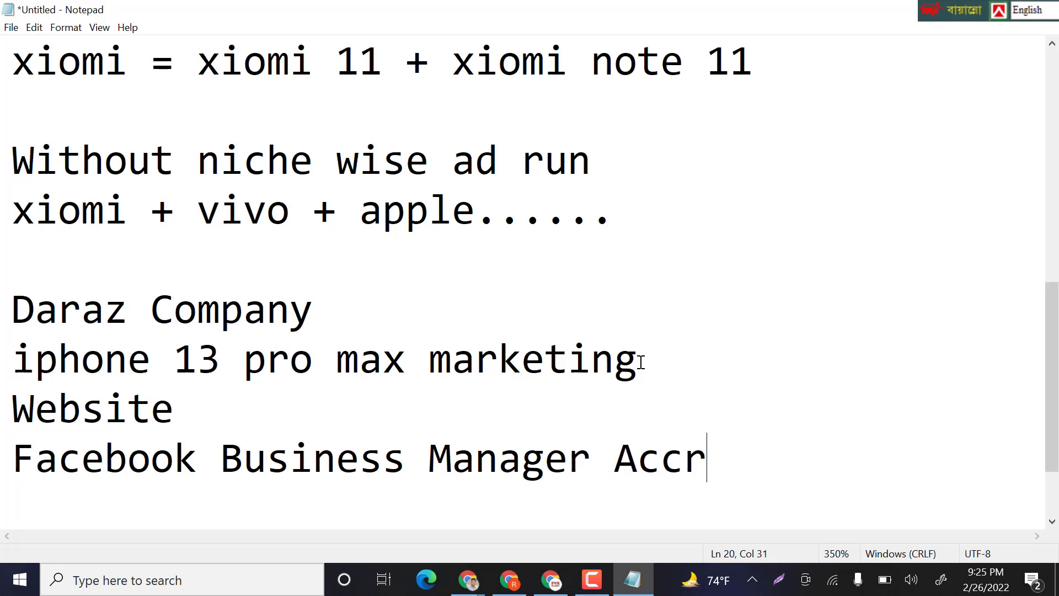
text(ess)
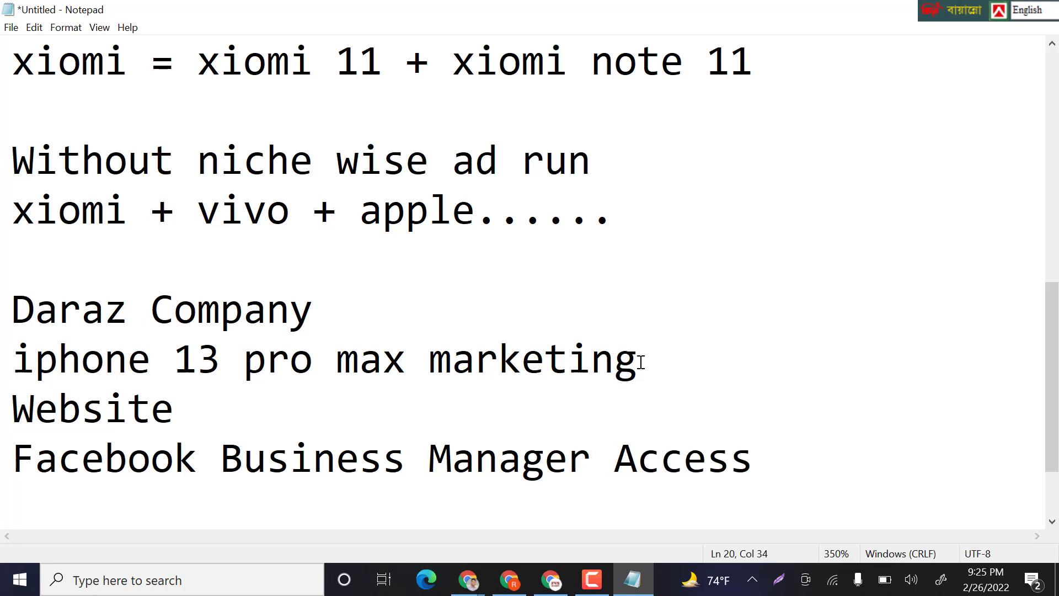
- Extend the Business Manager Access line with "= Ad Account / Page / pixel"
text( = Ad)
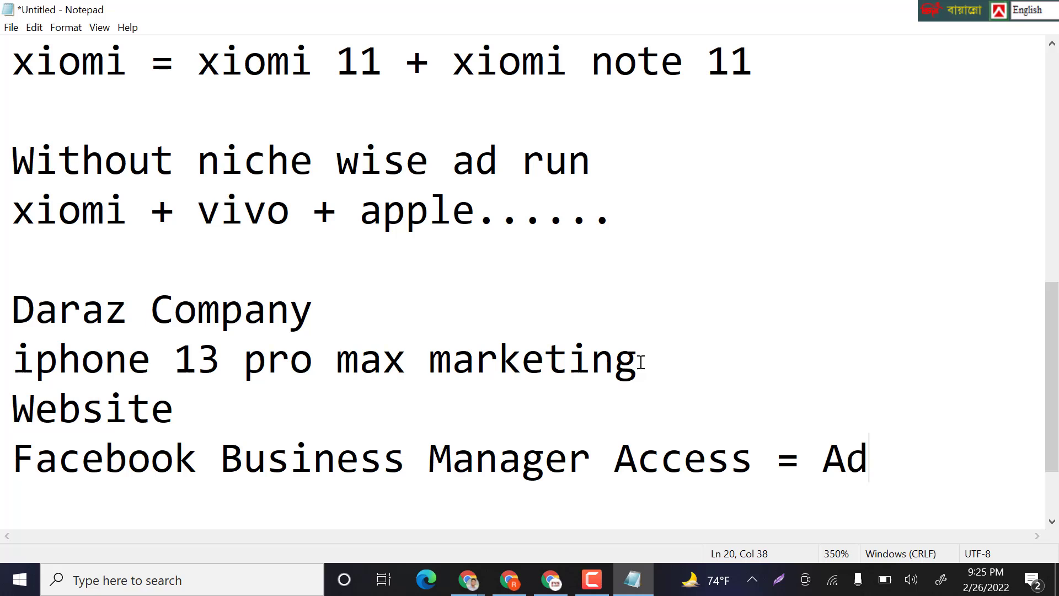
text( Account)
key(Return)
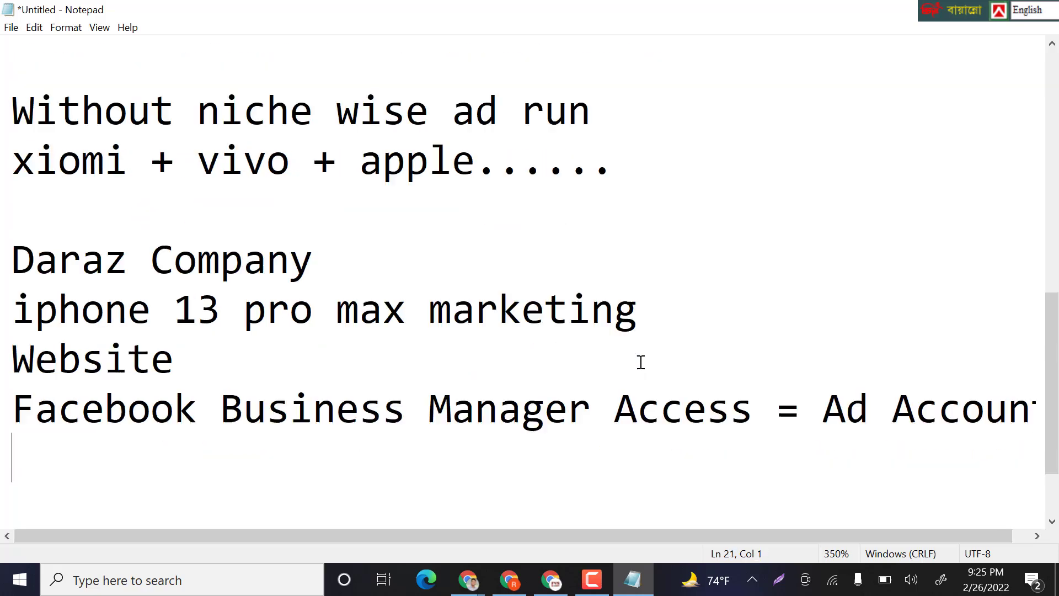
key(BackSpace)
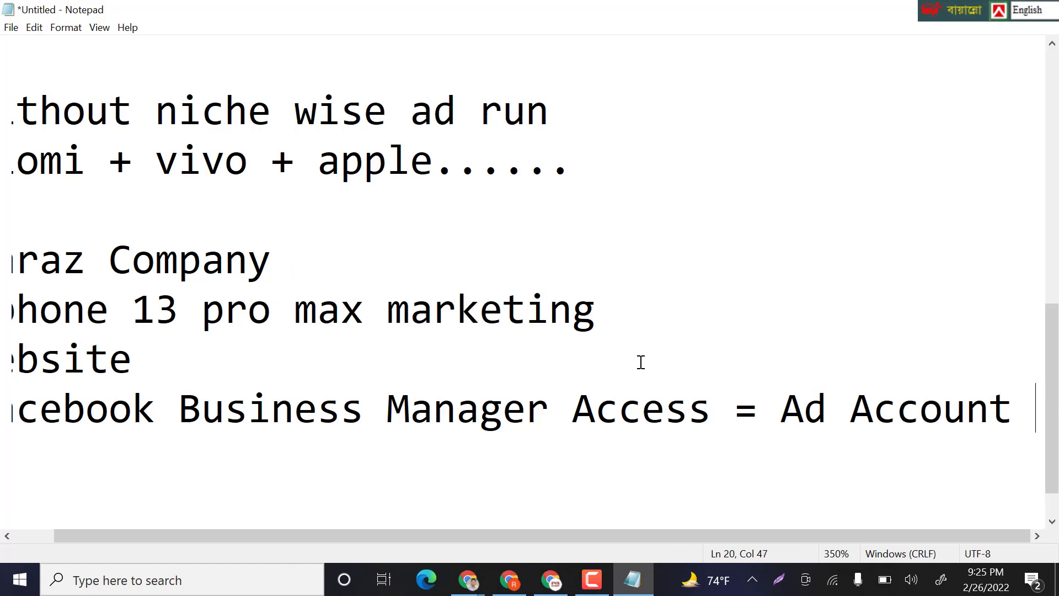
text(/ )
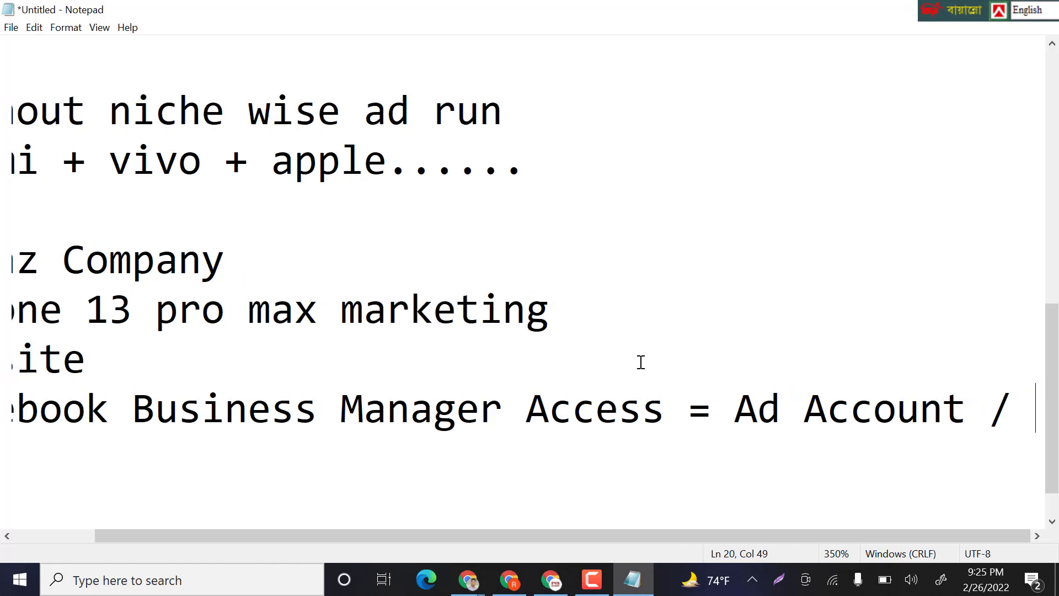
text(Page )
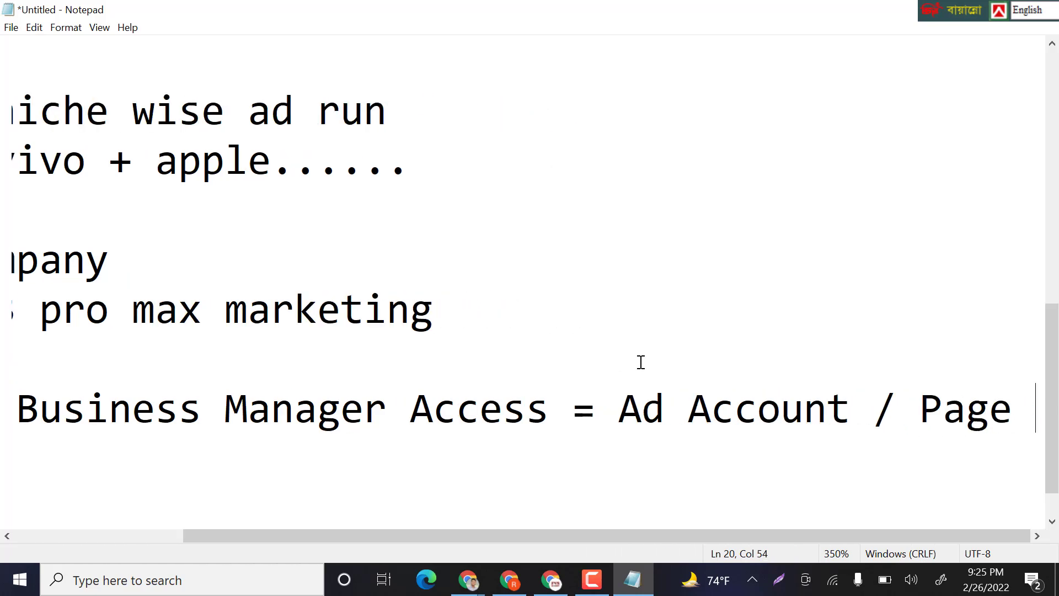
text(/ pixel)
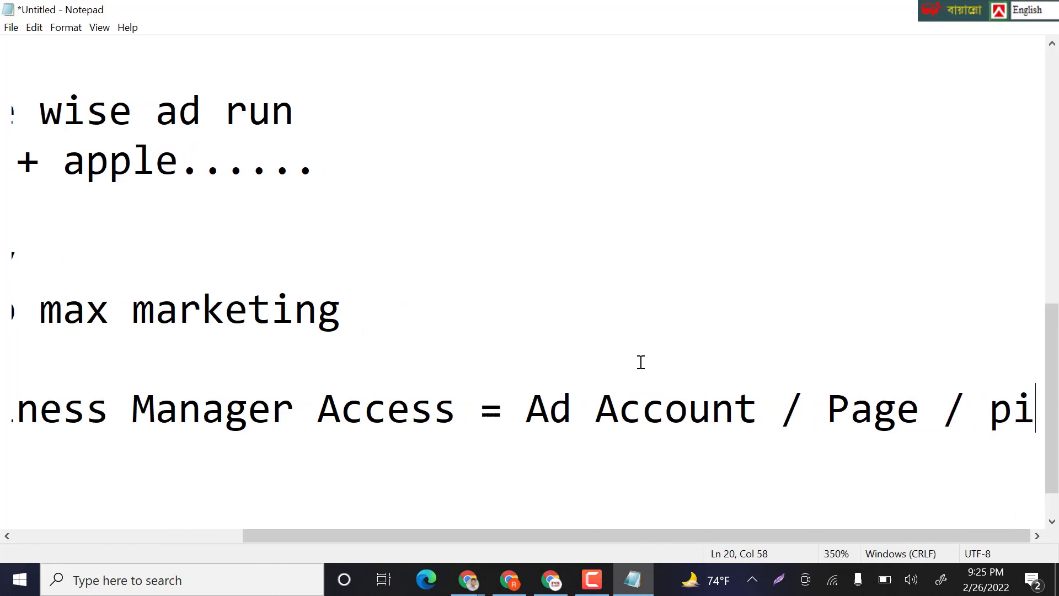
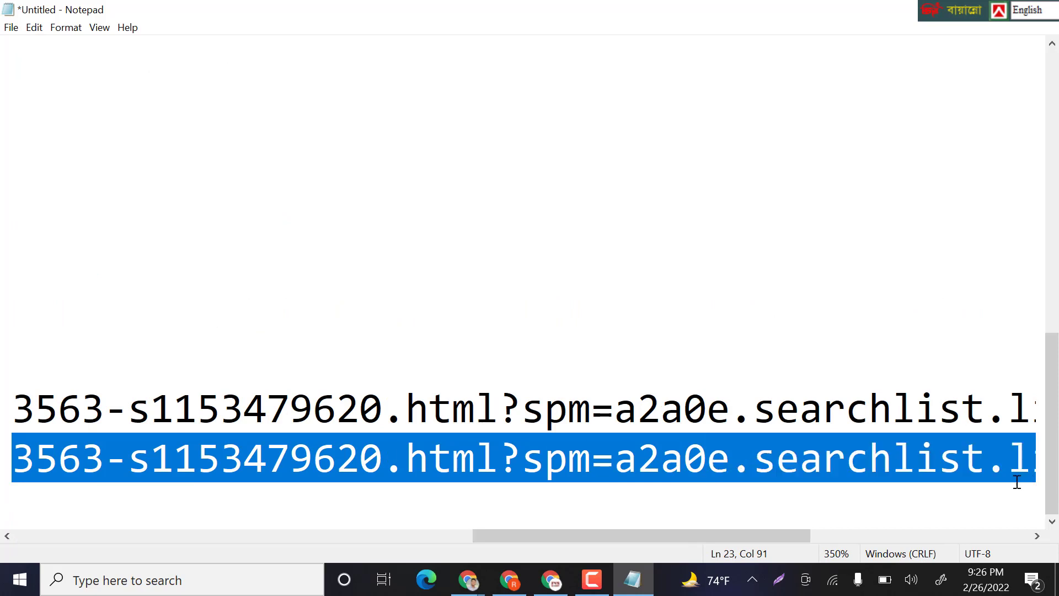
key(BackSpace)
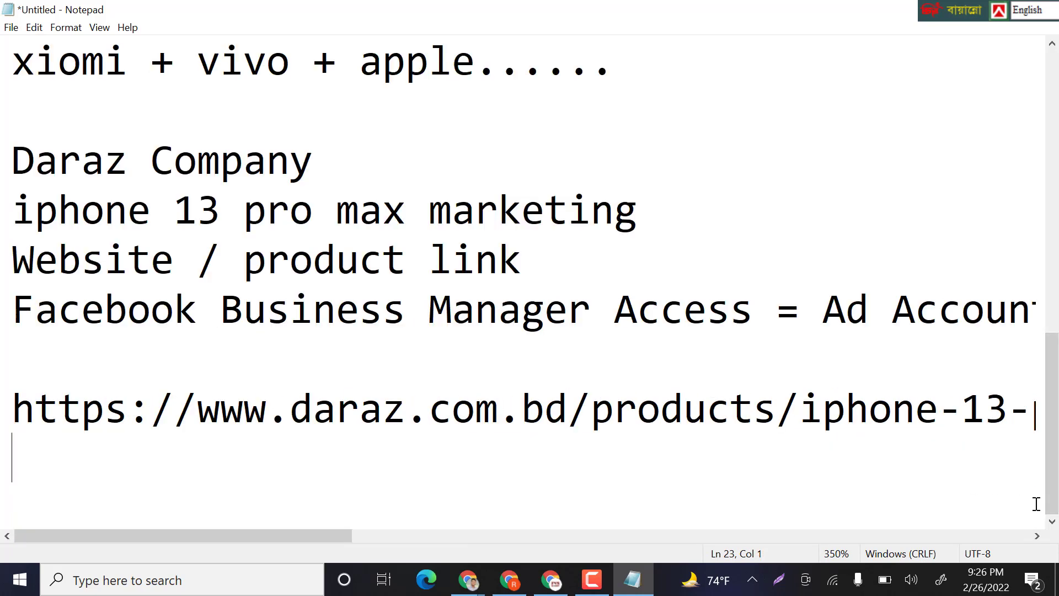
drag(589, 399, 3, 415)
key(ctrl+c)
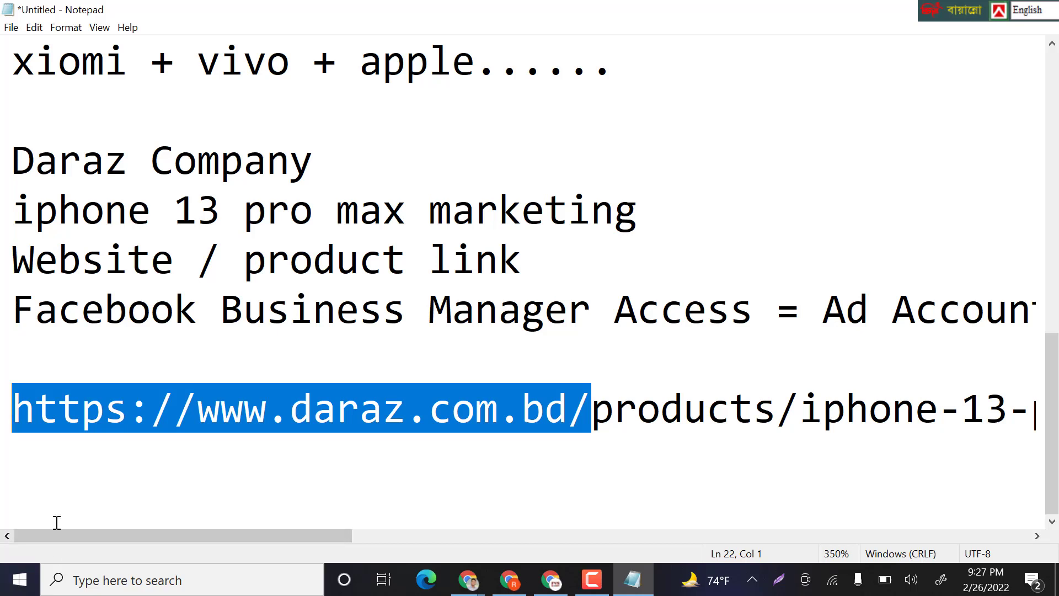
click(56, 486)
key(ctrl+v)
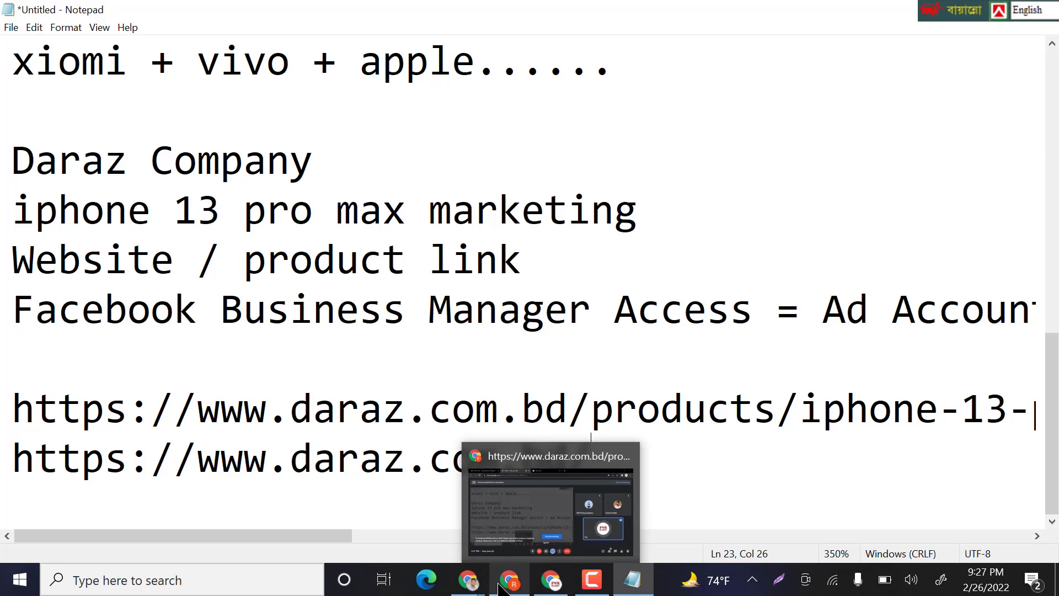
- Switch to the Daraz iPhone 13 Pro 128GB page in Chrome and look through the product's details and gallery images
click(440, 540)
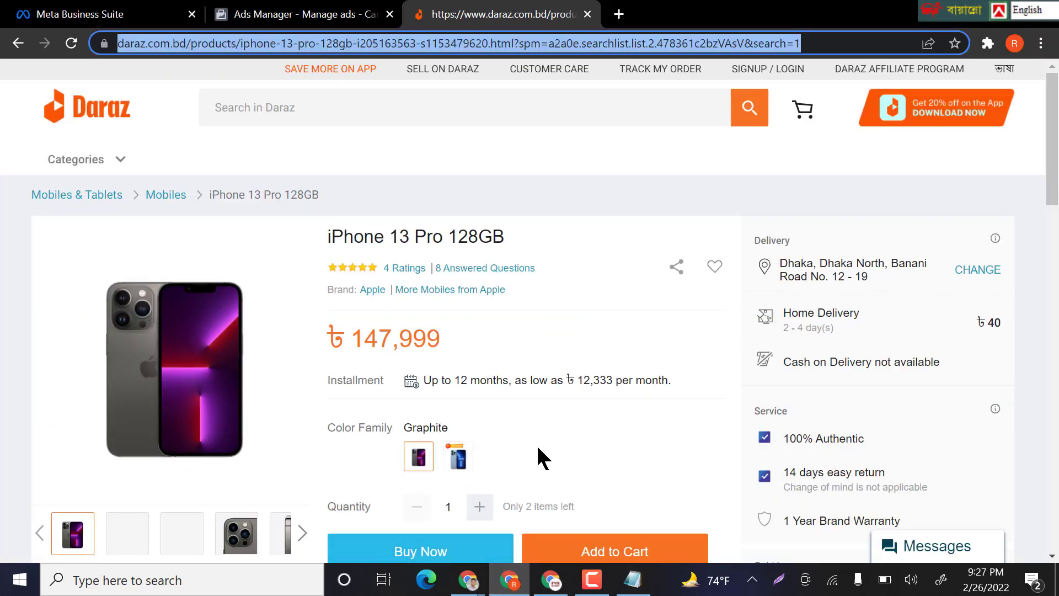
scroll(552, 430, down, 2)
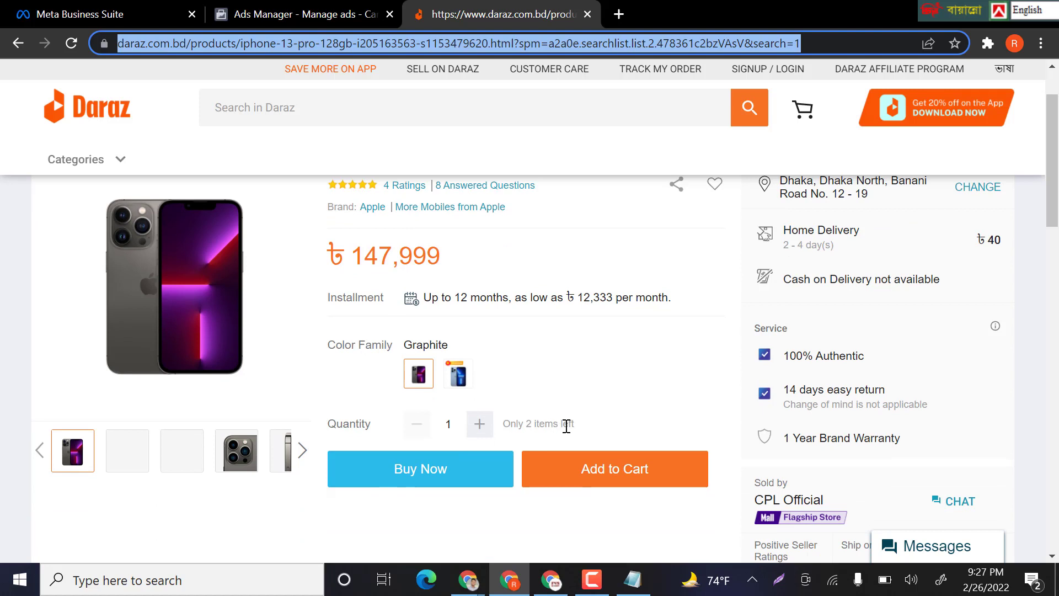
click(282, 450)
click(301, 449)
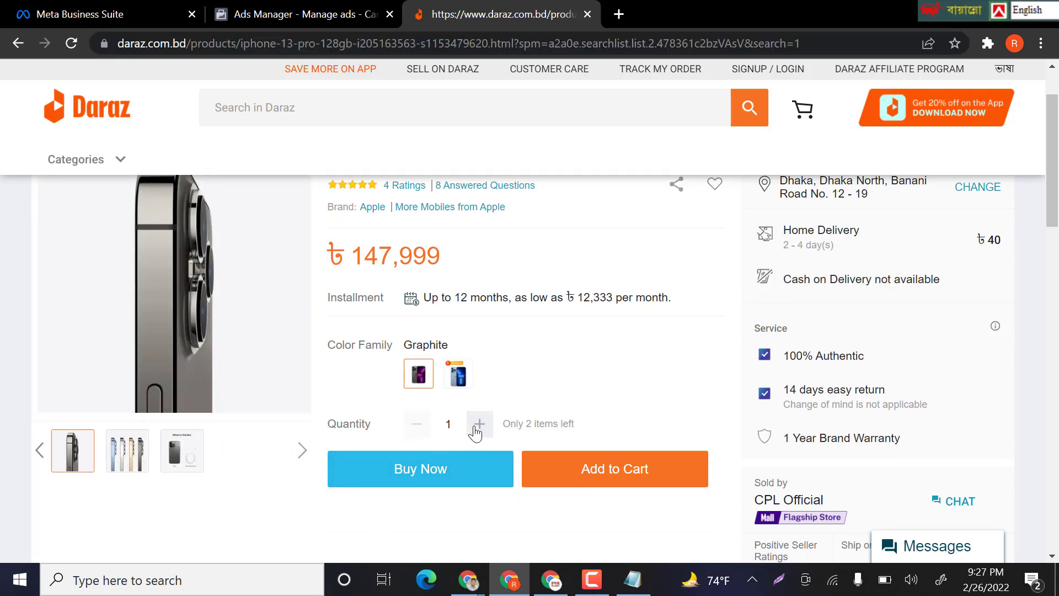
scroll(525, 413, up, 2)
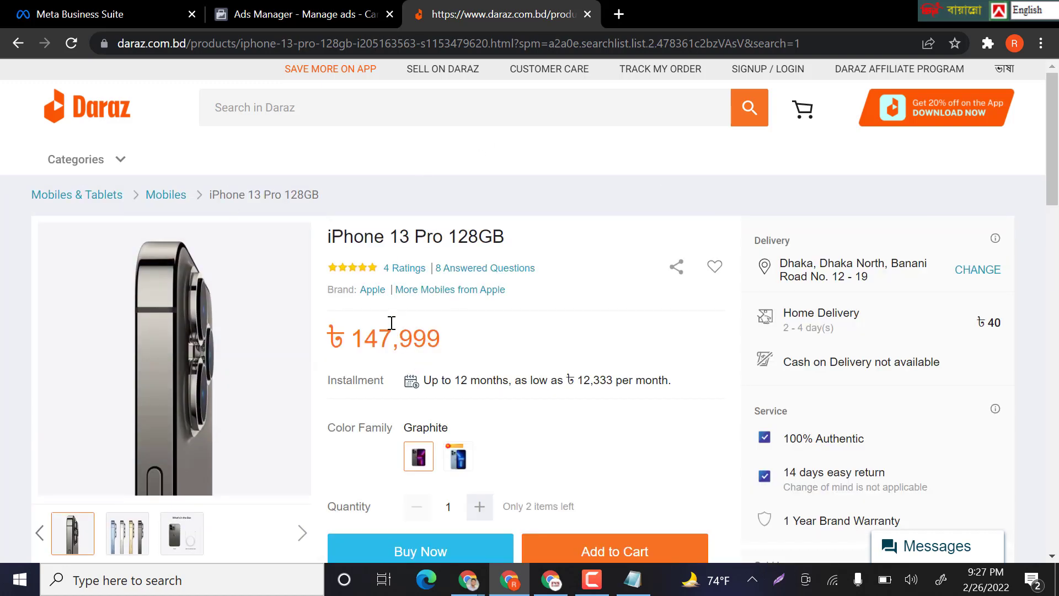
- Return to the campaign draft in Ads Manager and name the campaign "daraz ads campaign"
click(324, 13)
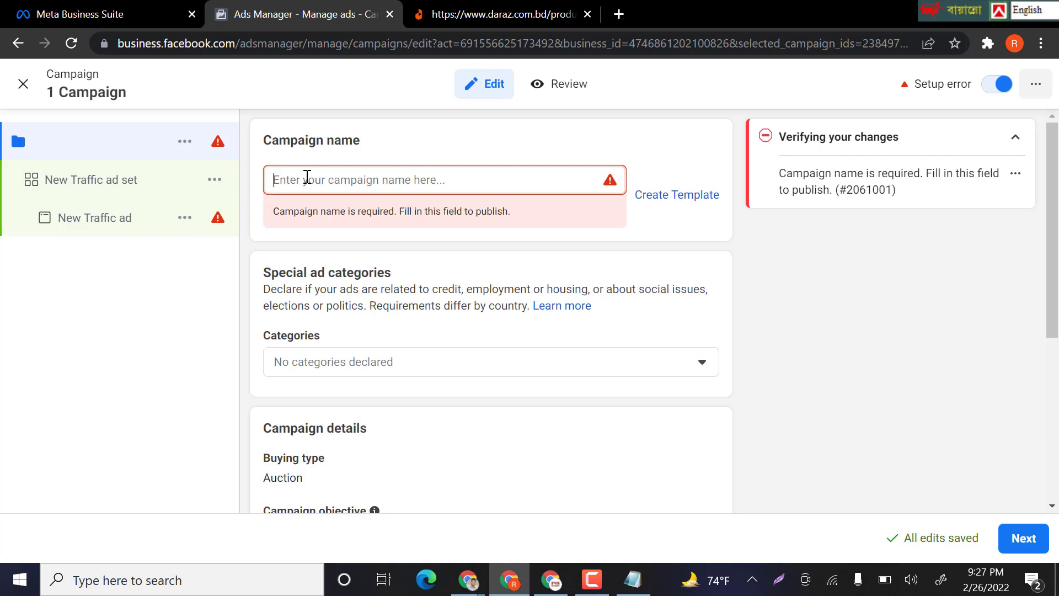
text(dara)
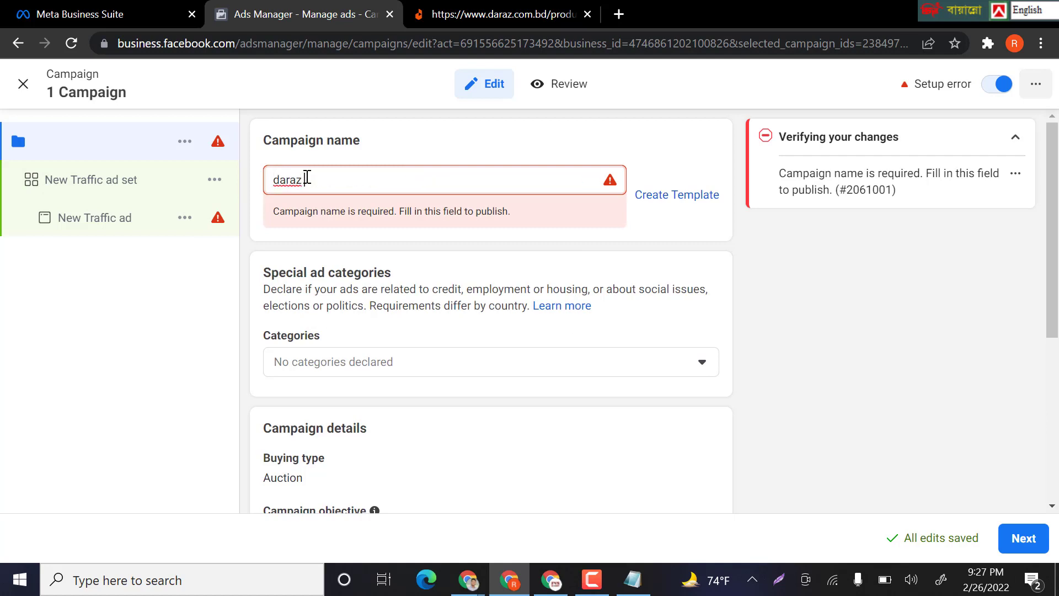
text(z a)
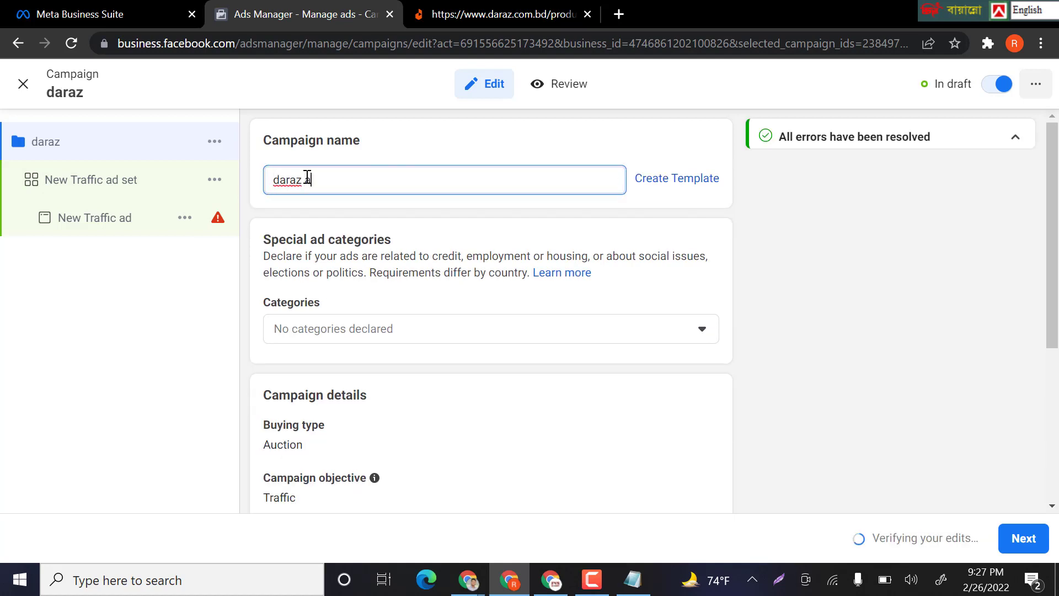
text(ds camp)
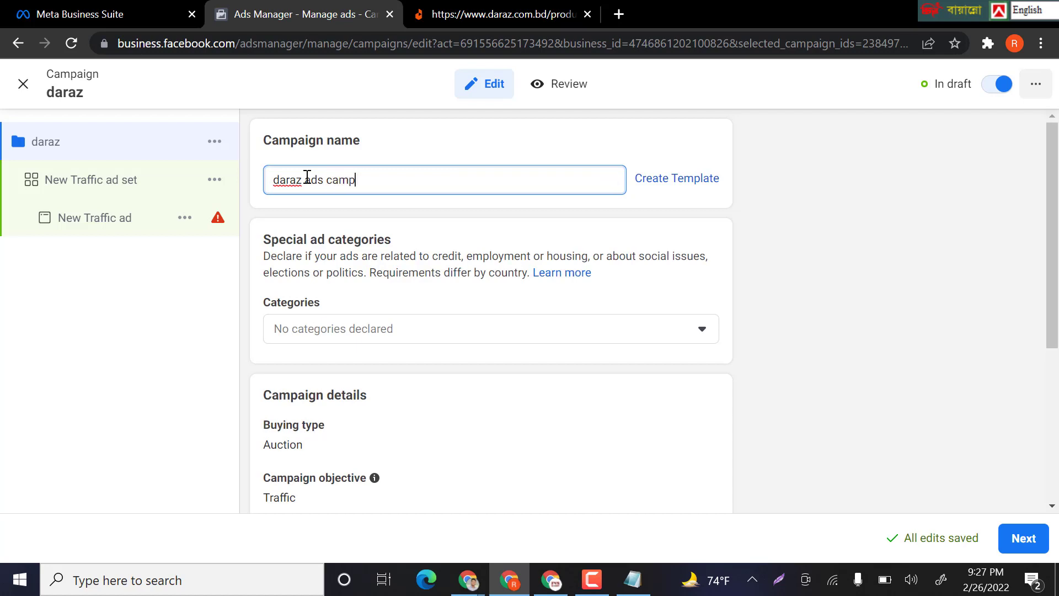
text(aign)
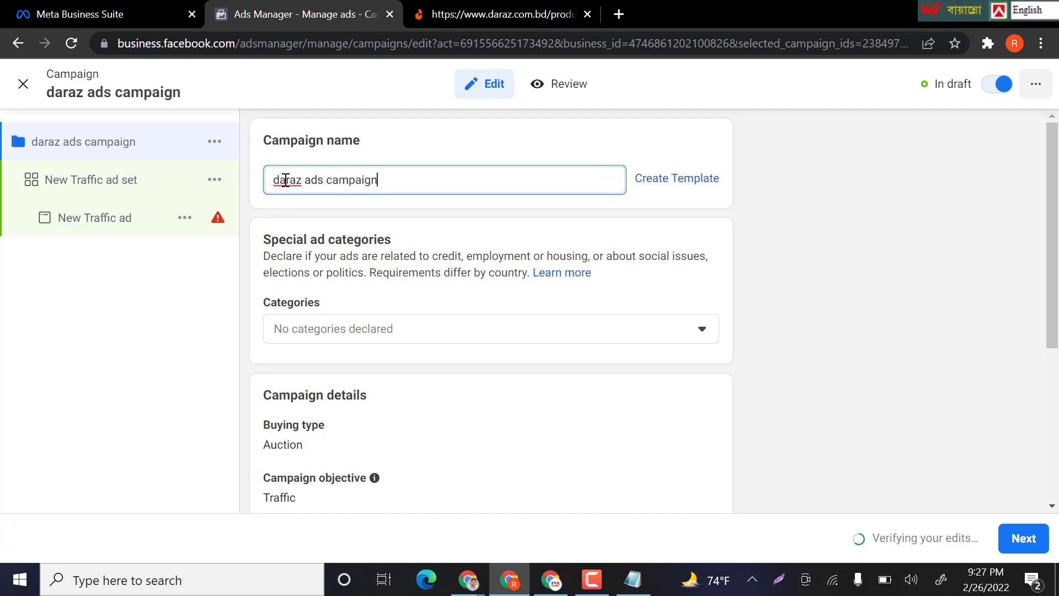
- Capitalise the first letter of the campaign name so it reads "Daraz ads campaign"
click(278, 178)
key(BackSpace)
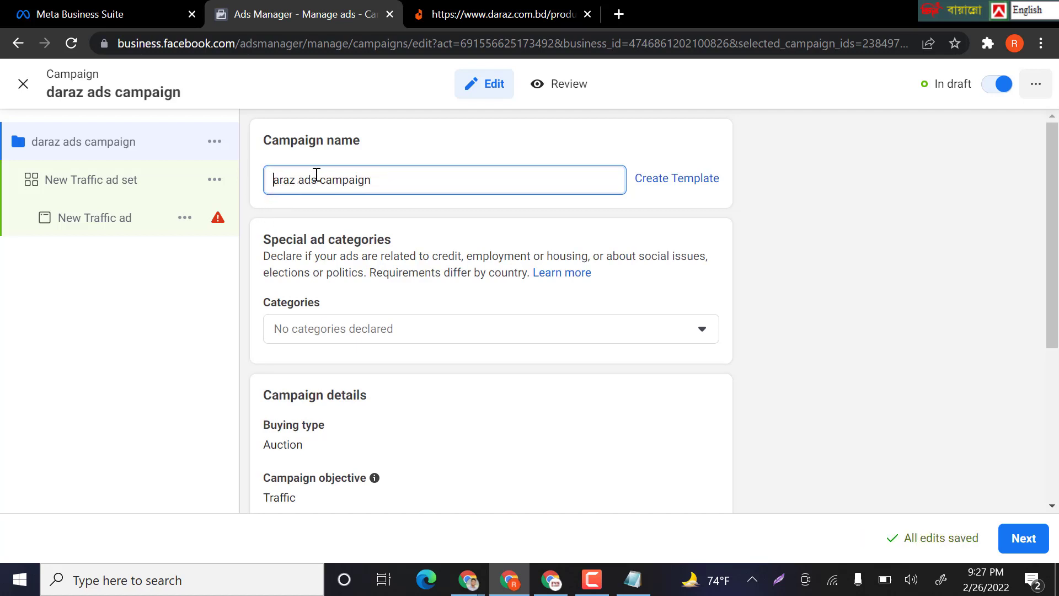
text(D)
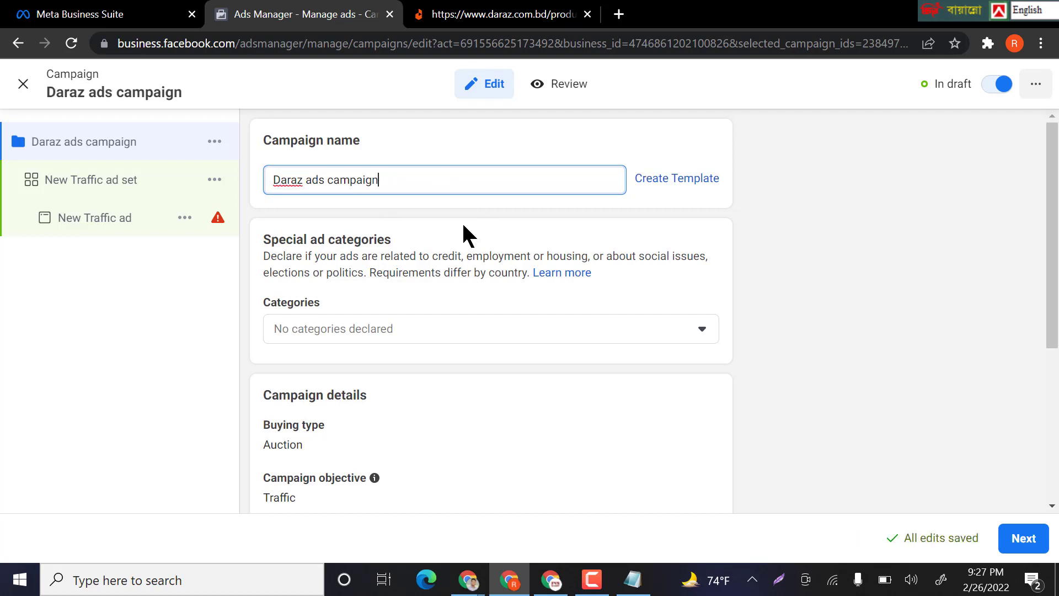
- Expand the extra campaign details options and look through the spending limit, A/B test and campaign budget optimisation settings
scroll(464, 229, down, 2)
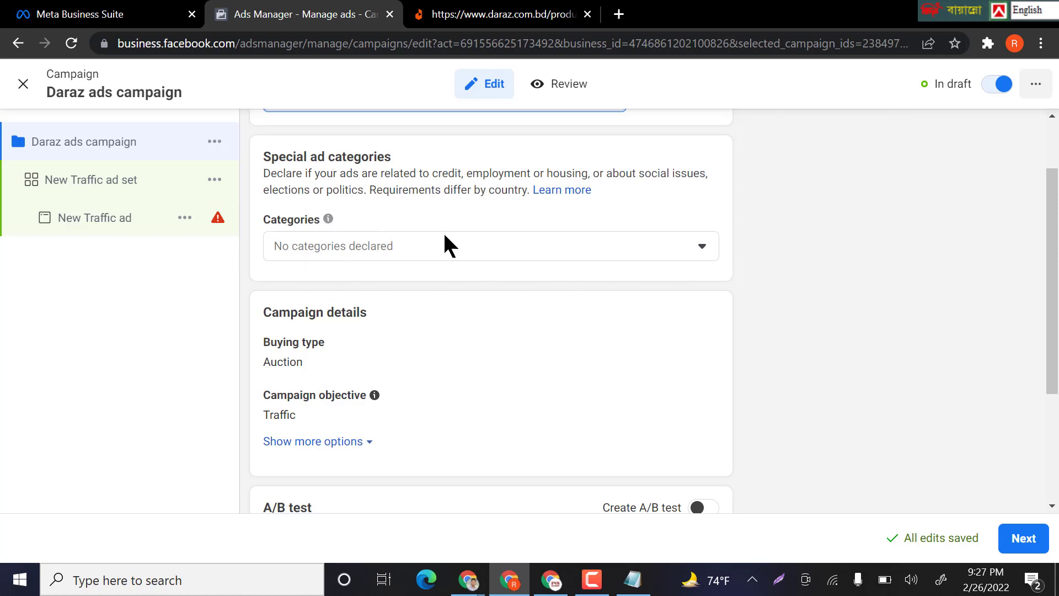
scroll(331, 233, down, 1)
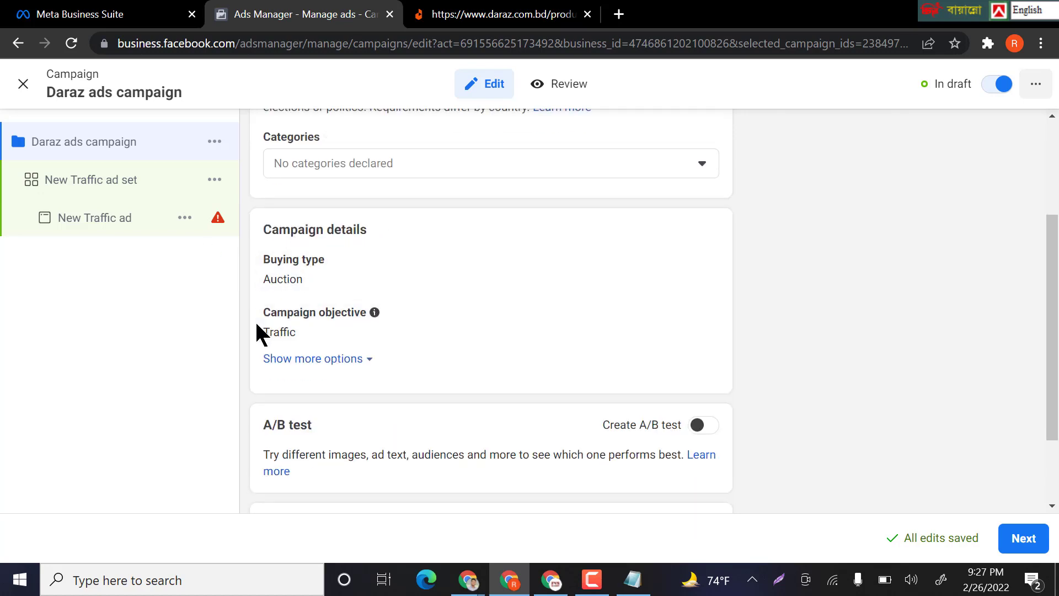
click(354, 359)
scroll(411, 340, down, 1)
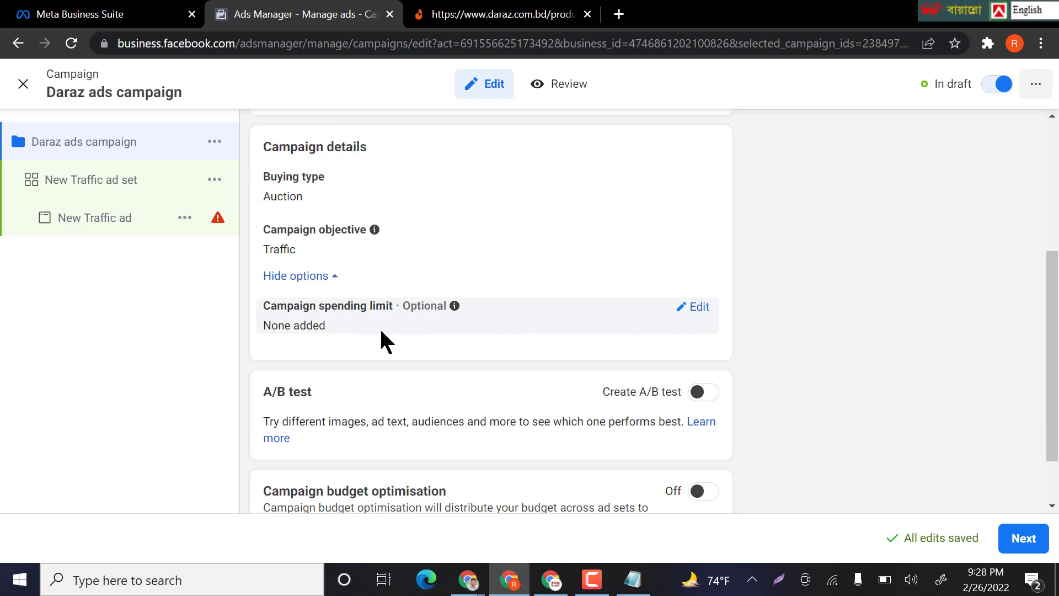
scroll(382, 332, down, 1)
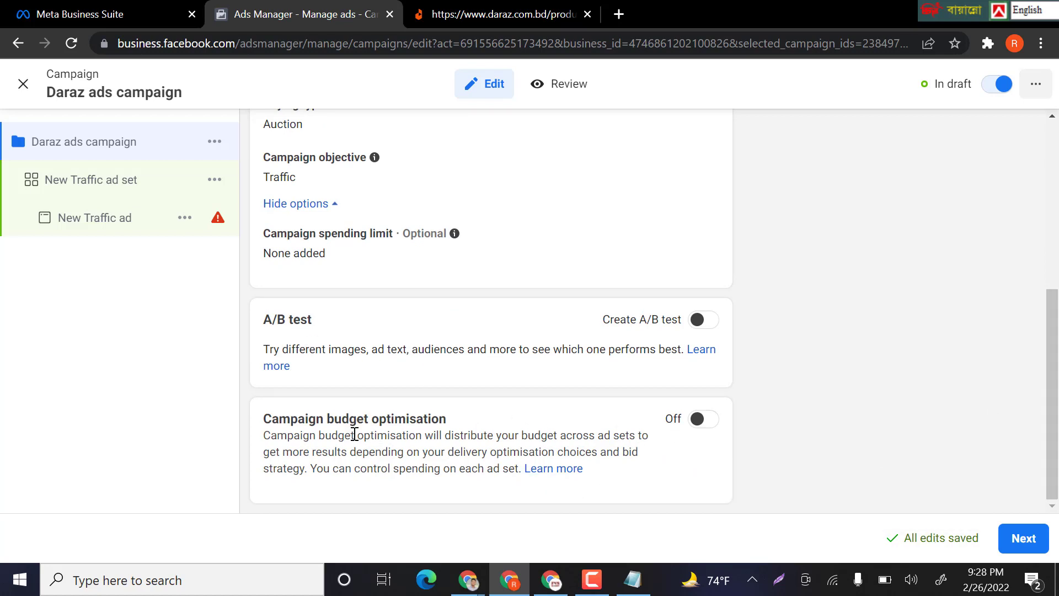
- Try campaign budget optimisation with daily budgets of $100, $70, $50 and $25, and switch the optimisation back off
click(716, 423)
scroll(503, 331, down, 5)
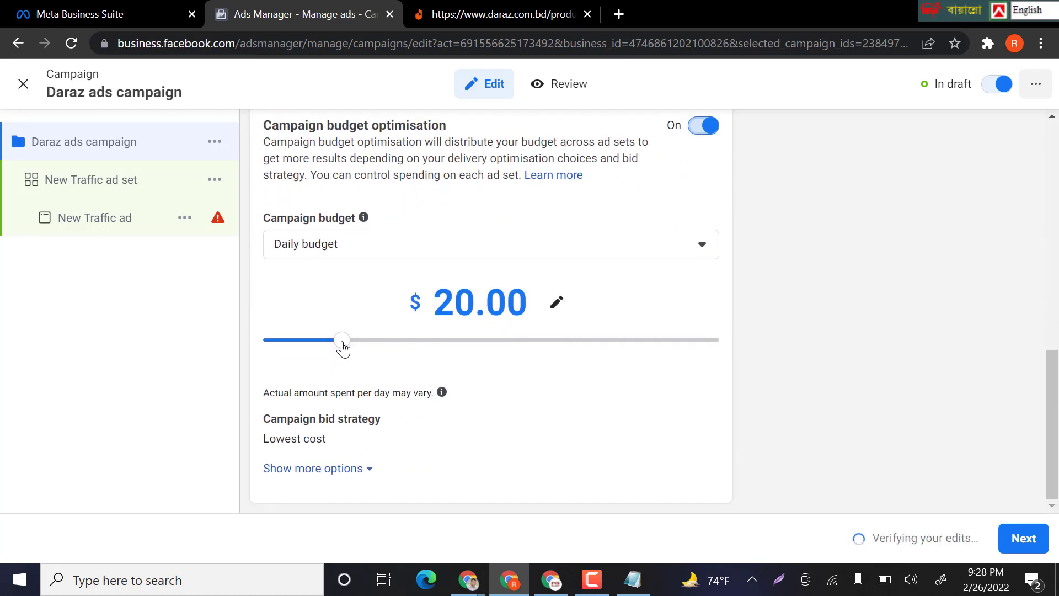
drag(341, 347, 459, 347)
scroll(527, 384, down, 6)
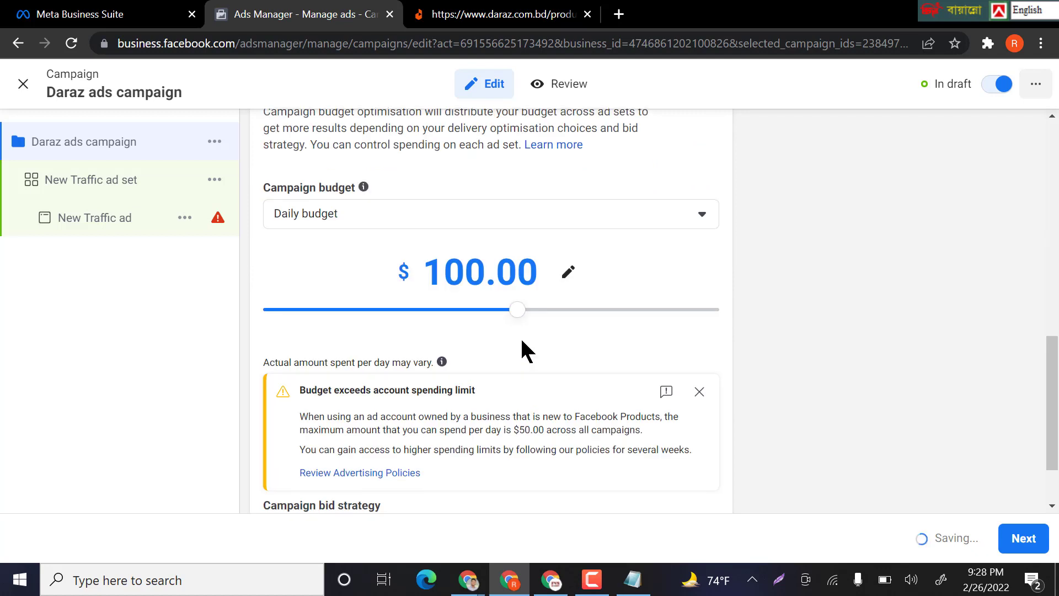
drag(466, 232, 480, 329)
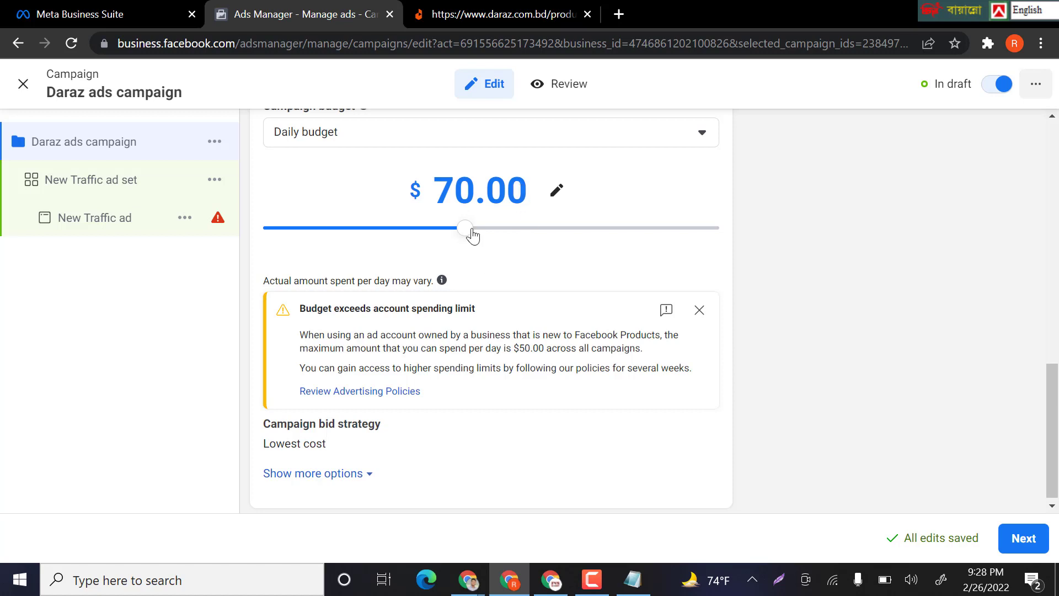
click(423, 232)
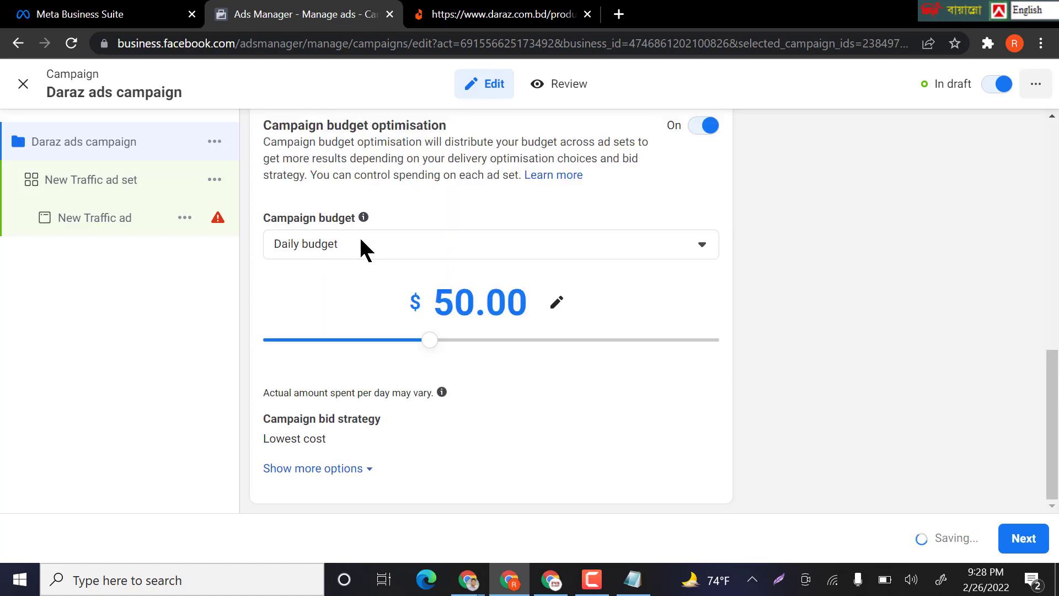
drag(359, 236, 359, 238)
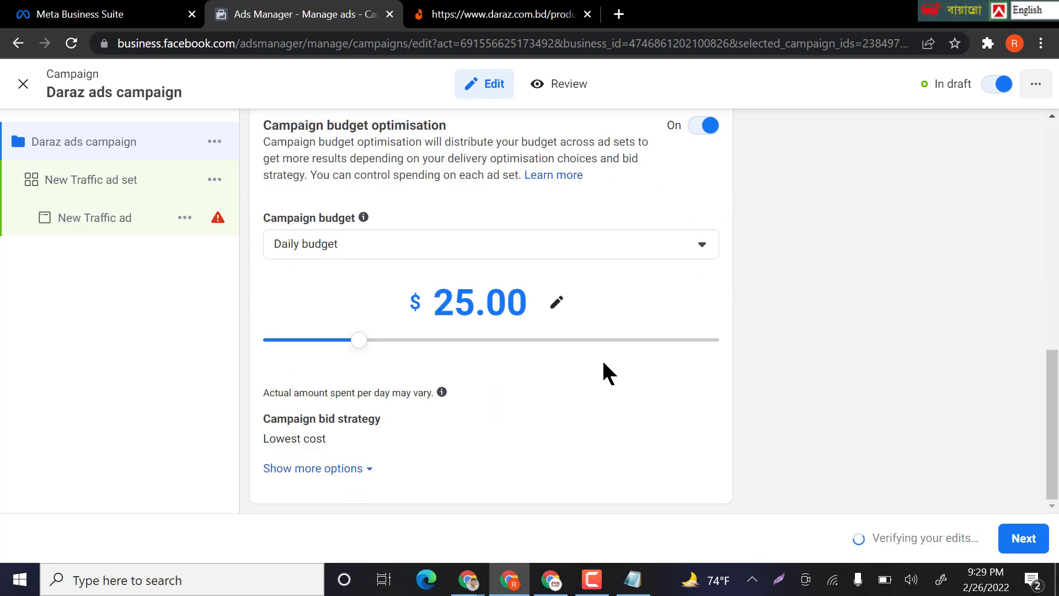
click(704, 126)
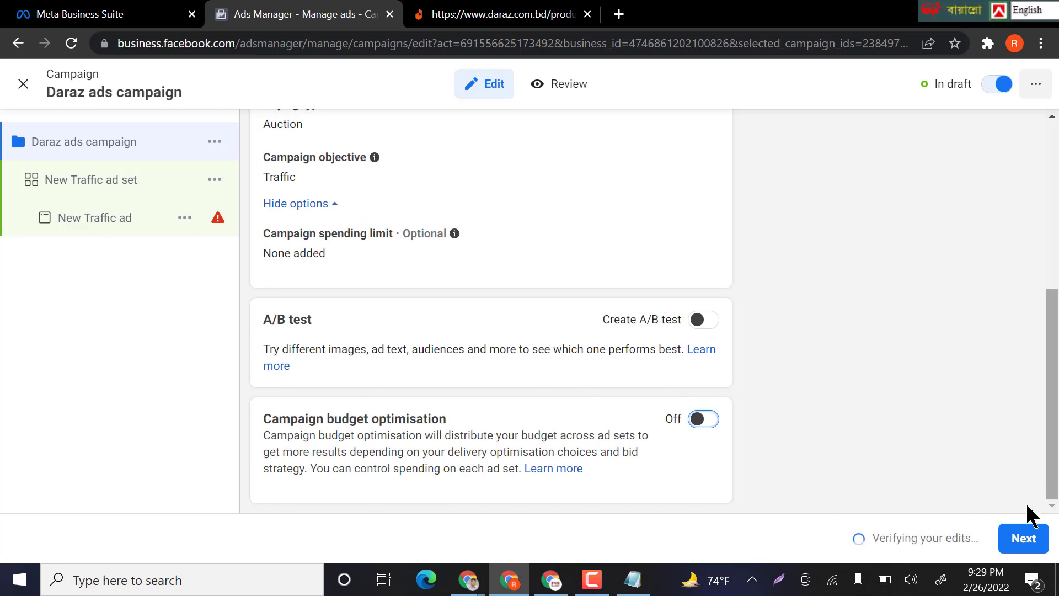
- Proceed to the ad set level and rename the ad set "Daraz Ad Set"
click(1027, 543)
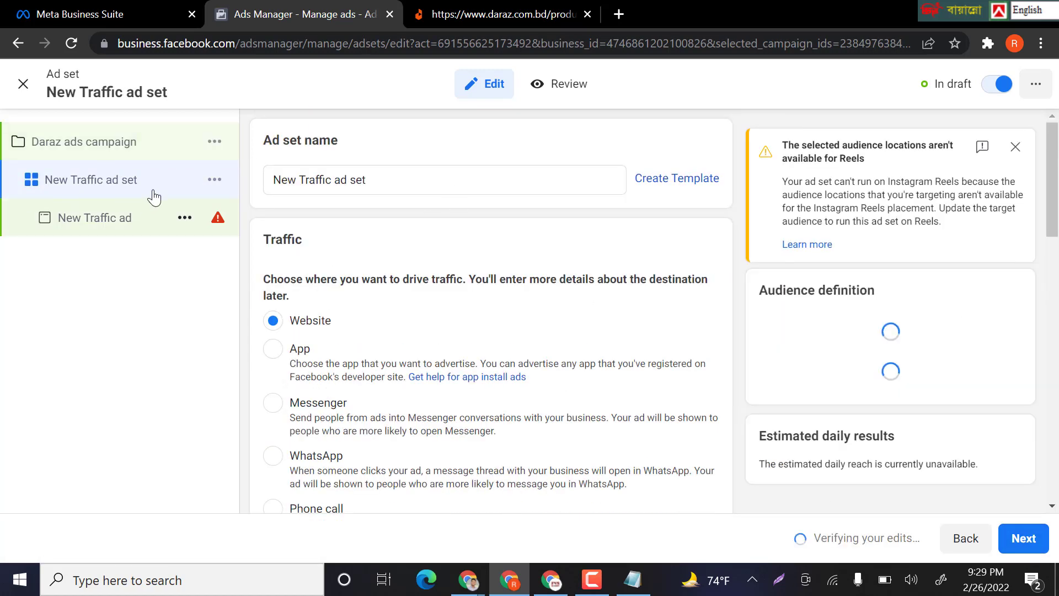
drag(392, 179, 255, 179)
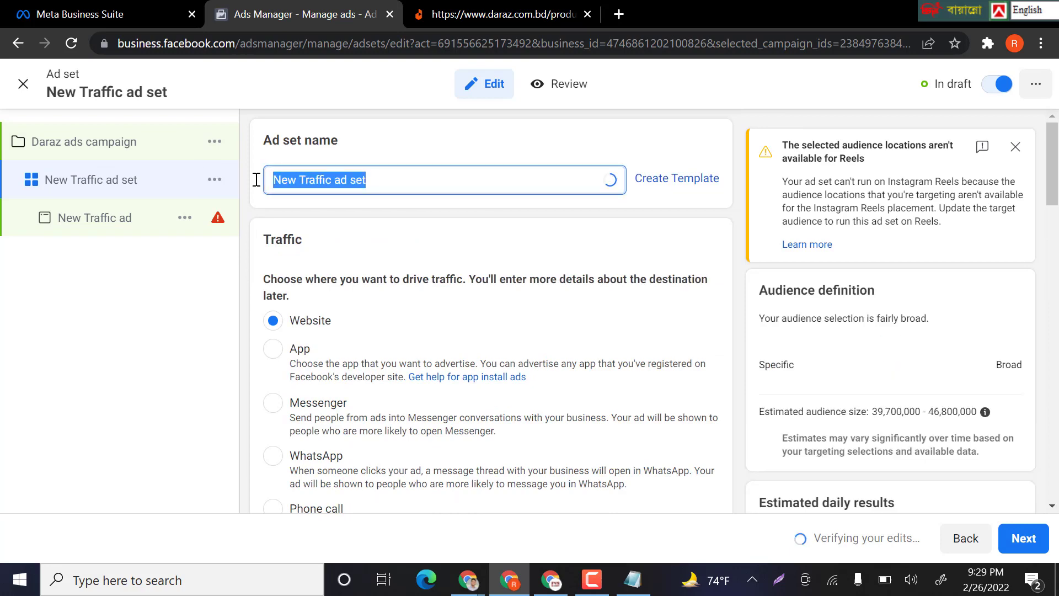
key(BackSpace)
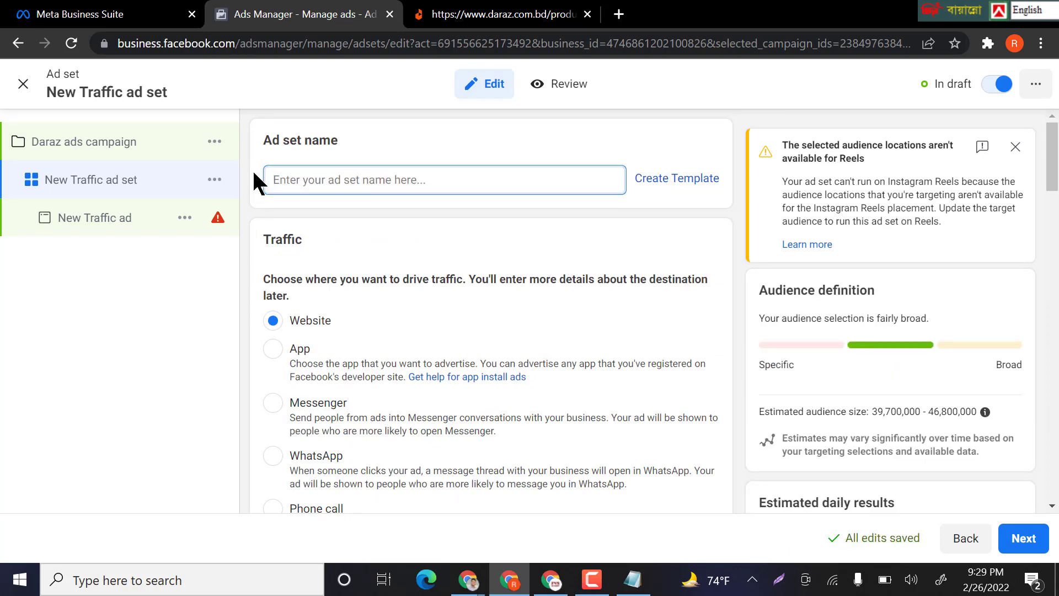
text(Daraz )
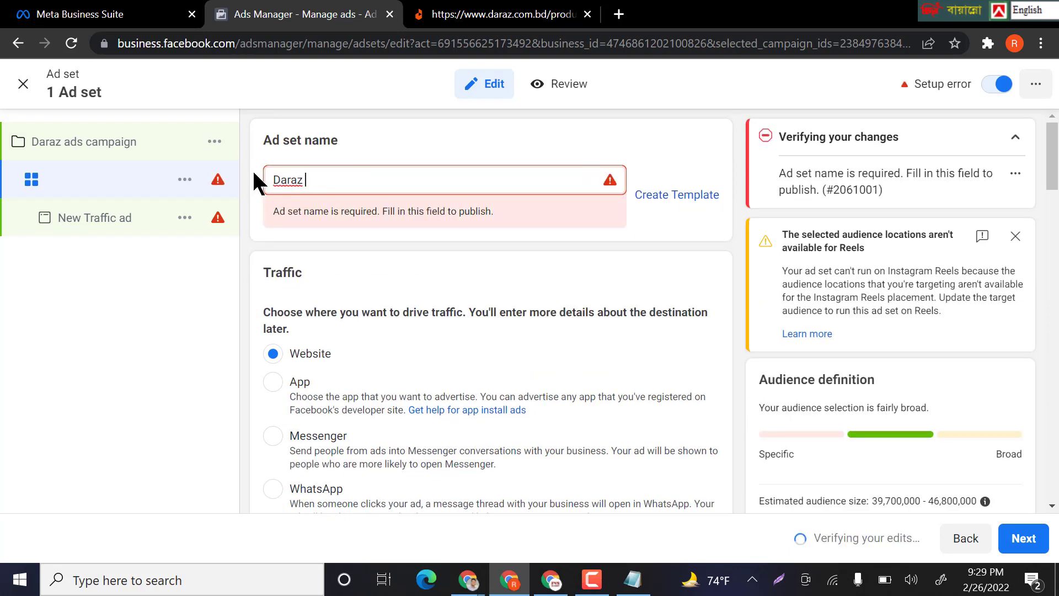
text(Ad Set)
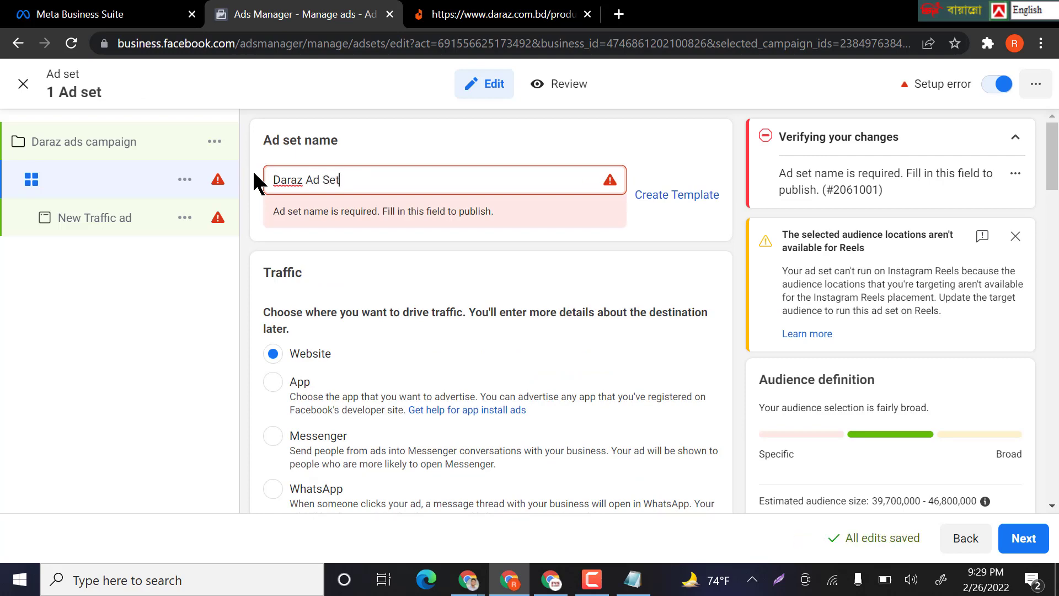
- Keep Website as the traffic destination and set the ad set's daily budget to $30
scroll(437, 278, down, 1)
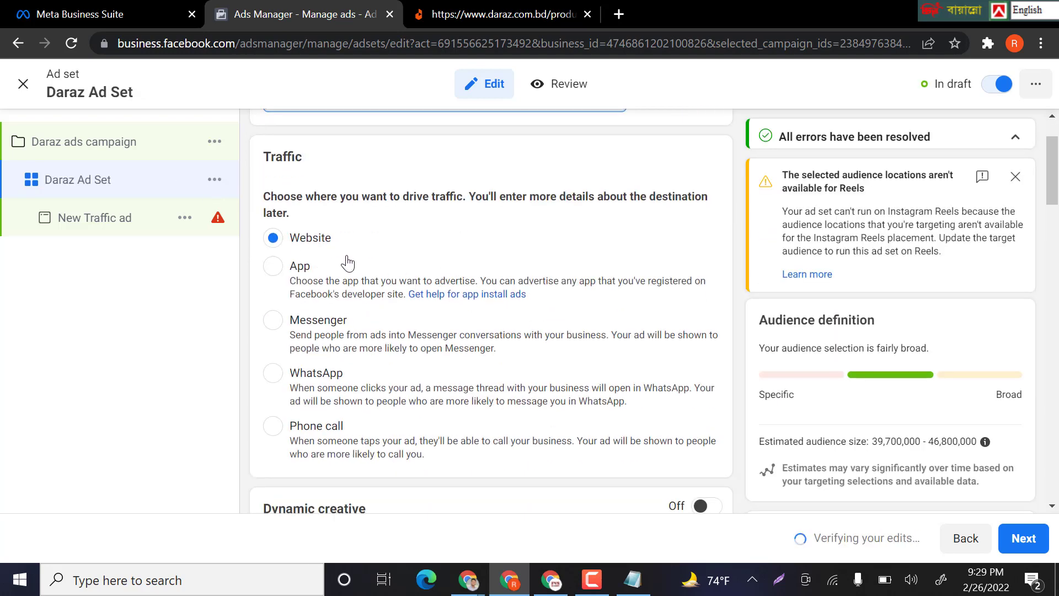
scroll(276, 194, up, 1)
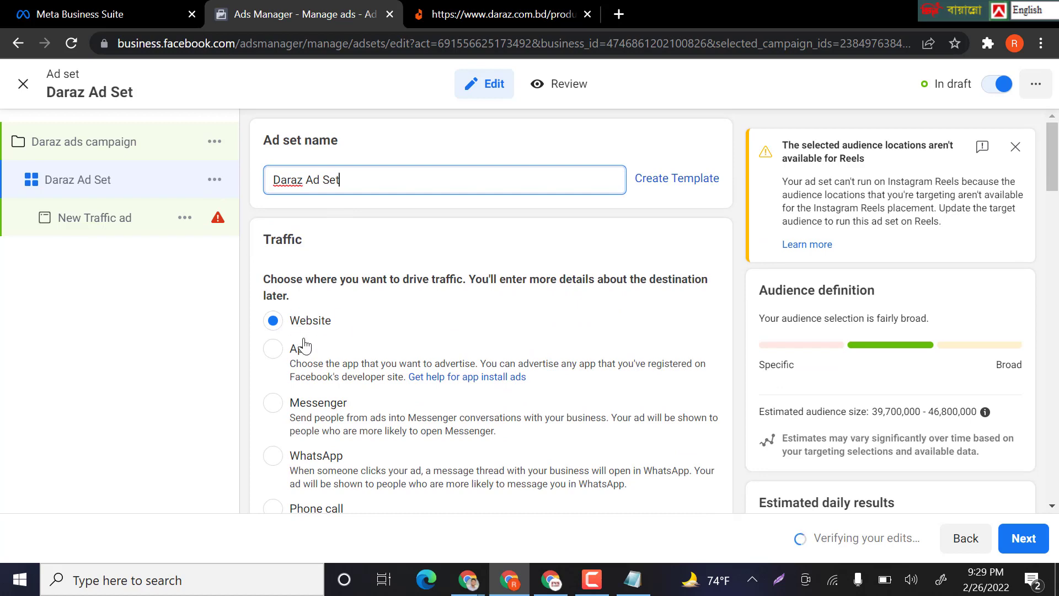
scroll(358, 307, down, 5)
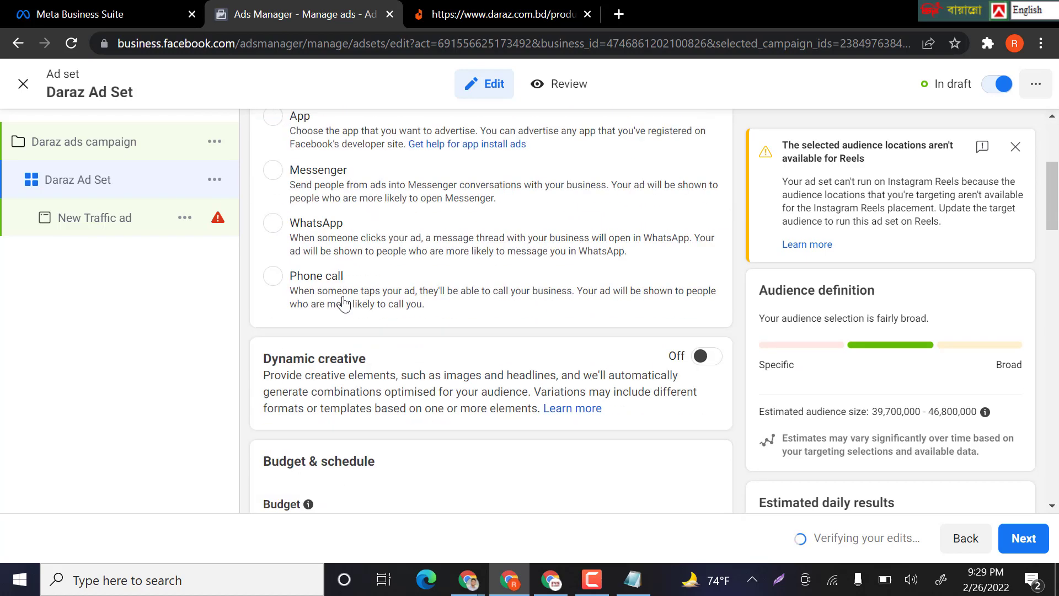
scroll(387, 309, down, 1)
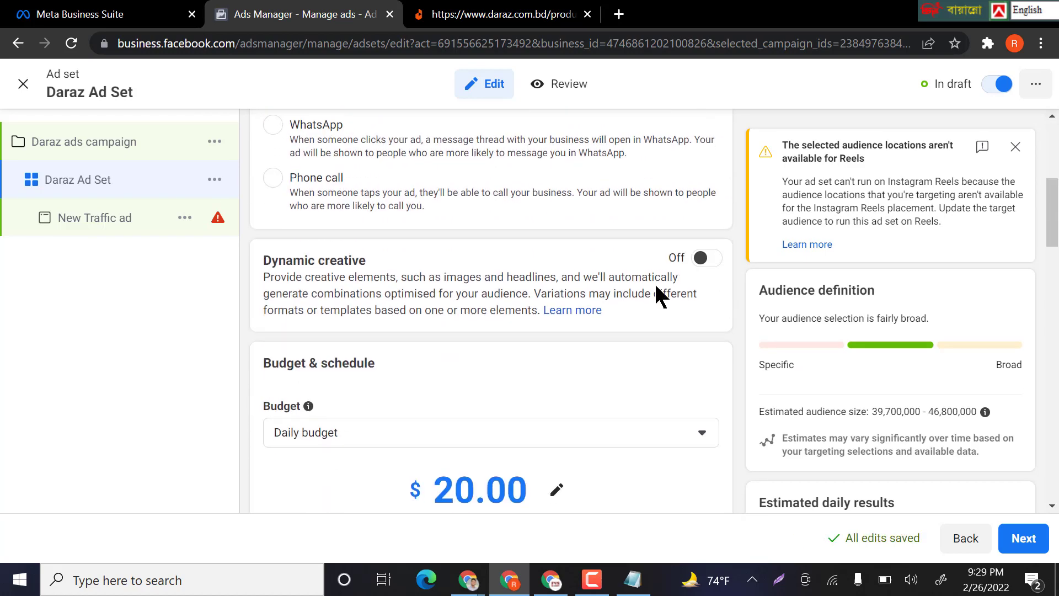
scroll(655, 286, down, 3)
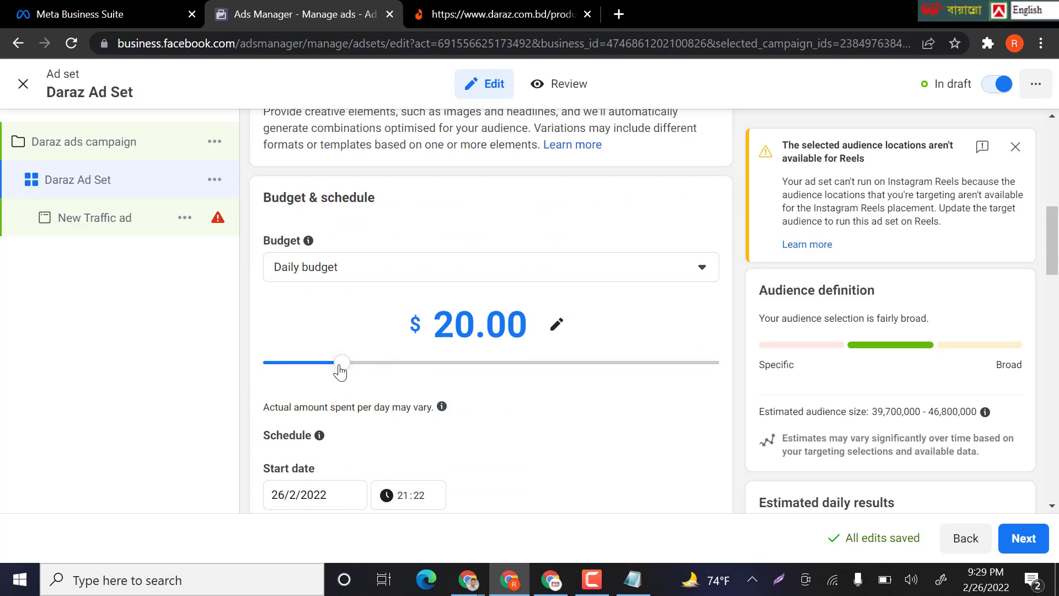
drag(340, 367, 378, 369)
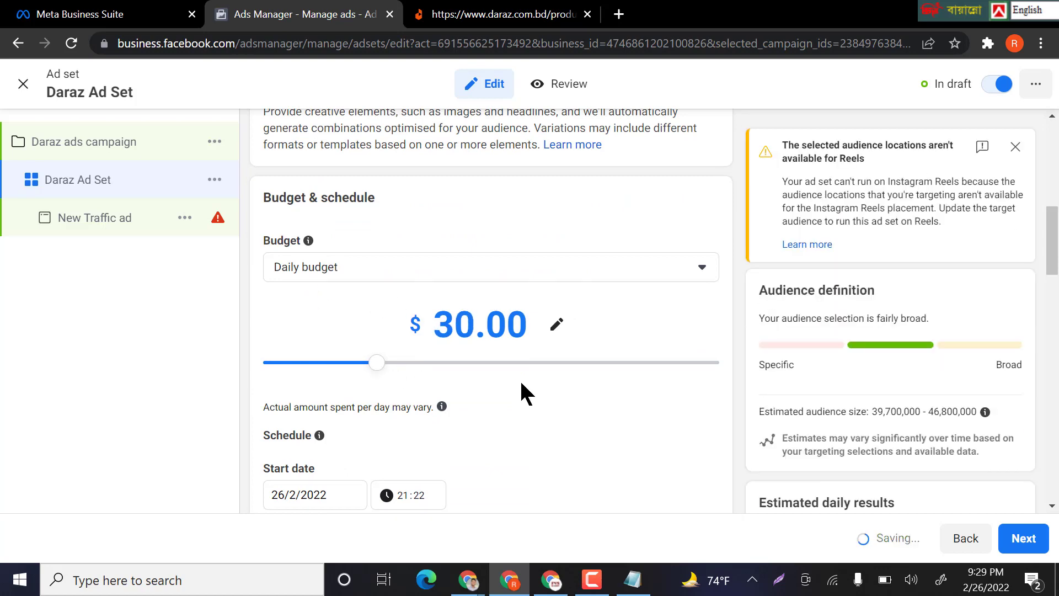
- Expand the extra schedule options and look through the start date, ad scheduling and audience settings of the ad set
scroll(445, 374, down, 3)
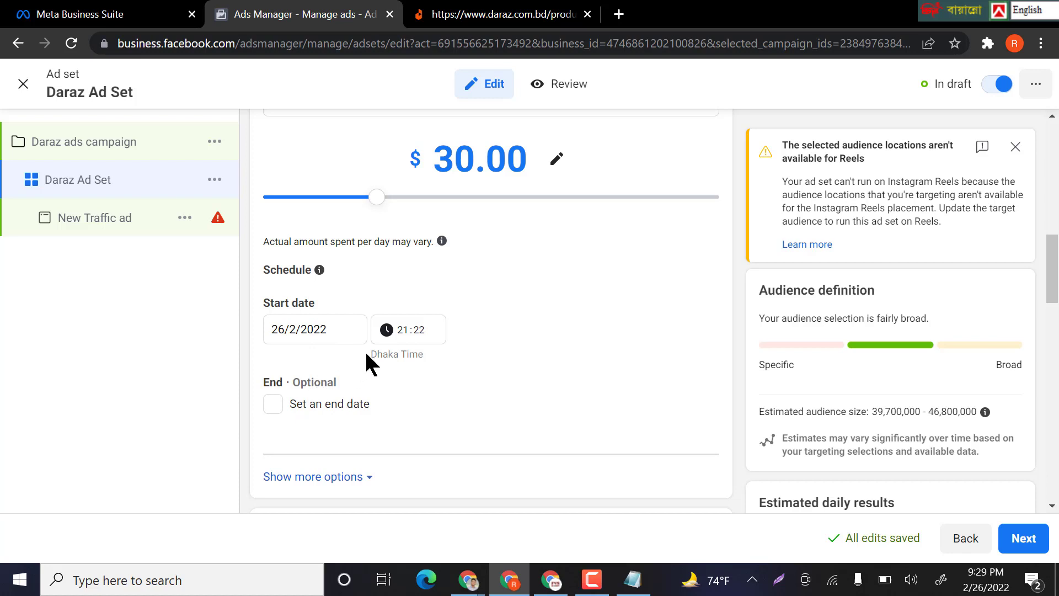
scroll(364, 362, down, 3)
click(352, 309)
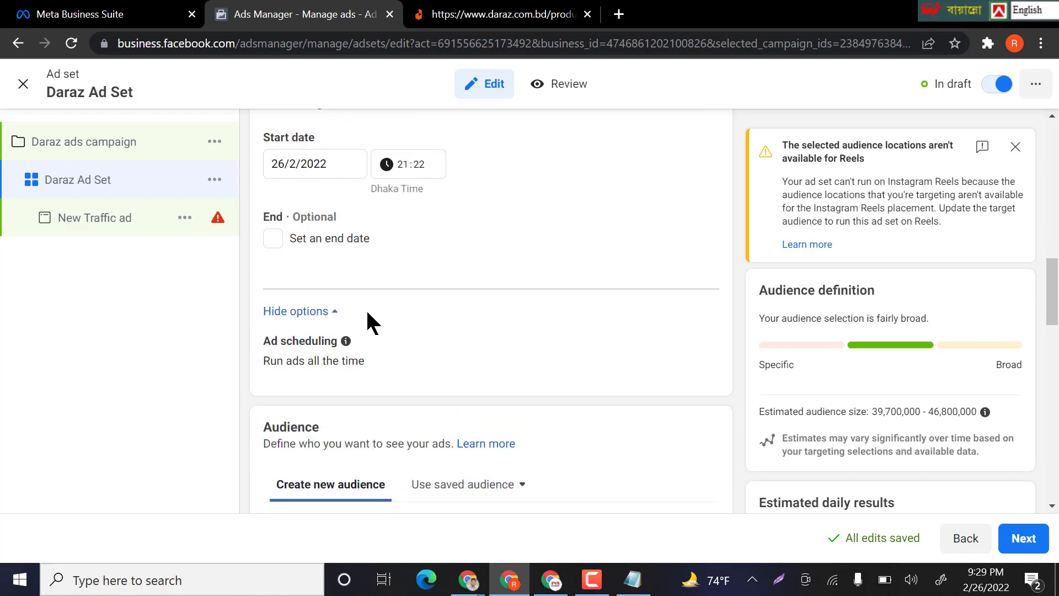
scroll(366, 309, down, 2)
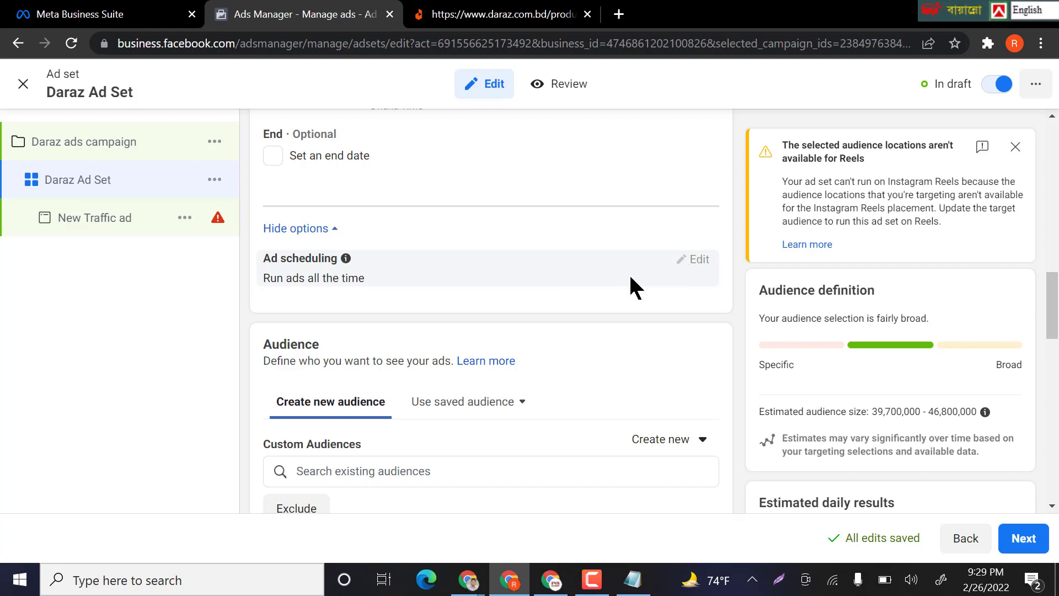
scroll(441, 297, down, 2)
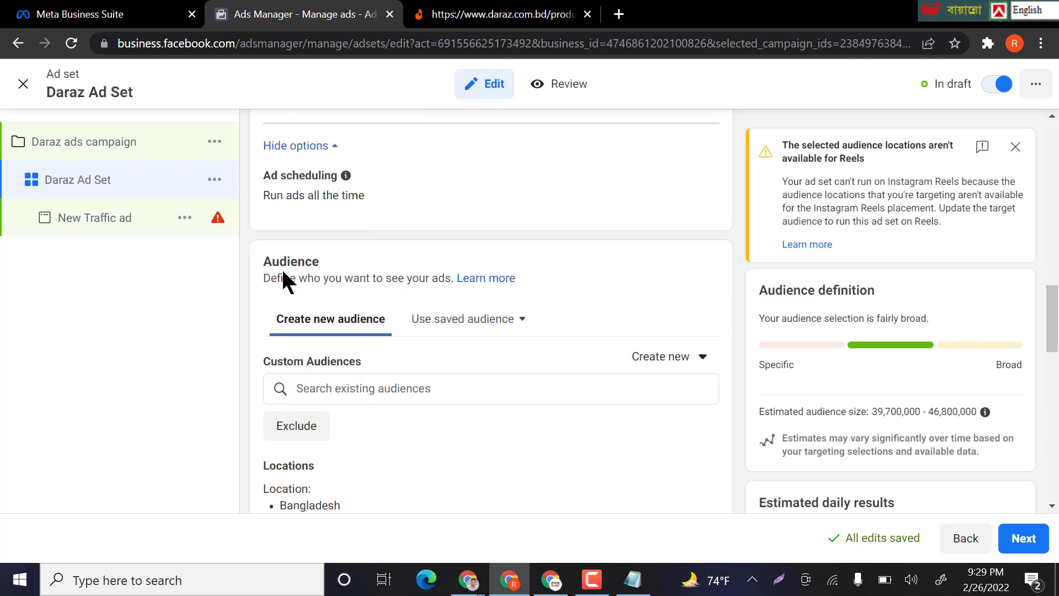
scroll(283, 272, down, 3)
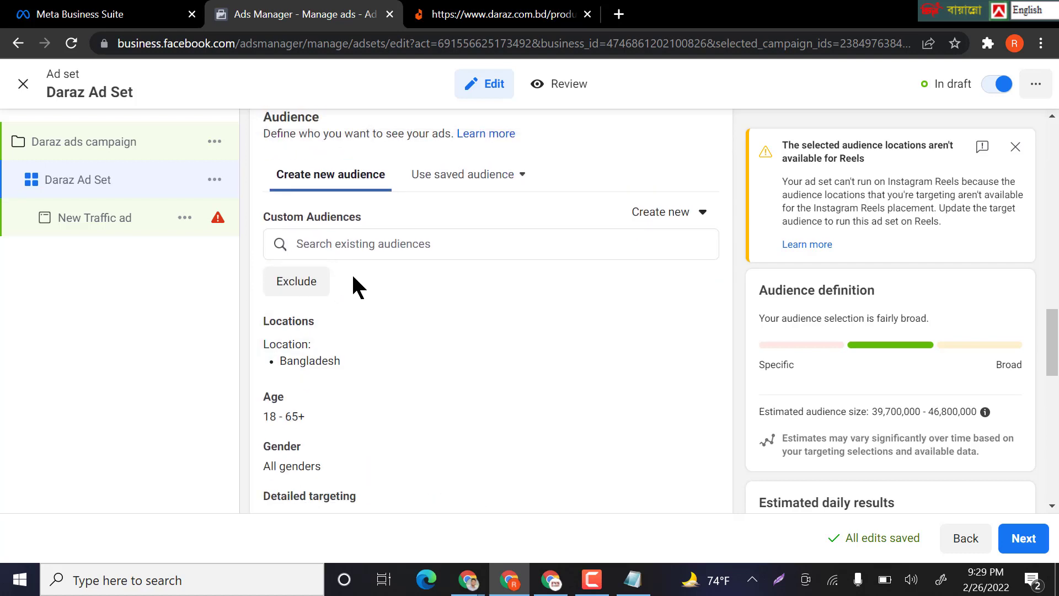
scroll(356, 284, up, 1)
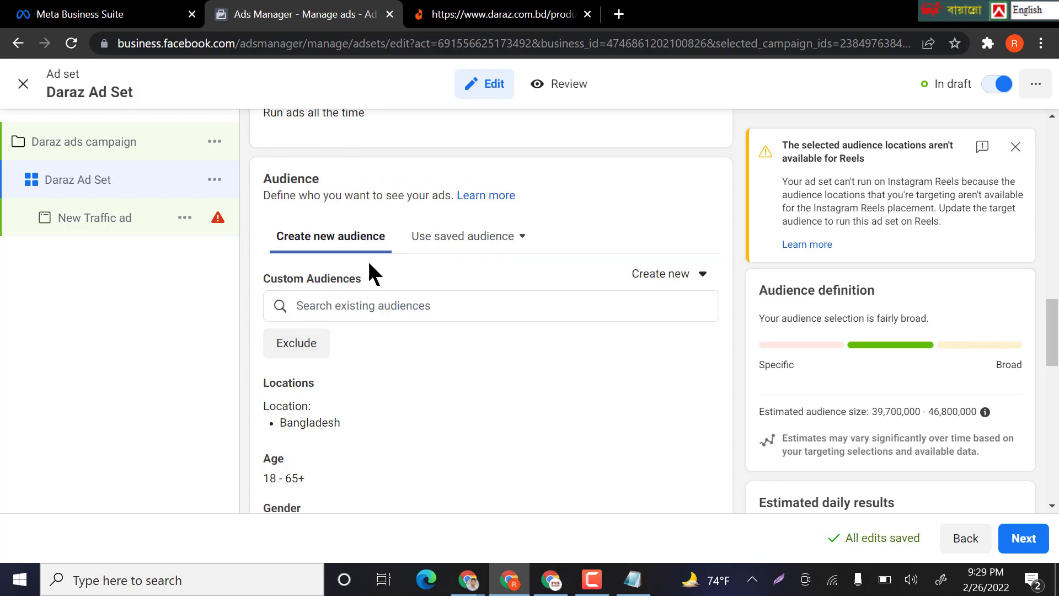
- Switch to the Notepad notes and highlight "1 Campaign + 2" in the advertising strategy list
click(632, 579)
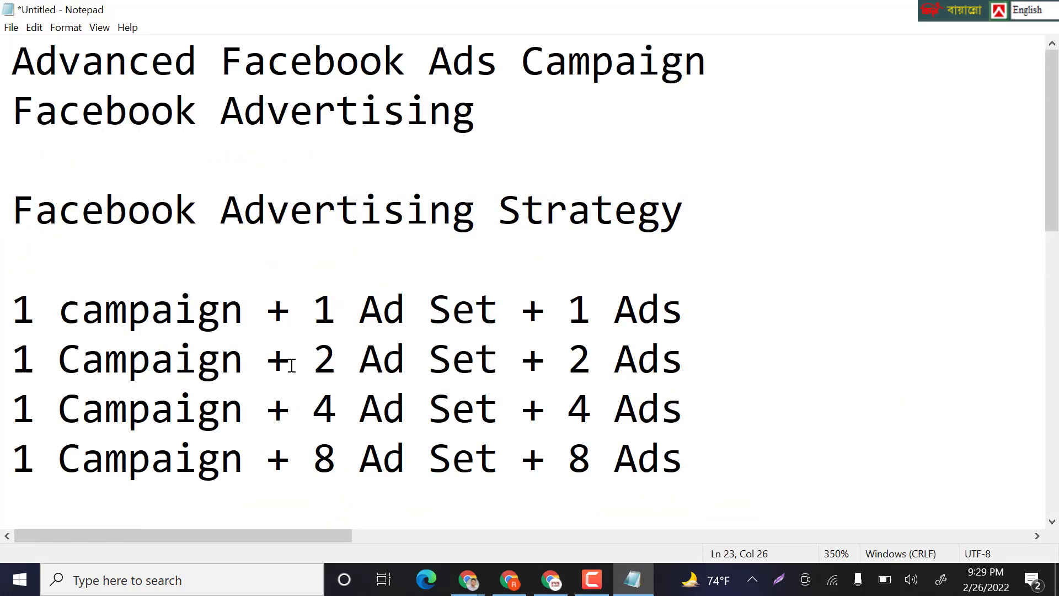
drag(9, 362, 336, 365)
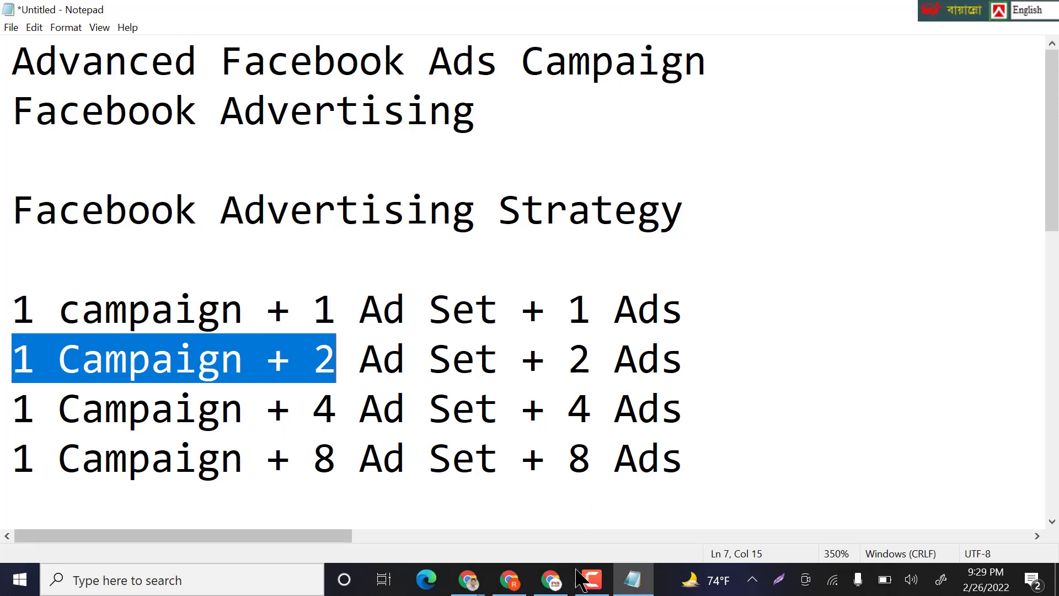
- Return to the ad set in Ads Manager in Chrome and review its schedule, location, age and gender settings
click(509, 579)
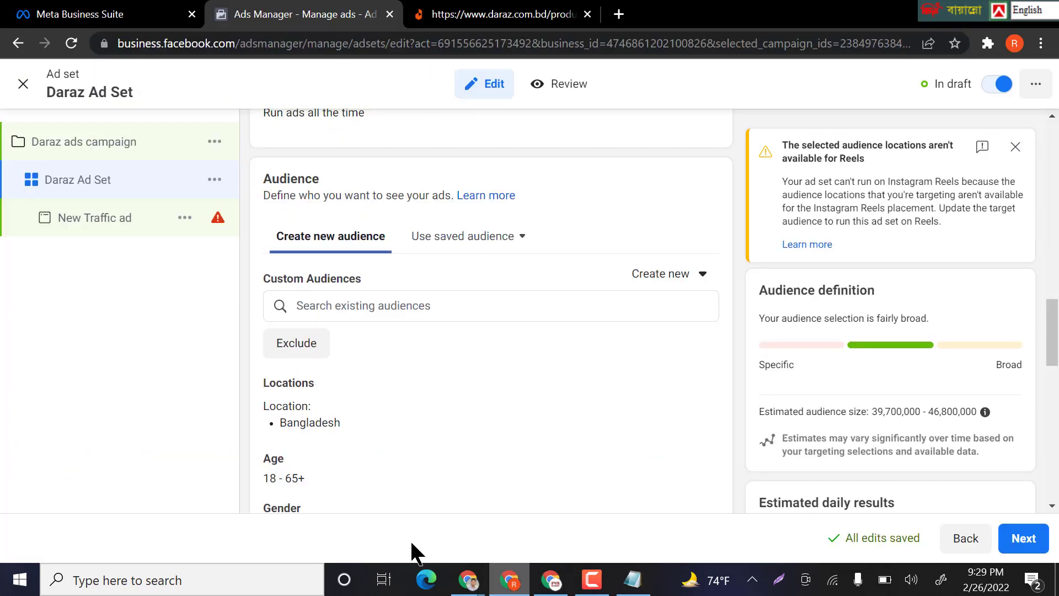
scroll(364, 345, up, 1)
scroll(390, 331, up, 2)
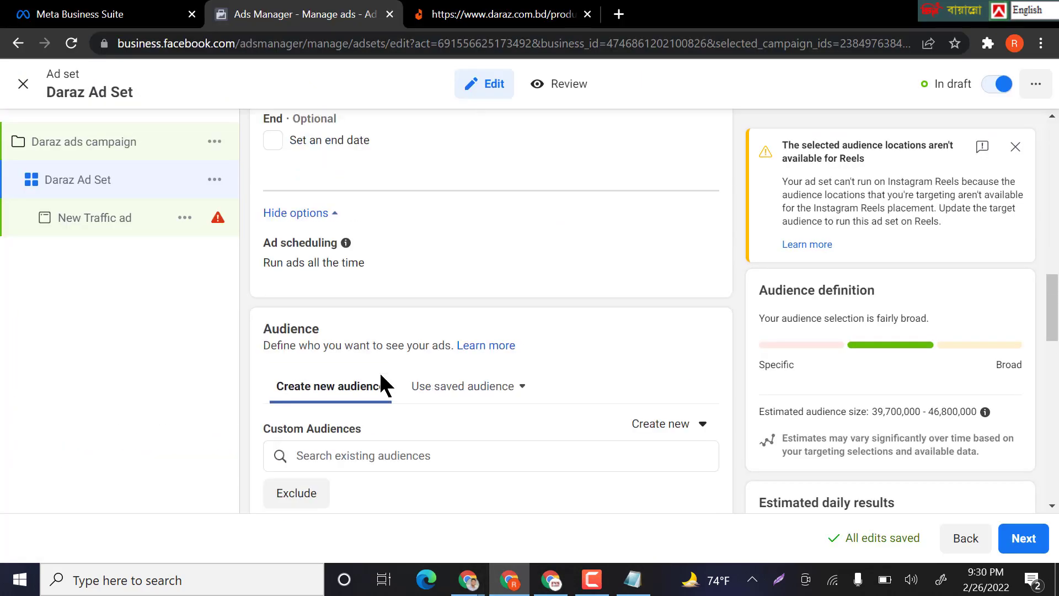
scroll(392, 381, down, 3)
scroll(386, 378, down, 2)
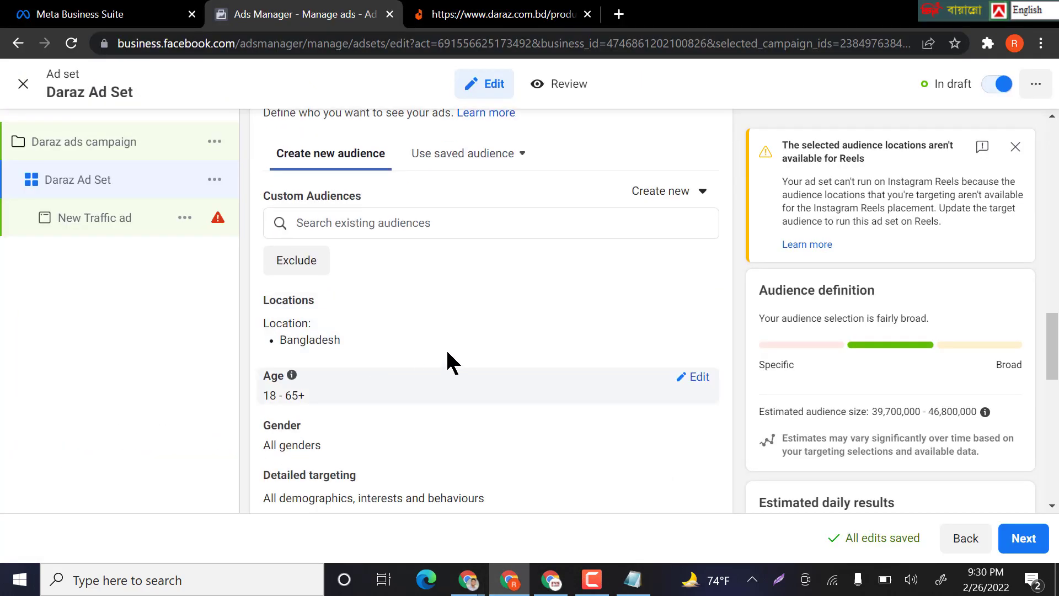
scroll(441, 393, up, 6)
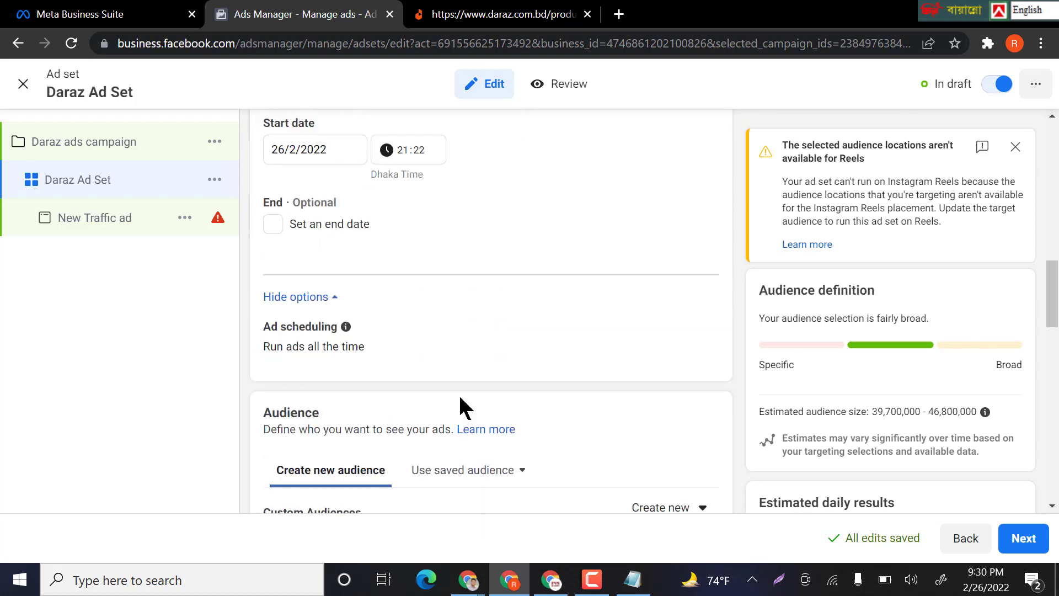
- Look through the ad set's audience settings and check the list of existing custom audiences without choosing one
scroll(461, 406, down, 1)
scroll(456, 393, down, 5)
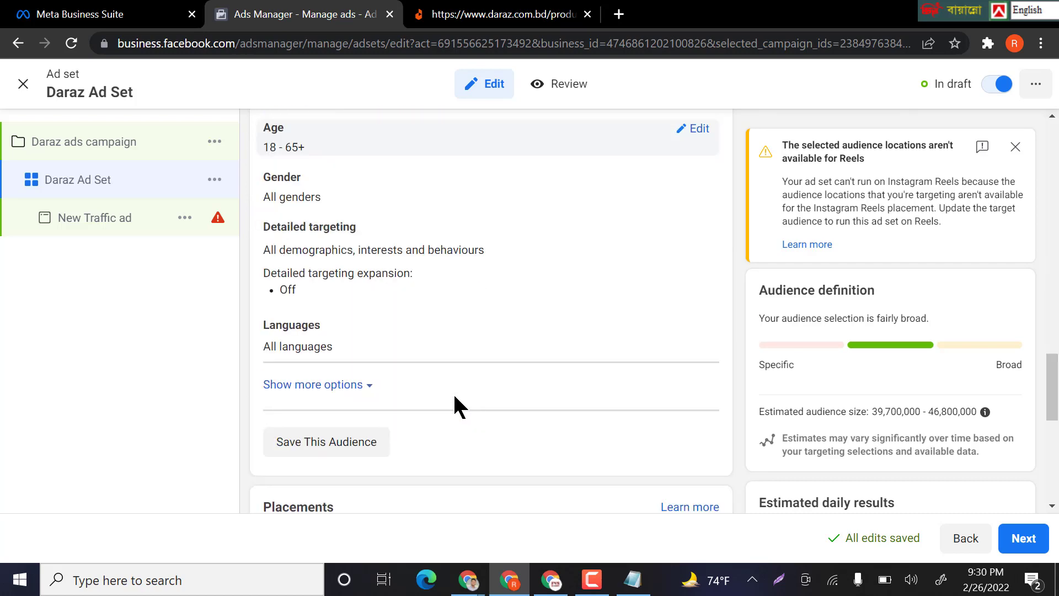
scroll(414, 403, up, 7)
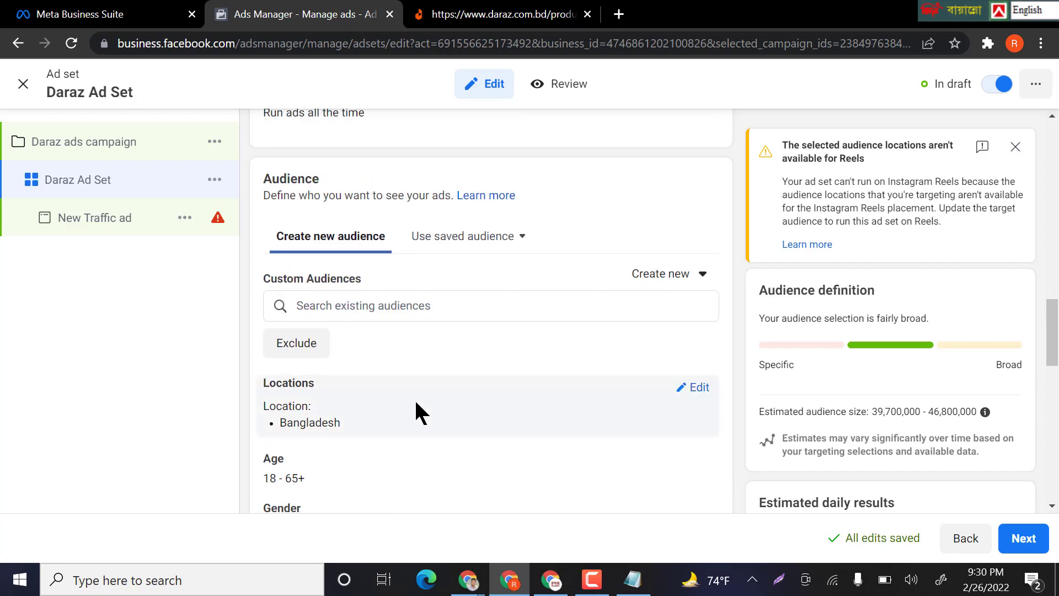
click(333, 384)
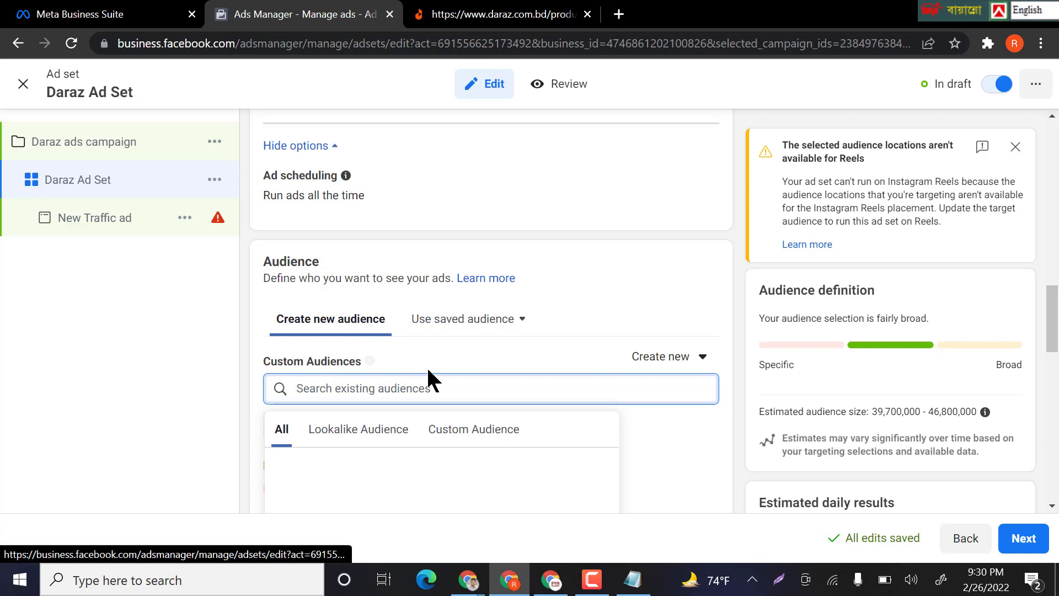
click(431, 350)
scroll(418, 379, down, 3)
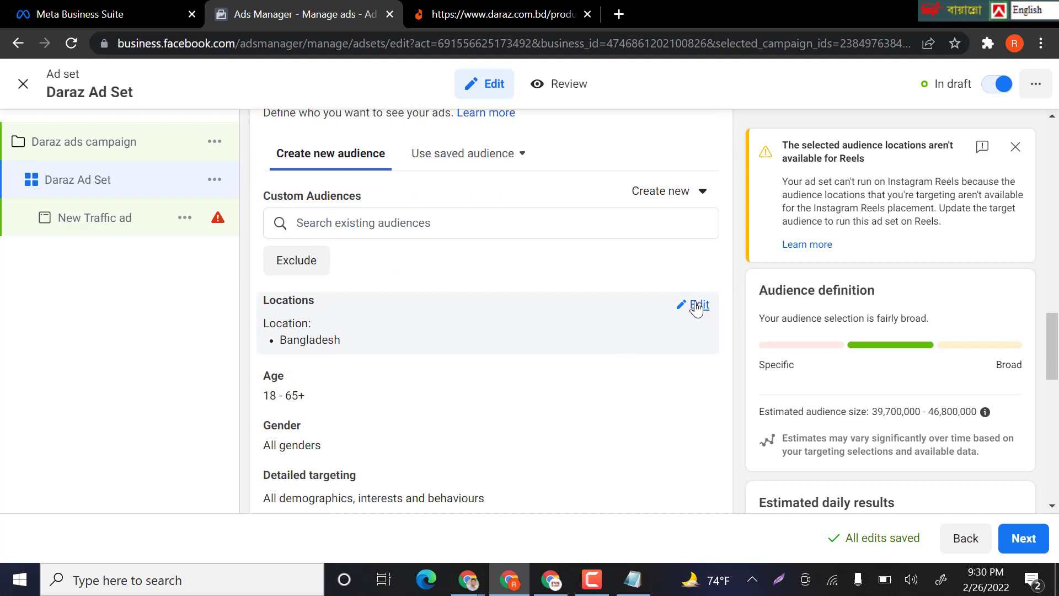
- Change the ad set's audience location to the city of Dhaka, Dhaka Division, Bangladesh
click(698, 305)
scroll(425, 292, down, 3)
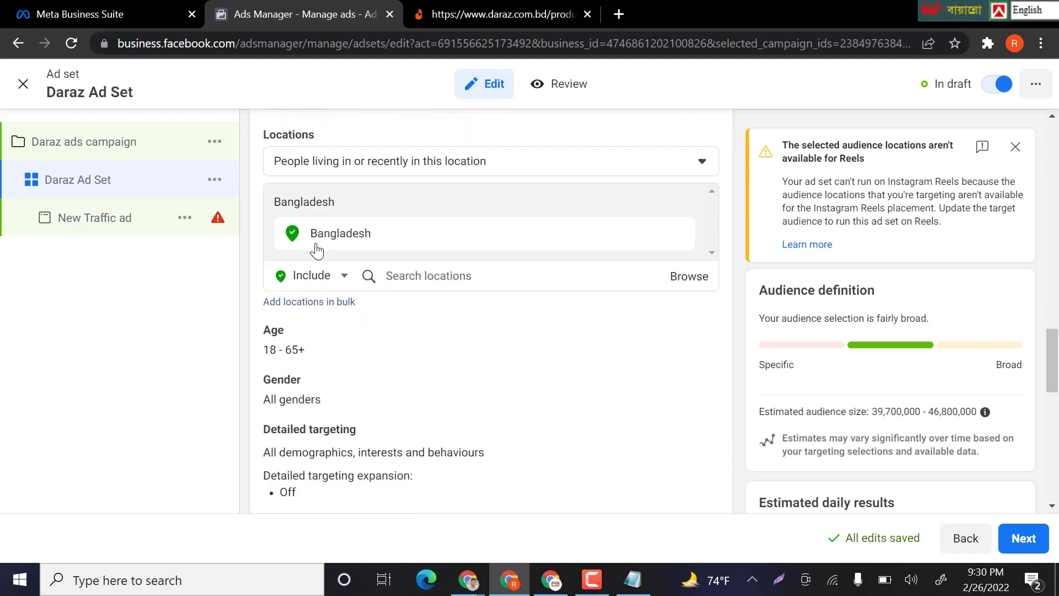
click(402, 277)
text(da)
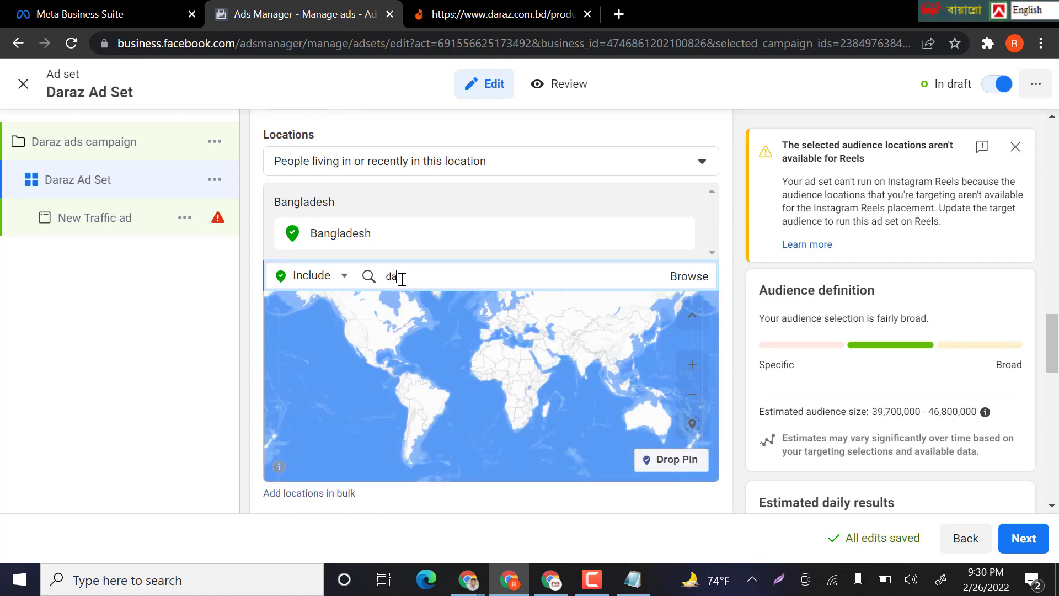
key(BackSpace)
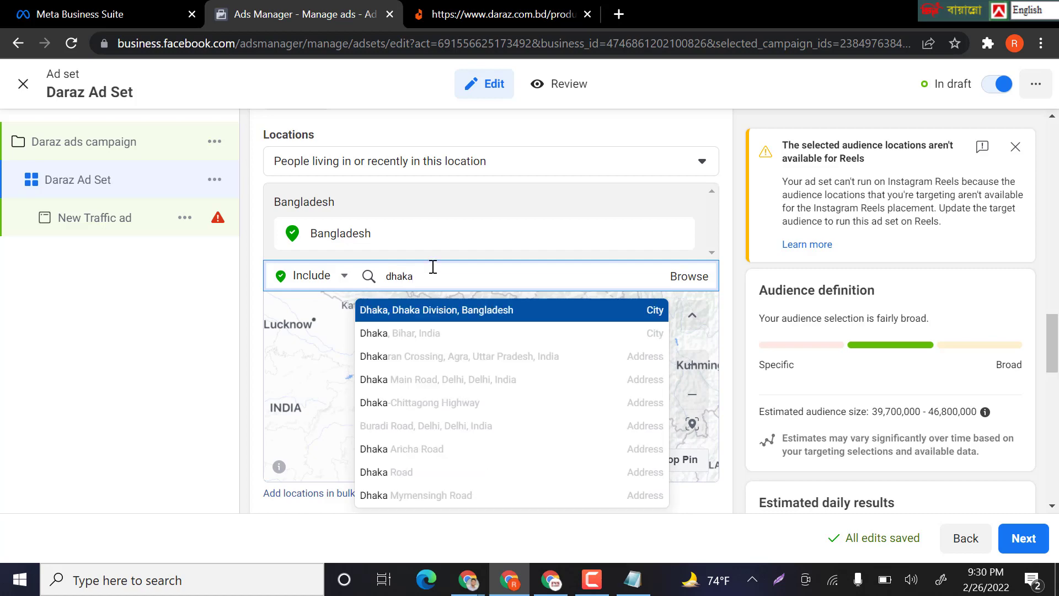
click(435, 311)
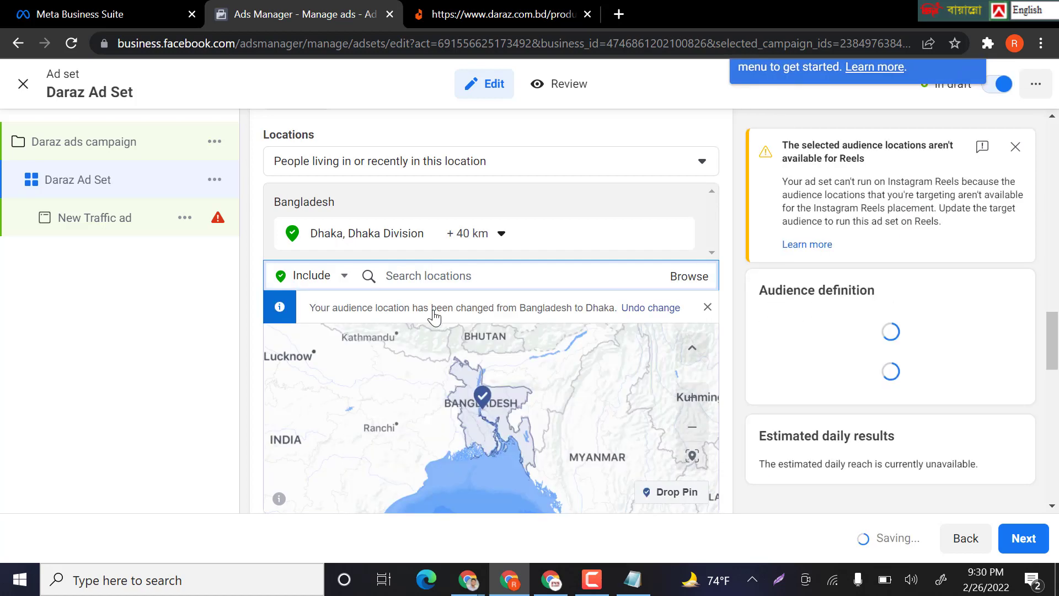
- Check the location browsing categories and the map around Dhaka, and dismiss the location change notice
click(686, 280)
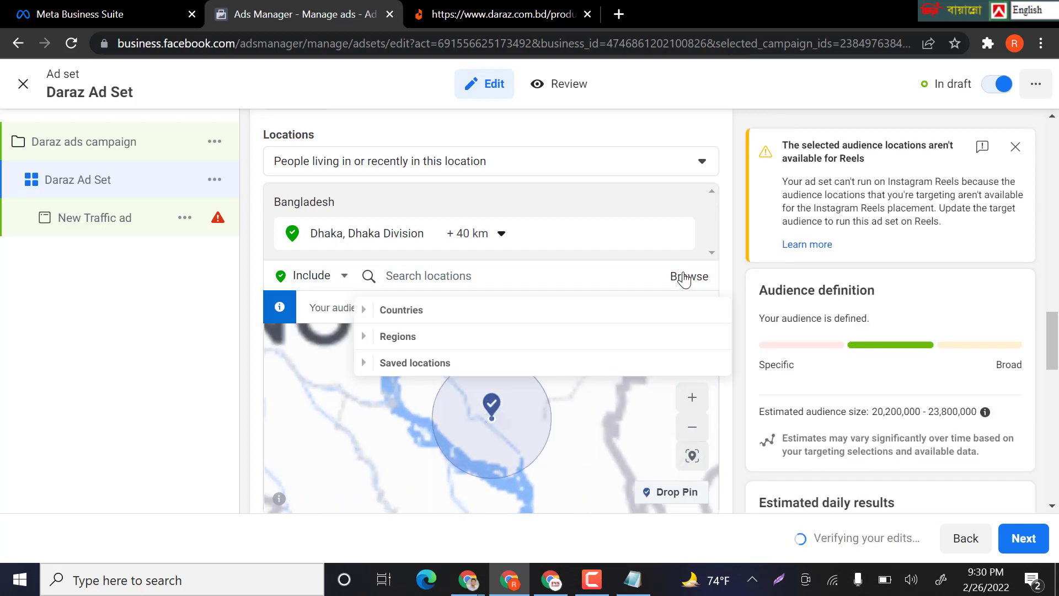
click(283, 350)
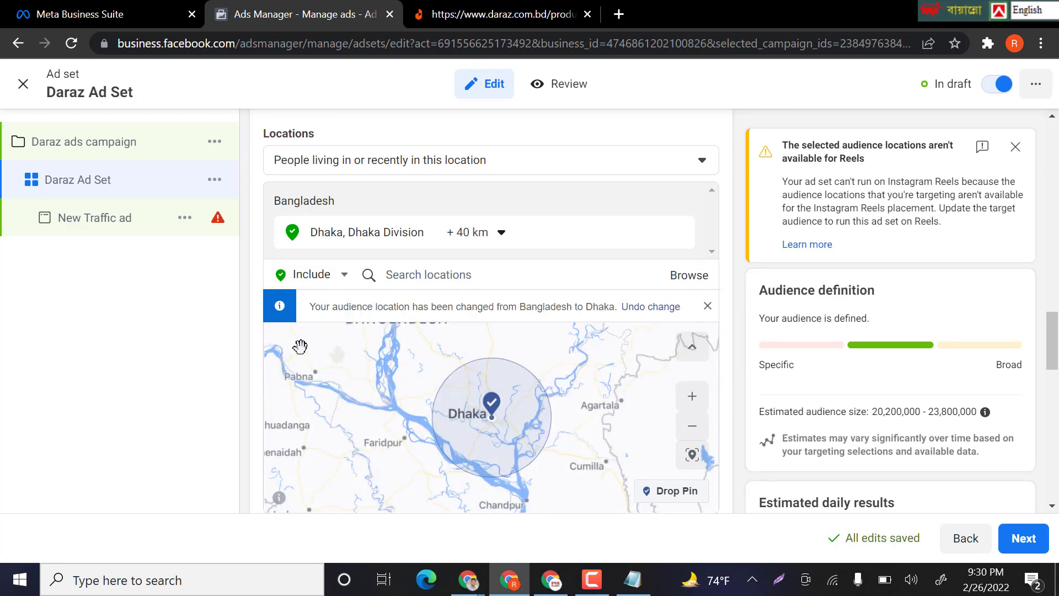
scroll(278, 156, down, 3)
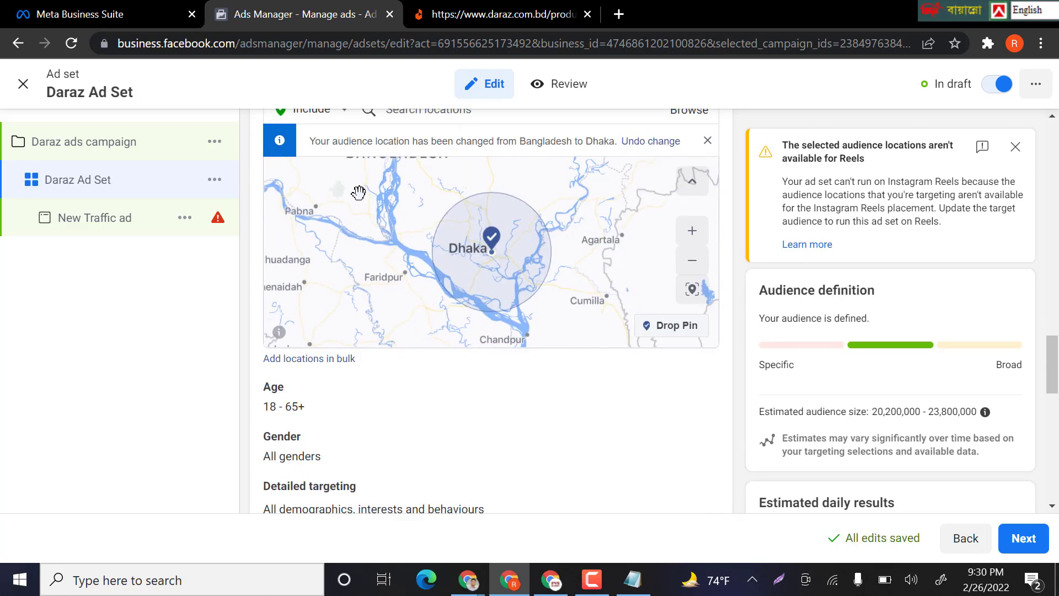
scroll(359, 200, down, 2)
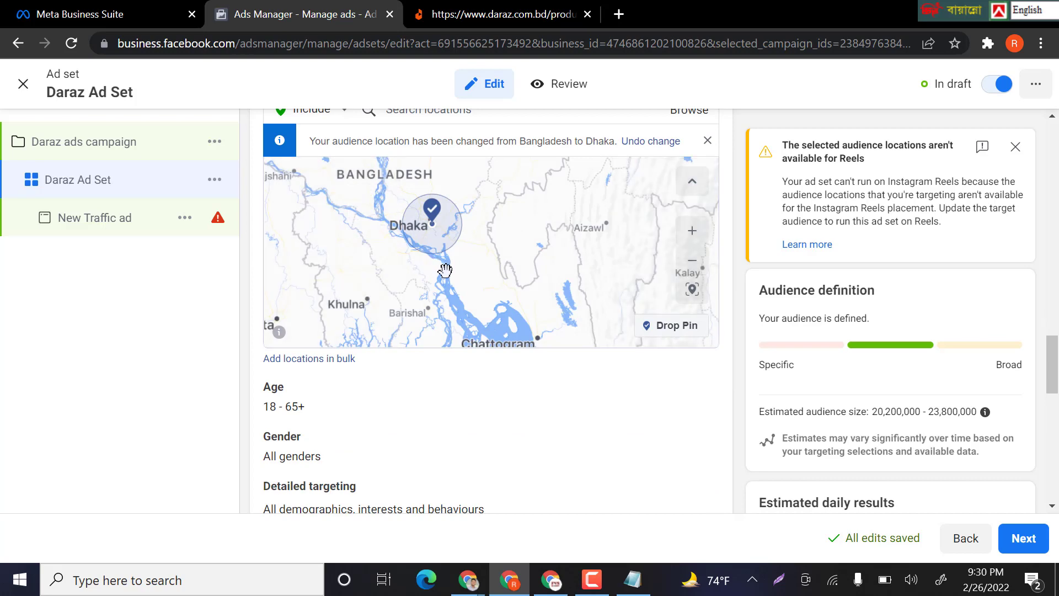
scroll(441, 267, up, 4)
click(708, 142)
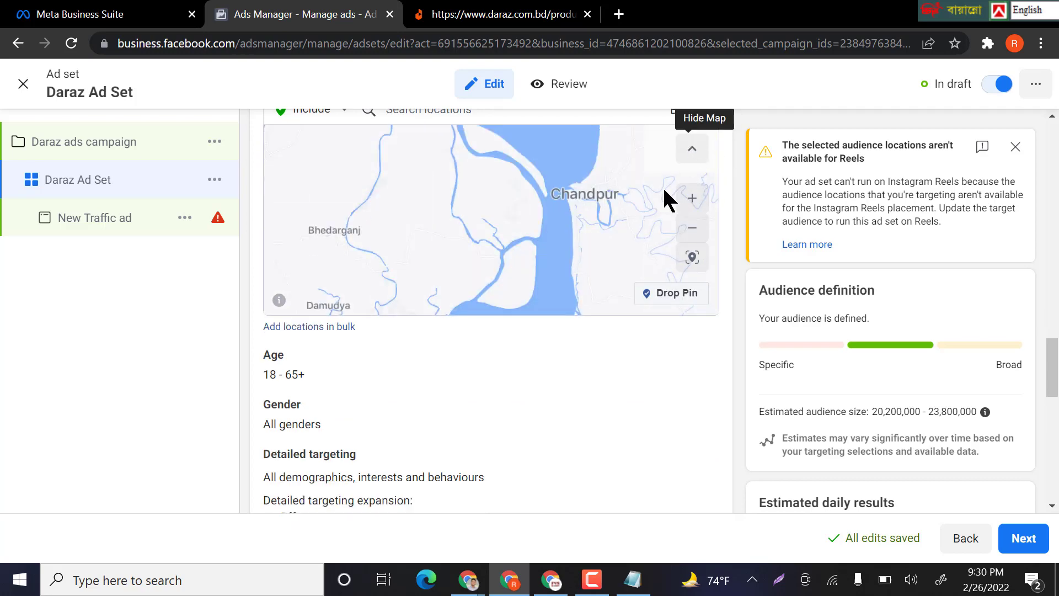
scroll(482, 349, up, 3)
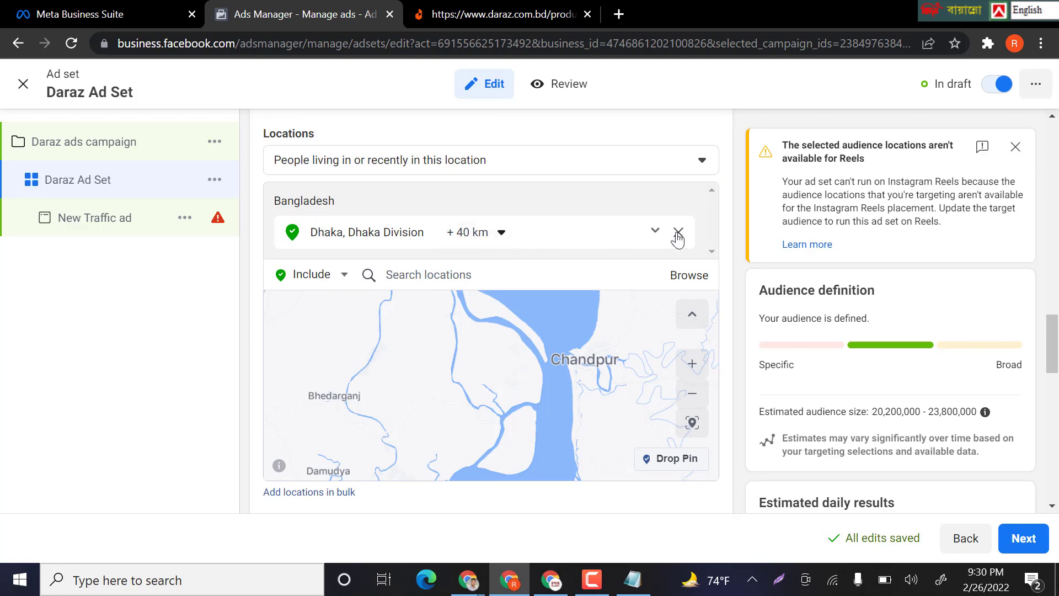
- Remove Dhaka from the audience locations and include the whole country of Bangladesh instead
click(678, 233)
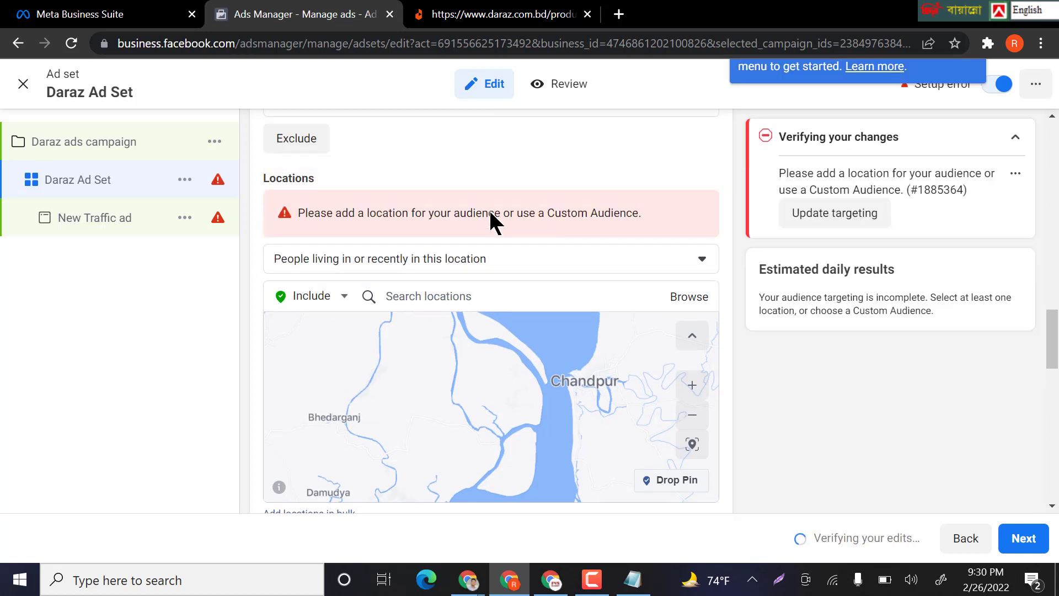
scroll(529, 324, down, 2)
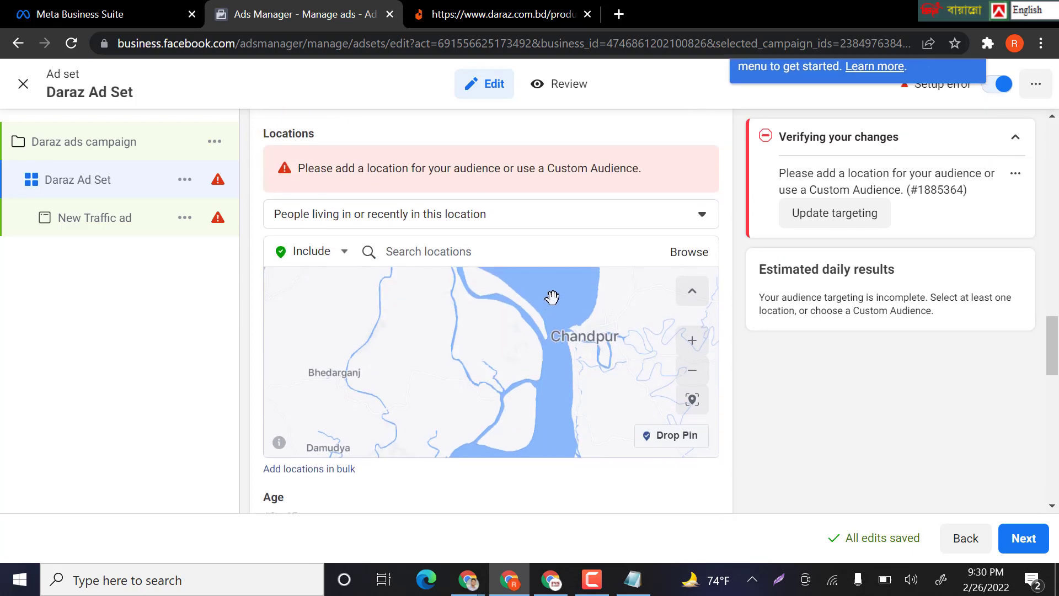
scroll(552, 298, down, 2)
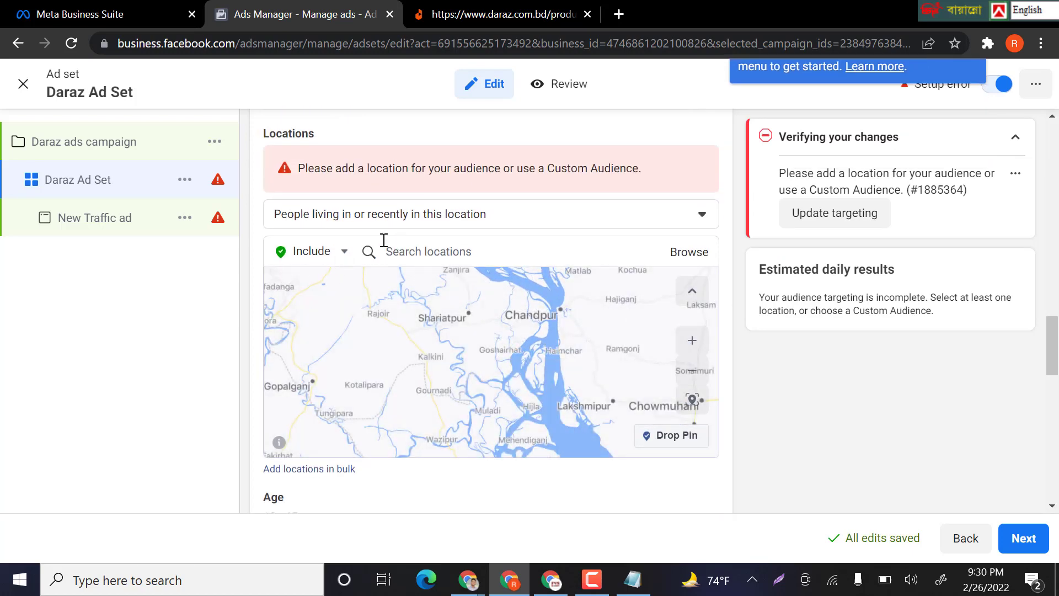
click(435, 251)
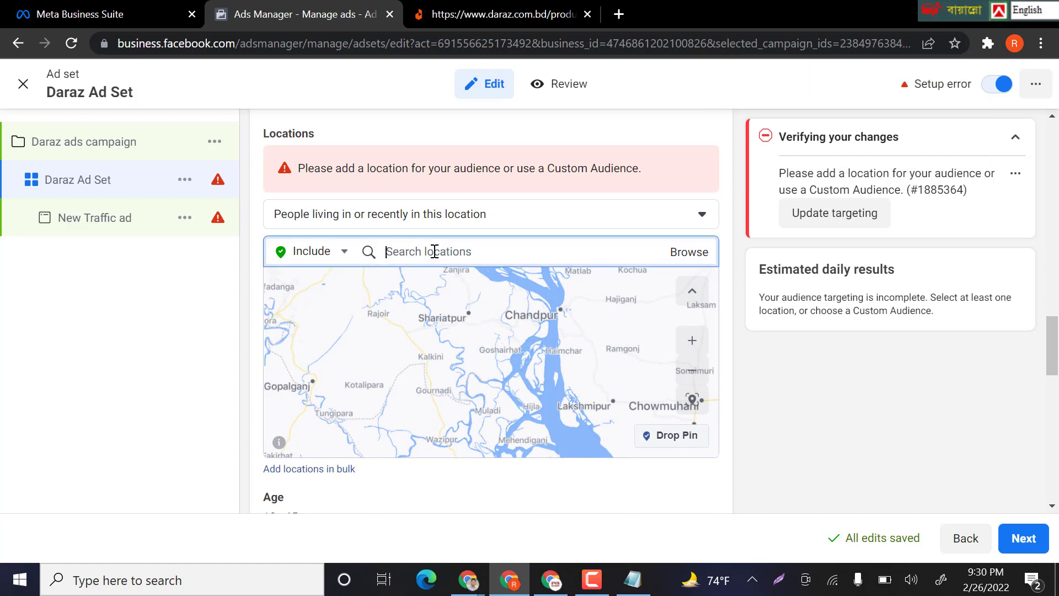
text(Bnag)
key(BackSpace)
text(a)
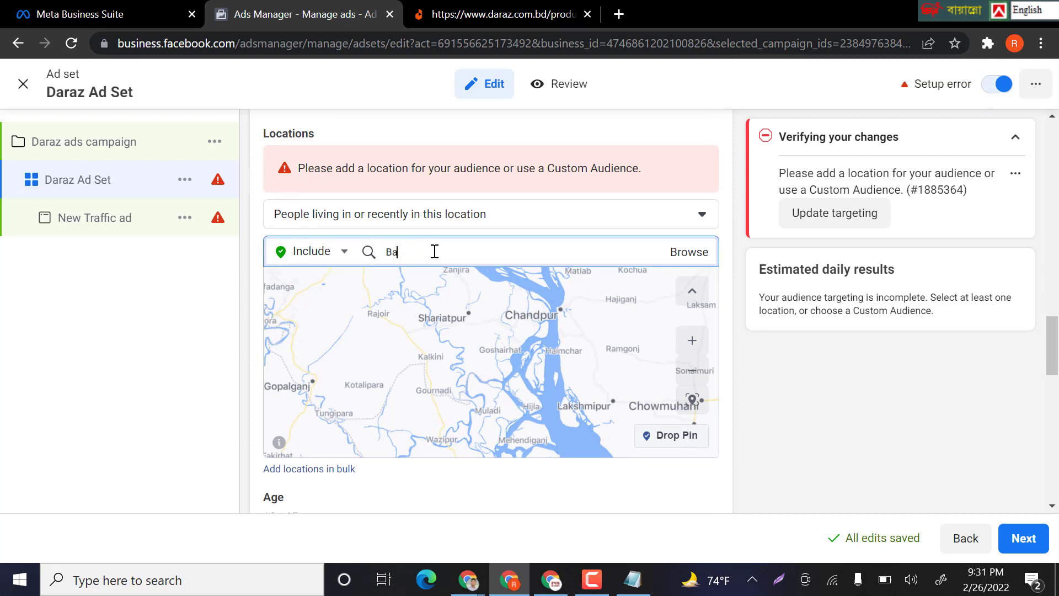
text(nglade)
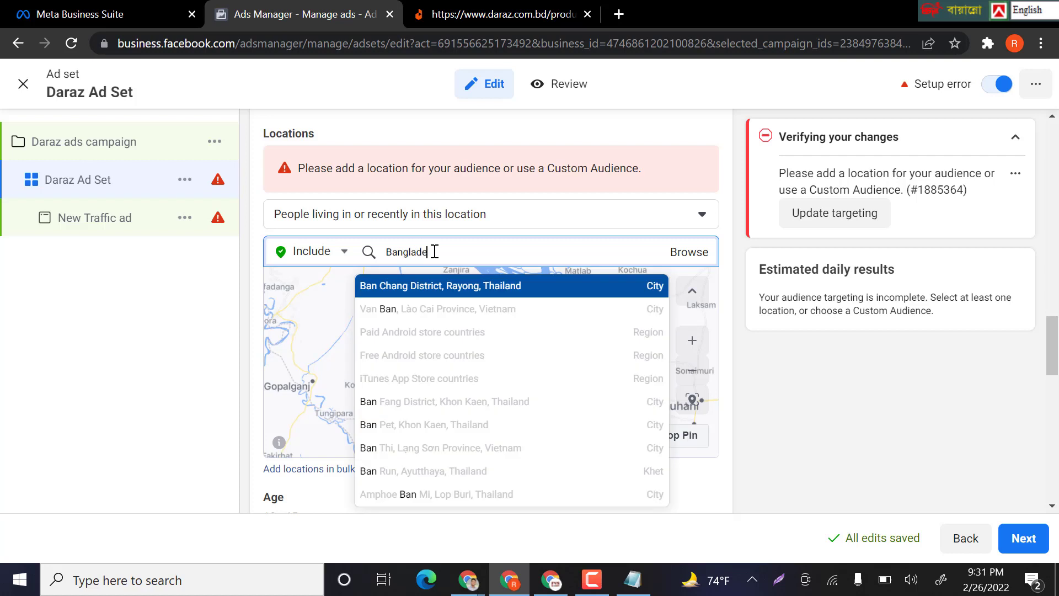
text(sh)
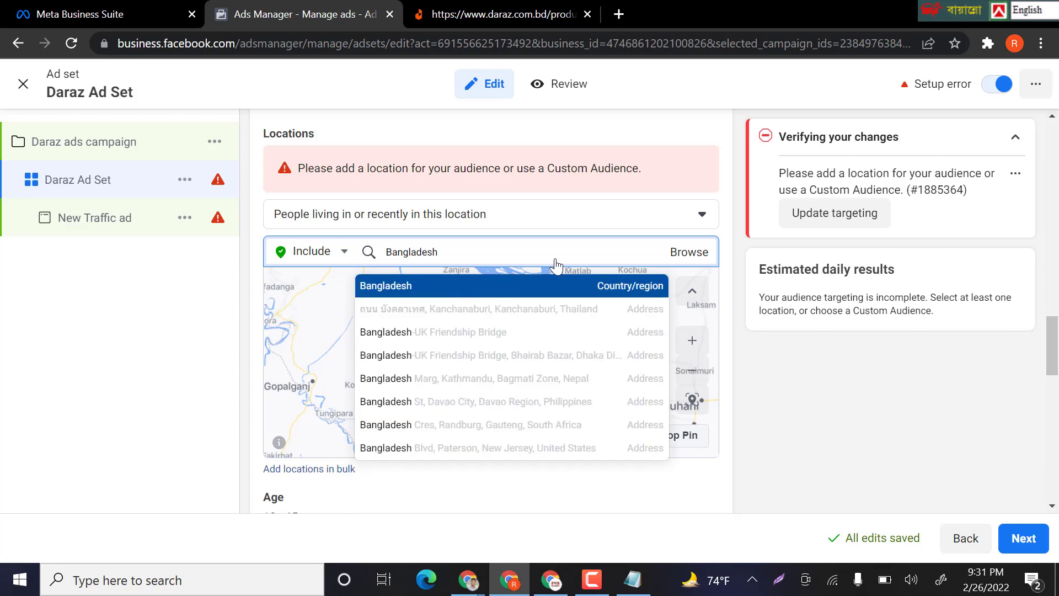
click(459, 288)
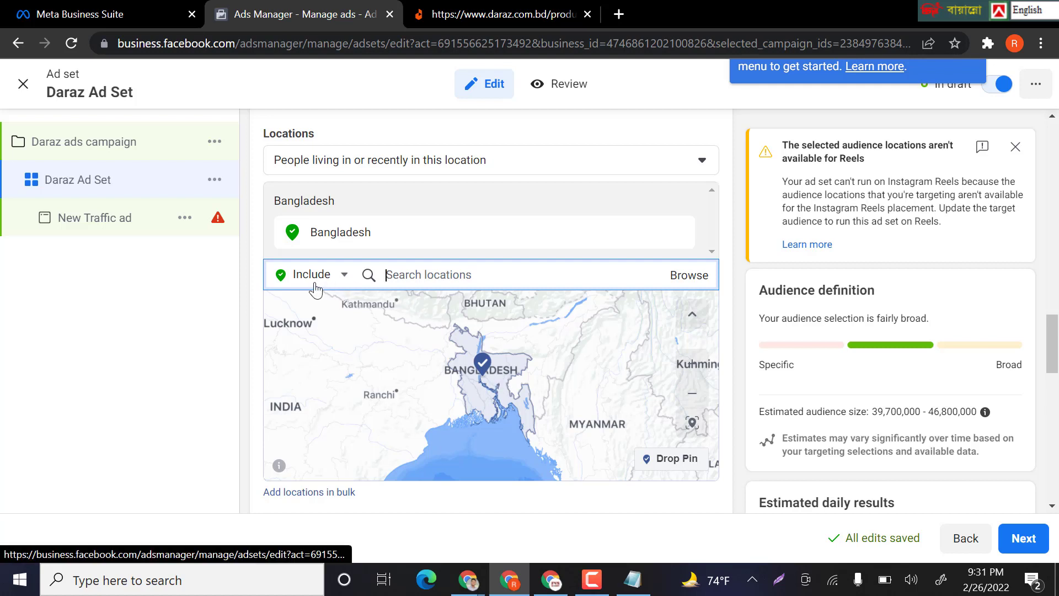
- Exclude the cities Chandpur, Chittagong Division and Sylhet, Sylhet Division from the audience locations
click(344, 277)
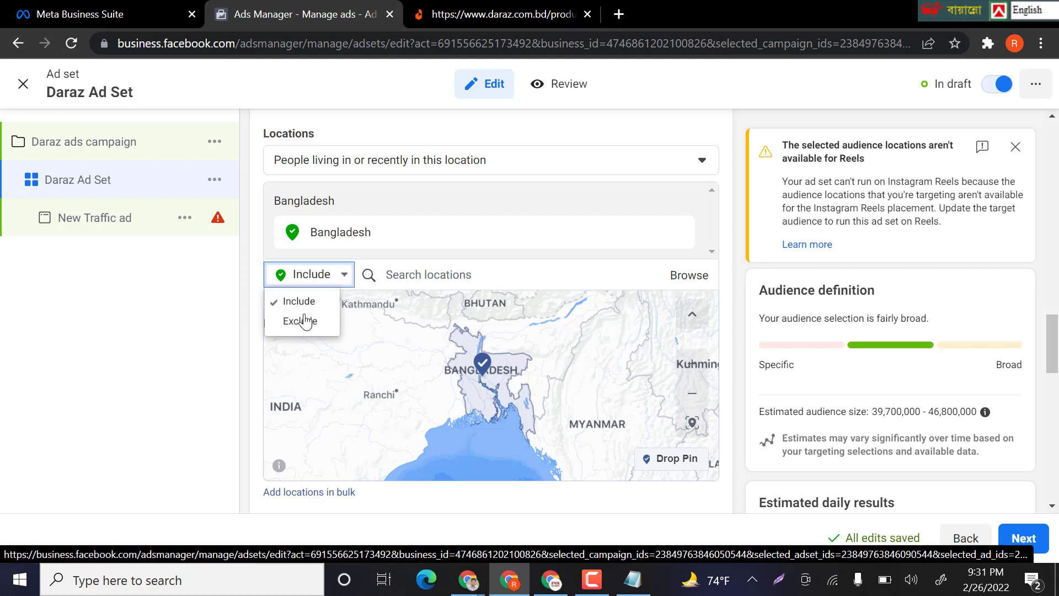
click(301, 332)
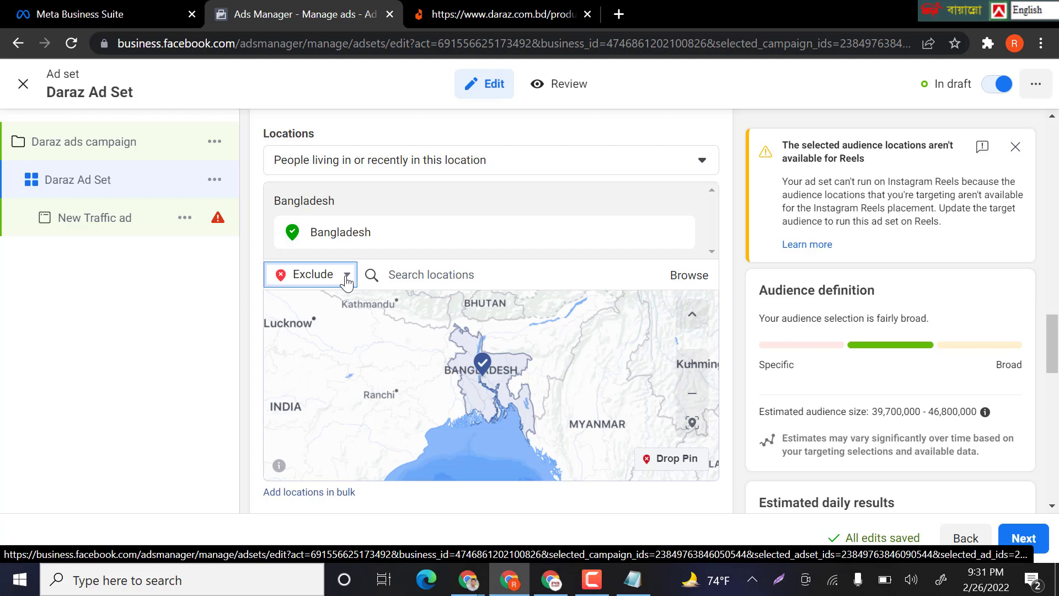
click(408, 274)
text(Chandpur)
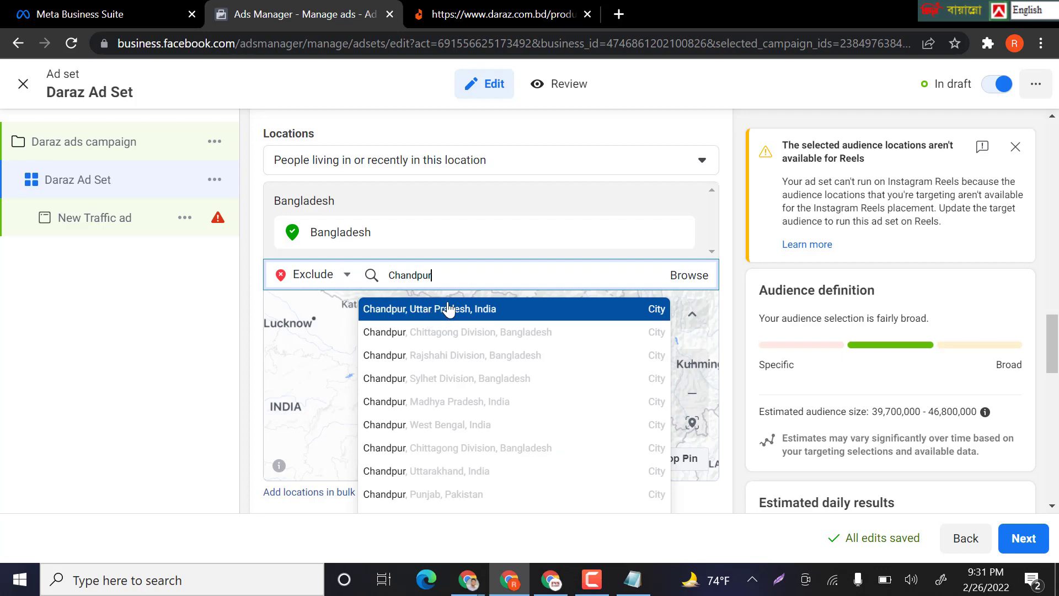
click(454, 332)
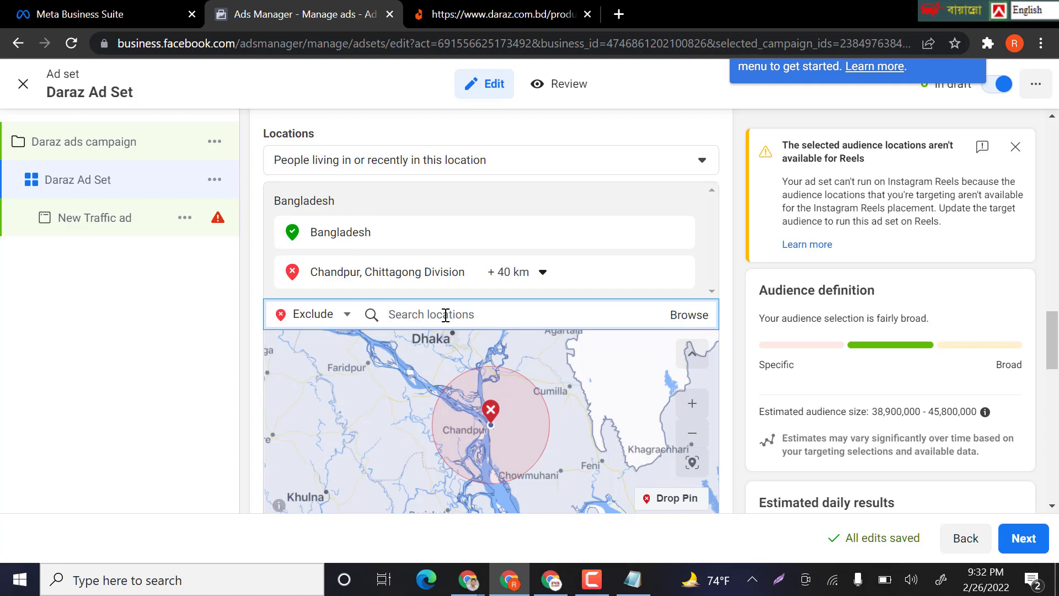
text(sylhet)
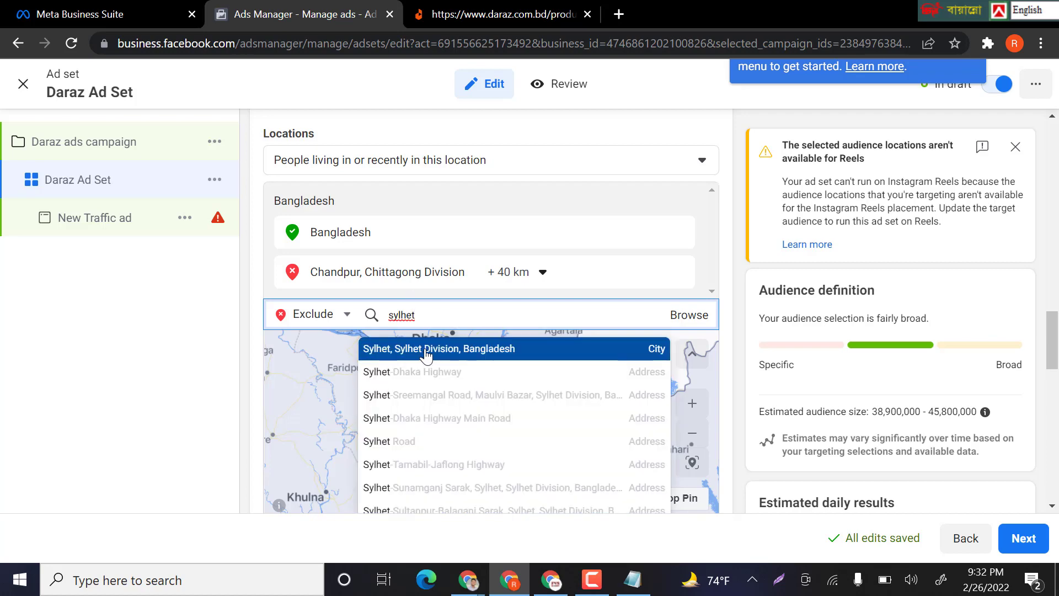
click(427, 354)
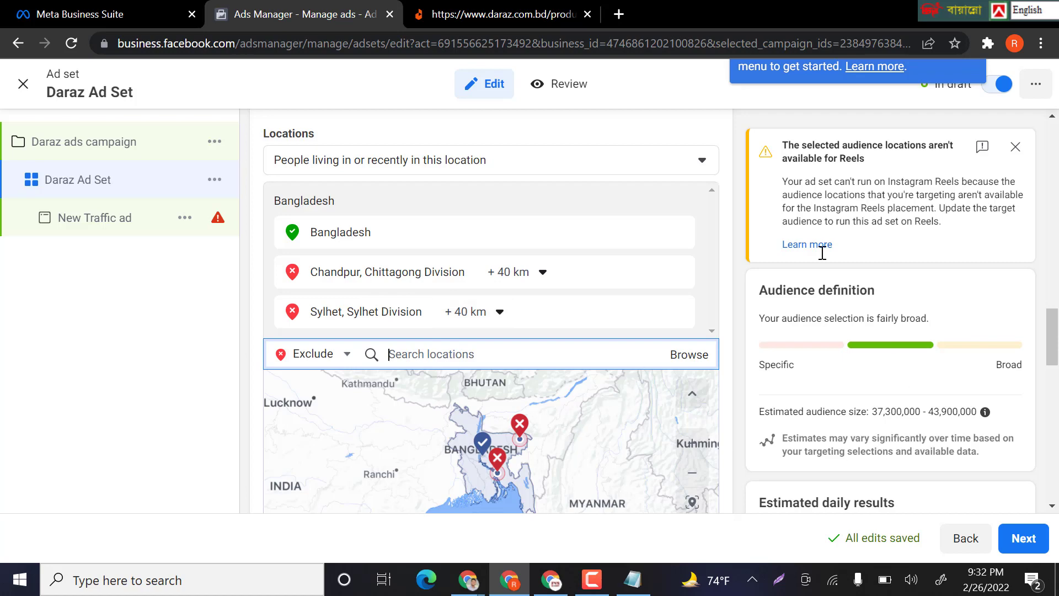
scroll(451, 367, up, 1)
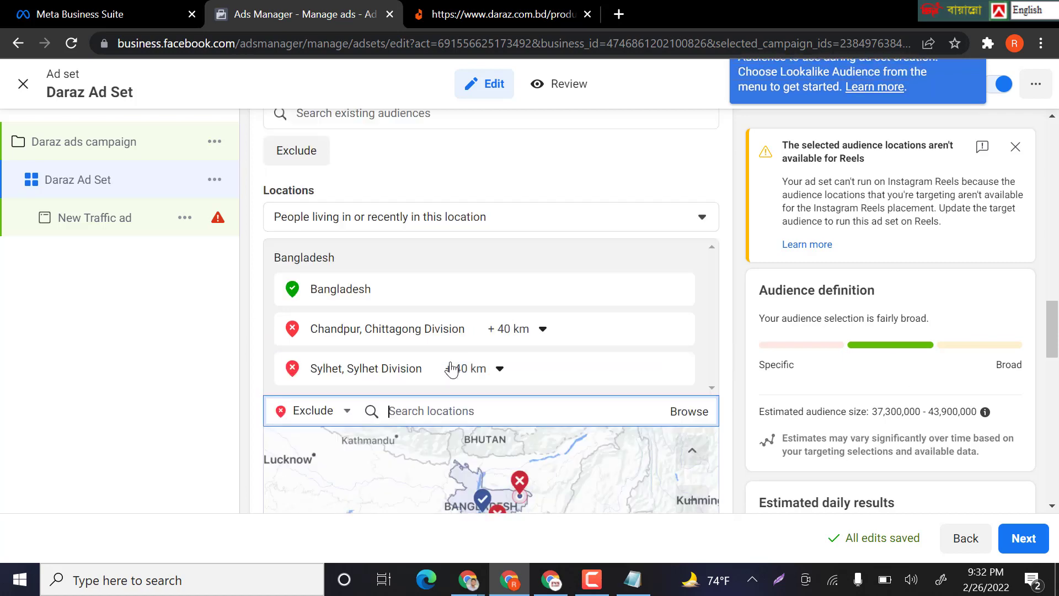
scroll(450, 369, up, 2)
scroll(441, 368, down, 7)
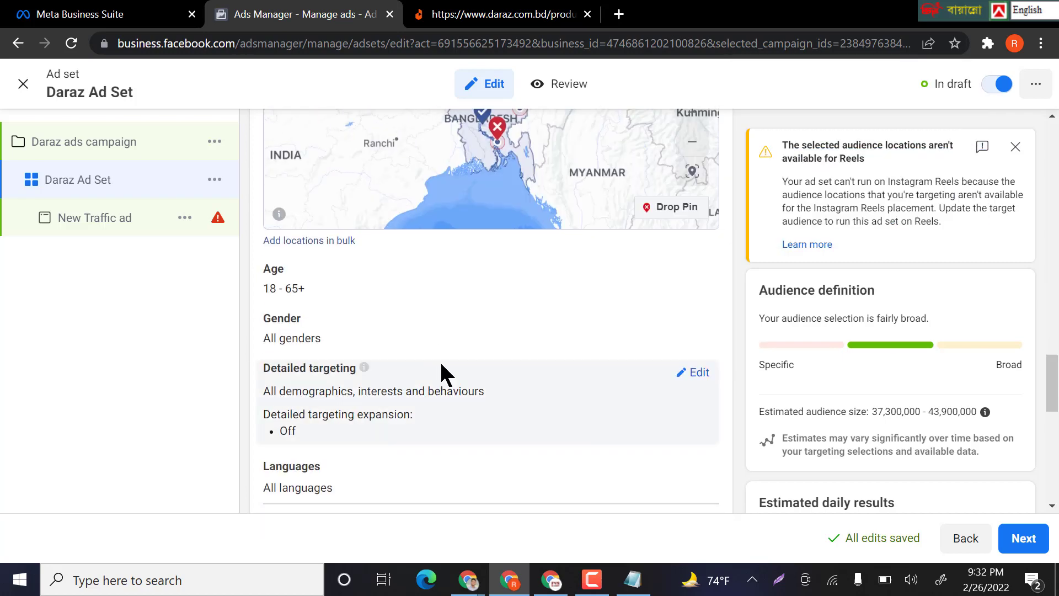
click(295, 243)
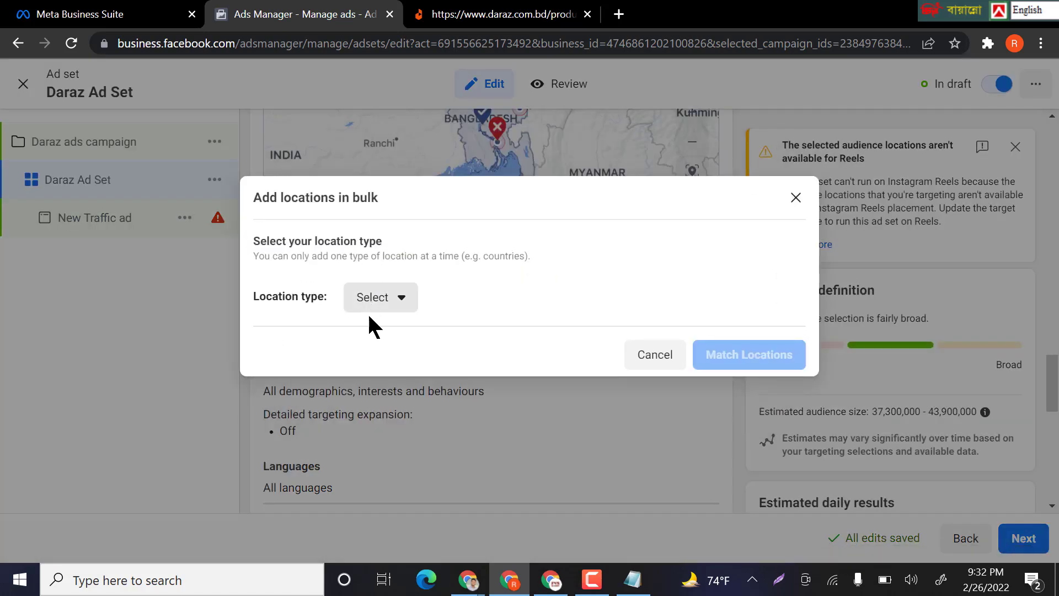
click(406, 302)
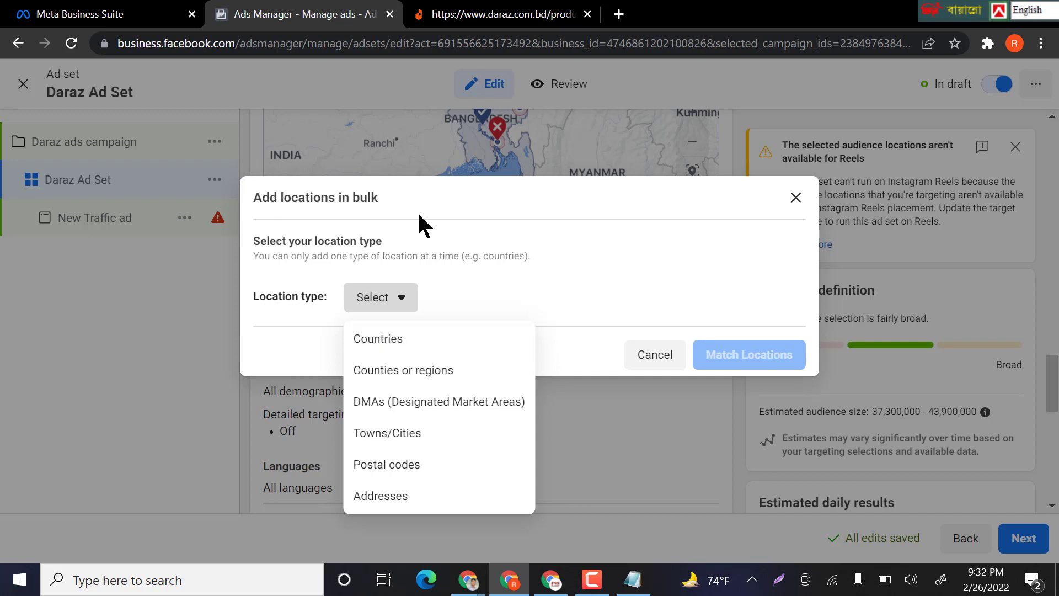
click(428, 338)
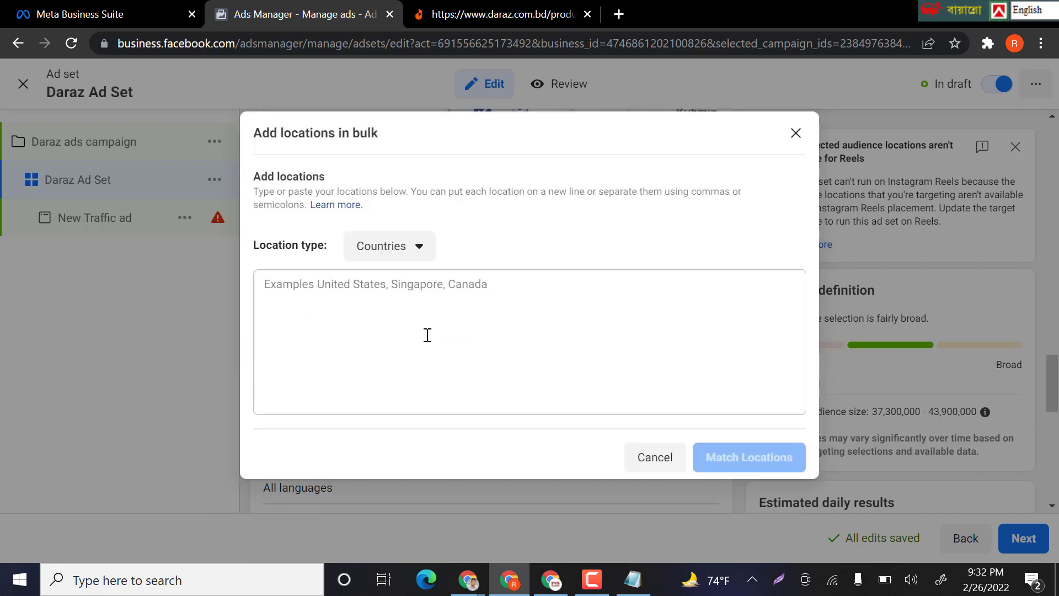
click(360, 295)
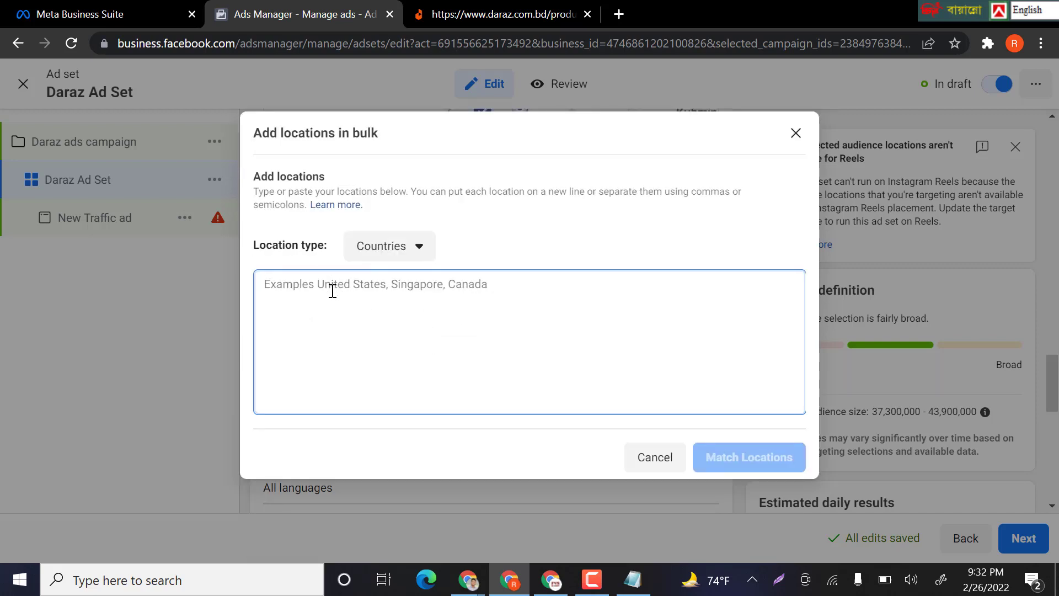
text(USA, India)
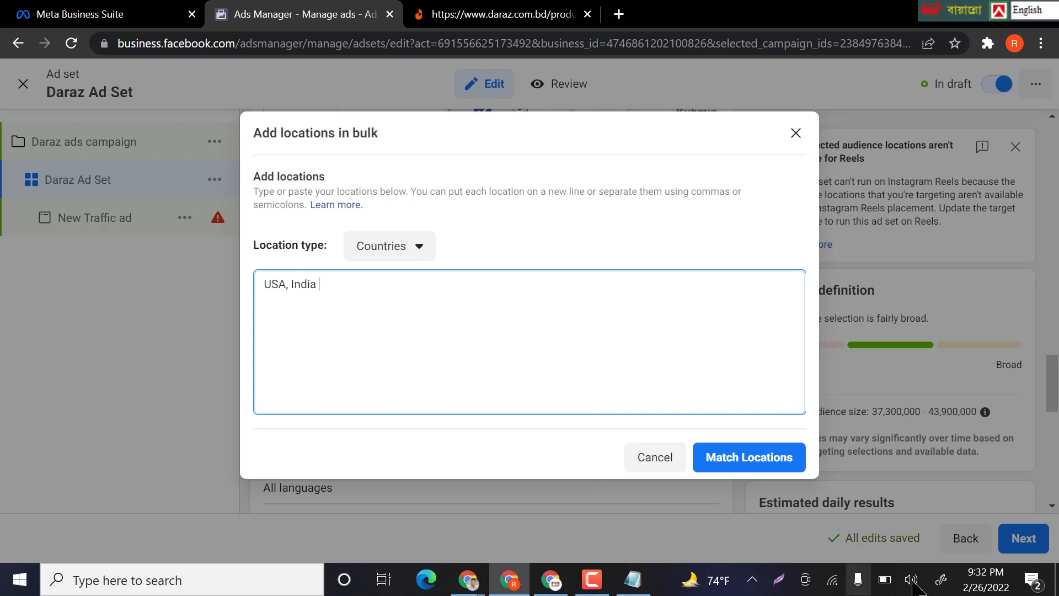
click(795, 133)
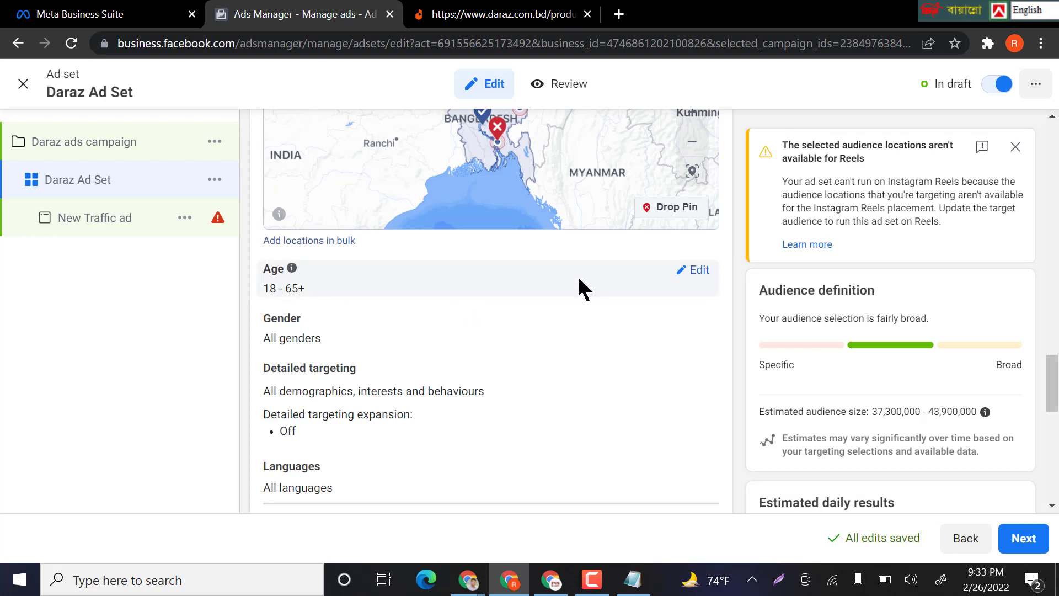
- Set the audience's maximum age to 50 and open the gender setting for editing
click(700, 271)
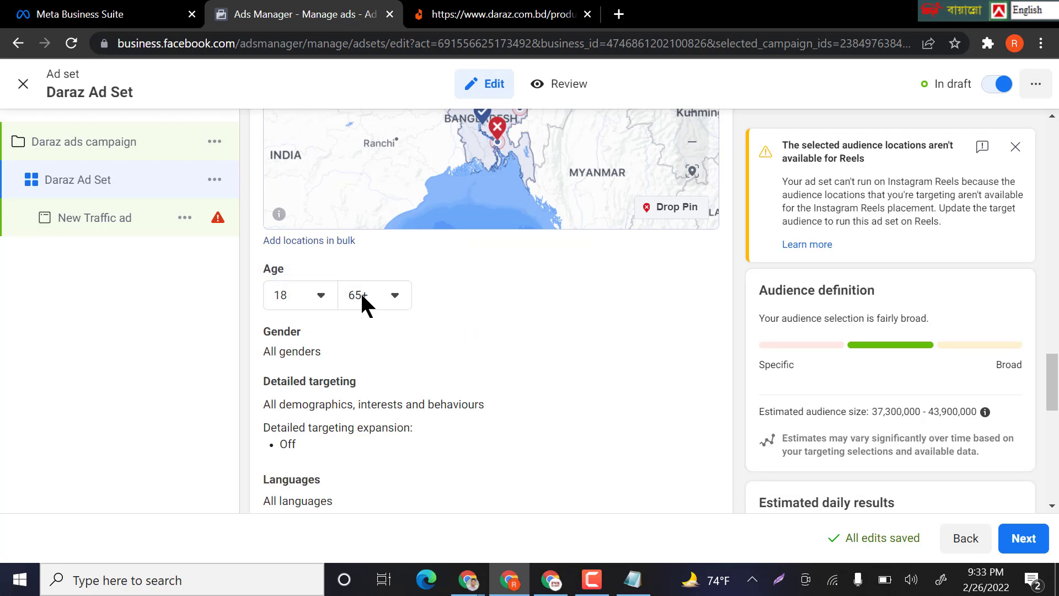
click(319, 292)
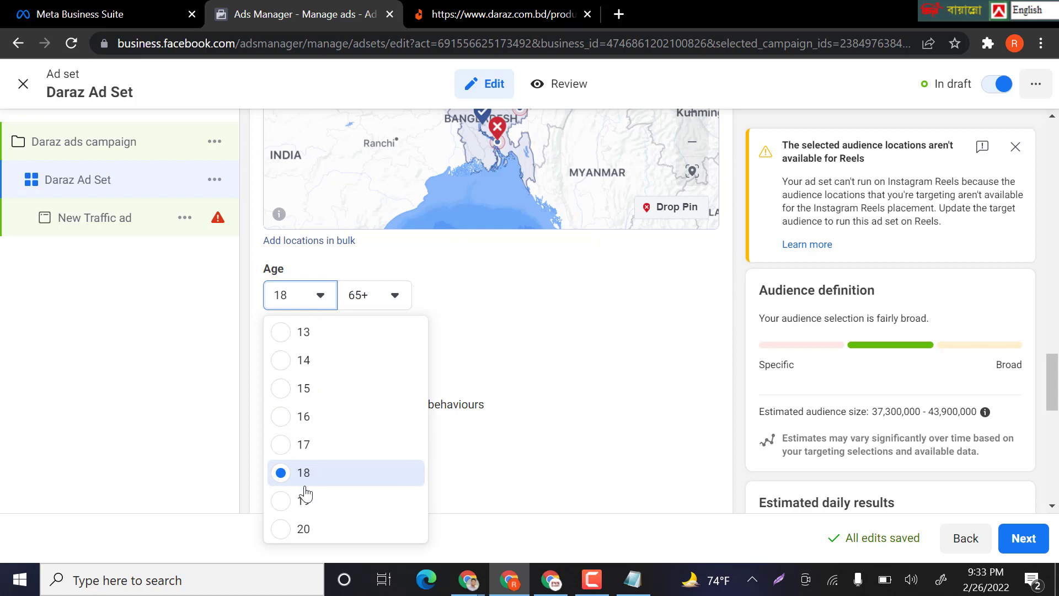
click(392, 298)
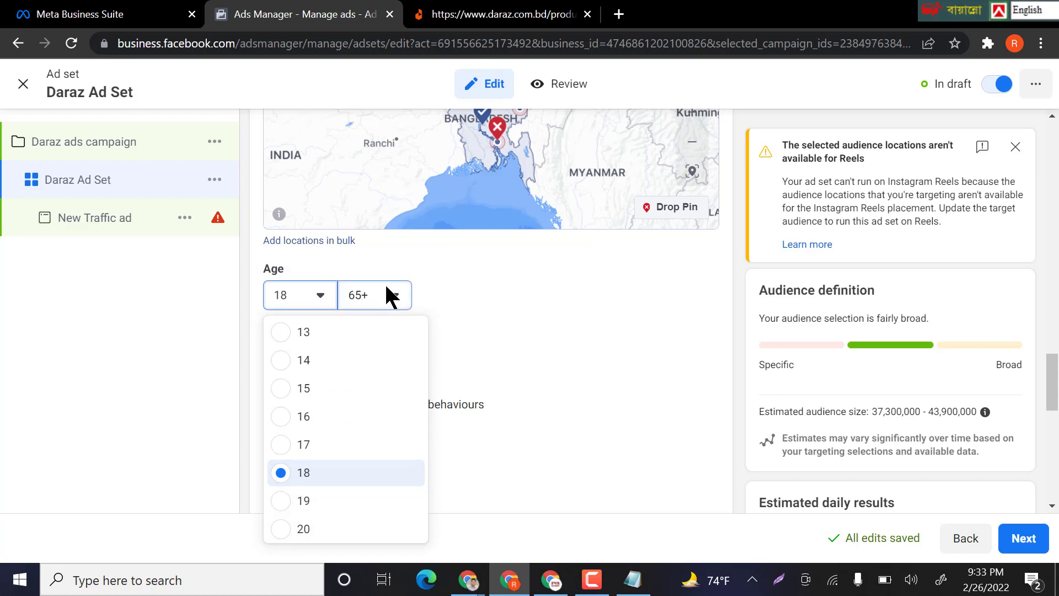
scroll(375, 425, up, 5)
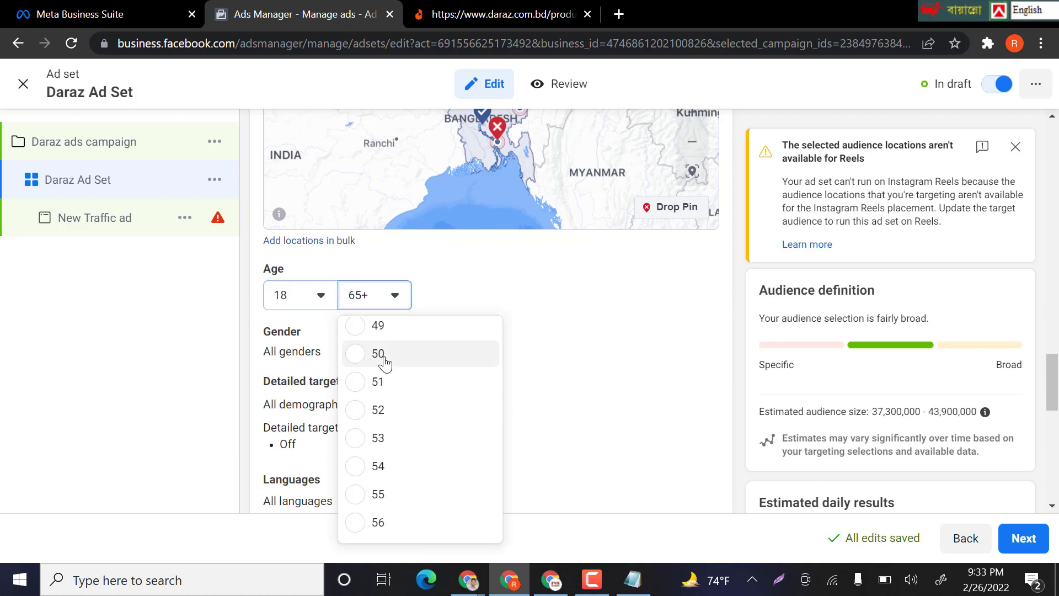
click(403, 361)
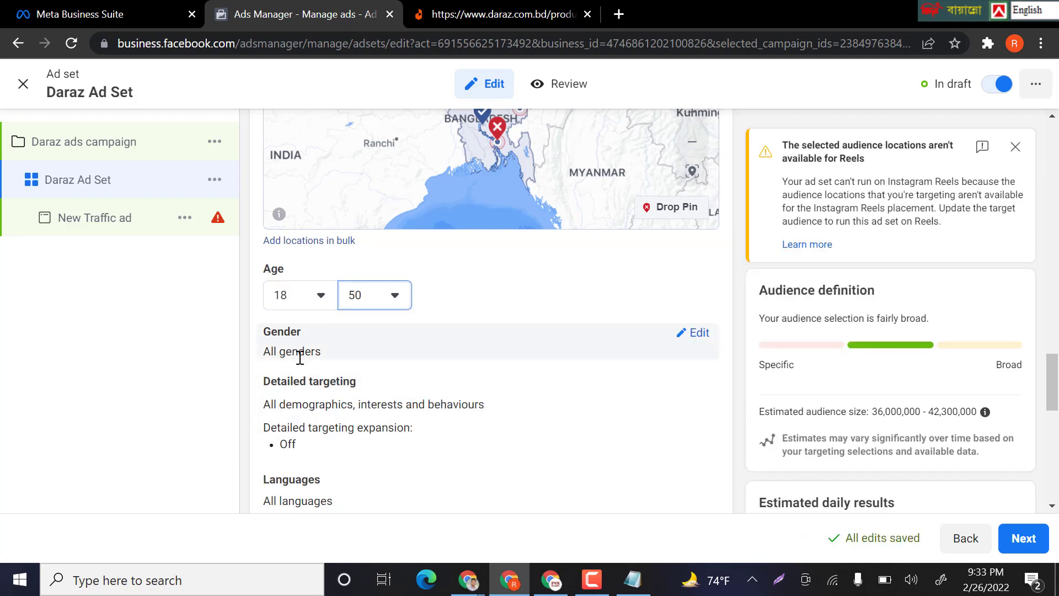
click(691, 333)
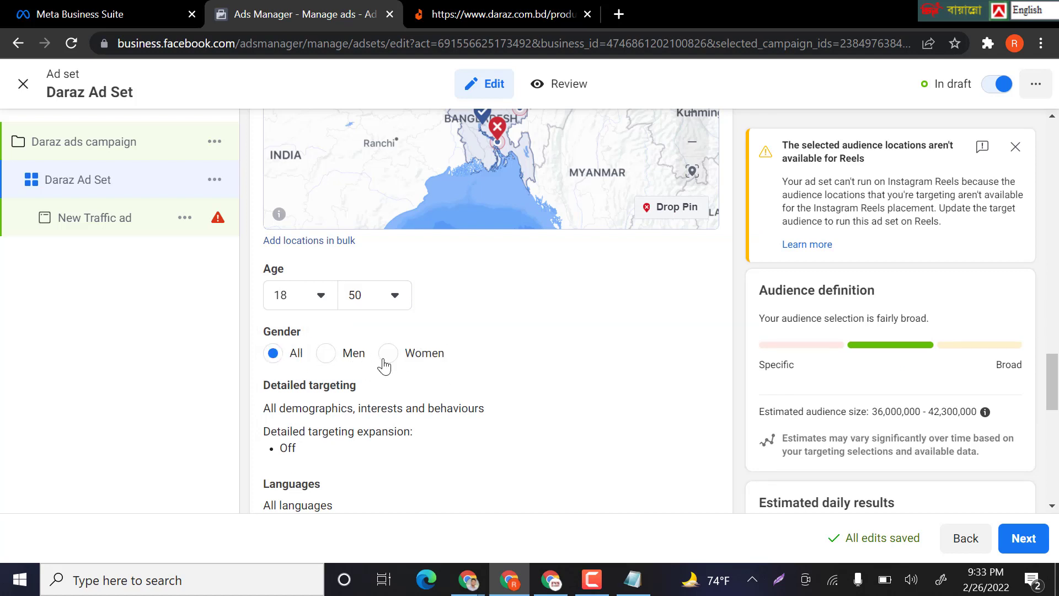
- Search detailed targeting for "mobile" and include the Mobile phones interest in the audience
scroll(419, 370, down, 1)
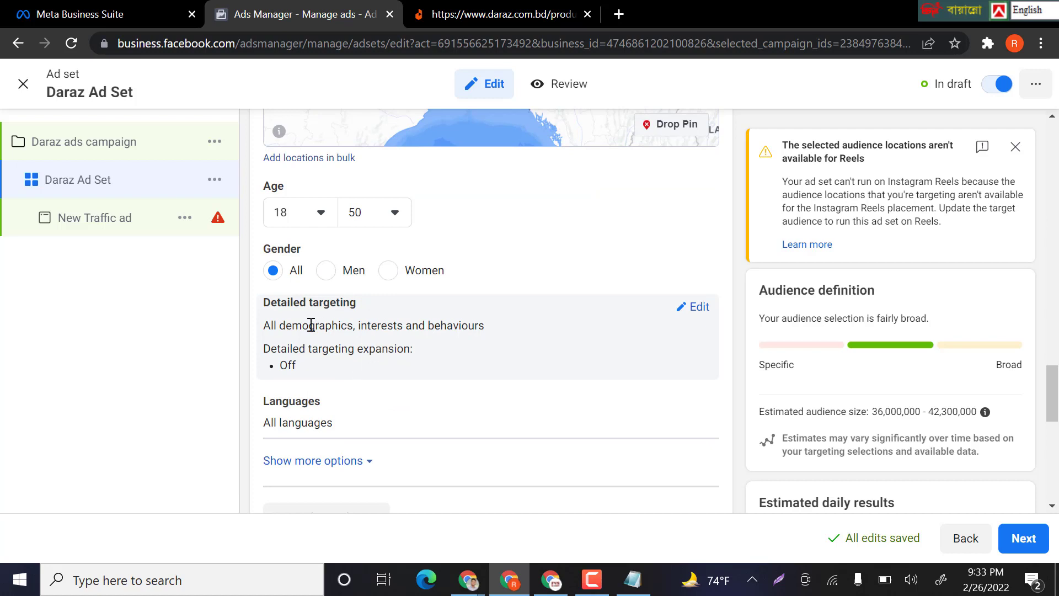
click(687, 309)
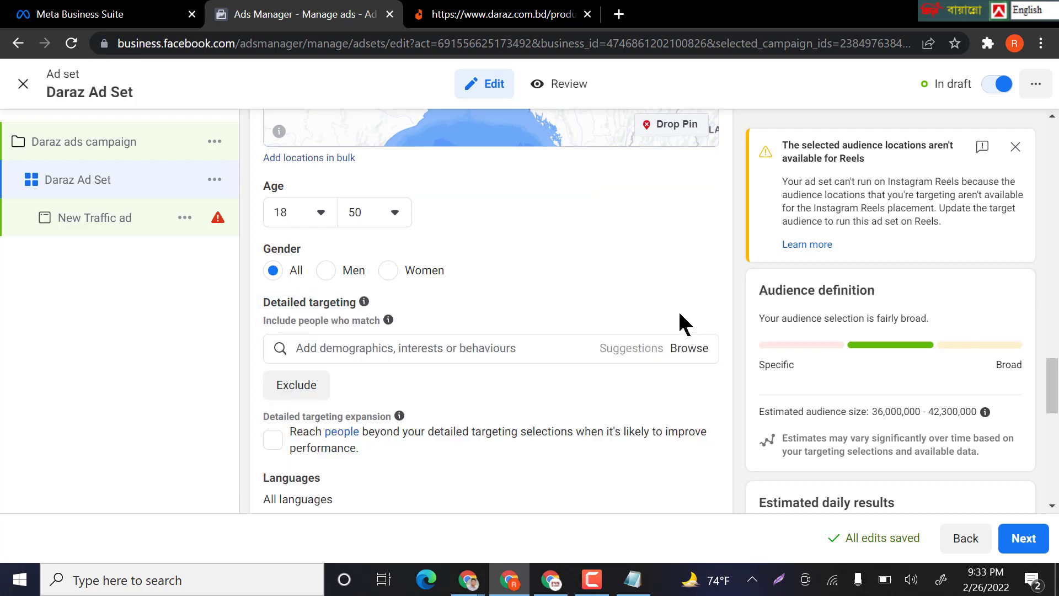
click(382, 349)
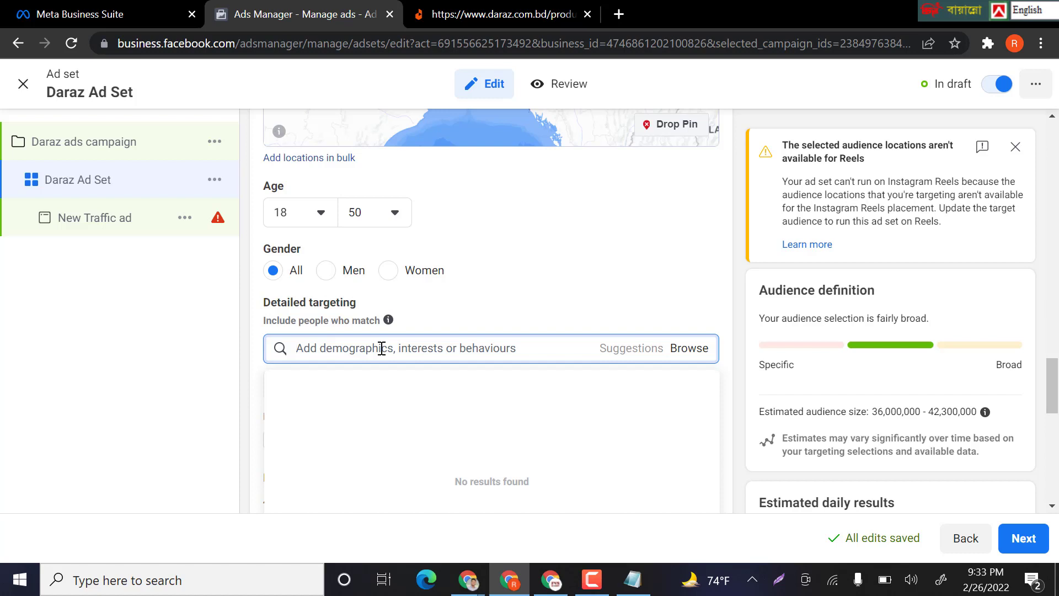
text(mo)
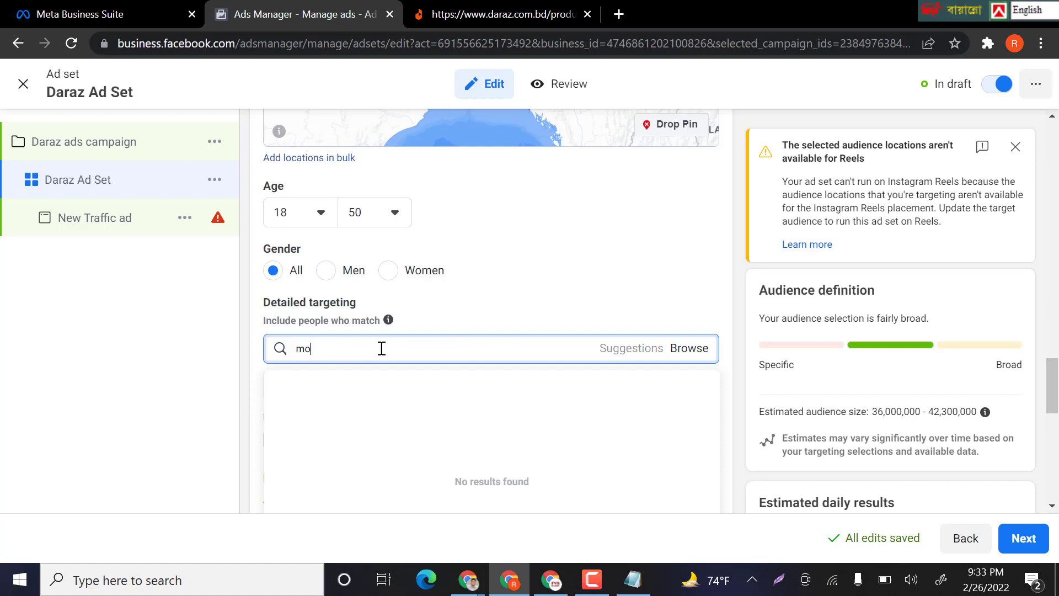
text(bile)
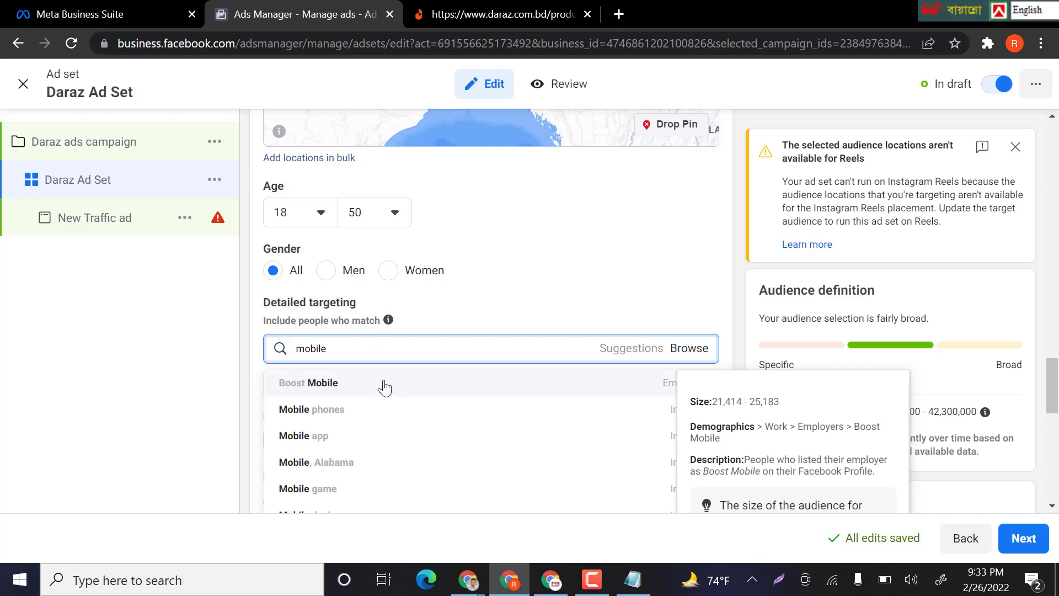
click(343, 419)
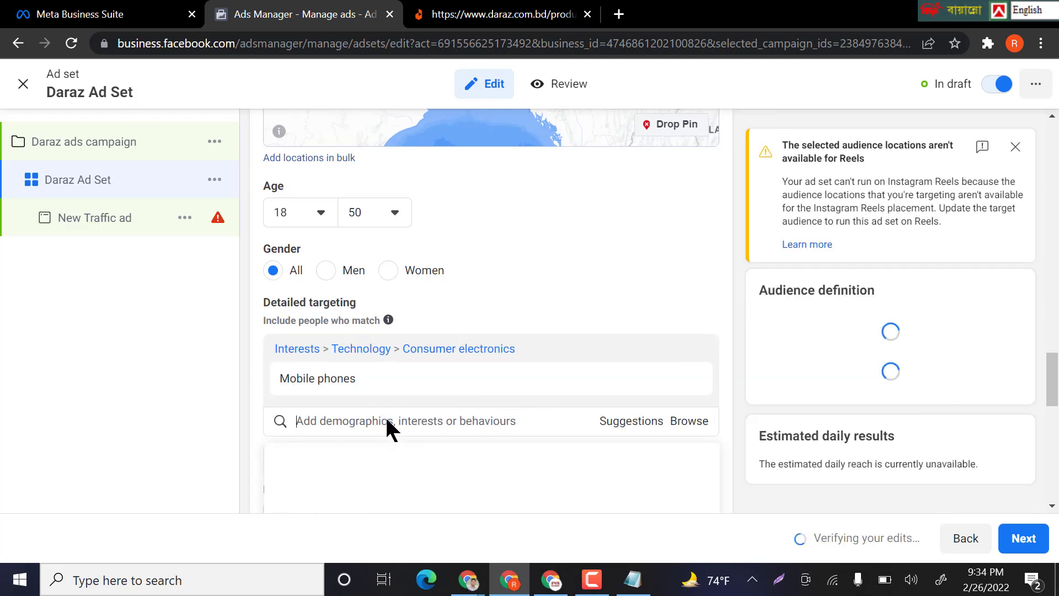
- Examine the Mobile phones interest details, the suggested related interests, and the remaining audience settings of the ad set
scroll(557, 431, down, 3)
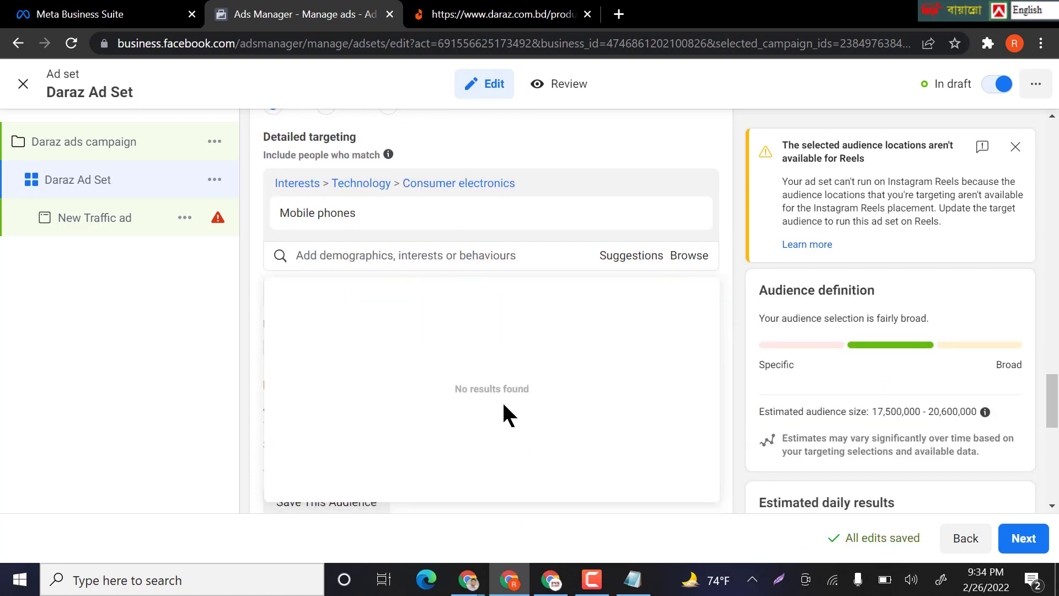
mouse_move(384, 210)
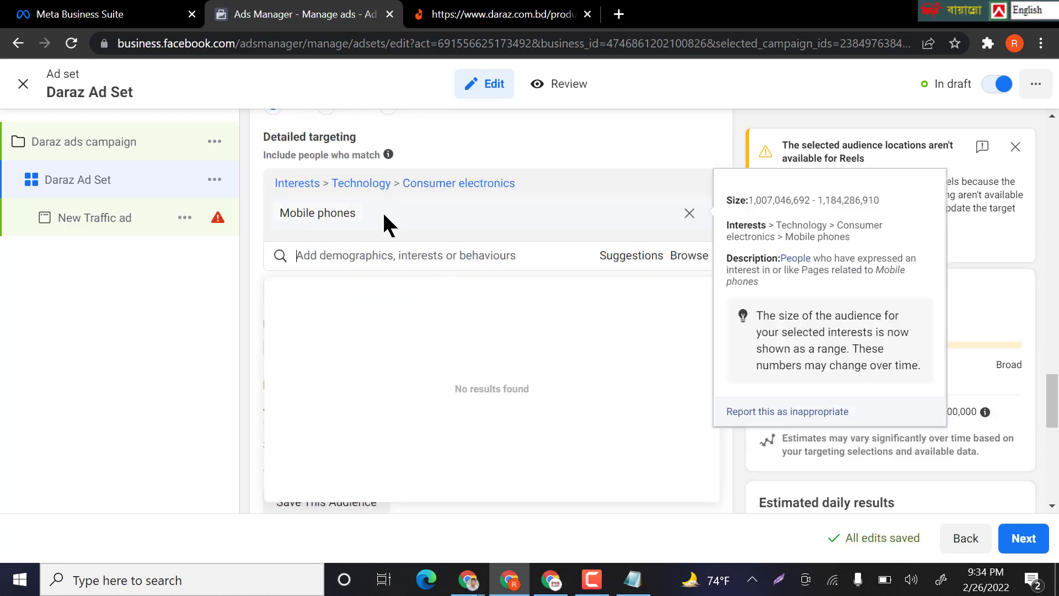
click(629, 257)
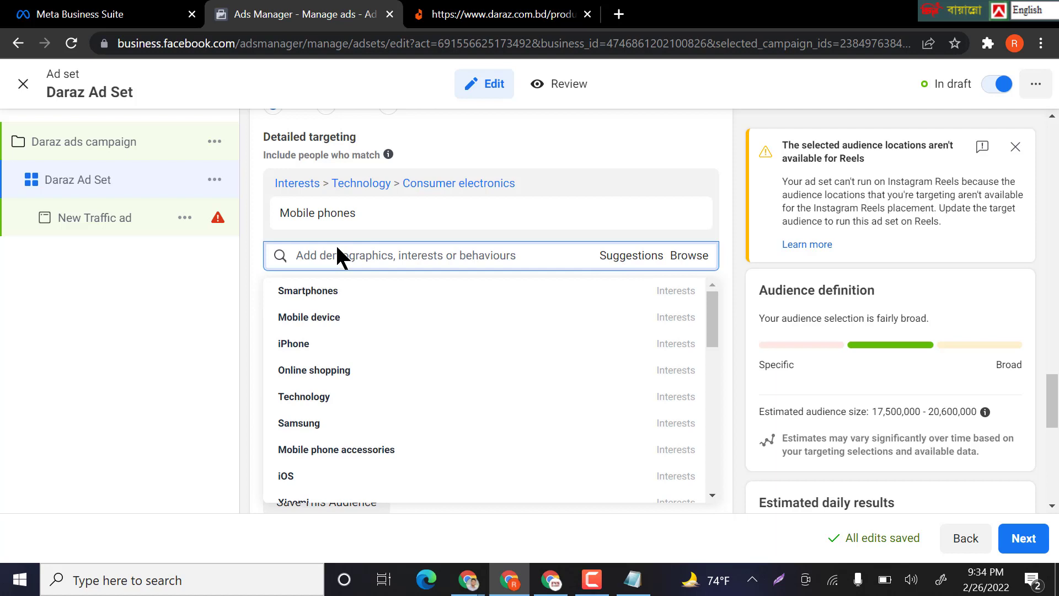
mouse_move(342, 312)
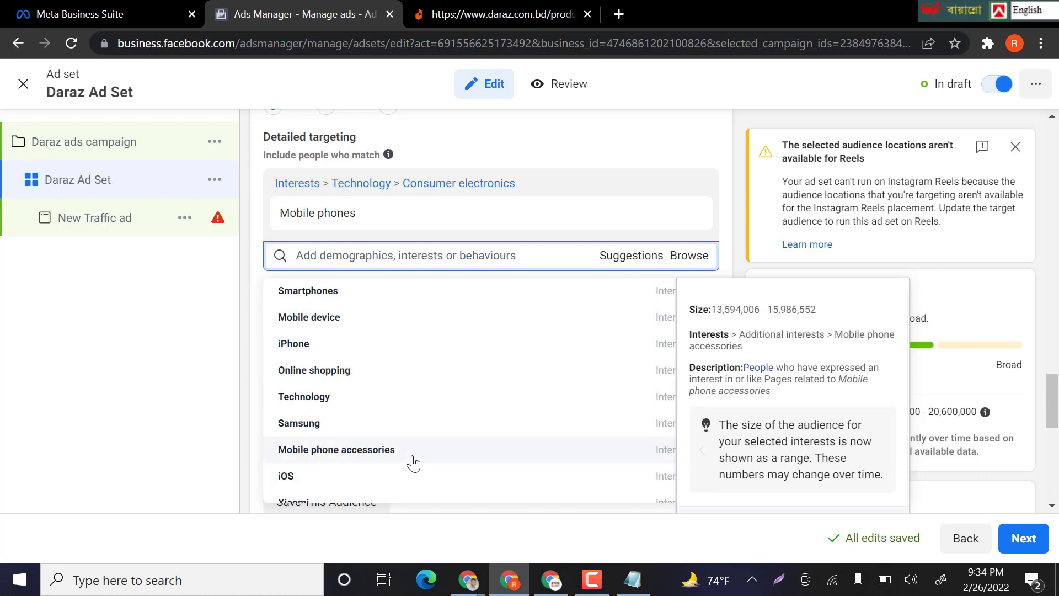
click(247, 212)
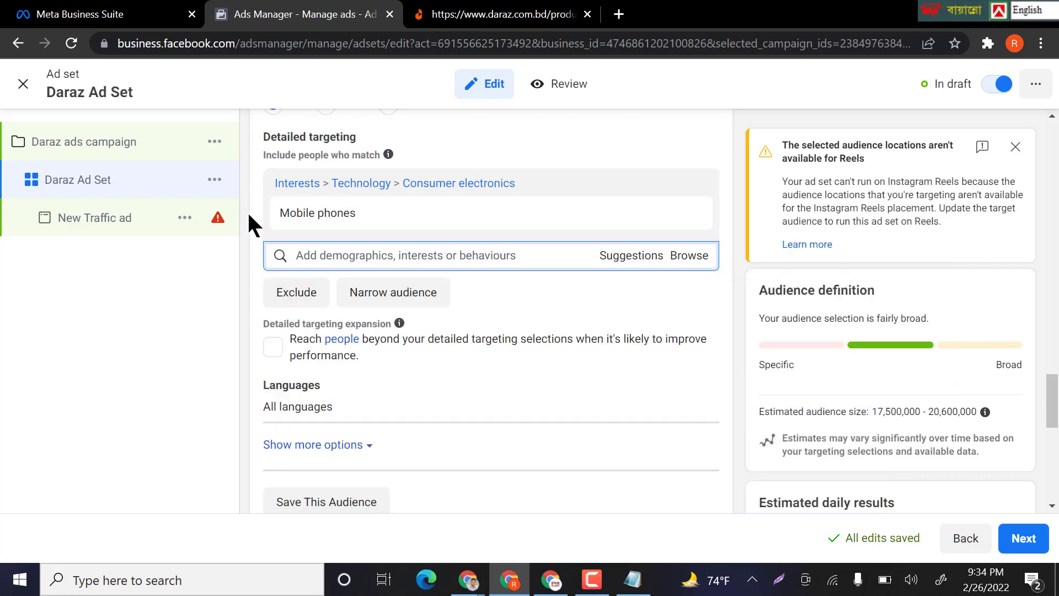
mouse_move(394, 219)
scroll(664, 478, up, 1)
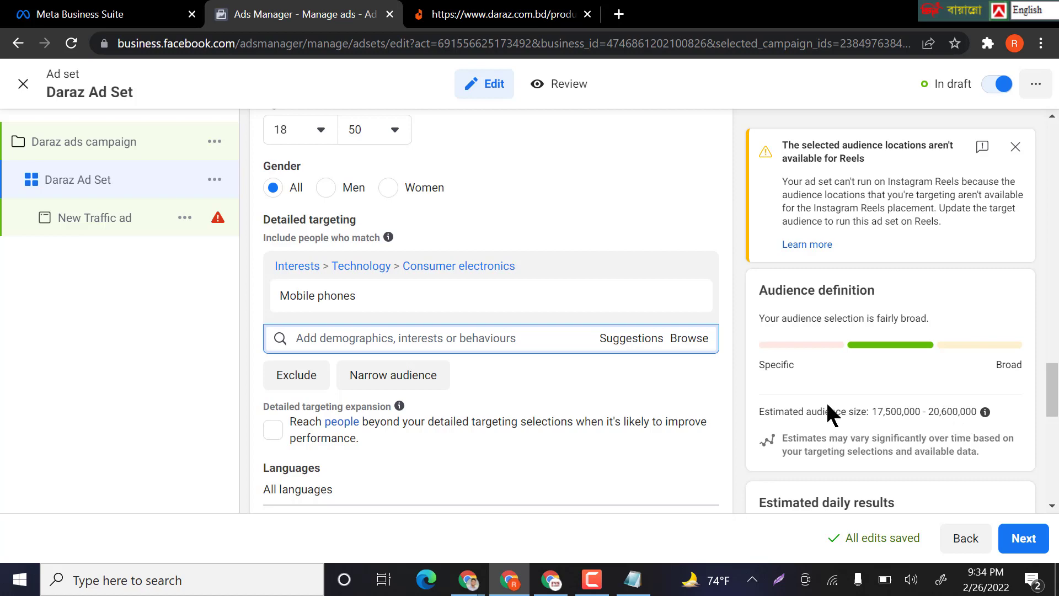
scroll(670, 402, down, 4)
scroll(800, 398, up, 5)
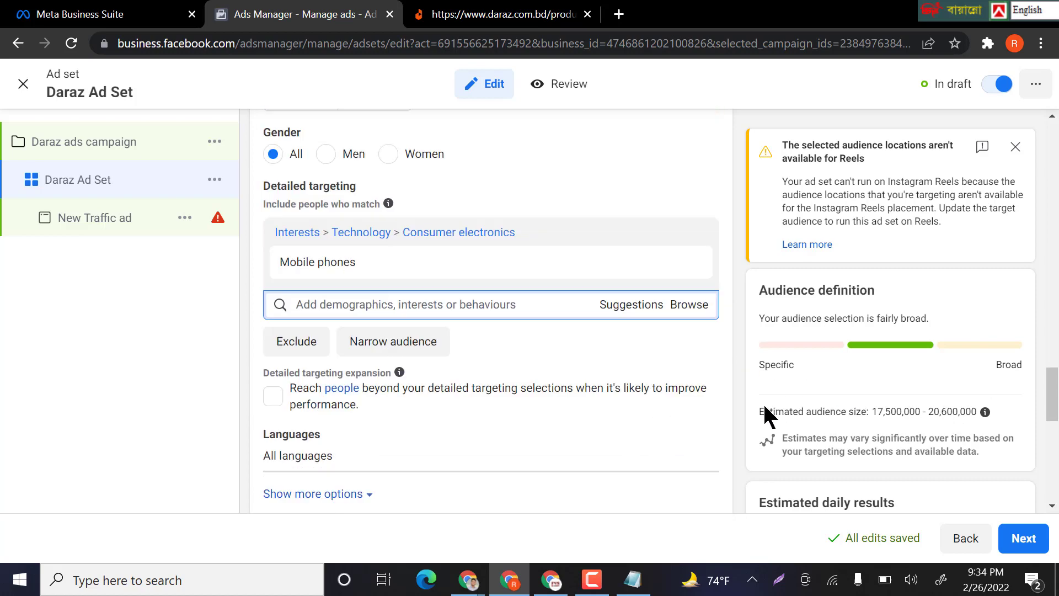
scroll(982, 398, down, 3)
scroll(494, 351, up, 3)
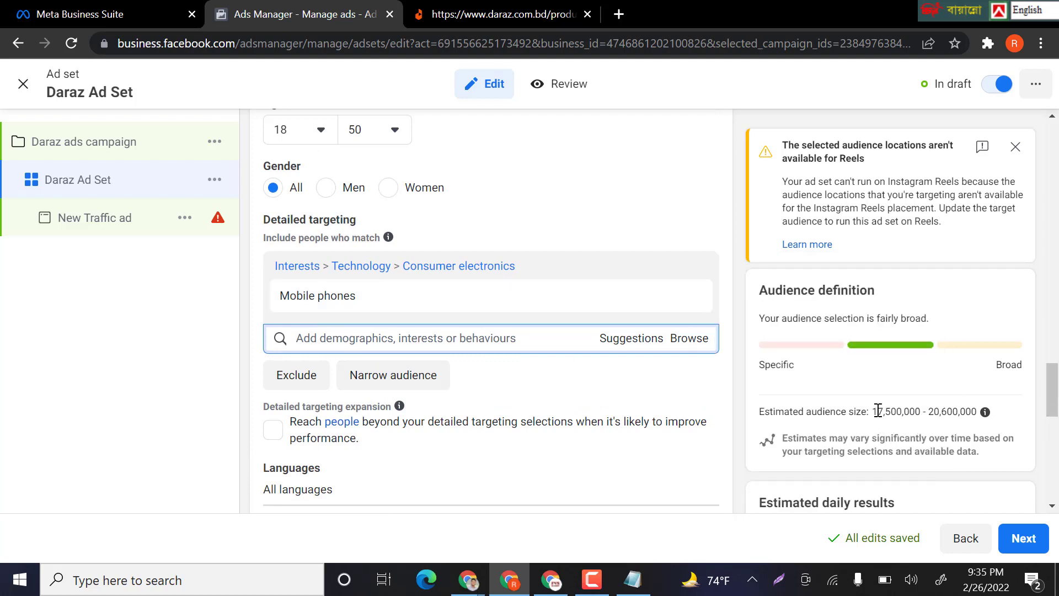
- Copy the estimated audience size range 17,500,000 - 20,600,000 into the Notepad notes, one blank line below the campaign strategy list
drag(878, 411, 979, 419)
key(ctrl+c)
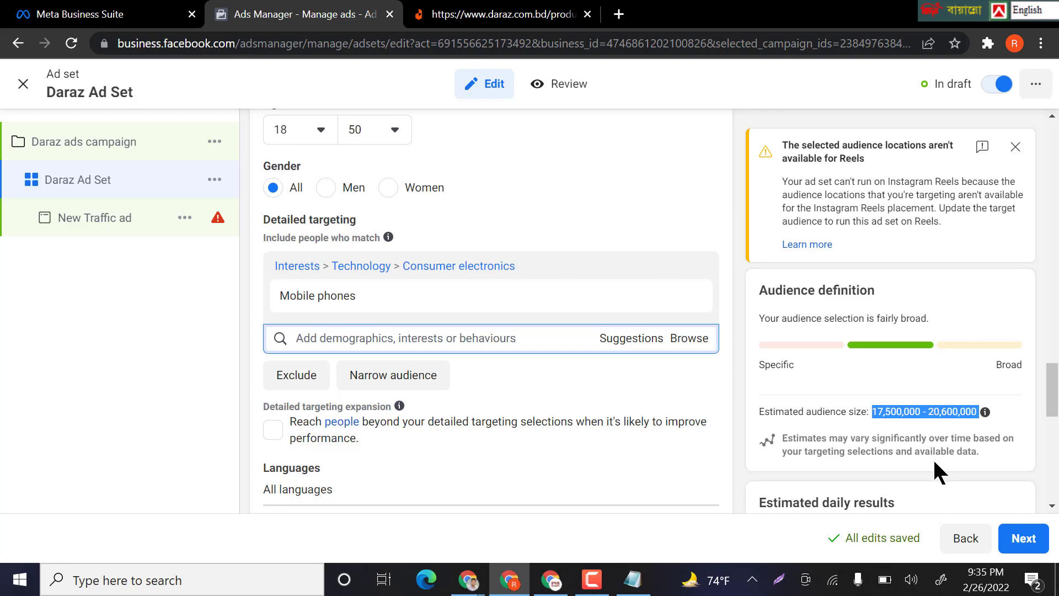
click(633, 580)
click(726, 464)
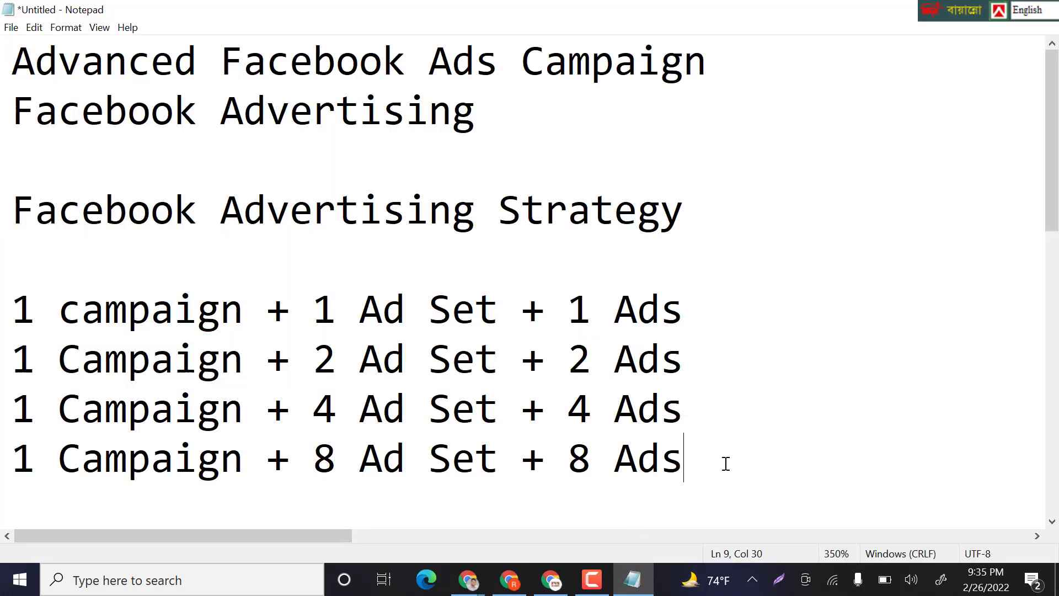
key(Return)
key(Return)
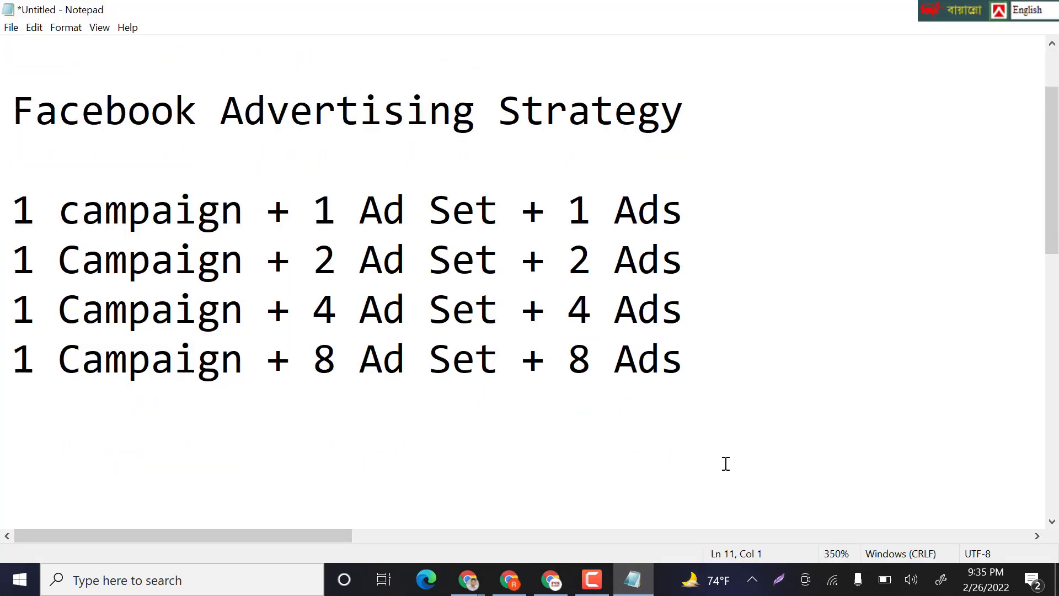
key(ctrl+v)
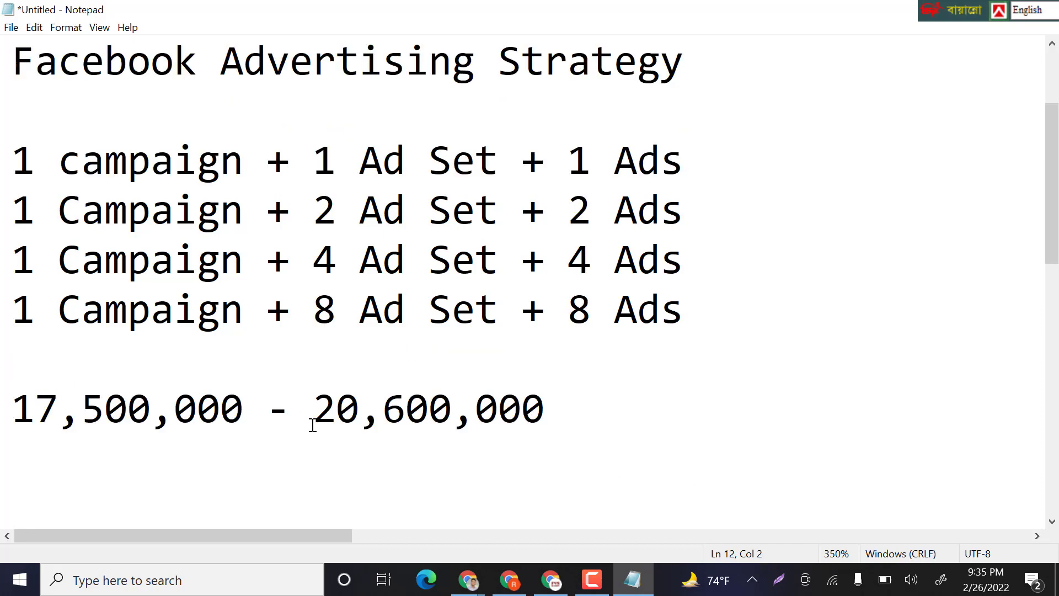
- Switch to Chrome, check the Daraz iPhone 13 Pro 128GB product page, and return to the ad set in Ads Manager
click(510, 582)
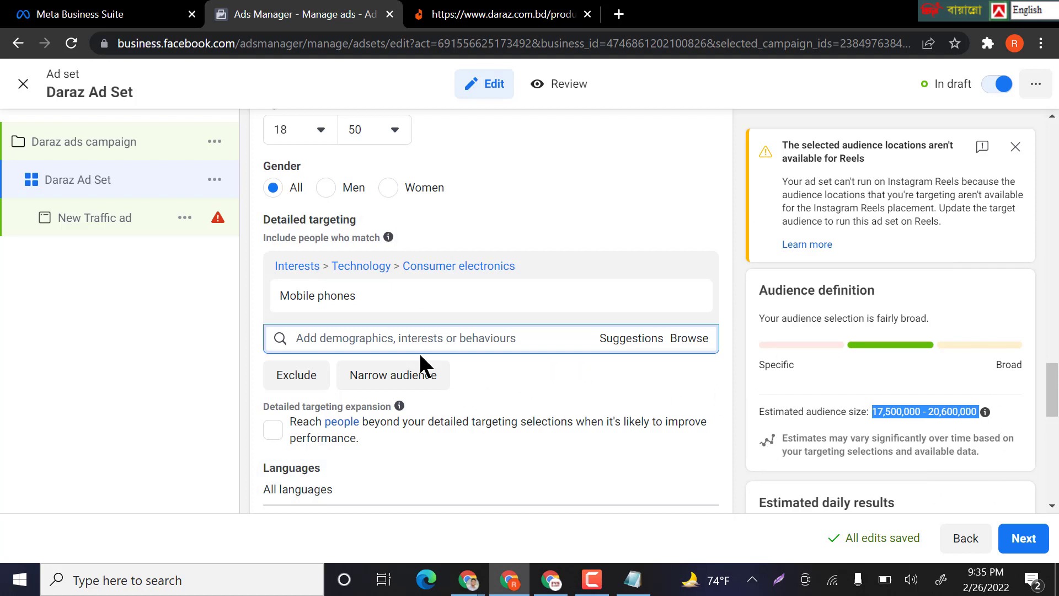
click(496, 13)
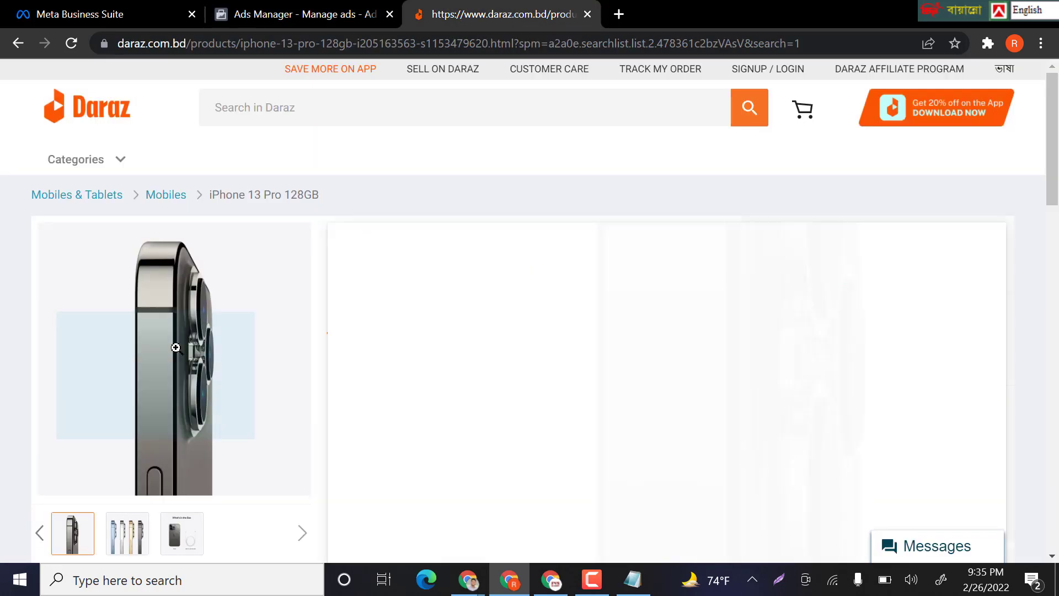
click(343, 12)
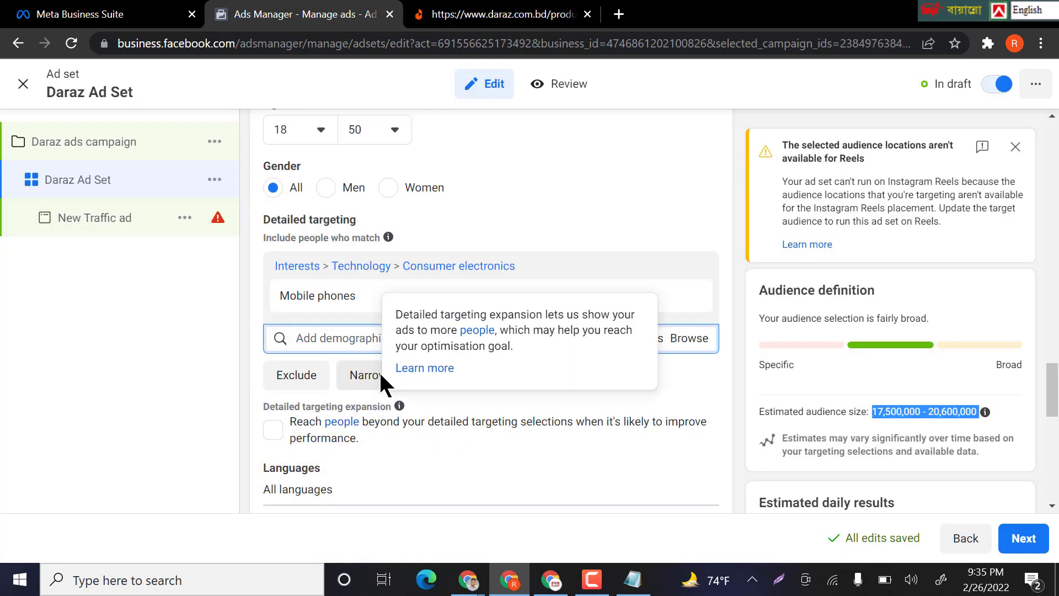
- Narrow the detailed targeting with a "must also match" condition and search it for "i phones"
click(390, 370)
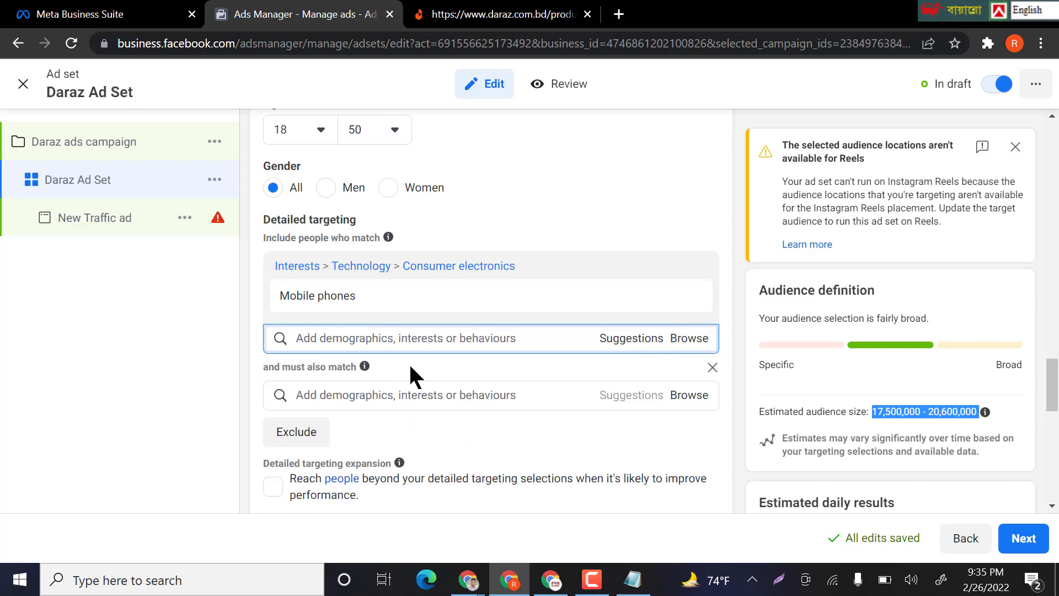
scroll(386, 325, down, 1)
click(378, 318)
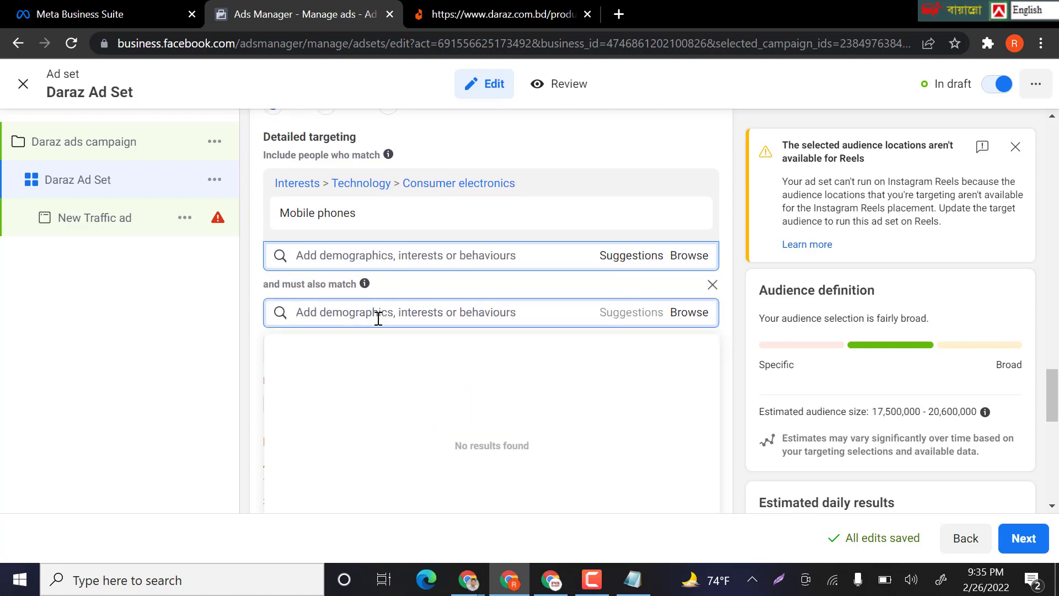
text(i phones)
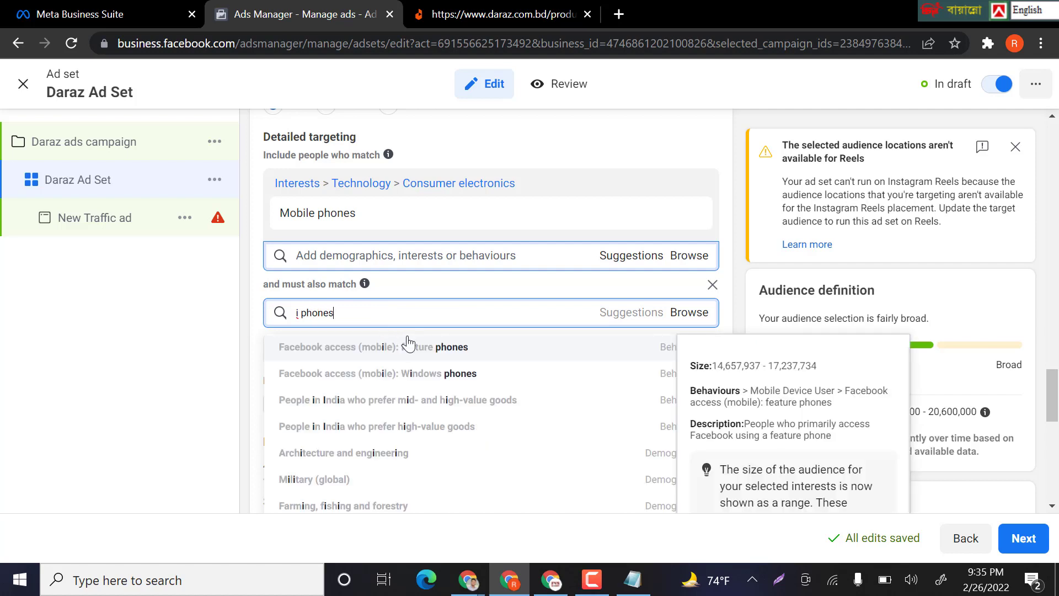
scroll(491, 399, down, 5)
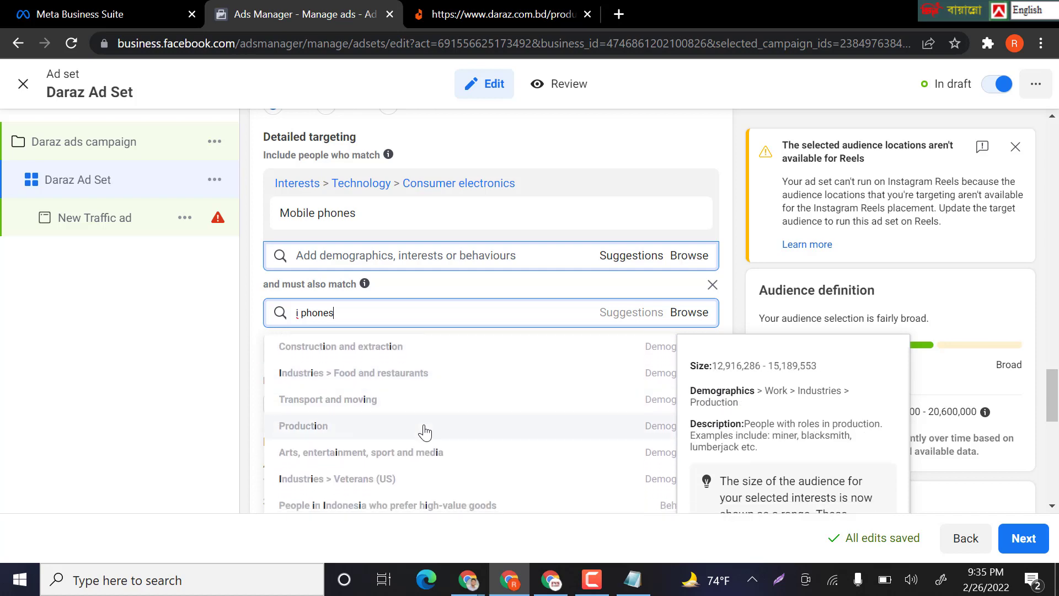
scroll(426, 433, up, 3)
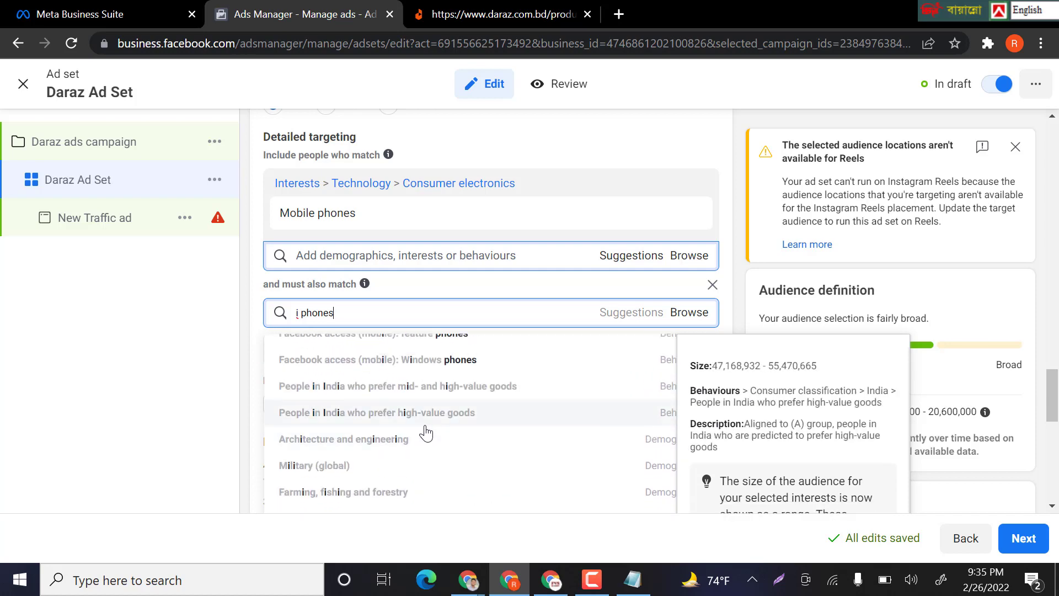
- Replace the search term with "iphone" and add the iPhone interest to the "must also match" condition
key(BackSpace)
key(BackSpace)
key(BackSpace)
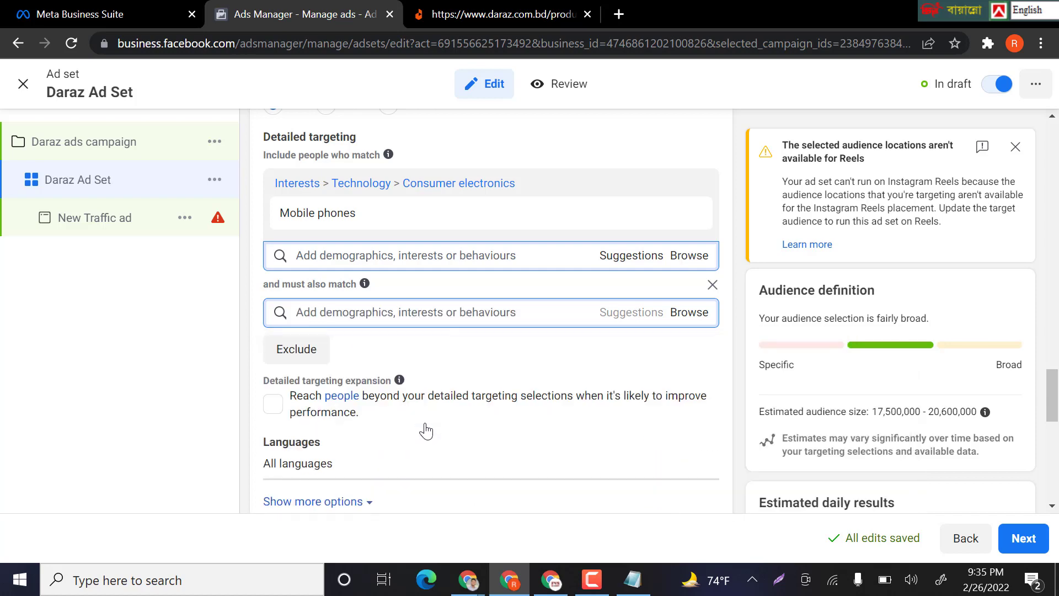
text(ipho)
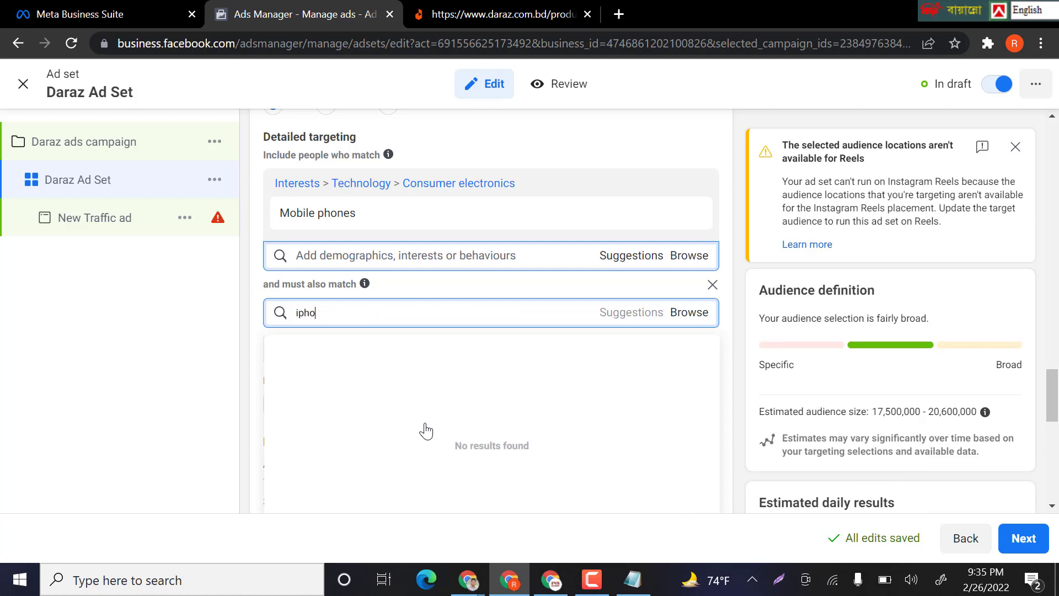
text(ne)
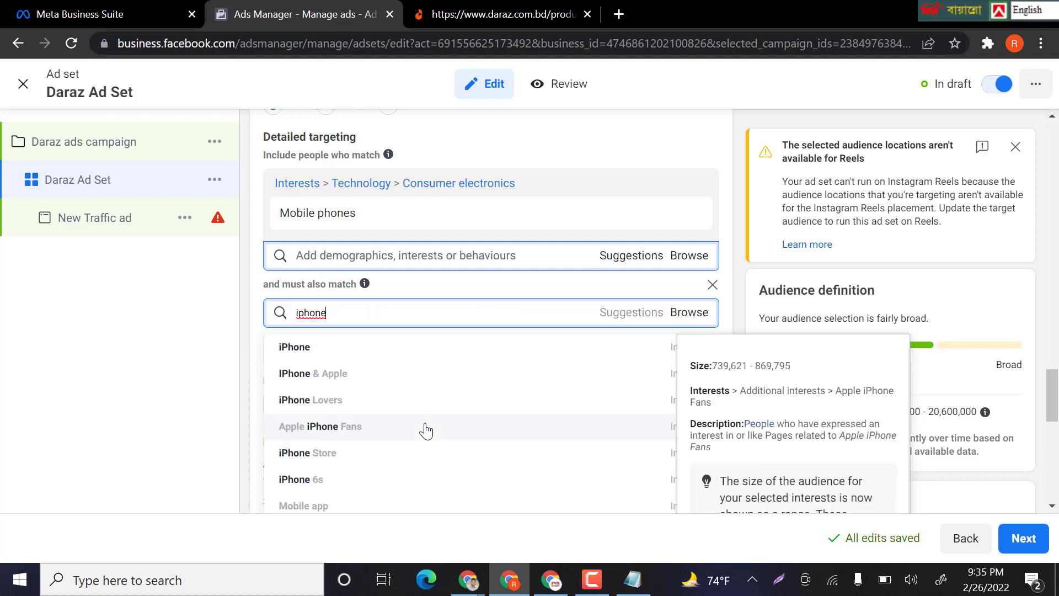
click(335, 353)
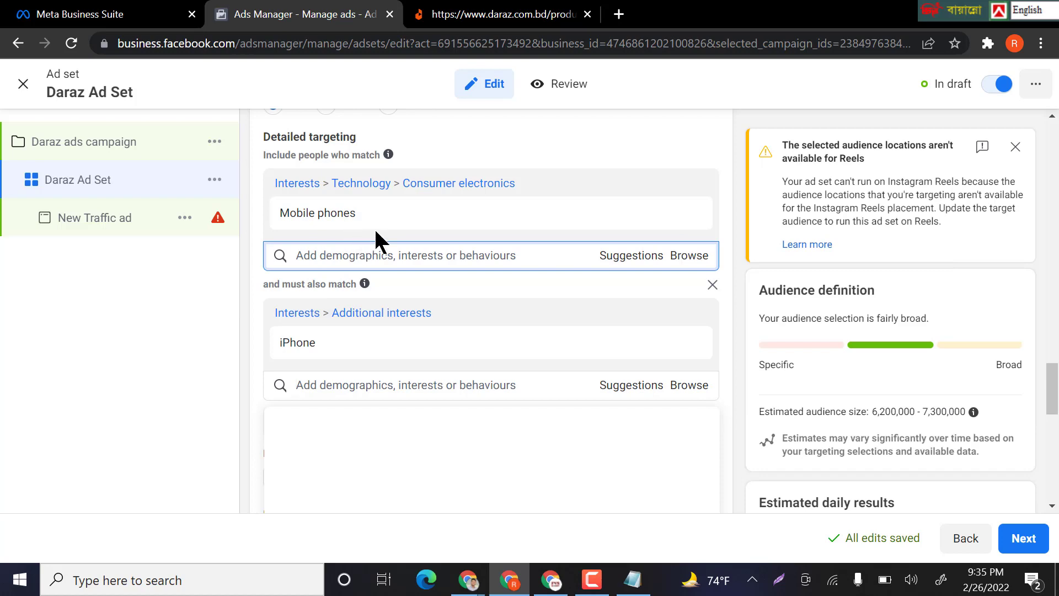
mouse_move(328, 351)
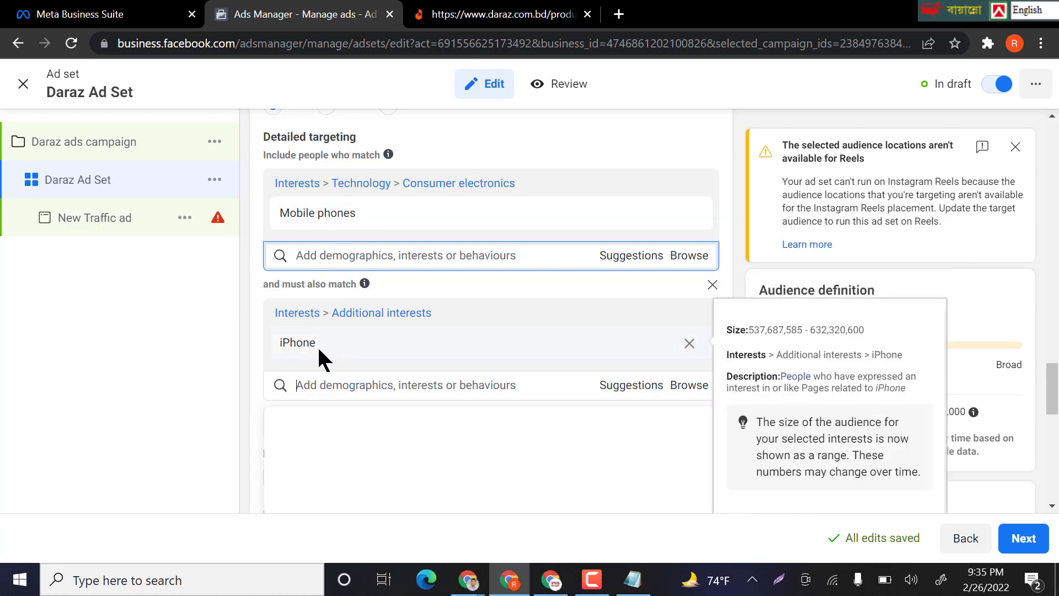
- Check the iPhone 13 Pro 128GB product page on Daraz and return to the ad set
click(513, 19)
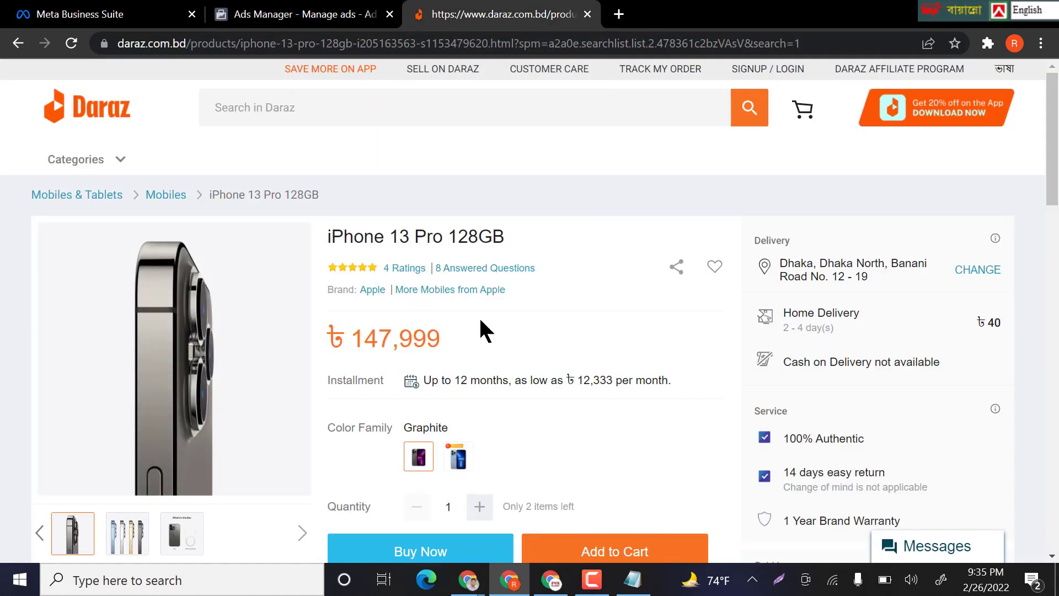
click(298, 14)
mouse_move(298, 360)
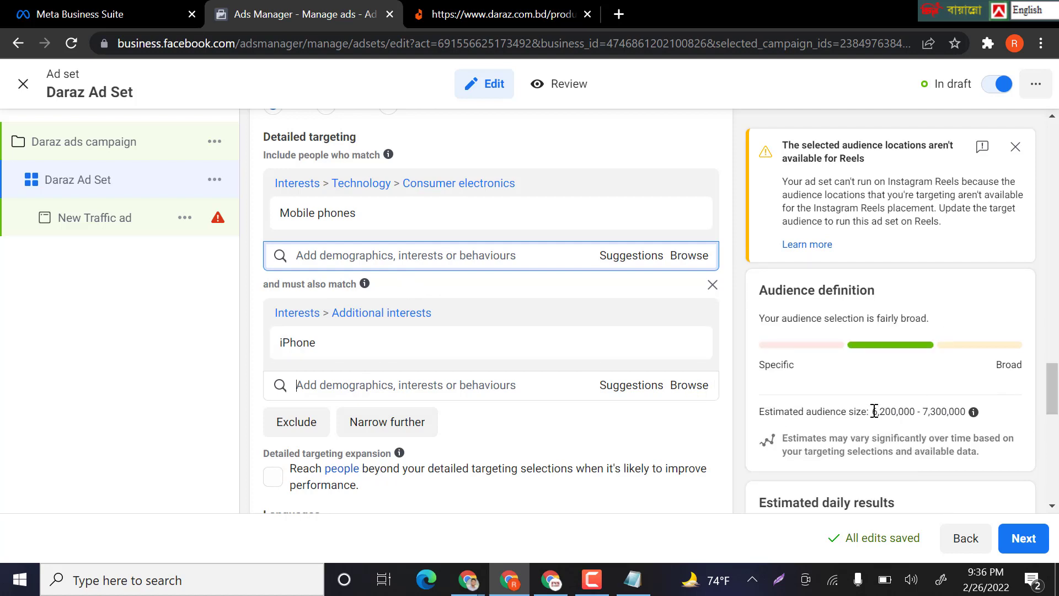
- Copy the estimated audience size 6,200,000 - 7,300,000 into the Notepad notes on the line below the first range and highlight it
drag(873, 414, 972, 415)
key(ctrl+c)
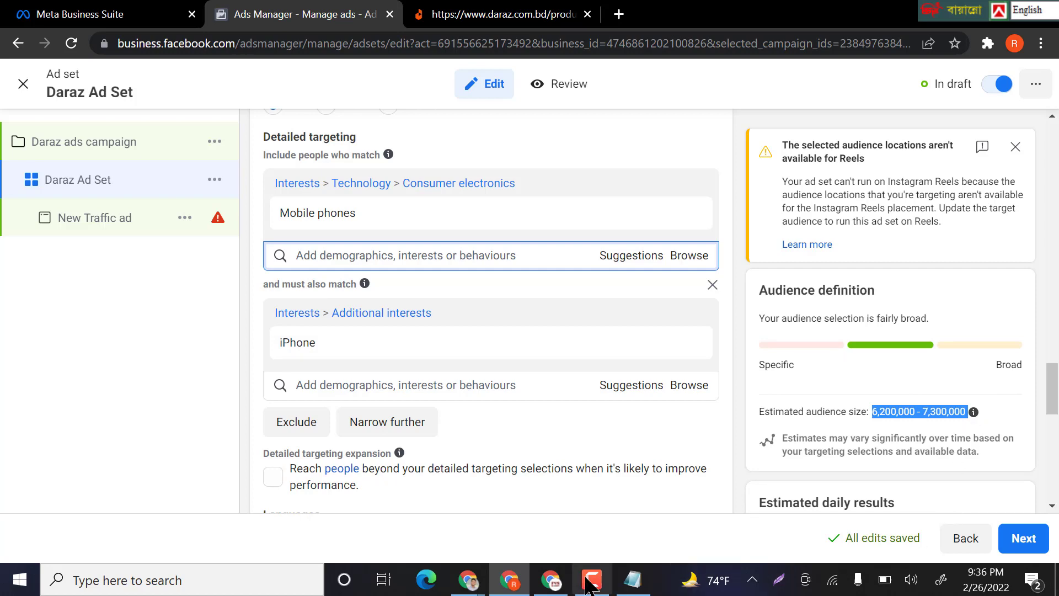
click(633, 579)
click(557, 408)
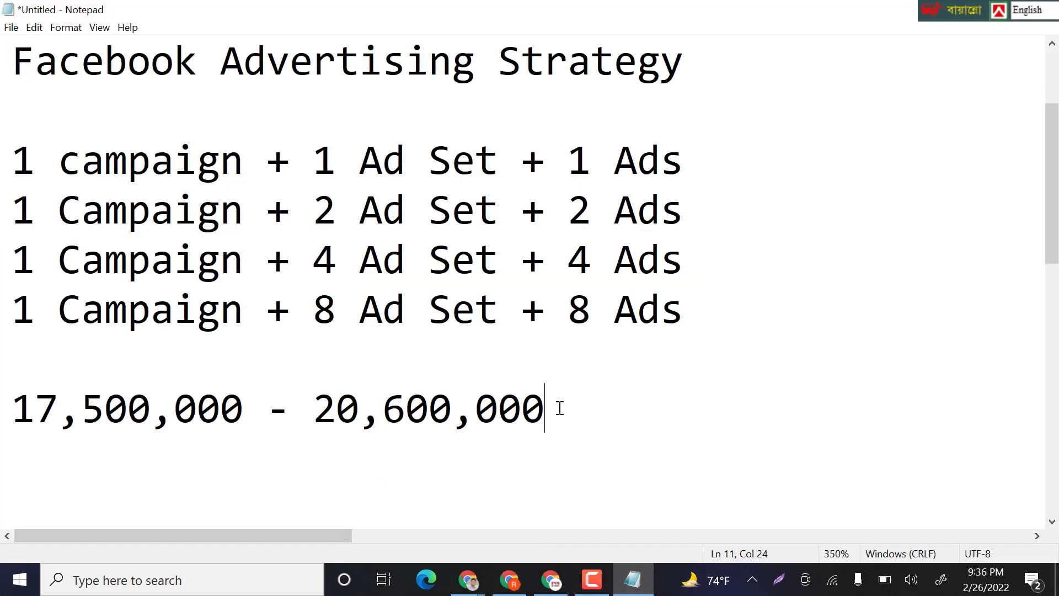
key(Return)
key(ctrl+v)
key(Return)
key(Return)
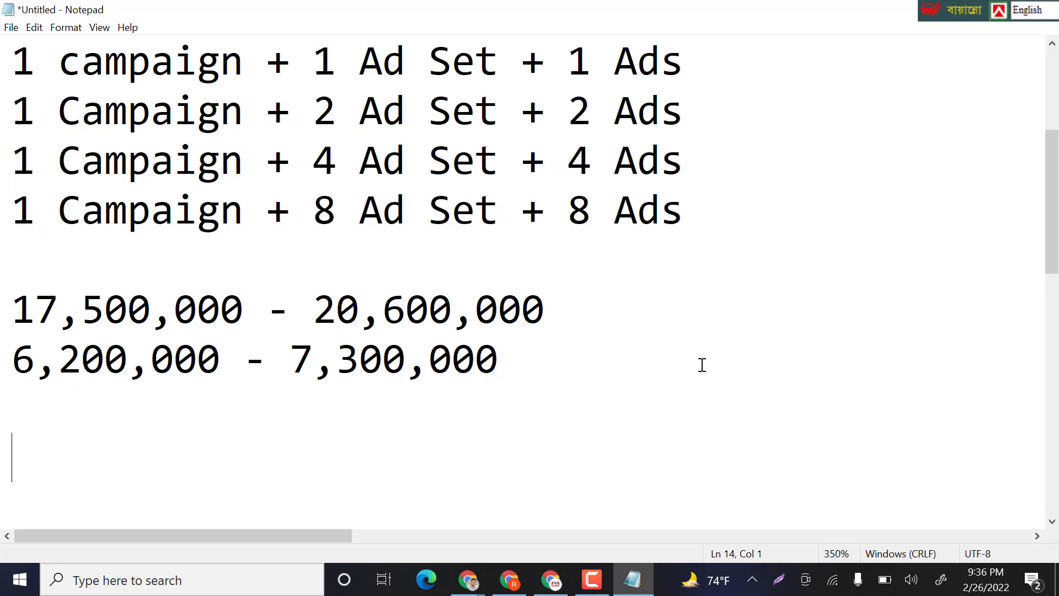
drag(8, 359, 496, 395)
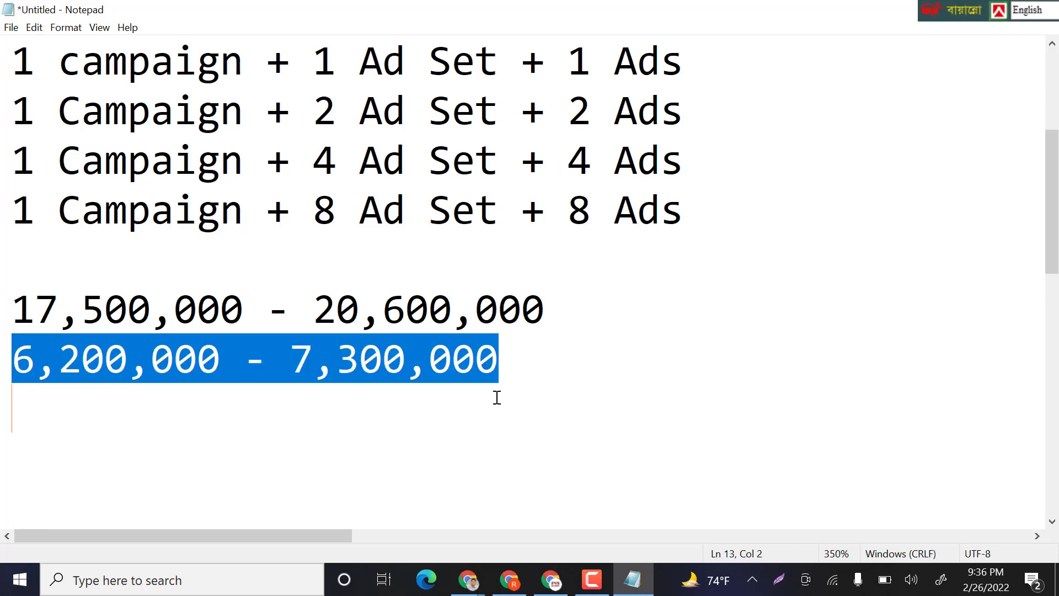
- Switch back to Ads Manager in Chrome and review the ad set's detailed targeting, targeting expansion and language settings
click(551, 579)
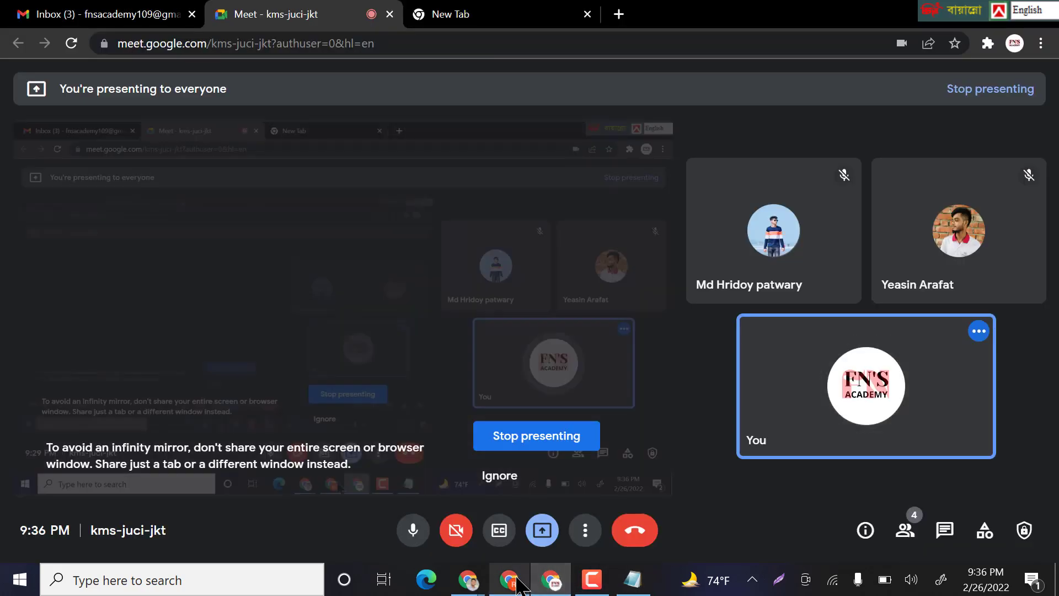
click(509, 579)
scroll(398, 309, up, 1)
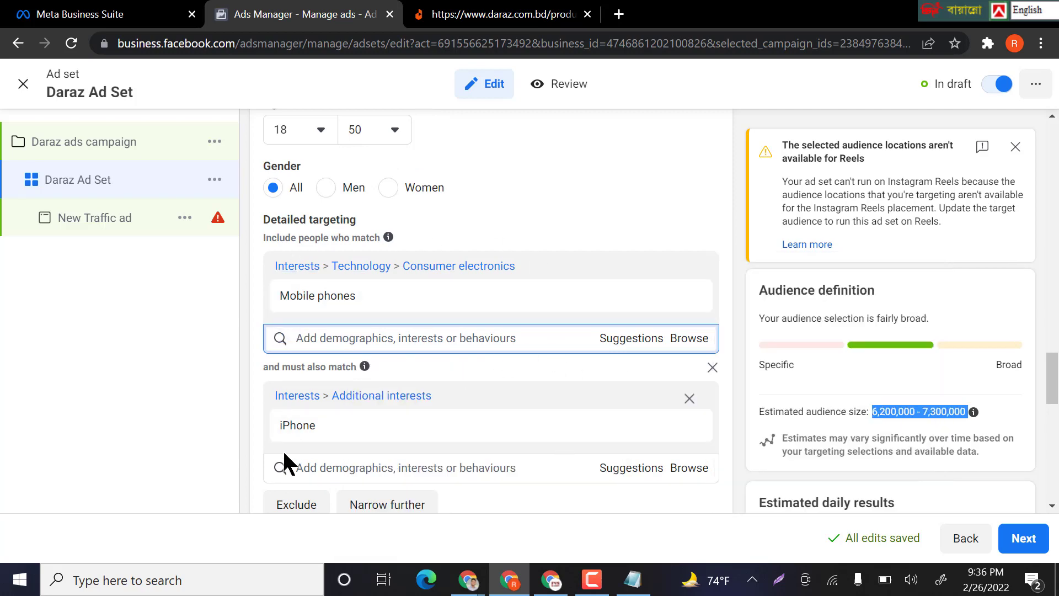
scroll(609, 401, down, 1)
scroll(608, 401, down, 3)
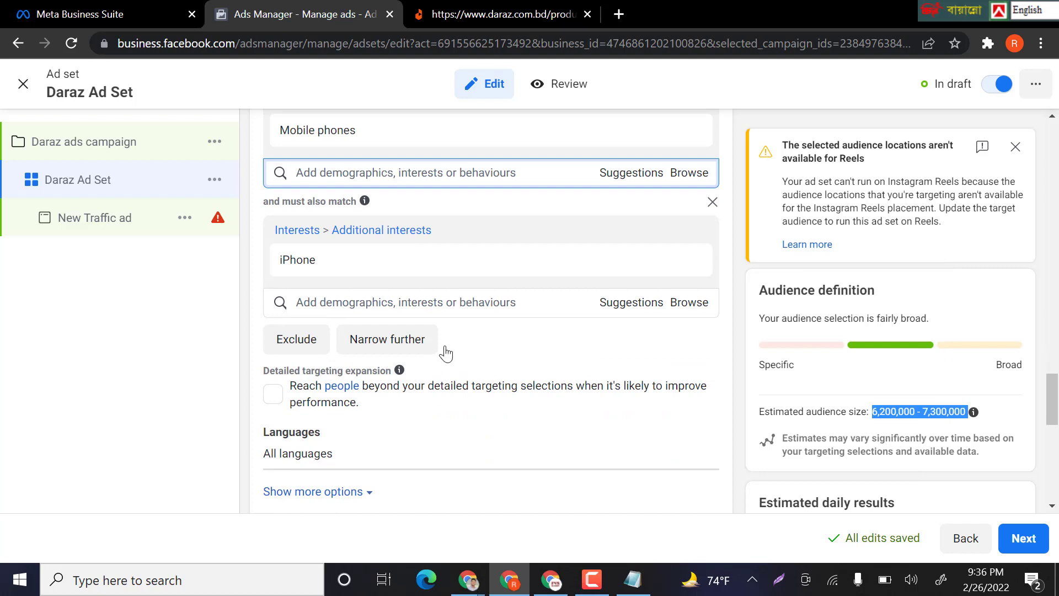
scroll(442, 349, down, 2)
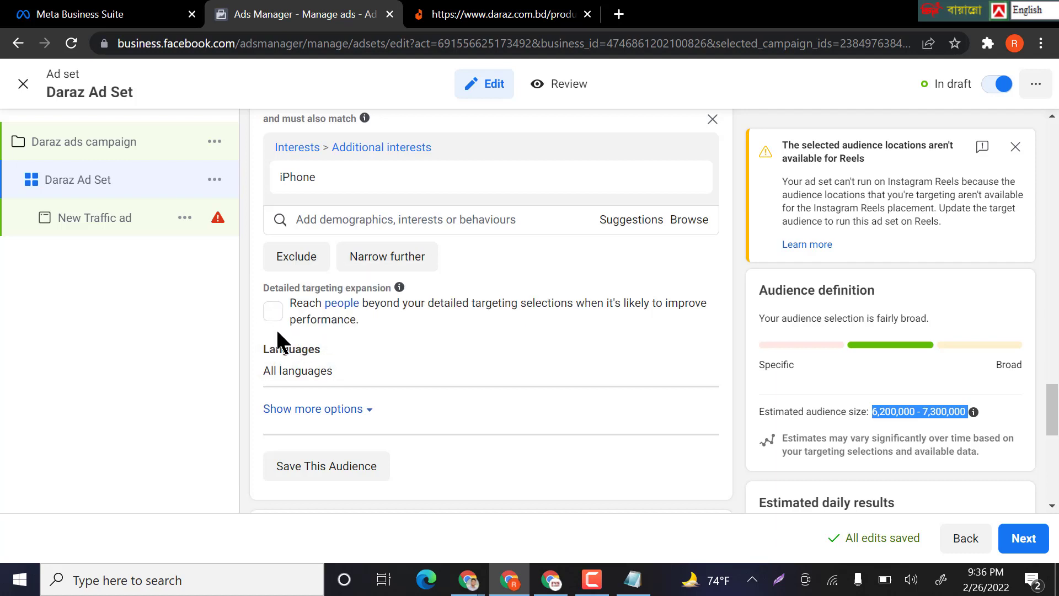
scroll(342, 321, down, 2)
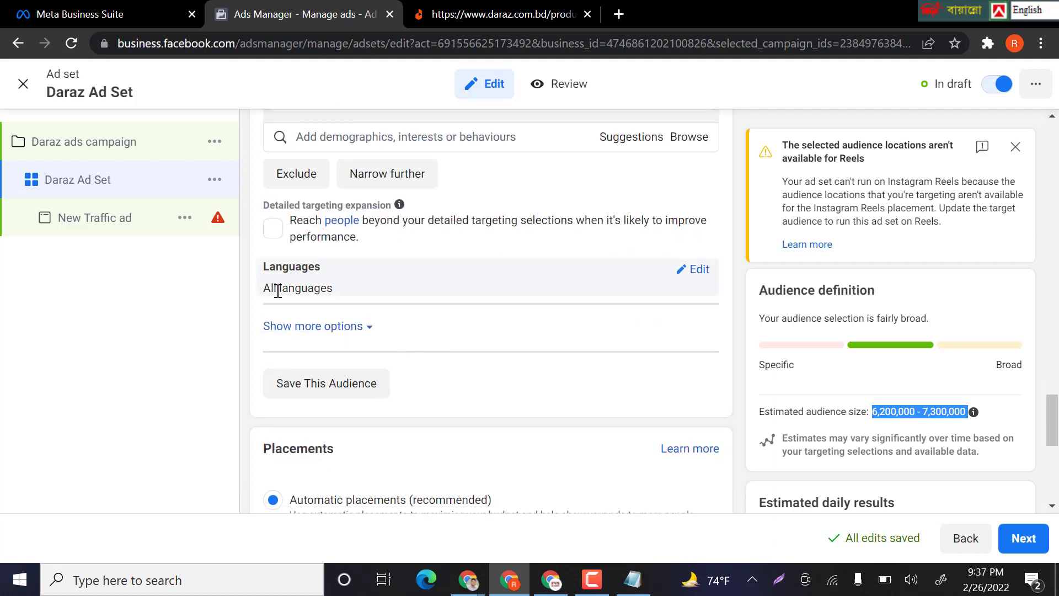
- Restrict the audience languages to Bengali, searching first for "bangla" and then for "be"
click(699, 271)
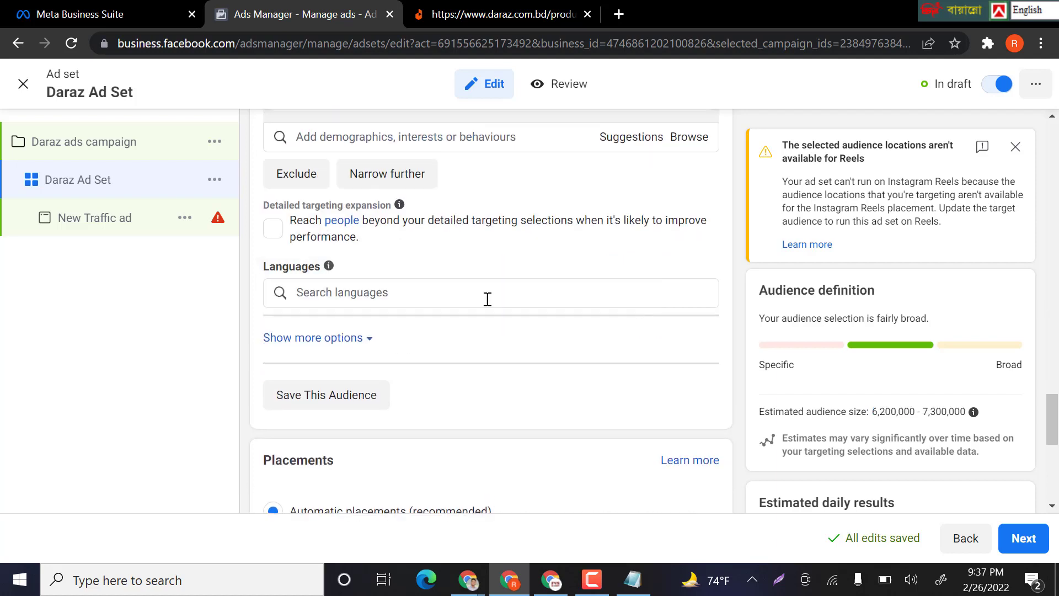
click(401, 296)
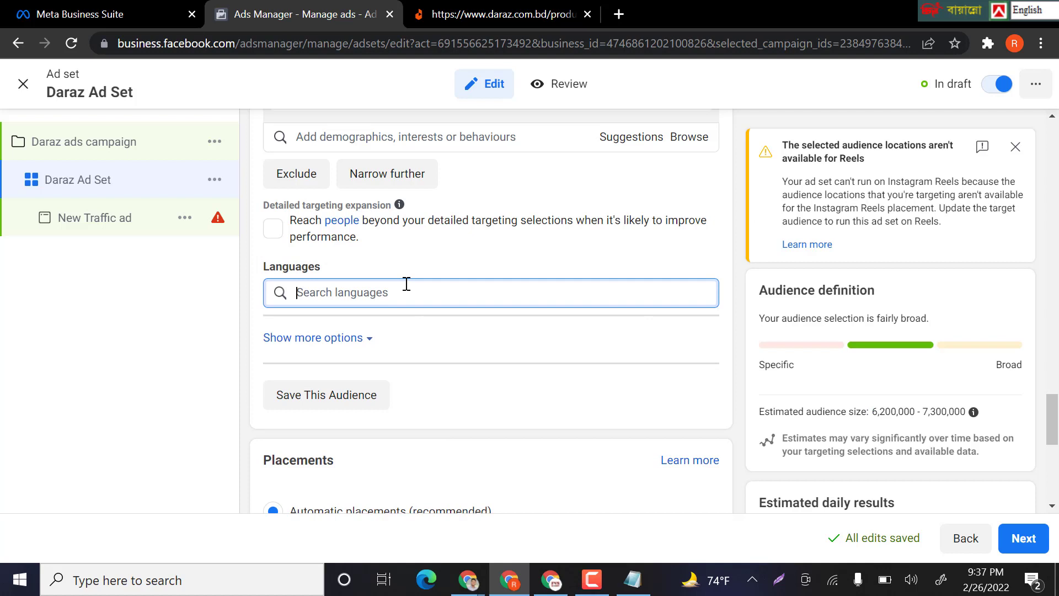
text(bangl)
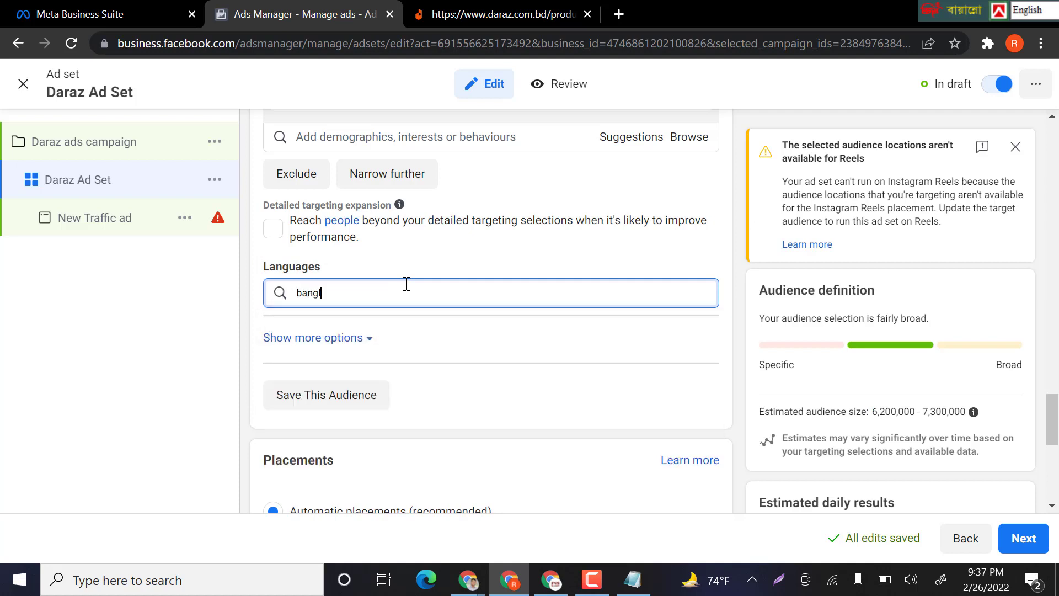
text(a)
key(BackSpace)
key(BackSpace)
key(BackSpace)
key(BackSpace)
key(BackSpace)
text(e)
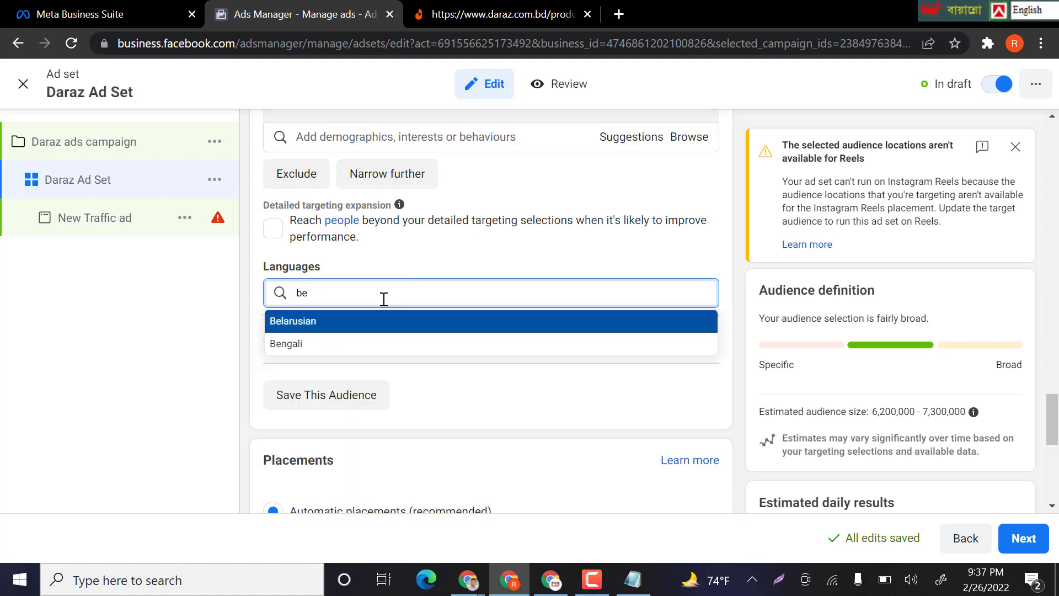
click(319, 353)
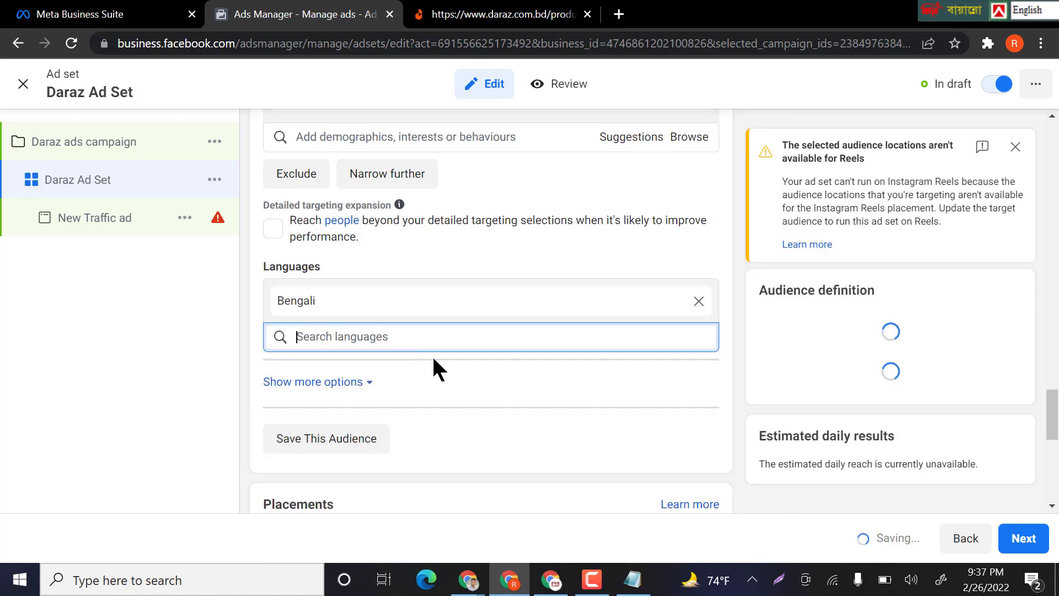
- Select Link clicks as the optimisation for ad delivery
scroll(430, 331, down, 1)
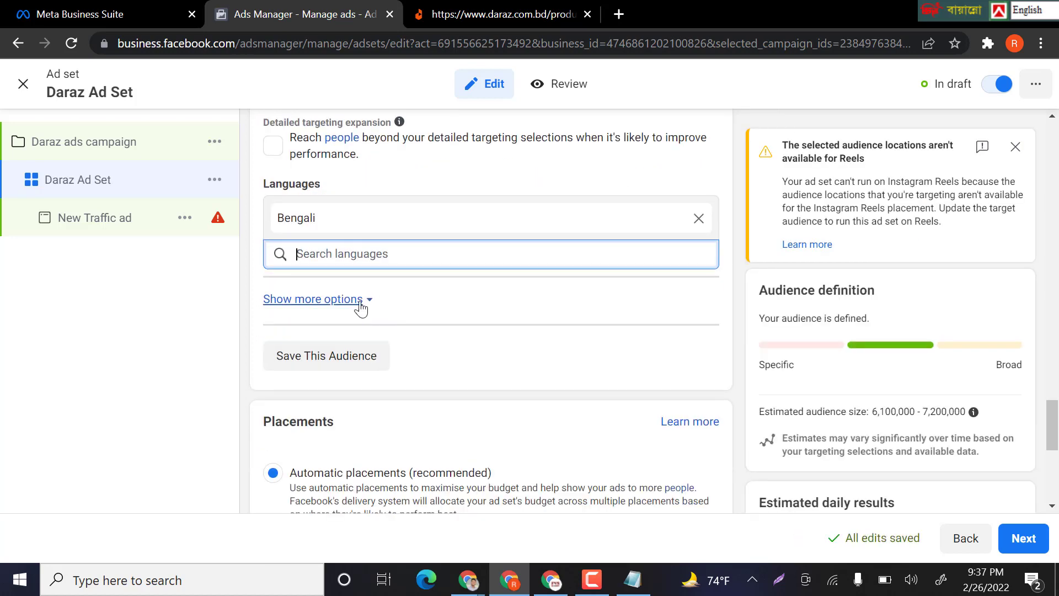
scroll(360, 302, down, 5)
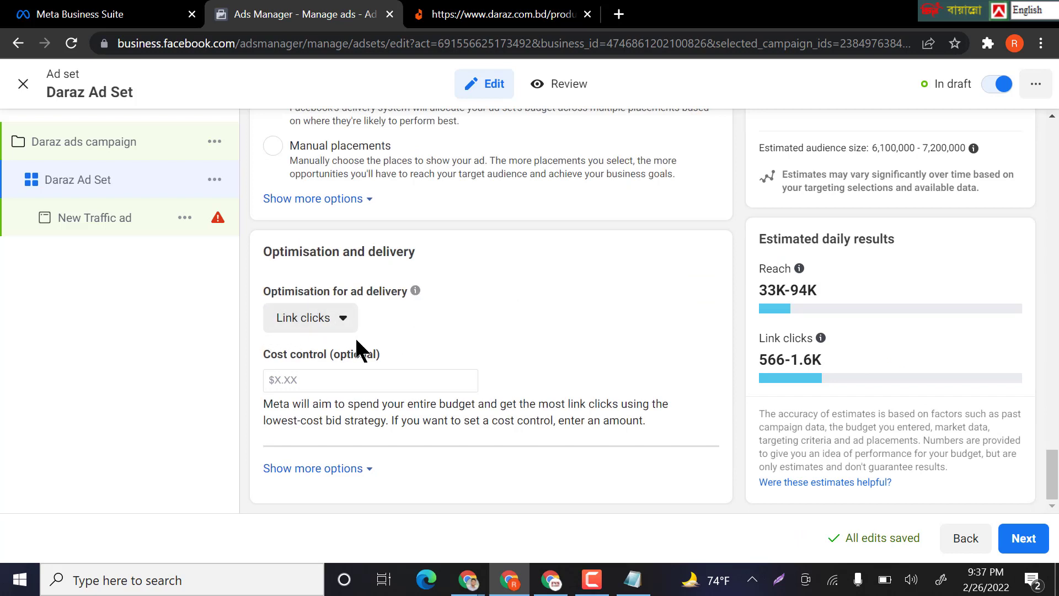
mouse_move(420, 297)
click(344, 322)
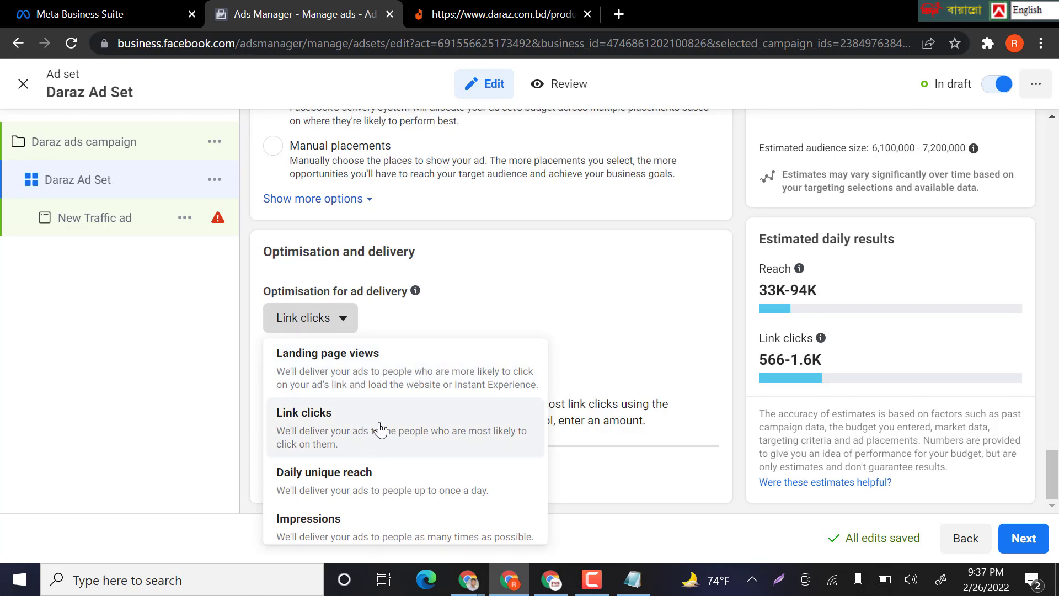
click(359, 422)
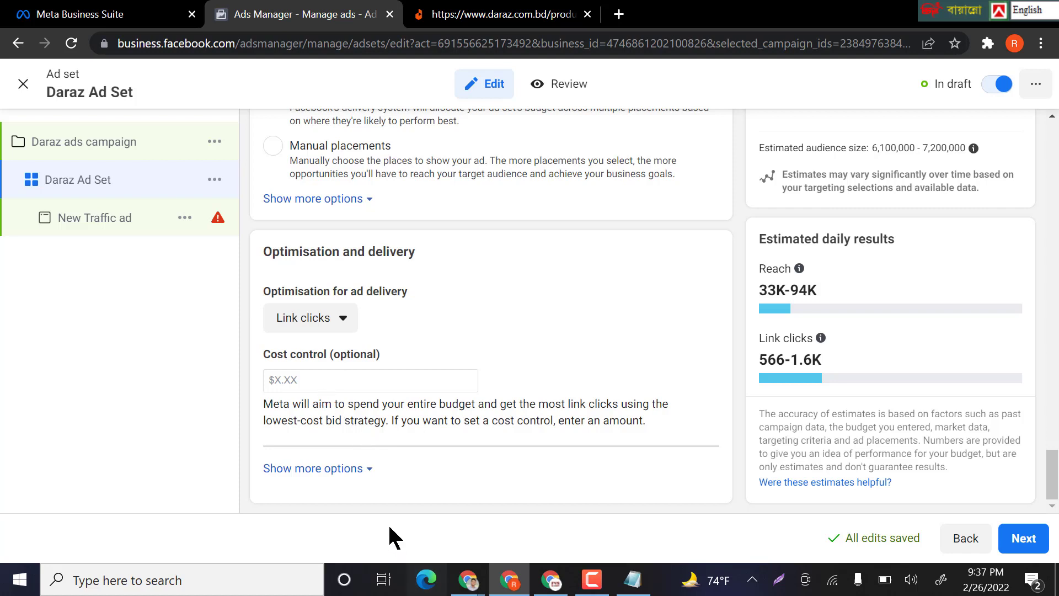
- Check the charging choices in the extra delivery options, leave Impression selected, and continue to the New Traffic ad
click(357, 470)
scroll(371, 451, down, 2)
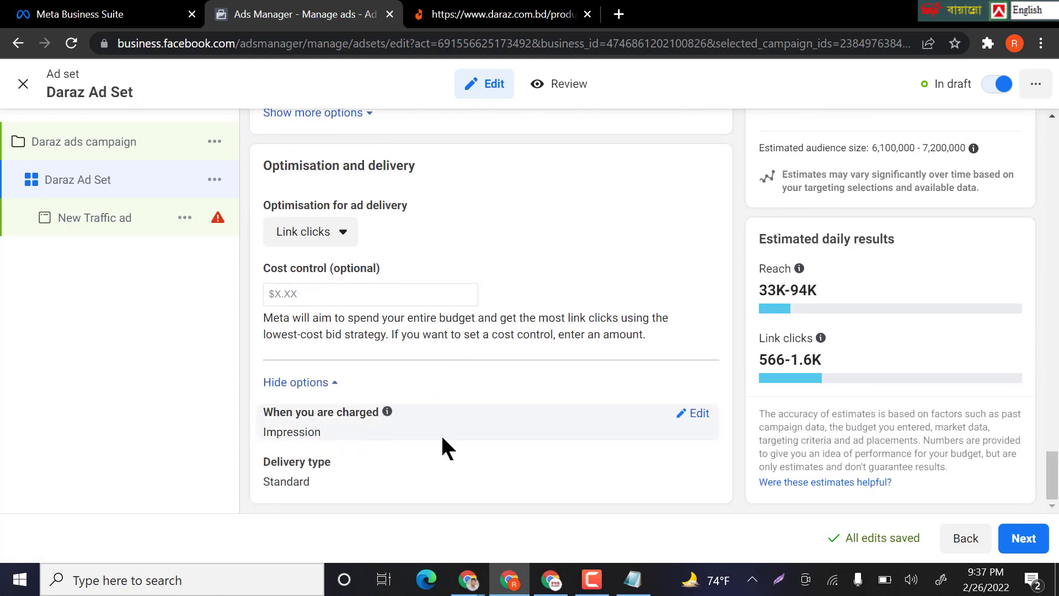
click(696, 414)
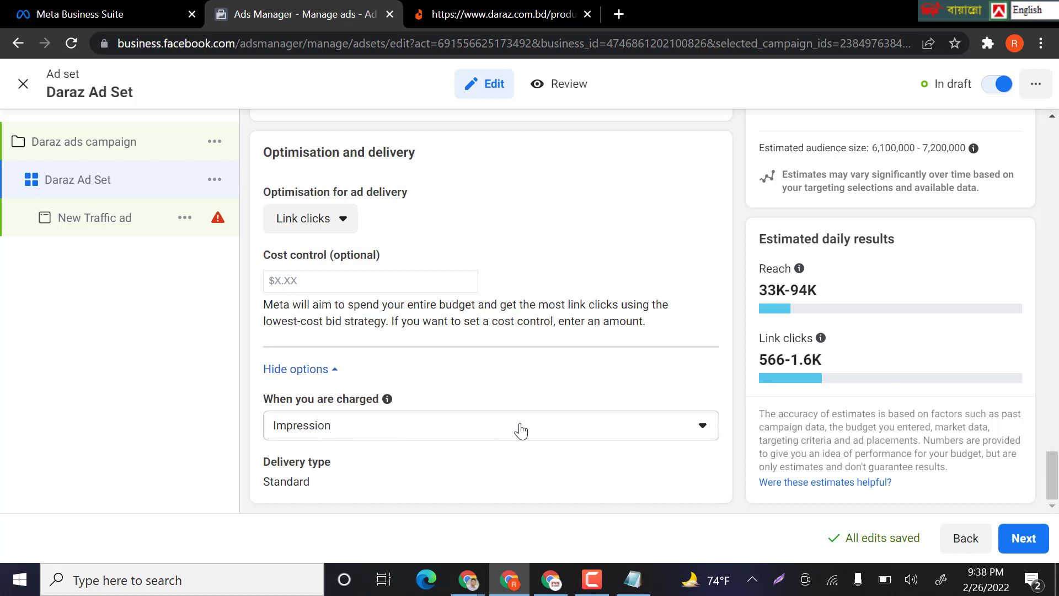
click(678, 432)
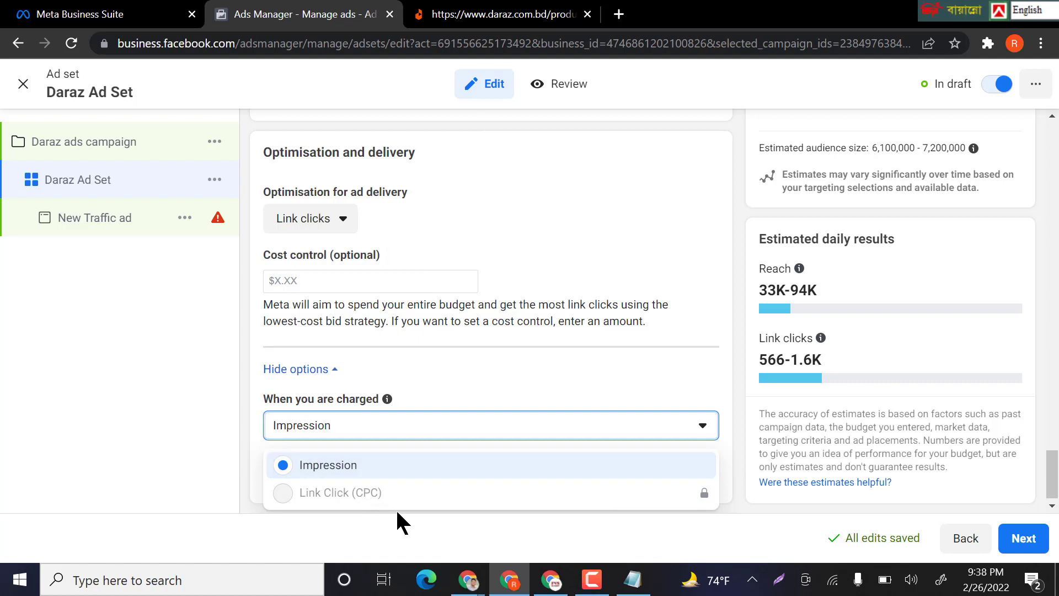
click(249, 433)
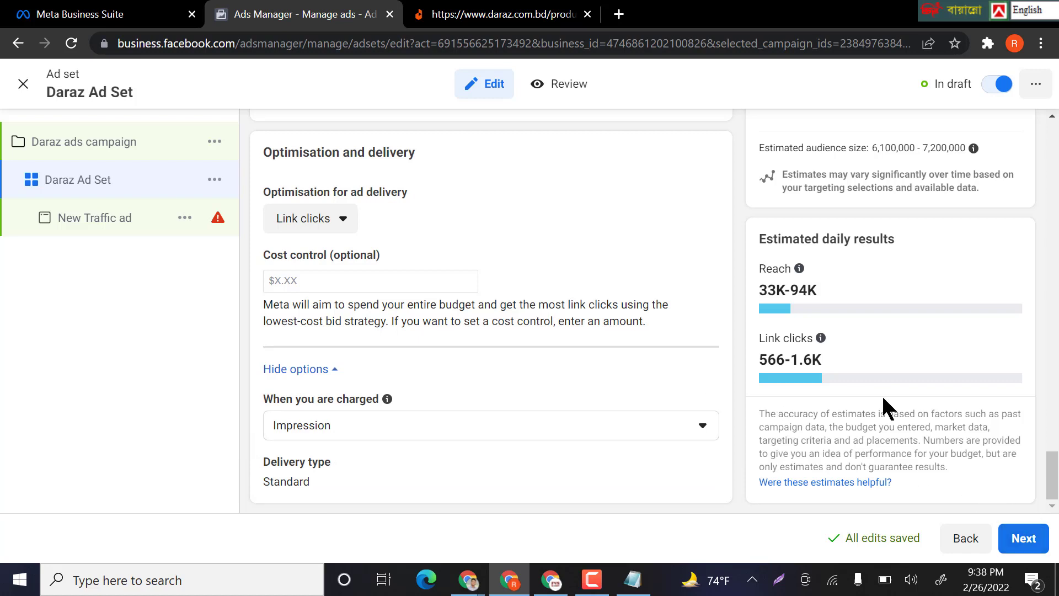
mouse_move(783, 293)
click(1026, 541)
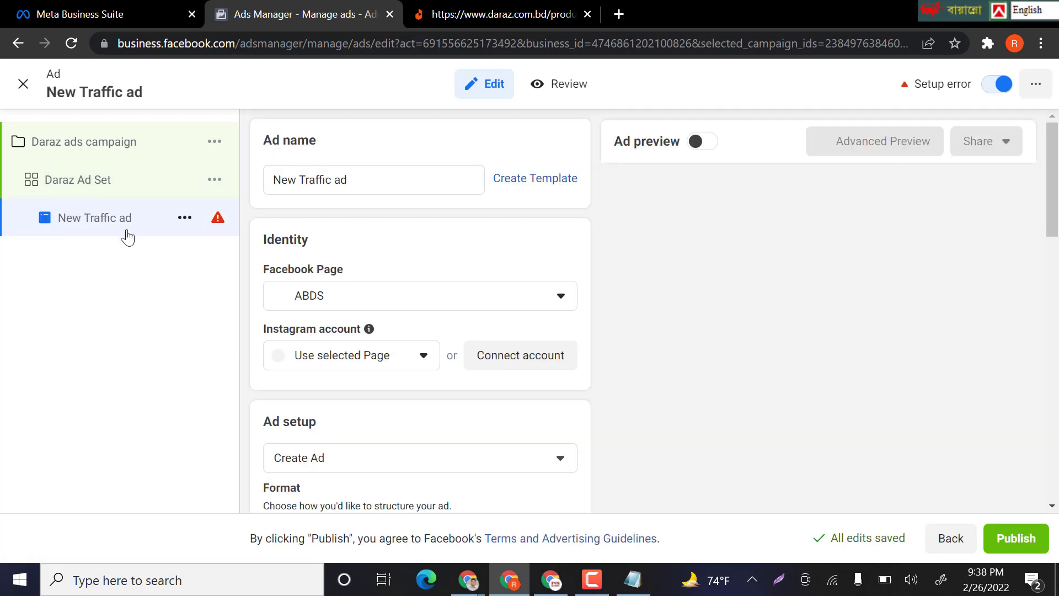
- Rename the ad as Daraz Ad and dismiss the recommendation about creating videos from images
drag(362, 182, 265, 199)
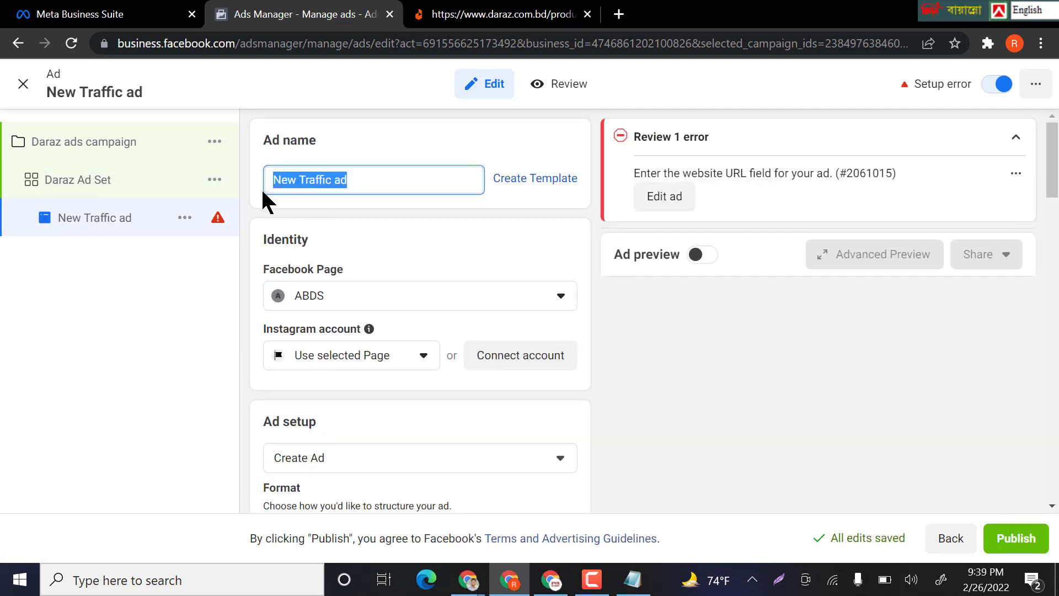
key(BackSpace)
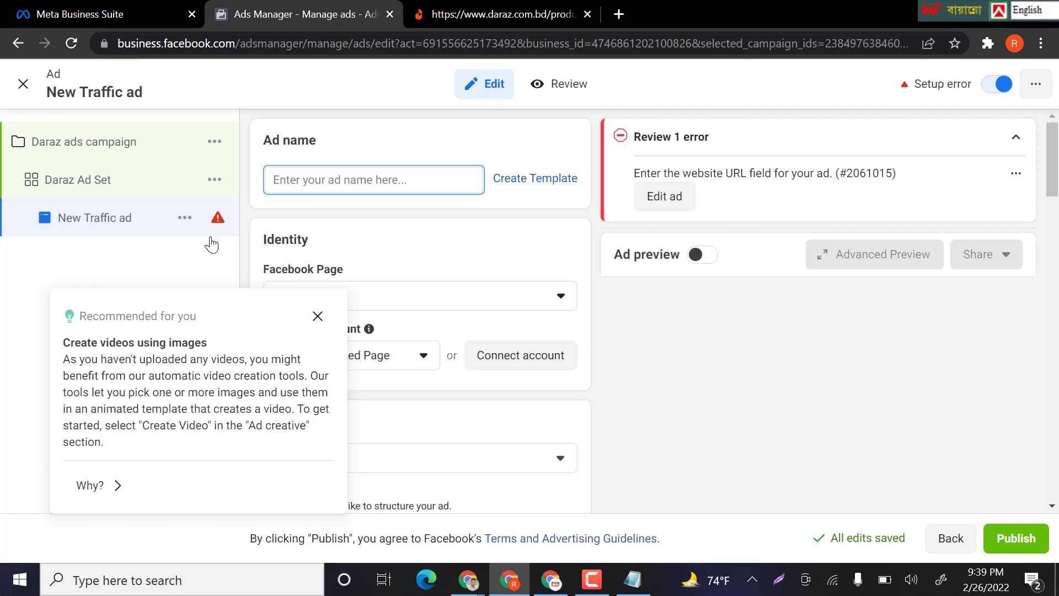
text(Daraz )
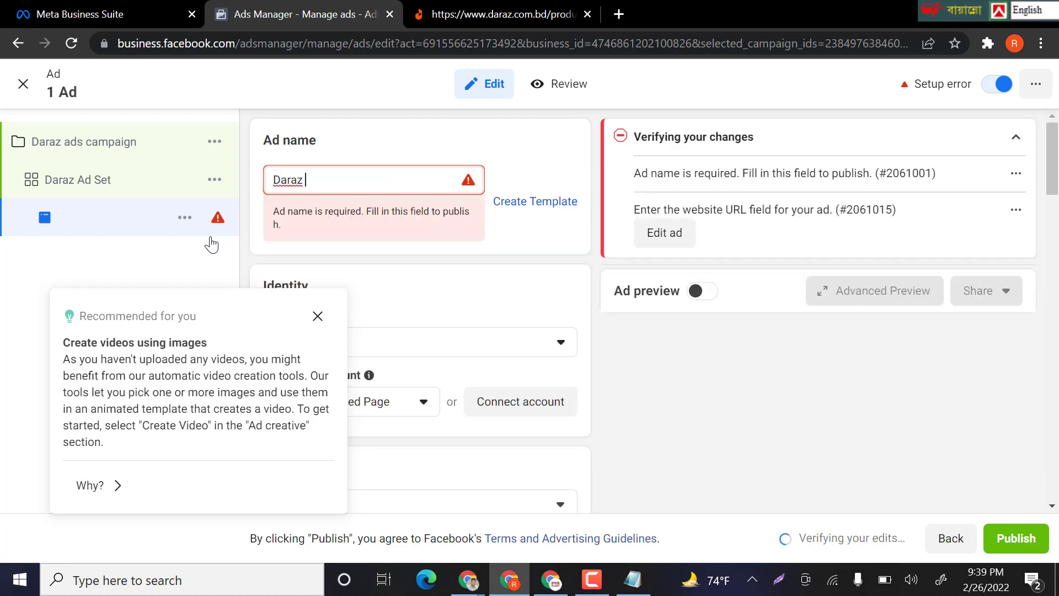
text(Ad)
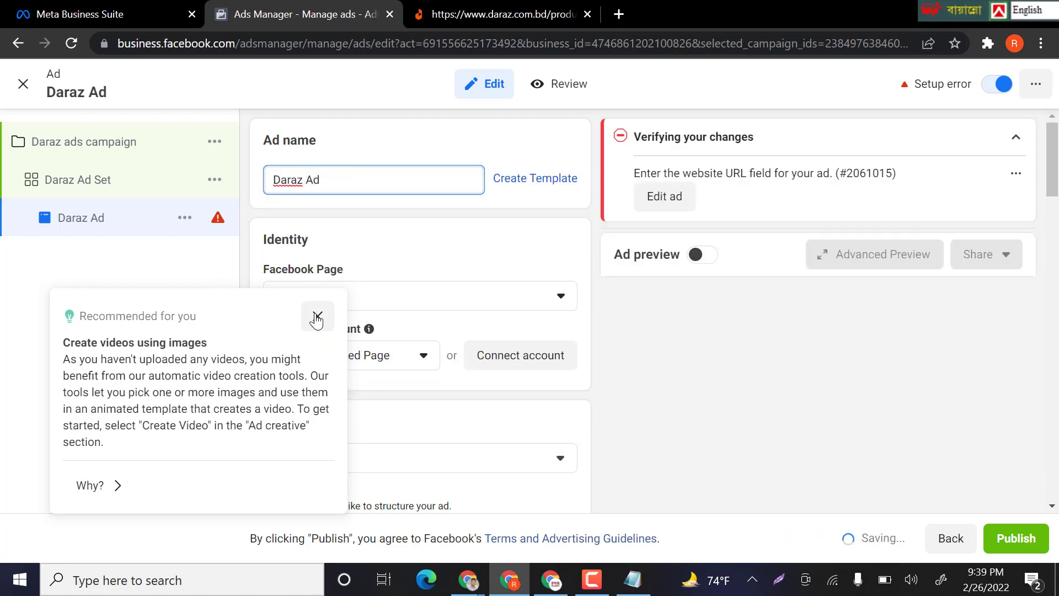
click(317, 316)
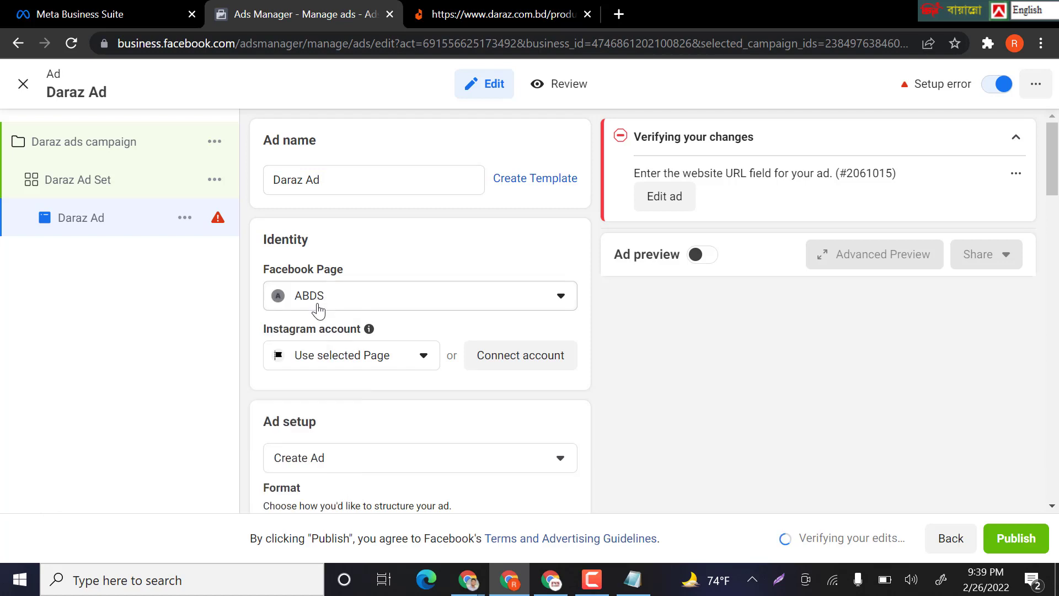
- Review the ad's identity settings, format choices and creative section
click(456, 307)
click(371, 419)
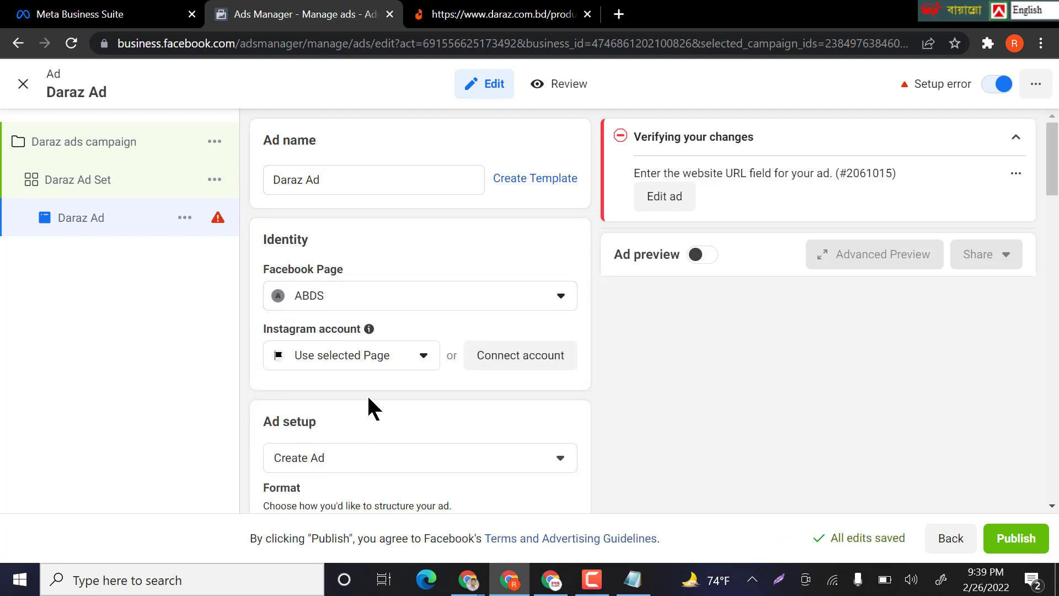
scroll(420, 341, down, 3)
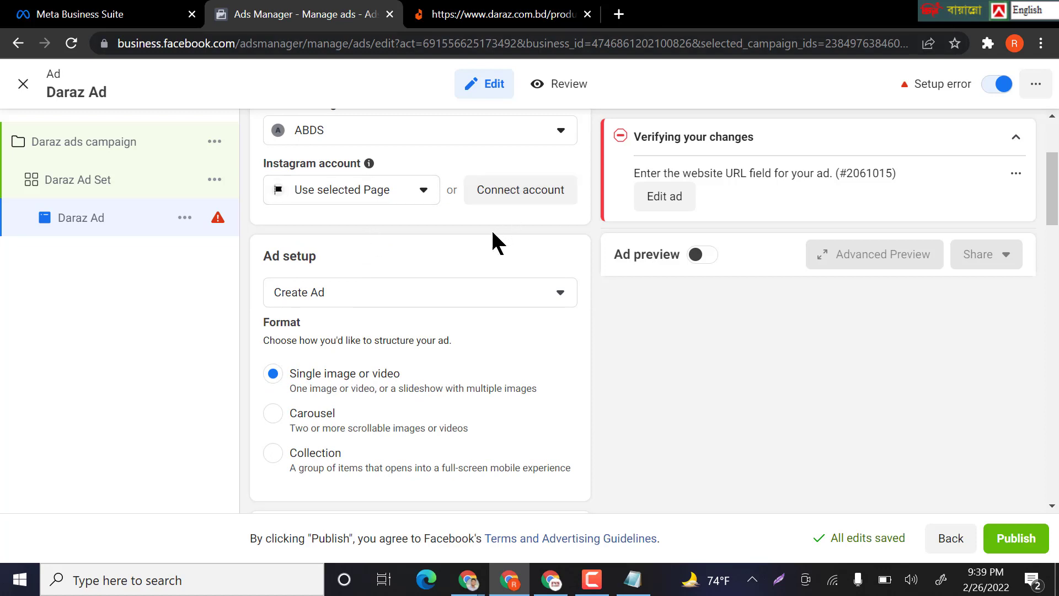
scroll(492, 256, down, 2)
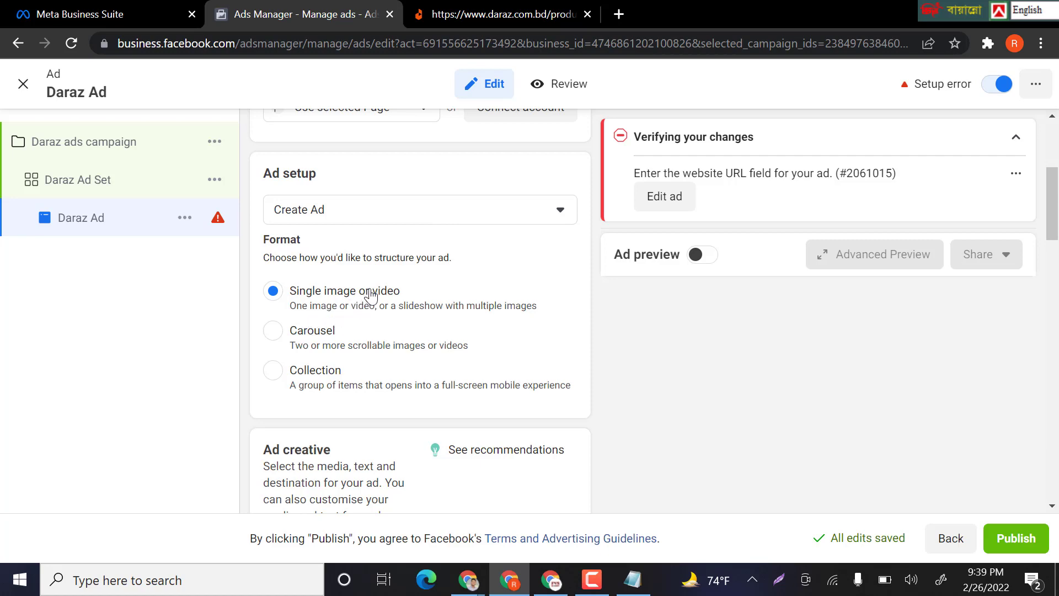
scroll(377, 296, down, 4)
scroll(376, 293, up, 3)
- Return to the Daraz Ad Set and read the explanation of dynamic creative, closing it without enabling the feature
click(141, 190)
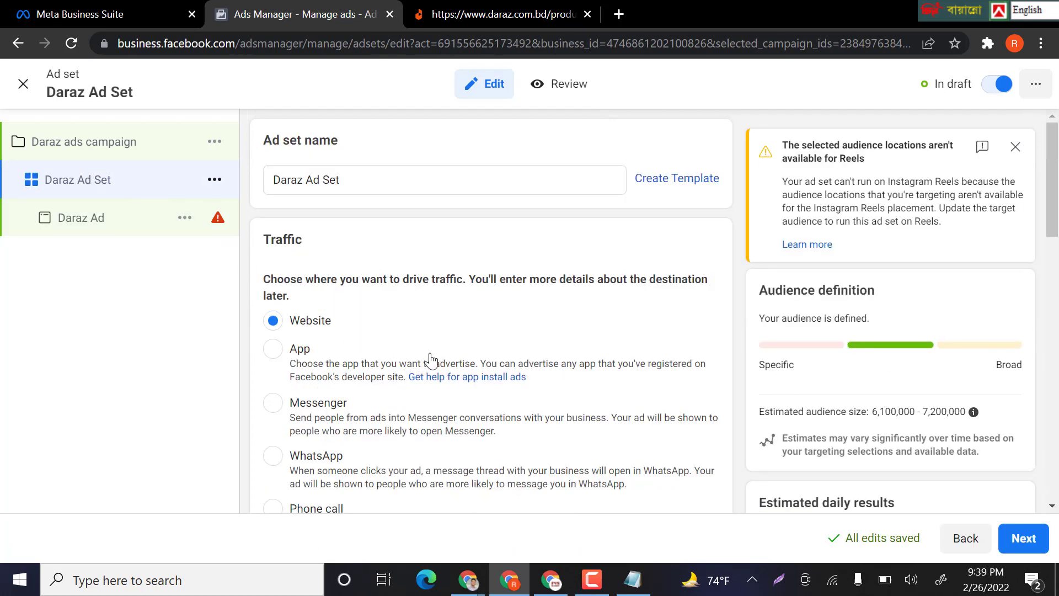
scroll(436, 342, down, 1)
scroll(436, 338, down, 3)
scroll(435, 331, down, 3)
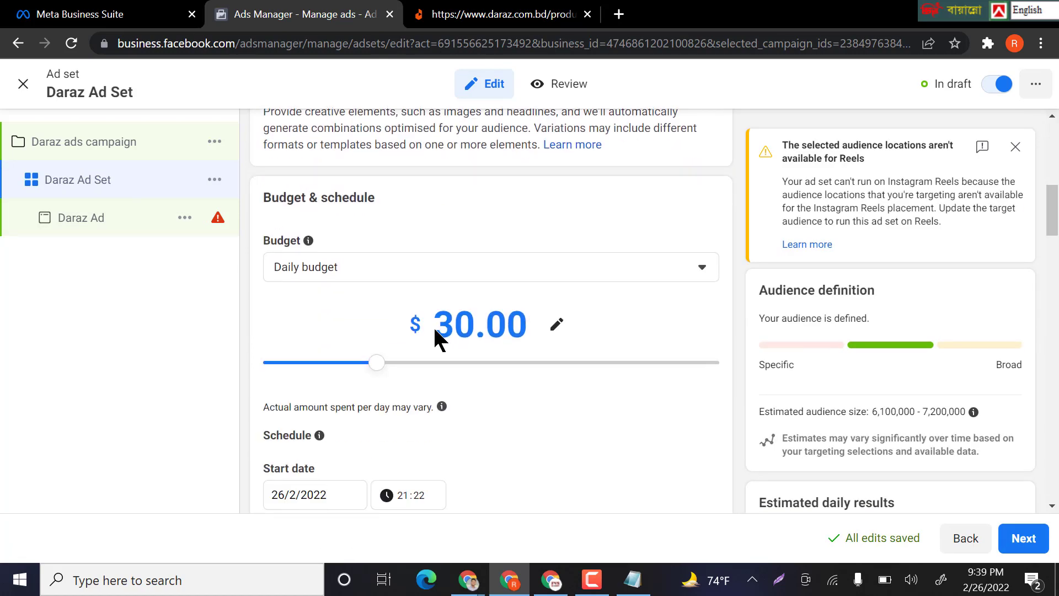
scroll(435, 333, up, 2)
click(706, 175)
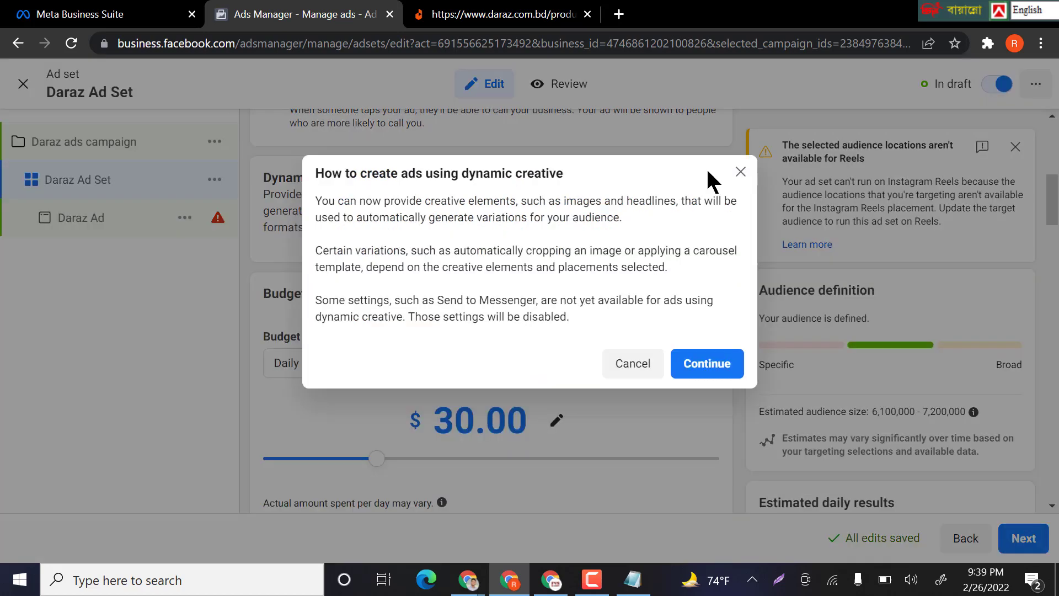
click(741, 172)
- Switch the ad set from automatic to manual placements
scroll(323, 343, down, 11)
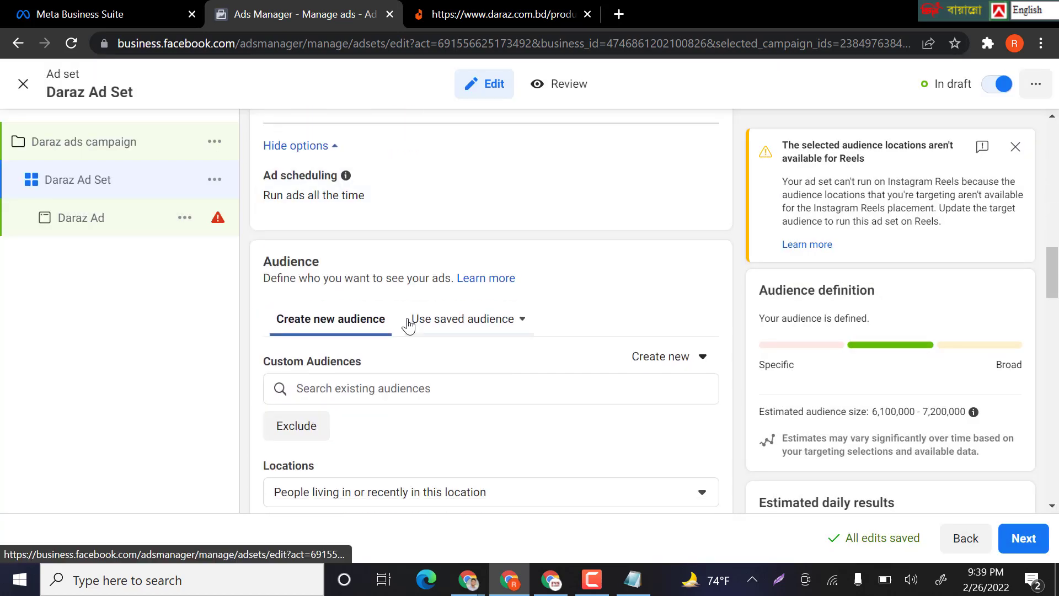
scroll(408, 318, down, 8)
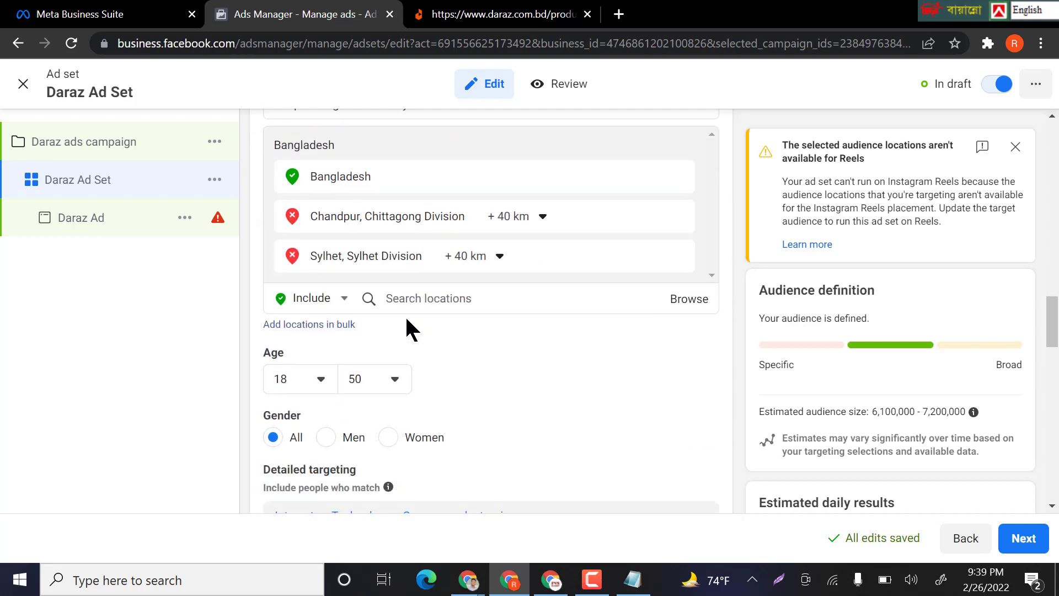
scroll(405, 319, down, 5)
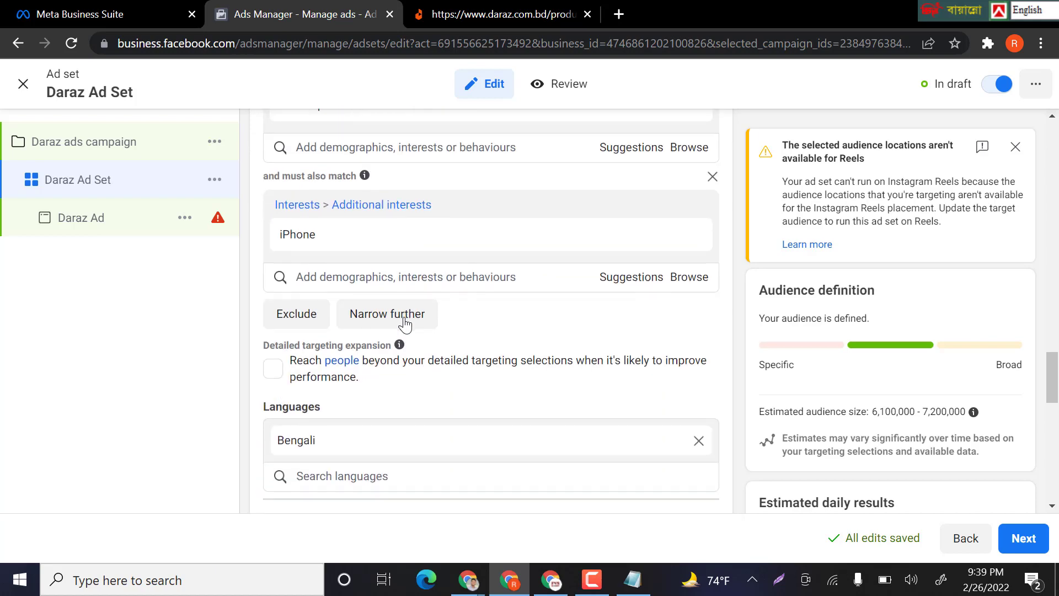
scroll(405, 320, down, 4)
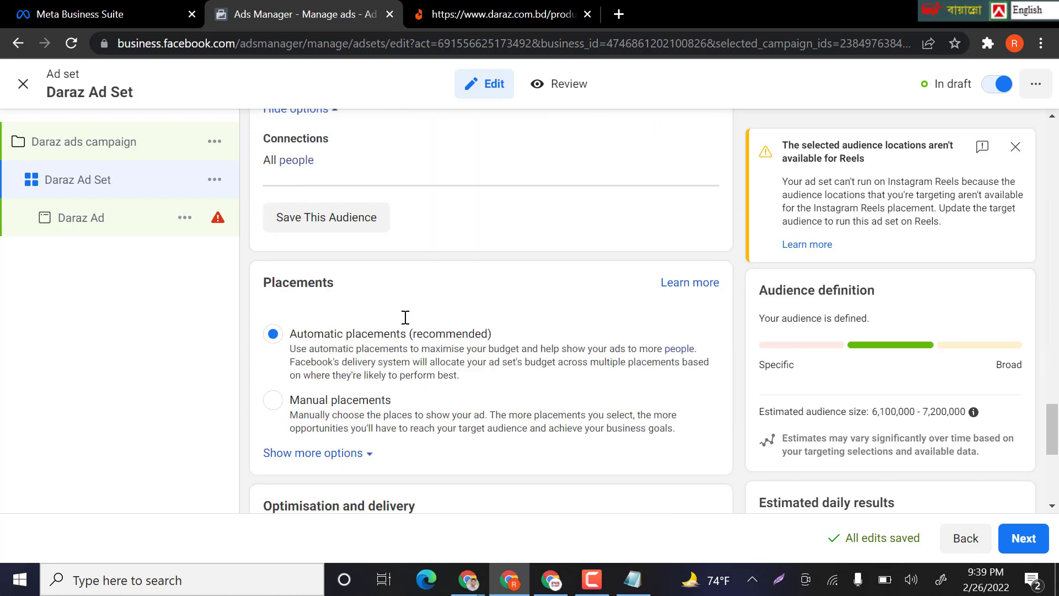
click(316, 405)
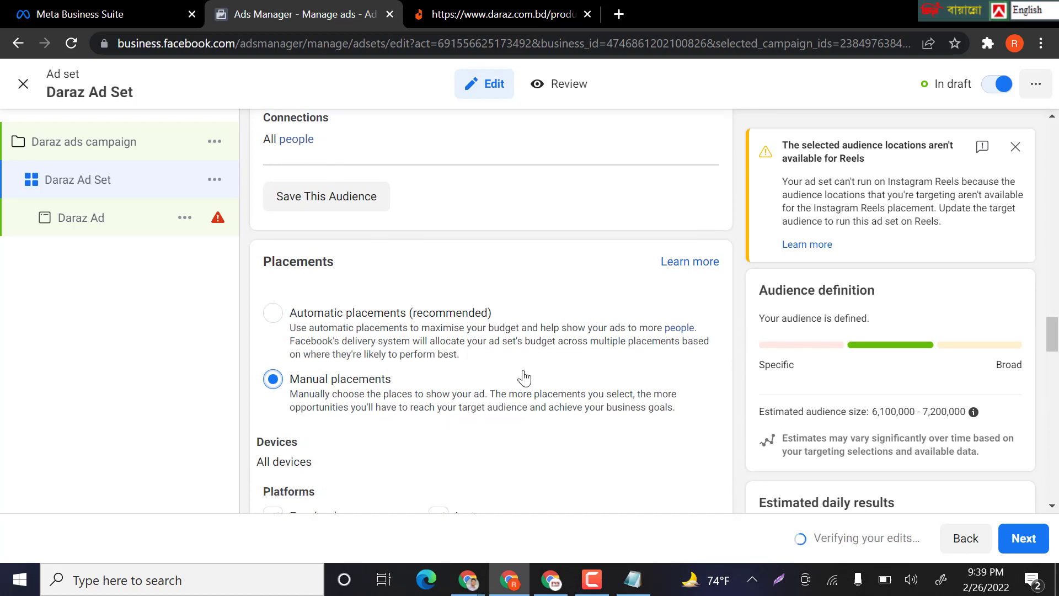
- Check the device choices, keep all devices, and exclude Messenger and Audience Network from the placement platforms
scroll(524, 378, down, 2)
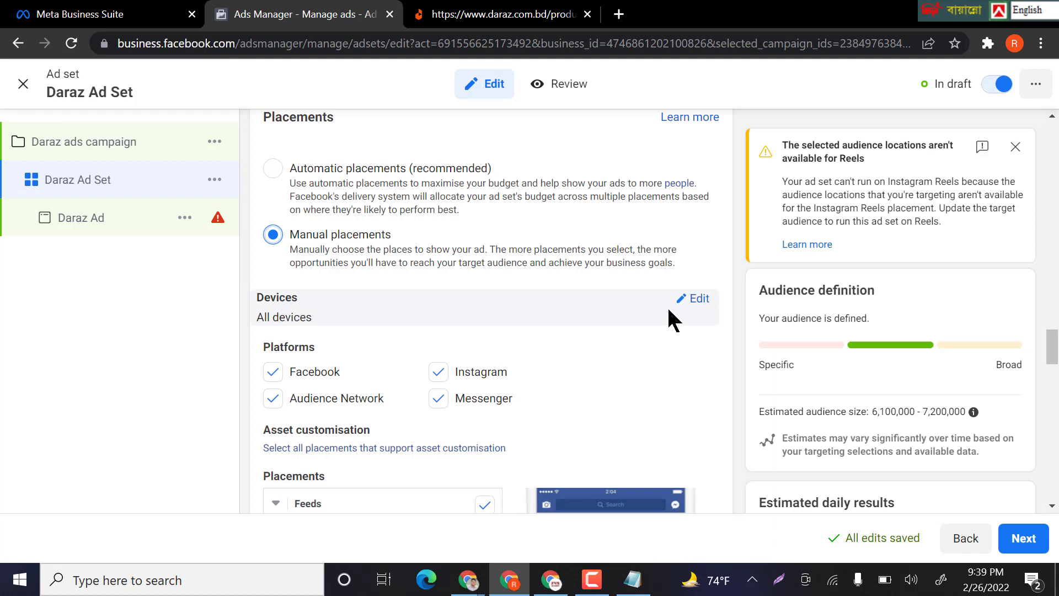
click(698, 299)
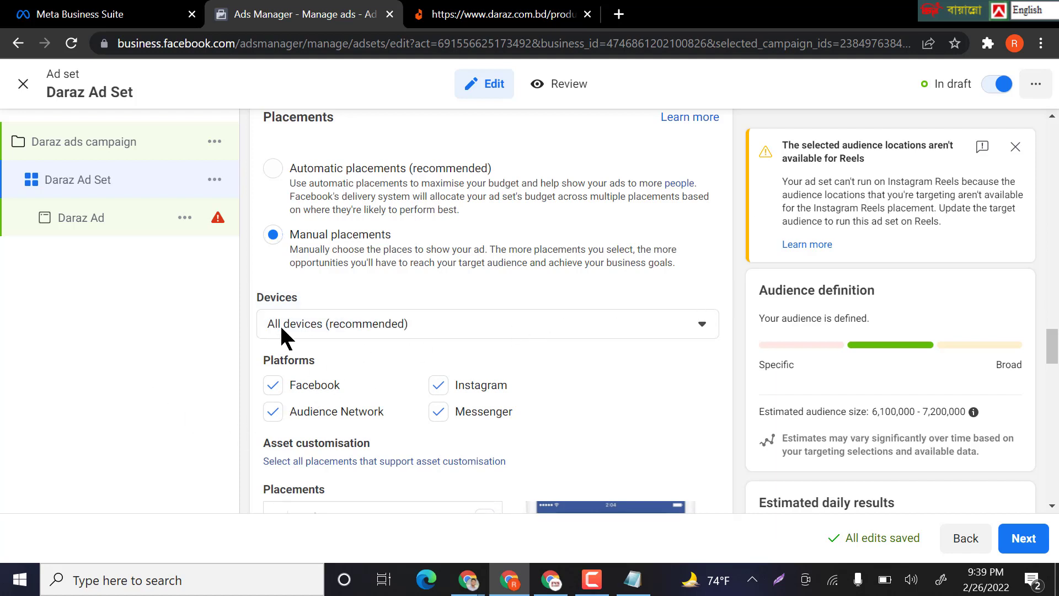
click(494, 326)
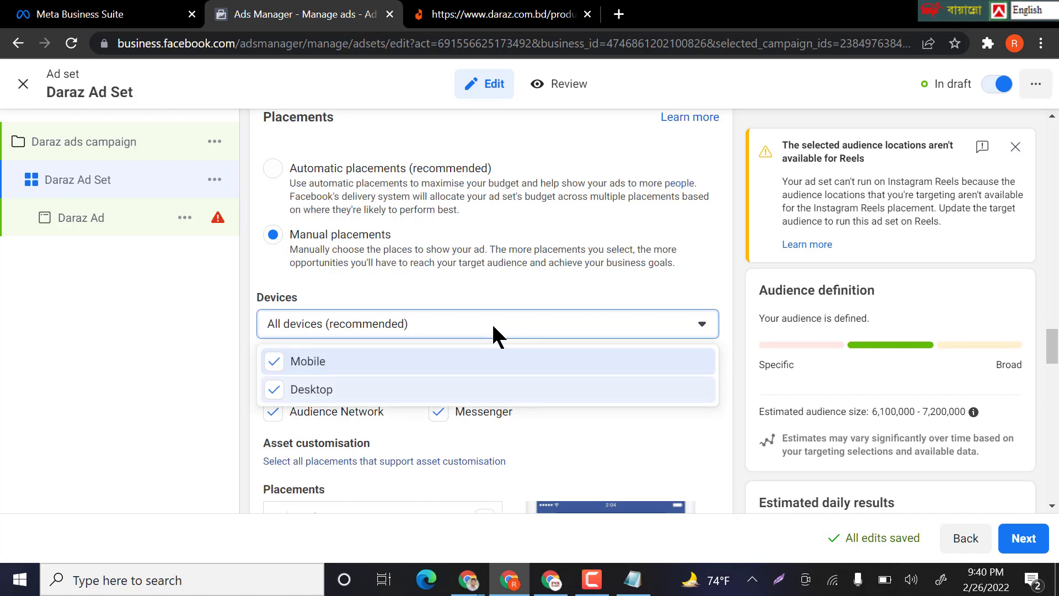
click(247, 300)
scroll(433, 392, down, 3)
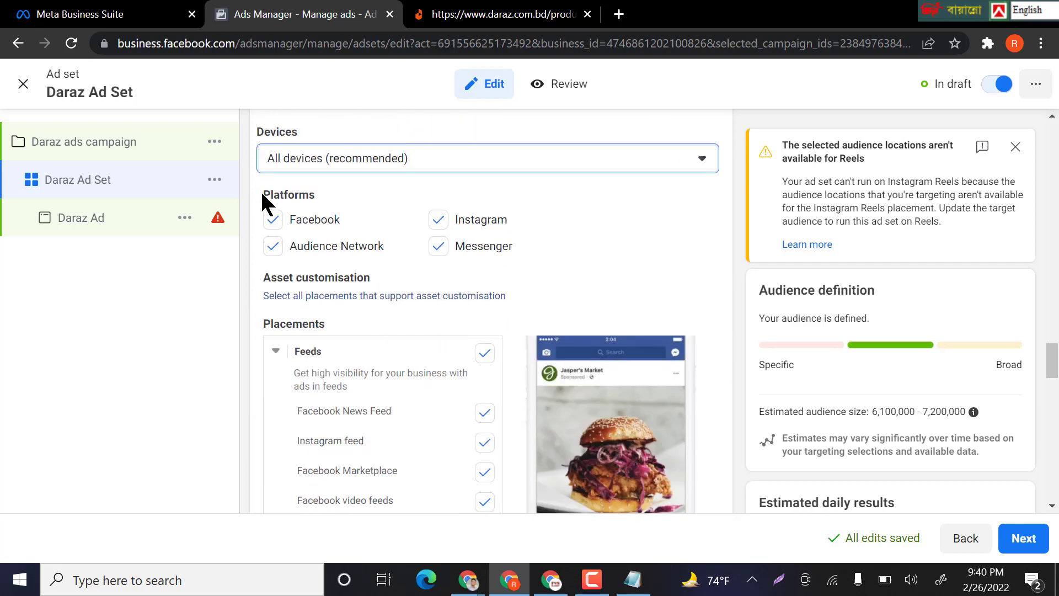
click(440, 248)
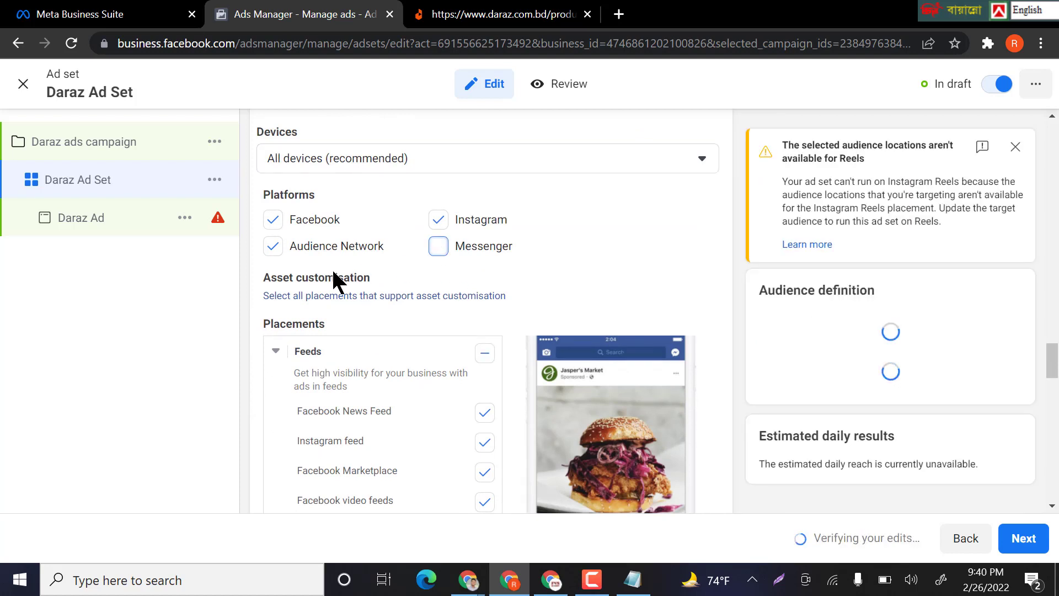
click(273, 251)
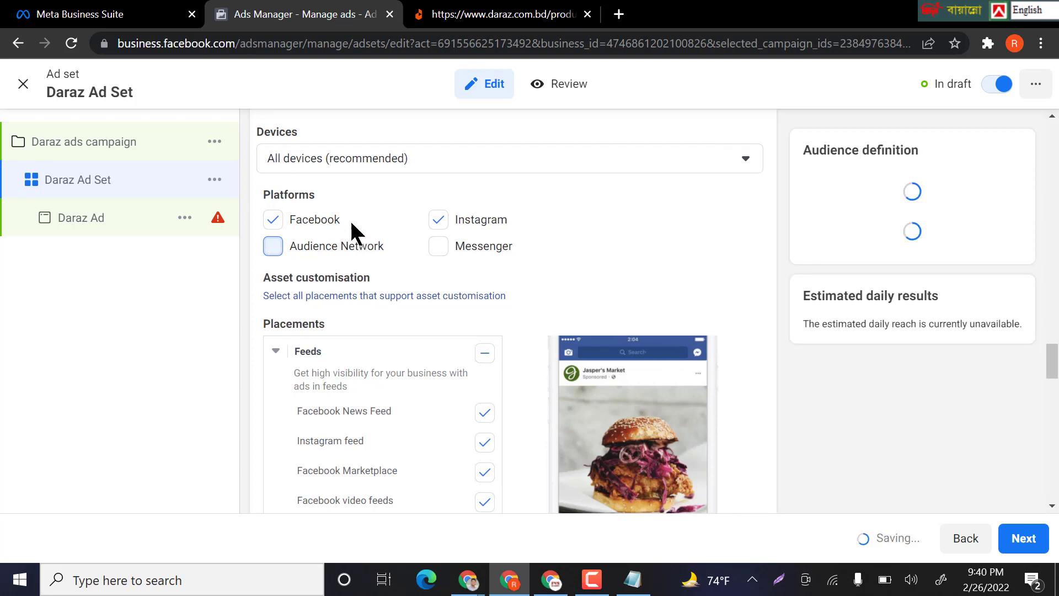
- Try deselecting the In-stream, Reels overlay and Search placements, and restore all Facebook placements
scroll(519, 309, down, 4)
scroll(526, 318, down, 5)
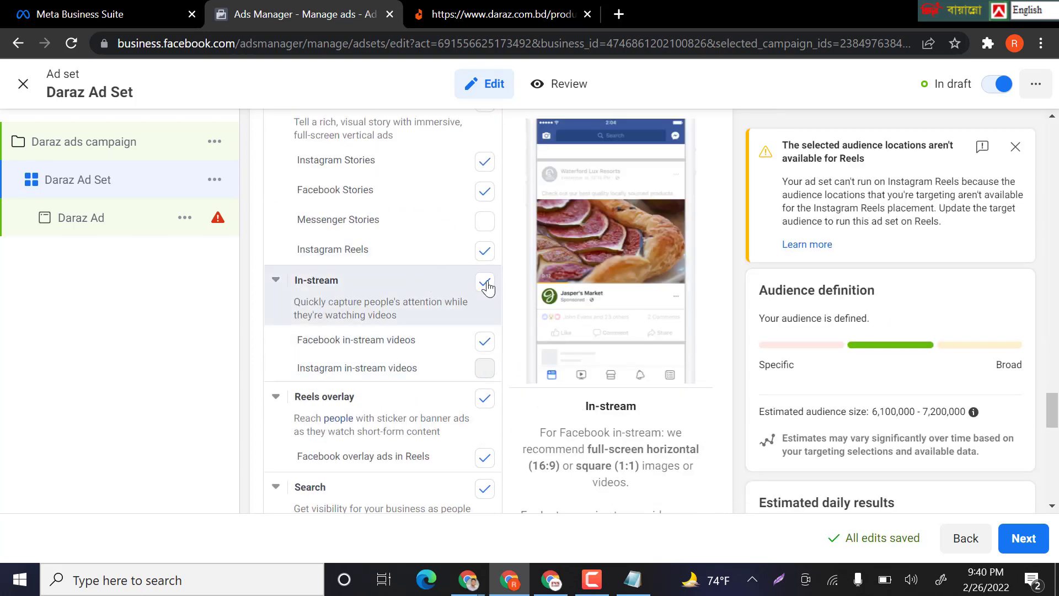
click(484, 283)
scroll(426, 317, down, 3)
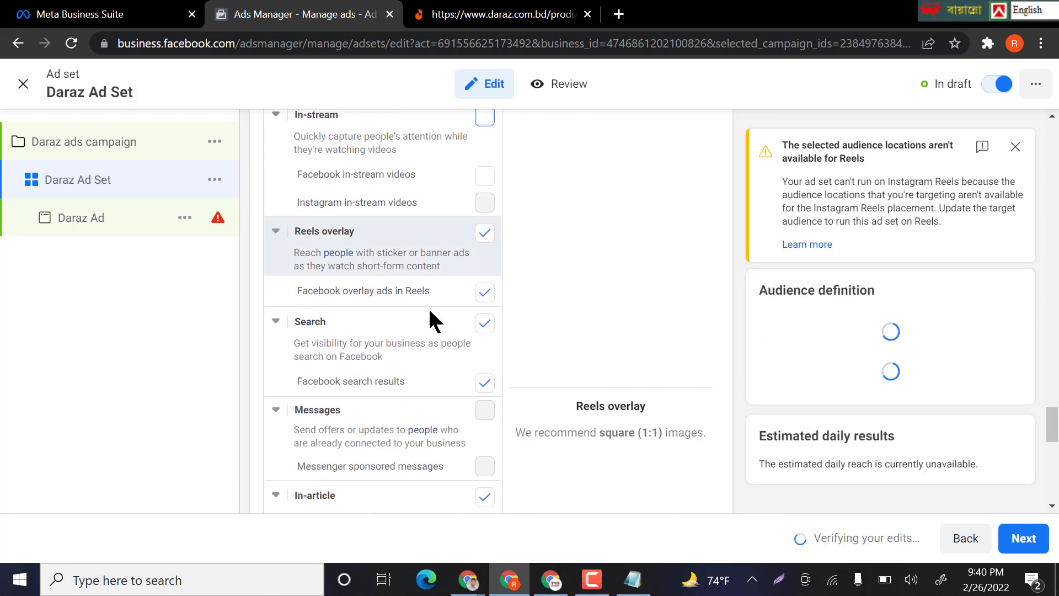
click(487, 239)
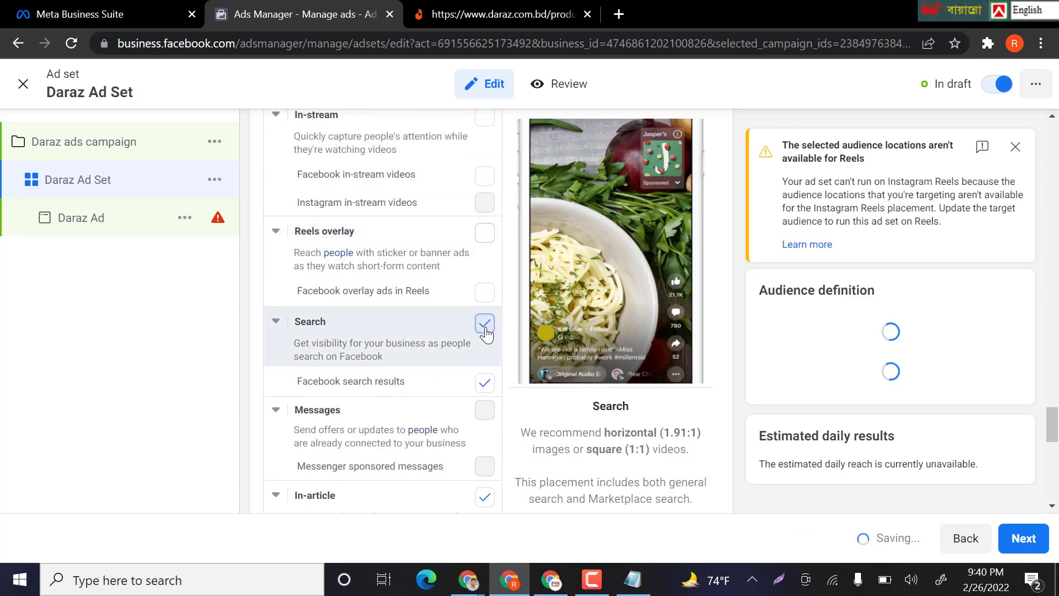
click(485, 324)
scroll(433, 381, down, 3)
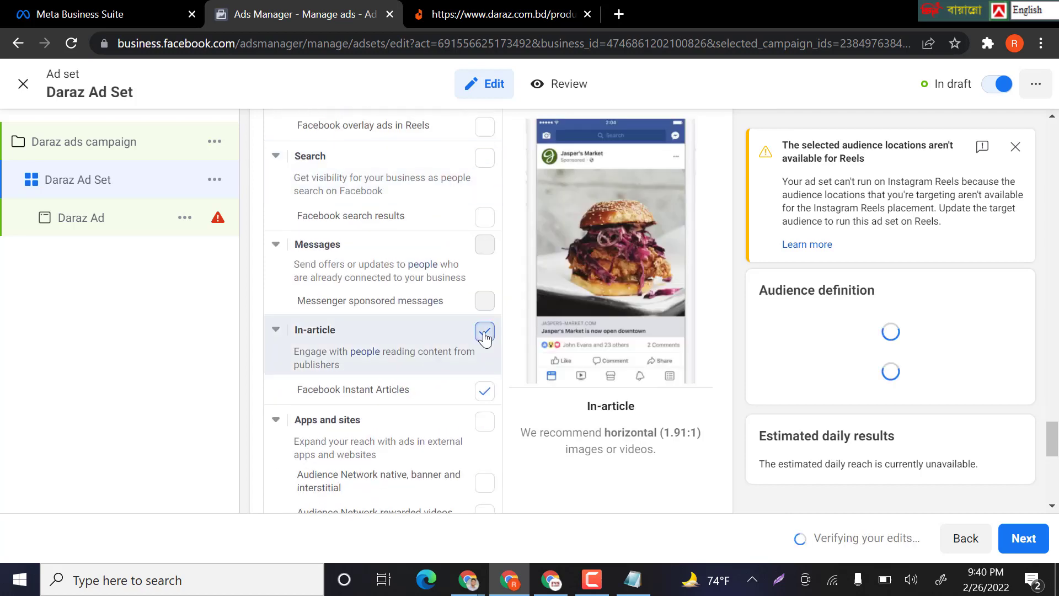
scroll(407, 353, up, 15)
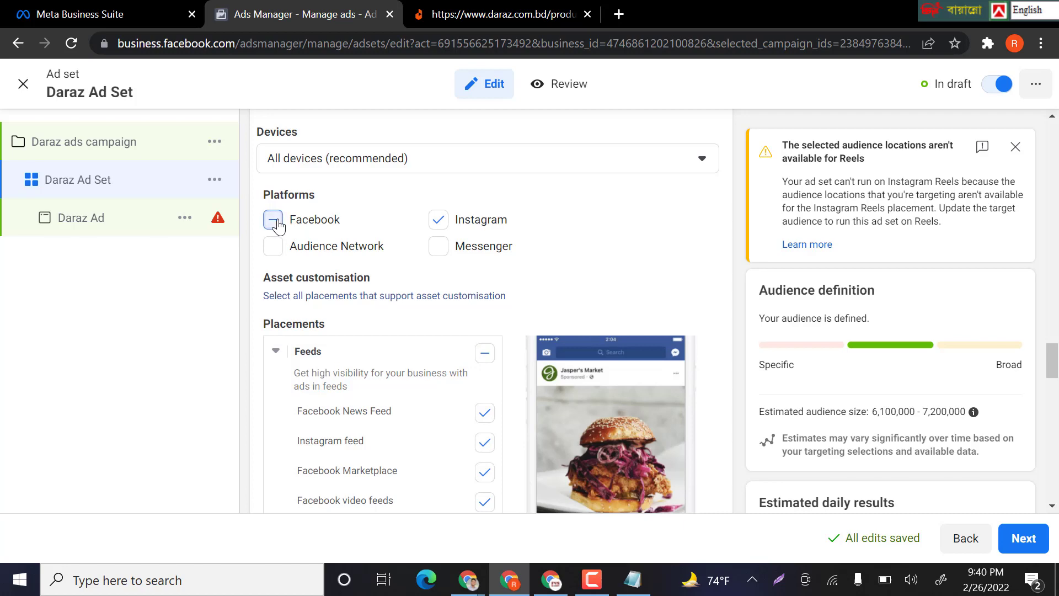
click(301, 226)
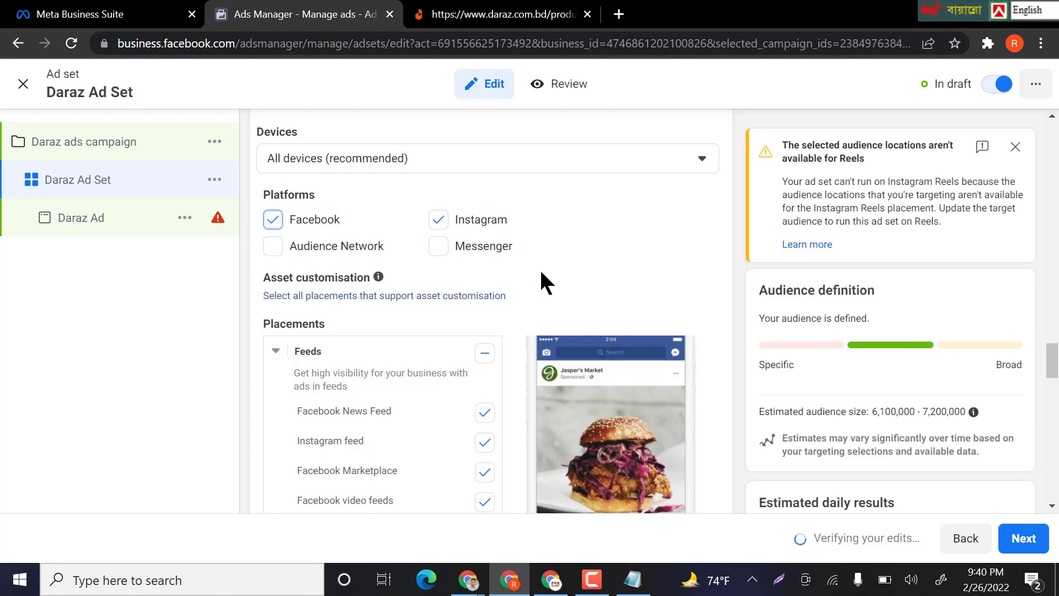
- Continue to the Daraz Ad, keep the single image or video format, and start adding an image to its creative
scroll(631, 353, down, 20)
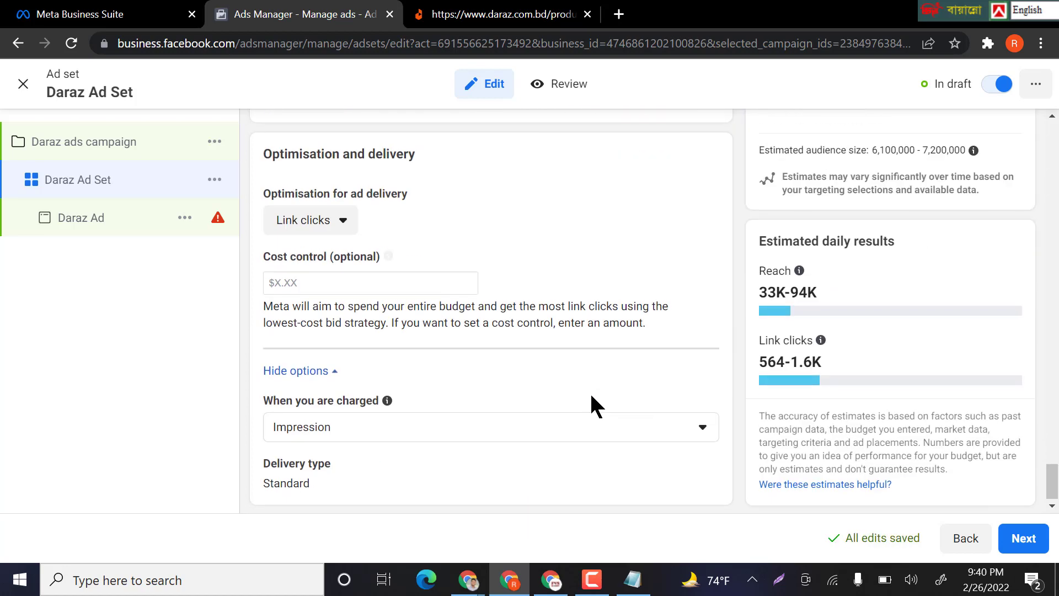
click(1015, 543)
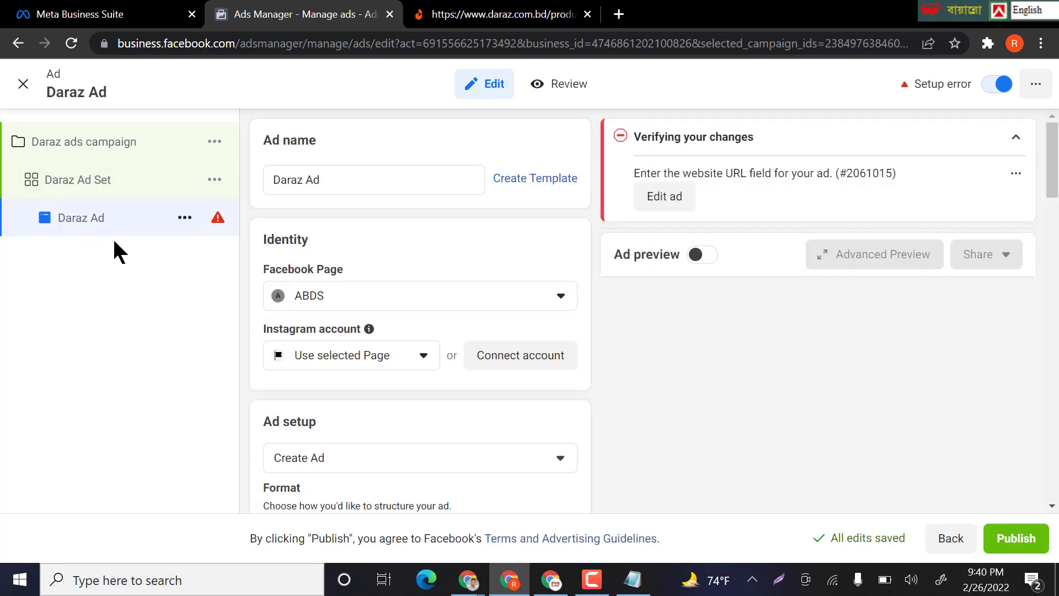
scroll(465, 359, down, 5)
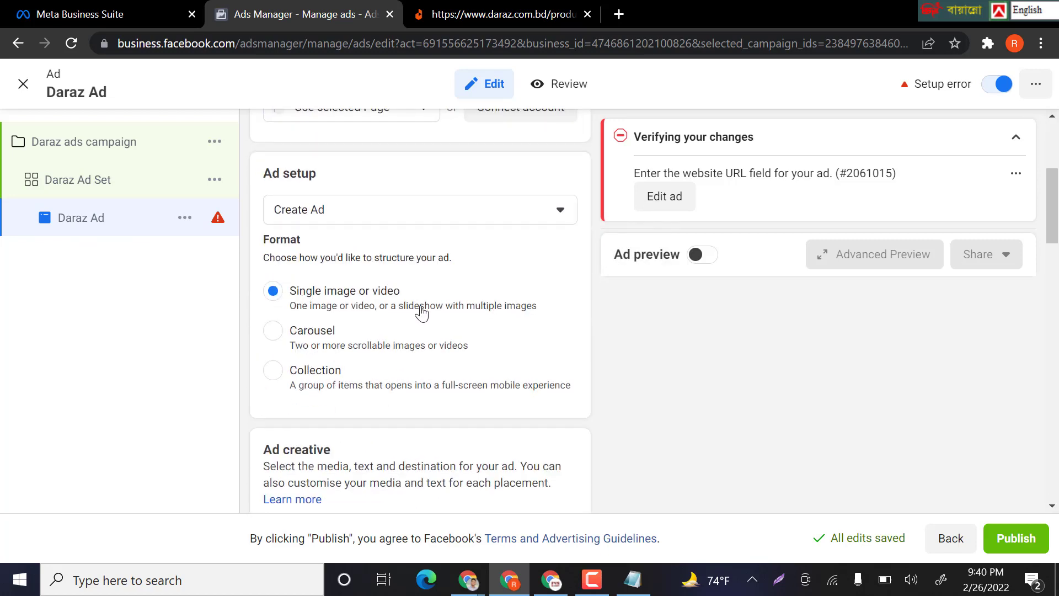
scroll(422, 309, down, 2)
scroll(341, 338, down, 2)
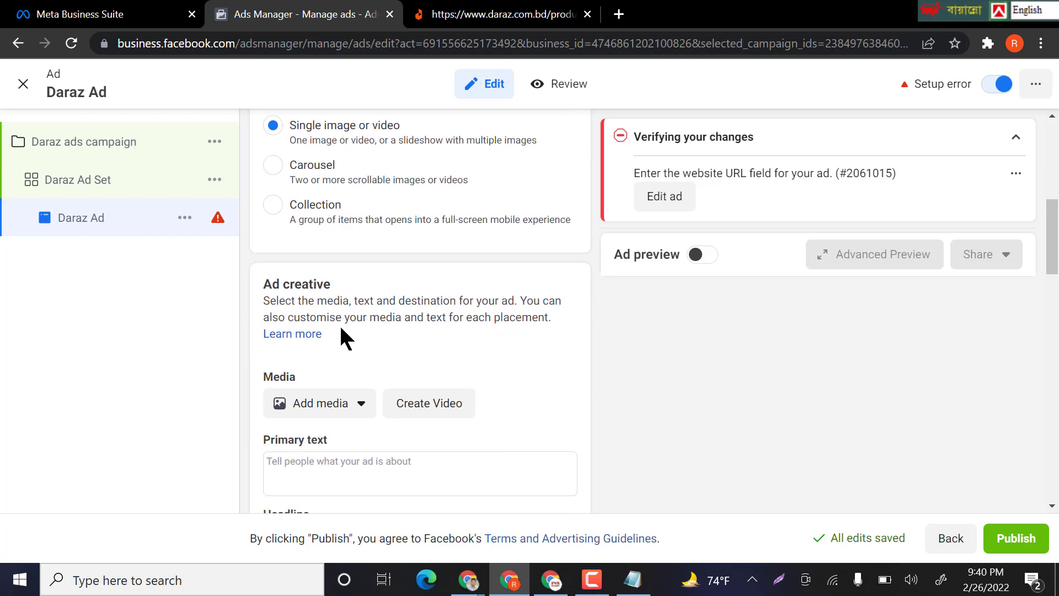
click(368, 413)
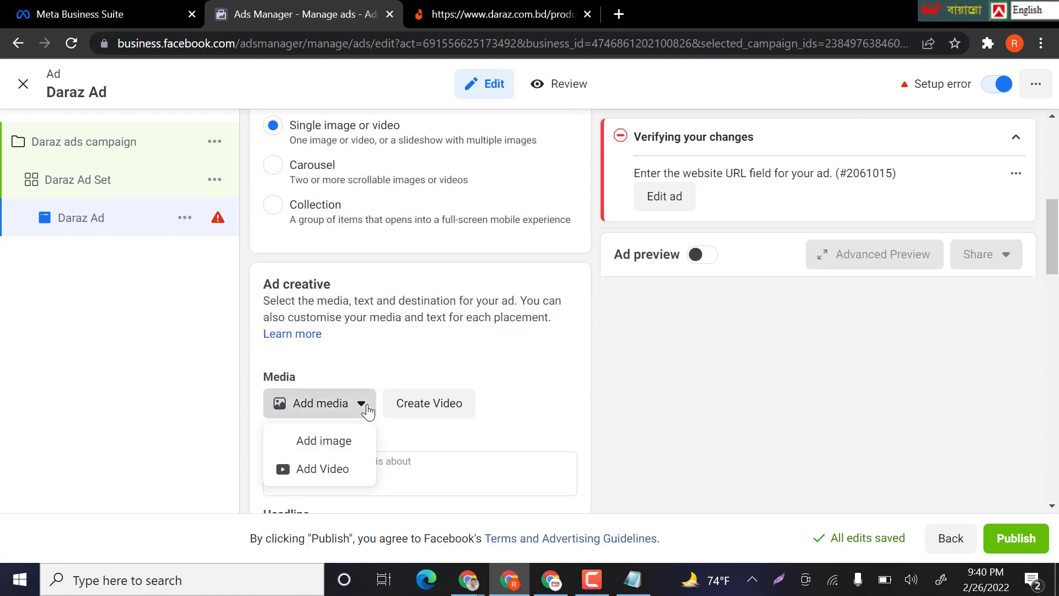
click(339, 445)
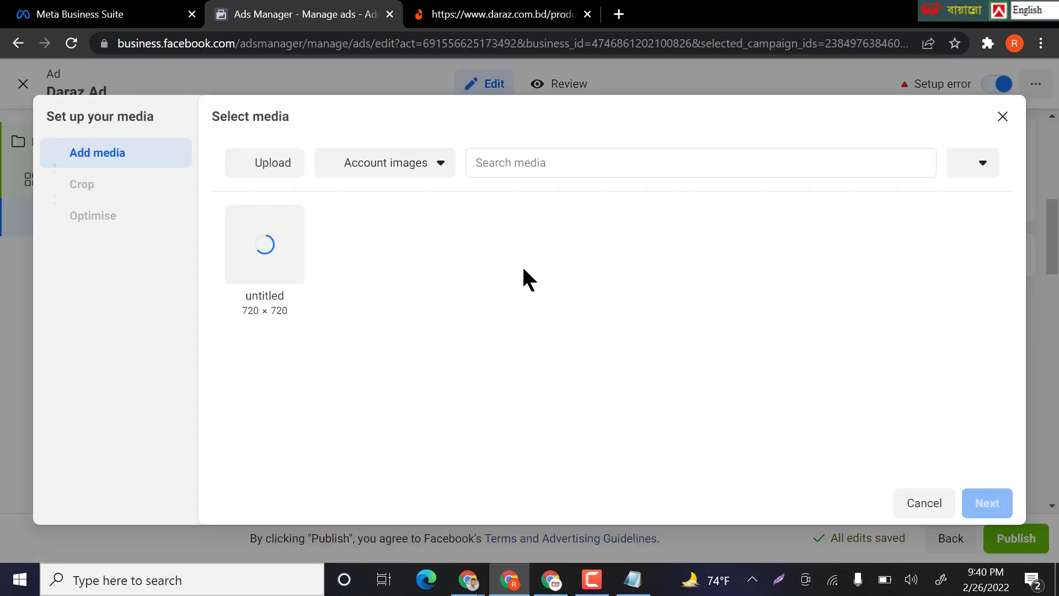
- Check the product photo on the Daraz iPhone 13 Pro page, and start a search for "iphone" in a new browser tab
click(491, 12)
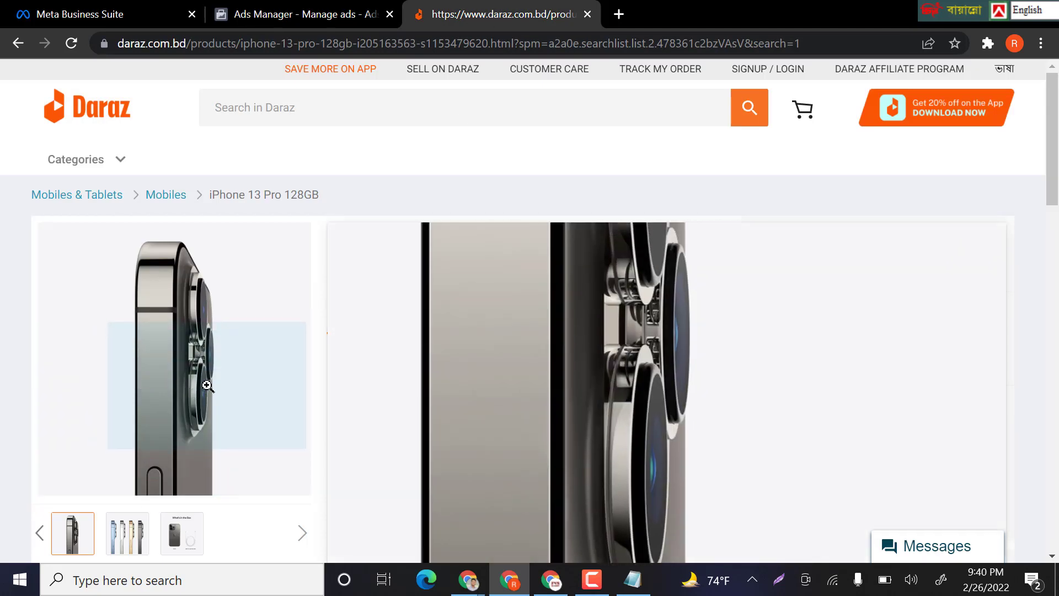
scroll(284, 362, down, 3)
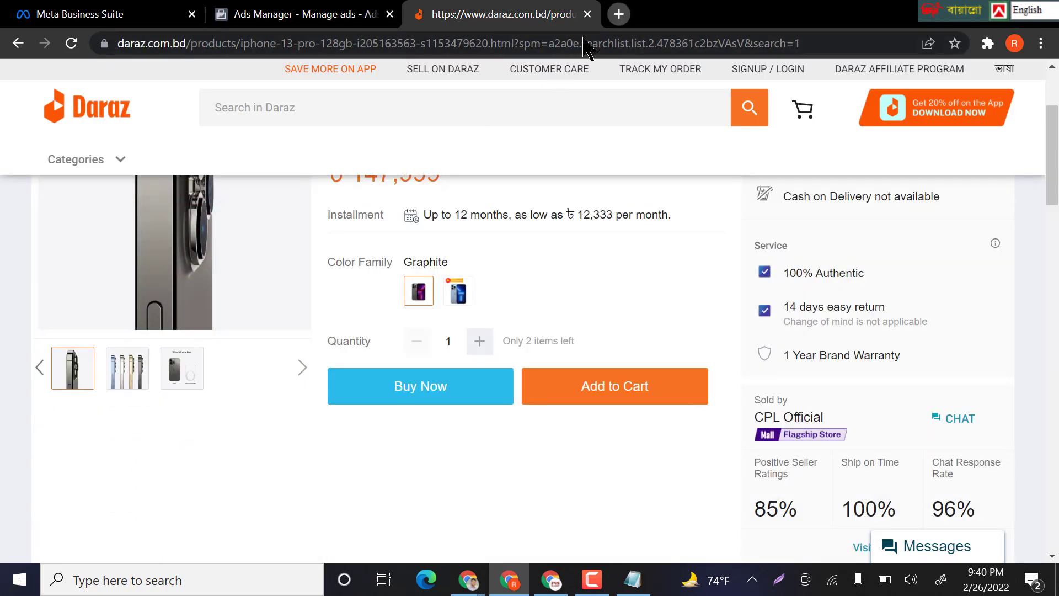
key(ctrl+t)
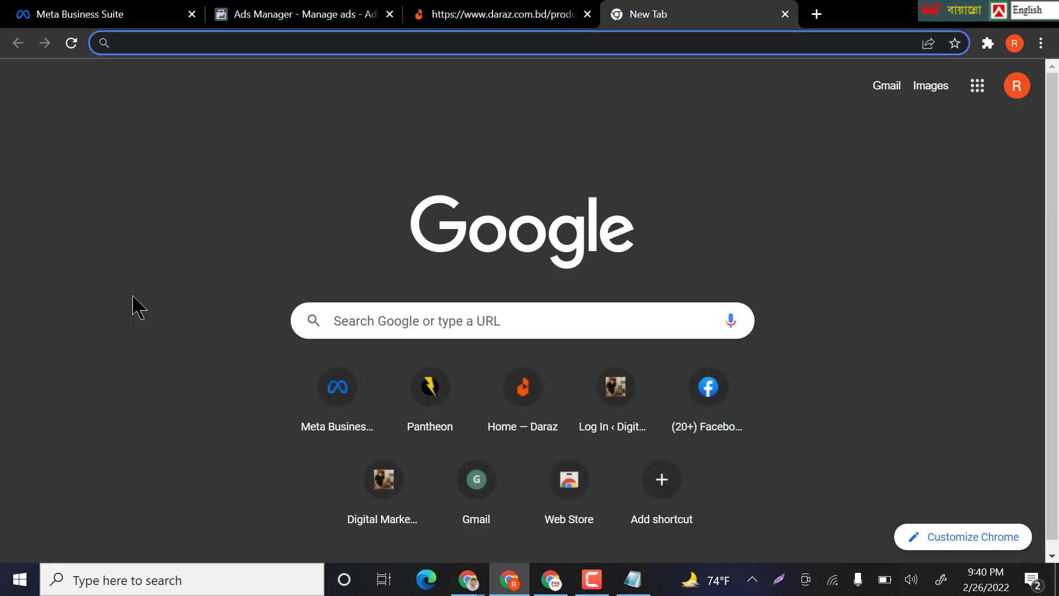
text(iphone)
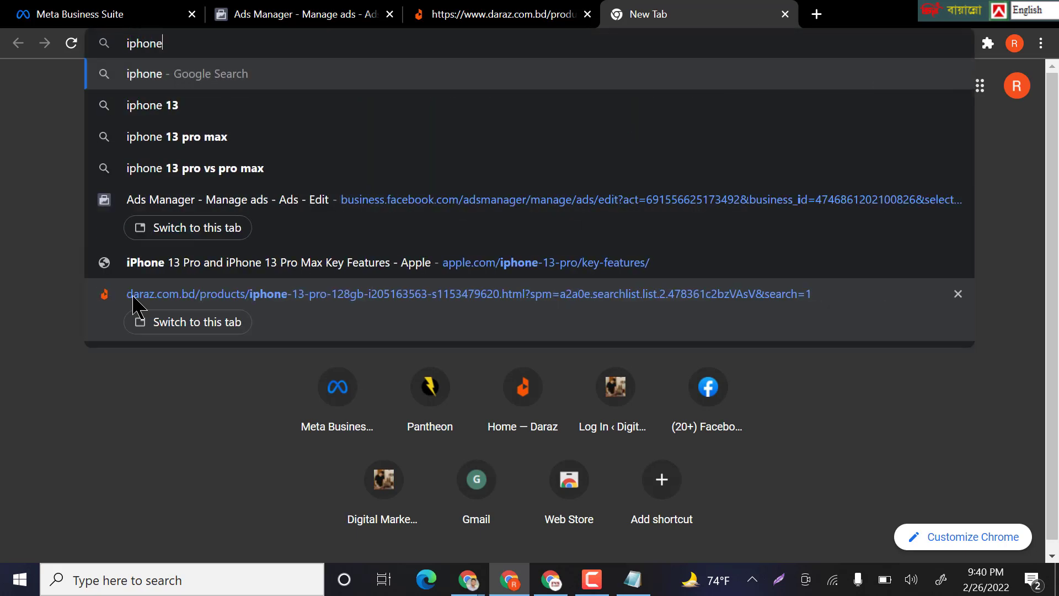
- Inspect the main product photo on the Daraz iPhone 13 Pro page to locate its image element in the page code
click(496, 14)
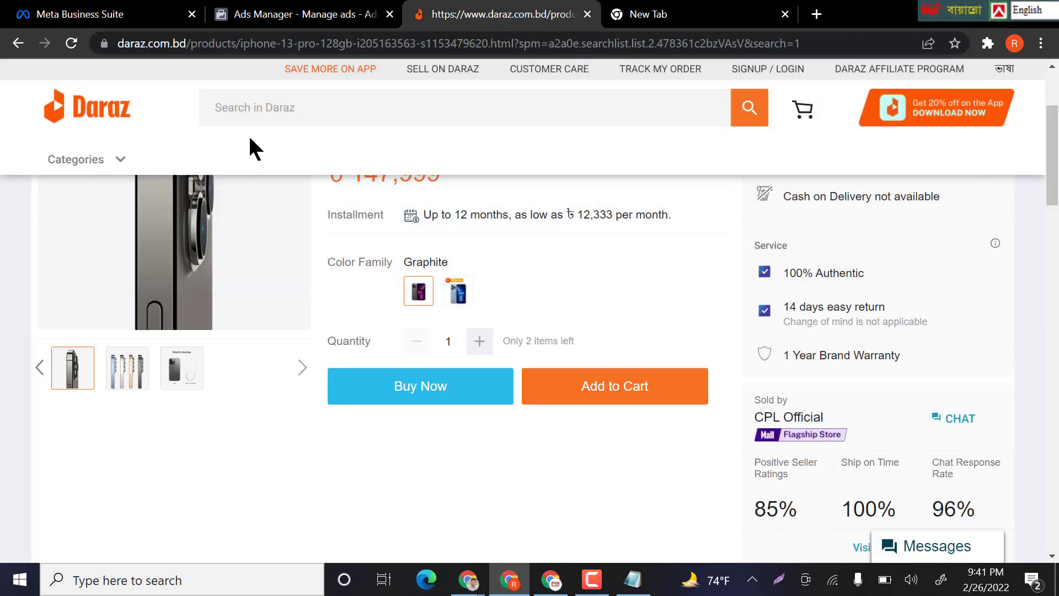
scroll(253, 290, up, 3)
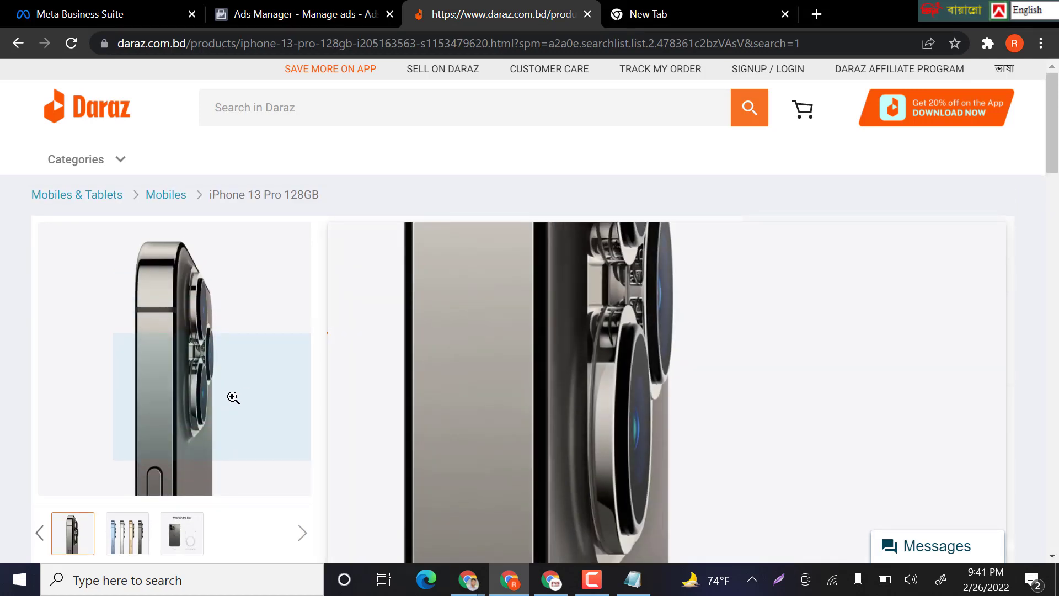
right_click(227, 354)
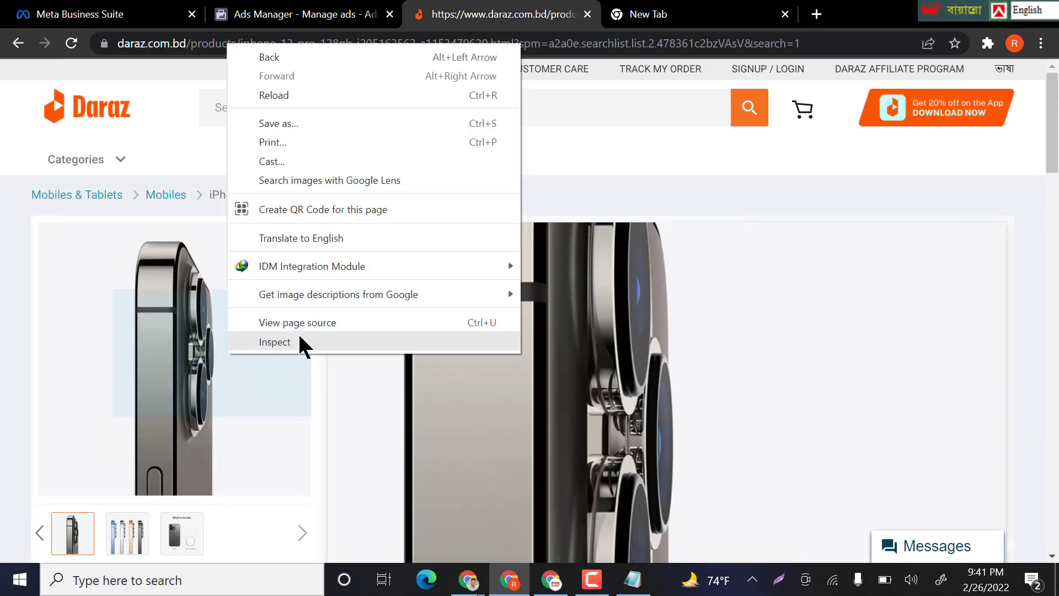
click(300, 342)
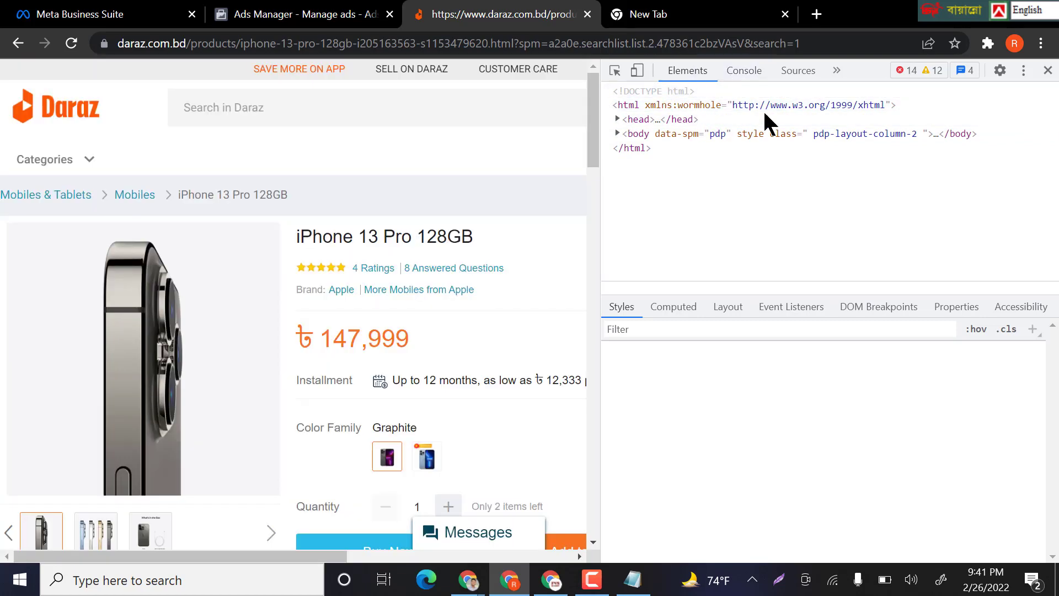
click(793, 72)
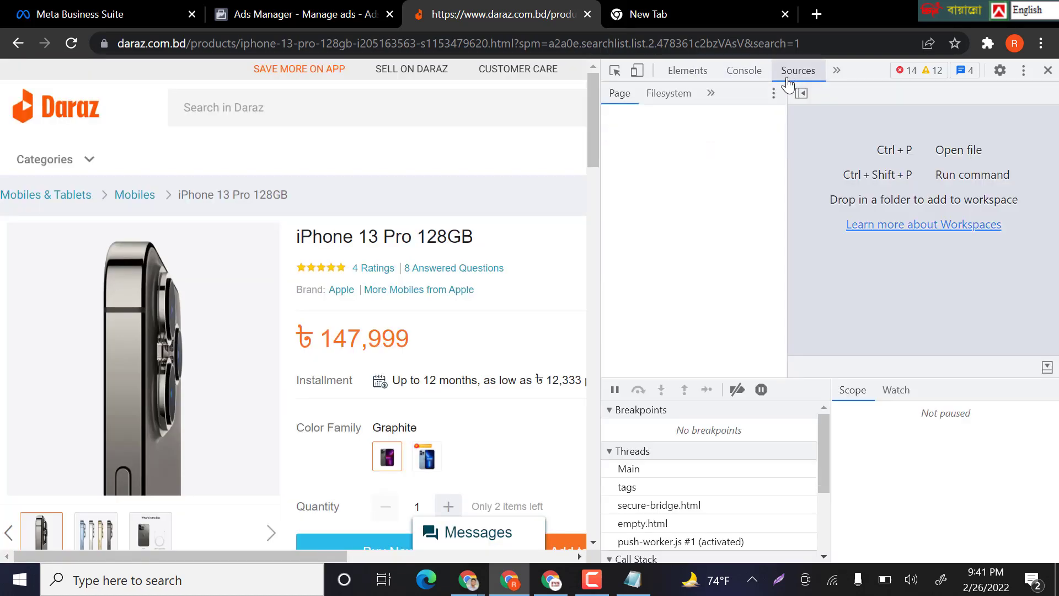
click(688, 72)
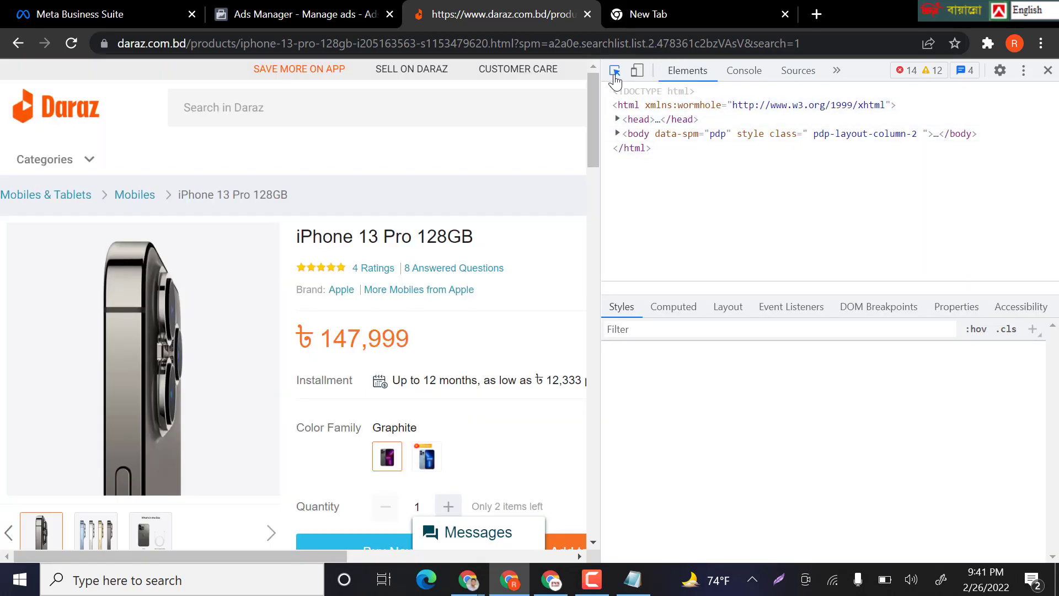
click(203, 334)
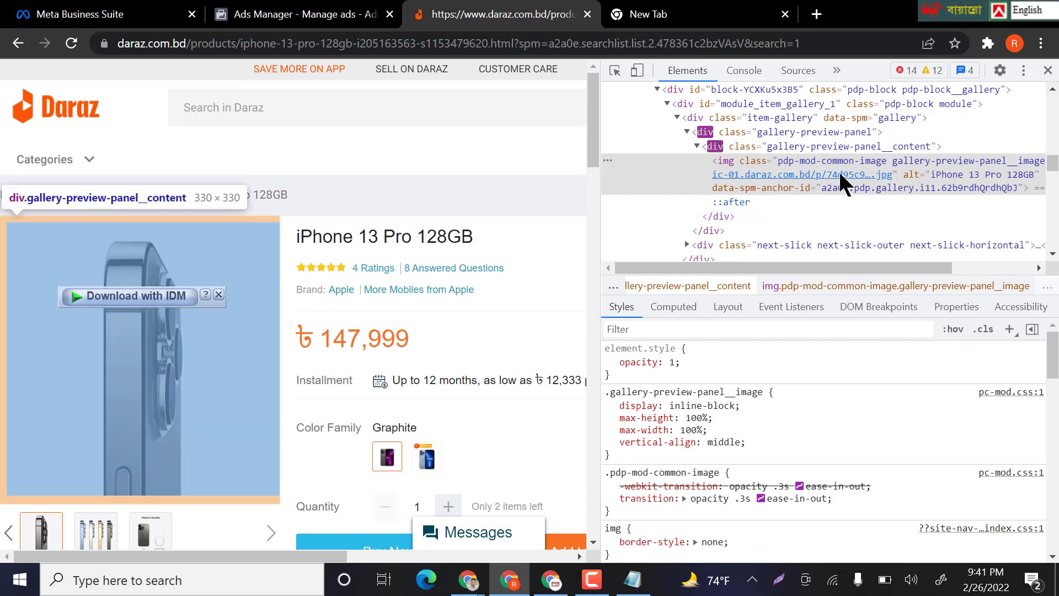
- Try to copy the product photo's link from the inspected img element and put it in the new tab's address
mouse_move(828, 175)
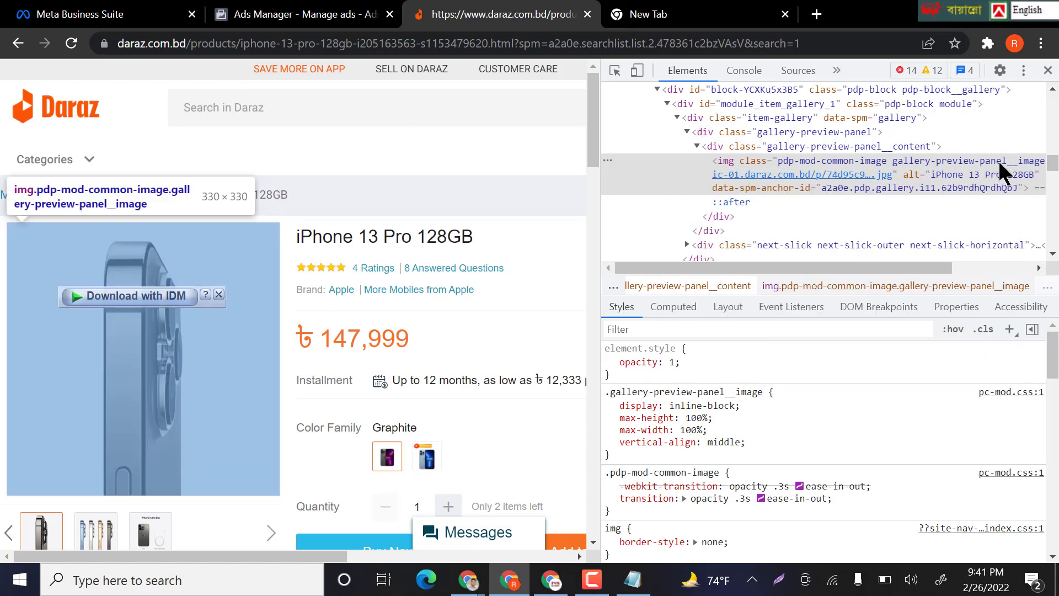
right_click(825, 179)
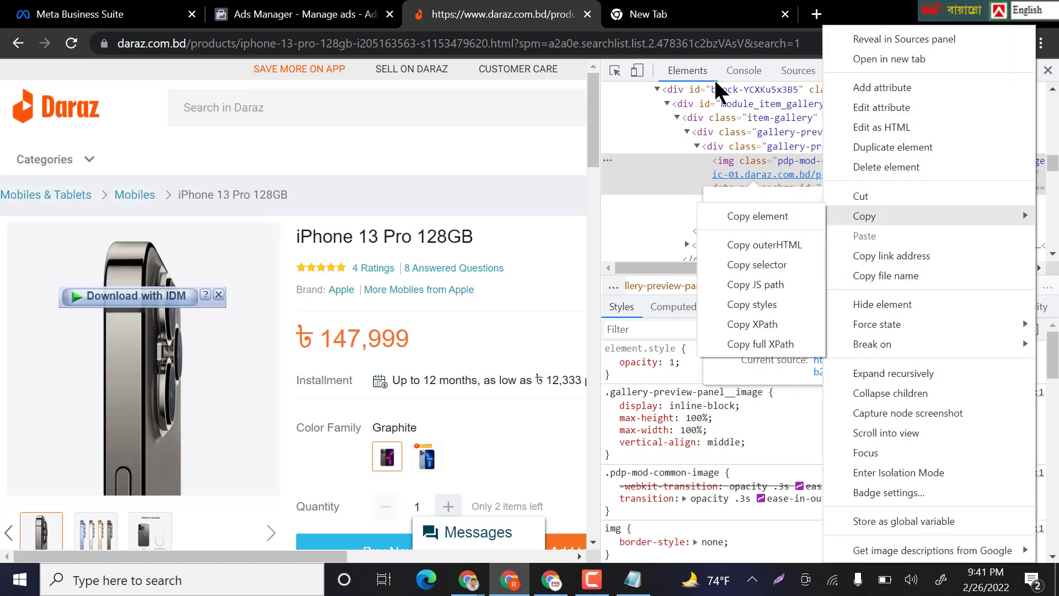
click(645, 14)
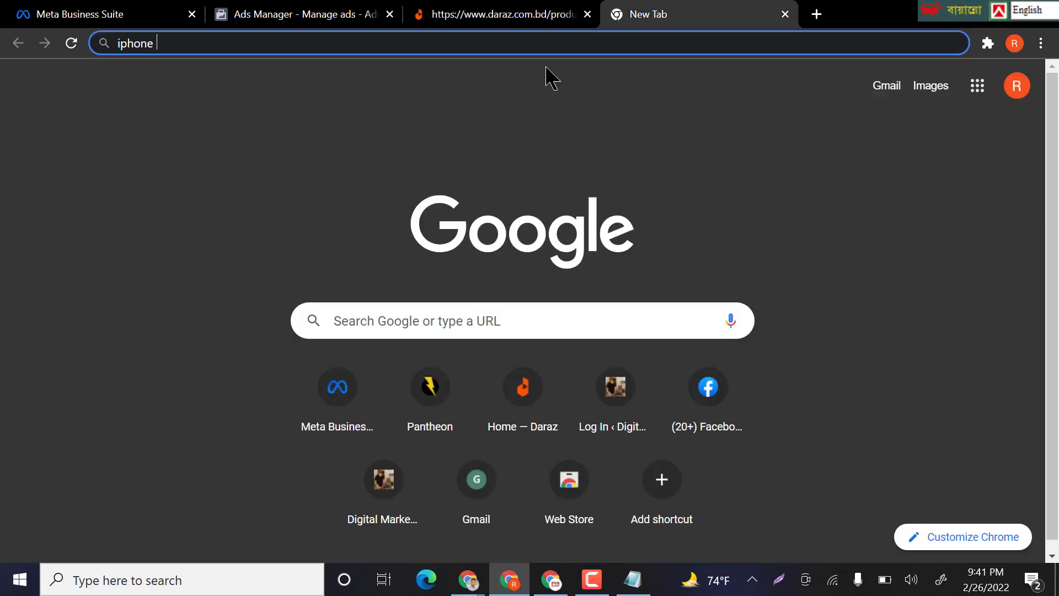
key(BackSpace)
key(BackSpace)
key(BackSpace)
key(BackSpace)
key(BackSpace)
key(BackSpace)
text(6,200,000 - 7,300,000)
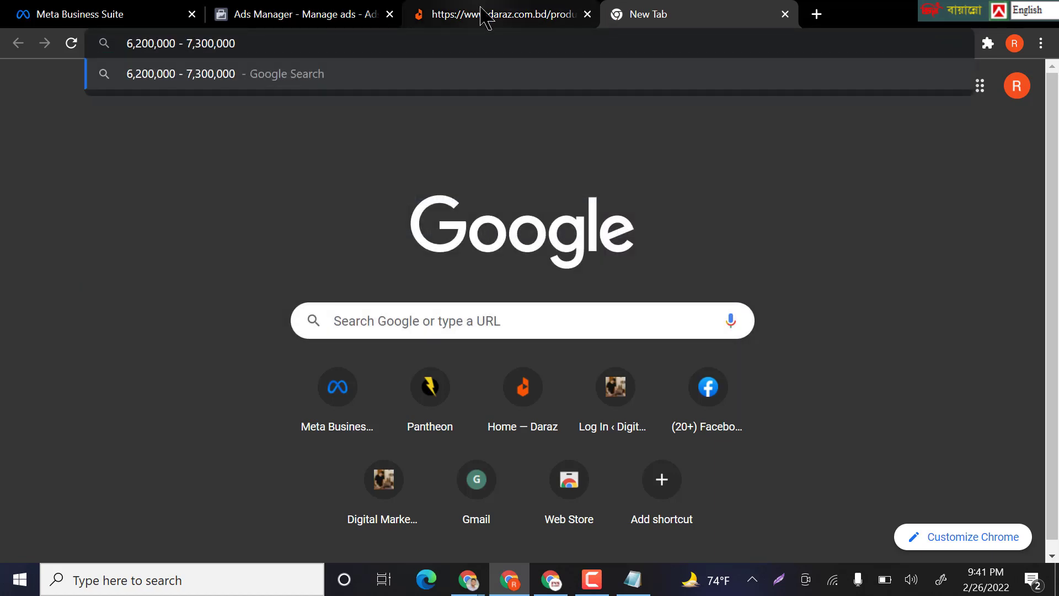
- Try to take the product photo's current source link from its preview details and put it in the new tab's address
click(594, 8)
mouse_move(855, 172)
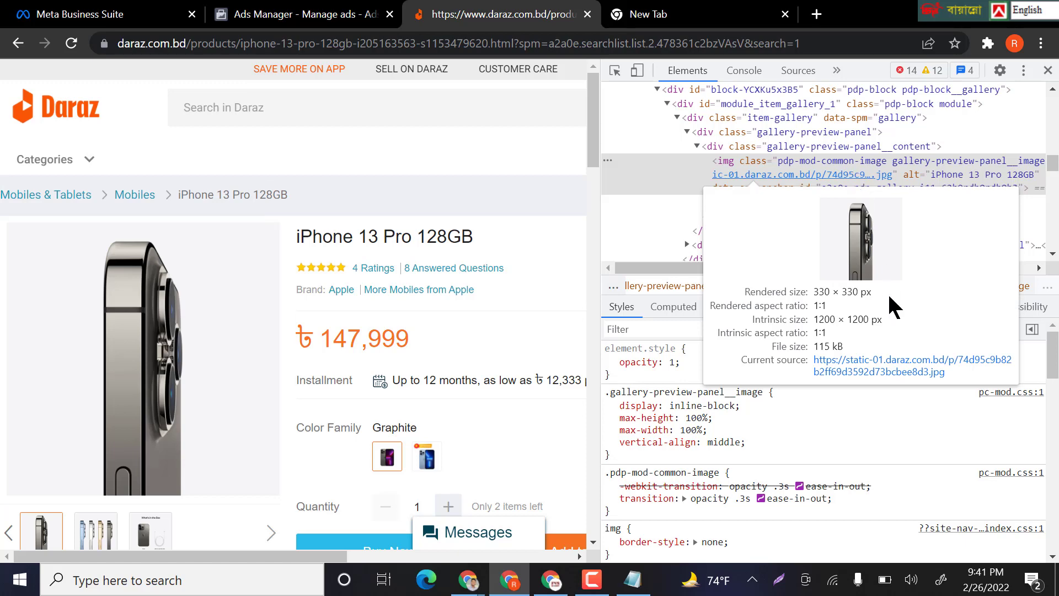
triple_click(920, 377)
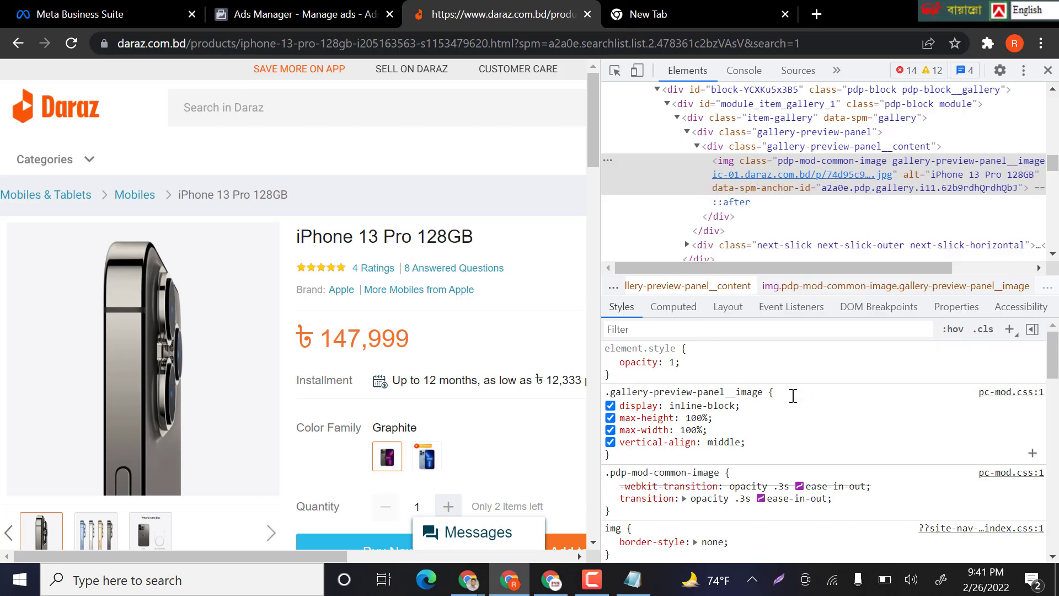
click(651, 14)
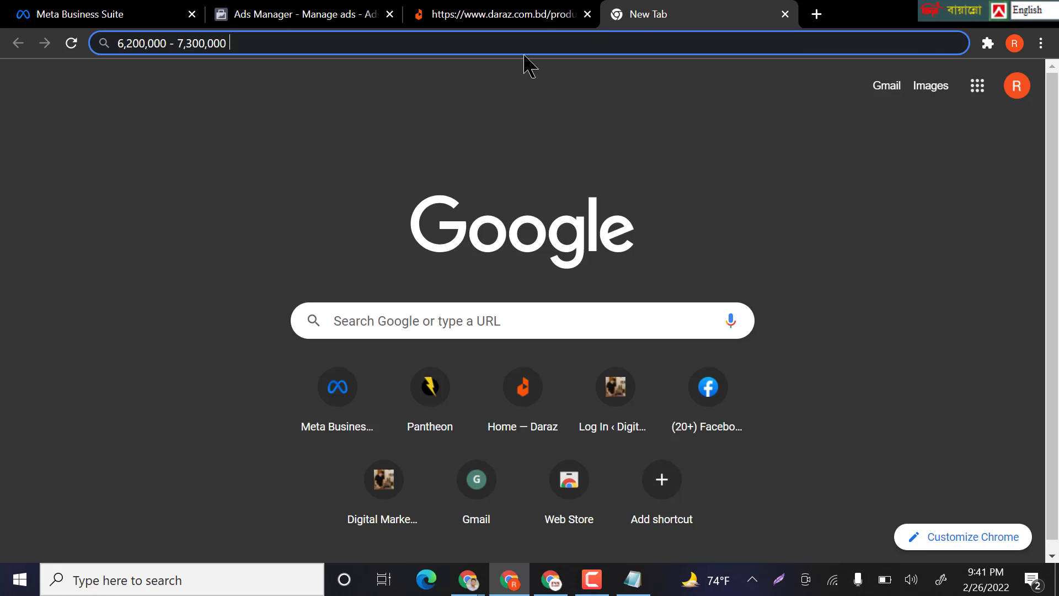
key(BackSpace)
key(BackSpace)
key(BackSpace)
key(BackSpace)
key(BackSpace)
key(BackSpace)
key(BackSpace)
key(BackSpace)
key(BackSpace)
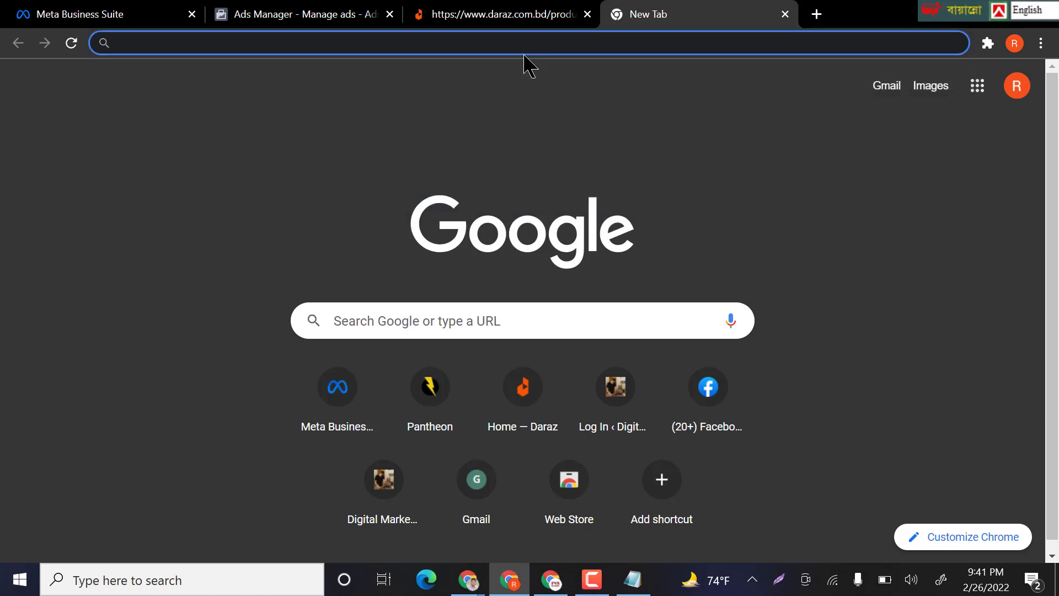
text(6,200,000 - 7,300,000)
- Copy the full src URL of the main product photo from the inspected img element on the Daraz page
click(475, 10)
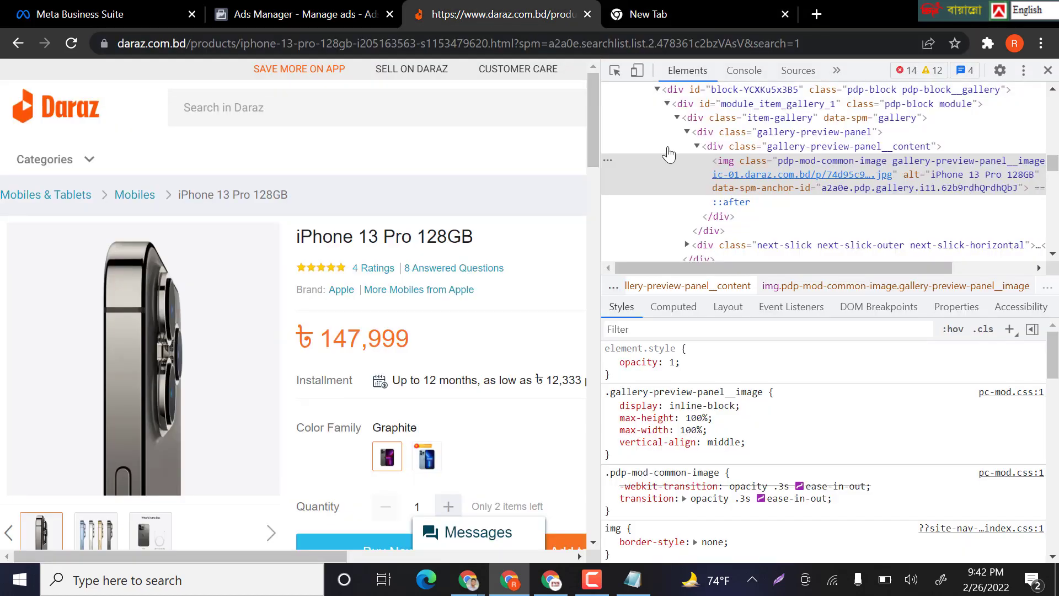
double_click(832, 175)
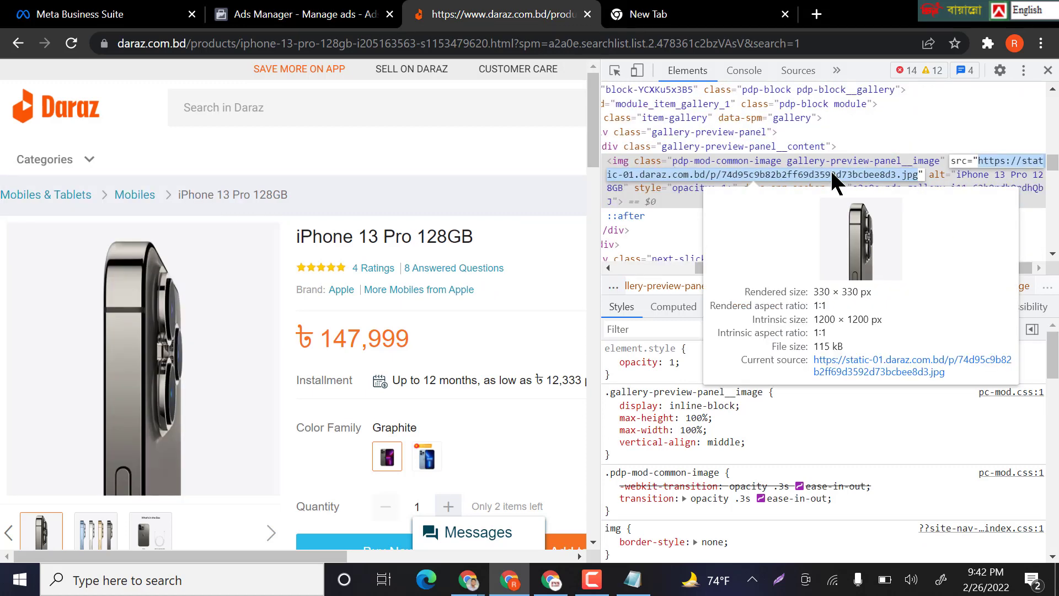
right_click(832, 174)
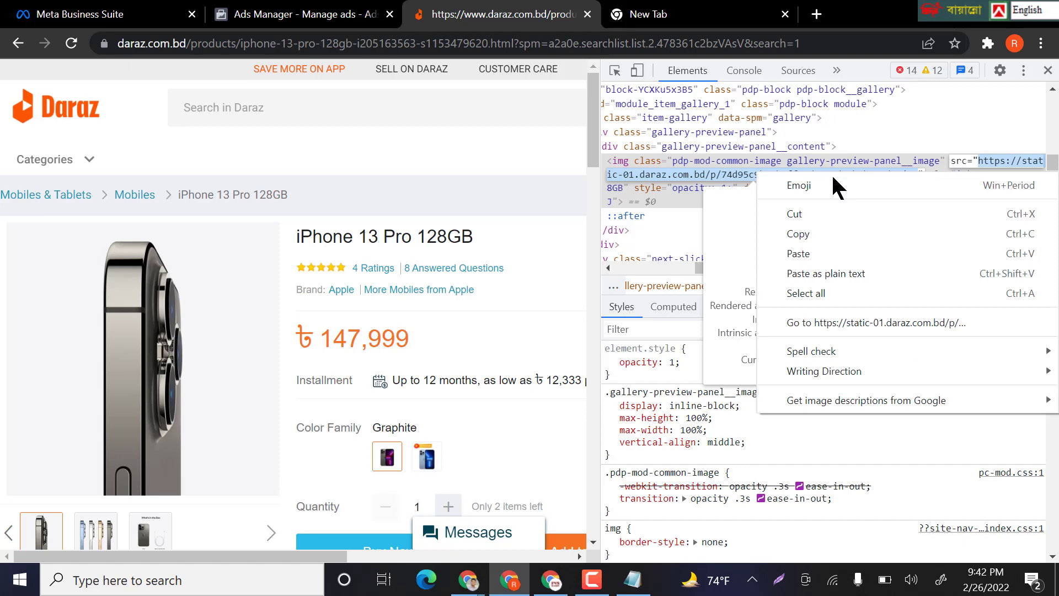
click(832, 233)
- Clear the new tab's address and open the copied product photo URL there
click(733, 12)
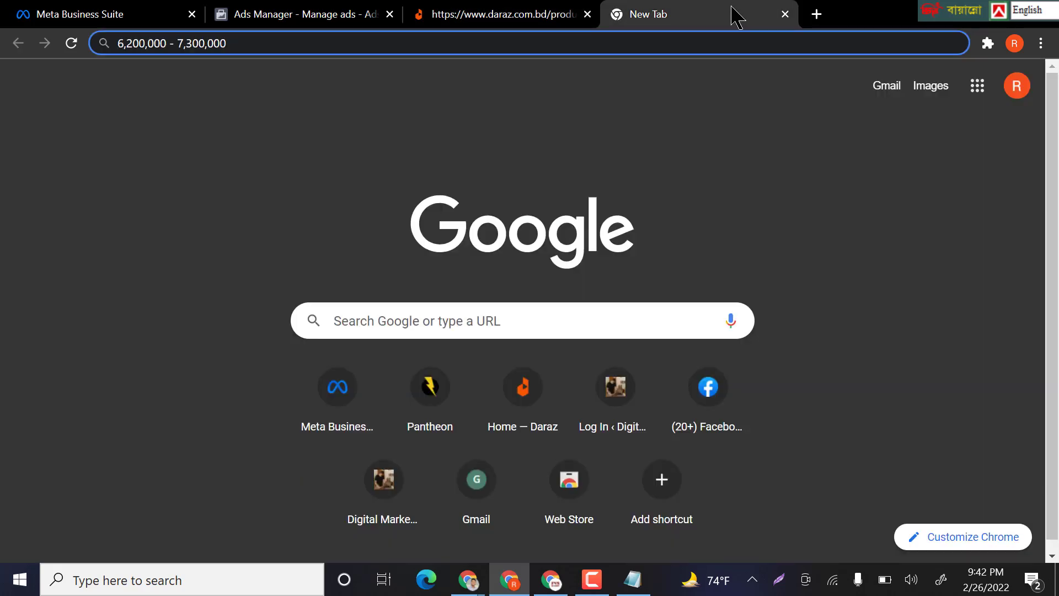
key(BackSpace)
key(BackSpace)
key(BackSpace)
key(BackSpace)
key(BackSpace)
key(BackSpace)
key(BackSpace)
key(BackSpace)
key(BackSpace)
key(BackSpace)
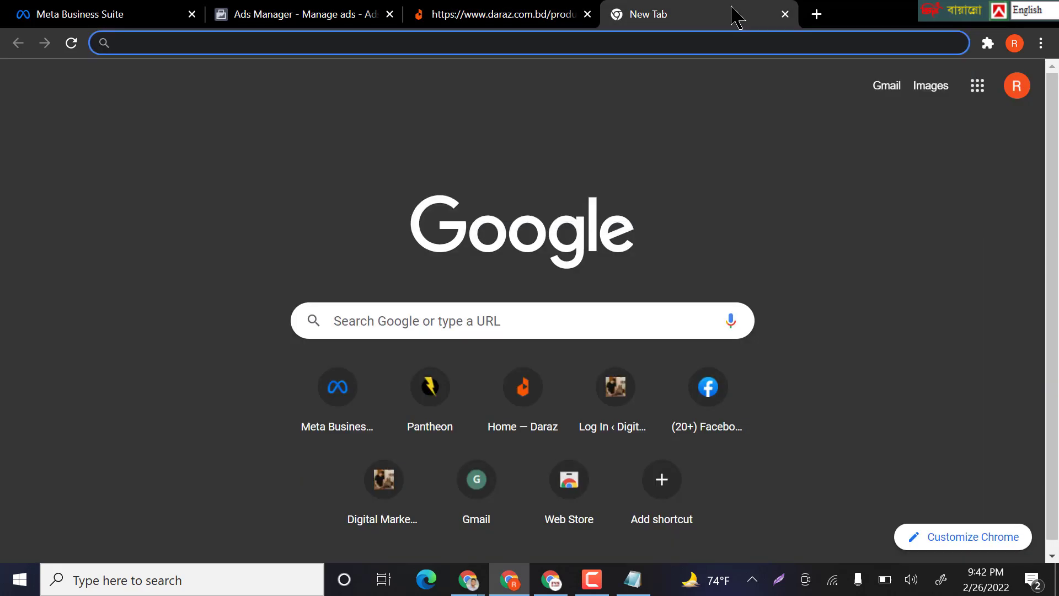
key(ctrl+v)
key(Return)
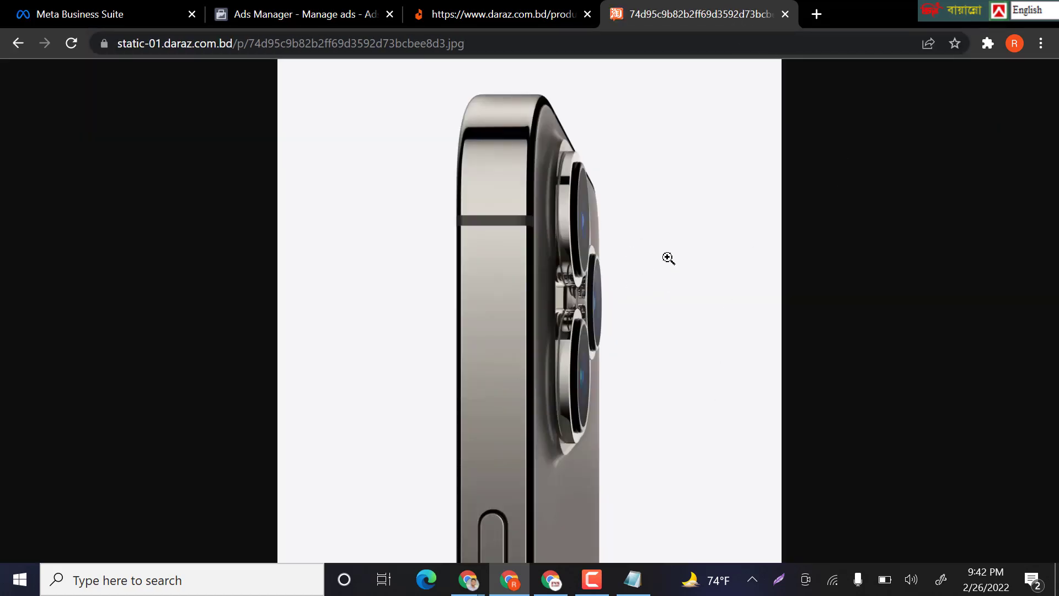
- Review the Inspect option on the Daraz product photo and the photo's source link in the page code
click(473, 13)
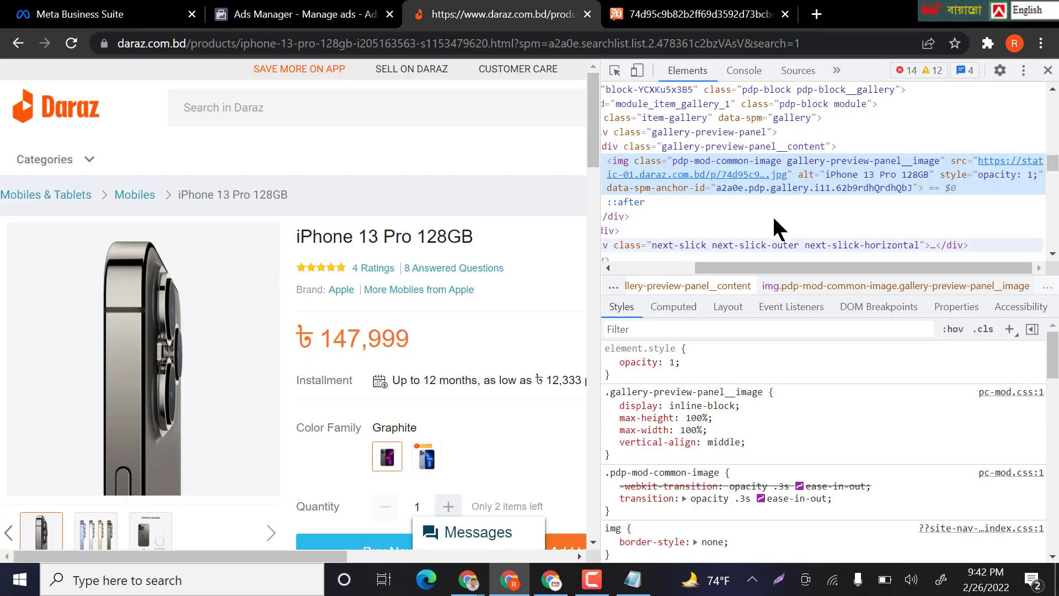
right_click(250, 297)
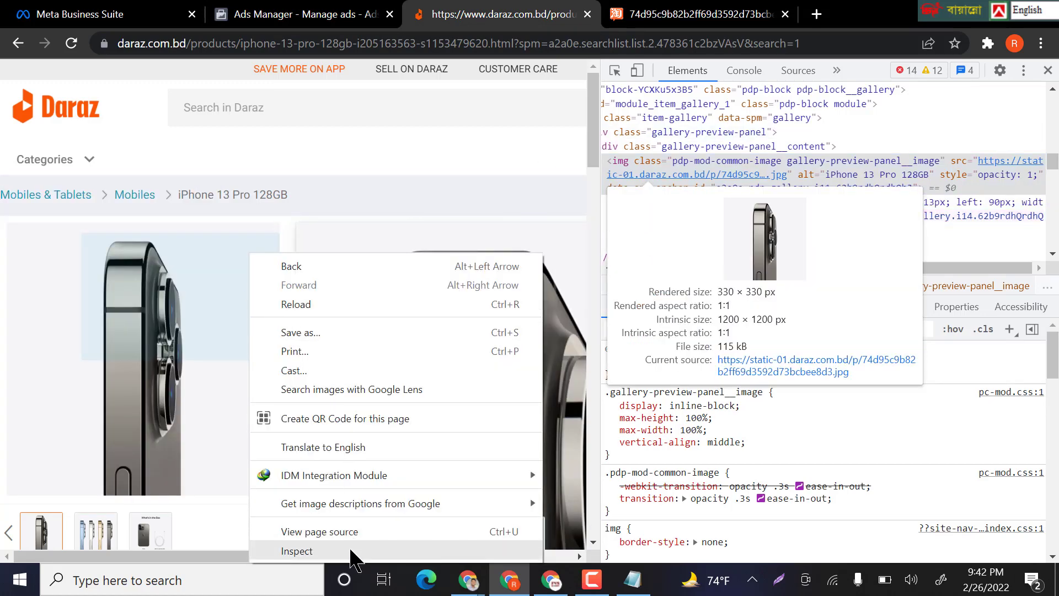
click(177, 349)
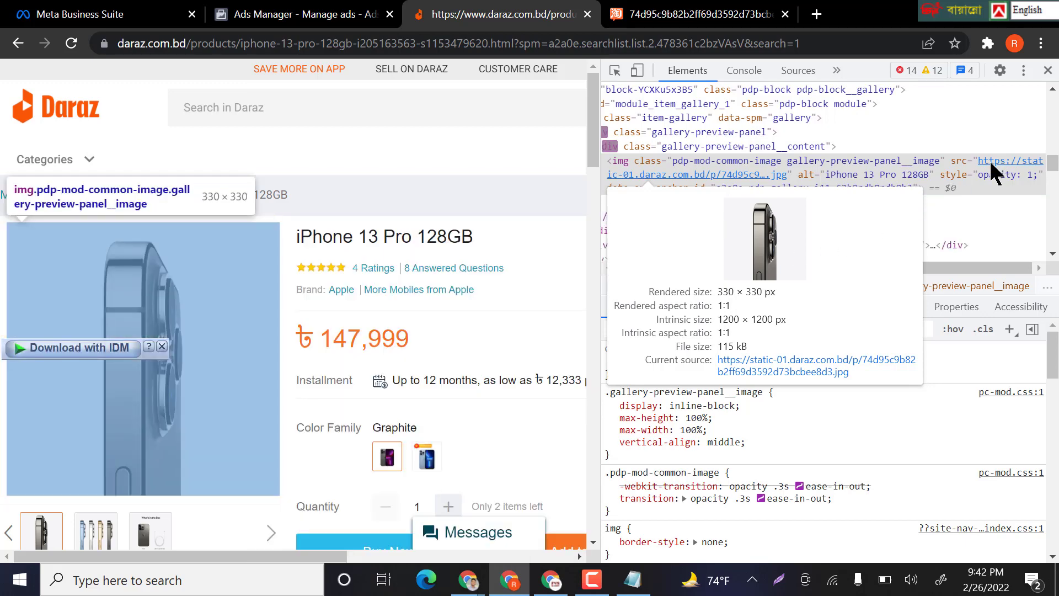
- Save the full-size iPhone 13 Pro photo from its own tab to the computer
click(765, 11)
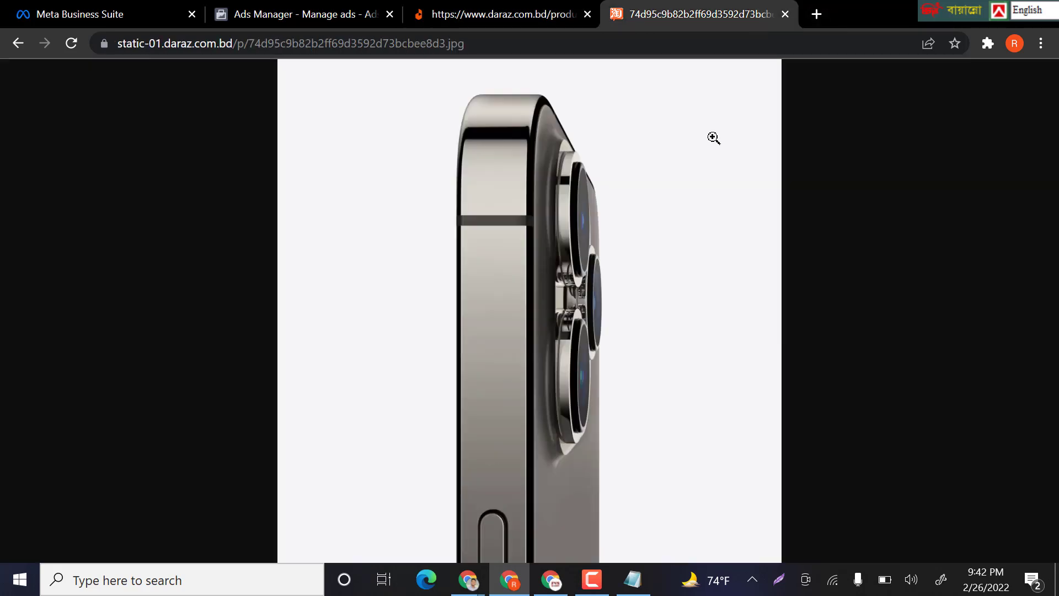
right_click(599, 215)
click(655, 247)
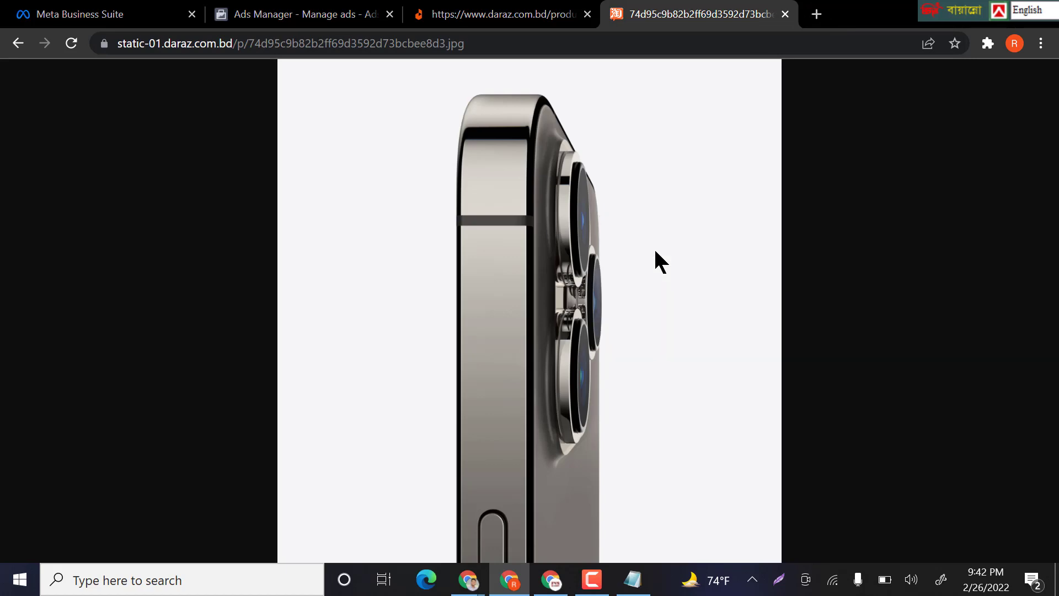
click(395, 373)
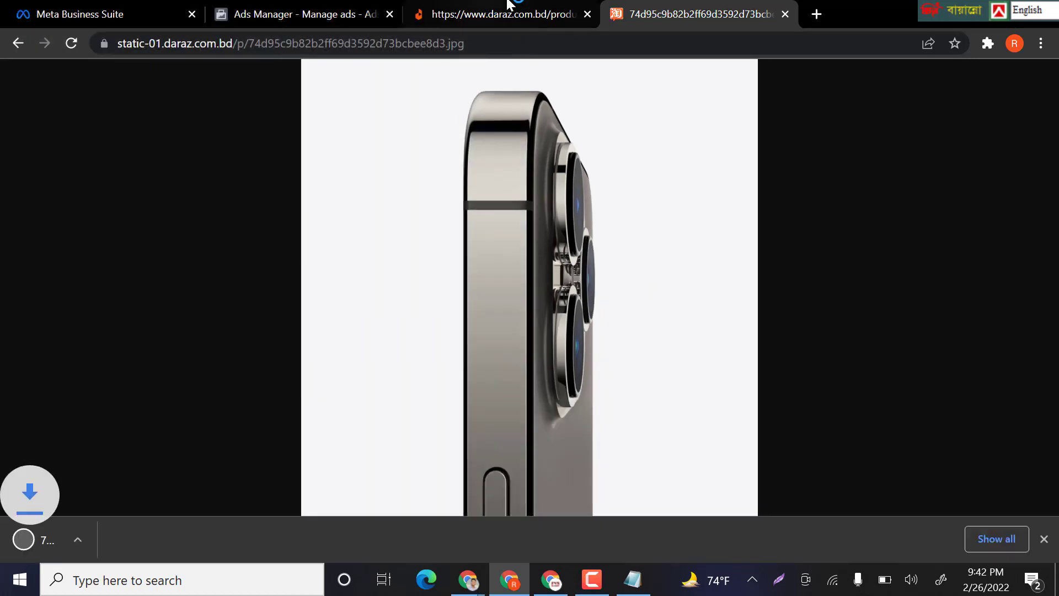
- Show the second gallery photo on the Daraz page, with the four iPhones, and locate its source link in the page code
click(509, 5)
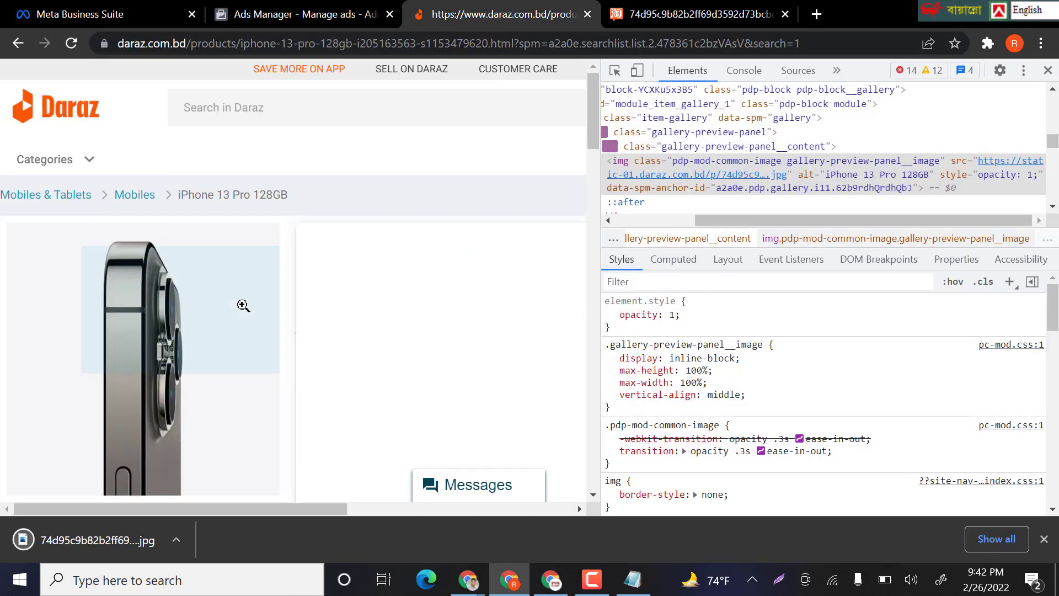
scroll(242, 306, down, 4)
click(87, 298)
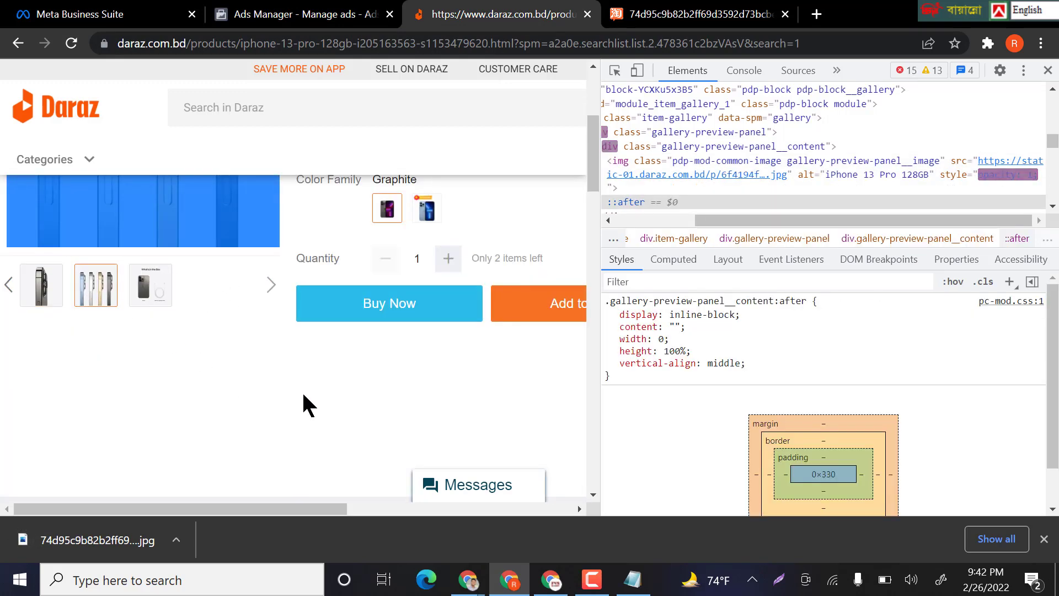
scroll(308, 406, up, 4)
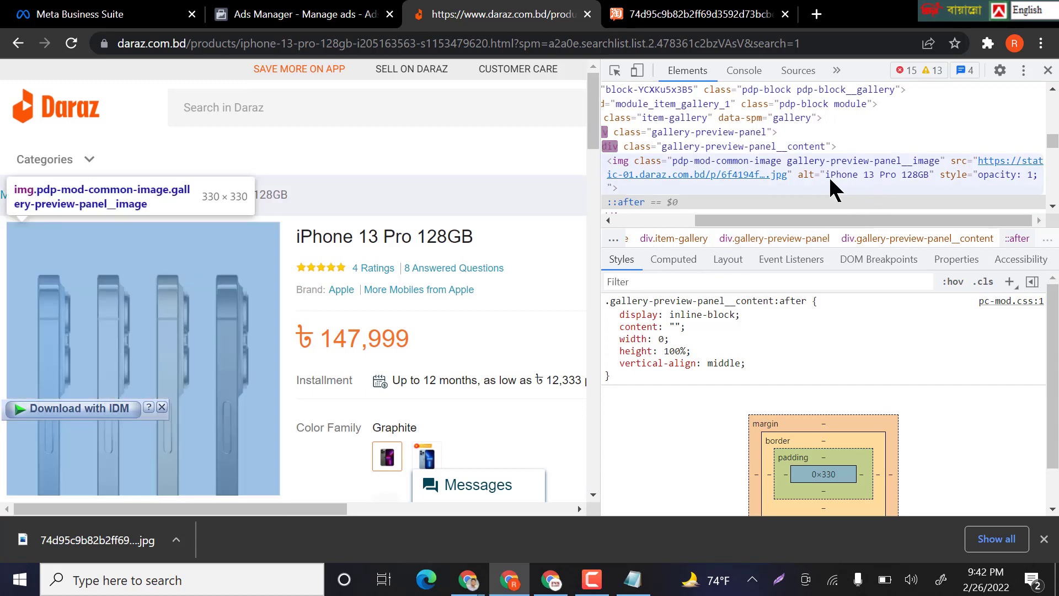
mouse_move(795, 171)
scroll(800, 165, down, 2)
scroll(800, 166, up, 2)
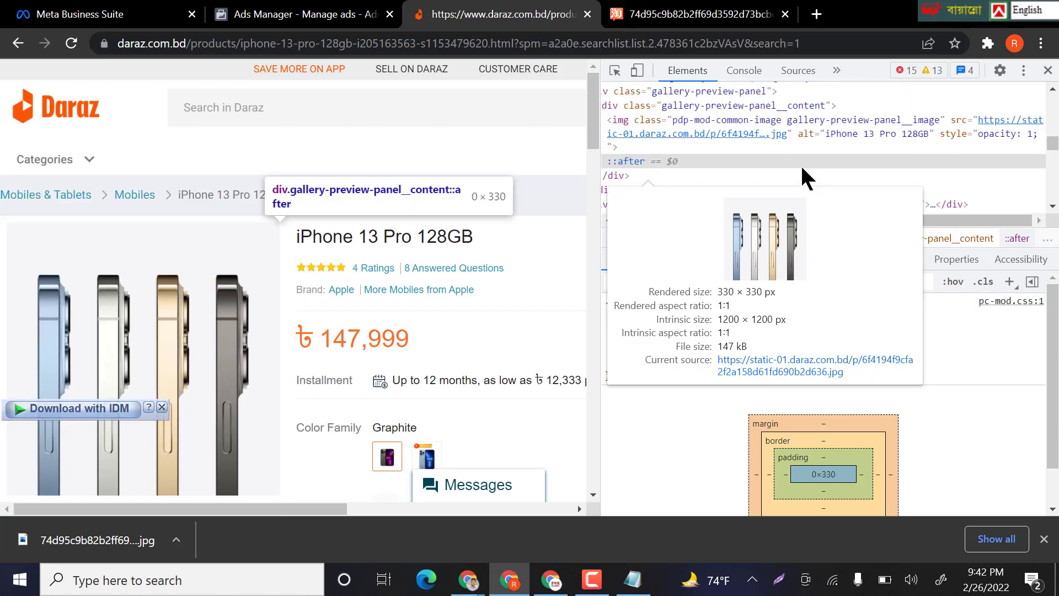
- Select the image element of the four-iPhone photo in the page code and check which gallery picture it belongs to
click(770, 185)
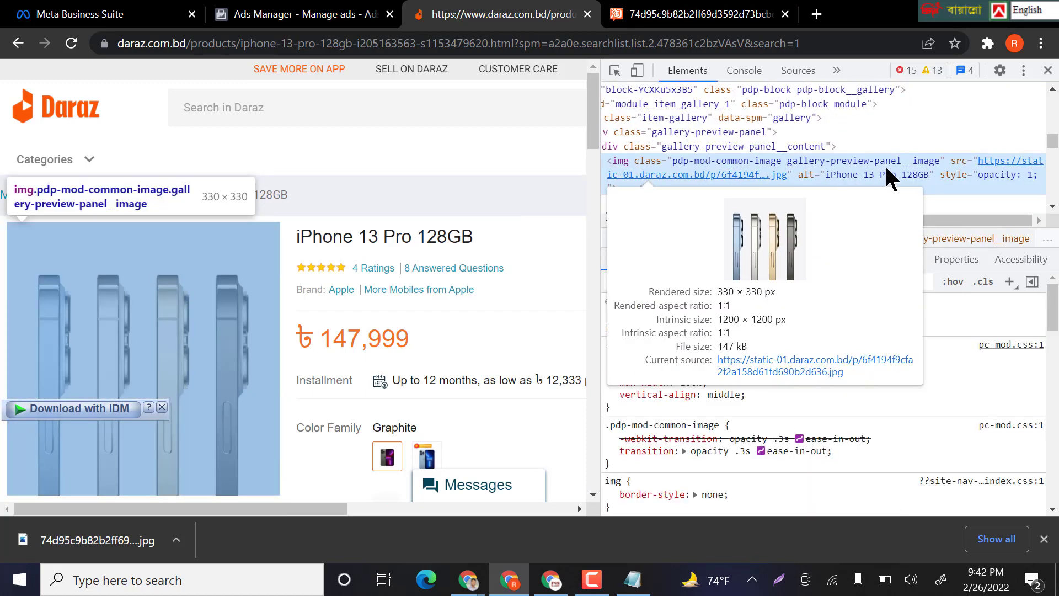
scroll(888, 173, down, 3)
mouse_move(218, 314)
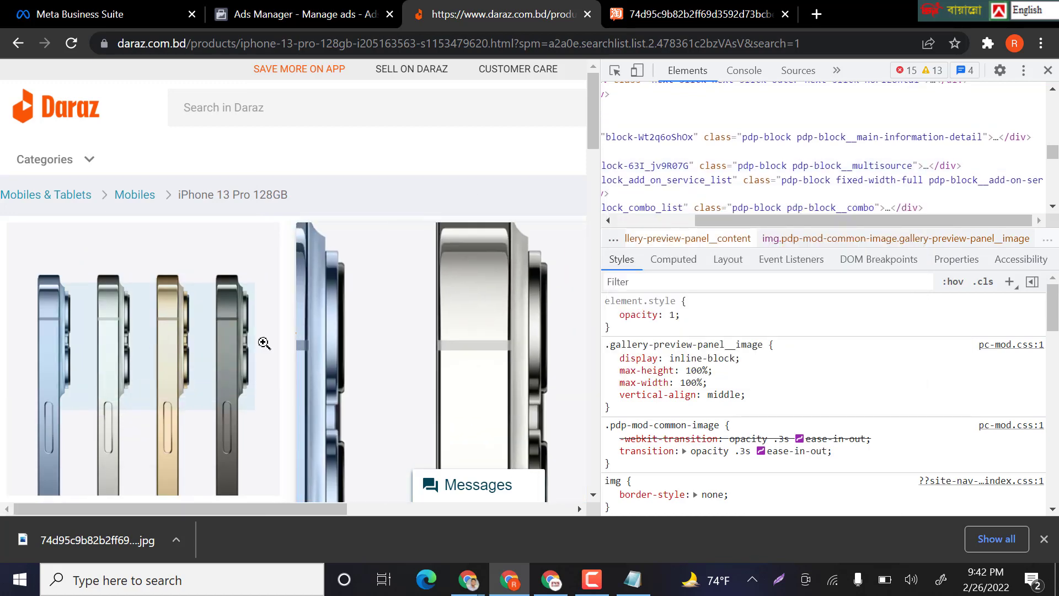
scroll(811, 163, up, 3)
mouse_move(775, 172)
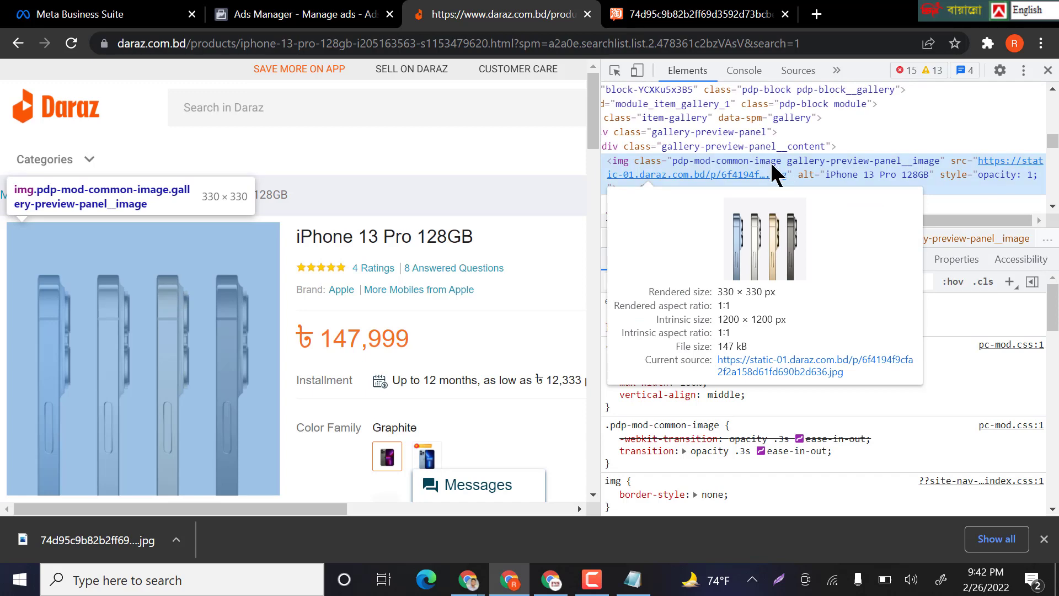
- Try to open the four-iPhone photo in a new tab from its copied class text, and close that tab
double_click(774, 164)
right_click(773, 167)
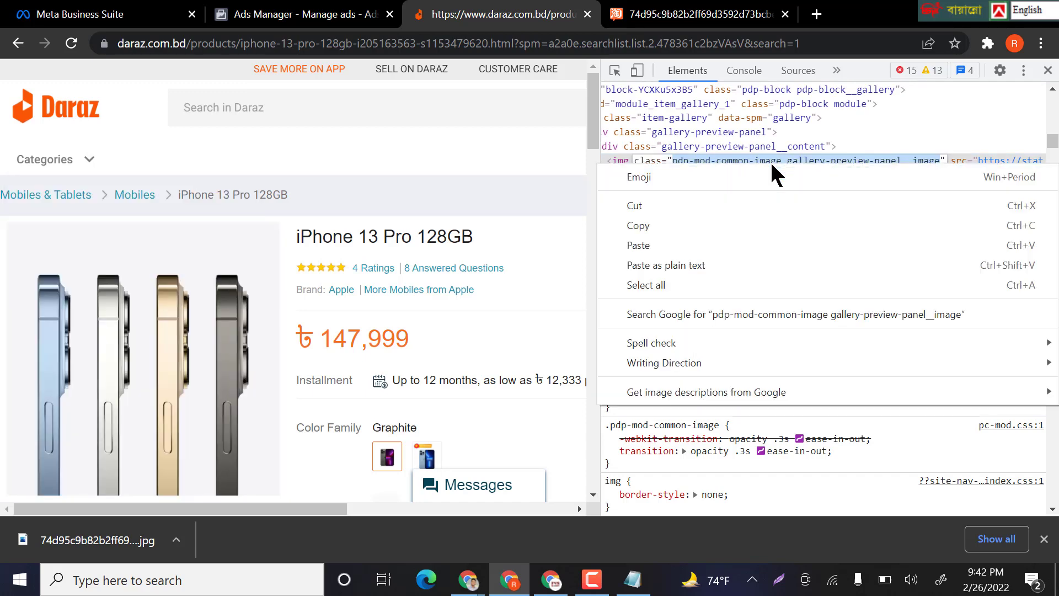
click(745, 228)
click(817, 14)
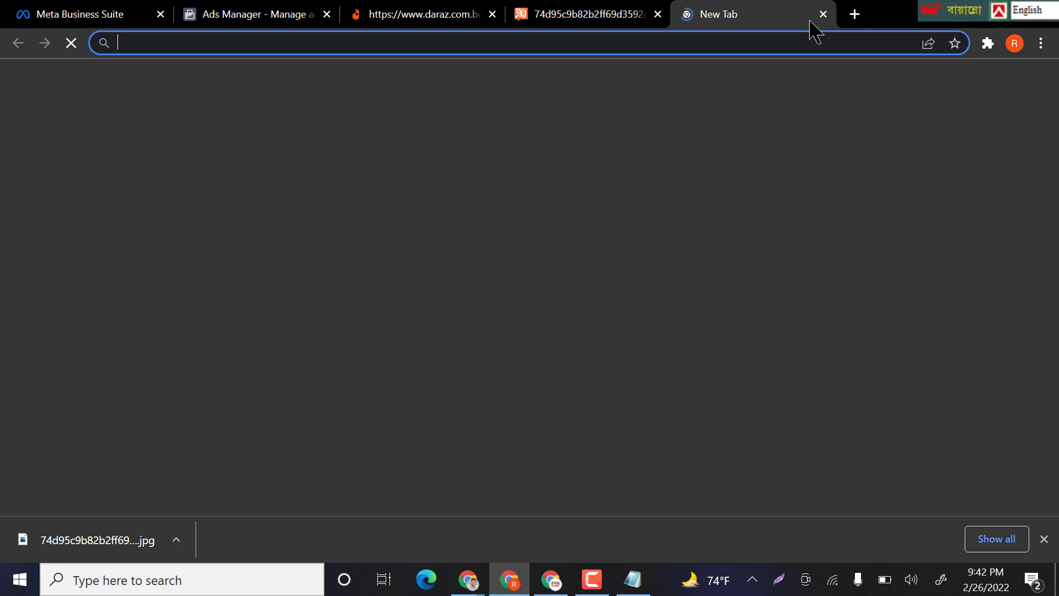
key(ctrl+v)
key(Return)
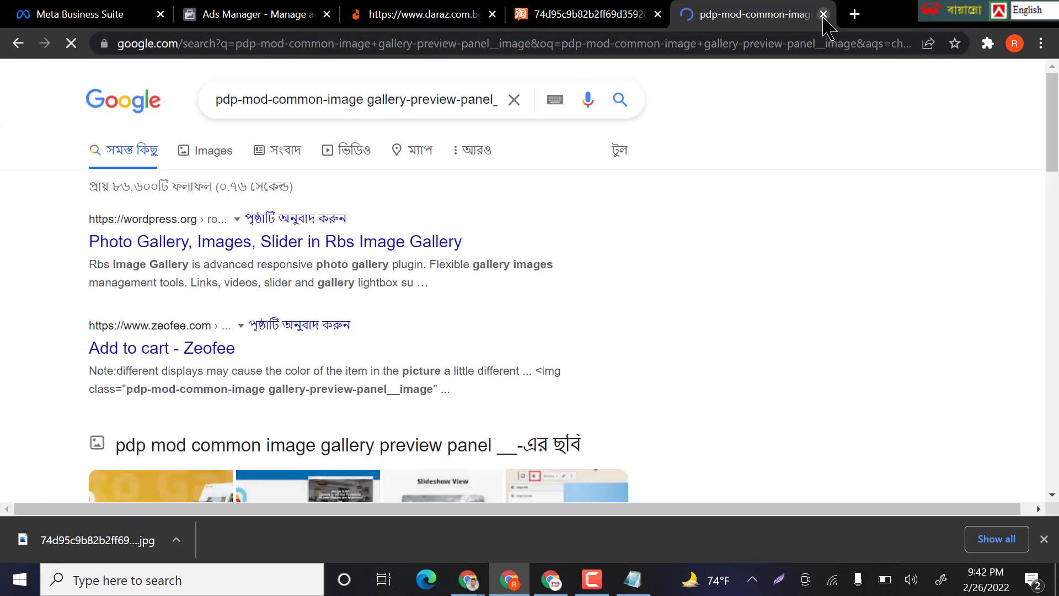
click(823, 14)
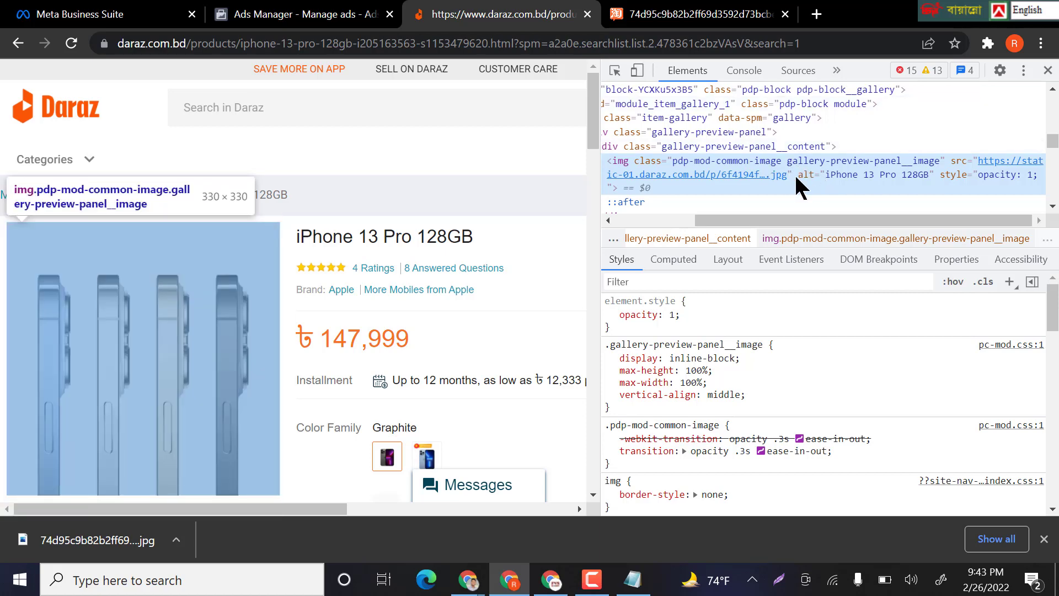
- Try to open the four-iPhone photo in a new tab using its whole src attribute copied from the page code
double_click(765, 178)
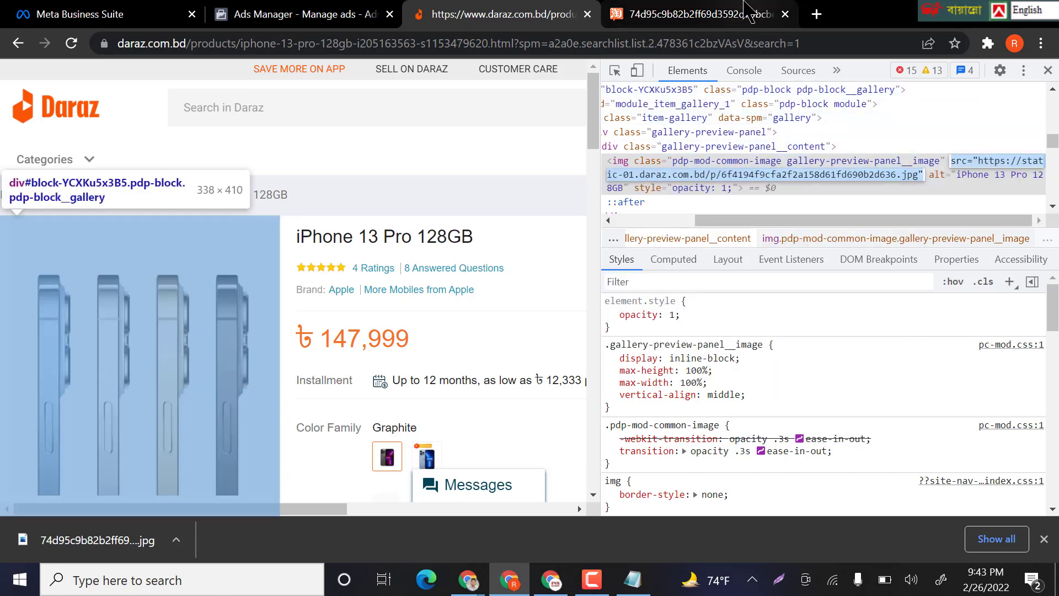
click(817, 13)
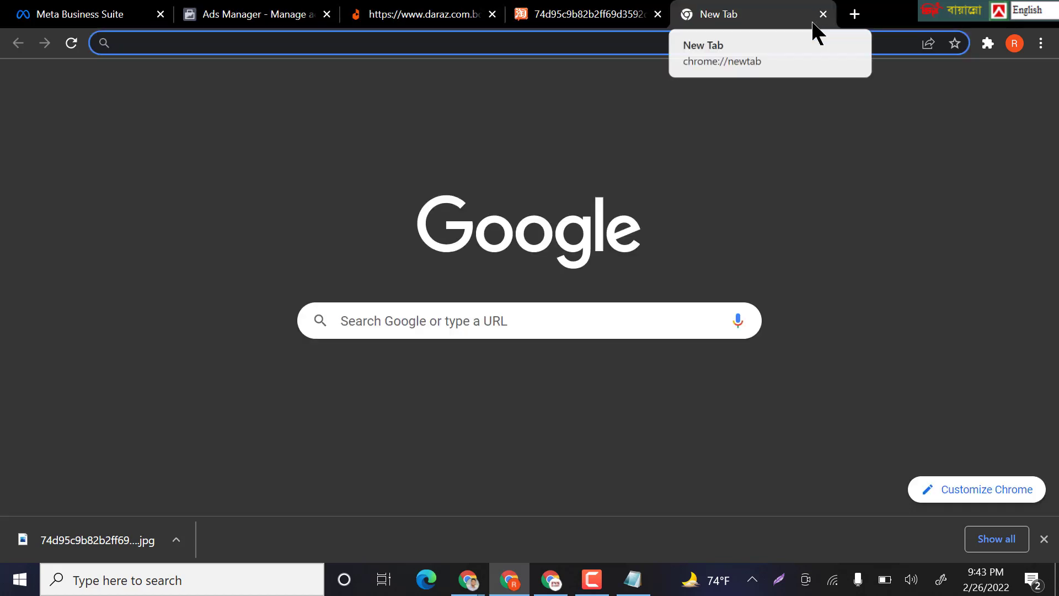
key(ctrl+v)
key(Return)
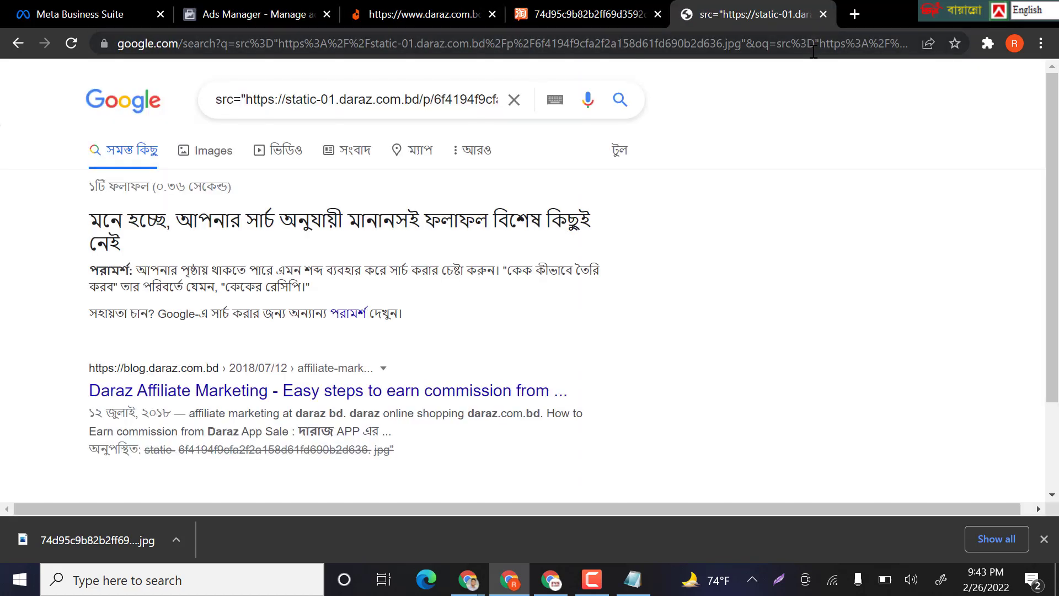
- Return to the Daraz product page and examine the page code below the four-iPhone photo's image element
click(402, 14)
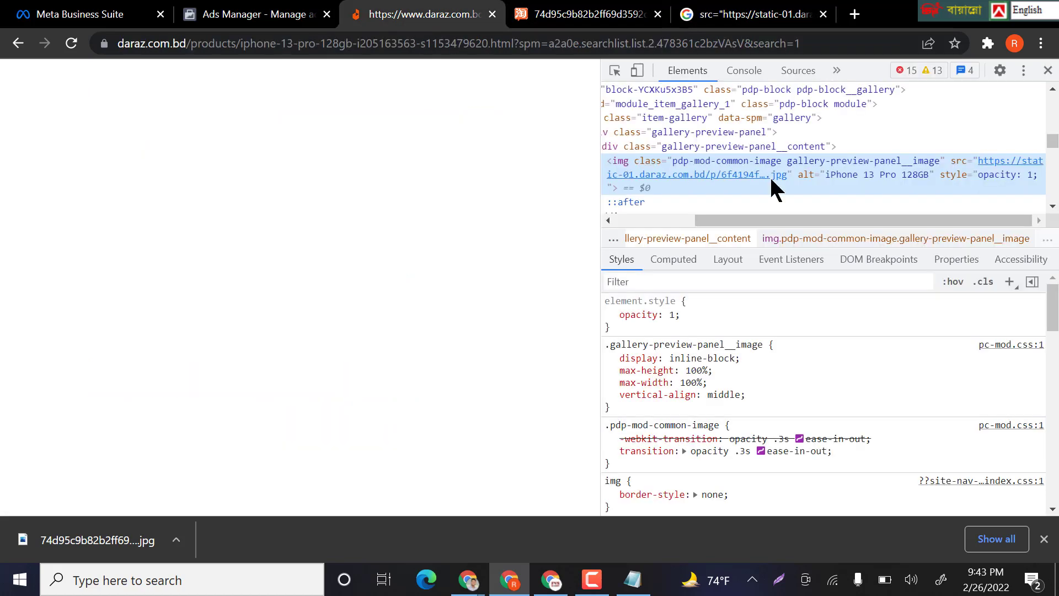
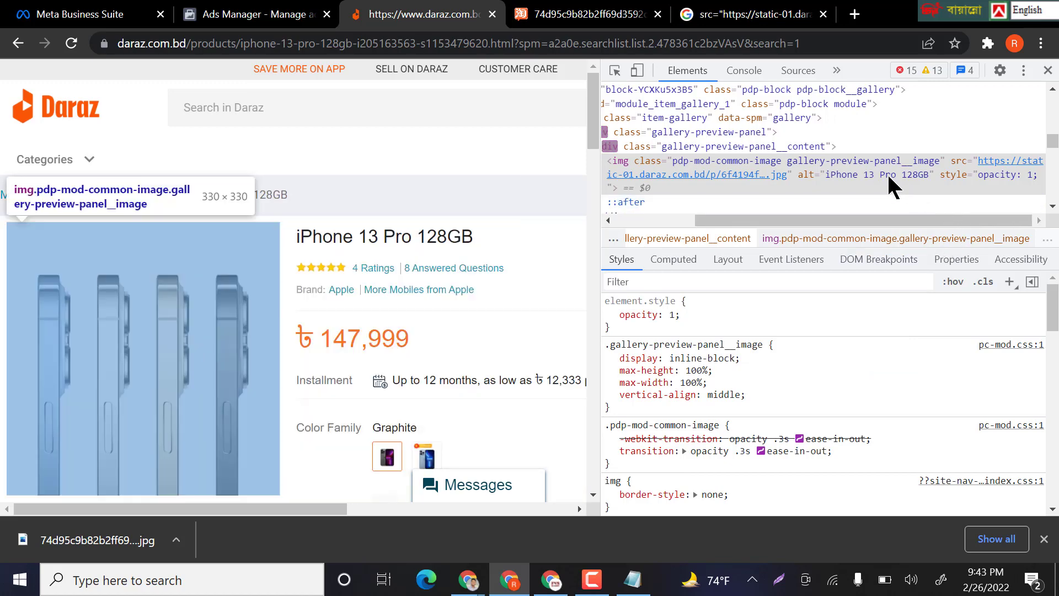
scroll(887, 174, down, 3)
scroll(892, 188, down, 3)
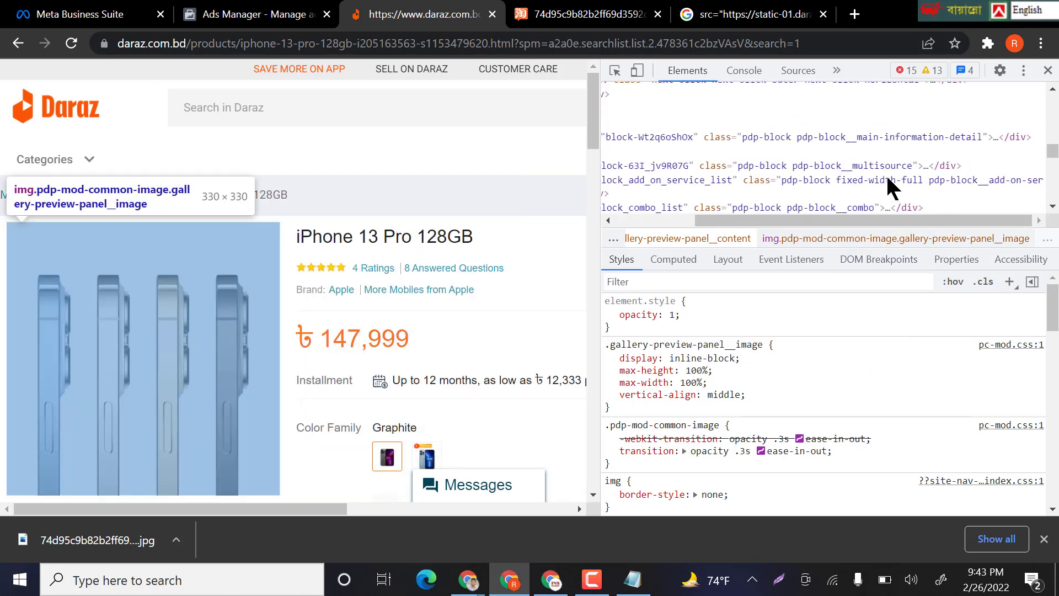
scroll(889, 182, down, 9)
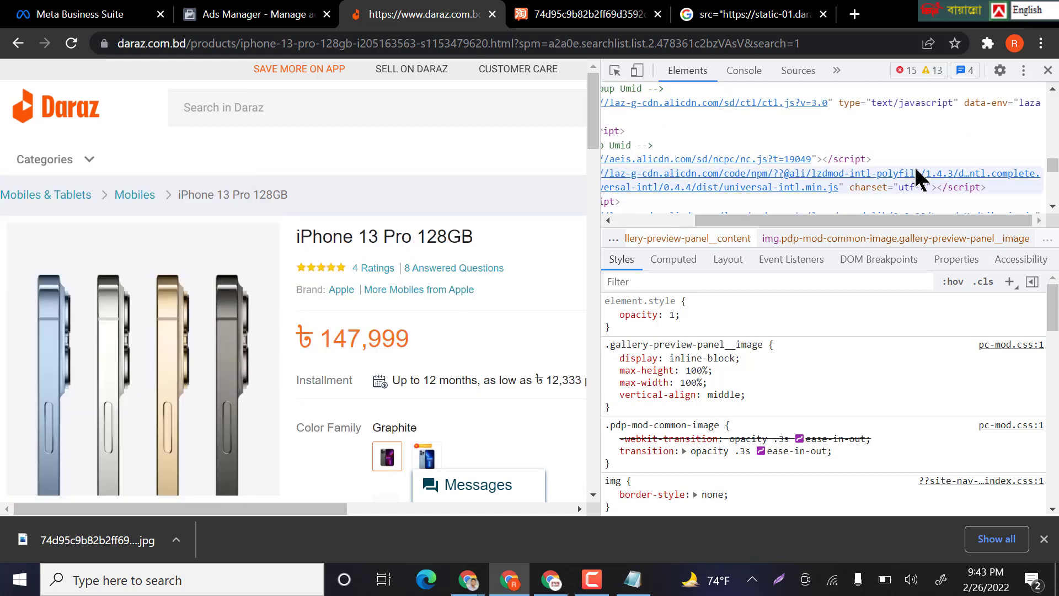
scroll(921, 166, up, 8)
scroll(920, 171, up, 2)
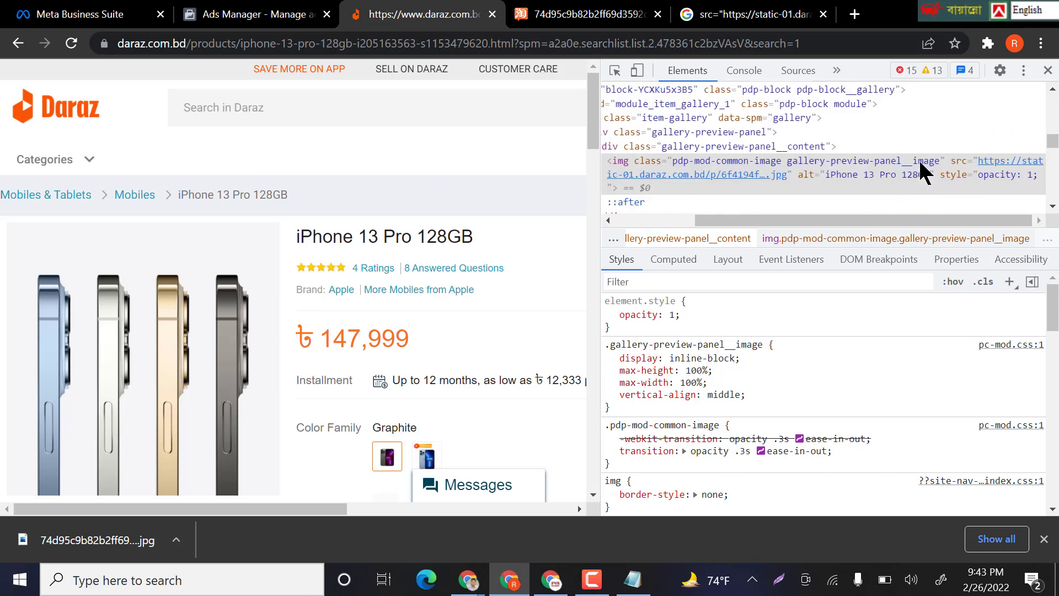
- Copy the source address of the product photo with four phones side by side and open it in a new tab
mouse_move(752, 177)
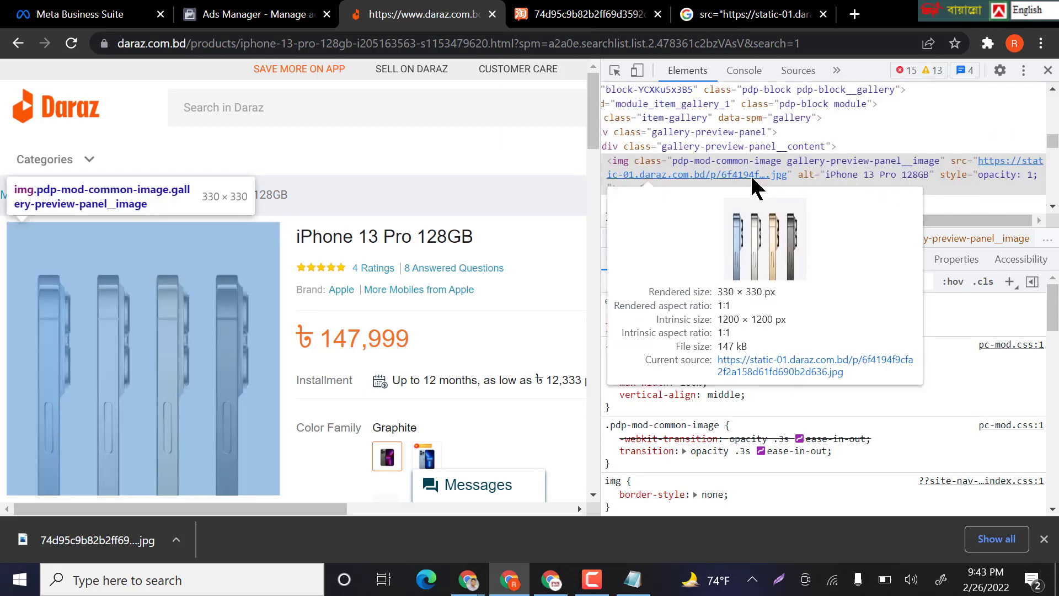
double_click(750, 175)
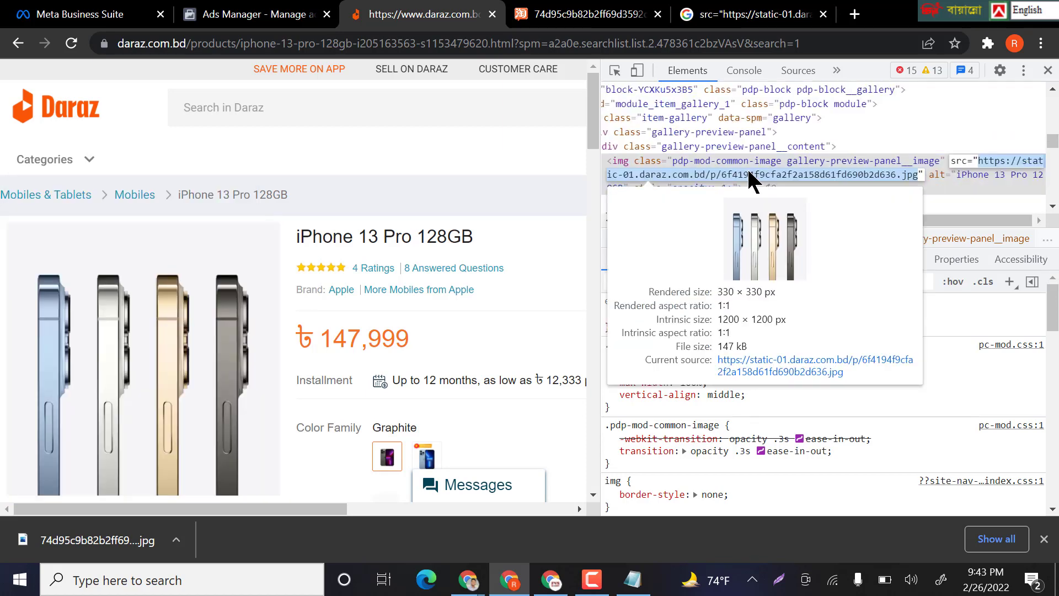
right_click(747, 167)
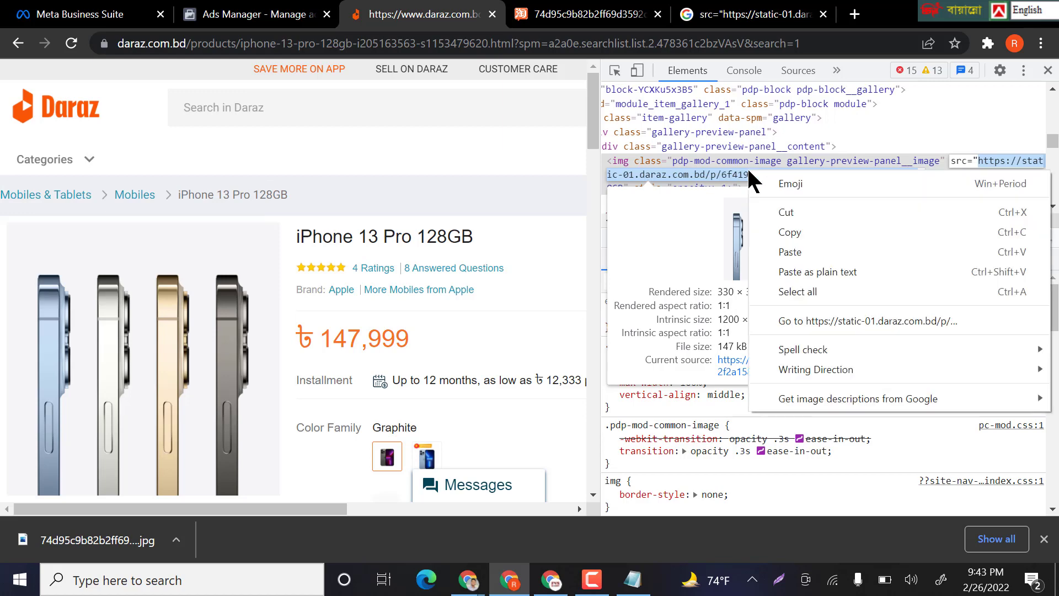
click(780, 229)
click(854, 14)
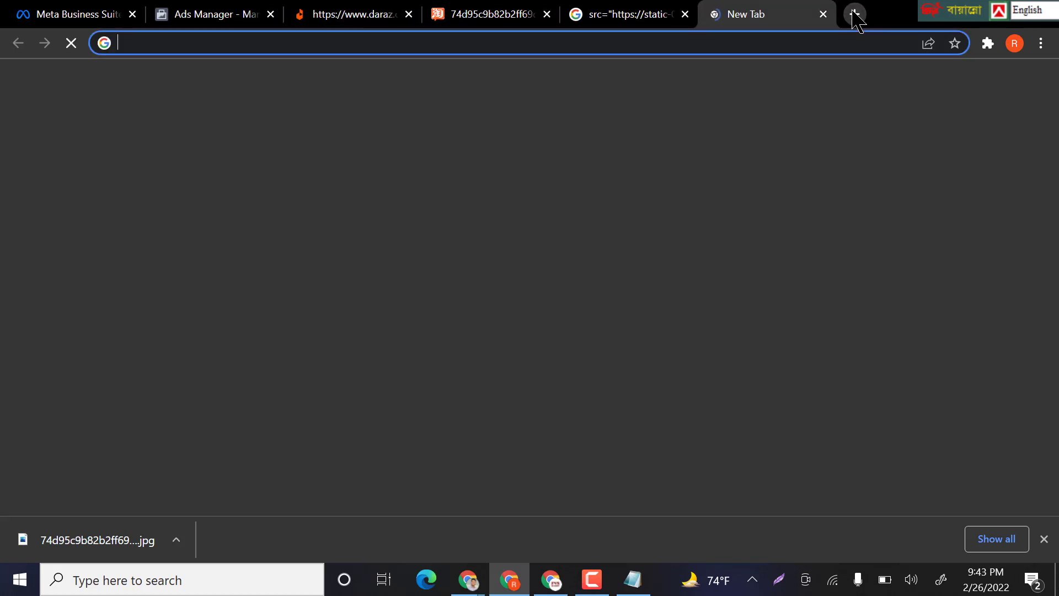
key(ctrl+v)
key(Return)
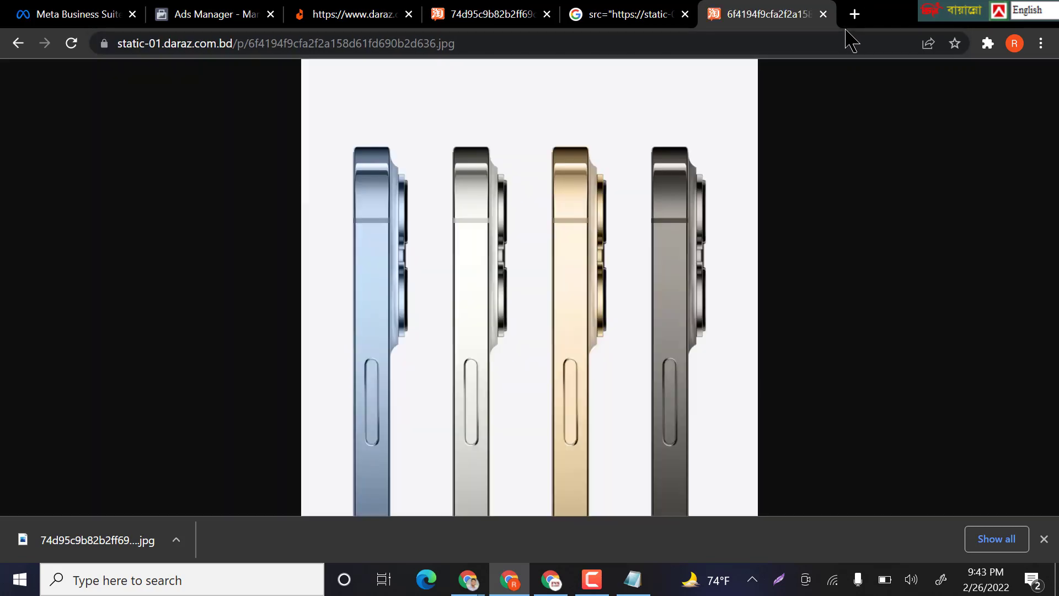
- Return to the product page and examine the full source address in the four-phone image's HTML element
click(362, 10)
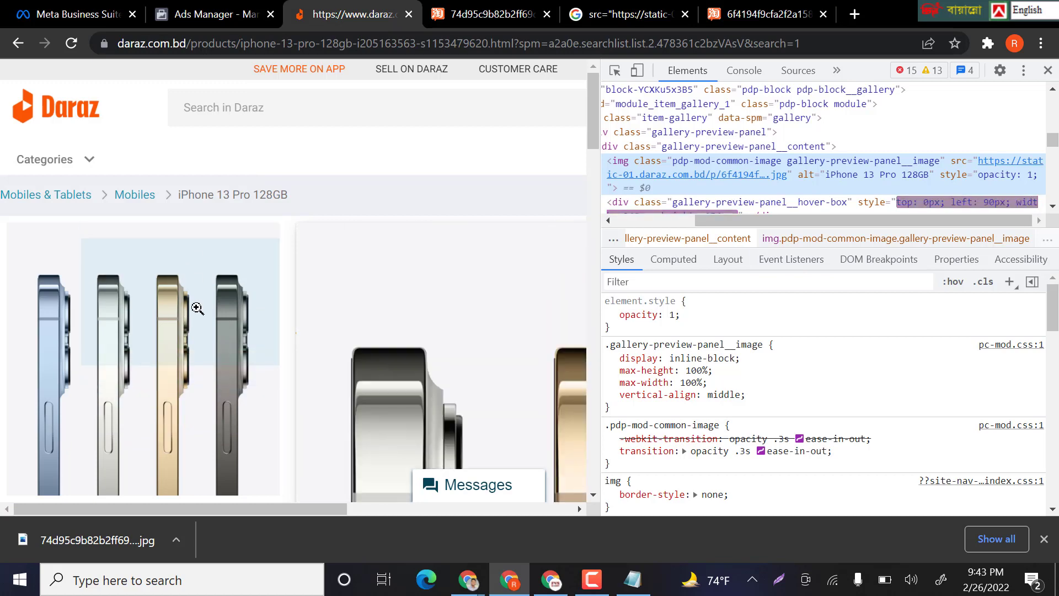
mouse_move(963, 160)
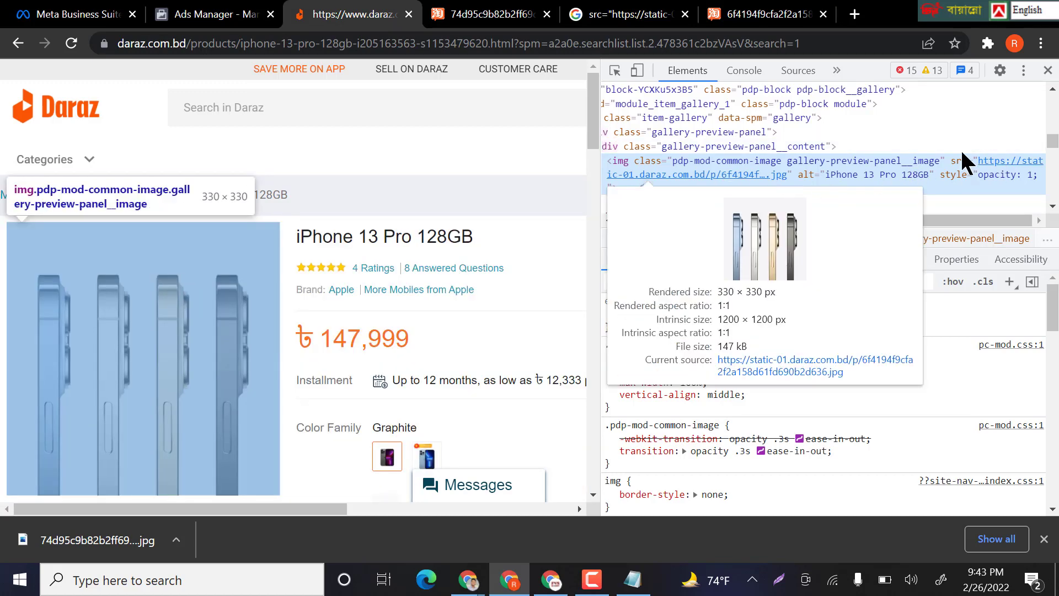
double_click(726, 173)
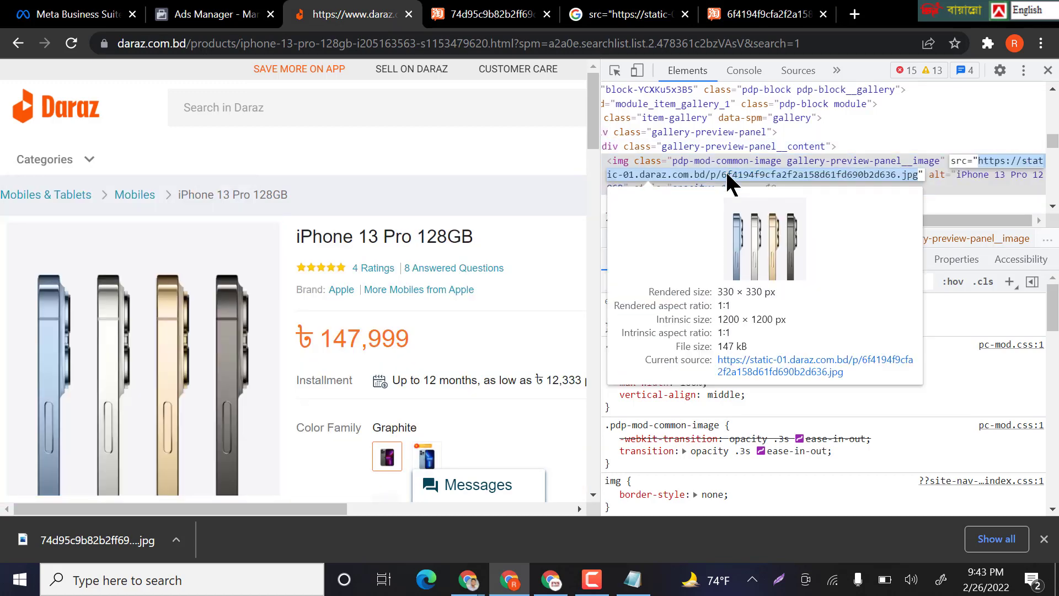
- Save the full-size four-phone image to the Downloads folder under its suggested file name
click(764, 13)
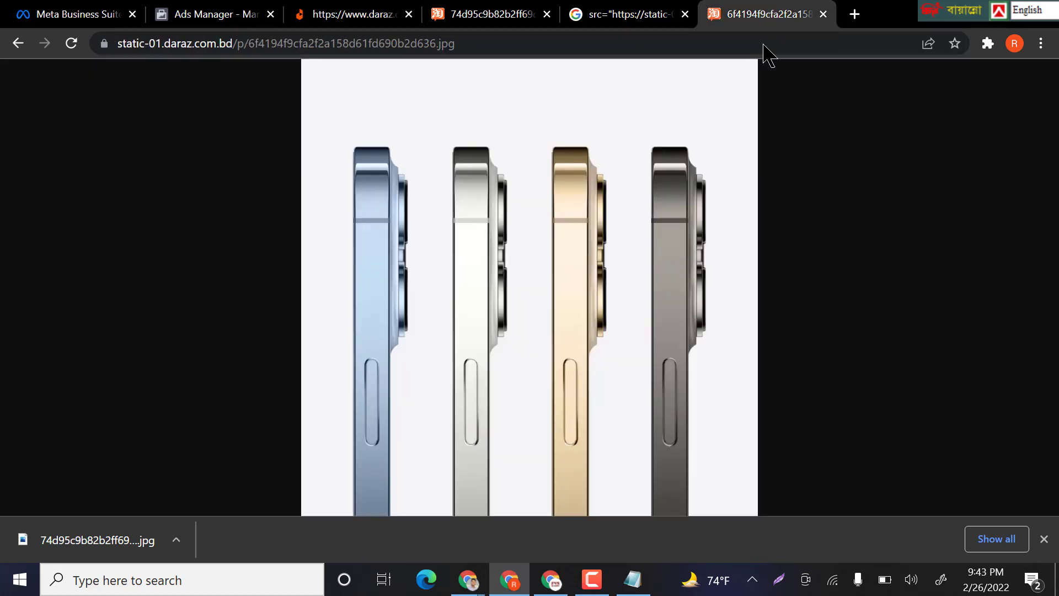
right_click(498, 279)
click(572, 307)
click(421, 363)
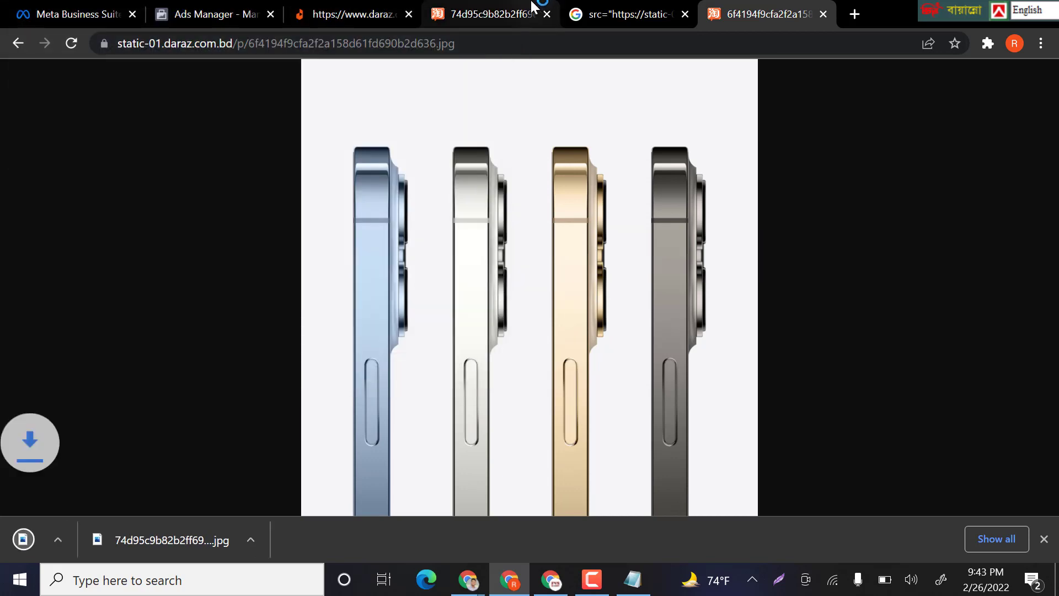
- Return to the product page and show the "What's in the Box" photo in the gallery preview
click(506, 12)
click(380, 13)
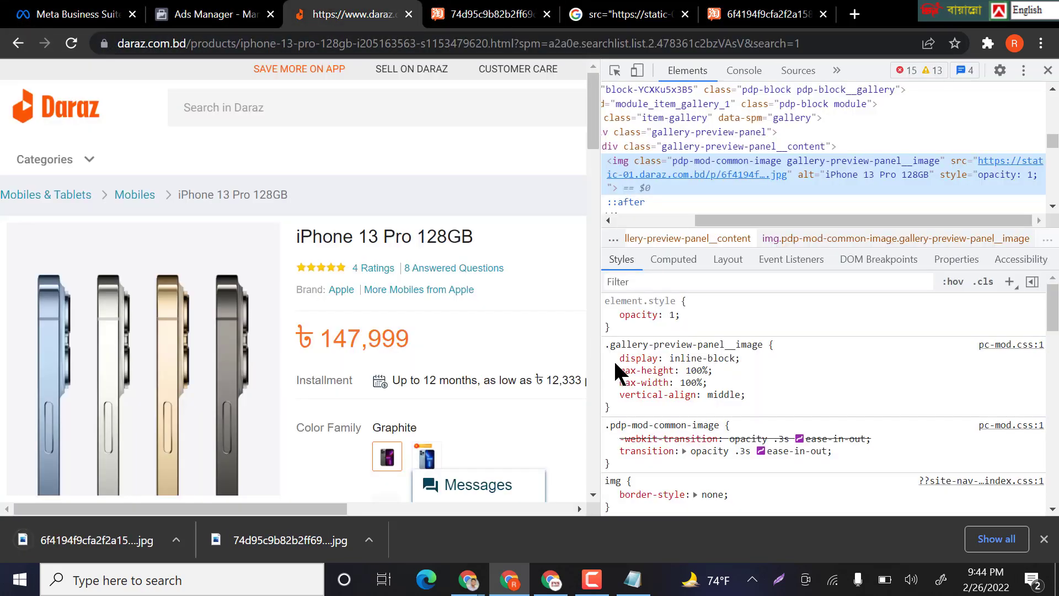
scroll(418, 363, down, 3)
mouse_move(154, 377)
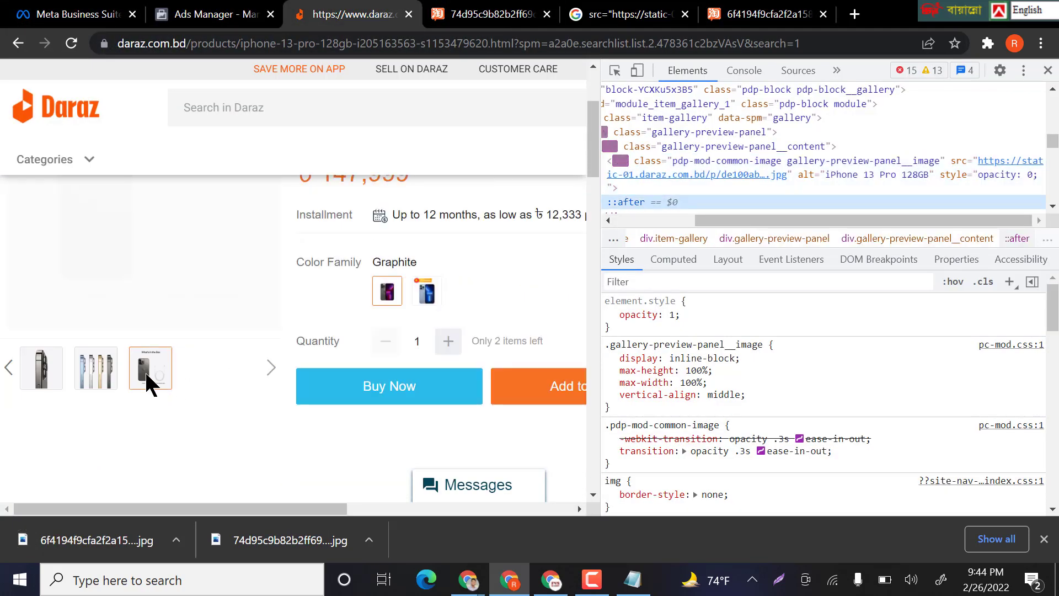
scroll(241, 293, up, 3)
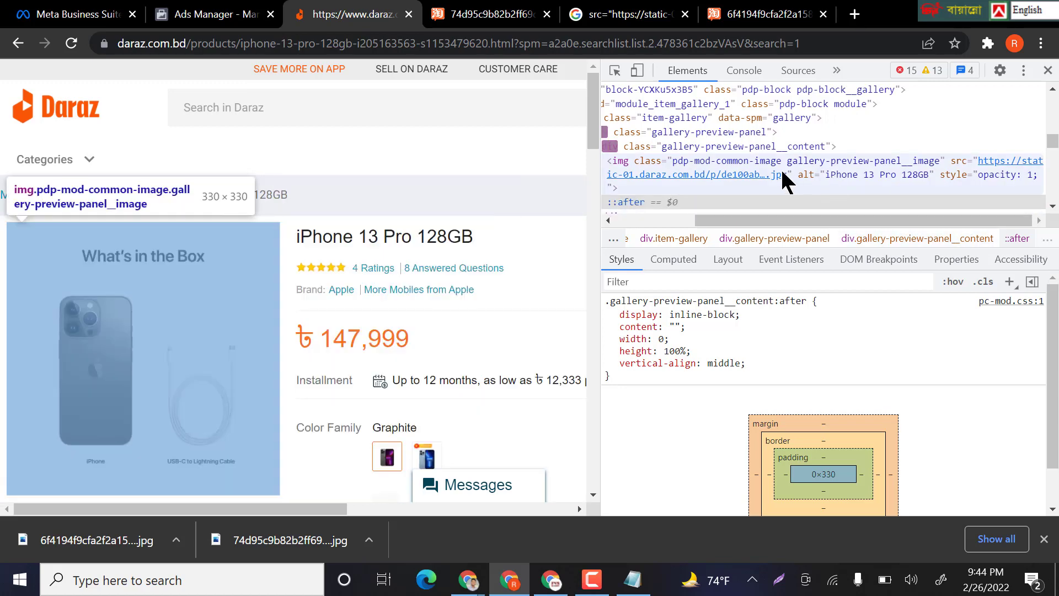
- Copy the "What's in the Box" photo's source address from its HTML element and open it in a new tab
click(760, 173)
double_click(760, 172)
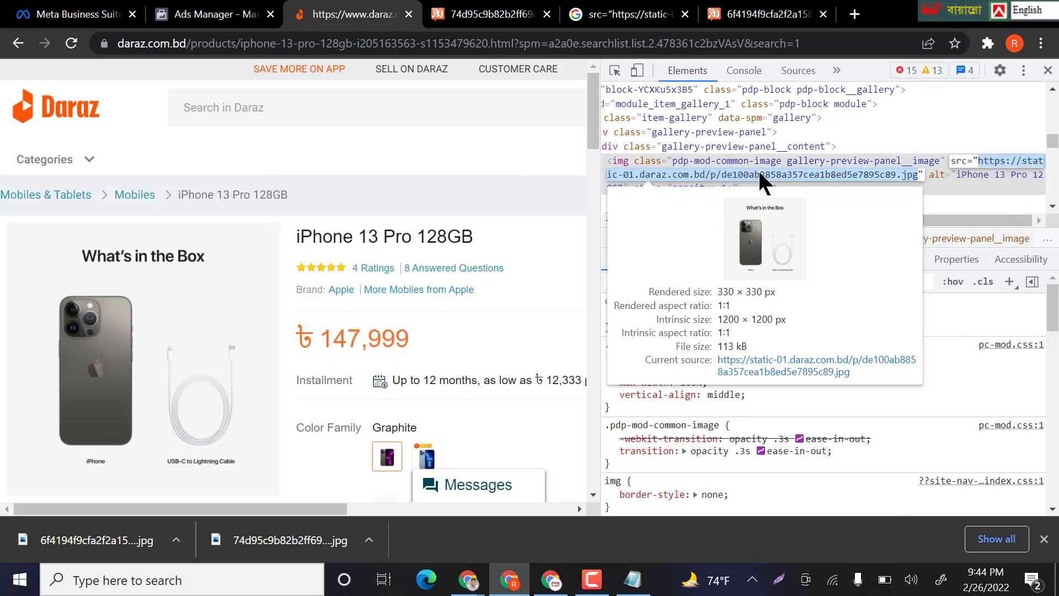
right_click(758, 169)
click(797, 230)
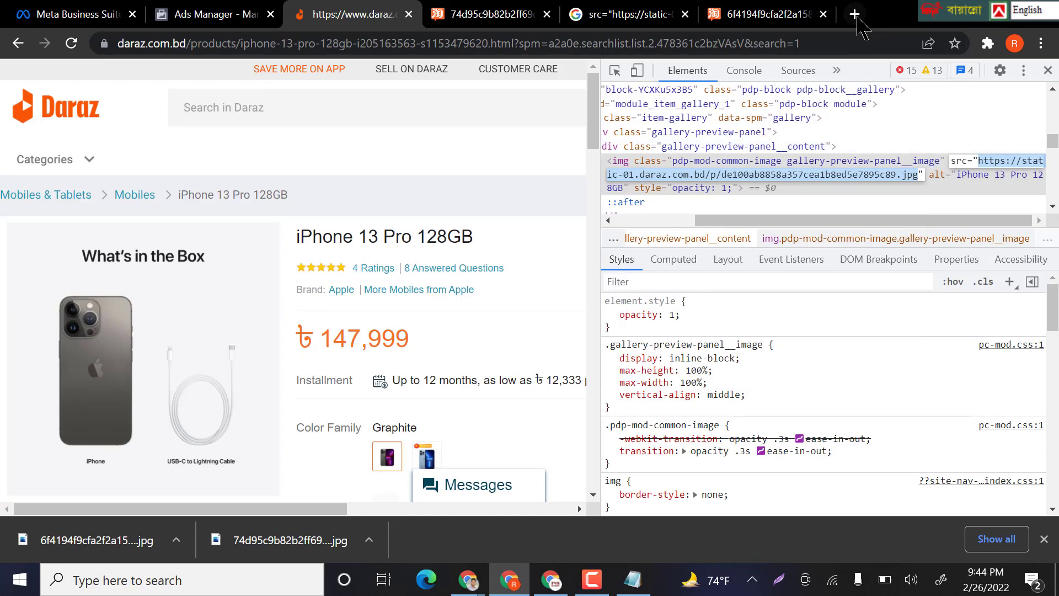
click(855, 14)
key(ctrl+v)
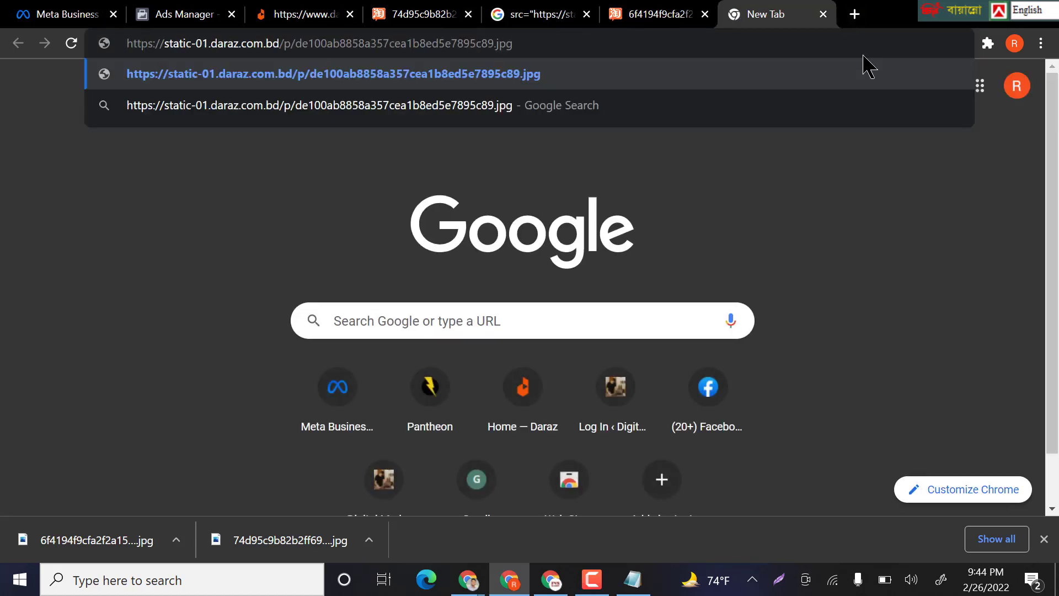
key(Return)
- Save the "What's in the Box" image as a JPEG in Downloads, keeping the suggested file name
right_click(629, 273)
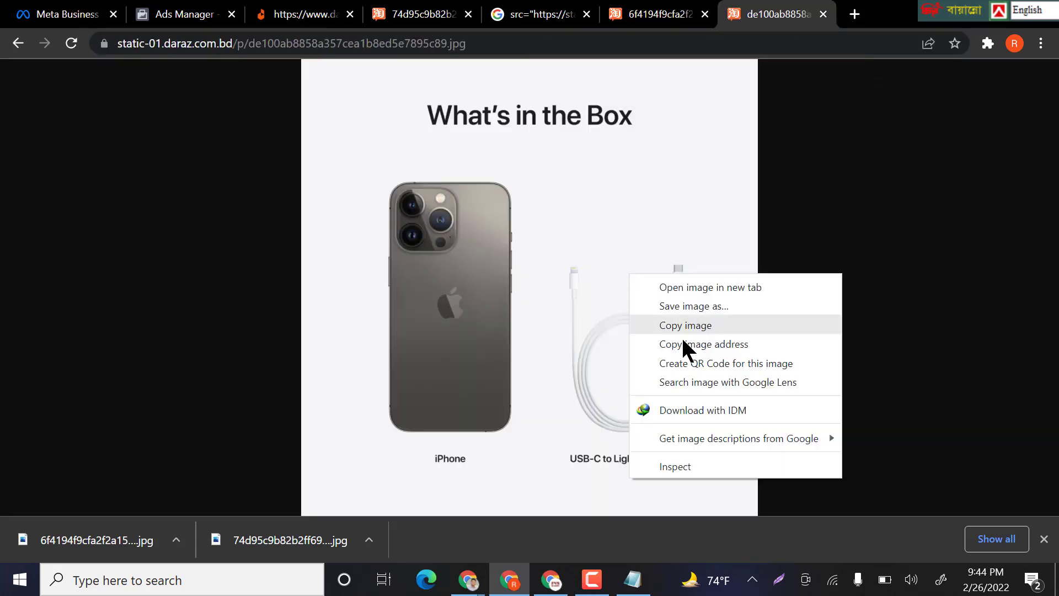
click(691, 308)
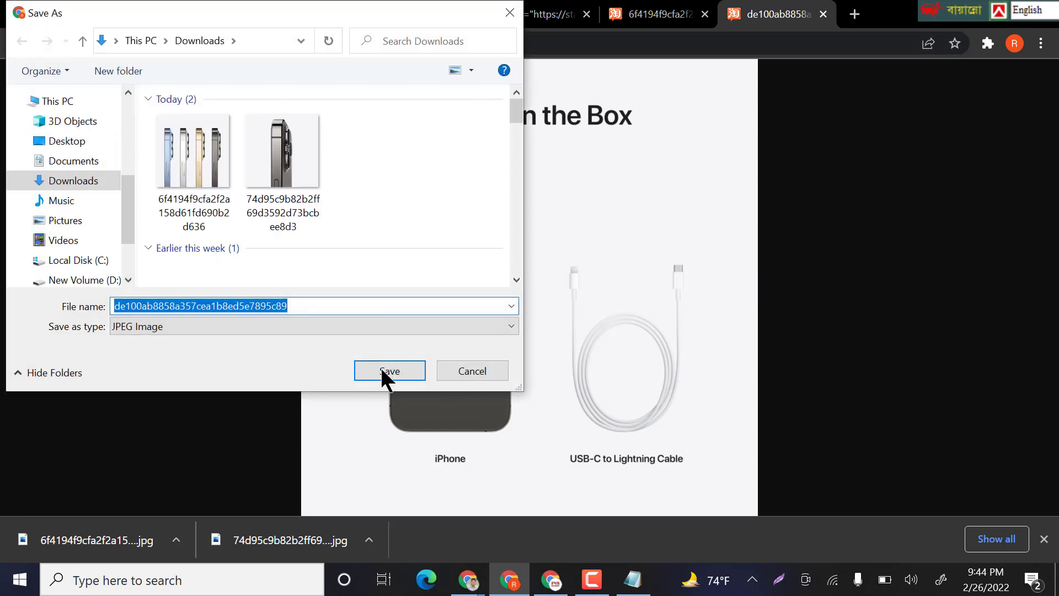
click(390, 371)
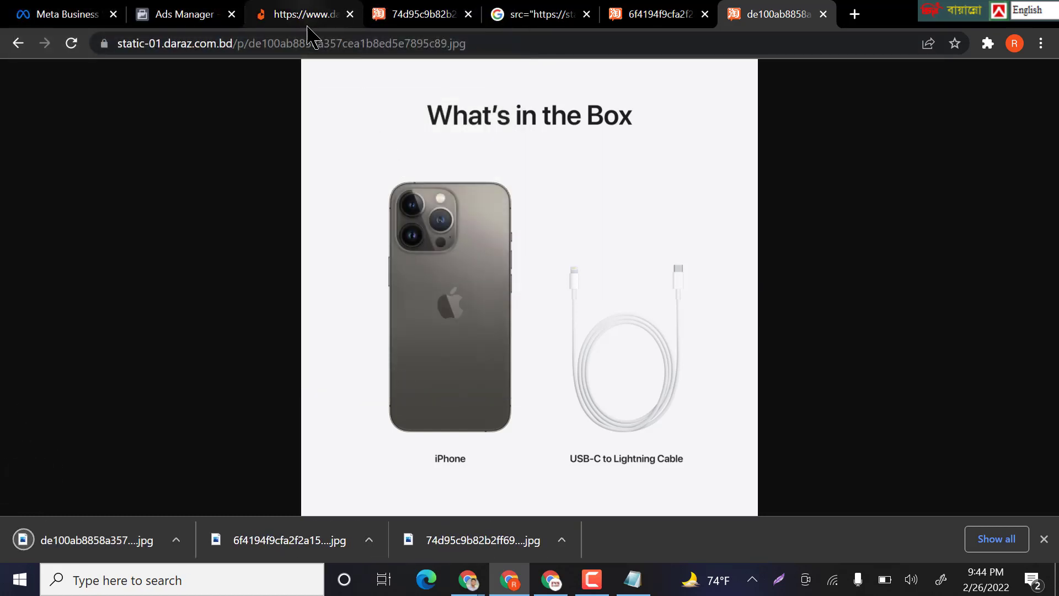
- Return to the product page, move the gallery thumbnails back, and preview the photo of the phone's front with the purple screen
click(305, 14)
scroll(296, 366, down, 3)
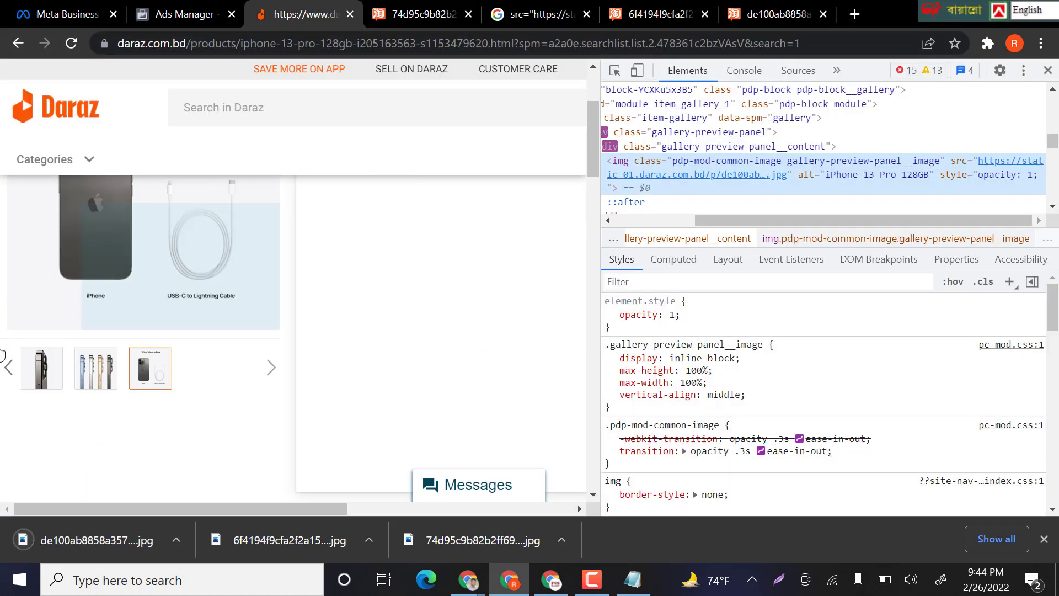
click(3, 358)
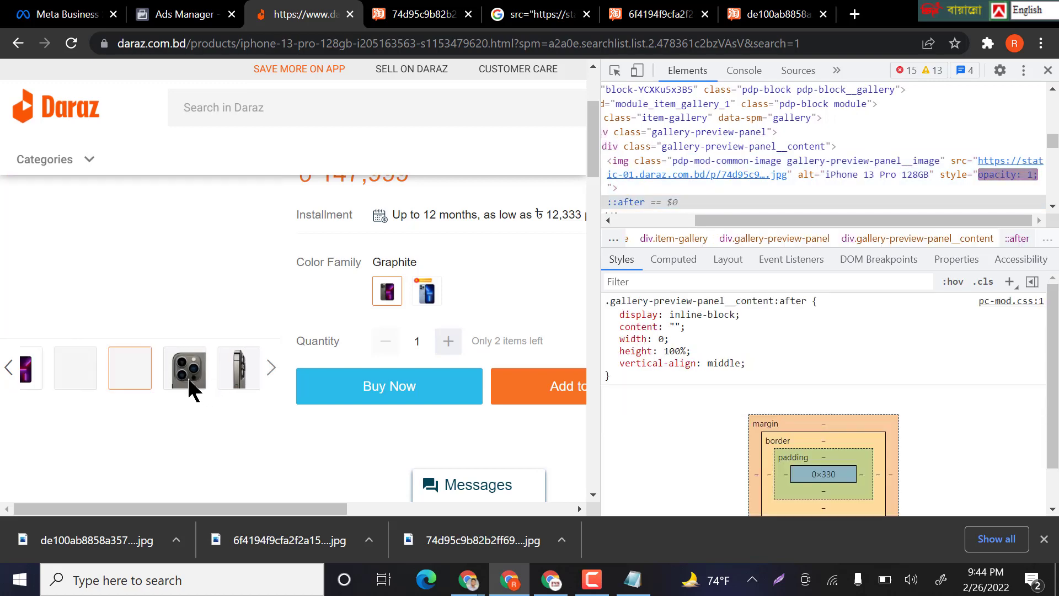
mouse_move(201, 373)
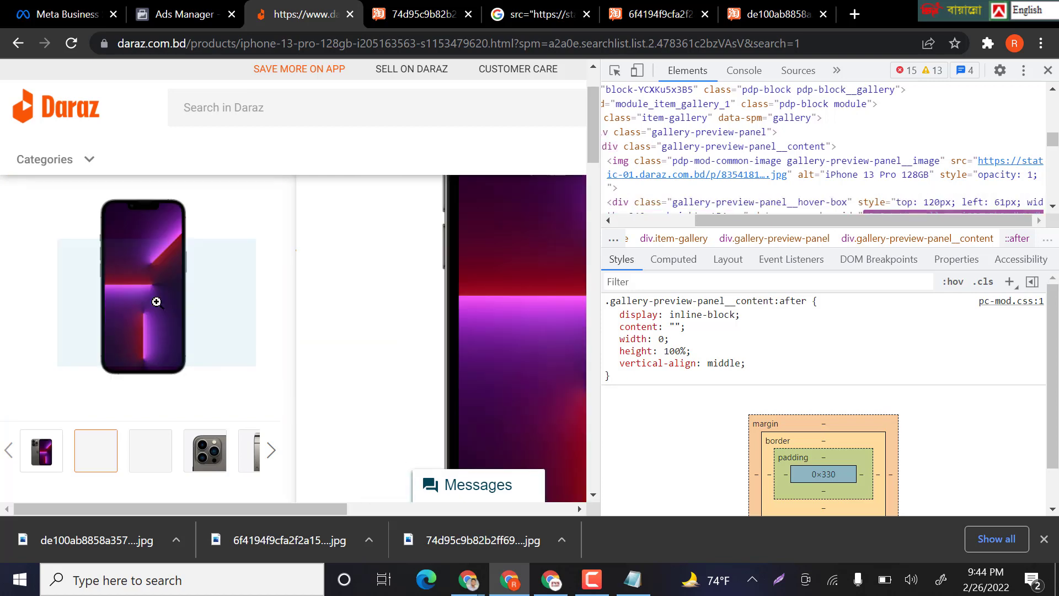
- Copy the purple-screen front photo's source address from its HTML element and open it in a new tab
click(753, 182)
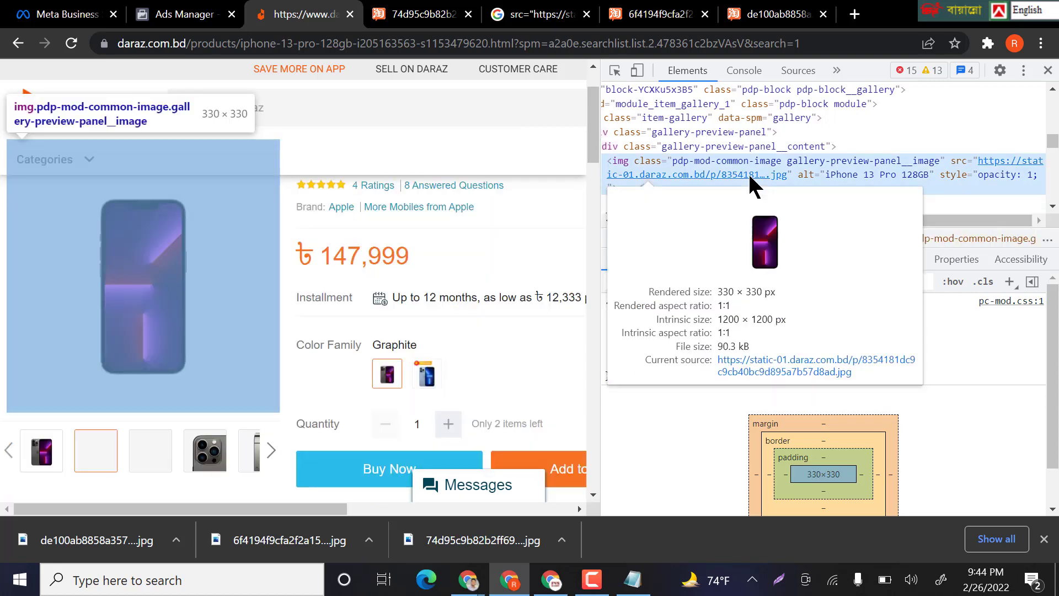
drag(753, 182, 746, 175)
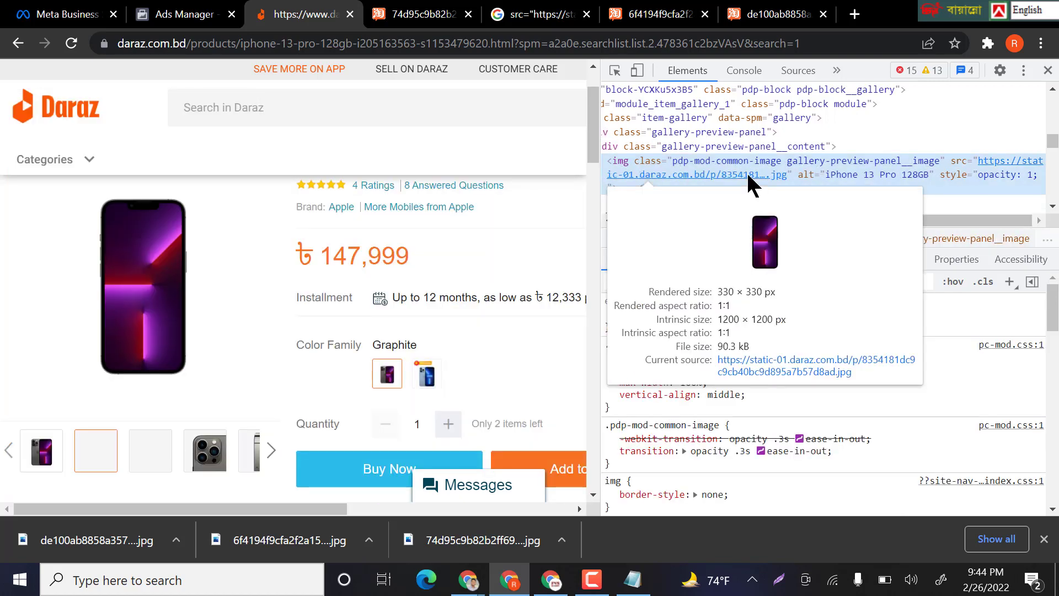
double_click(750, 181)
right_click(751, 182)
click(793, 237)
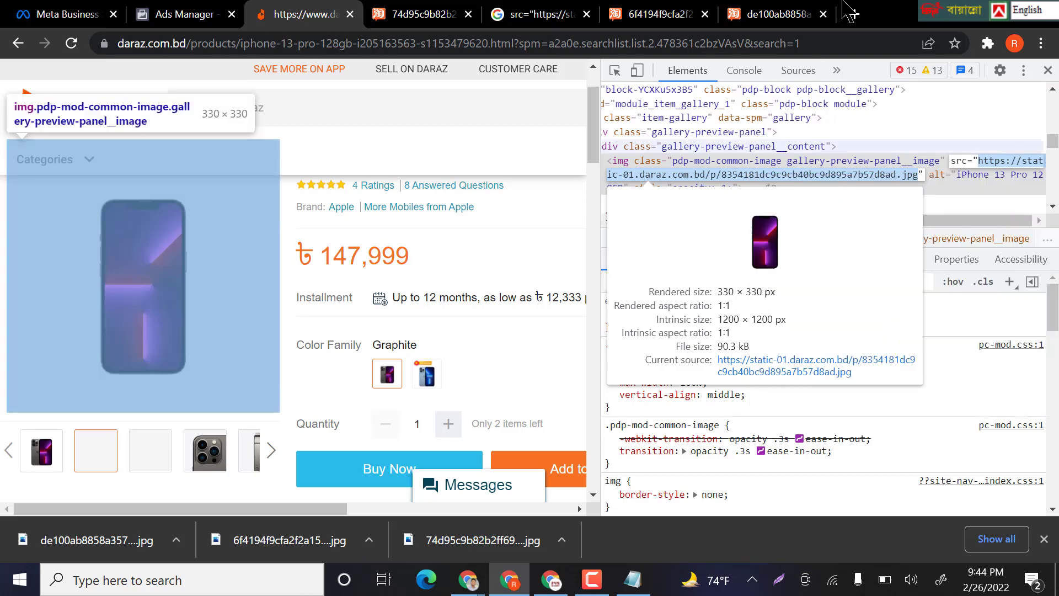
click(853, 13)
key(ctrl+v)
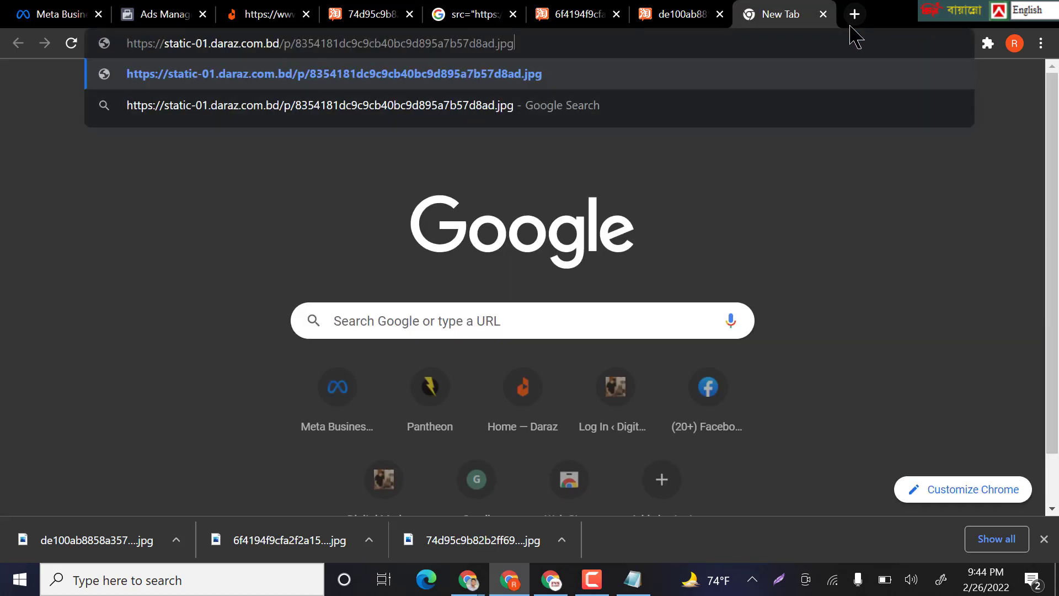
key(Return)
- Save the full-size purple-screen front image under its suggested file name
right_click(596, 227)
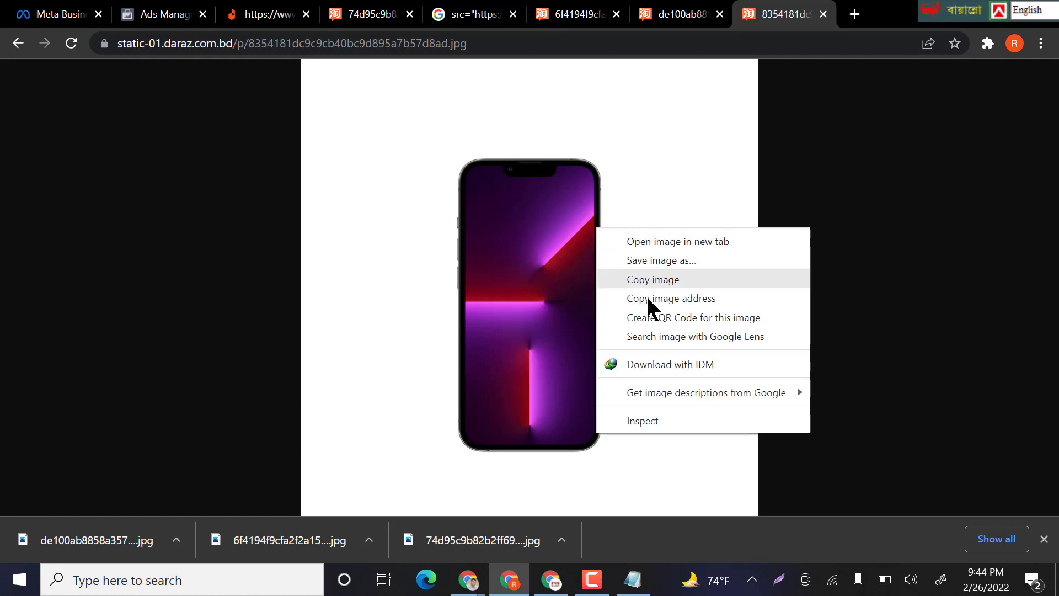
click(651, 264)
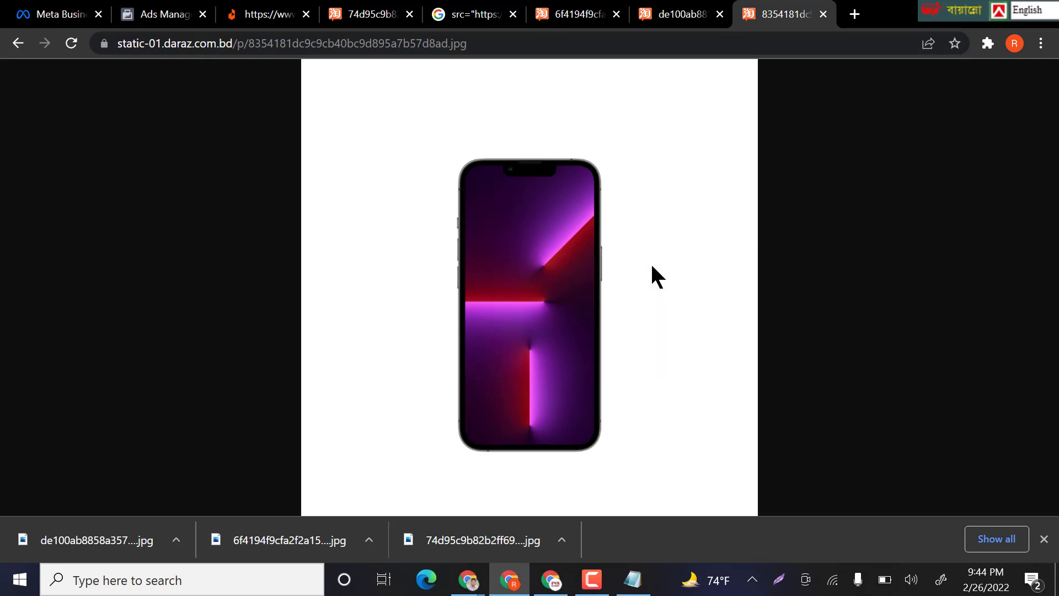
click(407, 365)
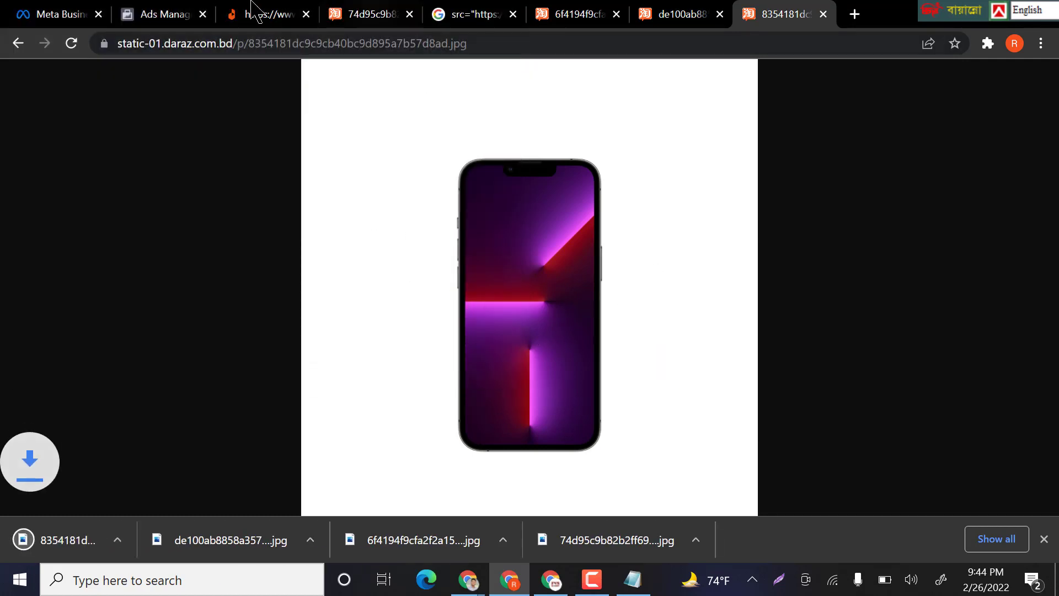
- Preview the photo showing the phone's back and front together, copy its whole src attribute, and try to open it in a new tab
click(259, 14)
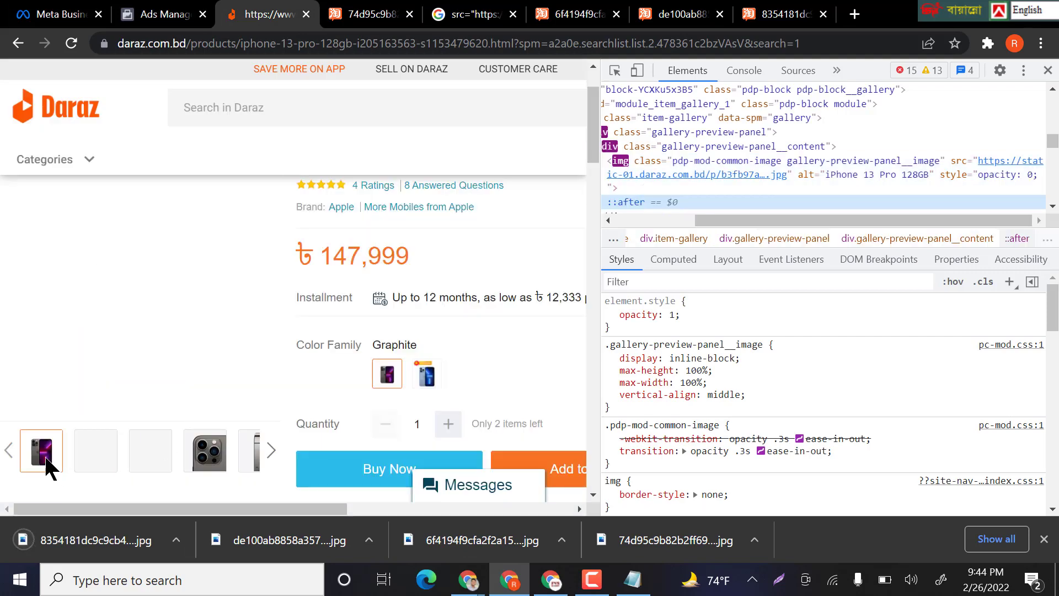
click(45, 465)
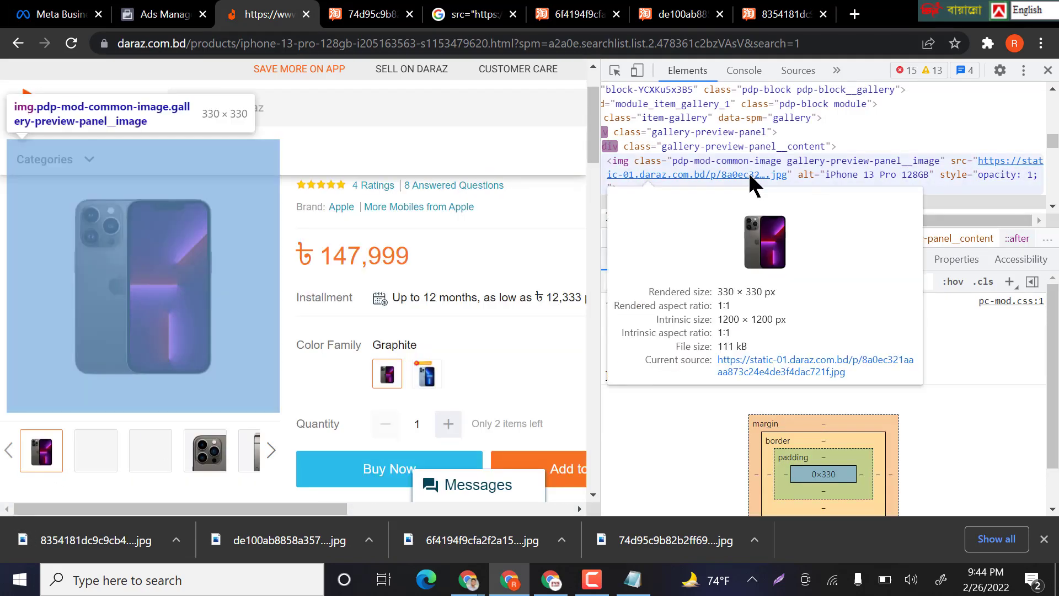
click(748, 171)
right_click(749, 173)
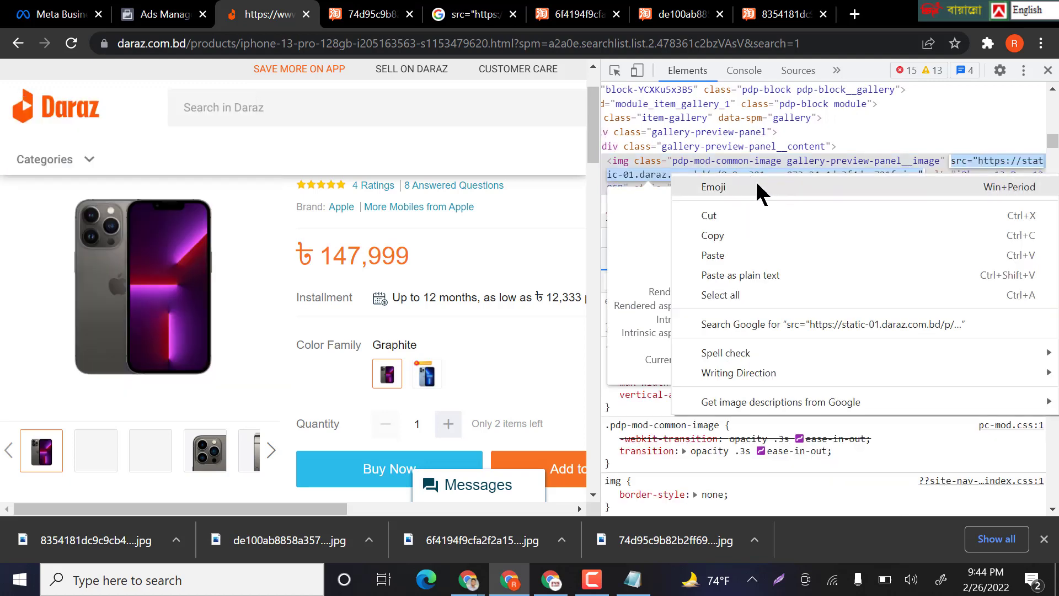
click(737, 230)
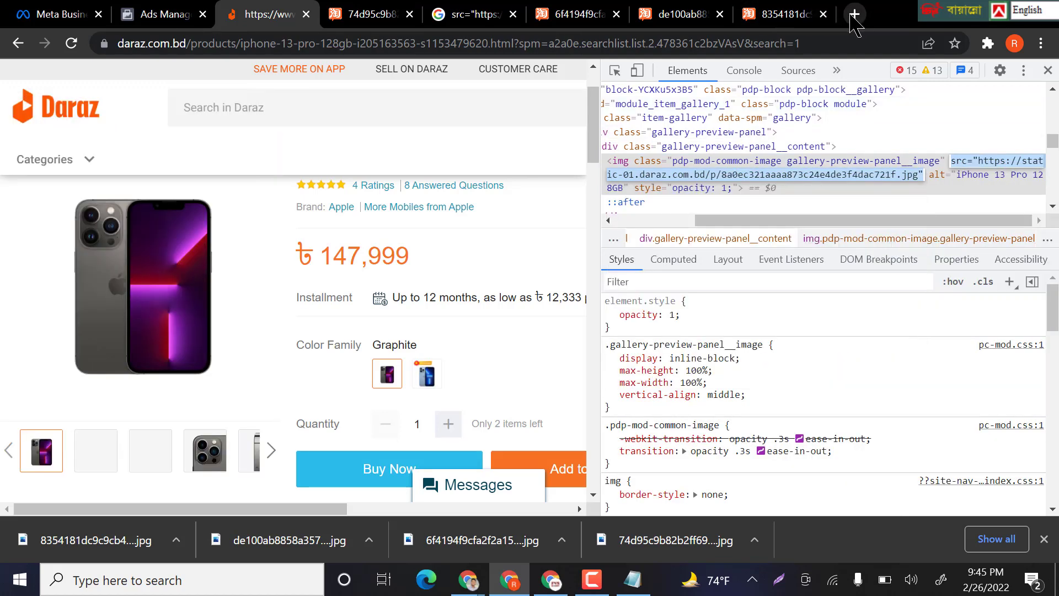
click(855, 15)
key(ctrl+v)
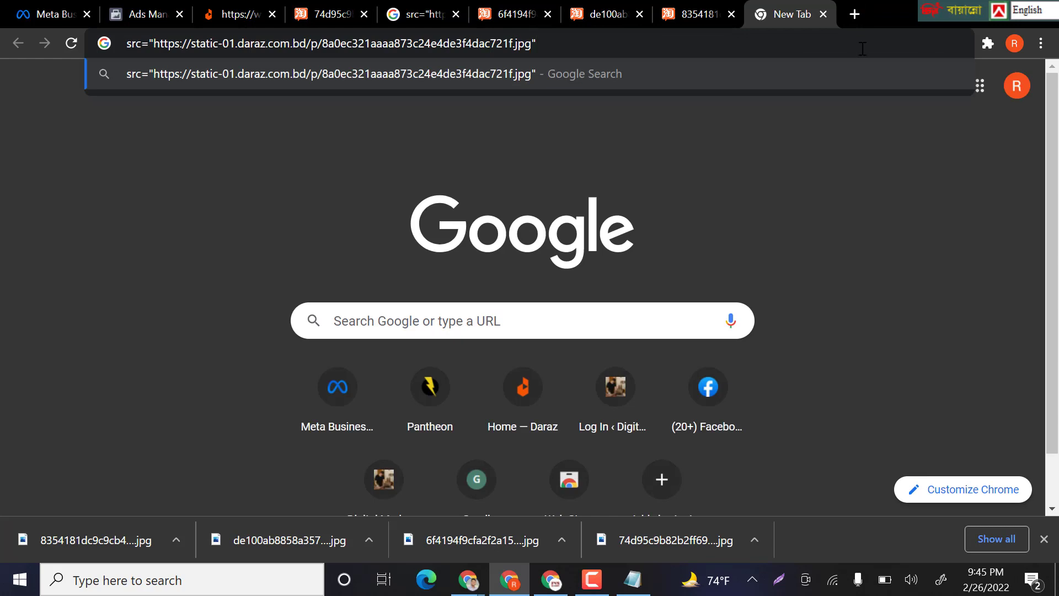
key(Return)
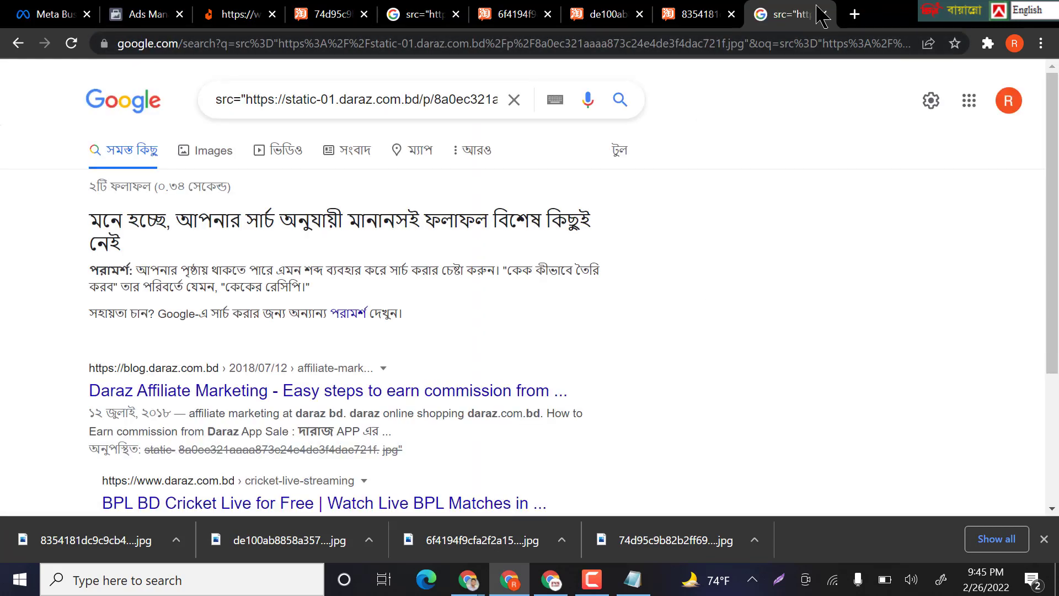
- Close the search tab, recopy the src attribute of the photo showing the phone's back and front, and try opening it in a new tab
click(824, 14)
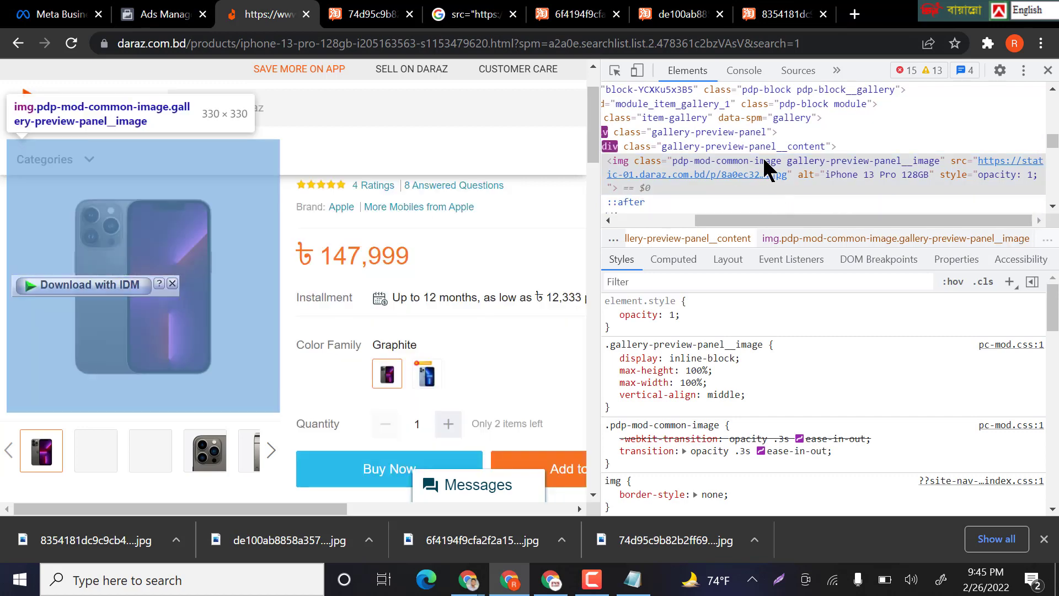
double_click(766, 166)
right_click(766, 167)
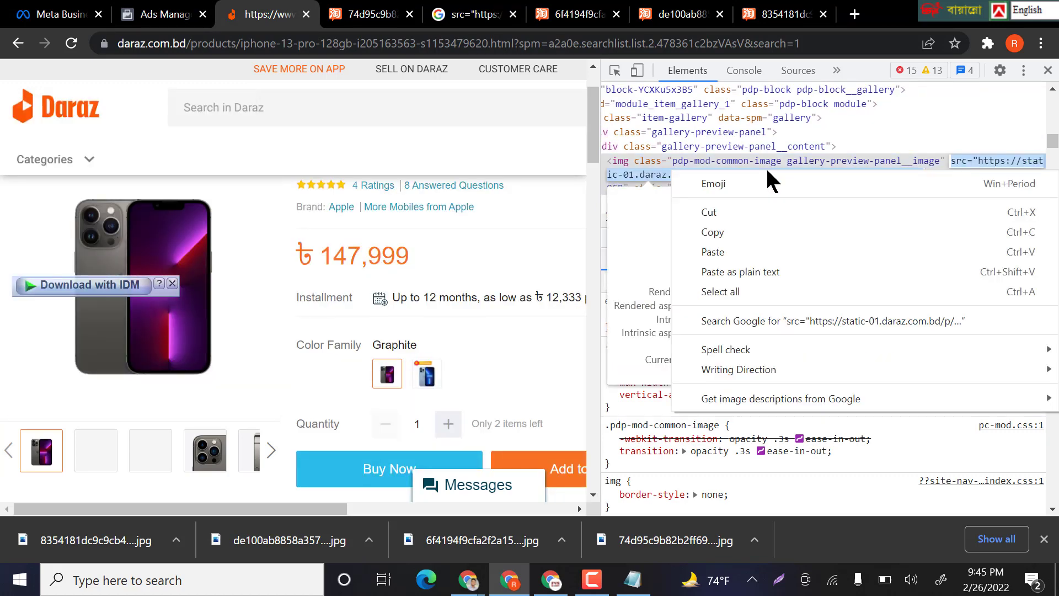
click(765, 232)
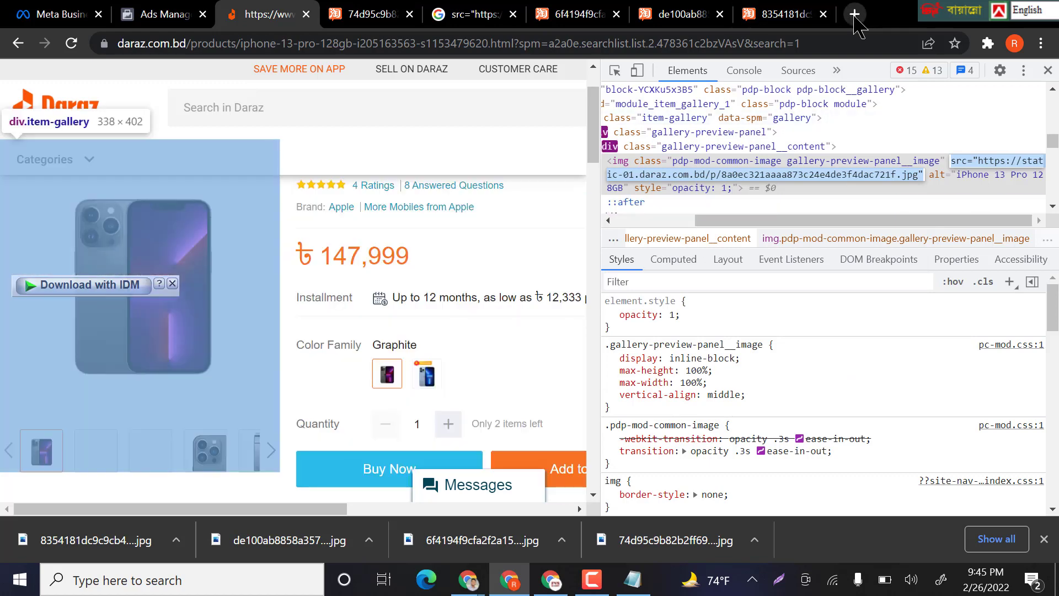
click(855, 14)
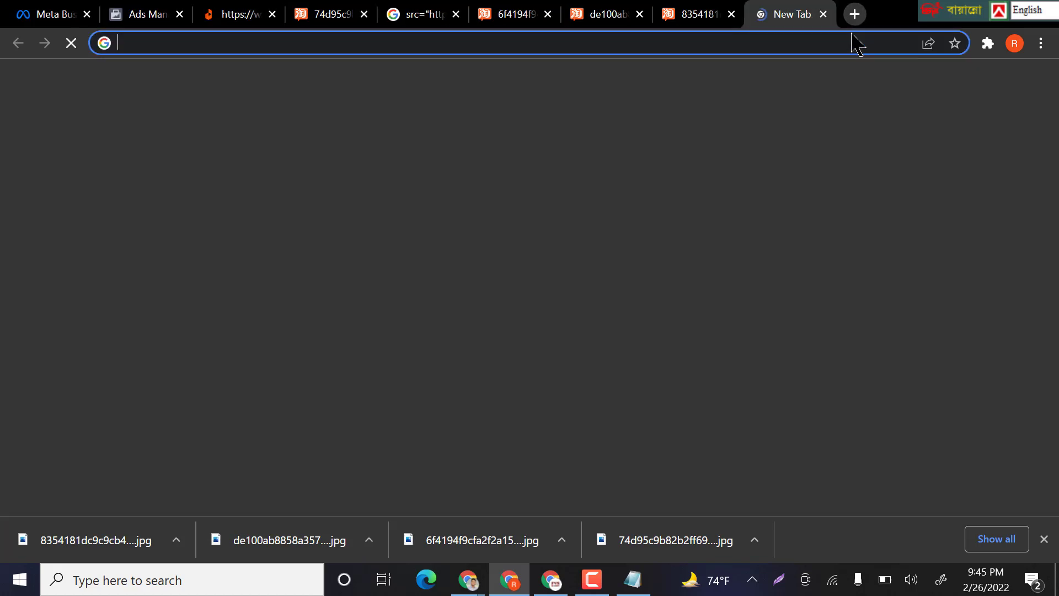
key(ctrl+v)
key(Return)
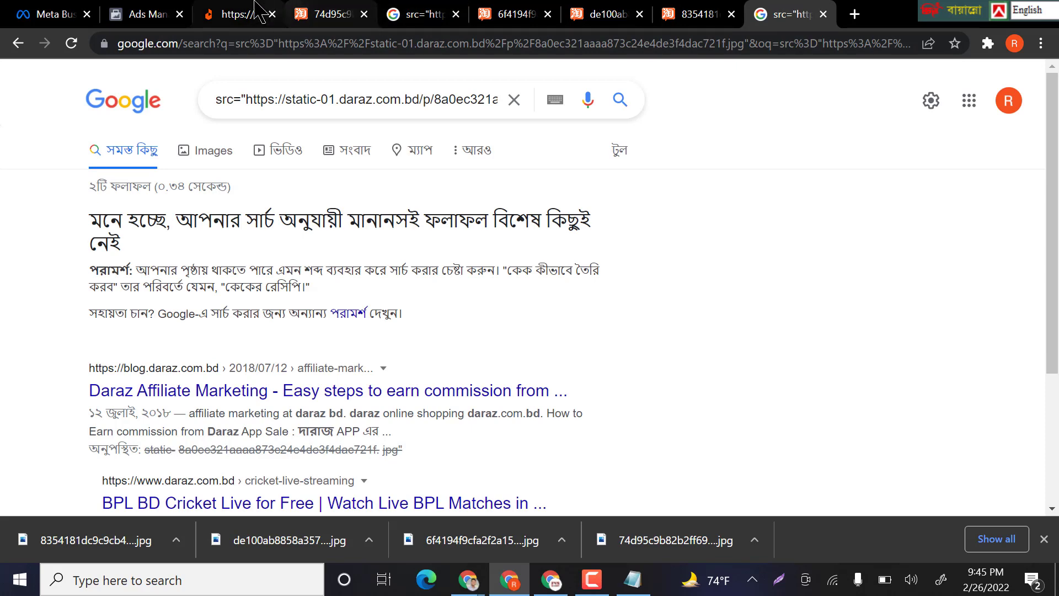
- Return to the product page, copy the same photo's src attribute again, and try to load it in a new tab before closing that tab
click(255, 5)
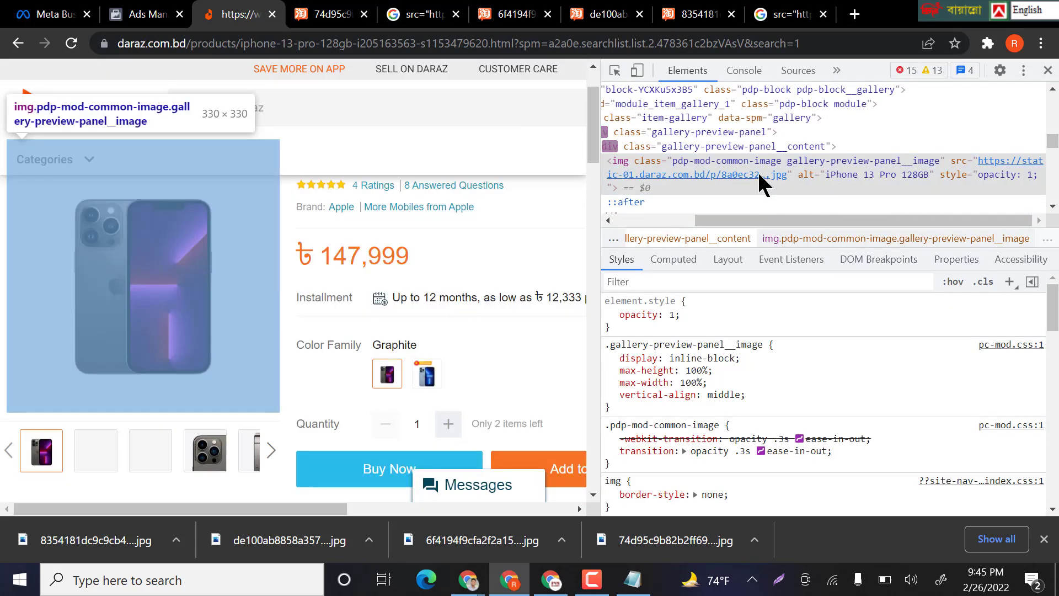
double_click(759, 175)
right_click(759, 174)
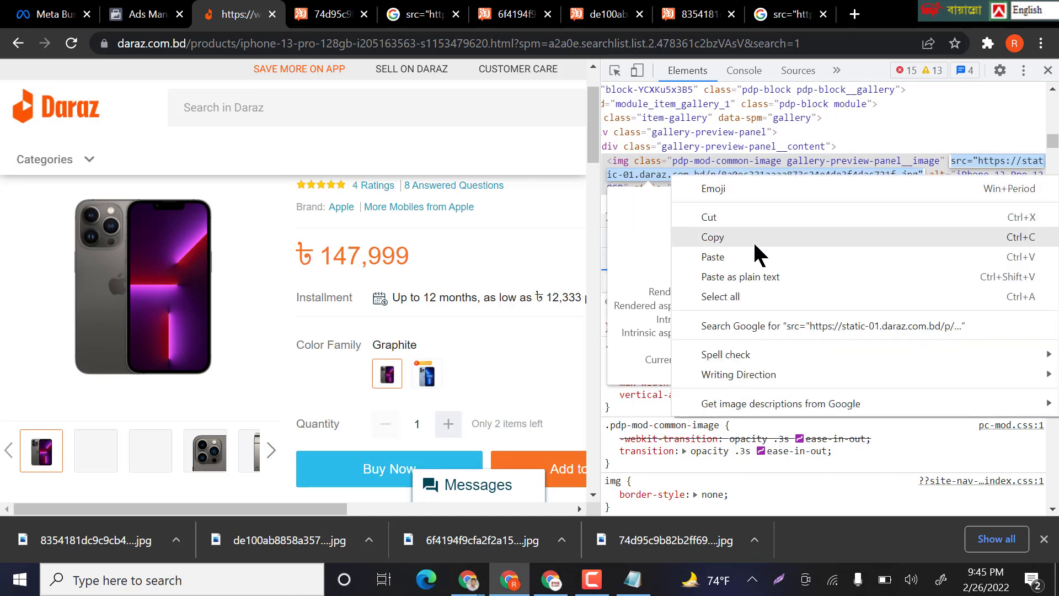
click(760, 250)
click(858, 20)
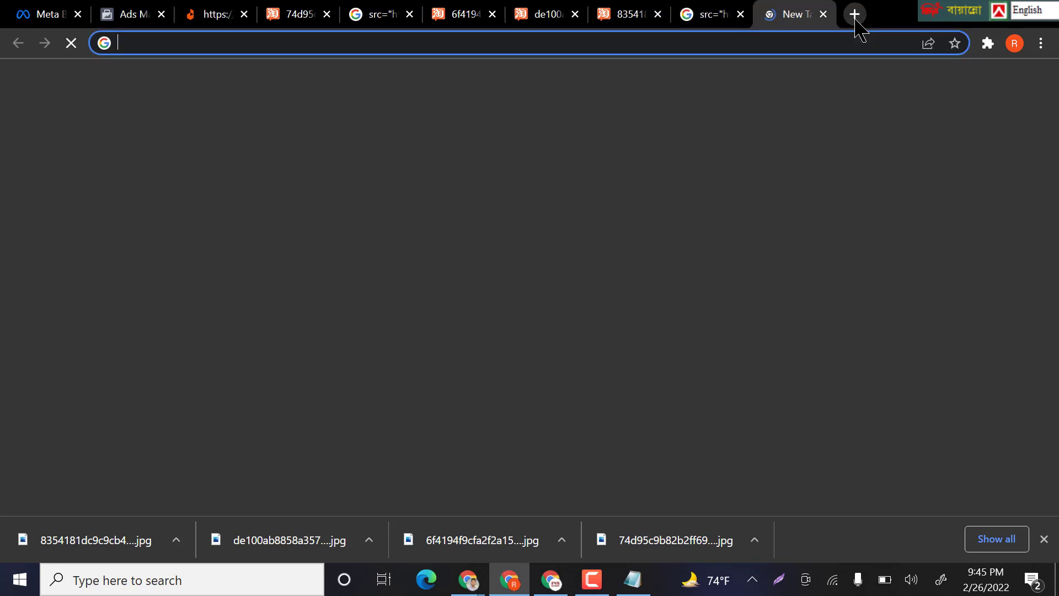
key(ctrl+v)
key(Return)
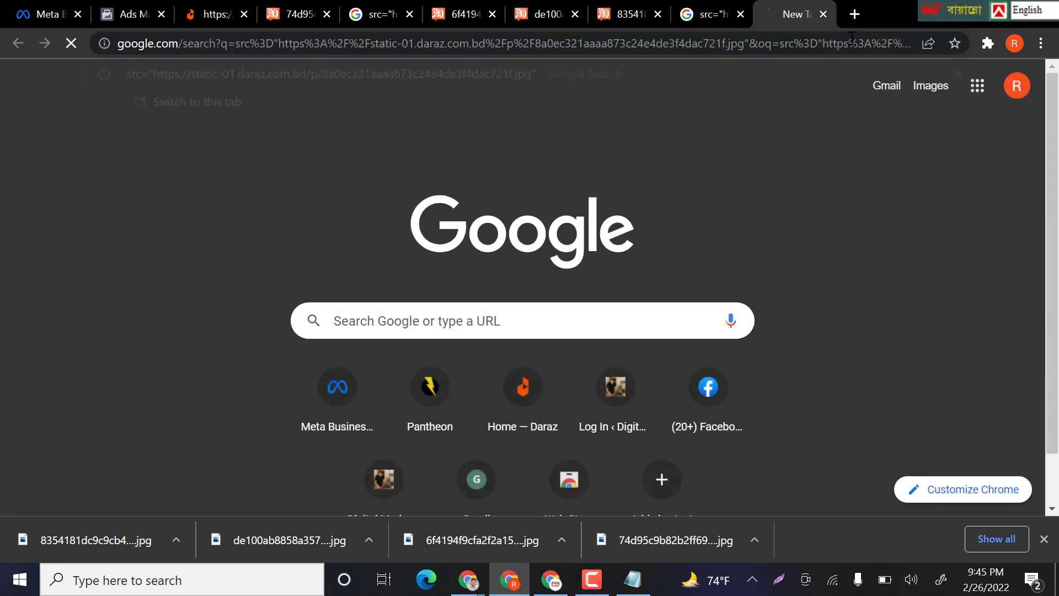
click(823, 15)
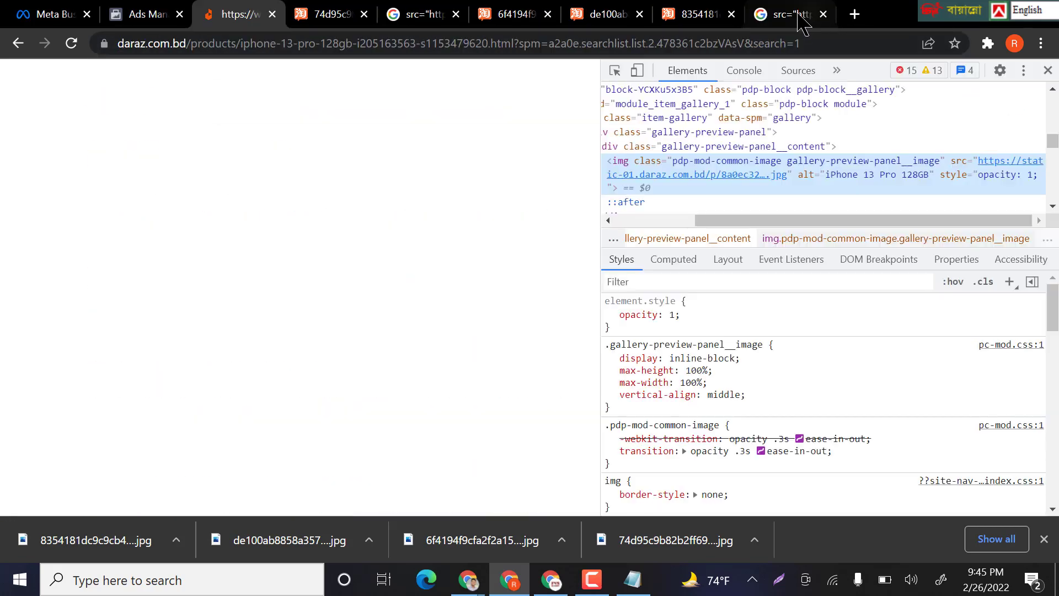
- Try to open the already copied src attribute of the back-and-front photo in another new tab
click(855, 14)
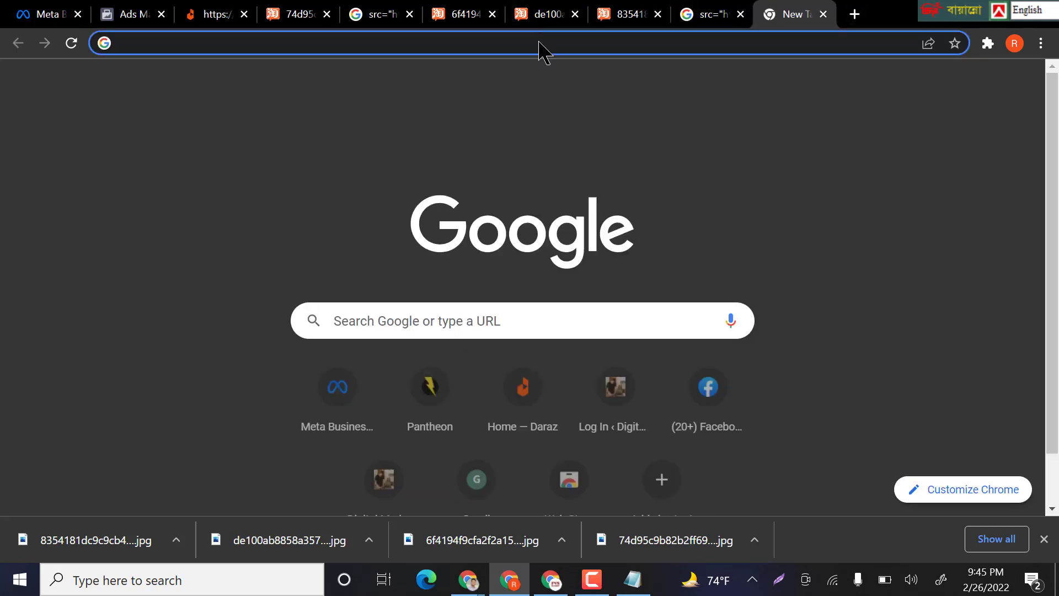
right_click(539, 43)
click(587, 159)
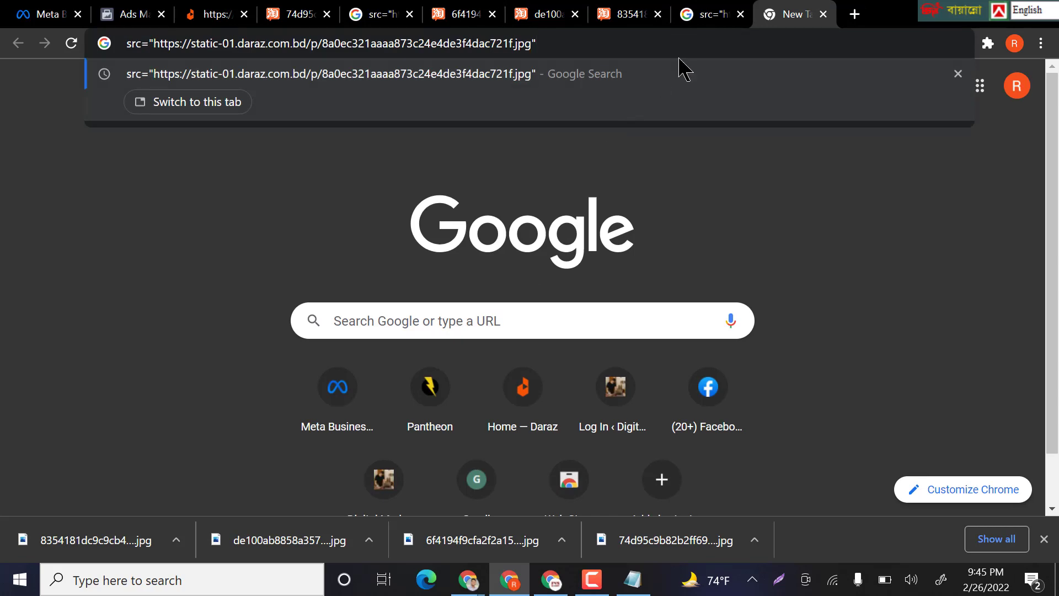
click(669, 80)
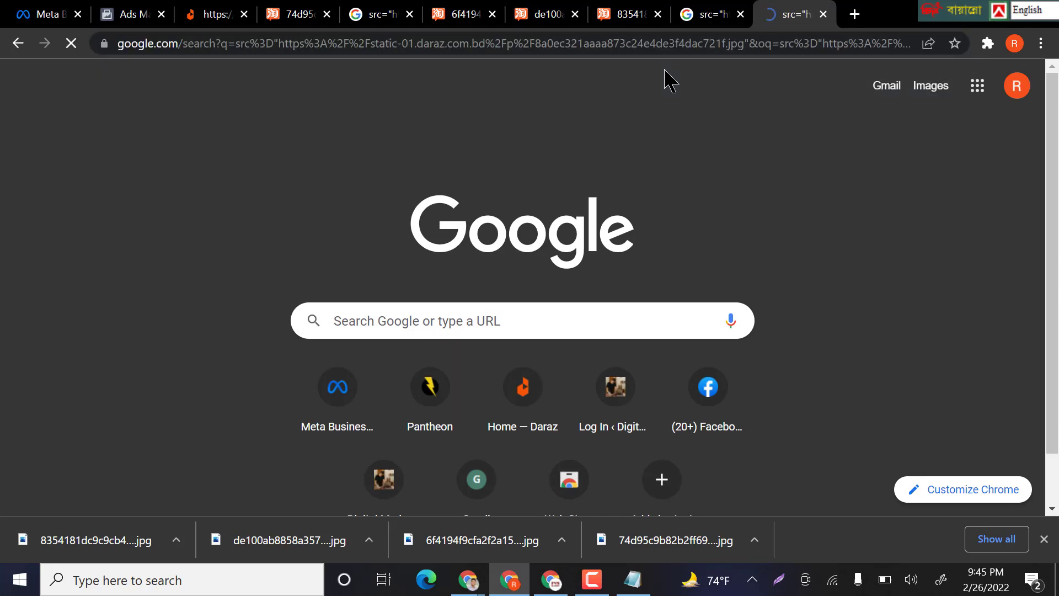
- Try once more to open the photo's src attribute freshly copied from the product page, and close the two newest search tabs
click(210, 13)
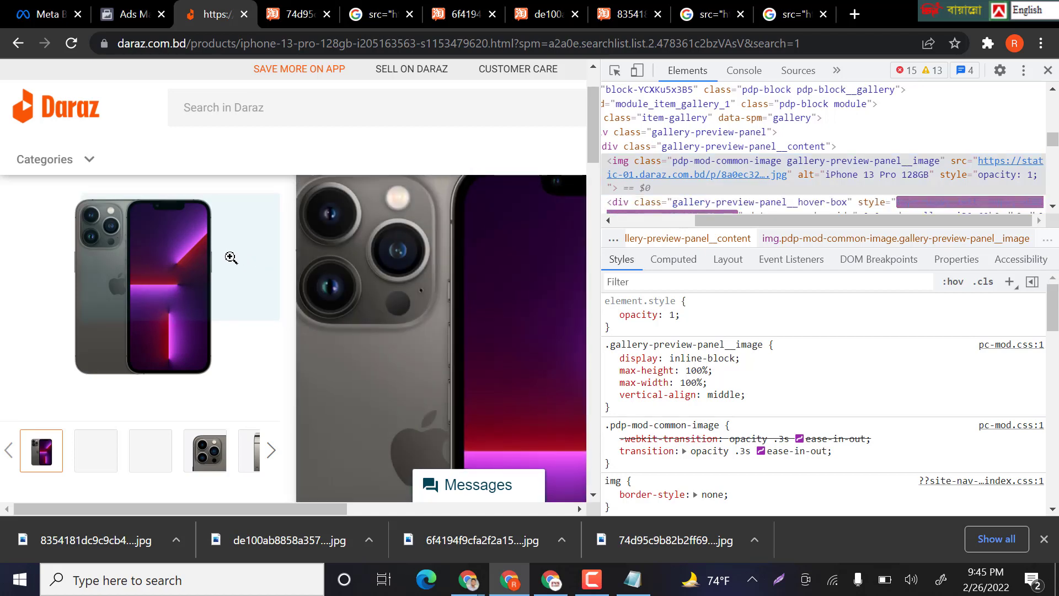
double_click(750, 172)
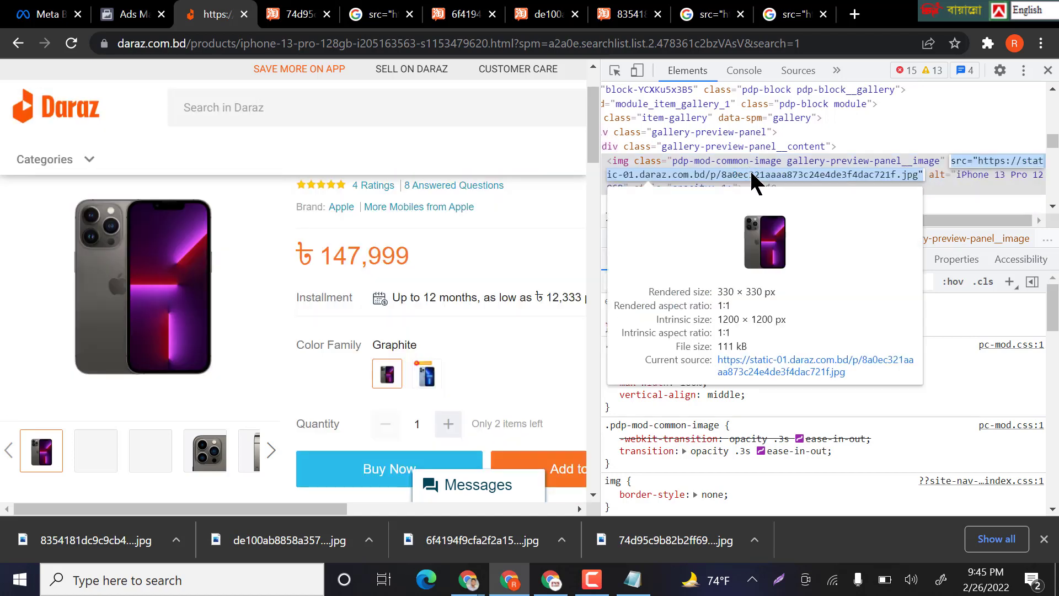
right_click(749, 169)
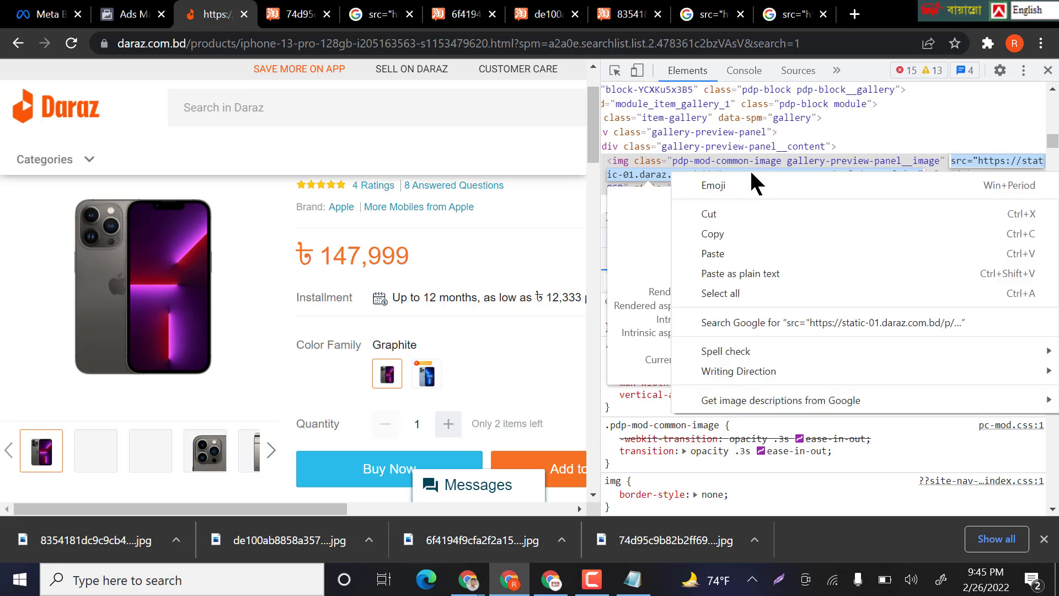
click(745, 231)
click(853, 15)
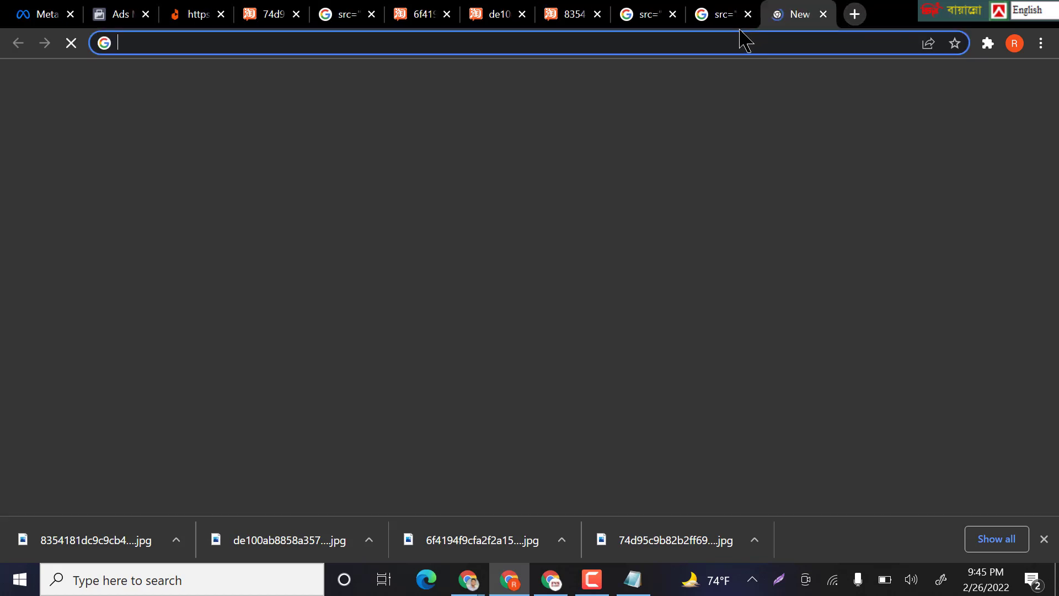
right_click(742, 43)
click(708, 153)
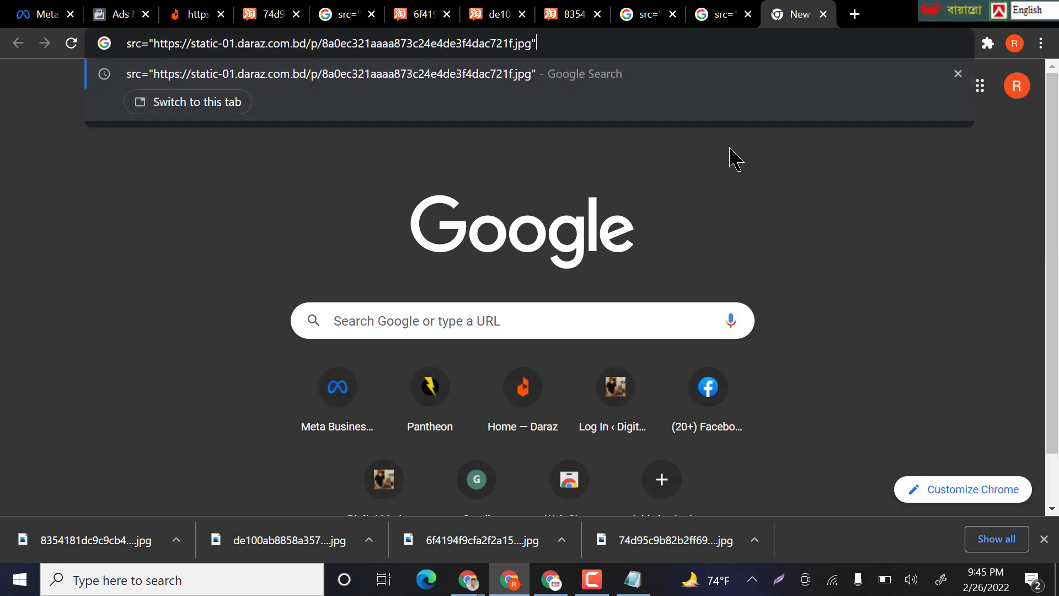
key(Return)
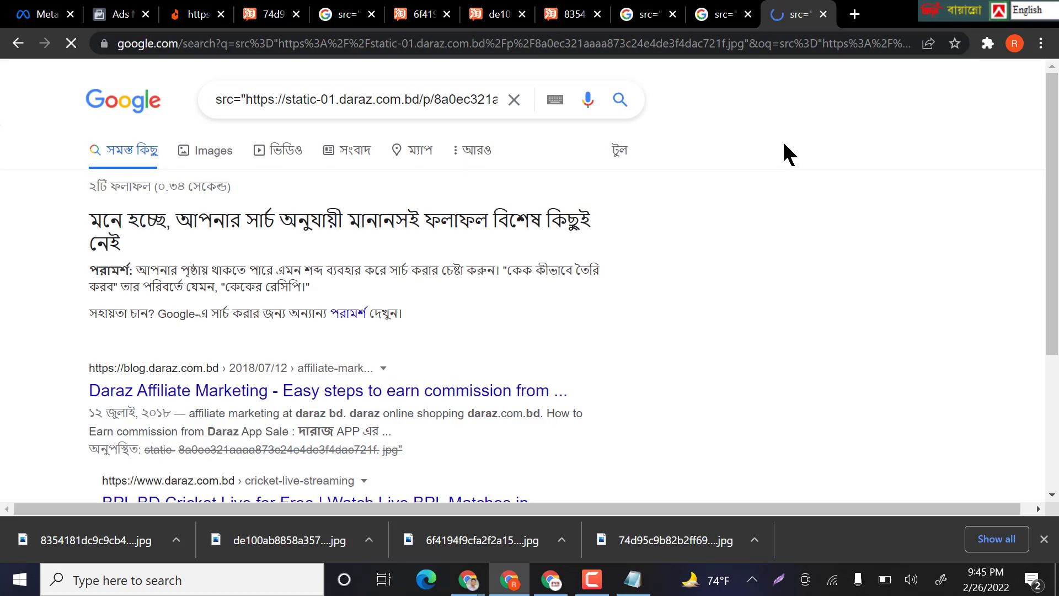
click(823, 14)
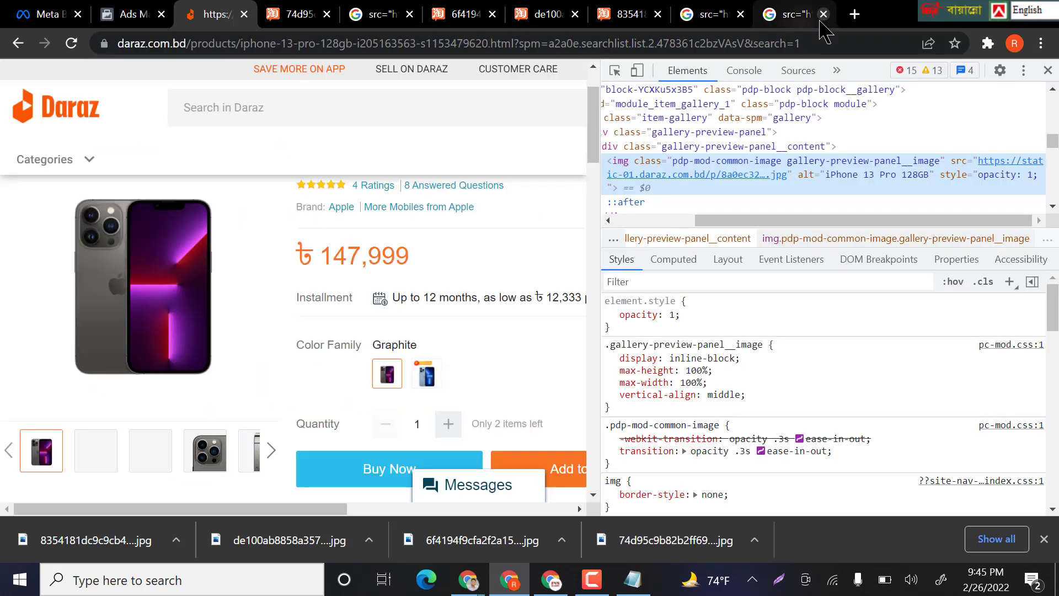
click(823, 14)
- Search Google for "i phone 13 pro max" in a new tab, show the image results, and dismiss the downloads bar
click(852, 15)
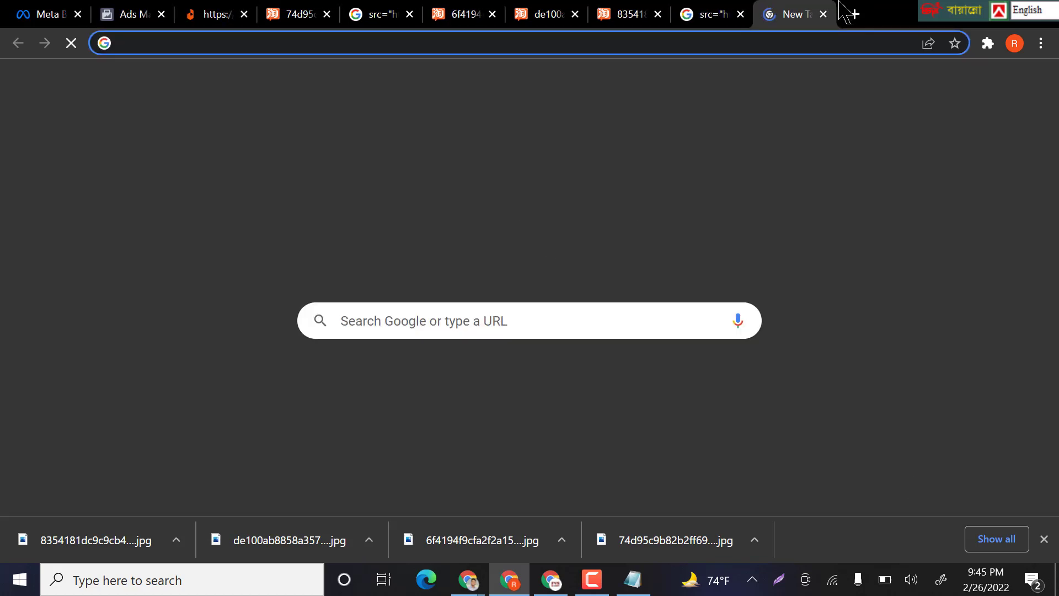
text(i phon)
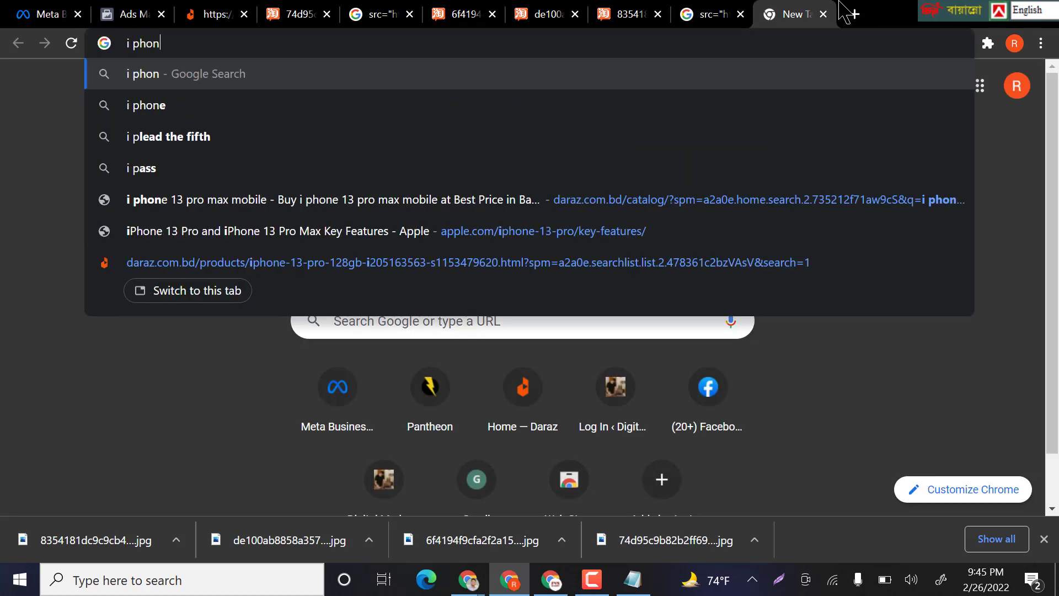
text(e 1)
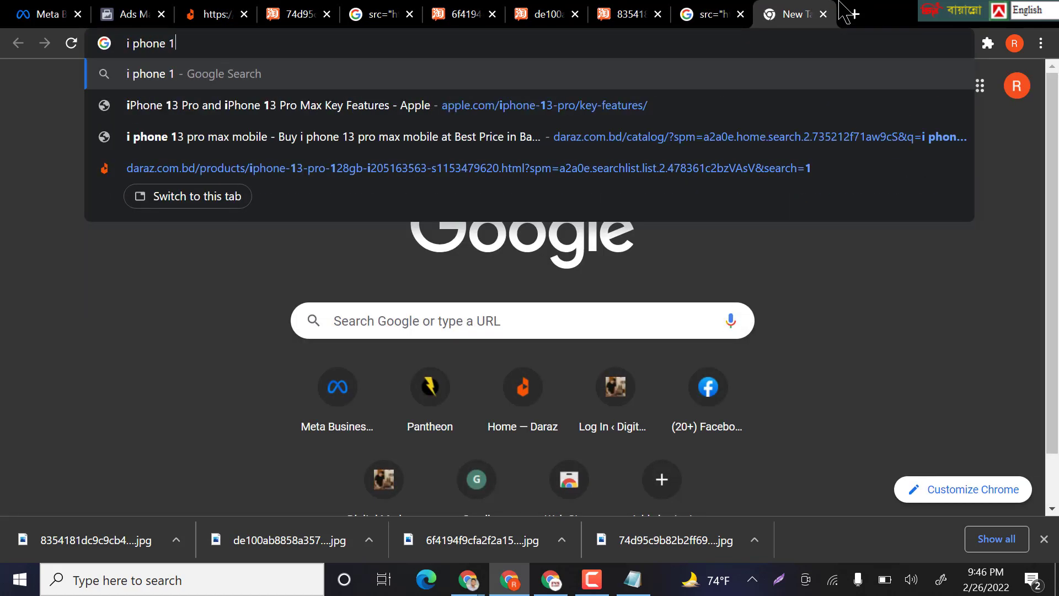
text(3 pr)
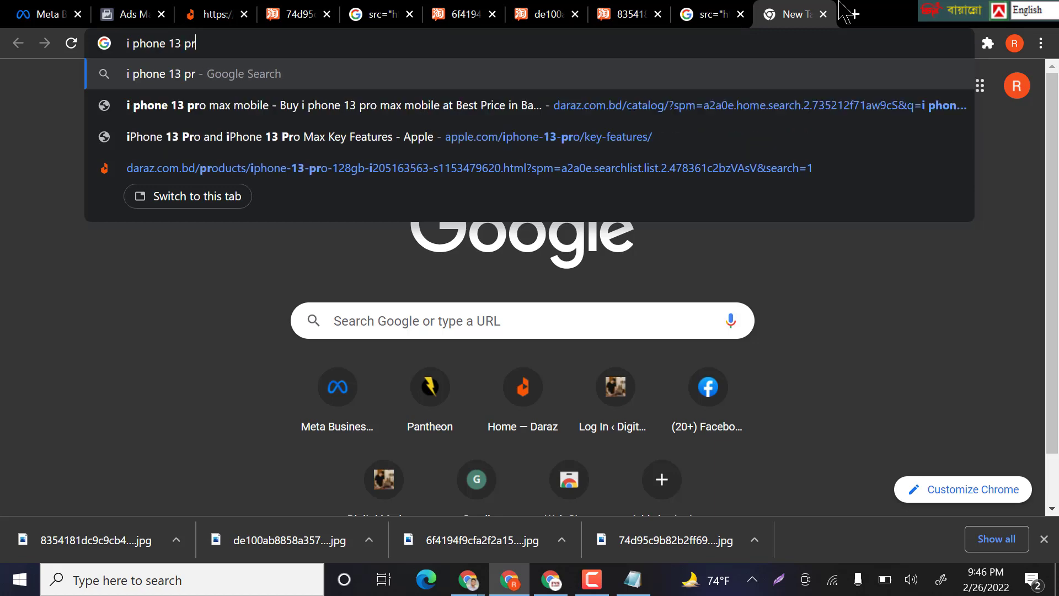
text(o maz)
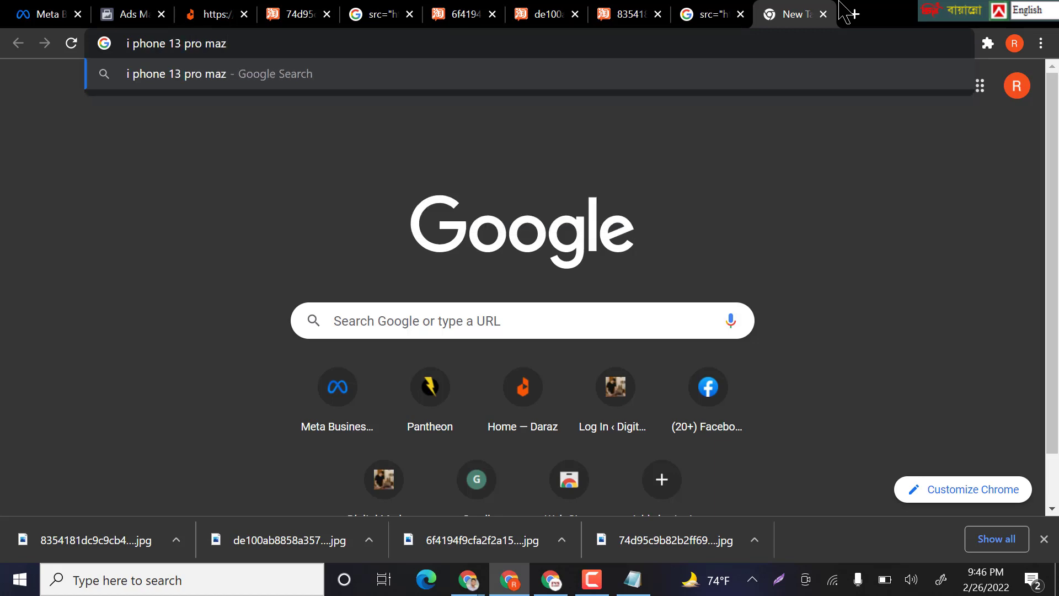
key(BackSpace)
text(x)
key(Return)
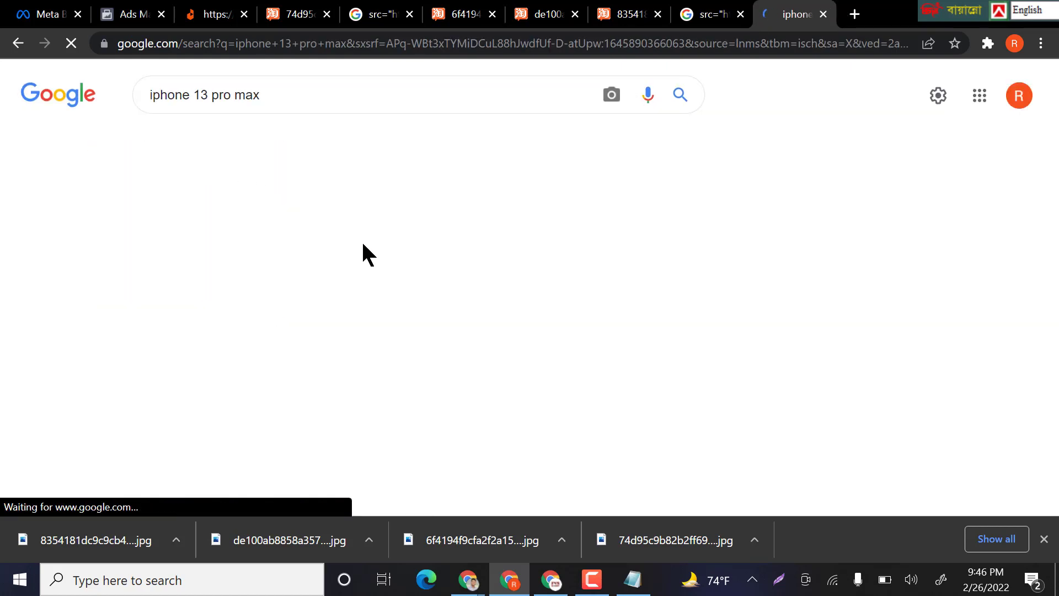
click(1044, 539)
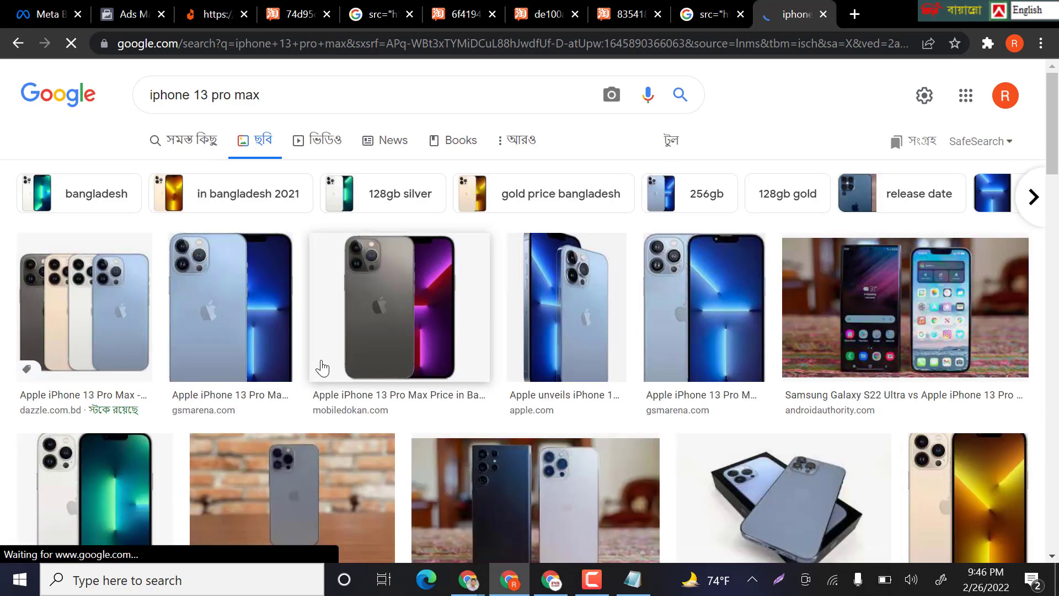
- Preview the Dazzle image of the iPhone 13 Pro Max in four colours and save it under its suggested file name
scroll(325, 345, down, 1)
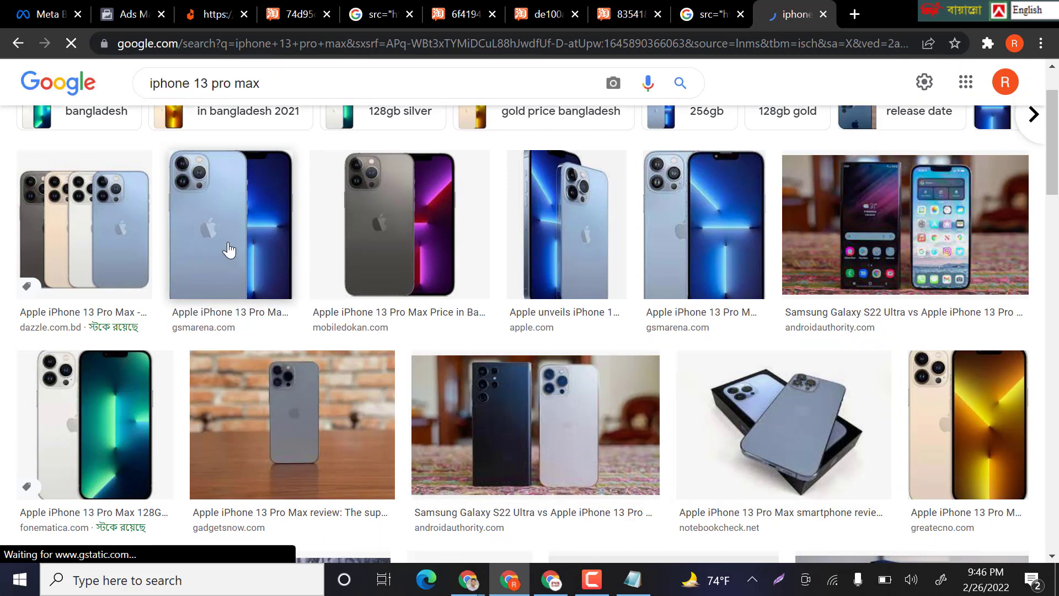
click(104, 232)
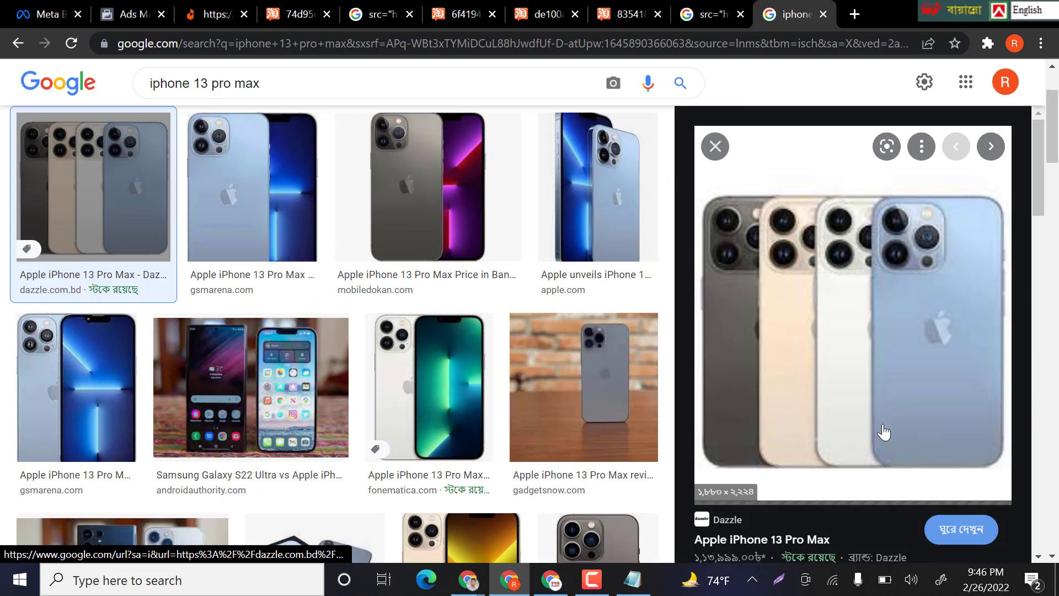
right_click(877, 316)
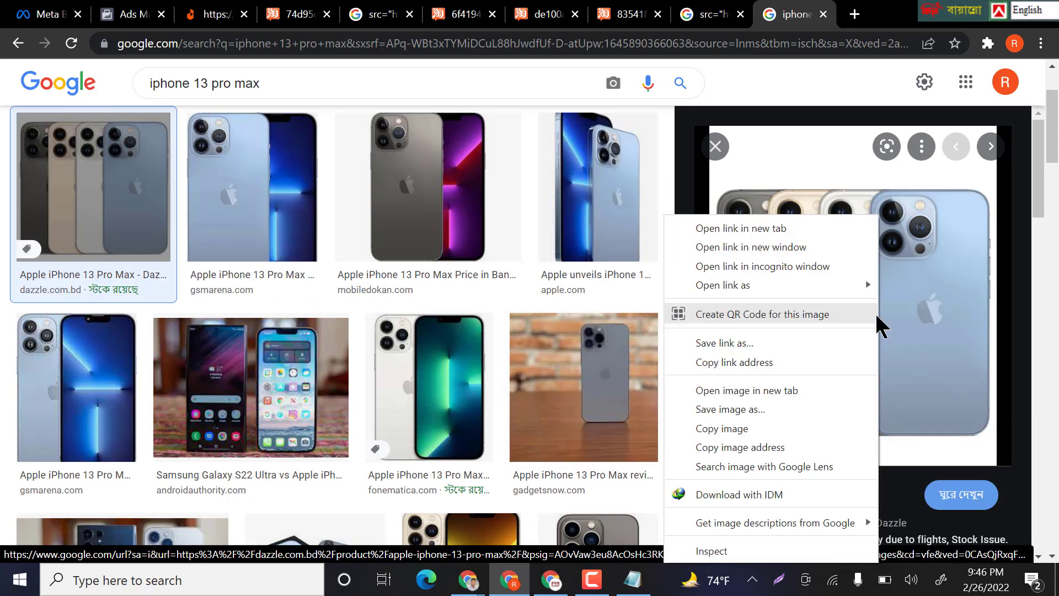
click(725, 408)
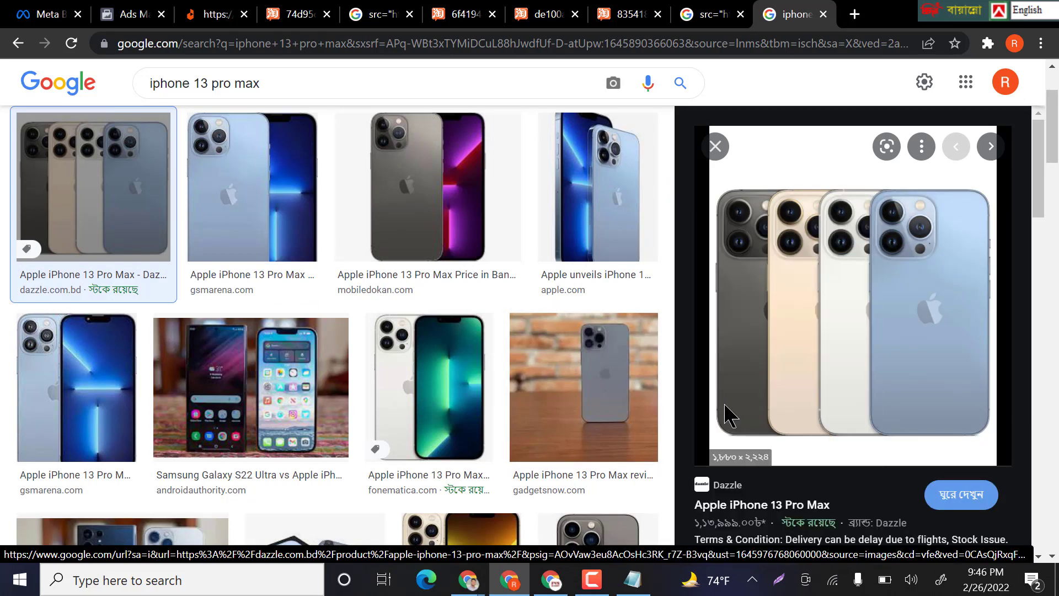
click(371, 373)
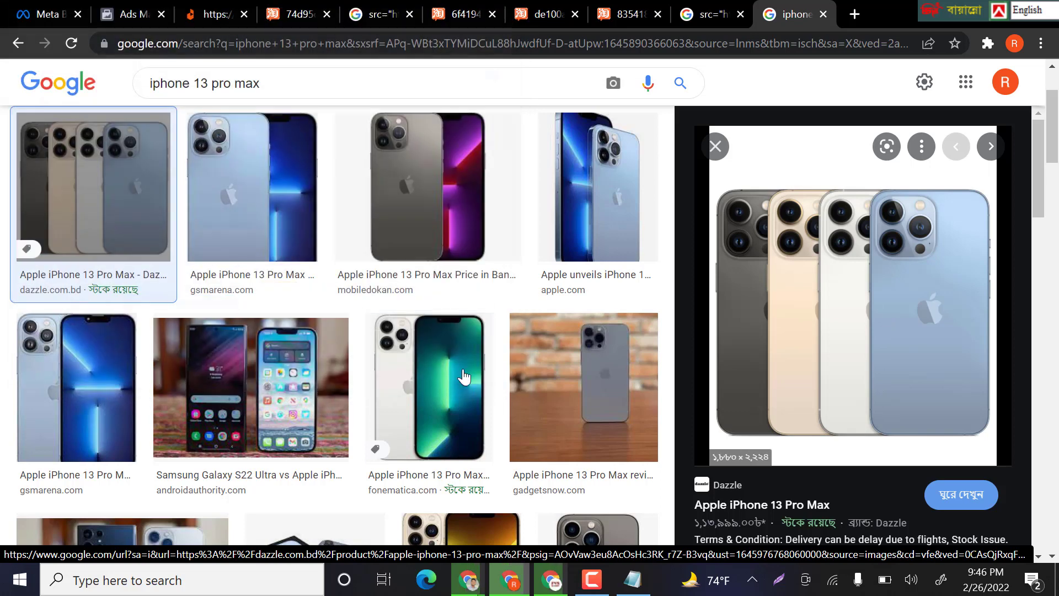
- Preview the Gadgets Now photo of the iPhone 13 Pro Max on a wooden table and save it as 86550242.jpg
click(610, 385)
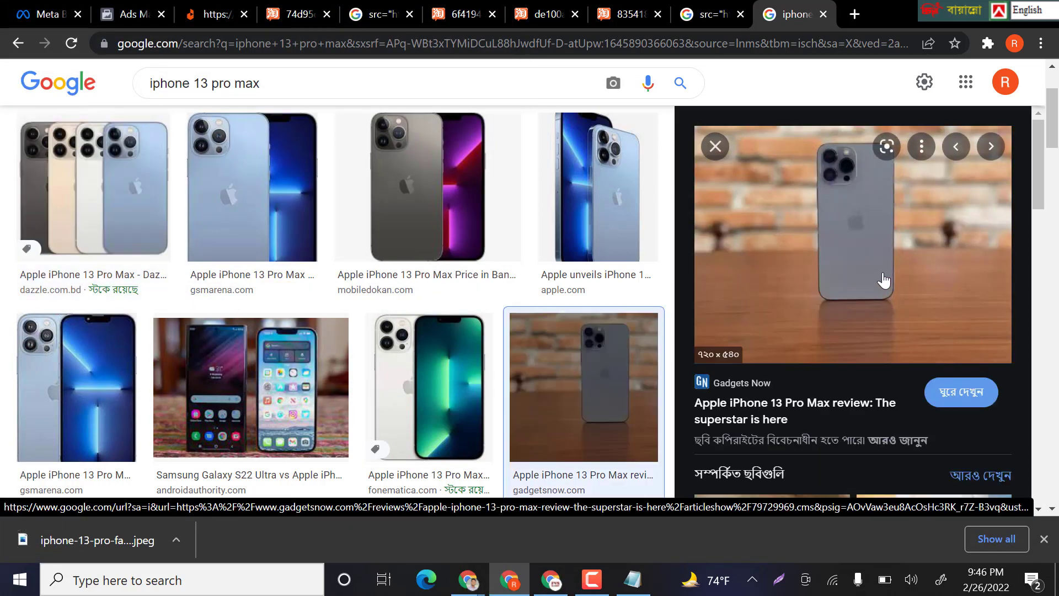
right_click(882, 218)
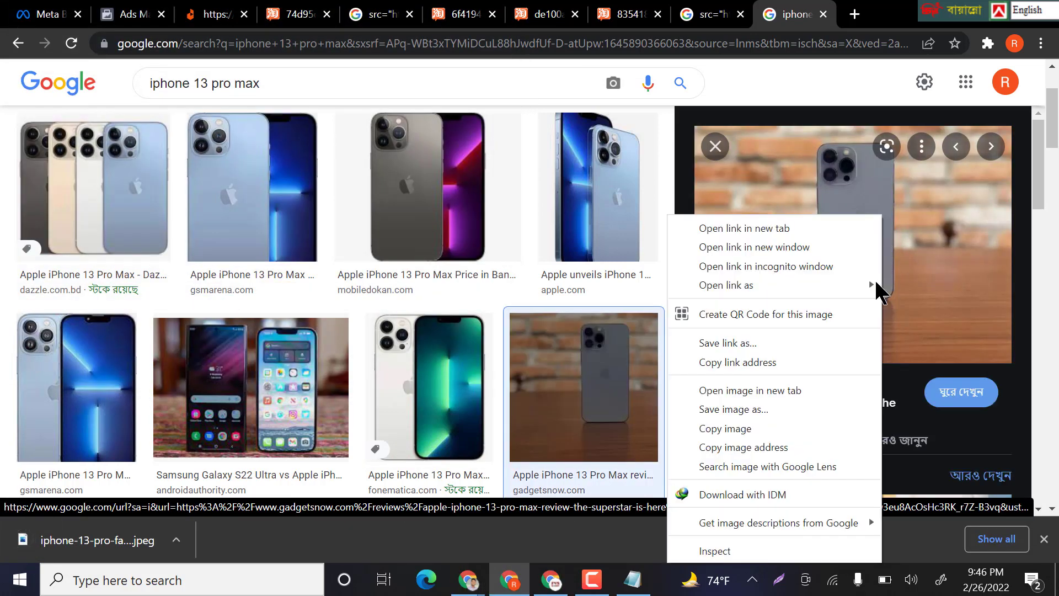
click(736, 405)
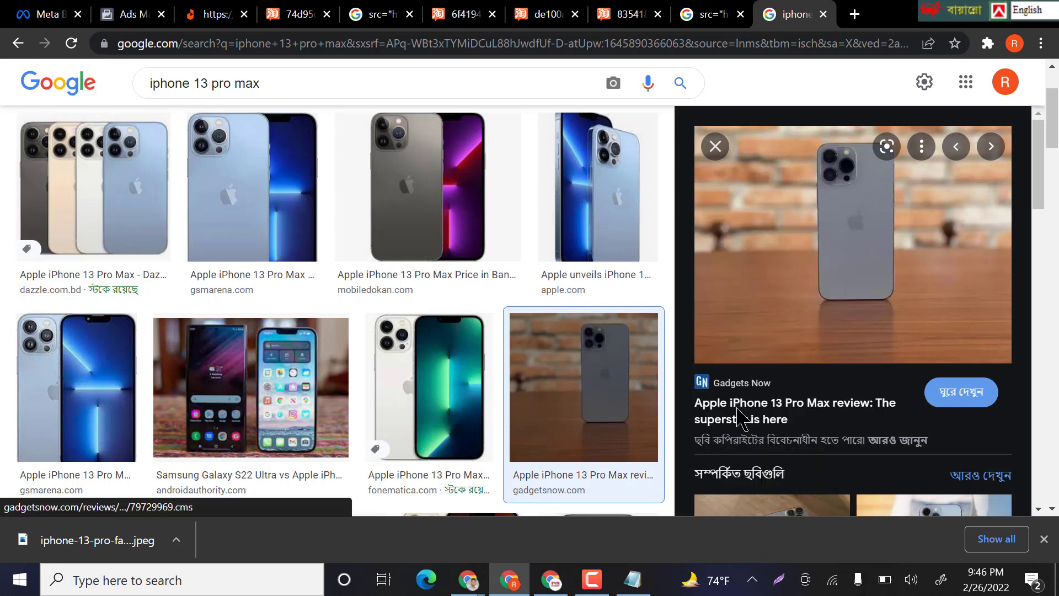
click(406, 372)
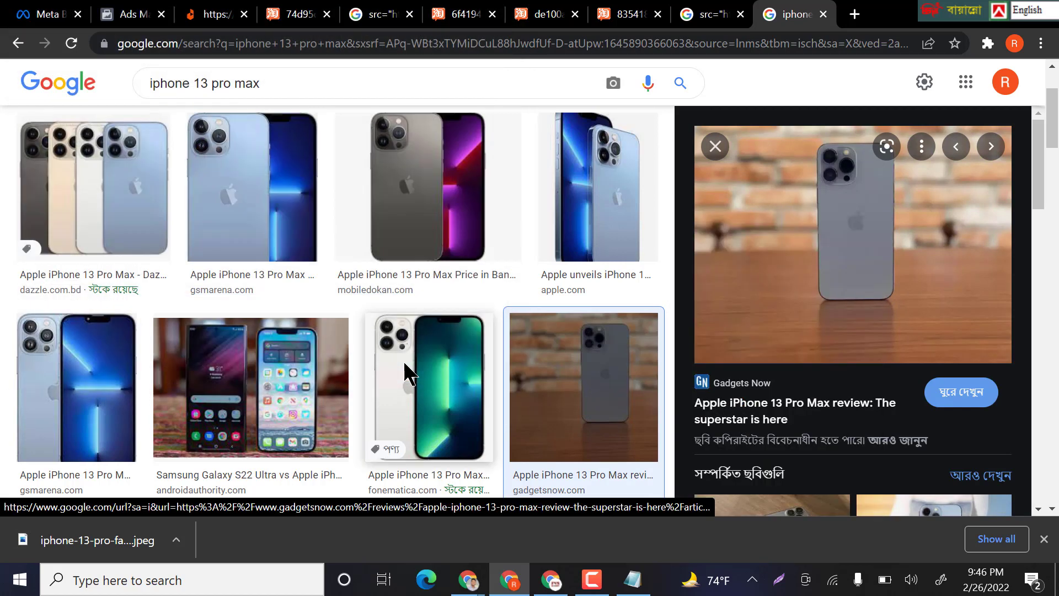
- Close the two newest Google tabs and the developer tools on the Daraz product page
click(822, 14)
click(824, 15)
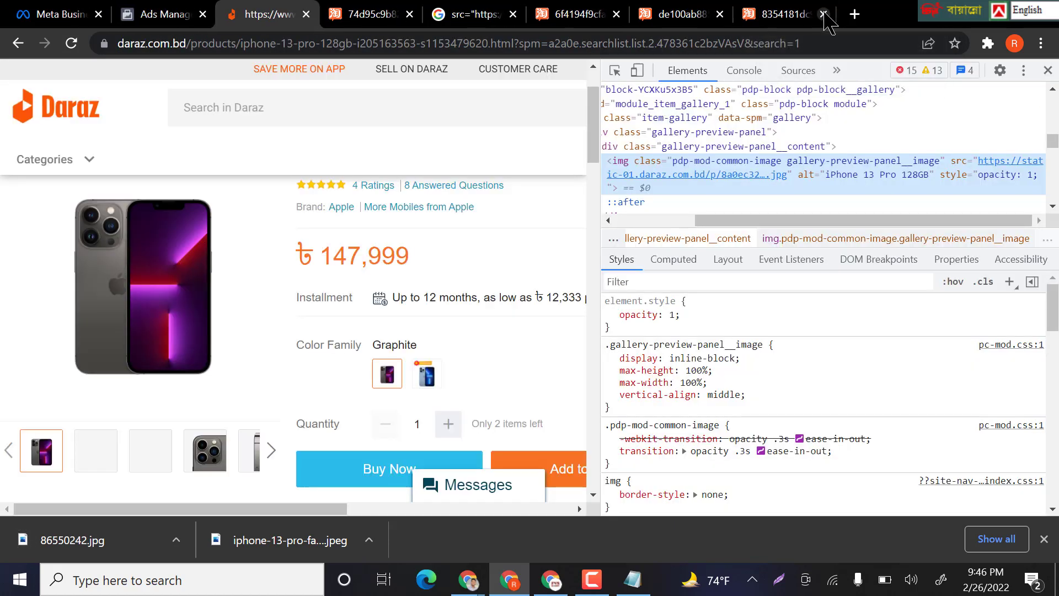
click(1050, 71)
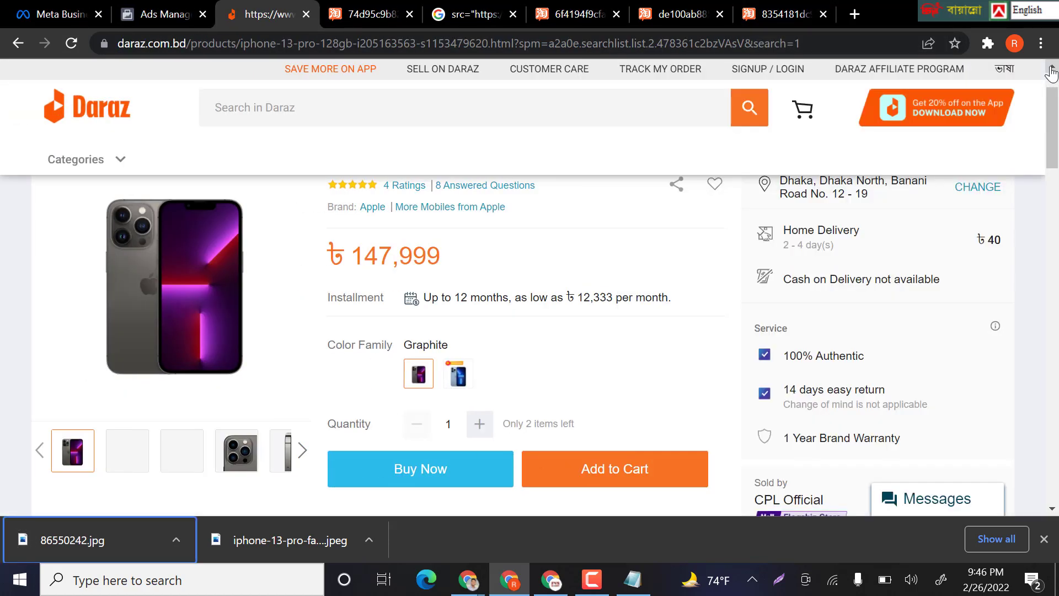
- Switch to Ads Manager and upload iphone-13-pro-family-select from the Downloads folder as the ad's media
click(174, 12)
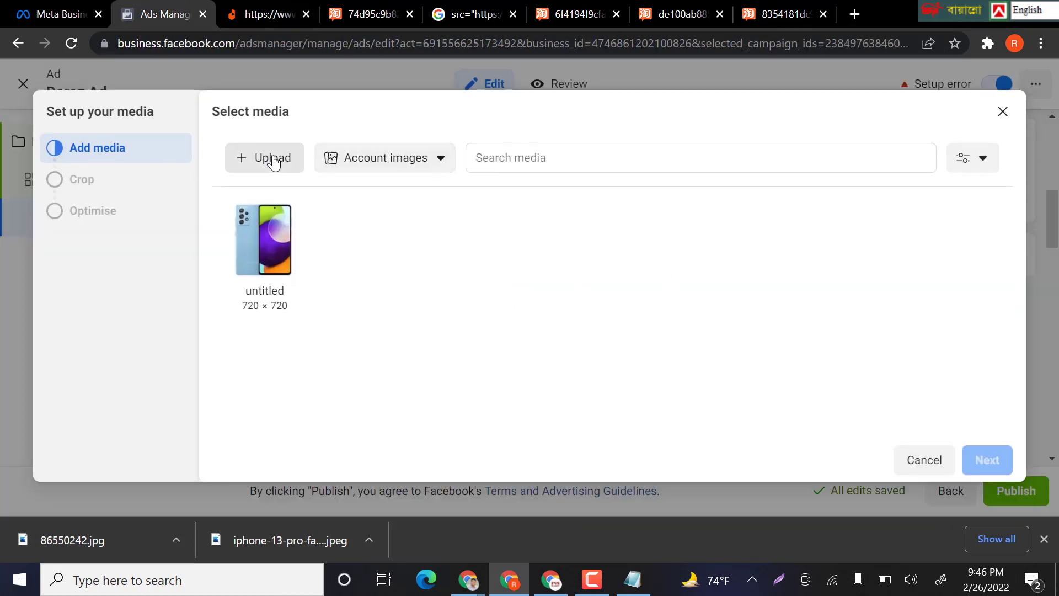
click(273, 161)
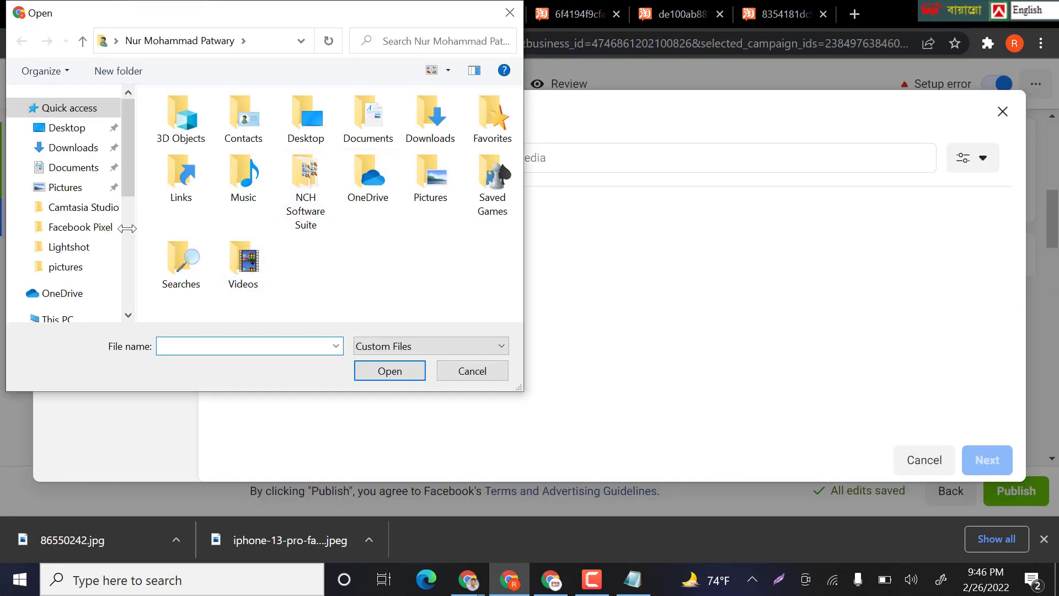
click(85, 150)
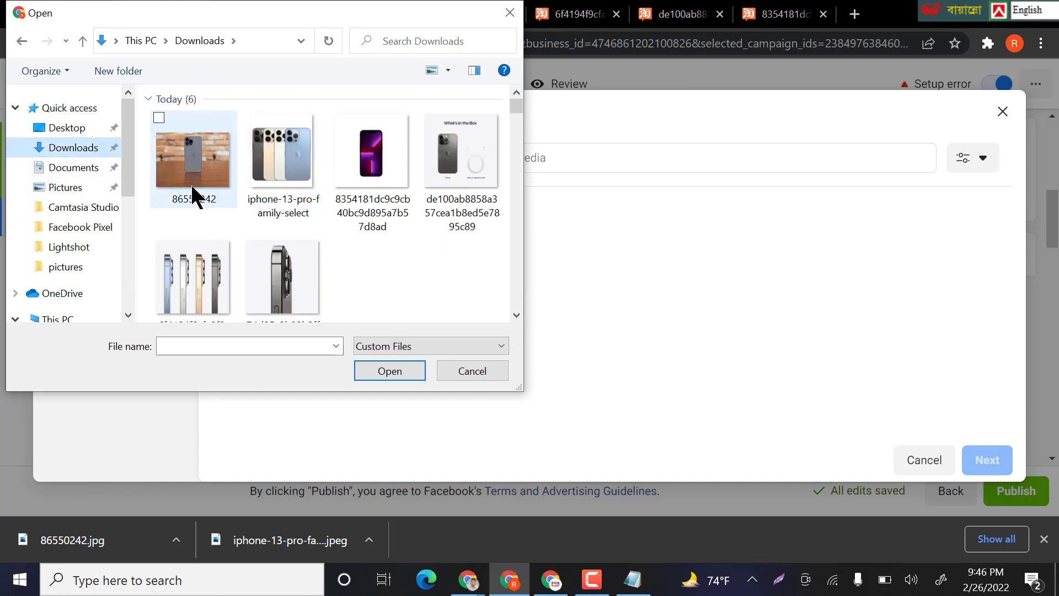
click(269, 175)
click(393, 367)
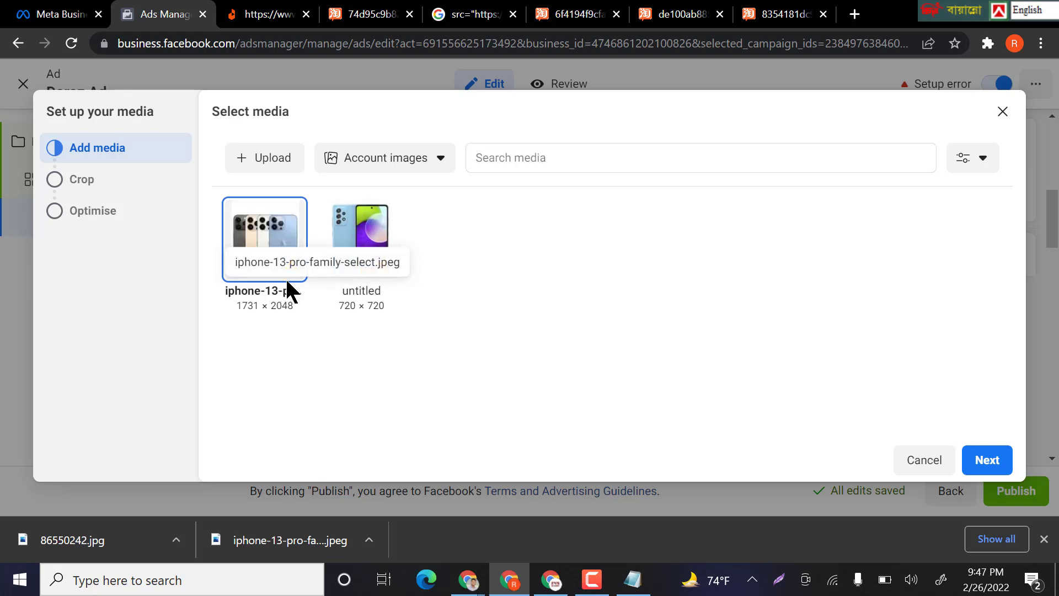
- Accept the recommended crops for all placements and finish the media setup with enhancements allowed
click(983, 462)
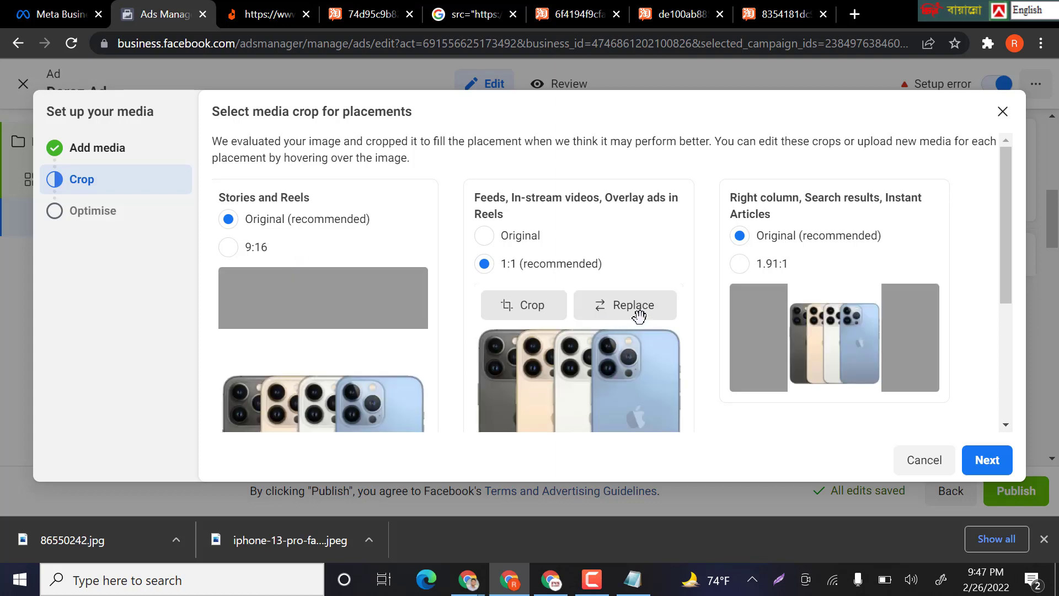
scroll(629, 301, down, 3)
scroll(644, 293, up, 3)
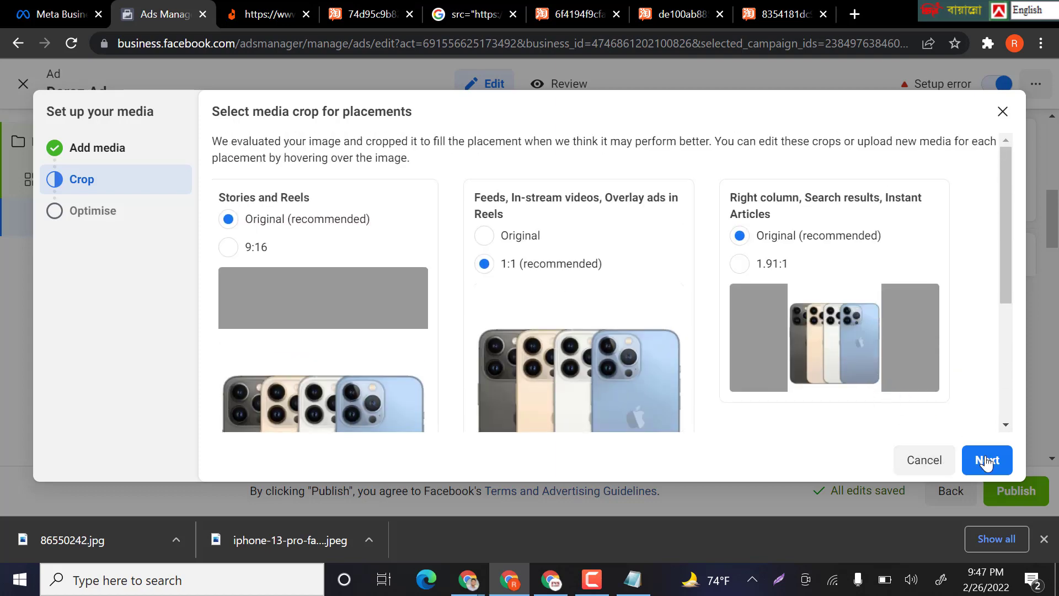
click(986, 462)
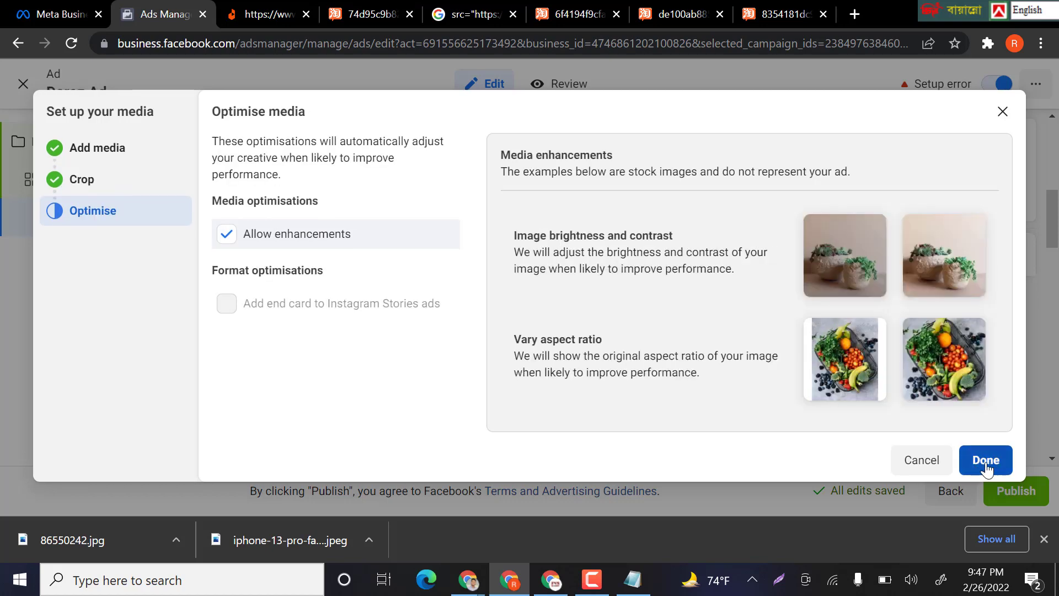
key(Return)
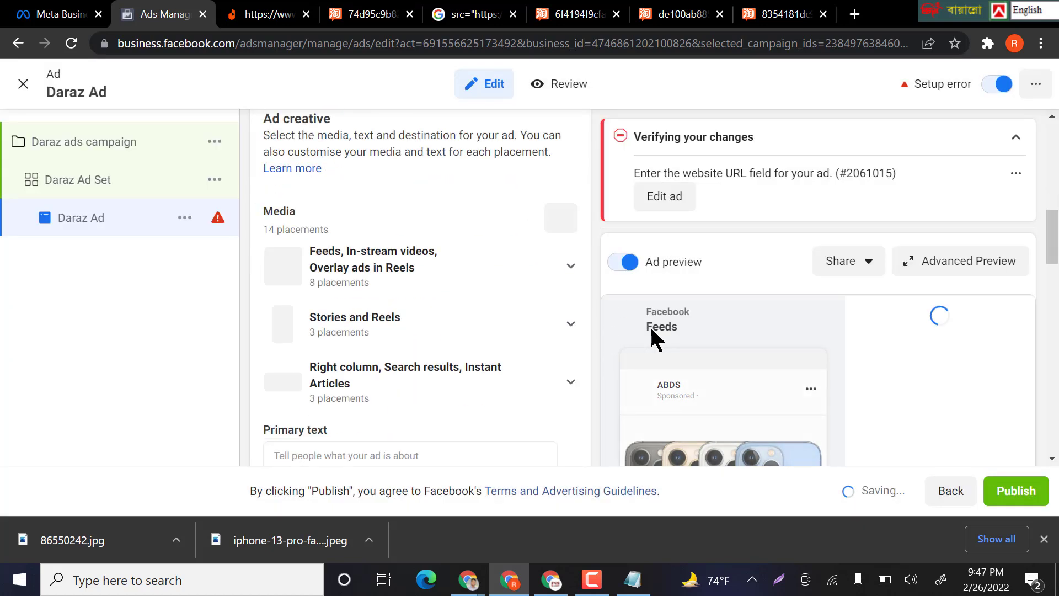
- Examine the ad's text, destination, tracking and format settings along with the previews of the new image in each placement
scroll(817, 289, down, 4)
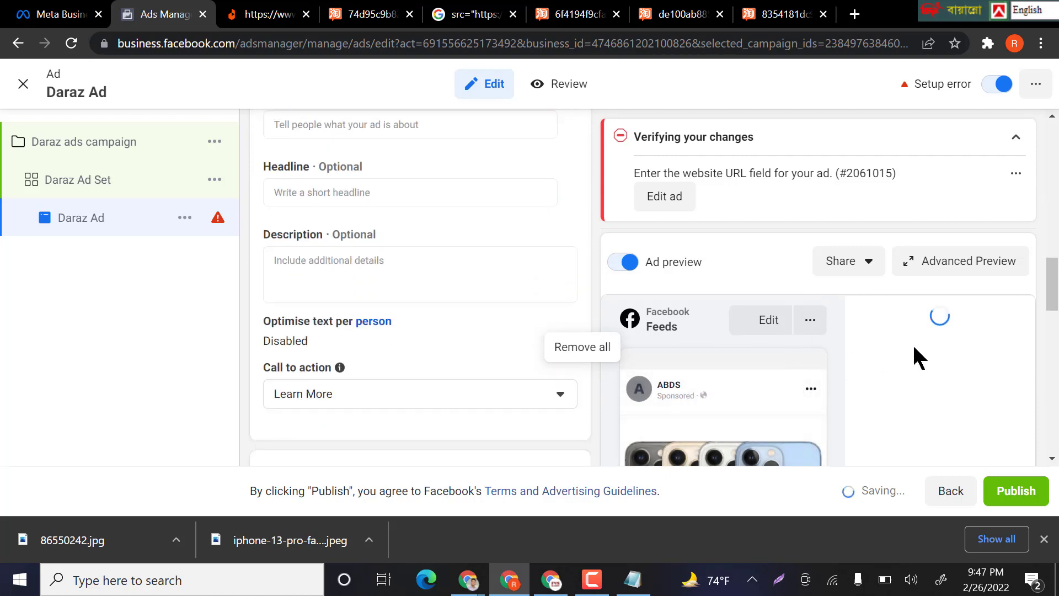
scroll(778, 320, down, 3)
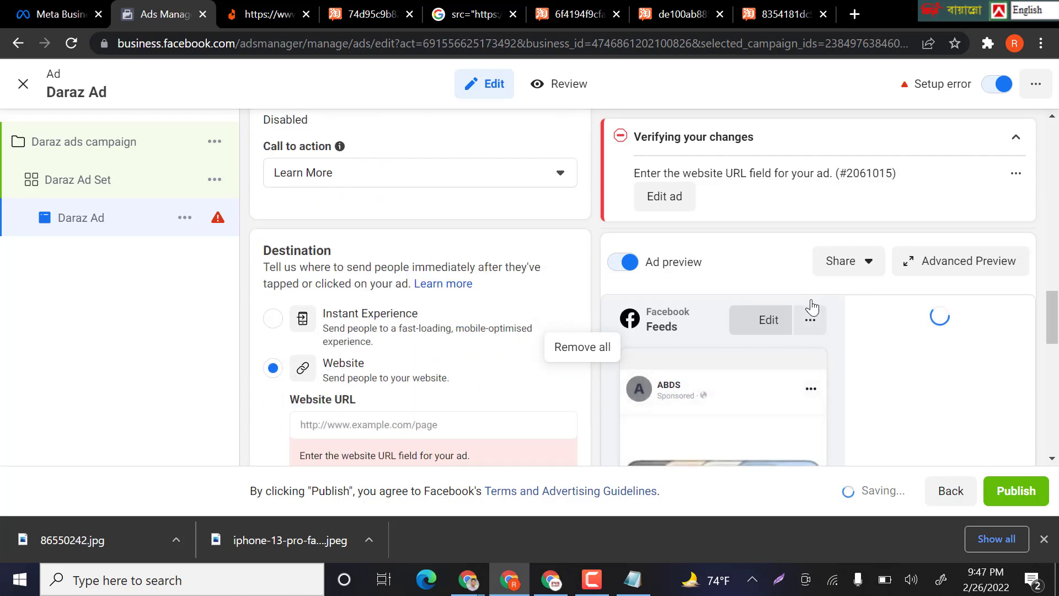
scroll(823, 307, up, 4)
scroll(524, 337, up, 4)
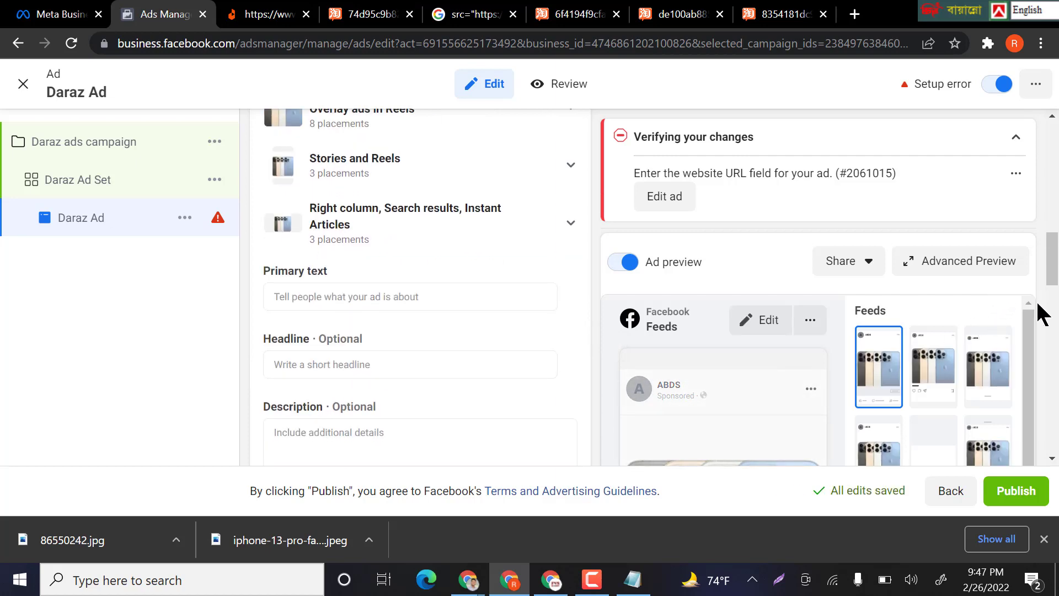
scroll(1035, 337, down, 2)
scroll(1051, 337, down, 3)
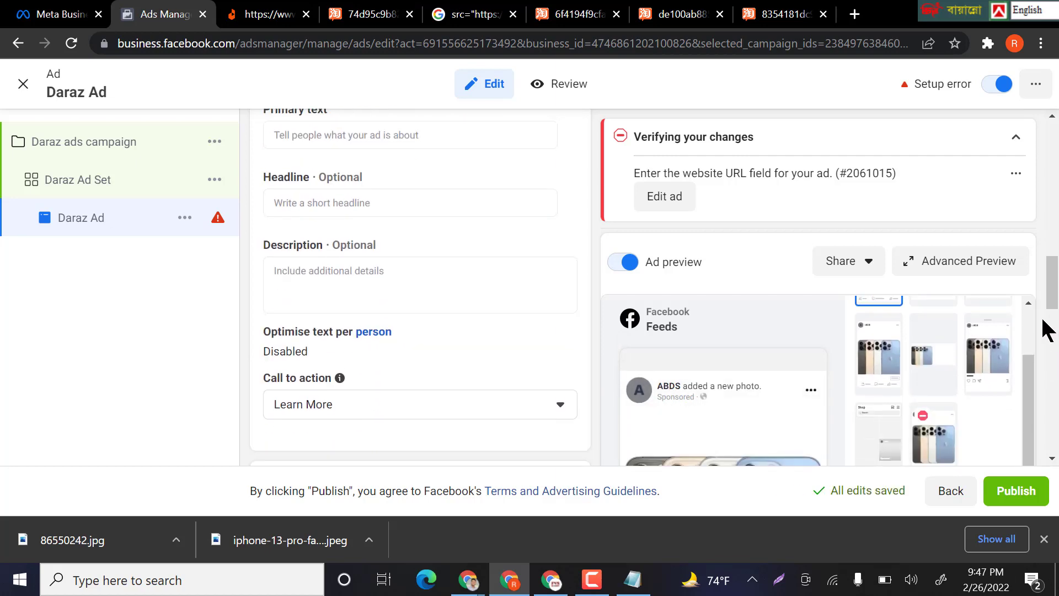
scroll(1047, 330, down, 10)
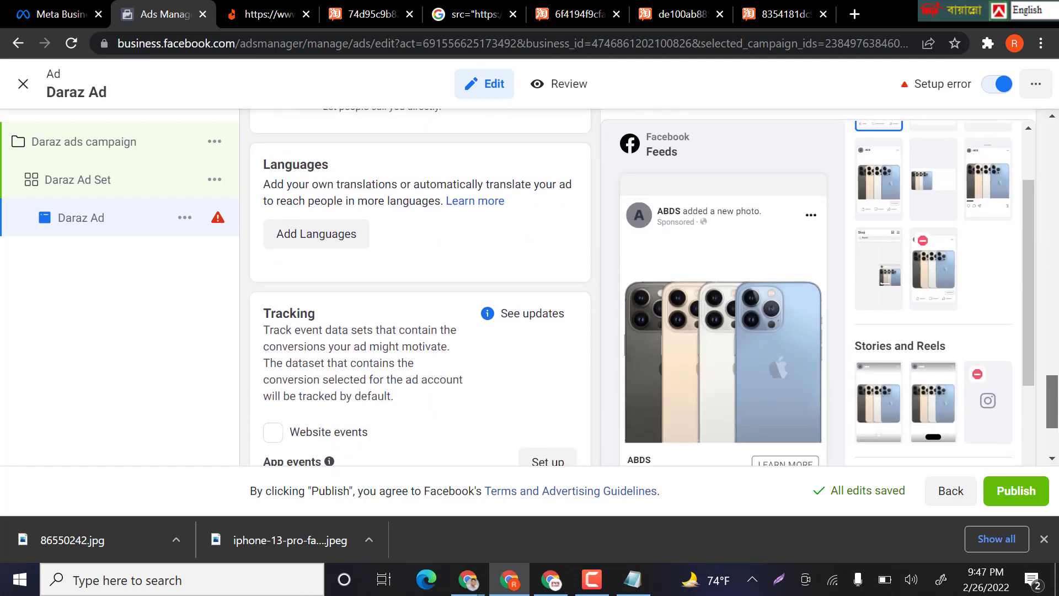
scroll(712, 274, down, 2)
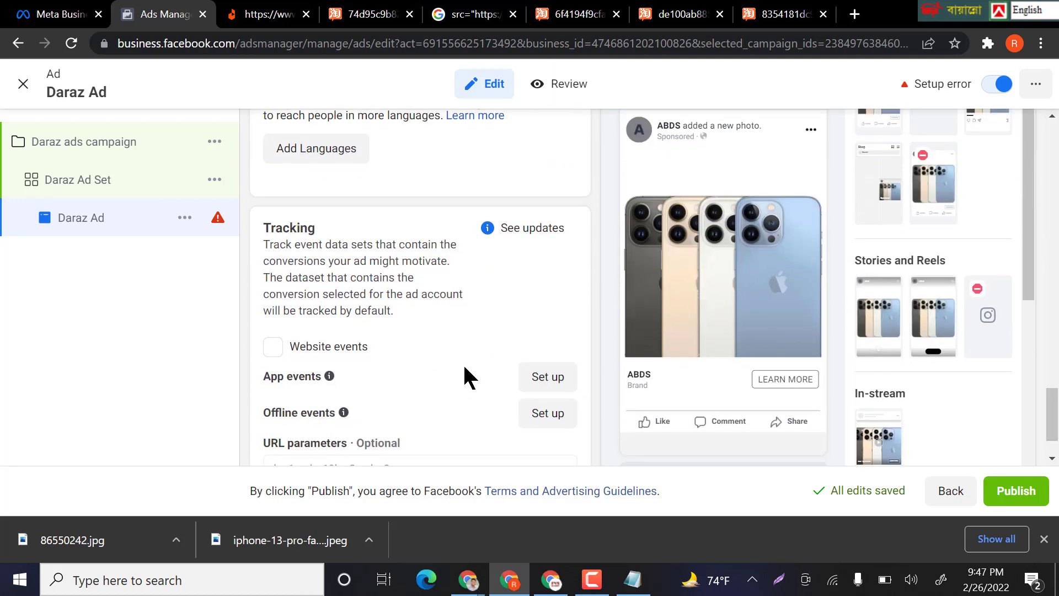
scroll(464, 329, up, 3)
scroll(826, 343, down, 3)
scroll(464, 287, up, 10)
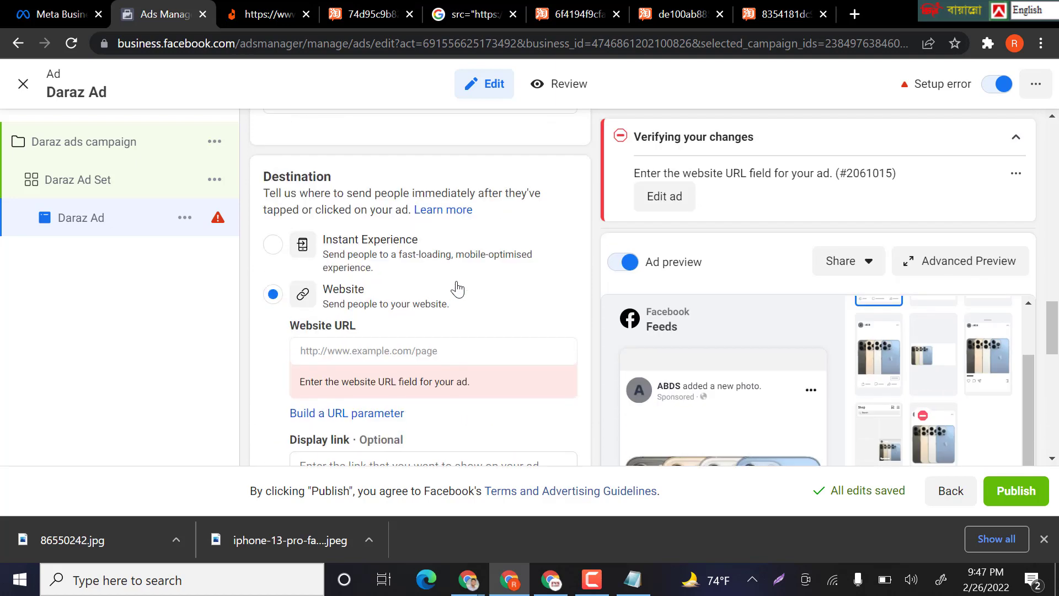
scroll(457, 284, up, 10)
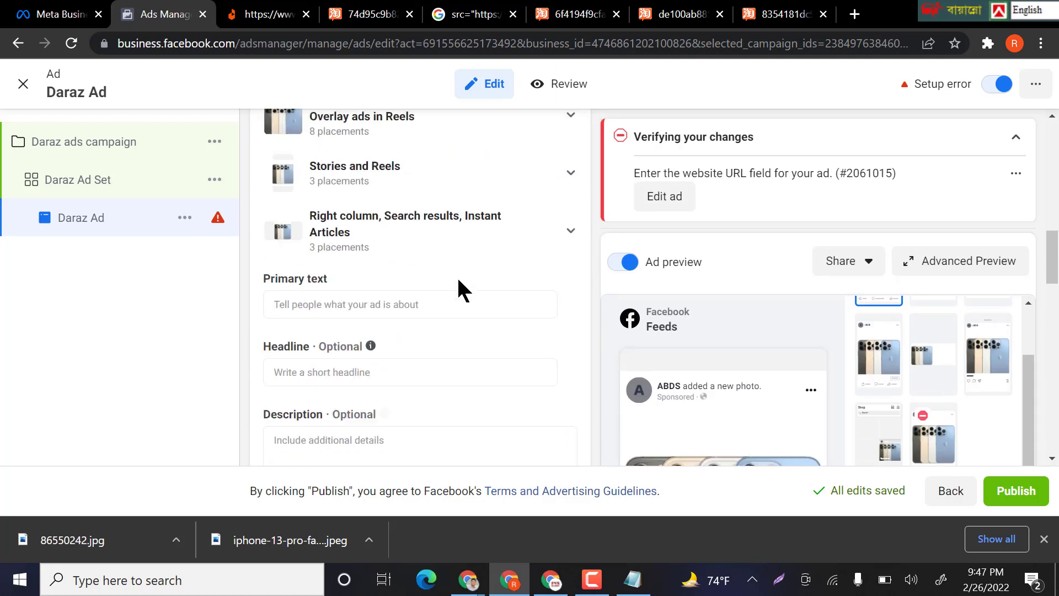
scroll(457, 270, up, 8)
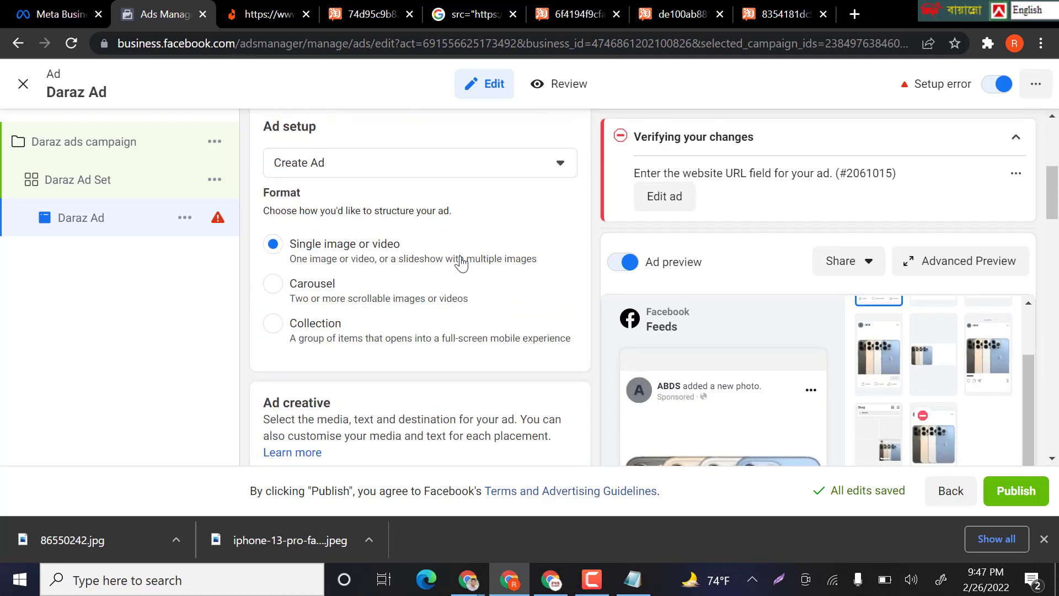
scroll(398, 281, down, 8)
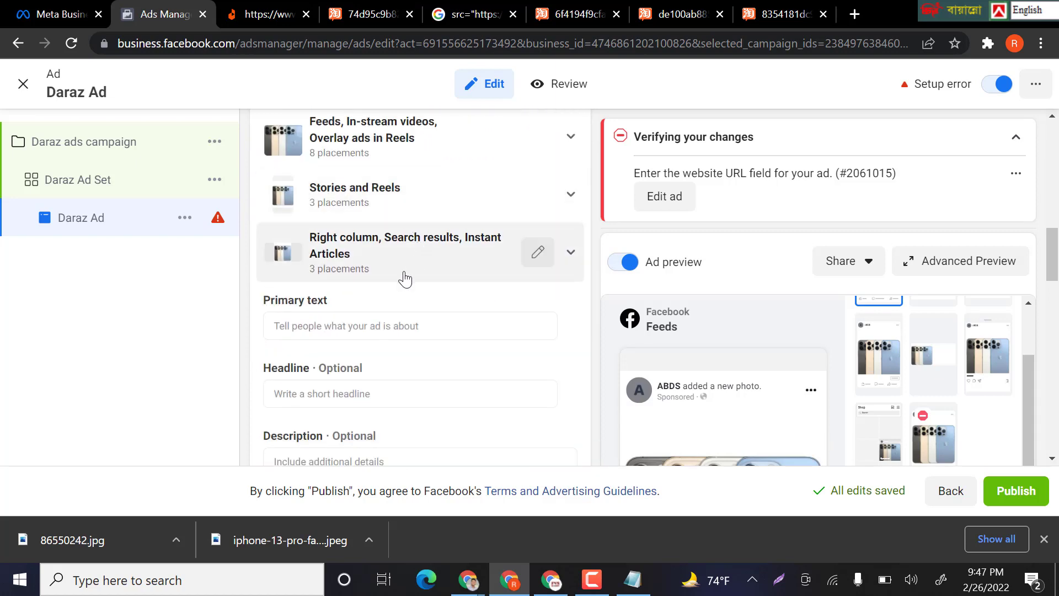
scroll(405, 280, down, 2)
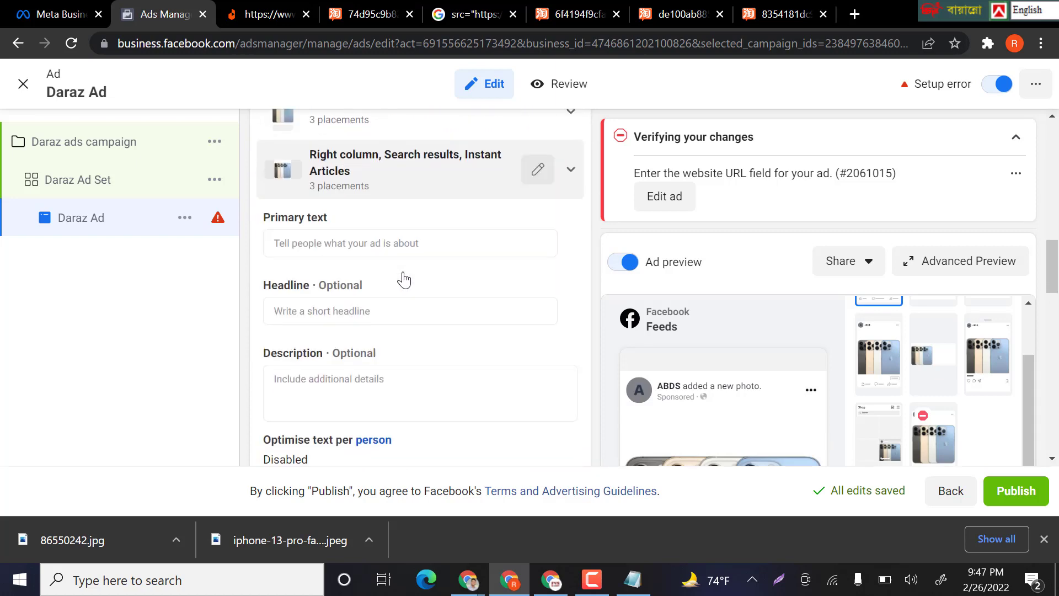
- Check the iPhone 13 Pro's name, price and offer details on the Daraz product page for the ad's primary text
click(337, 243)
click(267, 13)
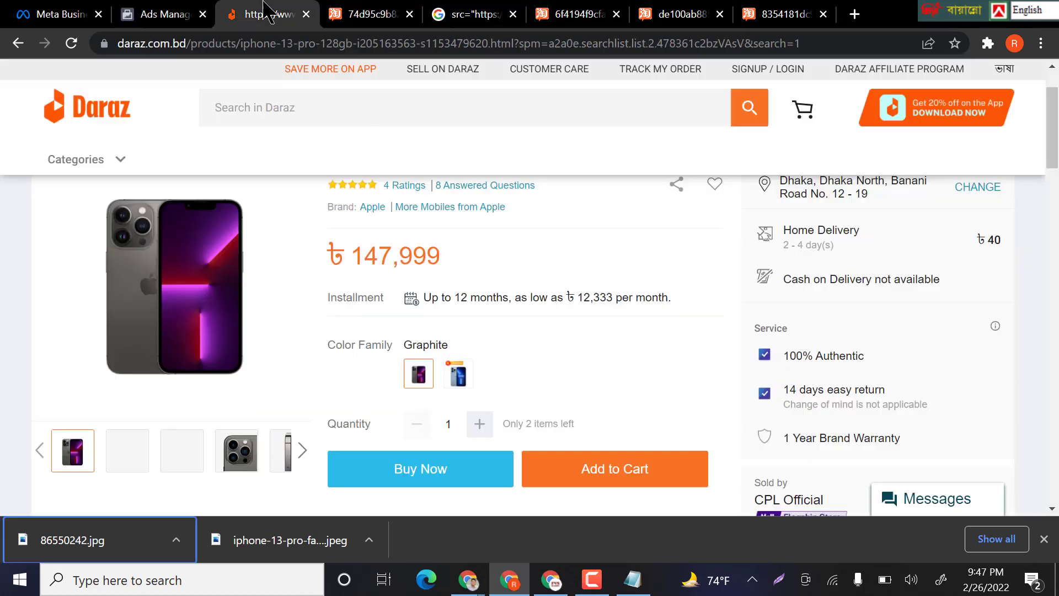
scroll(477, 270, up, 2)
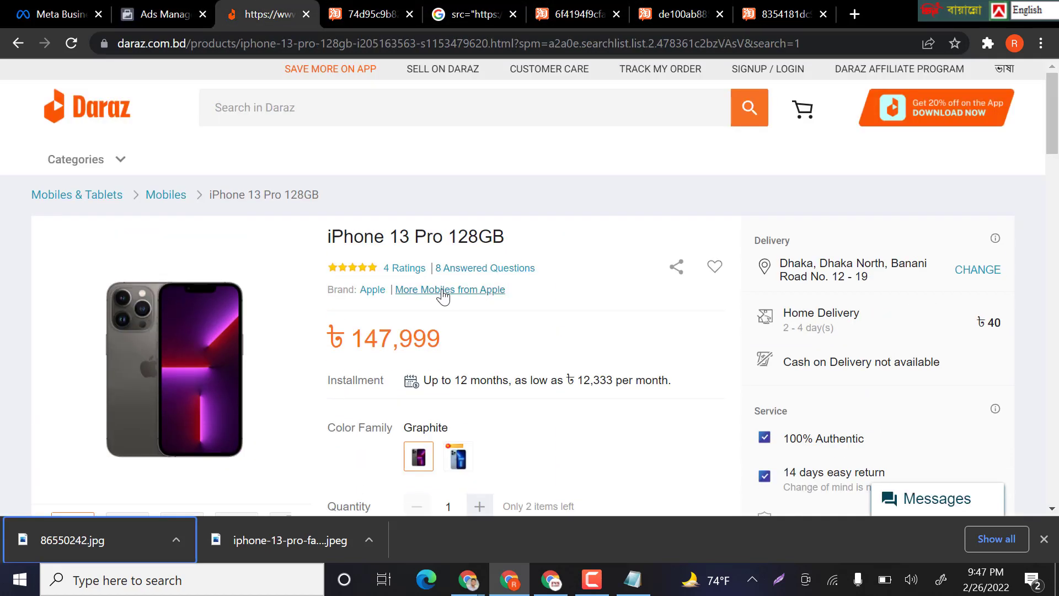
scroll(442, 293, down, 2)
scroll(477, 269, down, 2)
- Switch to Ads Manager and start the primary text with "Do You want to buy brand new iphone 13 pro max?"
click(176, 10)
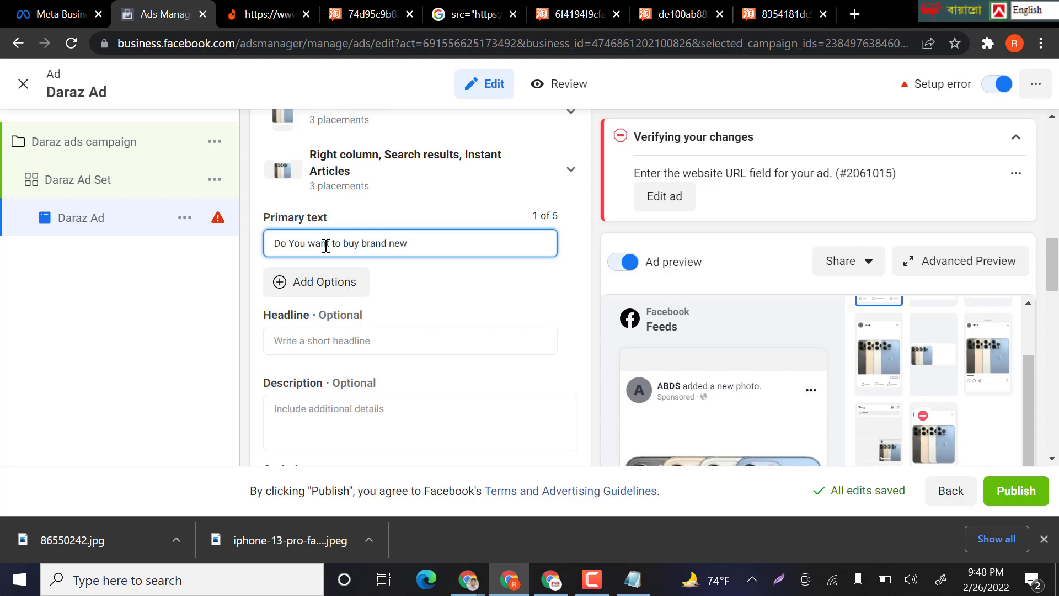
text(li)
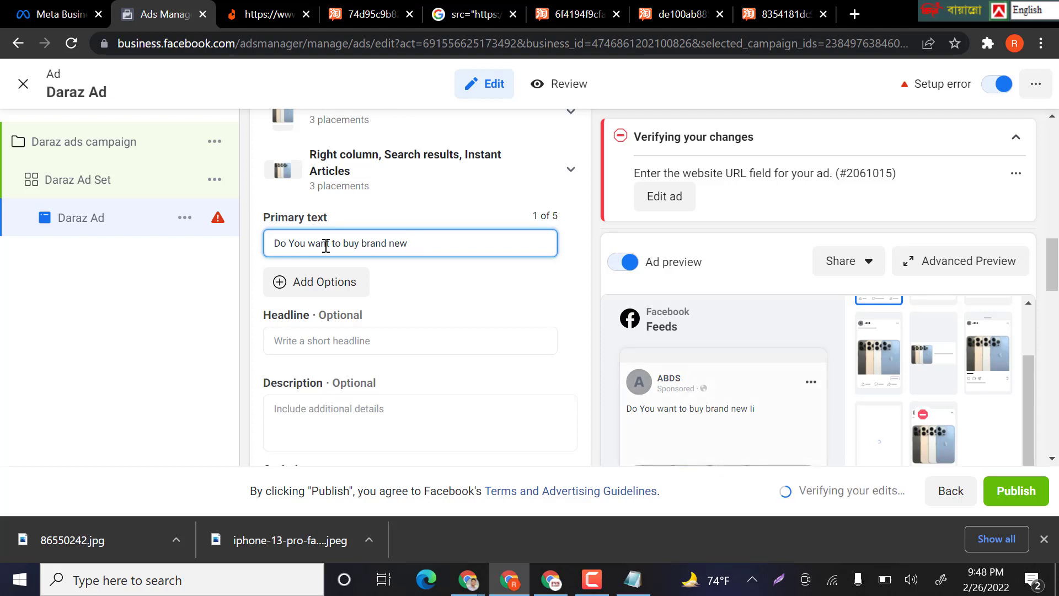
text(iphone )
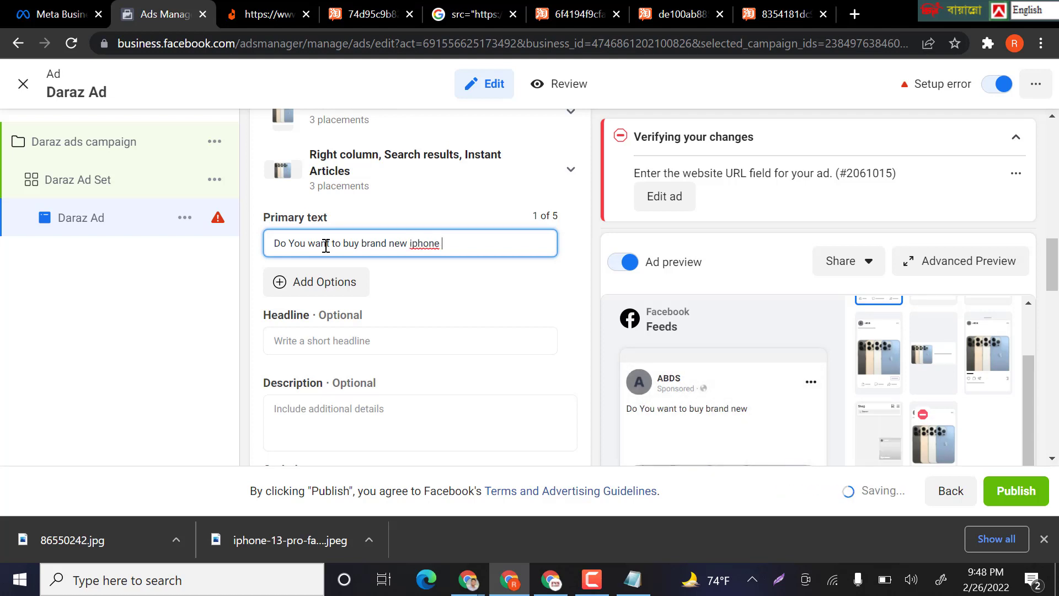
text(13)
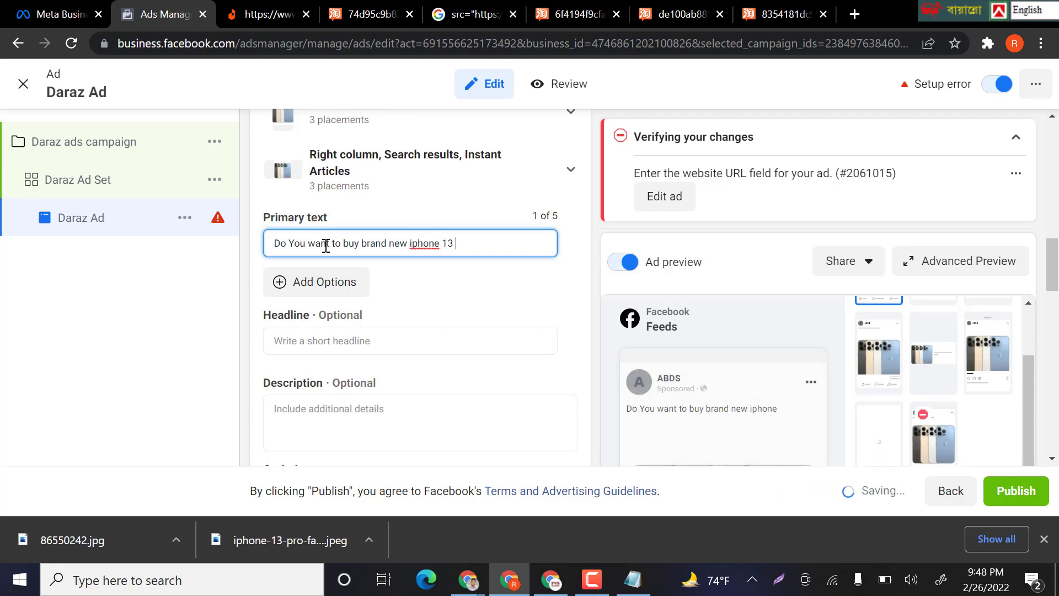
text( pro max)
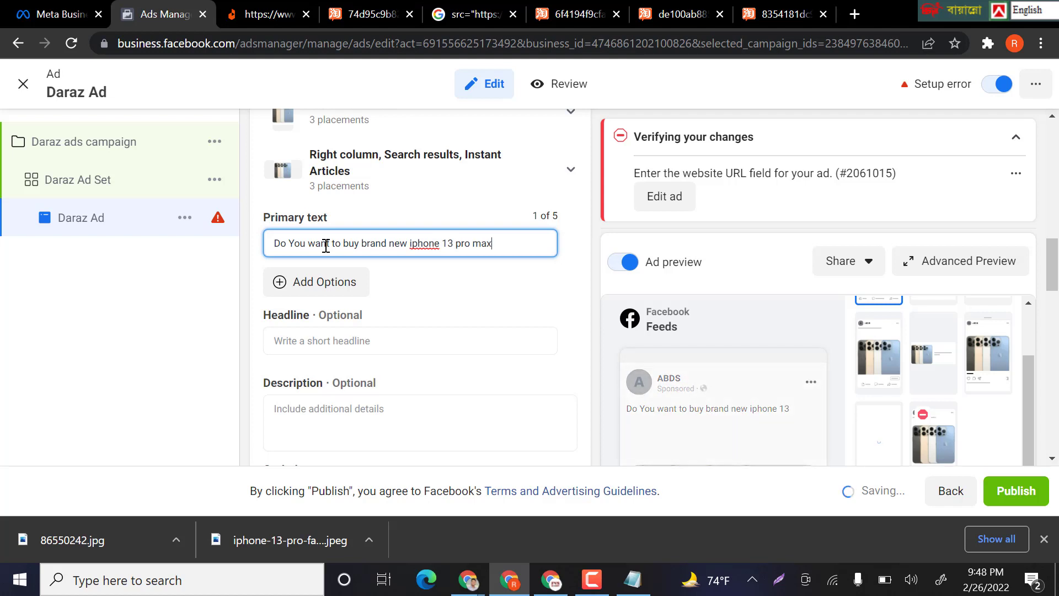
text(? )
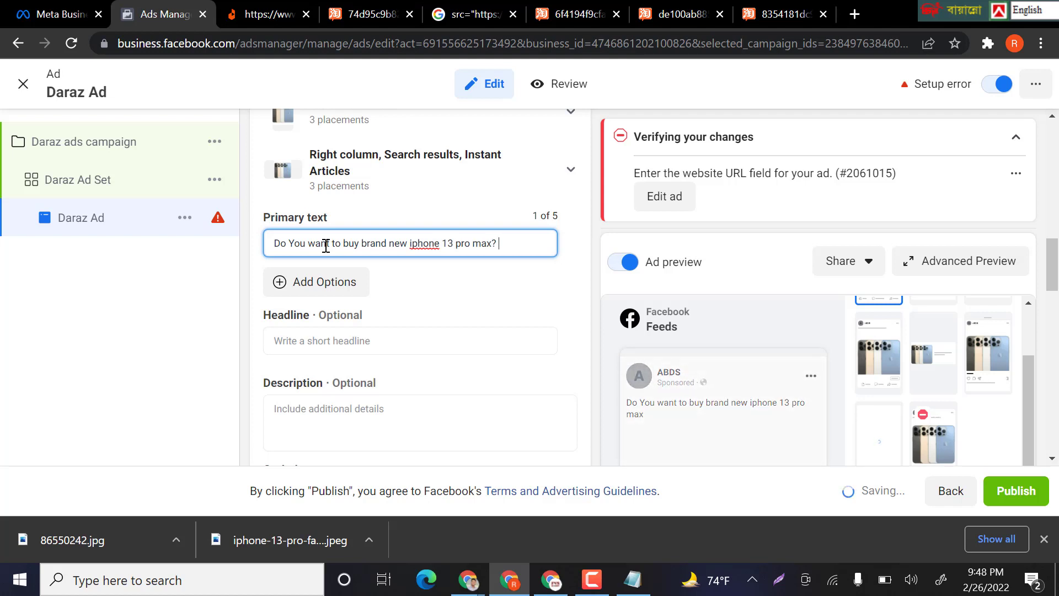
- Continue the primary text with "You can visit our website", removing the trial wording "for all"
text(You can )
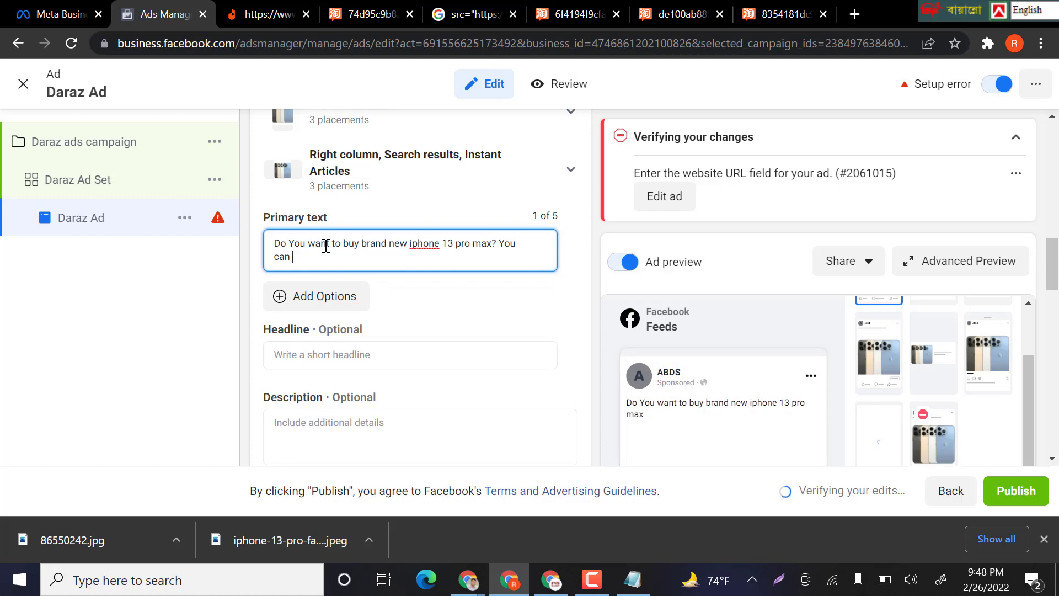
text(visit our website for)
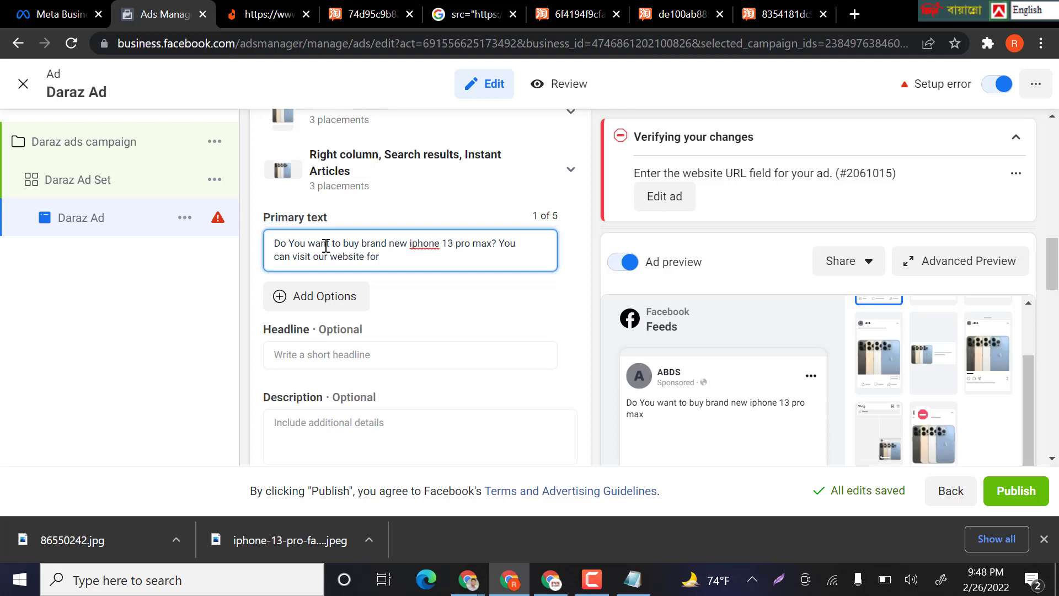
text( all)
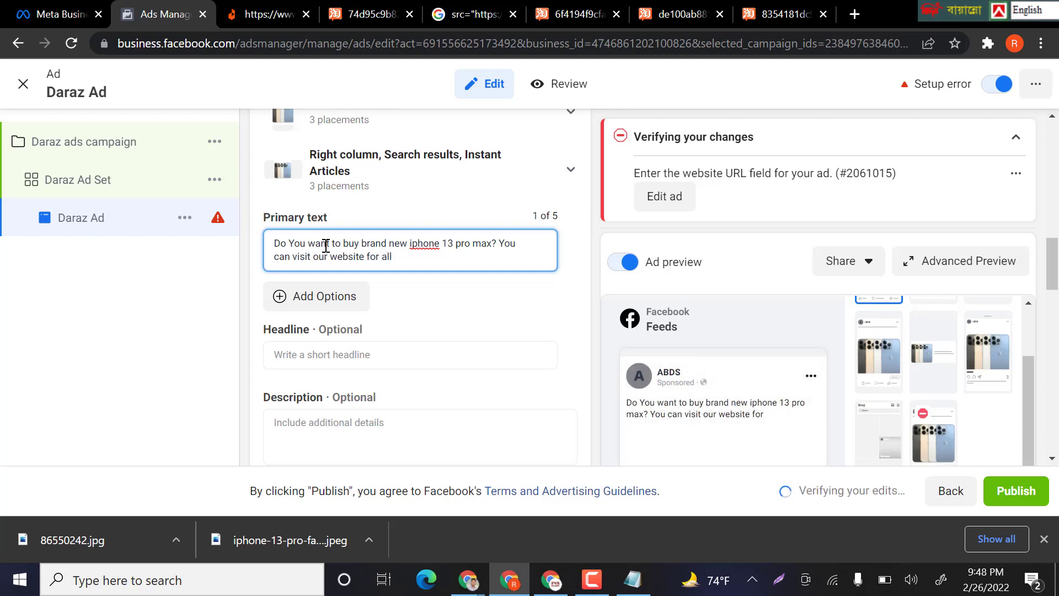
key(BackSpace)
key(BackSpace)
key(BackSpace)
key(BackSpace)
key(BackSpace)
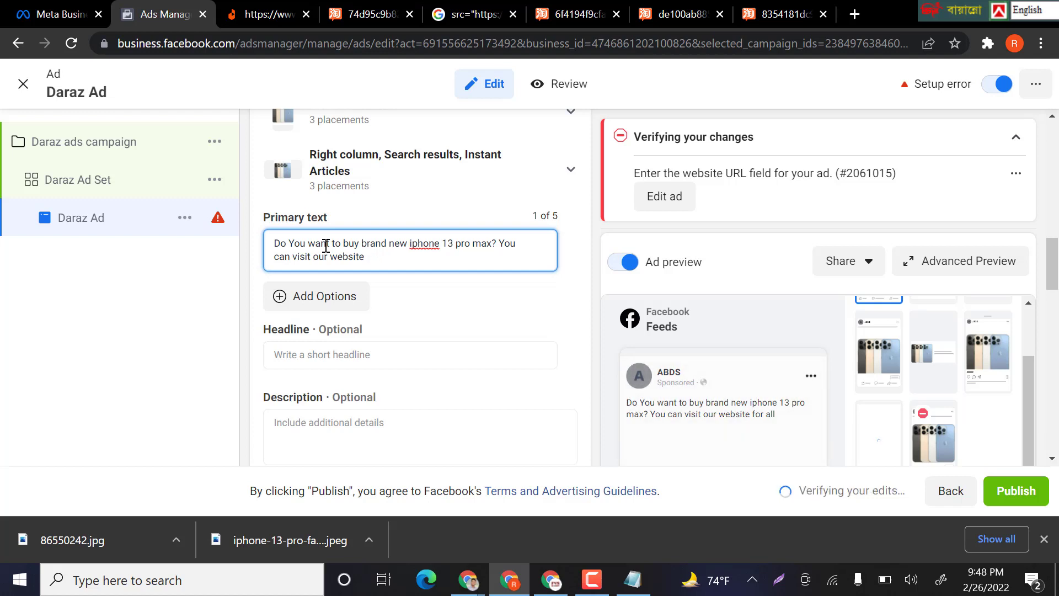
- Complete the primary text with "to know all features about iphone 13 pro max. visit now"
text(to know al)
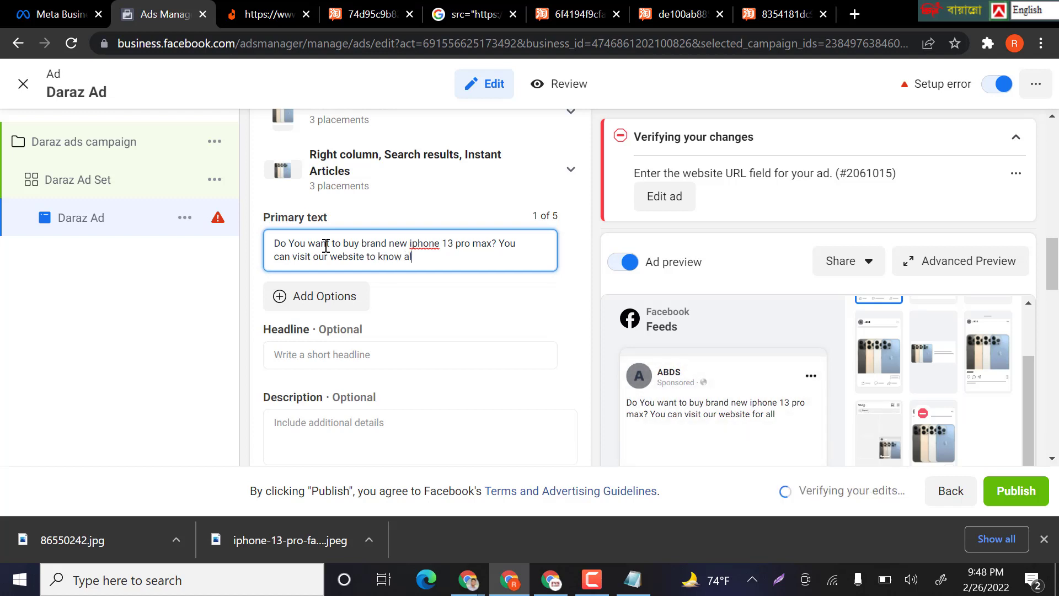
text(l fea)
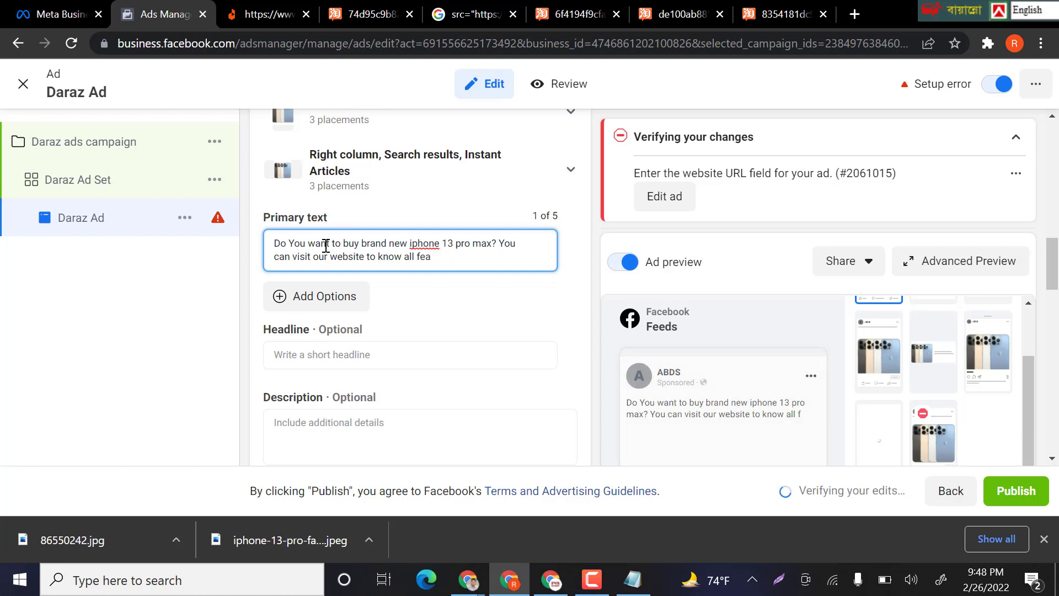
text(tures a)
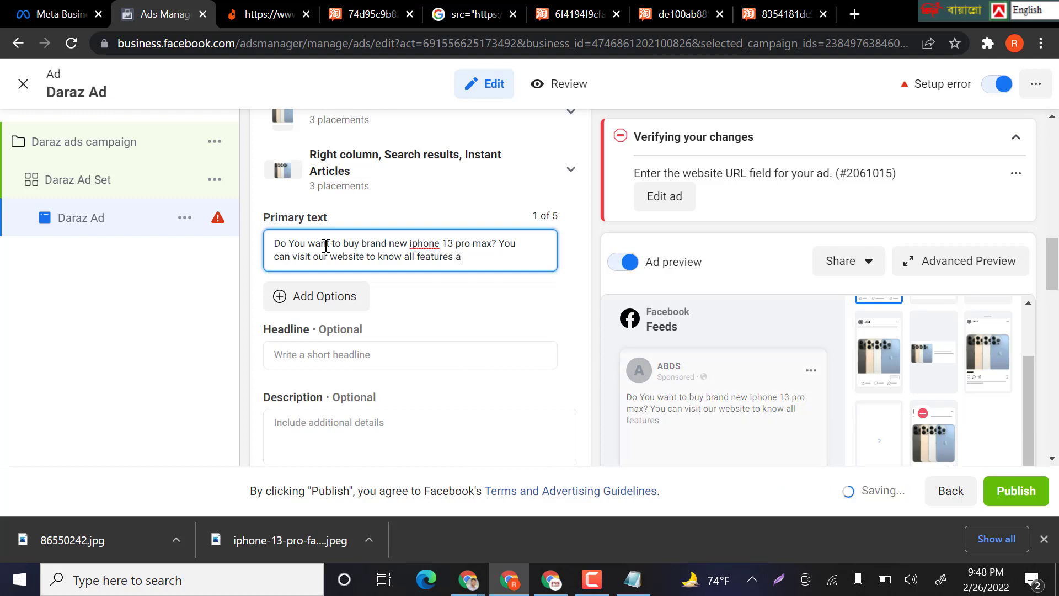
text(bout )
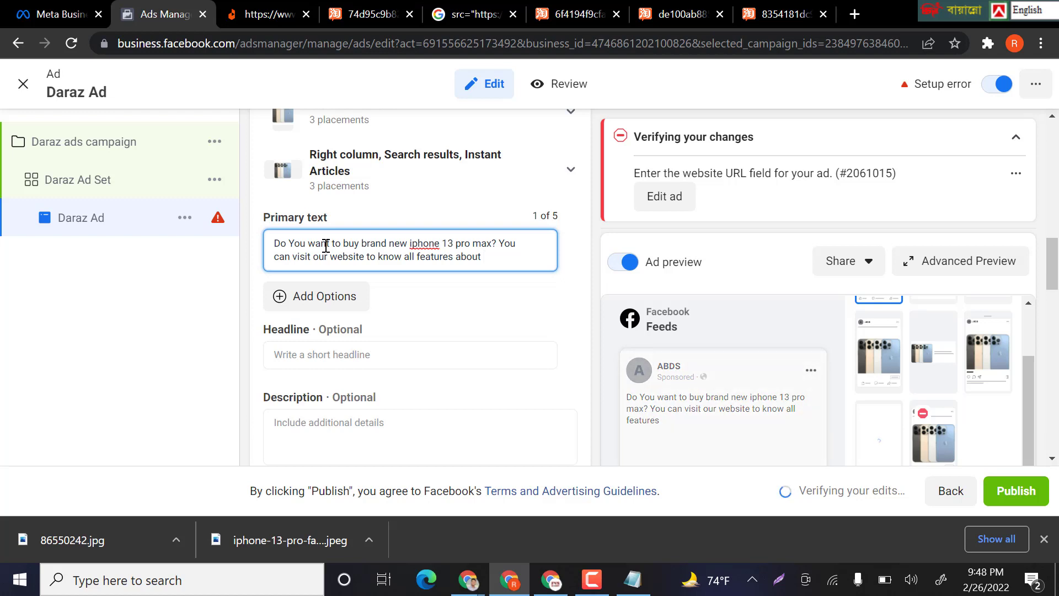
text(ipho)
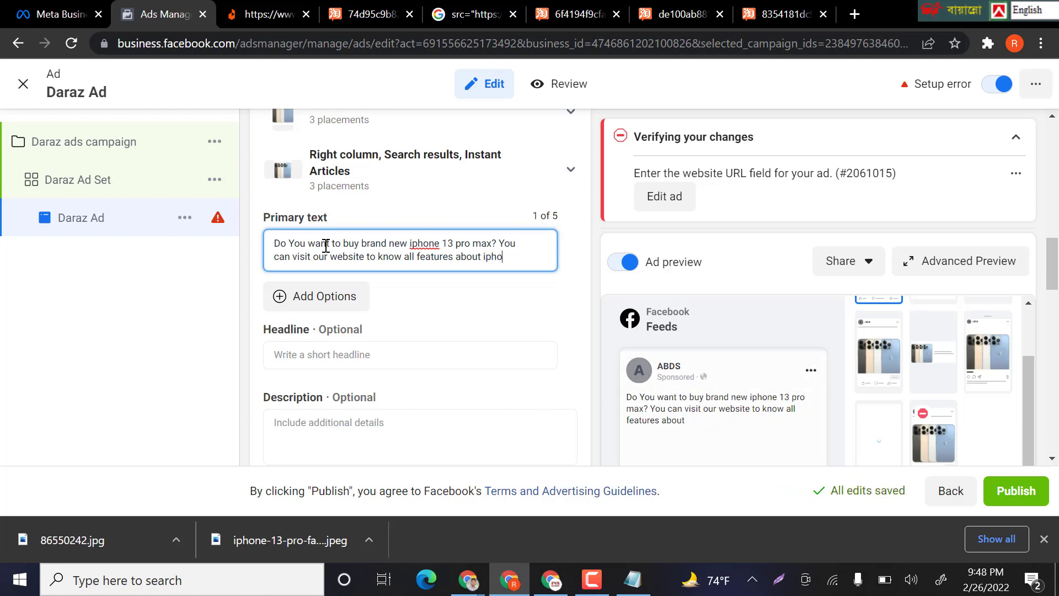
text(ne)
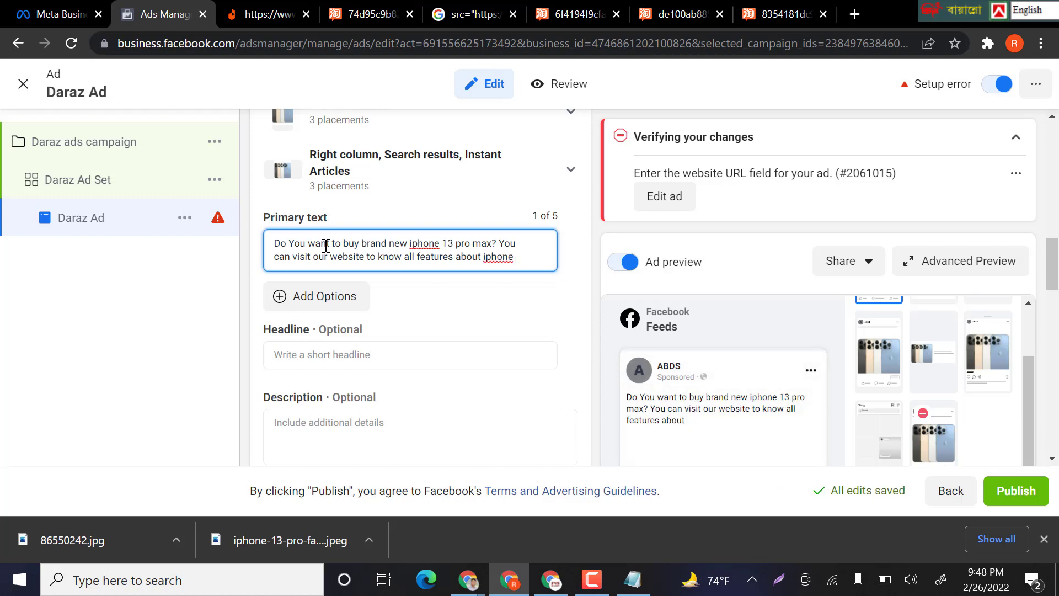
text( 13 pro m)
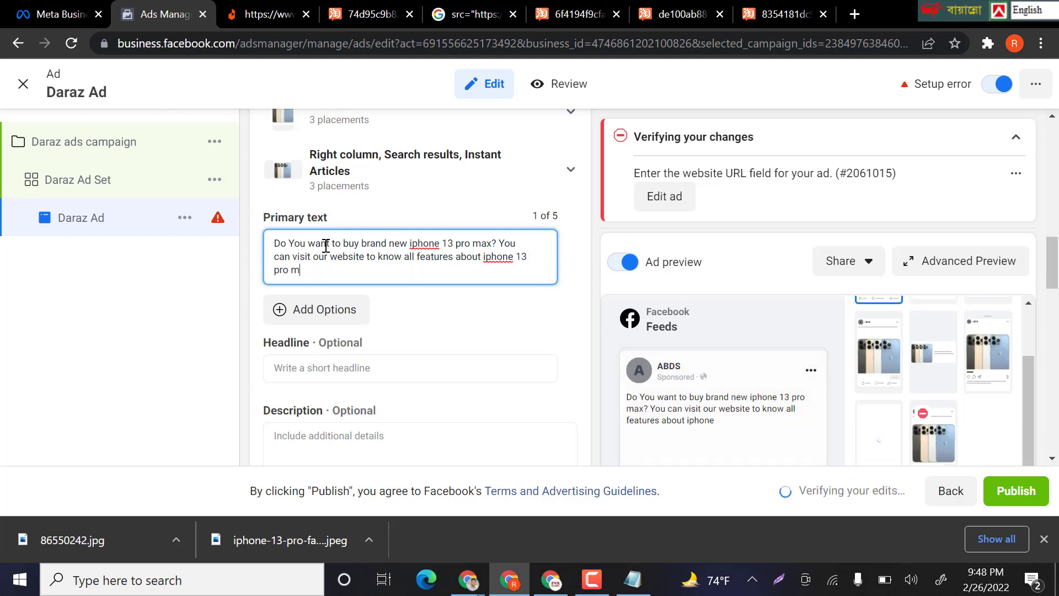
text(ax. )
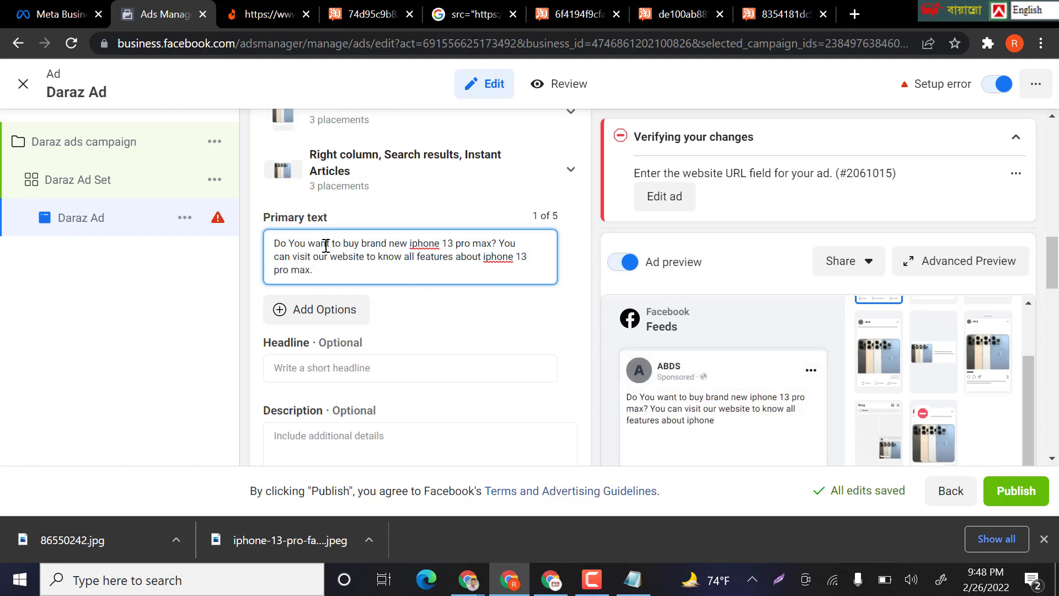
text(vi)
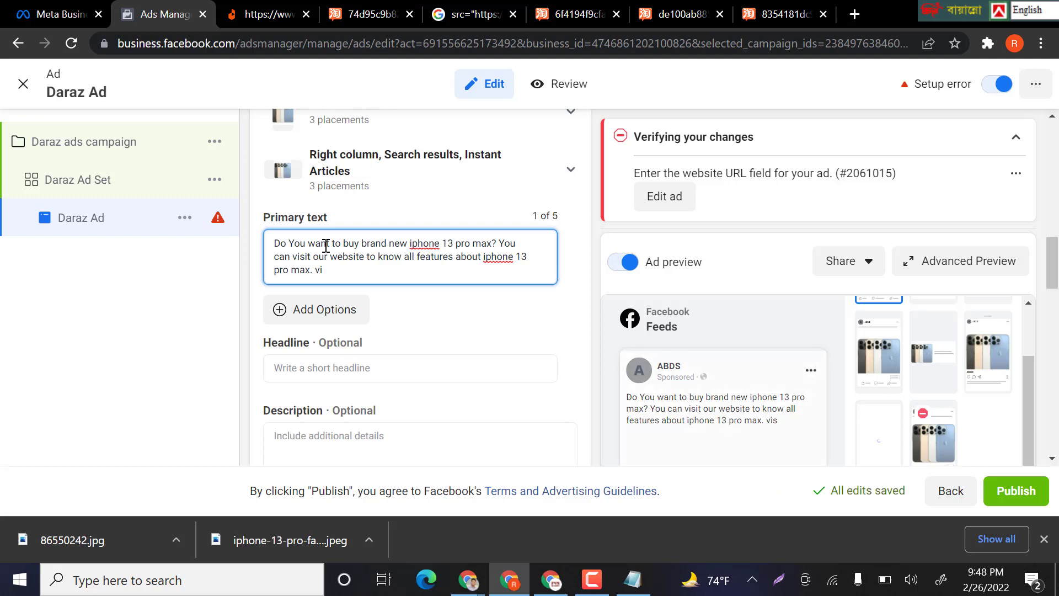
text(sit now)
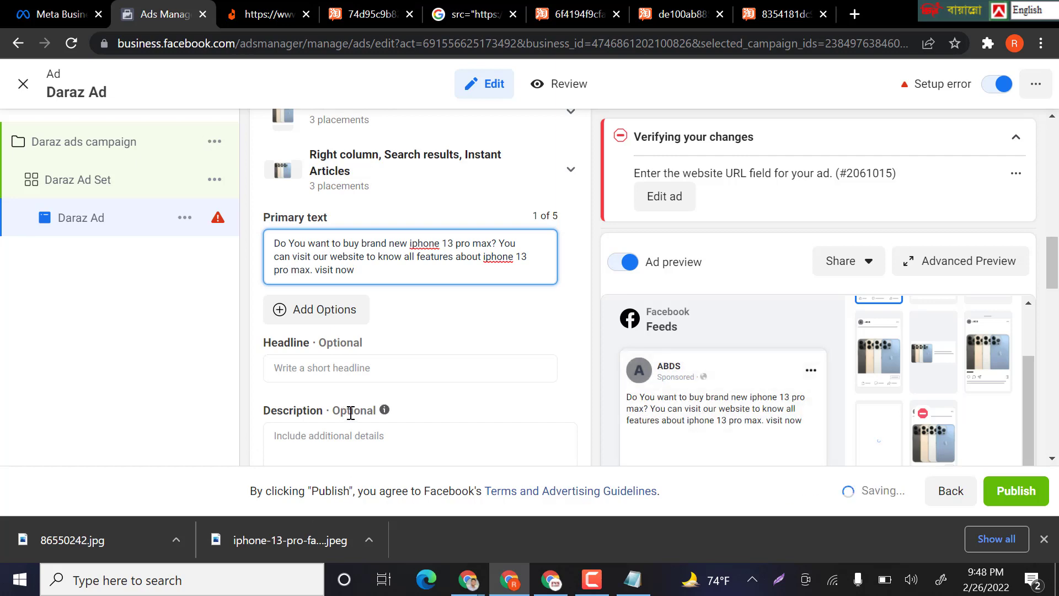
- Copy "iPhone 13 Pro" from the Daraz product title into the ad's headline and extend it to "iPhone 13 Pro Max"
scroll(365, 331, down, 1)
click(336, 282)
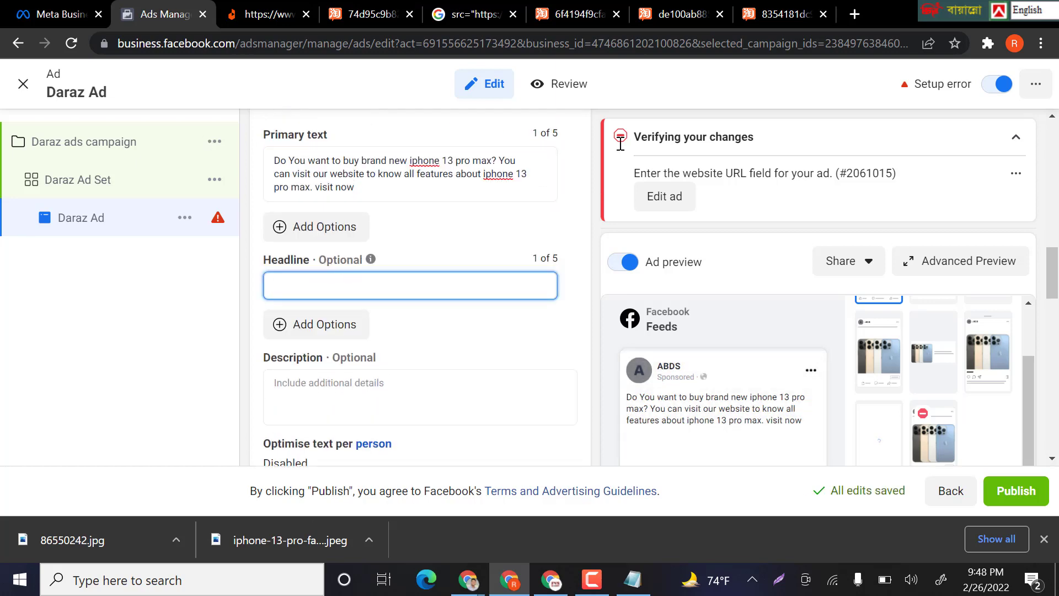
click(270, 12)
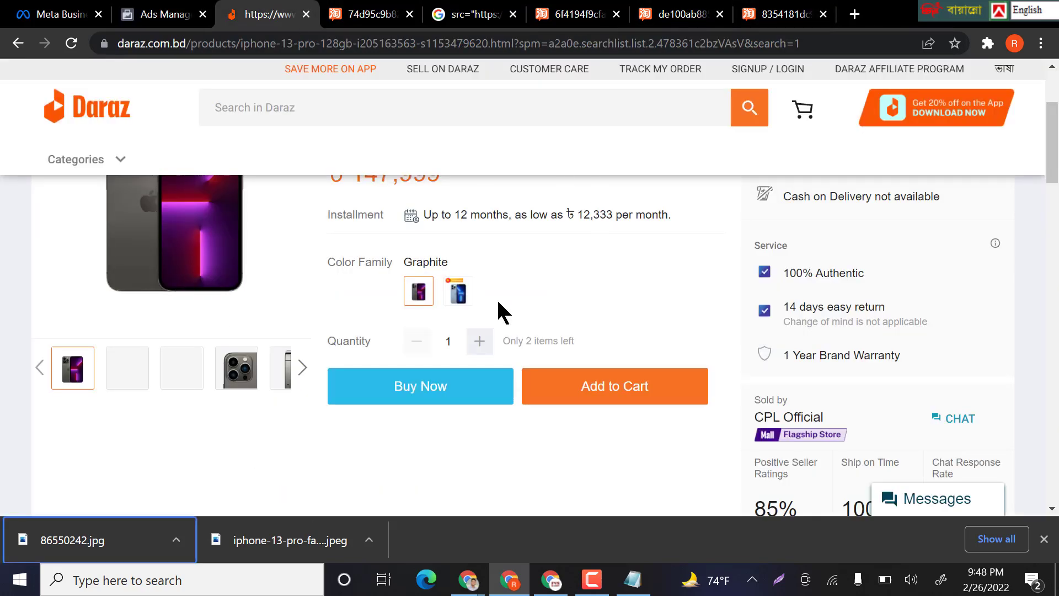
scroll(497, 303, up, 3)
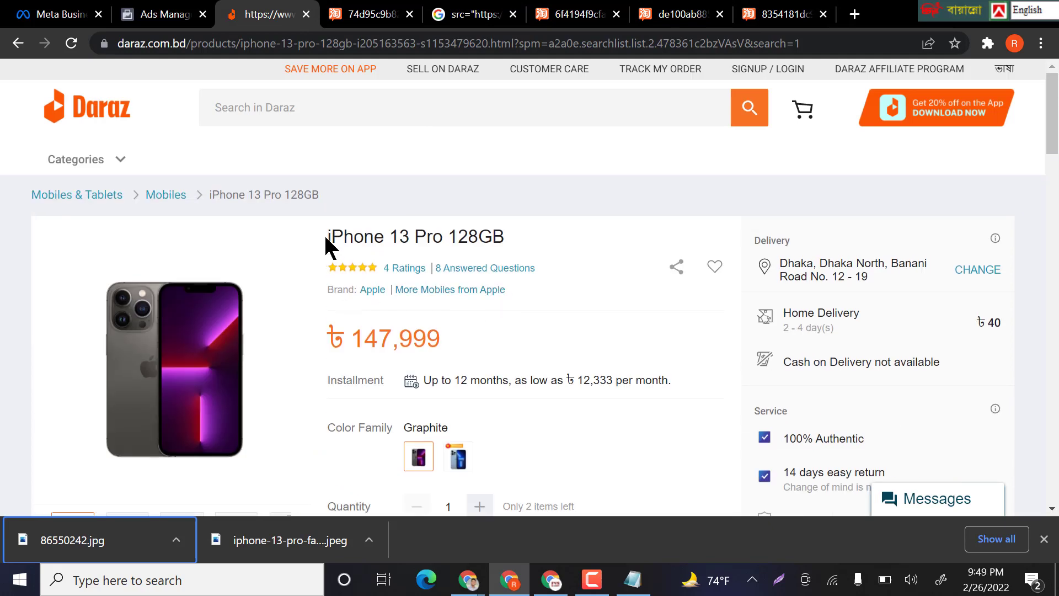
drag(443, 235, 328, 238)
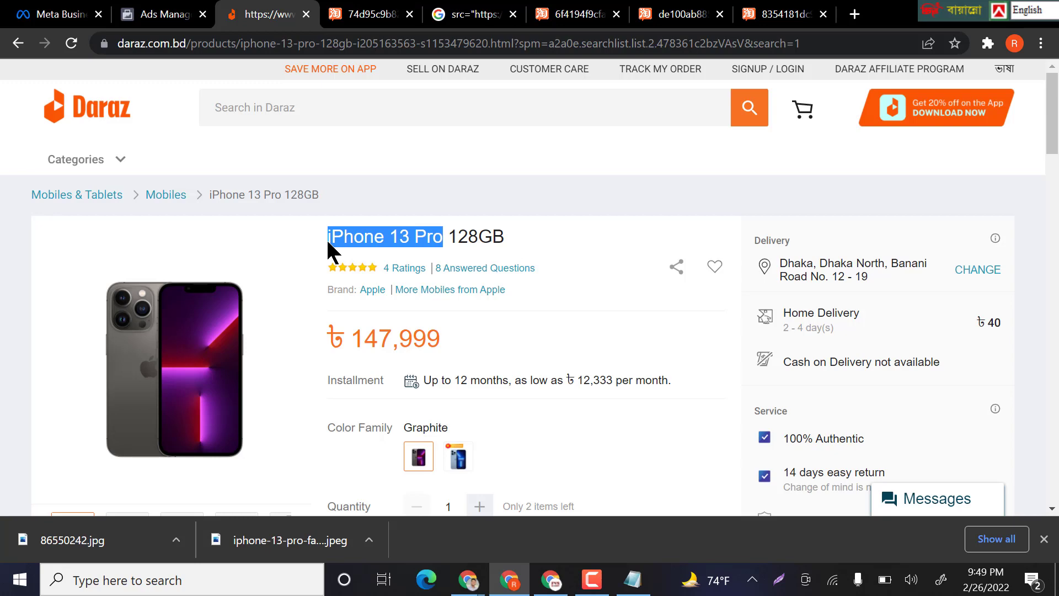
click(166, 14)
click(298, 283)
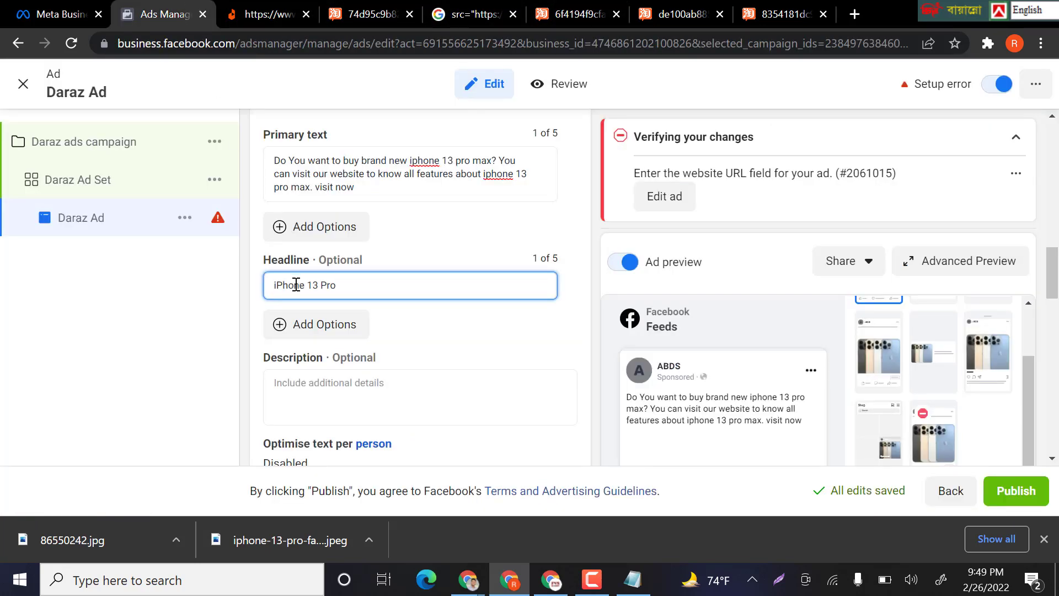
text(Max)
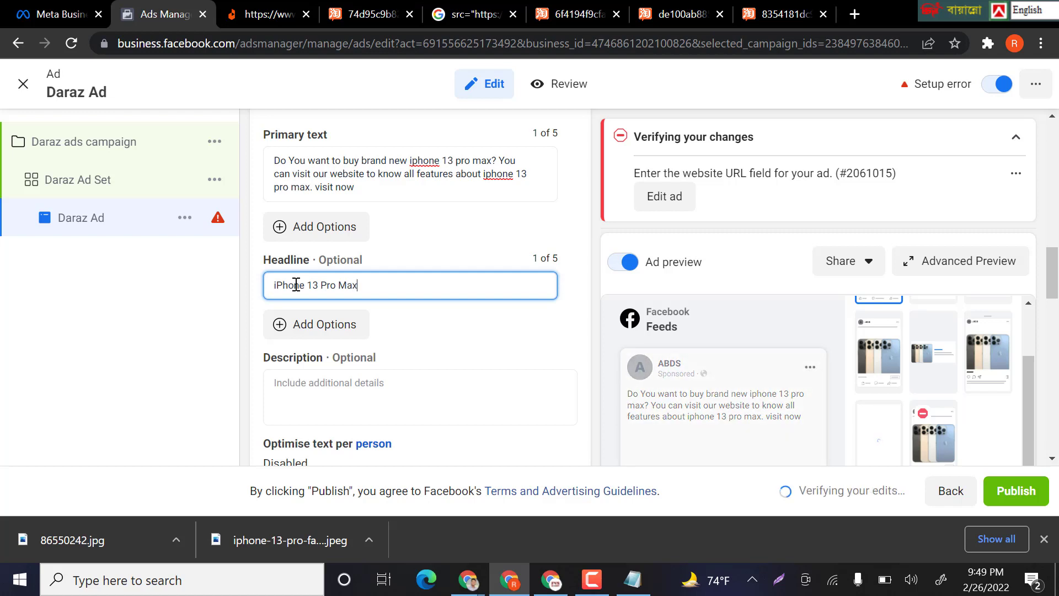
- Examine the ad's call-to-action choices, including Order Now and Shop Now, and leave Learn More selected
scroll(413, 329, down, 1)
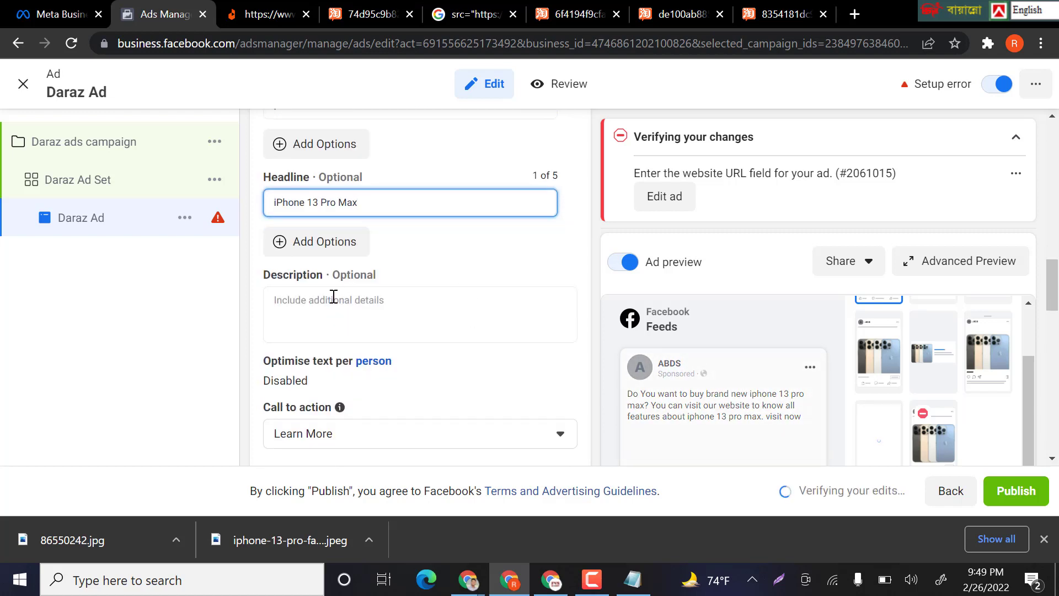
click(337, 300)
scroll(405, 290, down, 1)
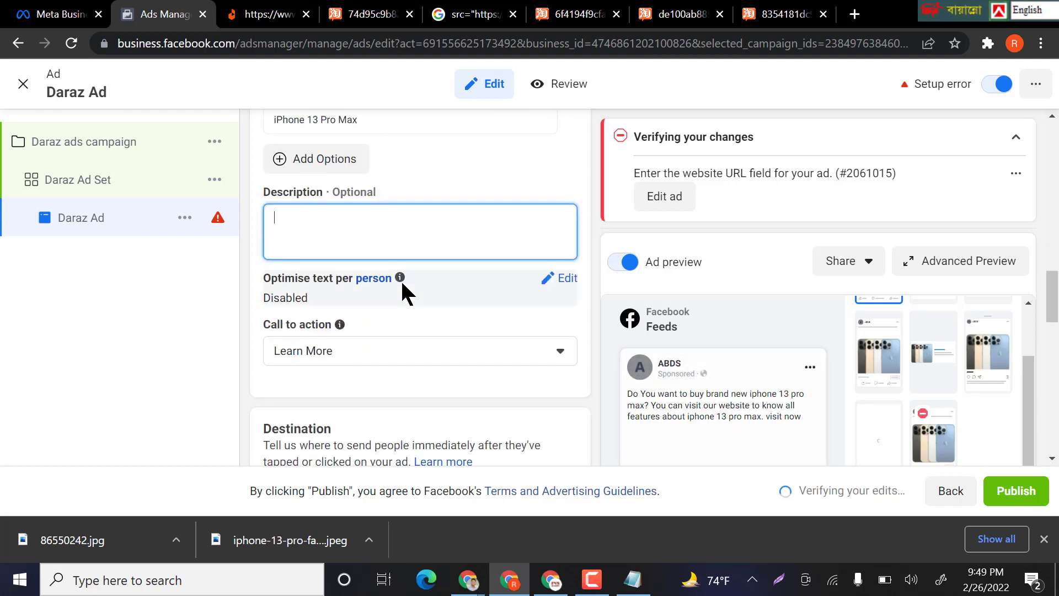
scroll(342, 303, down, 1)
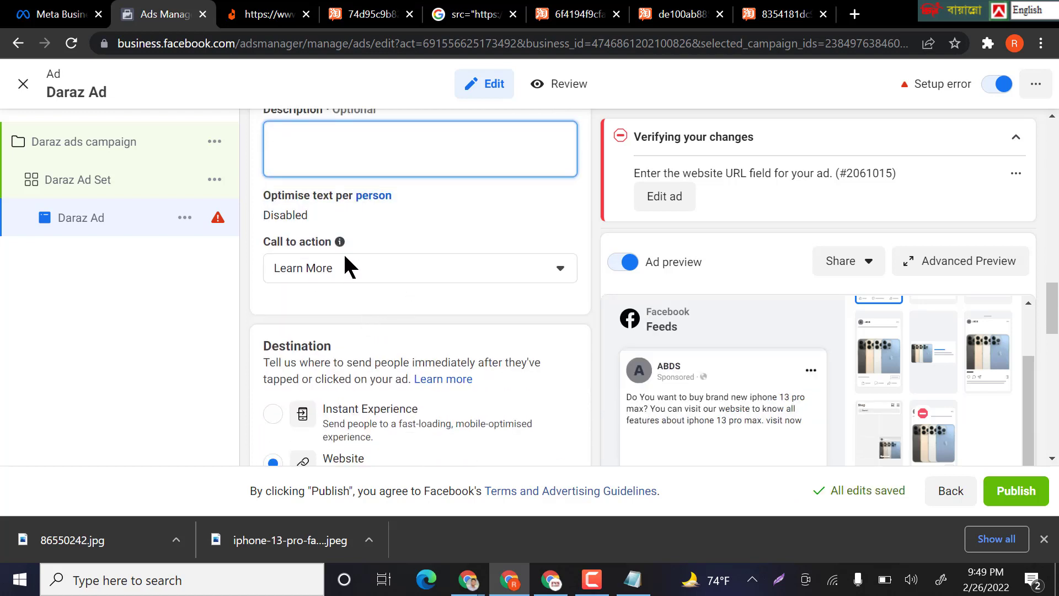
click(371, 268)
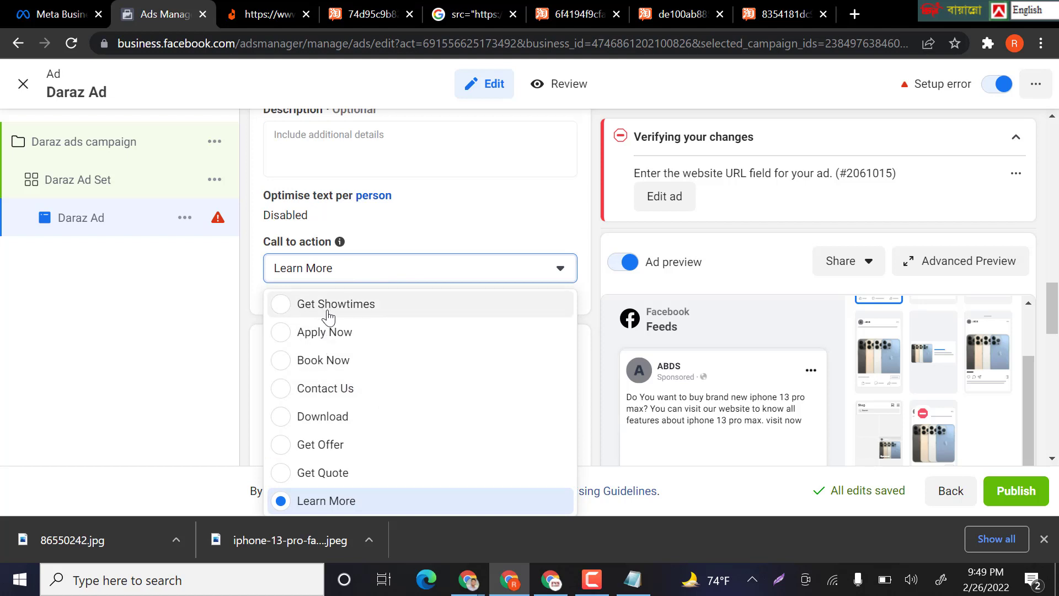
scroll(340, 472, down, 1)
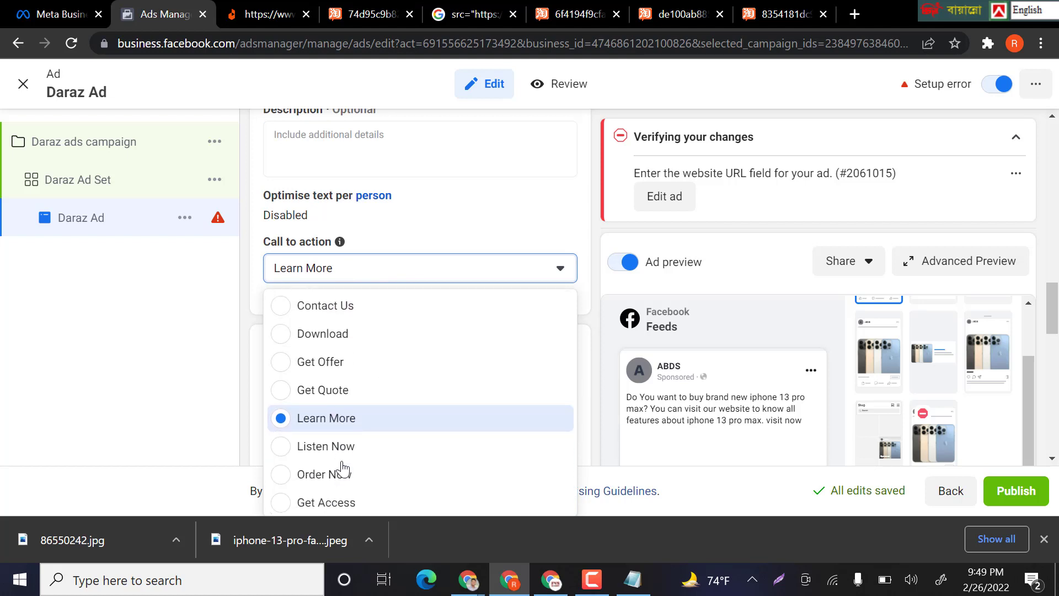
scroll(356, 431, down, 1)
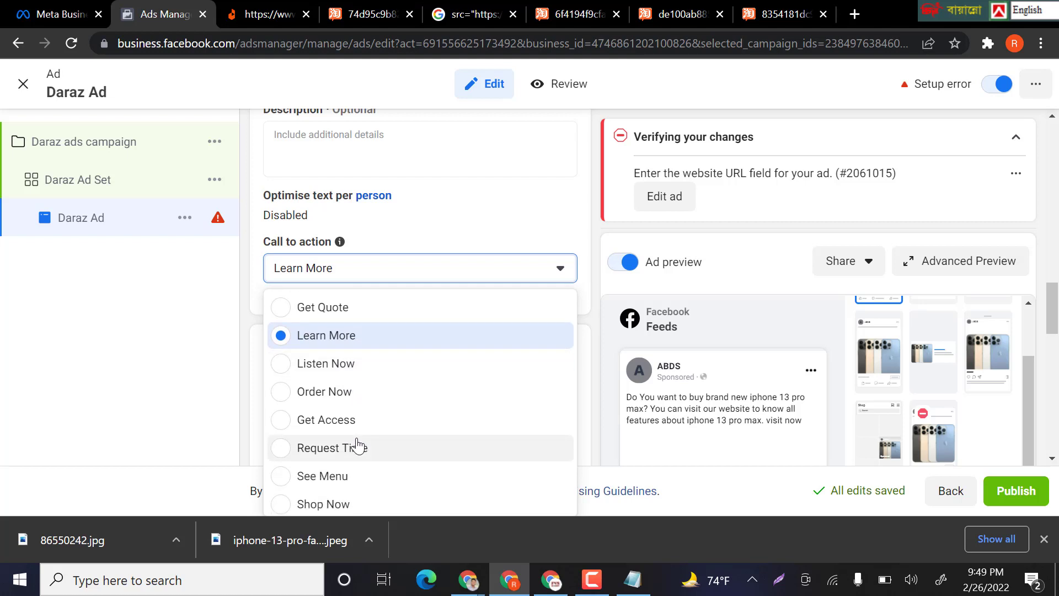
scroll(423, 454, down, 1)
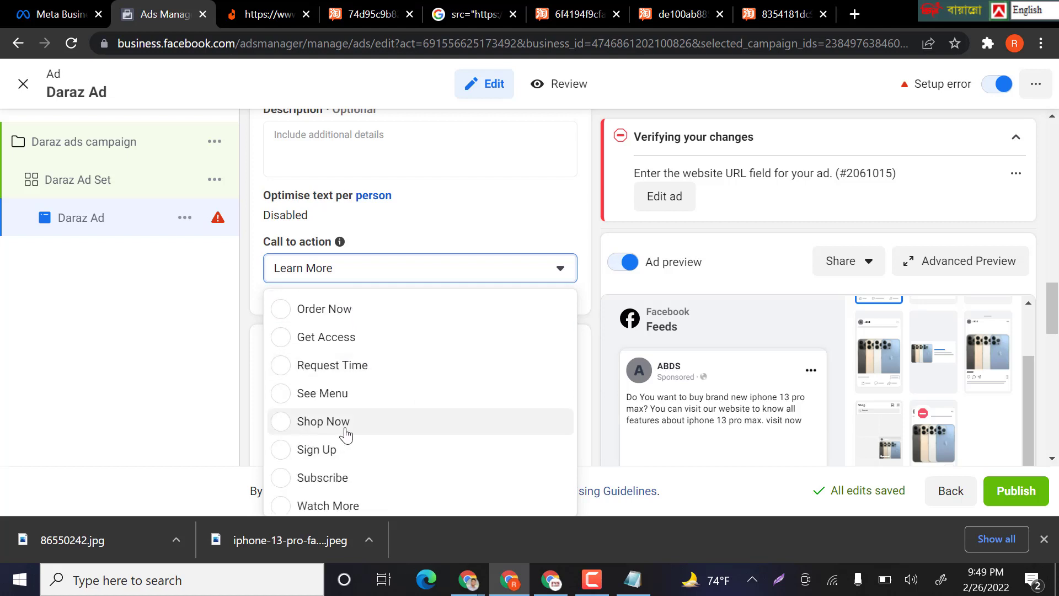
click(243, 294)
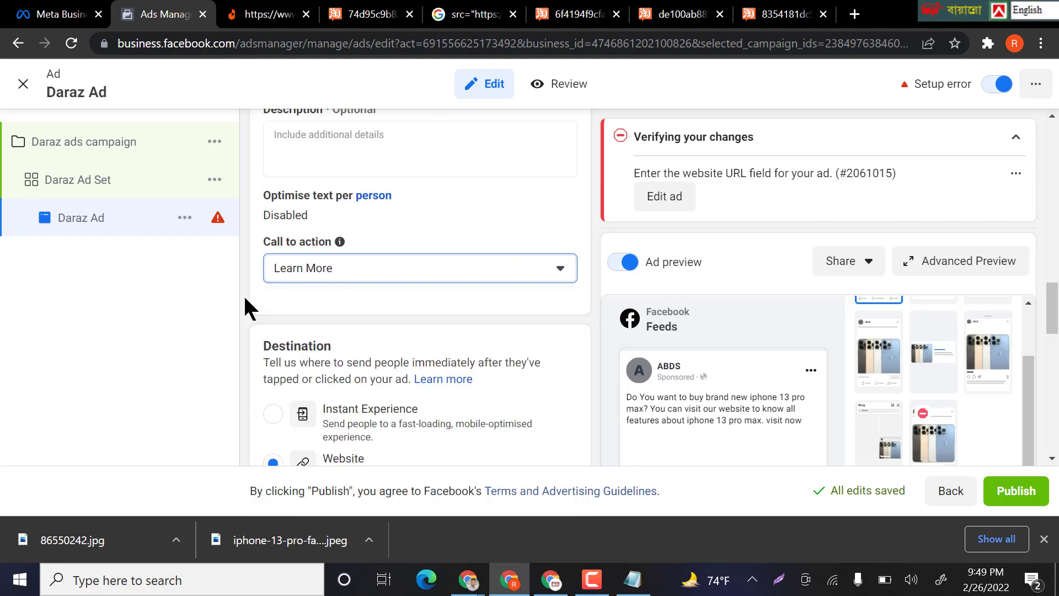
scroll(442, 344, down, 1)
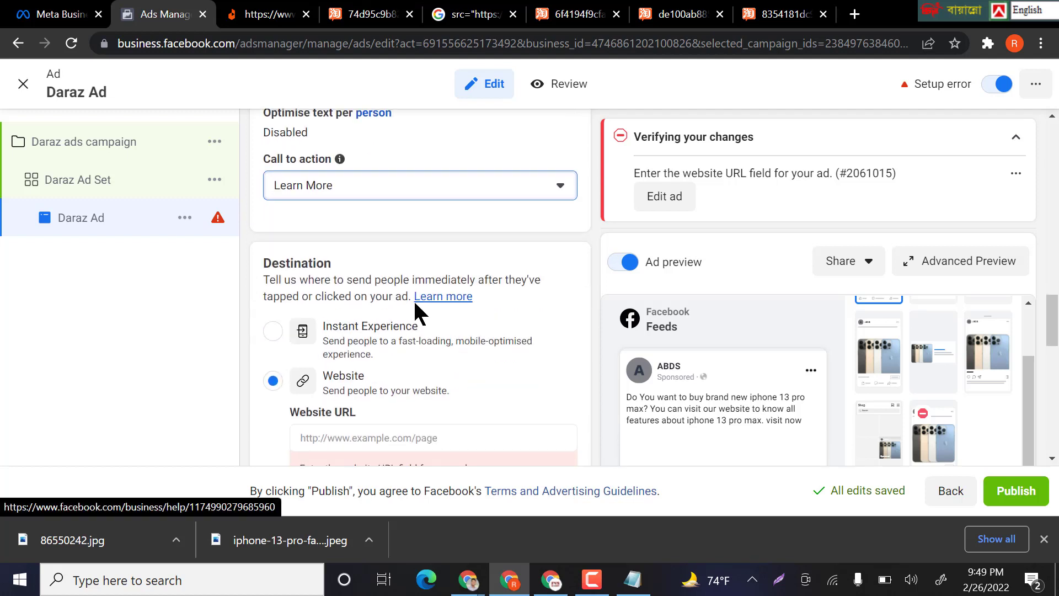
click(409, 185)
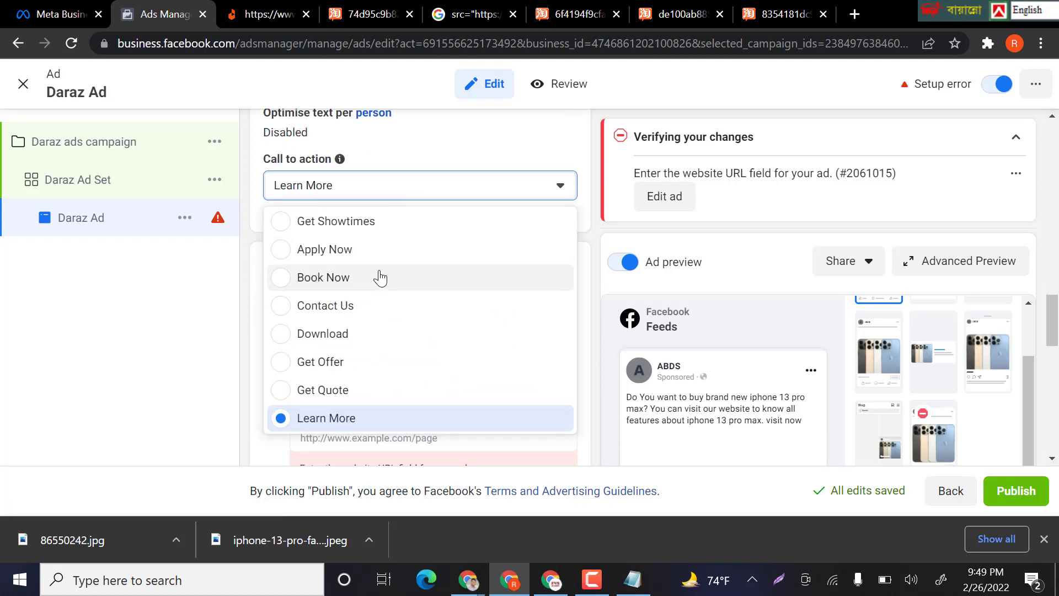
scroll(367, 305, down, 1)
scroll(367, 306, down, 1)
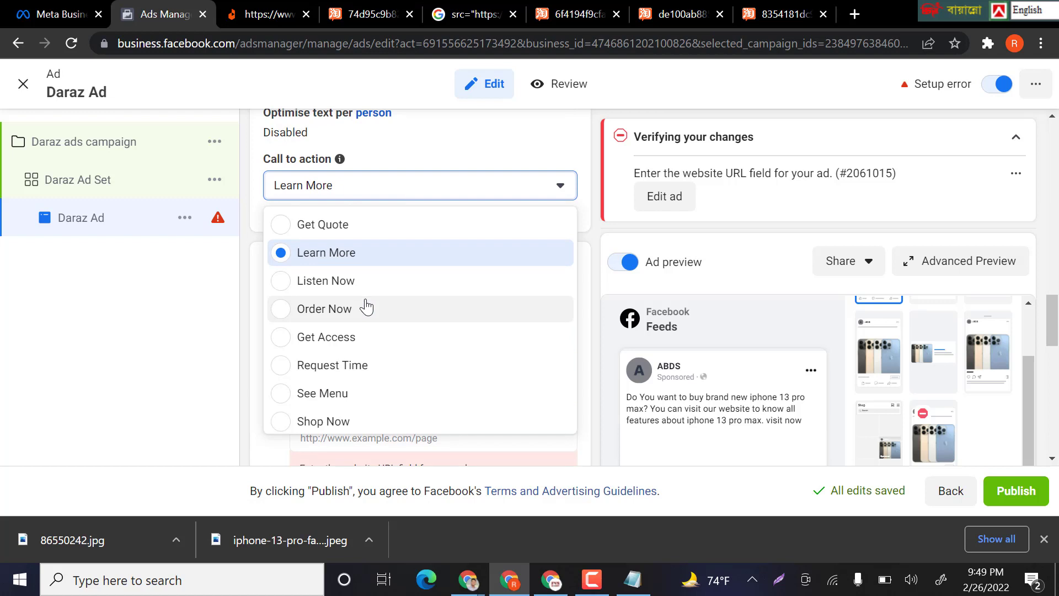
scroll(366, 307, down, 1)
scroll(378, 307, down, 1)
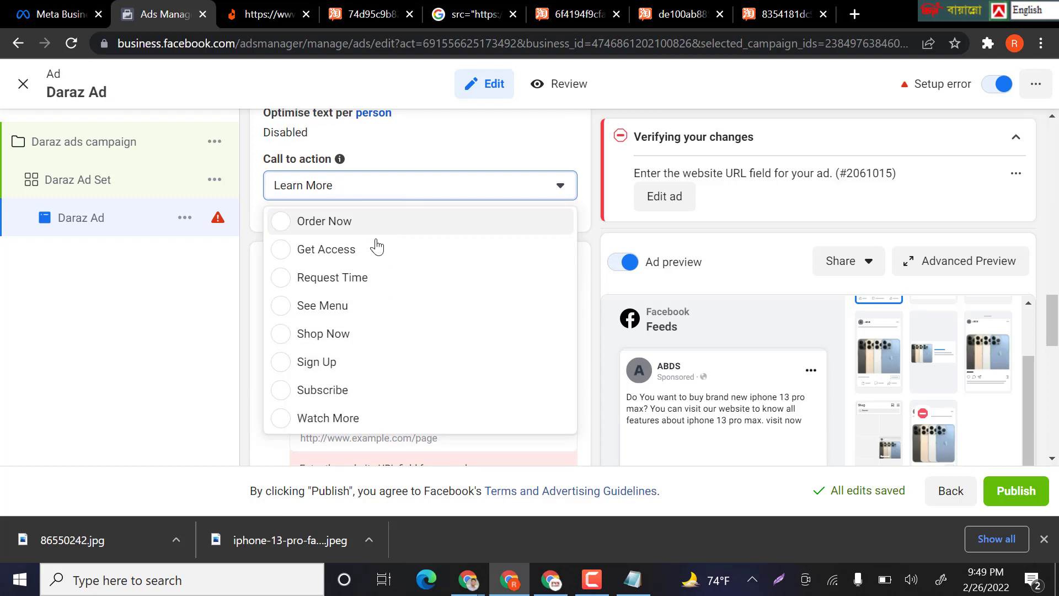
click(248, 260)
- Begin filling in the Website URL under Destination and switch to the Daraz iPhone 13 Pro product page
scroll(435, 353, down, 3)
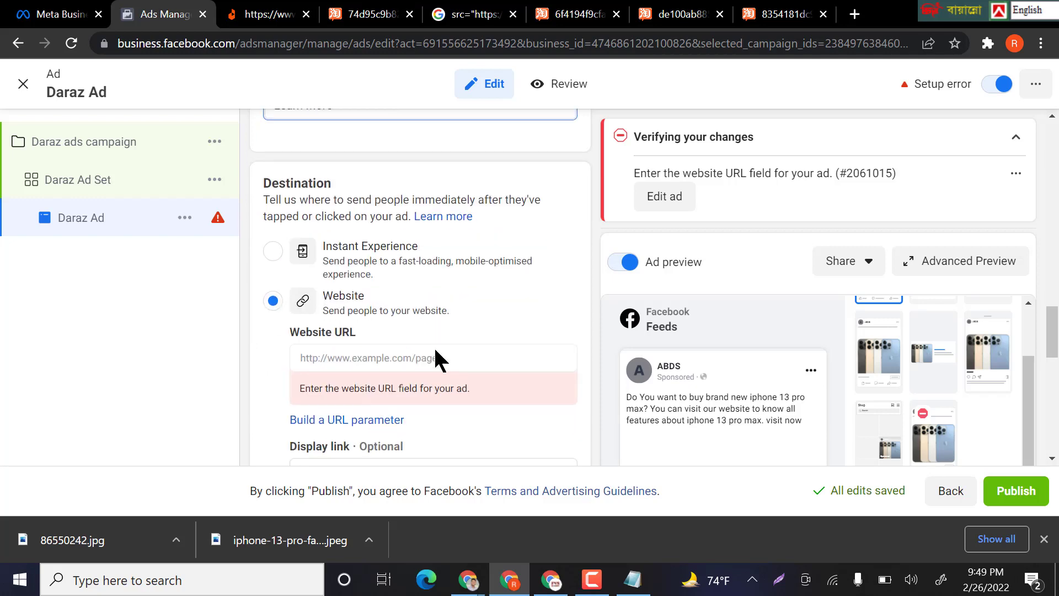
click(339, 275)
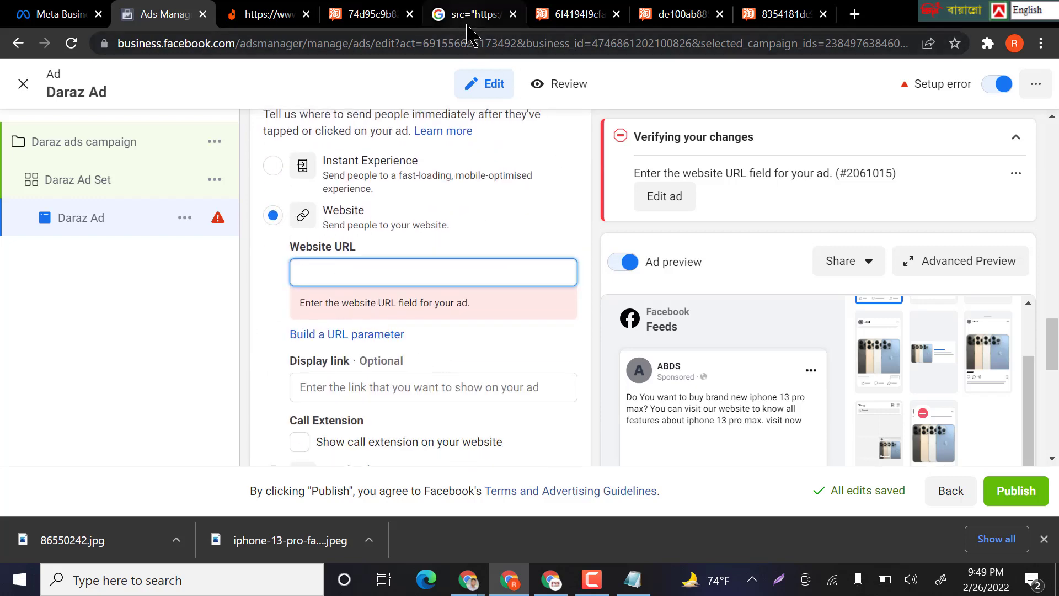
click(264, 15)
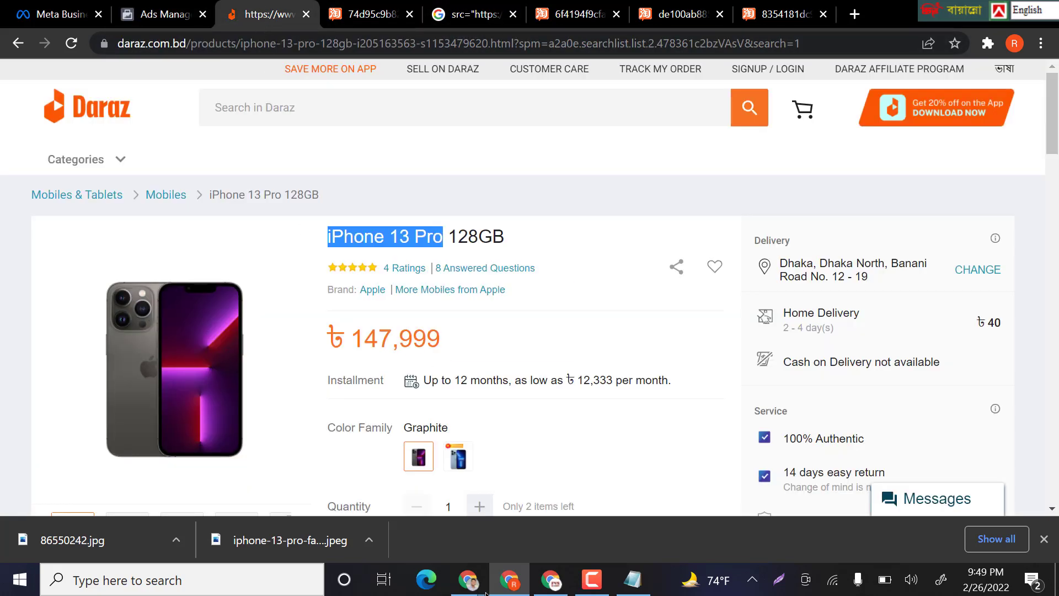
click(633, 580)
scroll(348, 378, up, 2)
scroll(375, 380, down, 8)
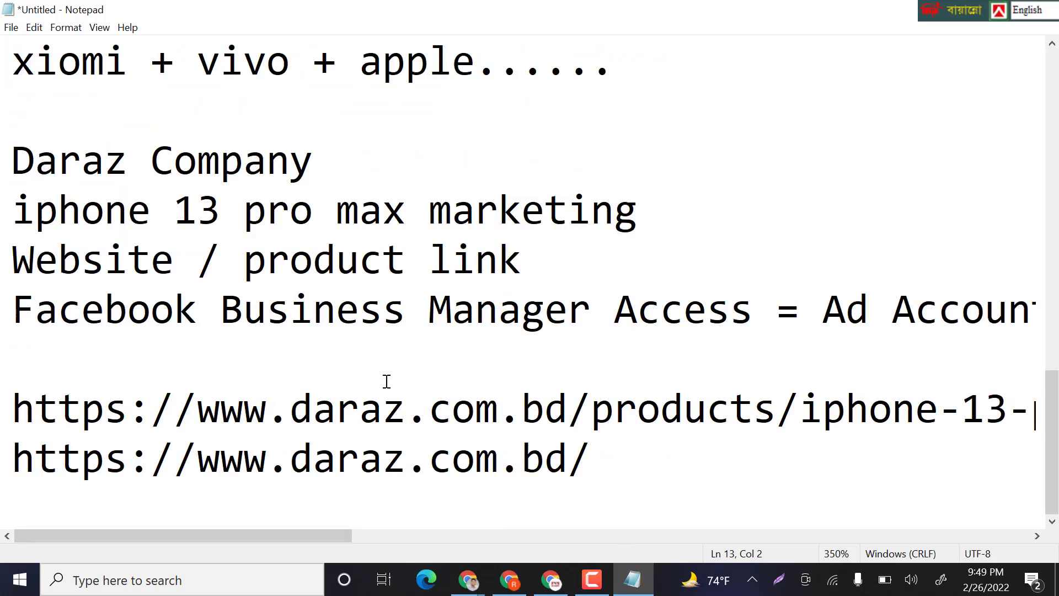
double_click(373, 403)
click(373, 403)
double_click(372, 405)
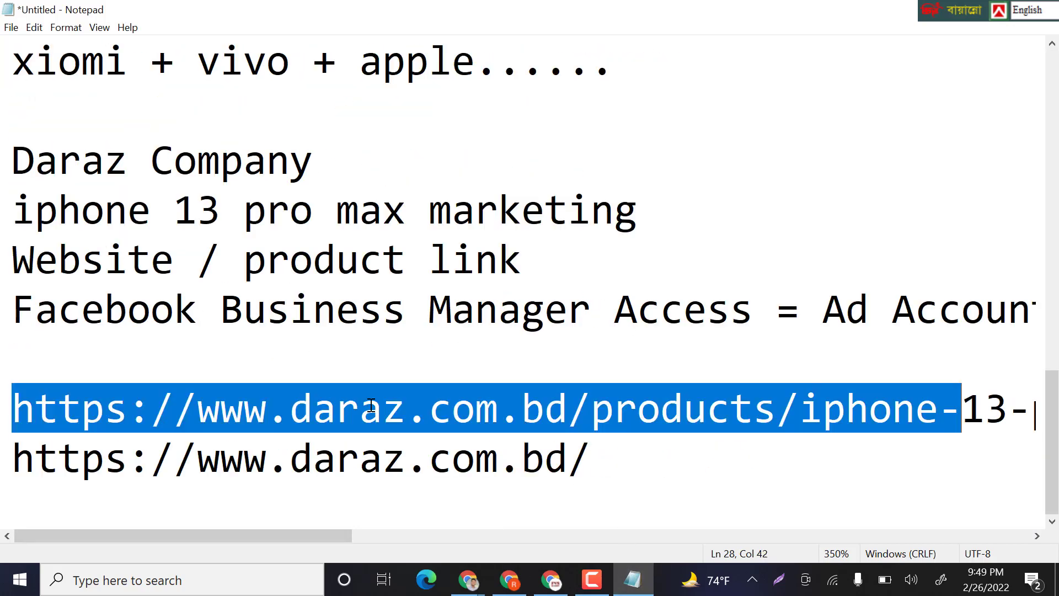
- Copy the full address of the Daraz iPhone 13 Pro 128GB page and paste it as the ad's Website URL
click(508, 583)
click(238, 46)
key(ctrl+c)
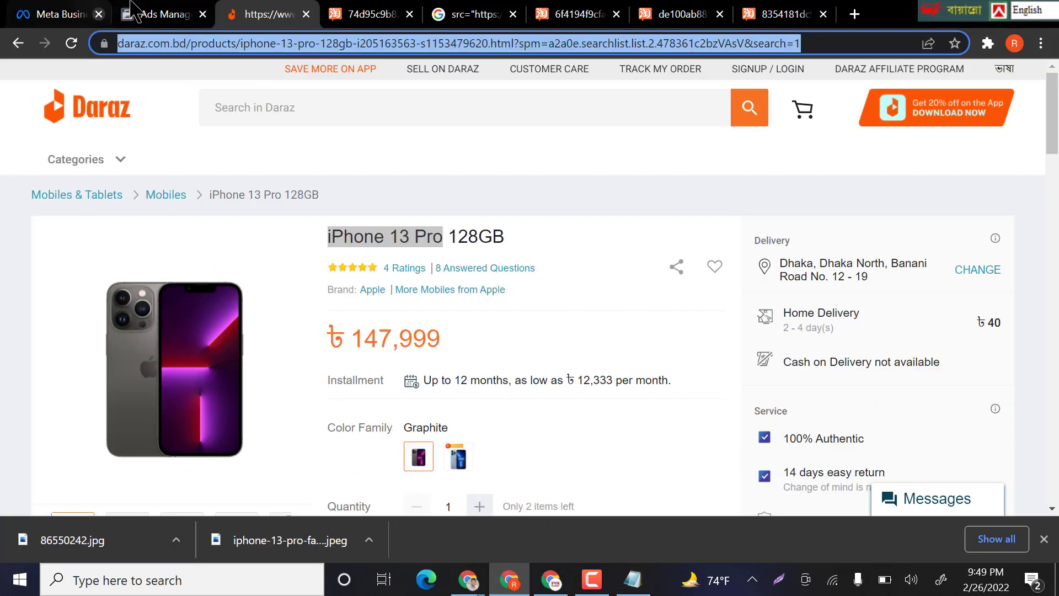
click(160, 14)
click(349, 273)
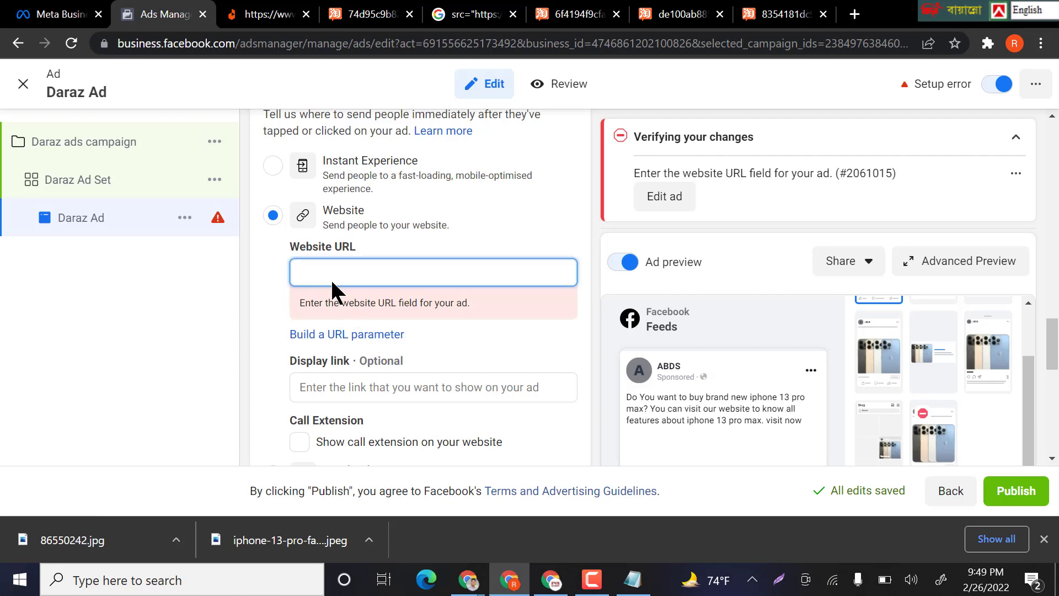
key(ctrl+v)
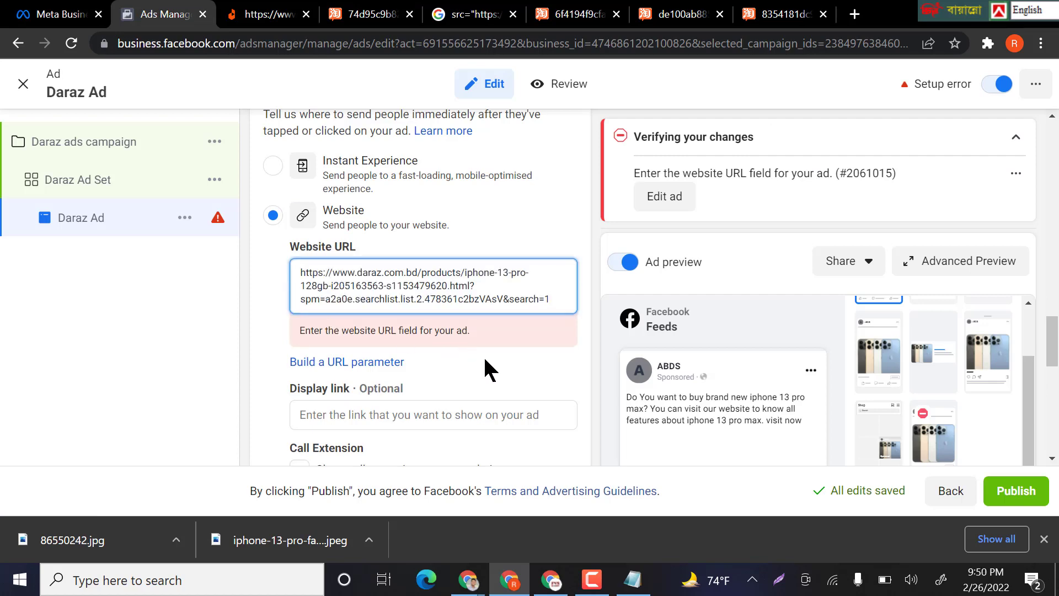
- Review the ad preview and the sections down to Tracking, and return to the optional Display link field
scroll(483, 355, down, 1)
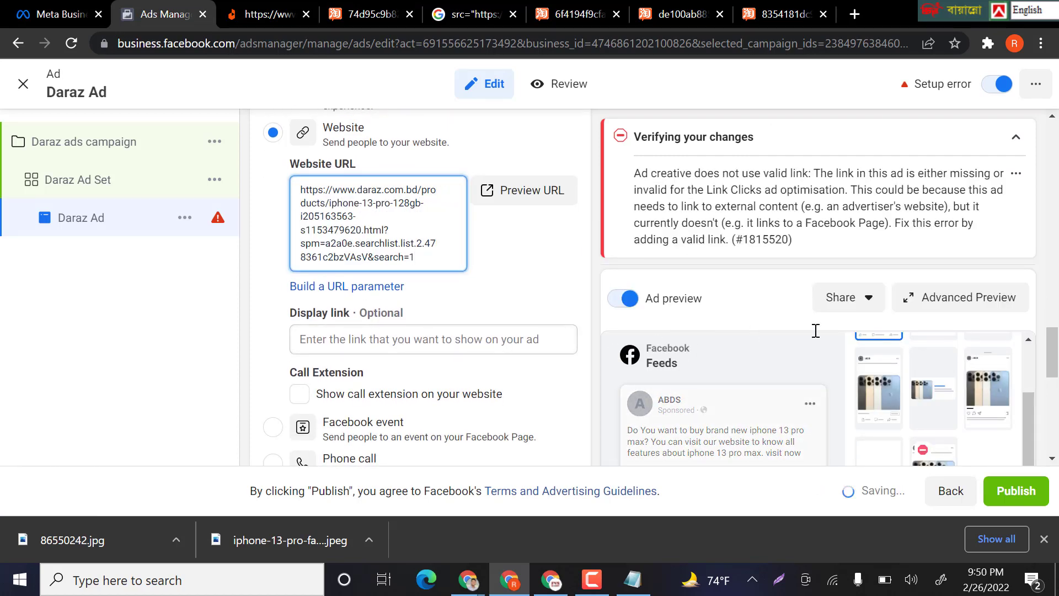
scroll(775, 369, down, 4)
scroll(771, 390, down, 3)
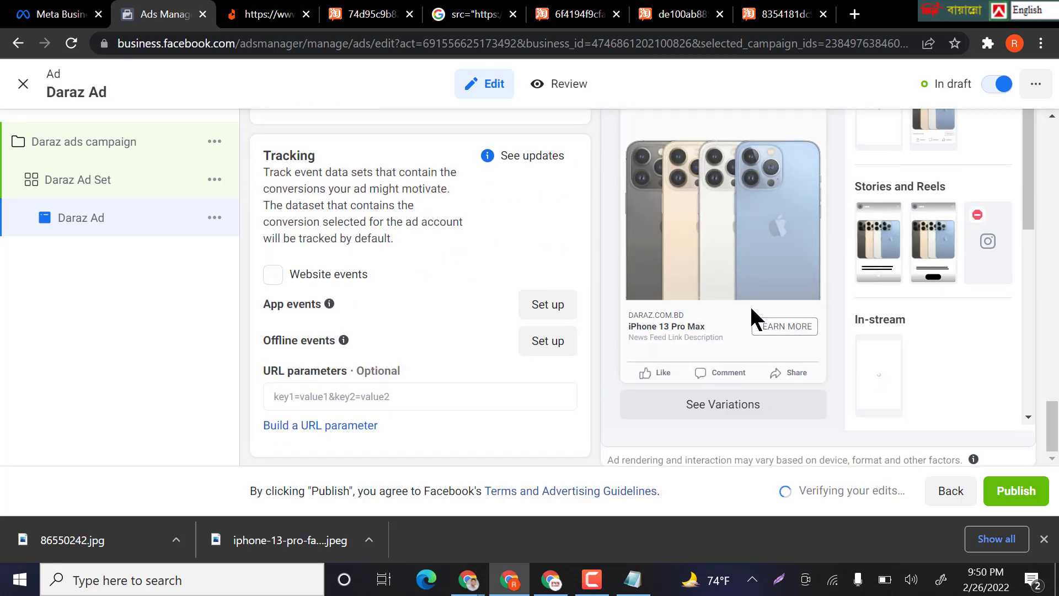
scroll(772, 309, up, 3)
scroll(345, 373, up, 5)
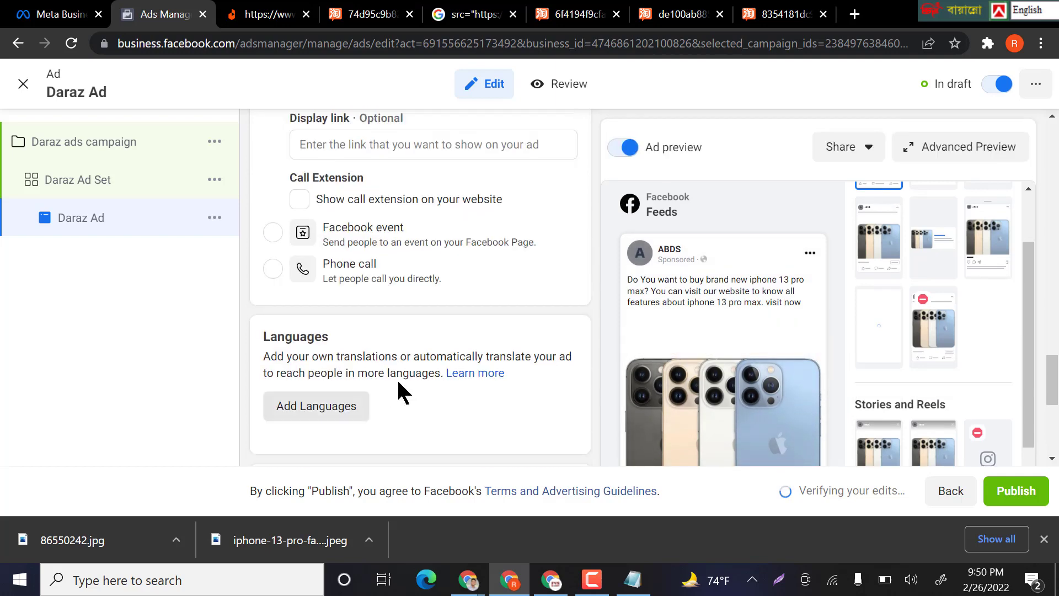
mouse_move(372, 342)
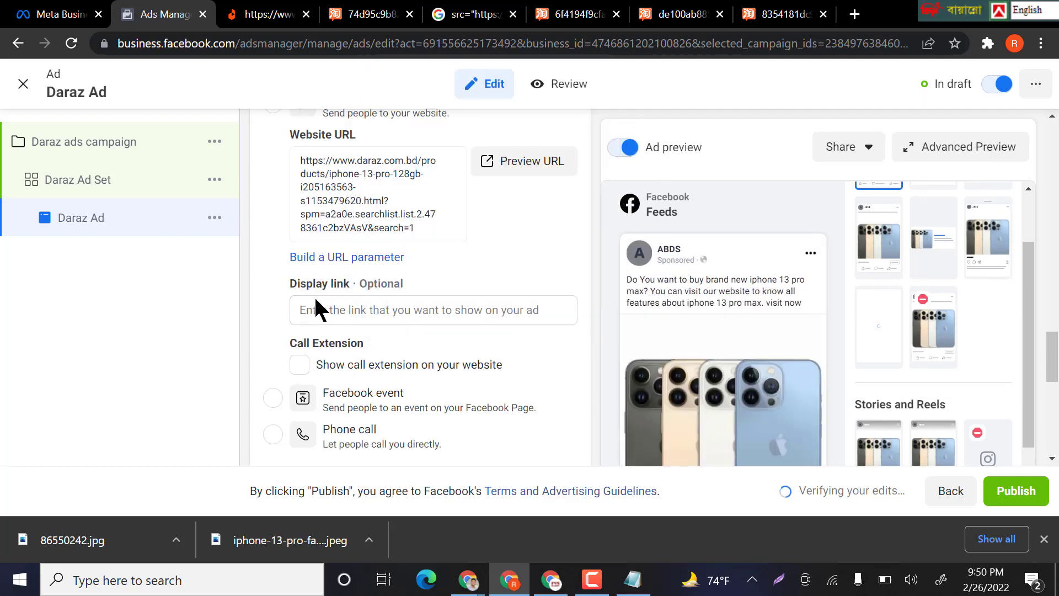
click(318, 309)
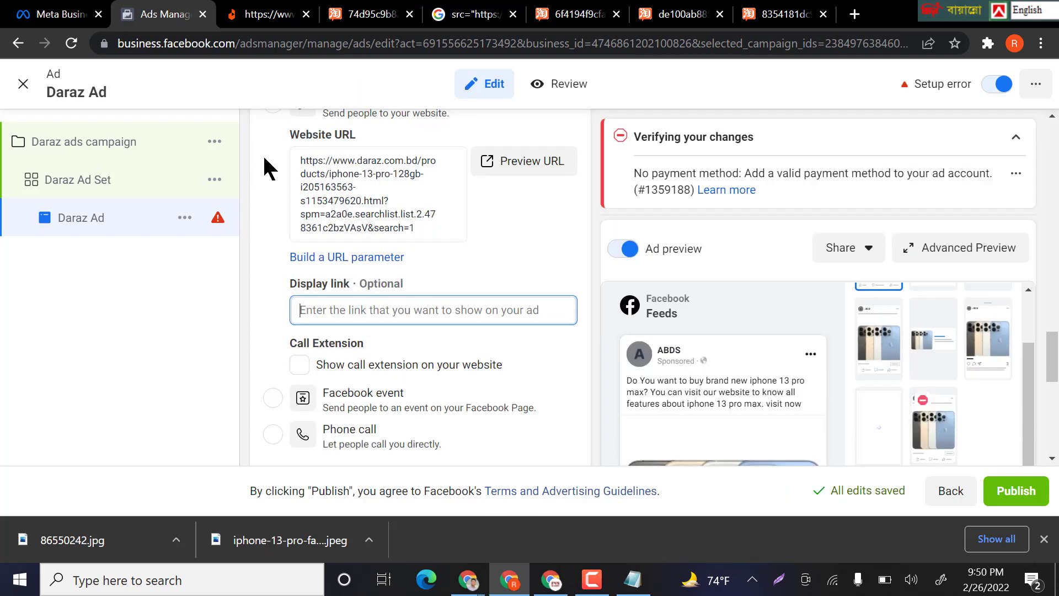
click(305, 9)
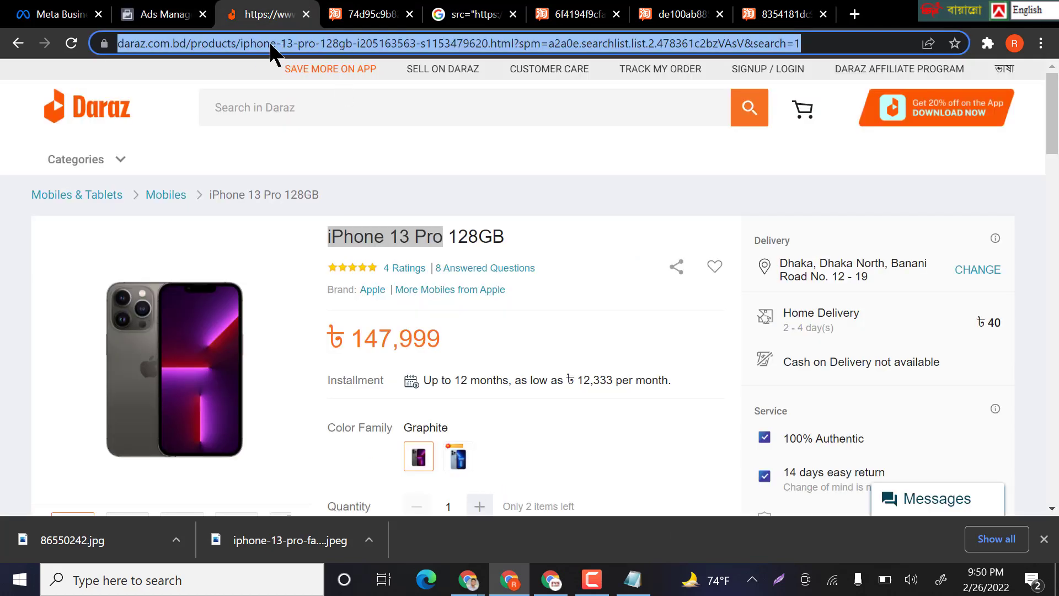
click(334, 45)
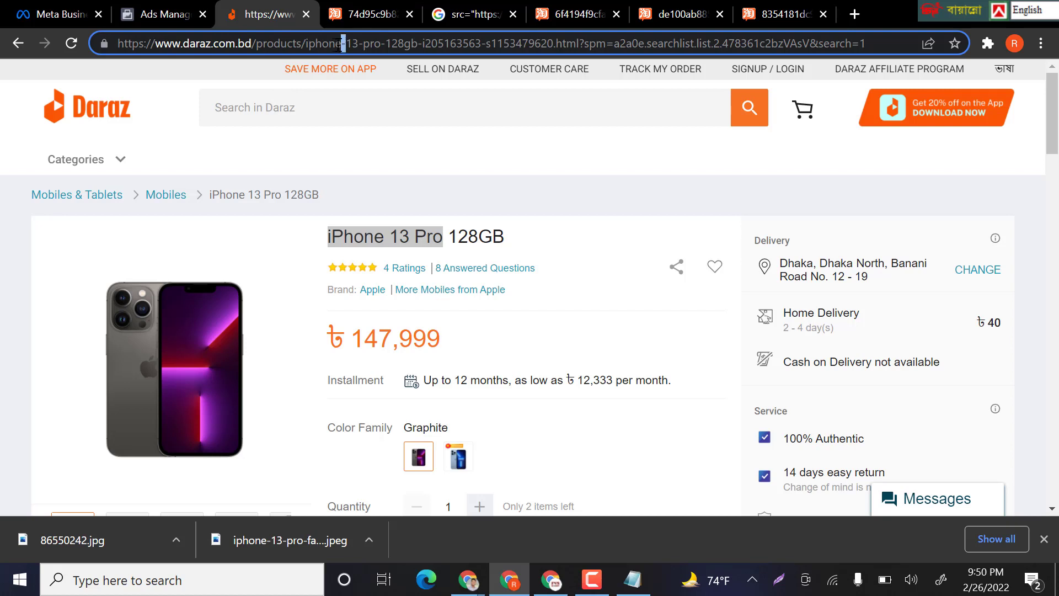
drag(338, 44, 49, 86)
key(ctrl+c)
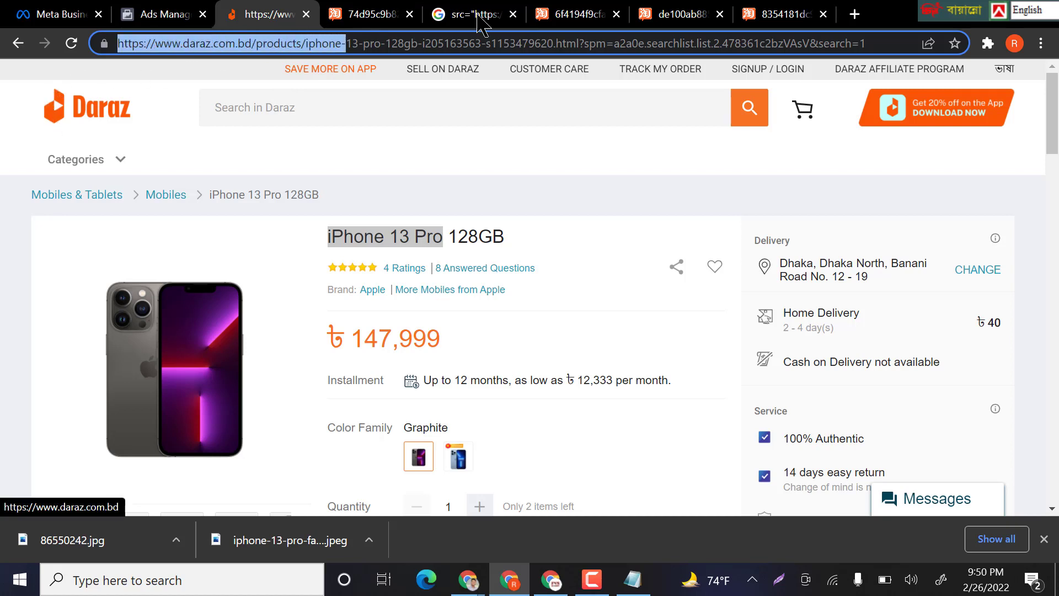
click(855, 13)
key(ctrl+v)
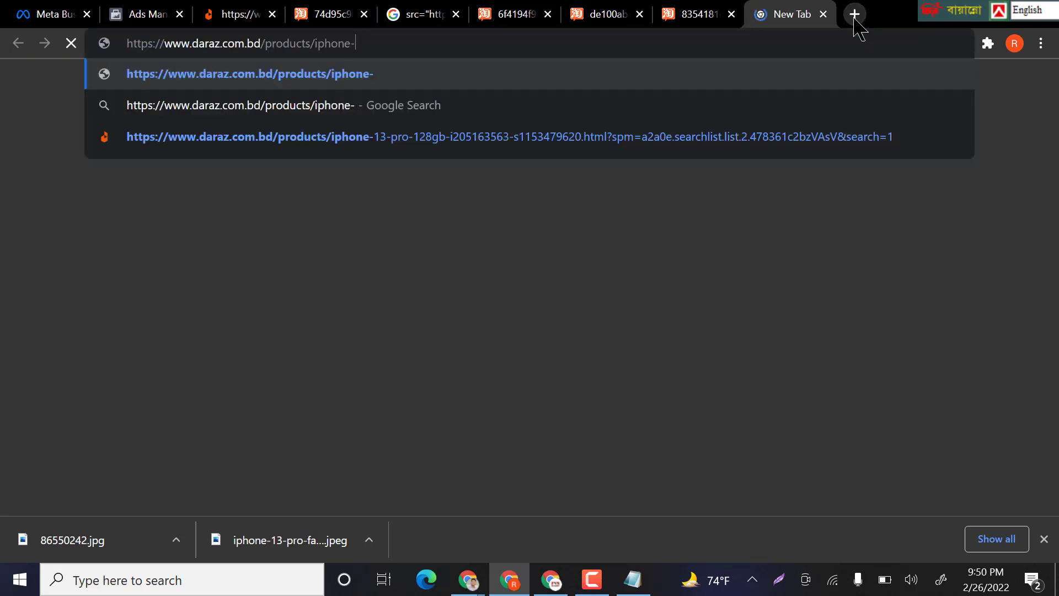
key(Return)
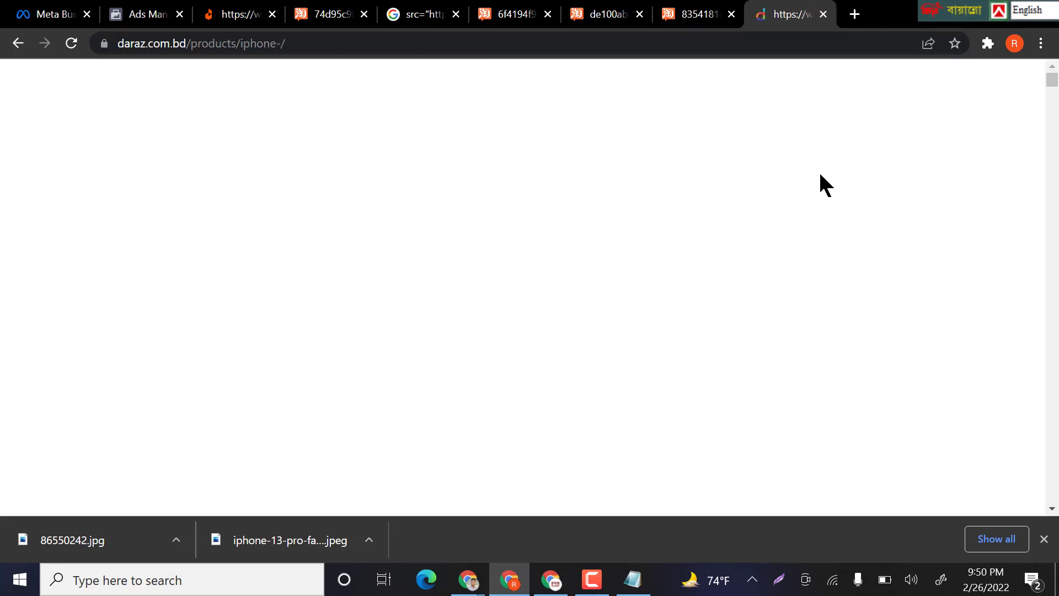
click(1044, 539)
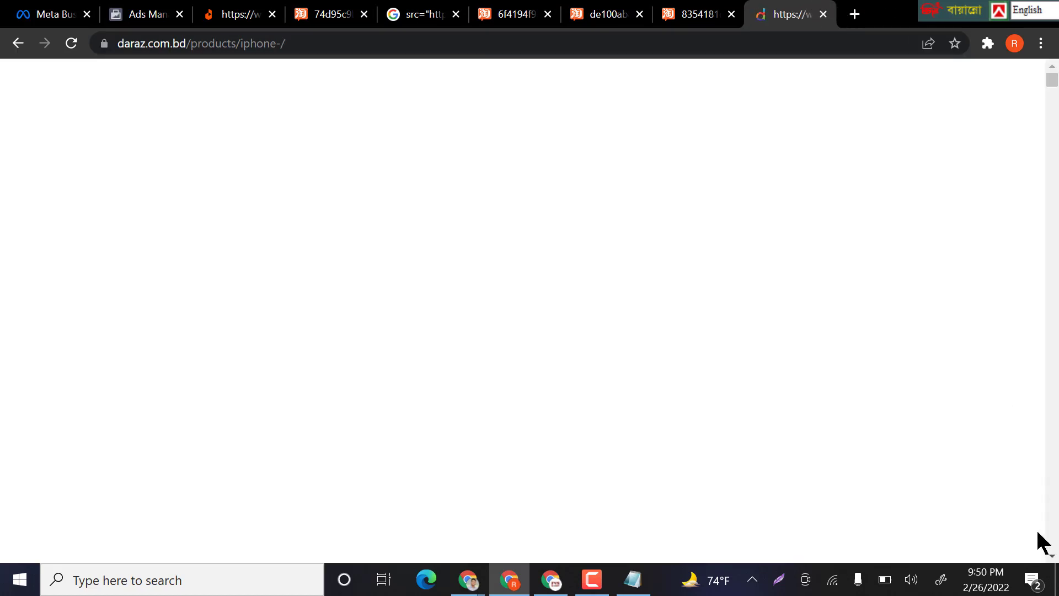
click(325, 48)
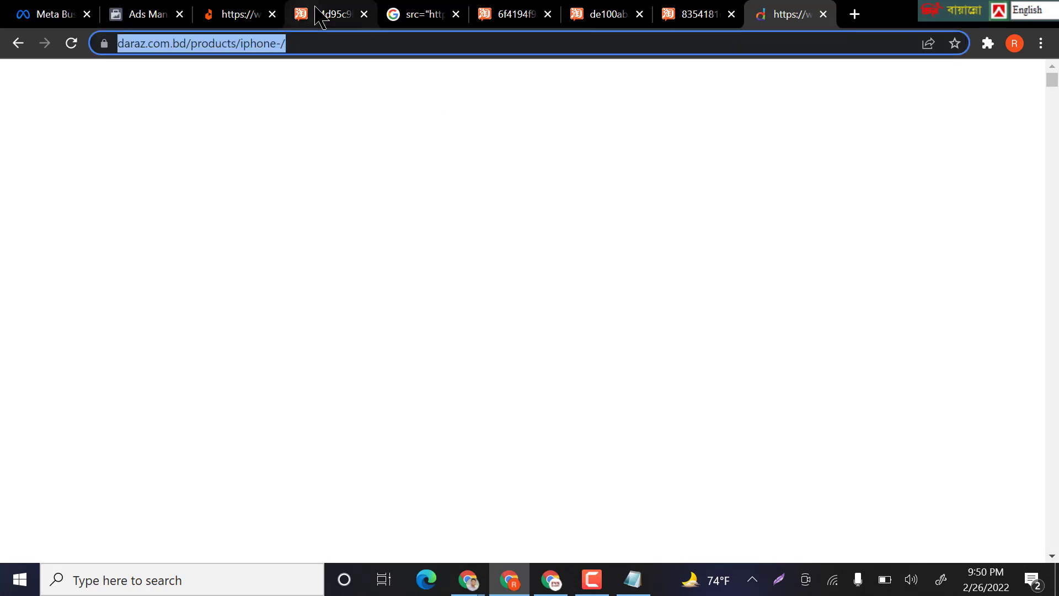
click(230, 13)
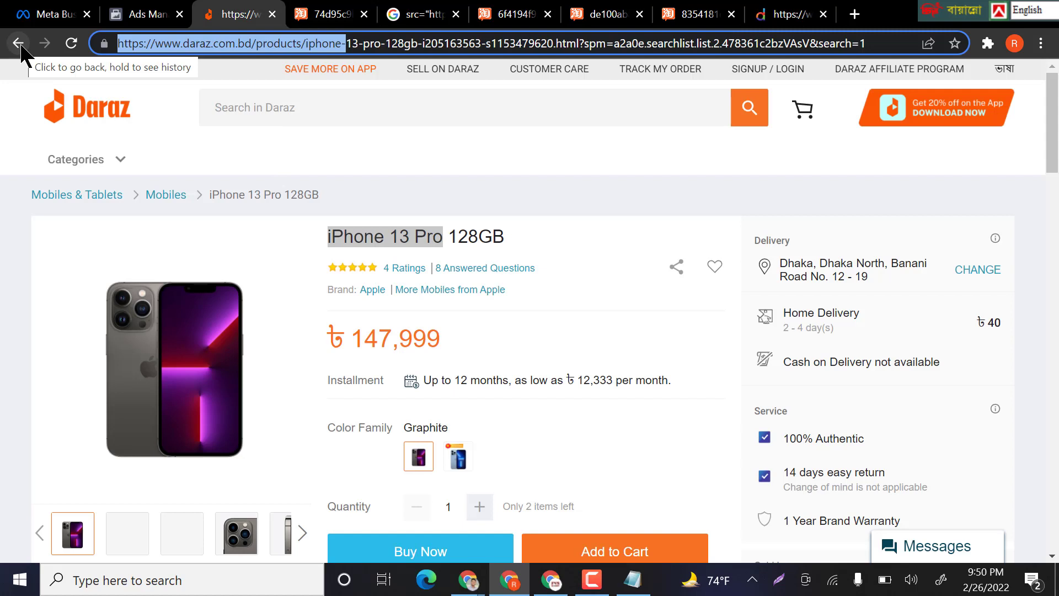
click(253, 43)
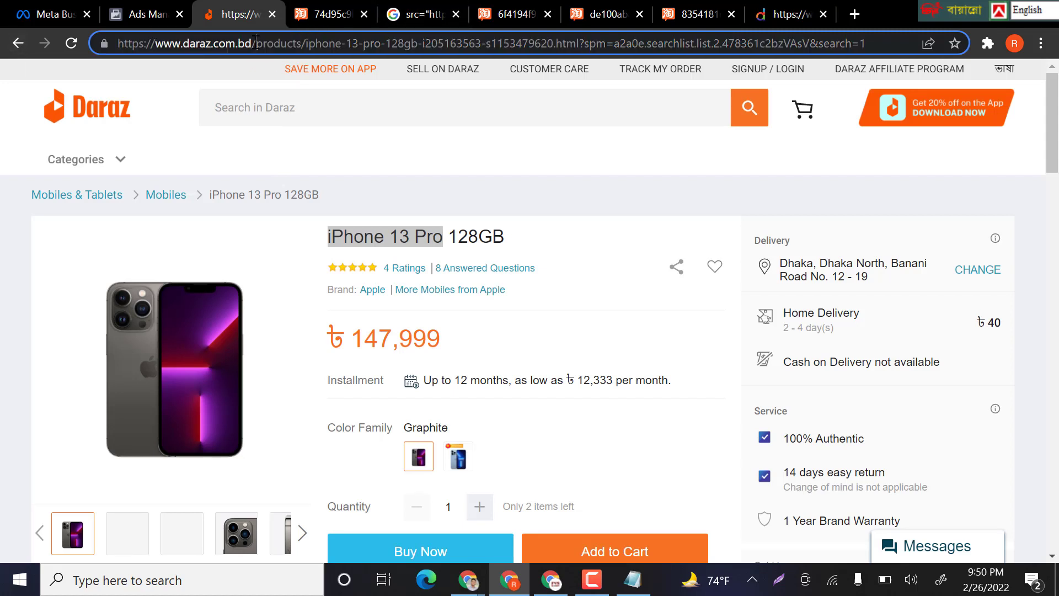
drag(257, 41, 115, 56)
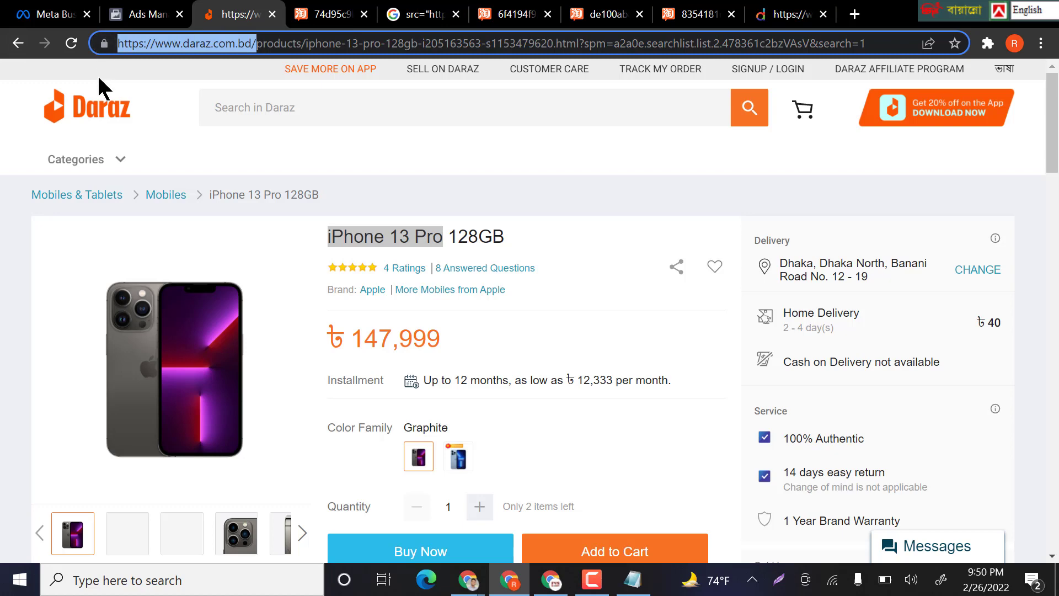
click(148, 15)
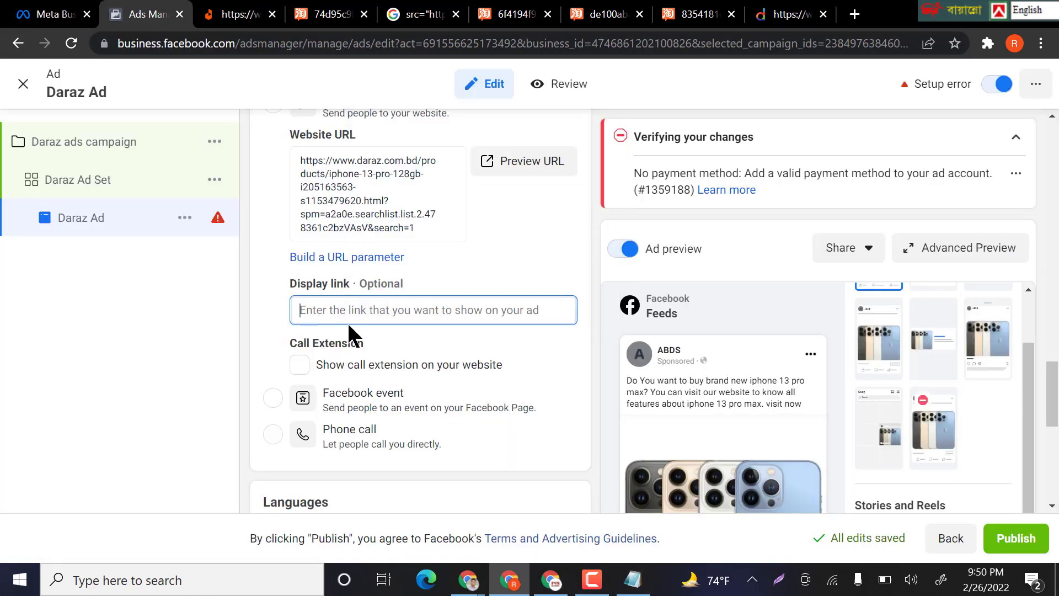
text(https://www.daraz.com.bd/)
- Review the Daraz Ad's settings down to Tracking and back up through Destination, text, format and Identity to the ad name
scroll(409, 335, down, 2)
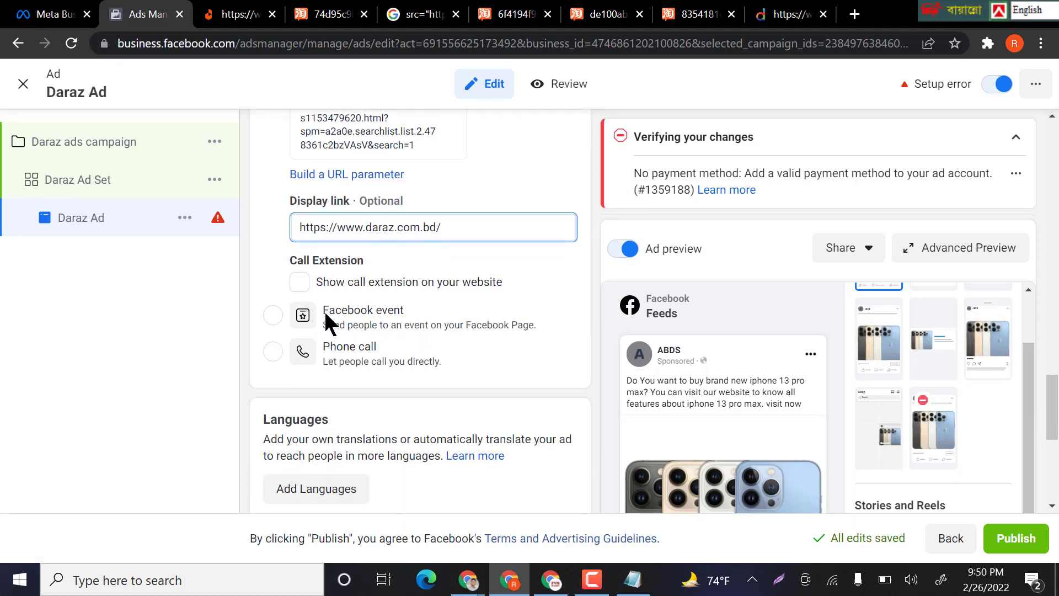
scroll(435, 279, down, 2)
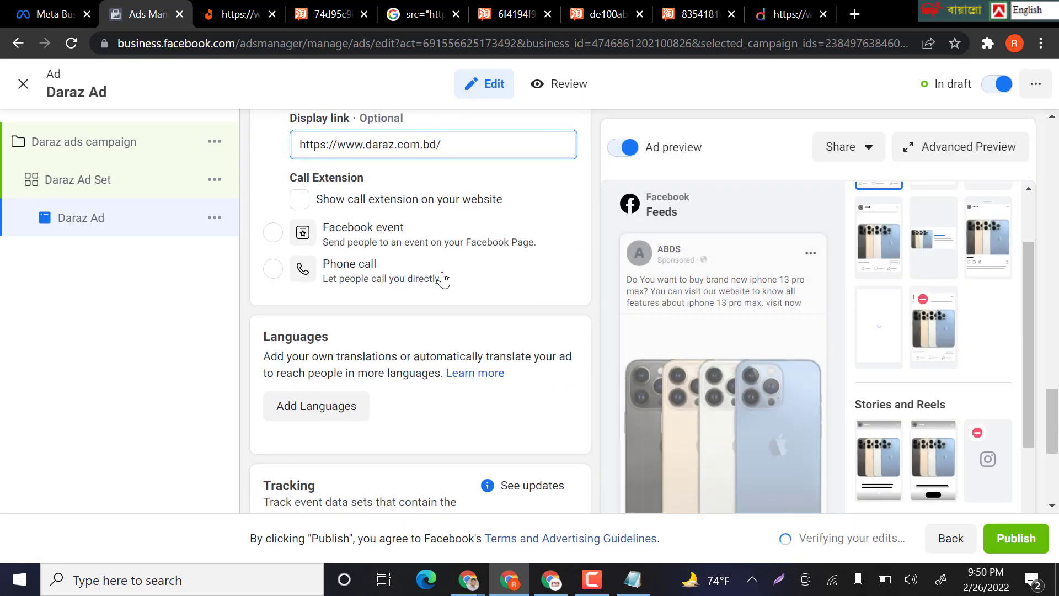
scroll(386, 307, down, 2)
scroll(431, 298, down, 2)
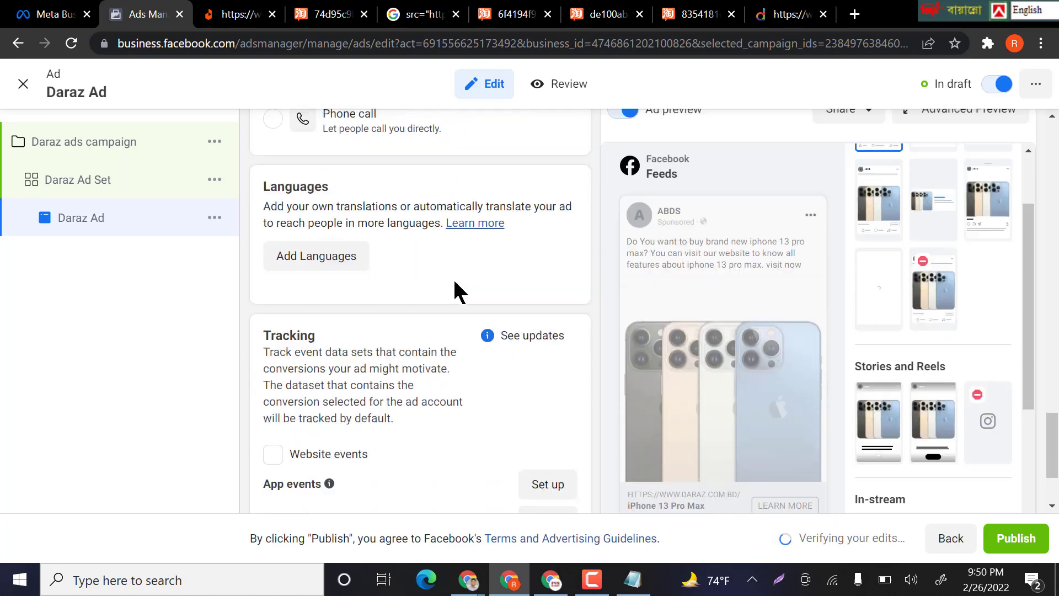
scroll(450, 281, down, 2)
scroll(446, 328, down, 1)
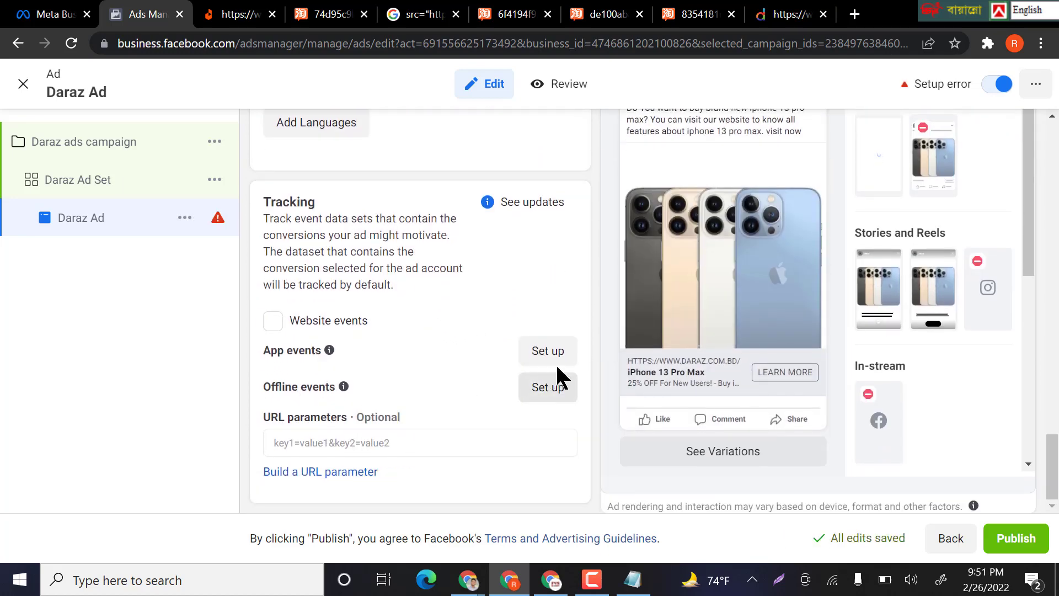
mouse_move(409, 417)
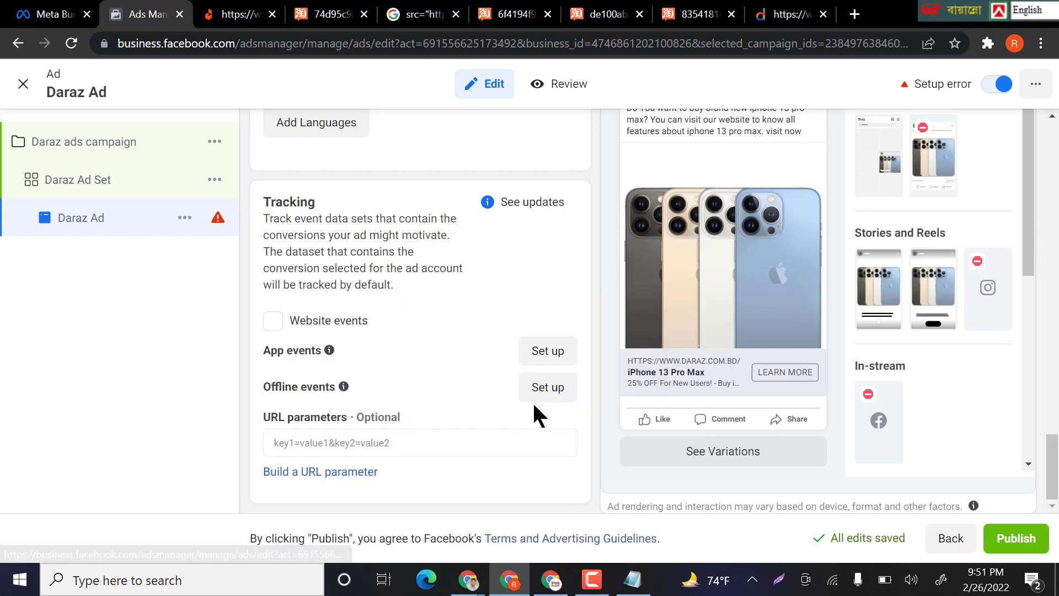
scroll(484, 393, up, 6)
scroll(482, 391, up, 8)
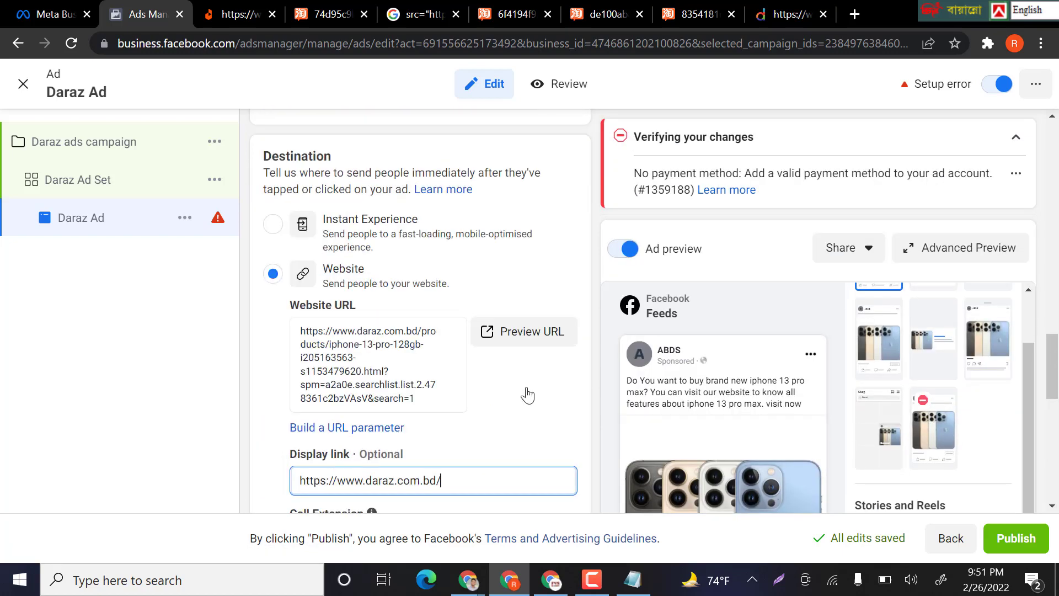
scroll(486, 343, up, 3)
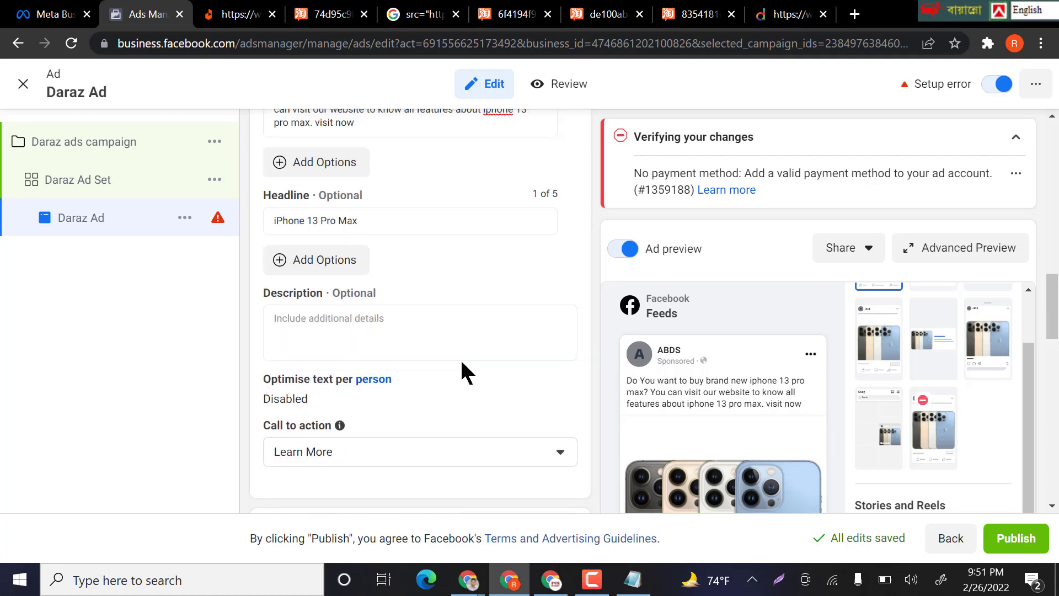
scroll(461, 364, up, 15)
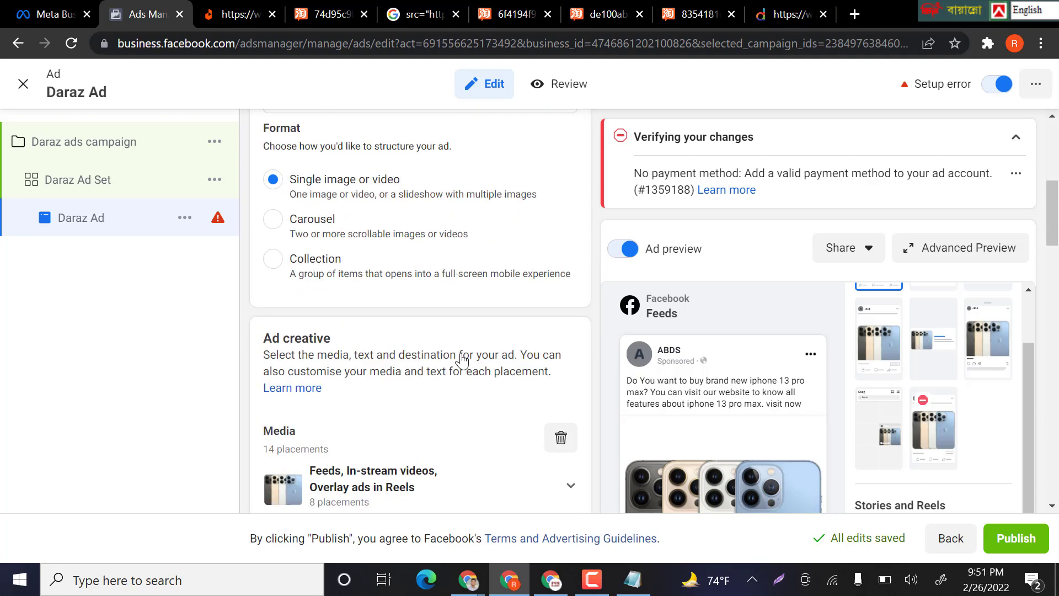
scroll(461, 361, up, 3)
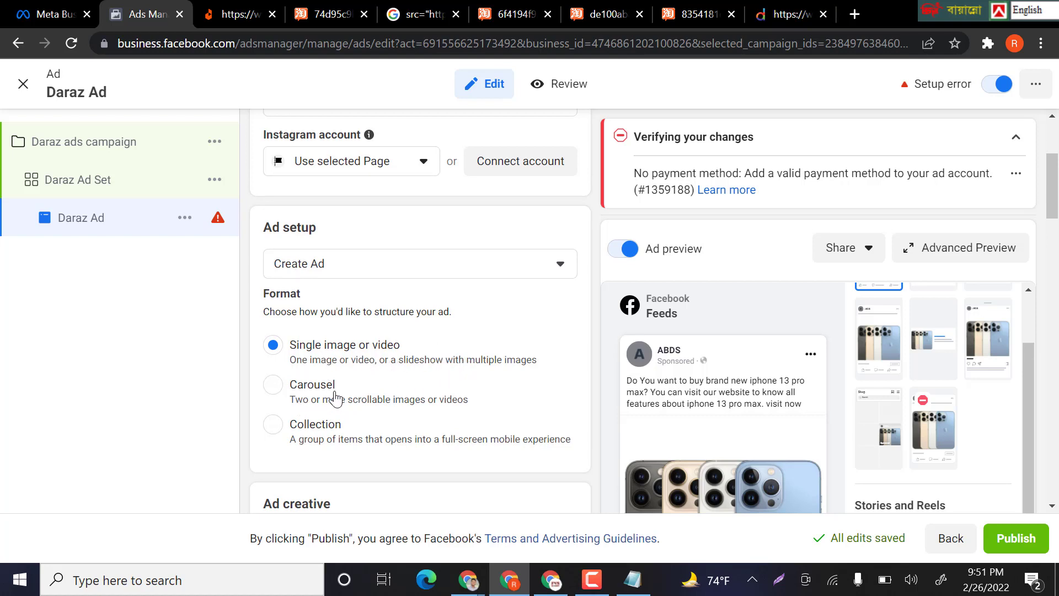
scroll(346, 401, up, 4)
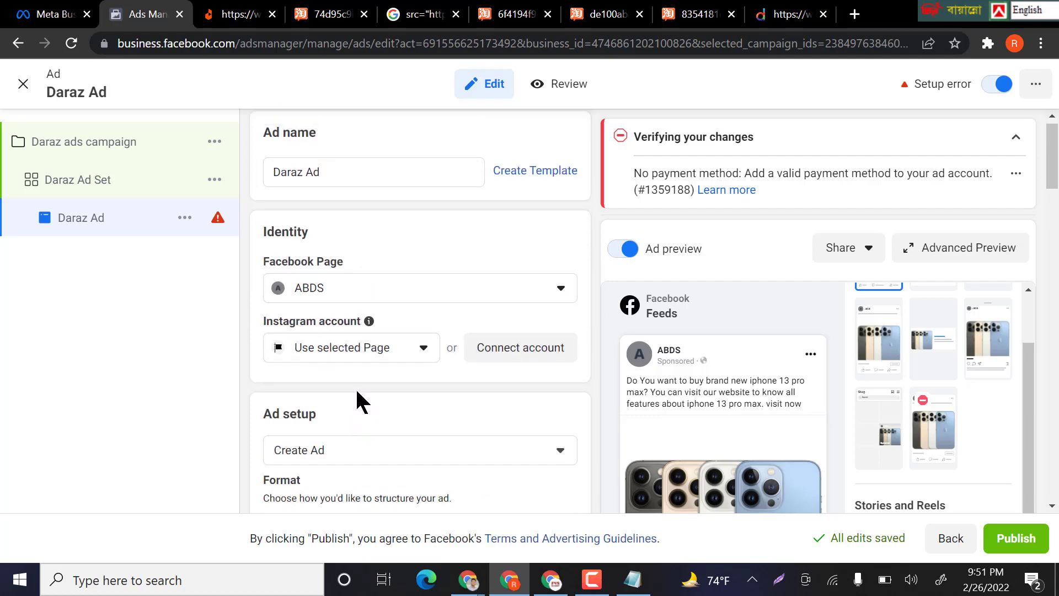
scroll(932, 386, down, 3)
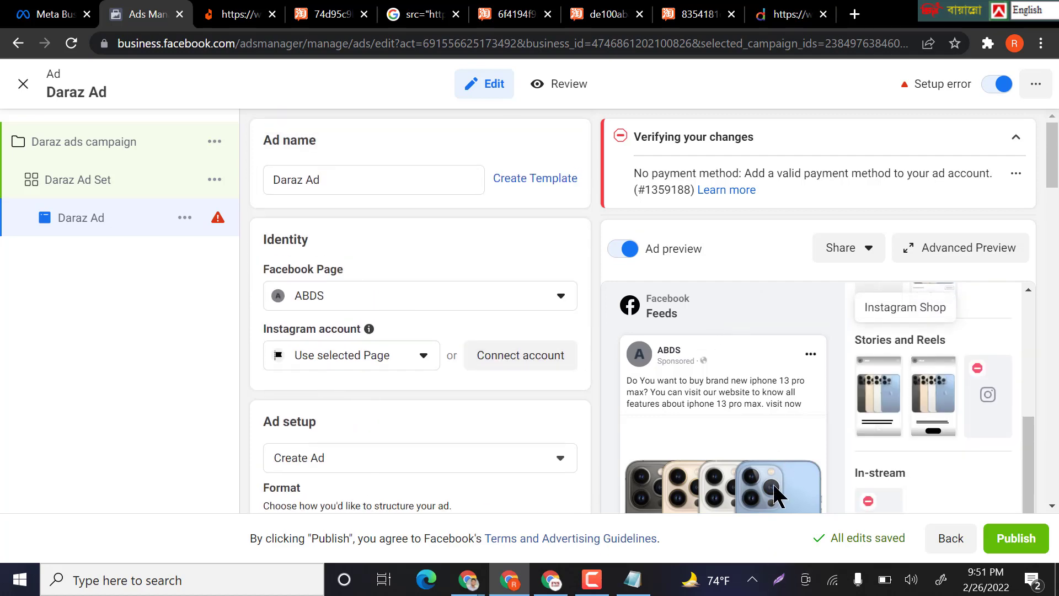
- Switch to Notepad to check the campaign structure and number-range notes, and return to the ad in Ads Manager
click(632, 581)
scroll(487, 333, up, 3)
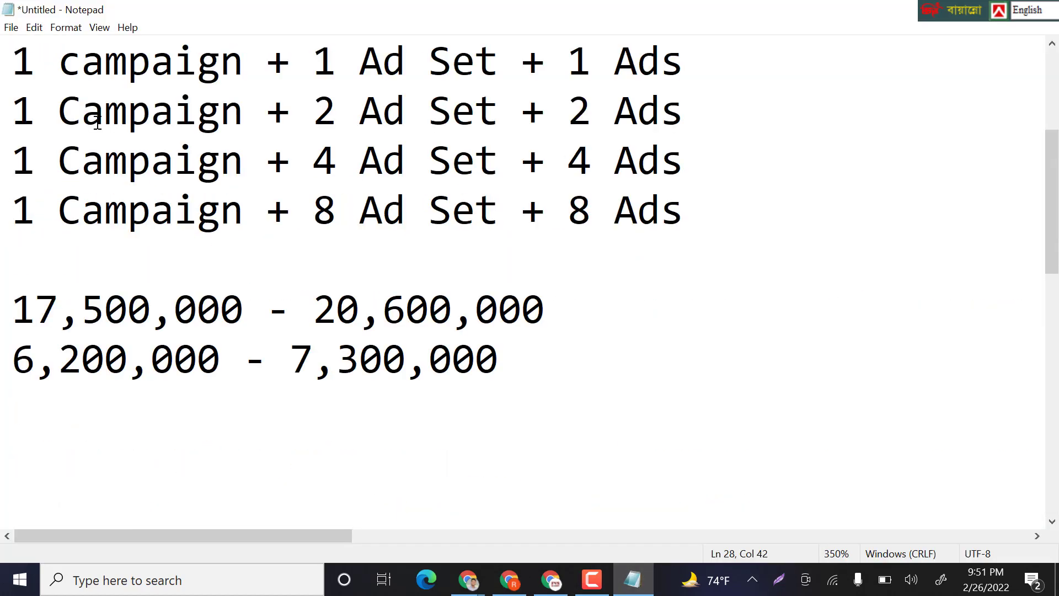
drag(10, 310, 702, 329)
click(509, 581)
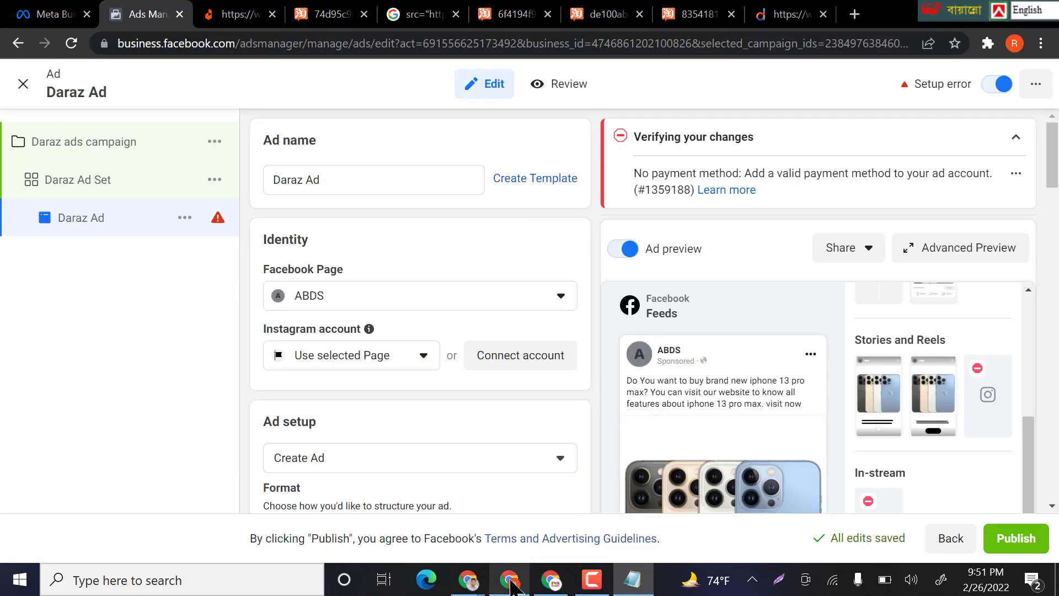
- Expand the Facebook Feeds ad preview and examine the whole Mobile News Feed version
scroll(941, 350, down, 10)
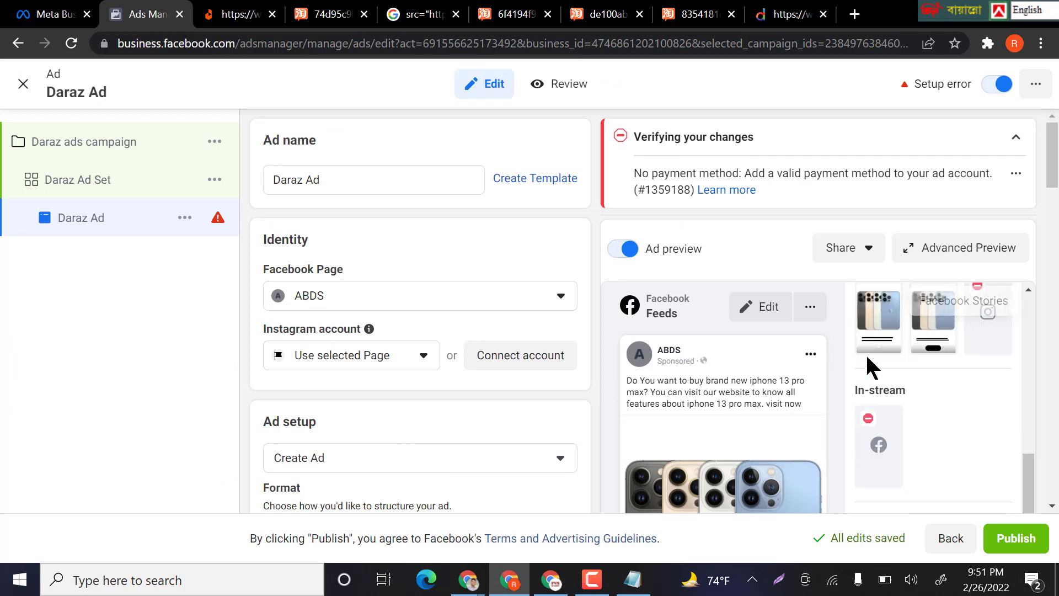
scroll(851, 369, down, 6)
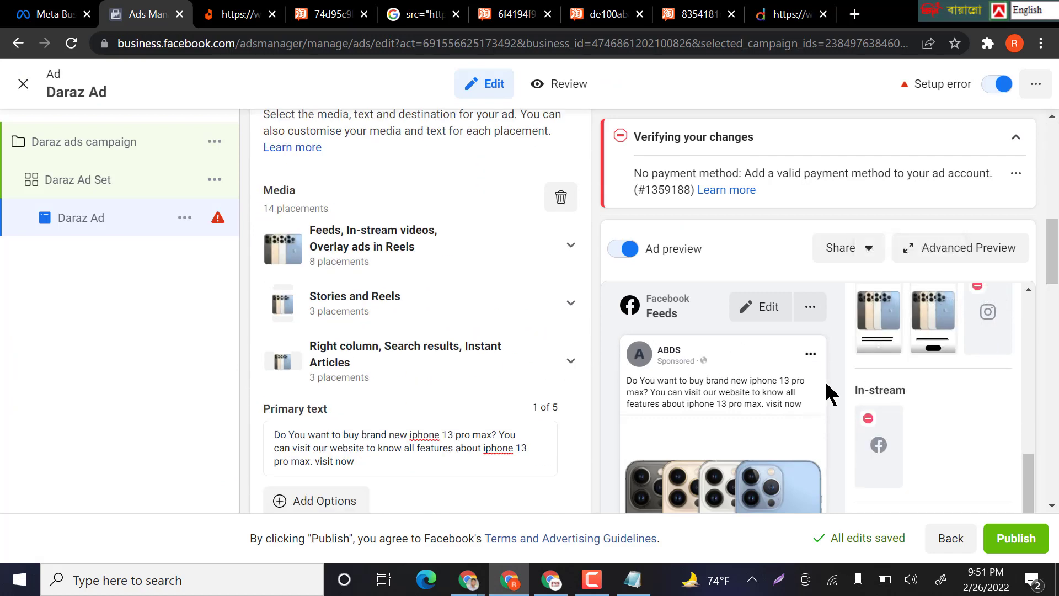
click(823, 313)
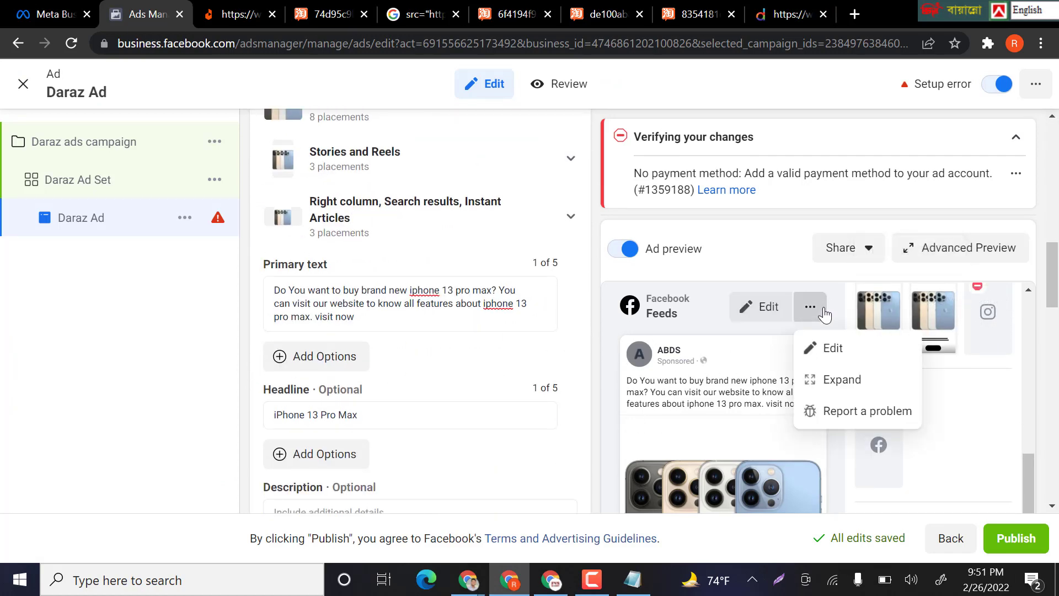
click(836, 381)
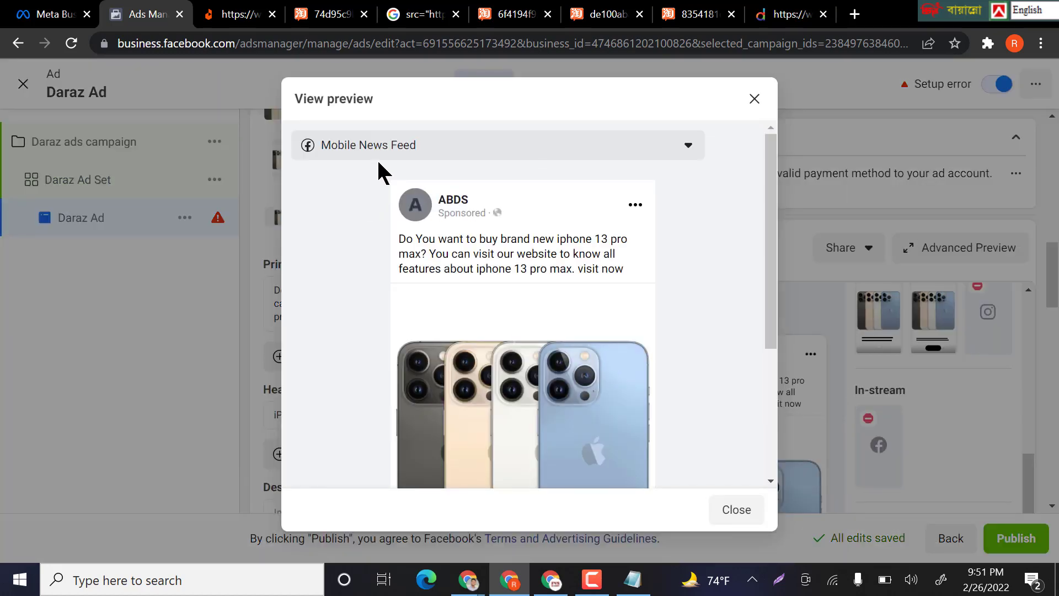
scroll(554, 328, down, 4)
scroll(569, 311, up, 4)
scroll(553, 329, down, 4)
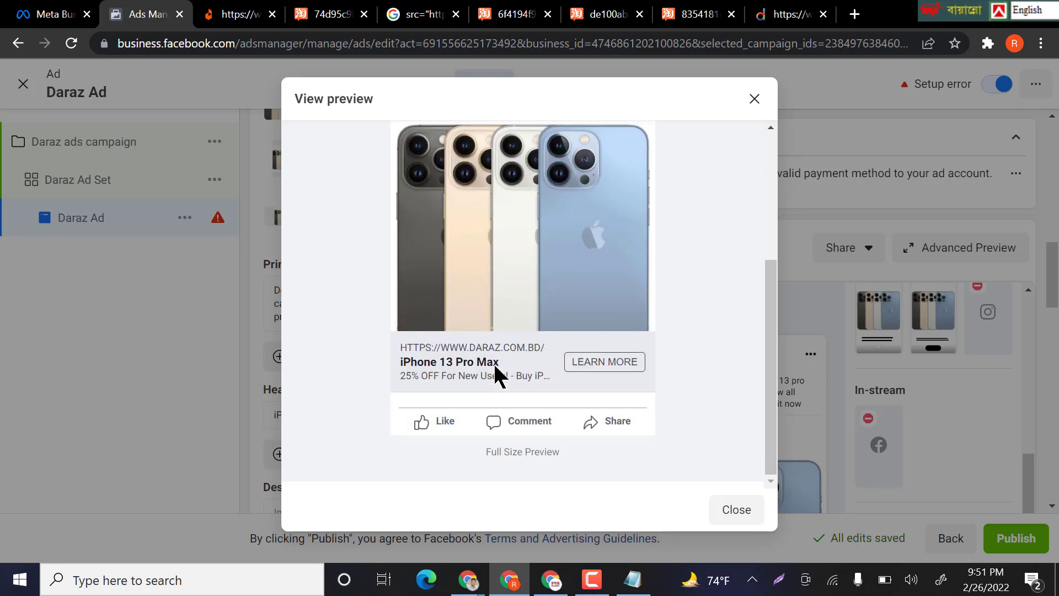
scroll(582, 352, up, 4)
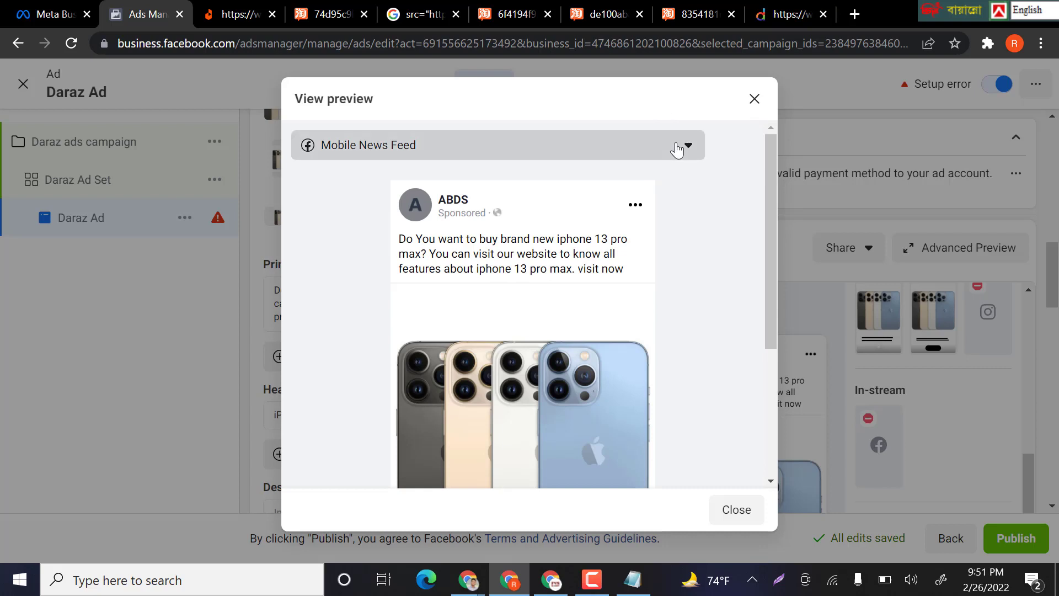
- Switch the expanded preview to Desktop News Feed, look through the ad, and close the preview
click(684, 145)
click(391, 219)
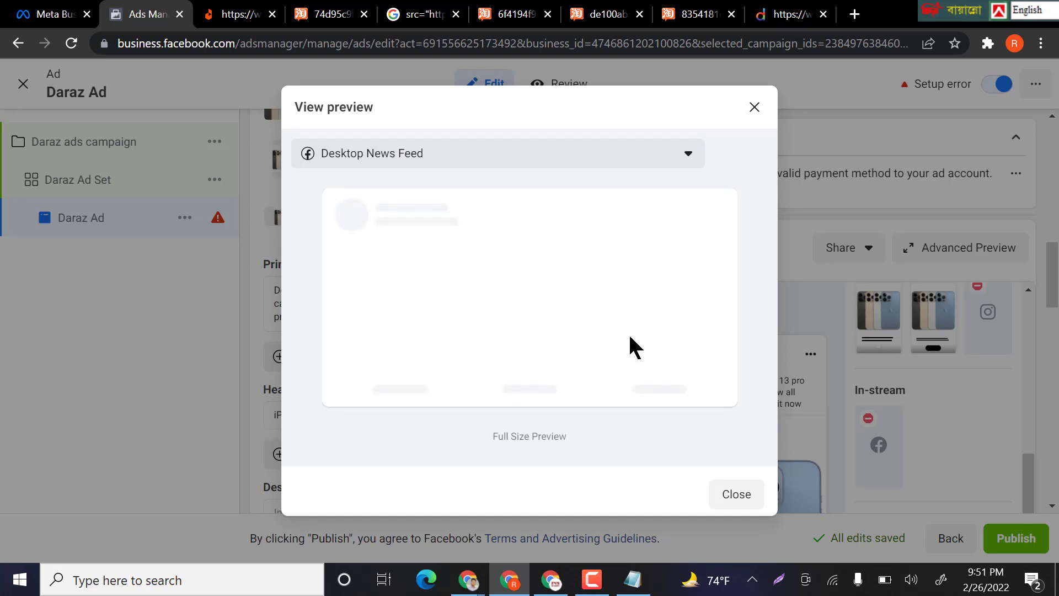
scroll(534, 279, down, 5)
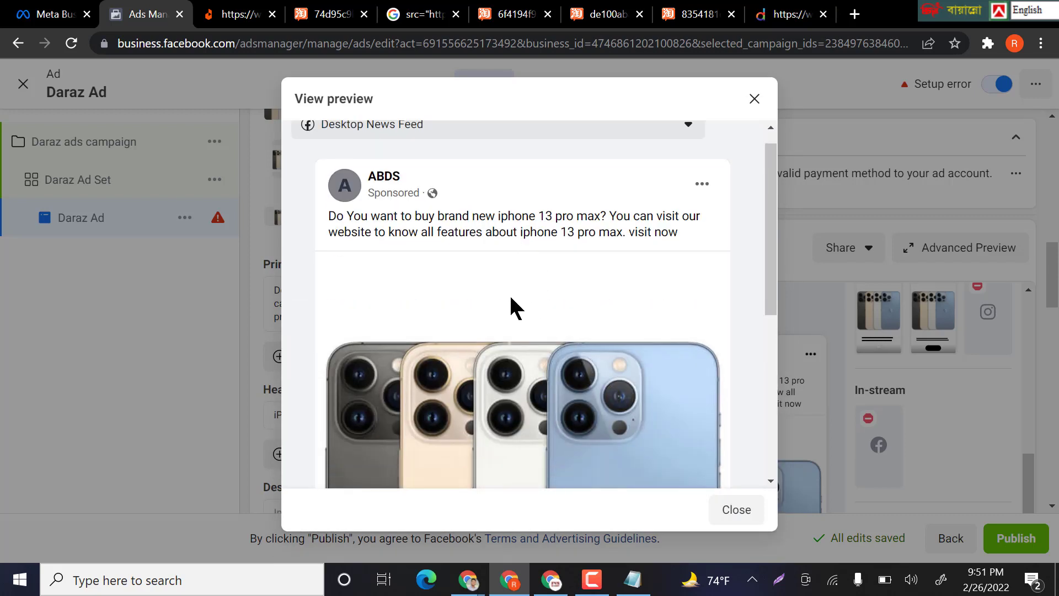
scroll(608, 314, up, 5)
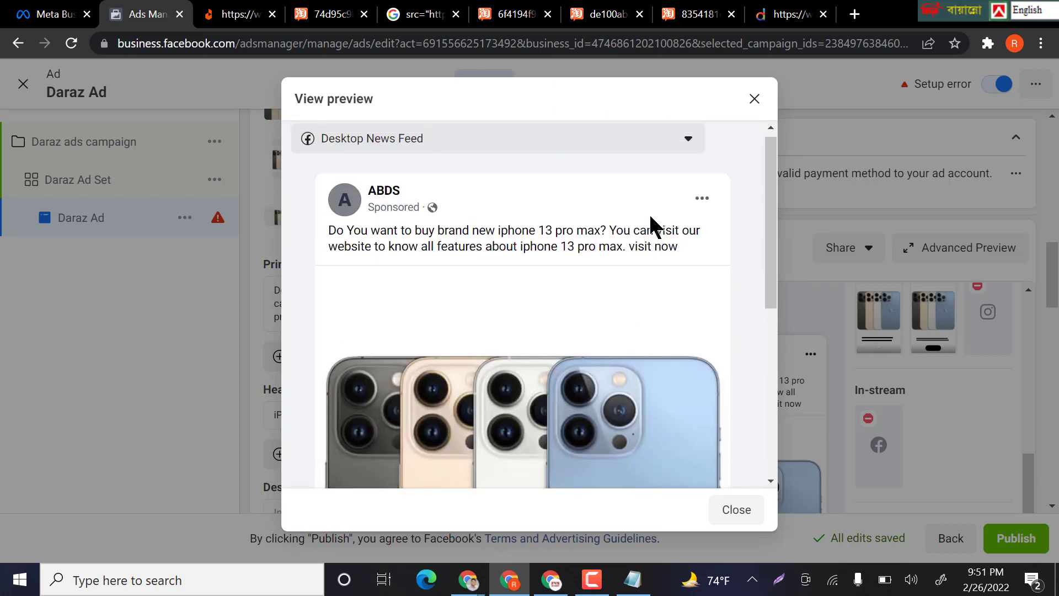
click(752, 98)
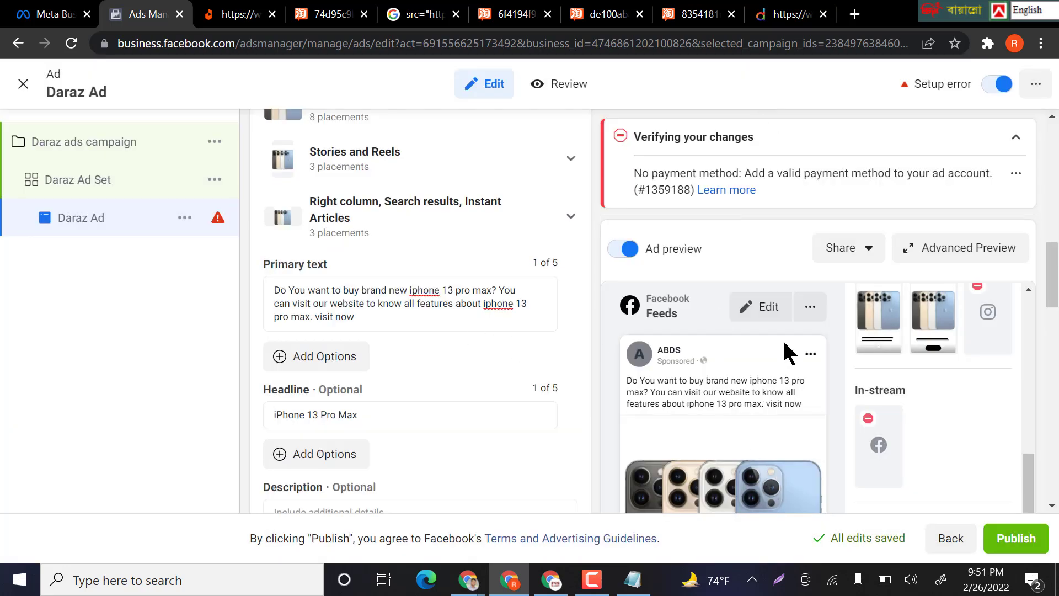
- Look over the ad's text and Destination settings, and reopen the expanded Mobile News Feed preview to its ad image
scroll(746, 366, down, 10)
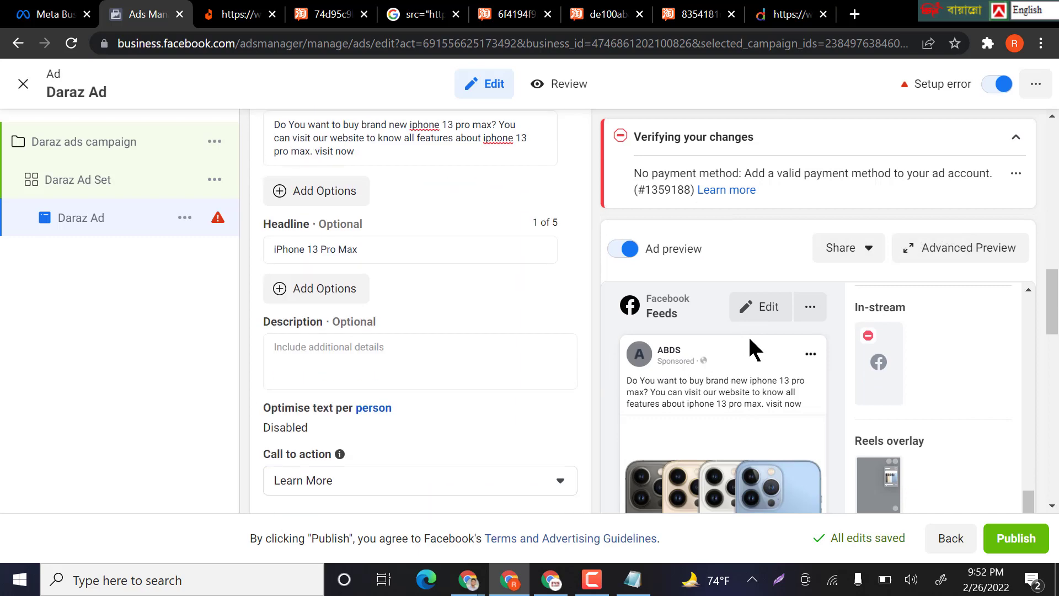
scroll(750, 336, down, 5)
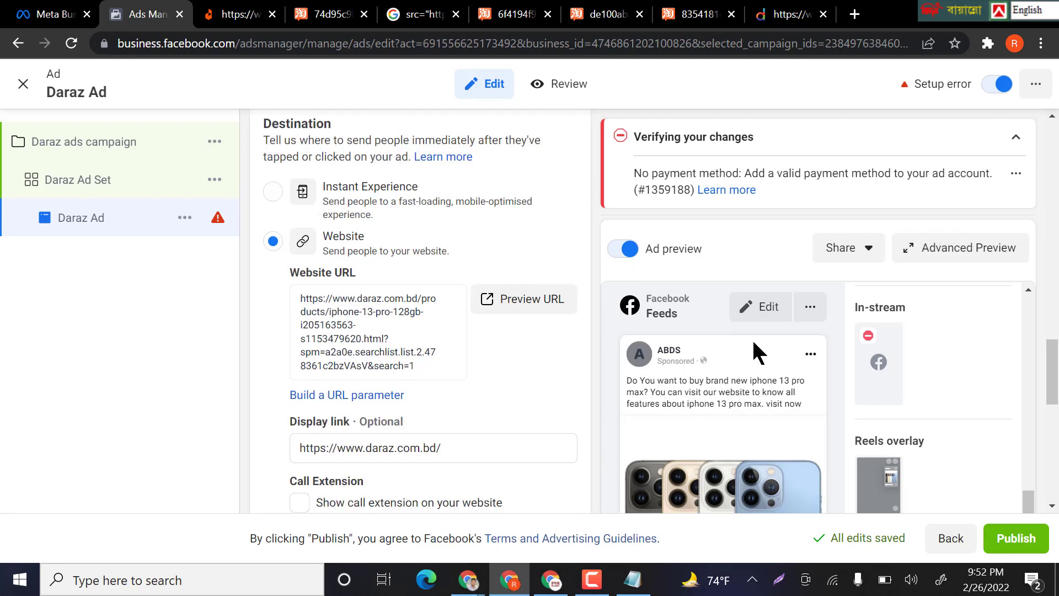
click(810, 307)
click(820, 380)
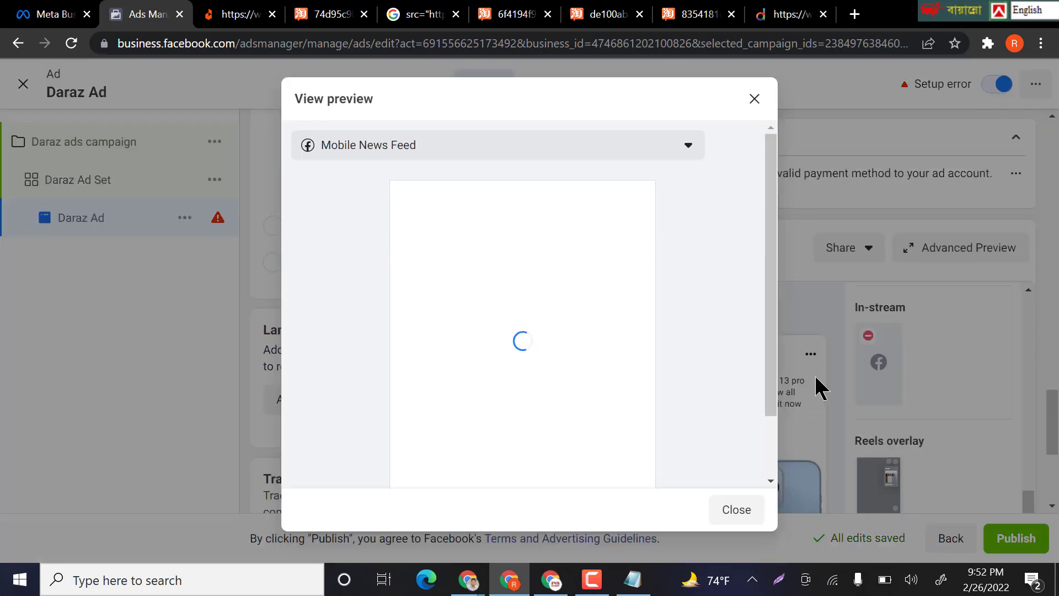
scroll(587, 289, down, 2)
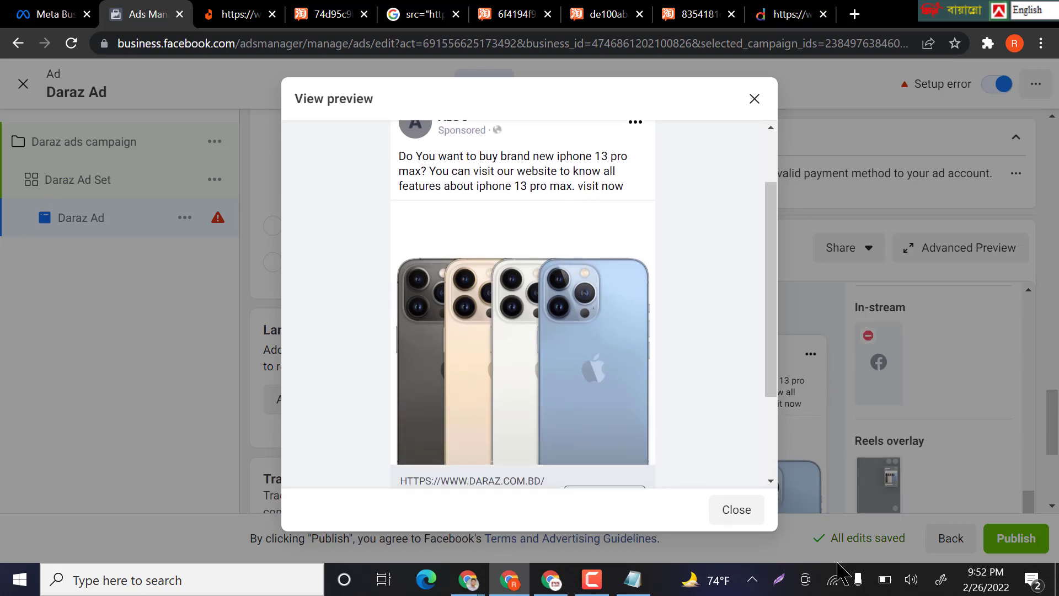
- Capture a screenshot of an area of about 1168x882 around the expanded ad preview, and close the preview
click(779, 580)
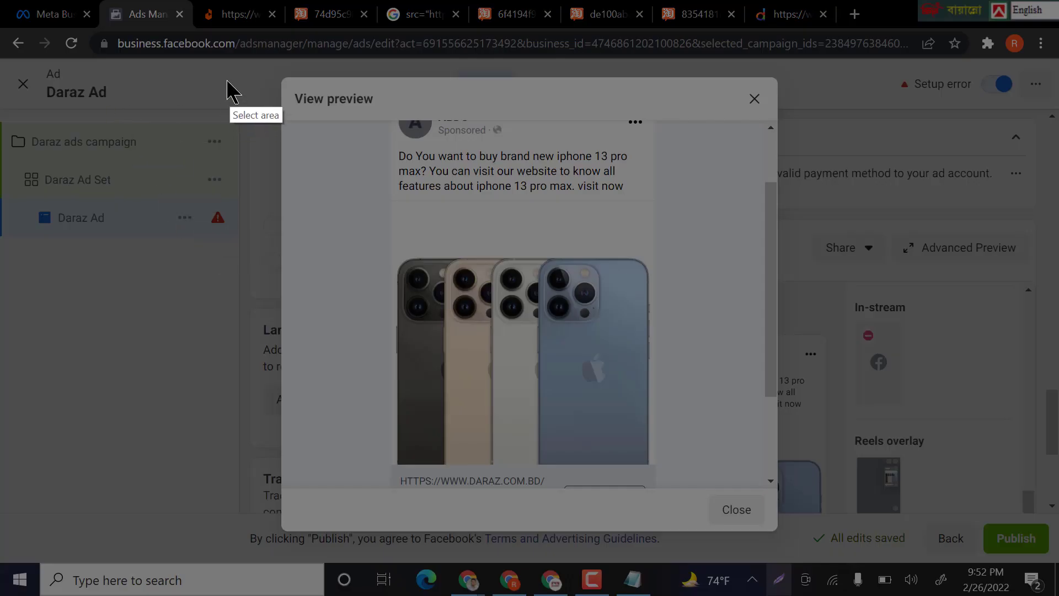
drag(227, 72, 715, 327)
mouse_move(778, 347)
mouse_down()
mouse_move(911, 563)
mouse_move(871, 559)
mouse_up()
click(819, 578)
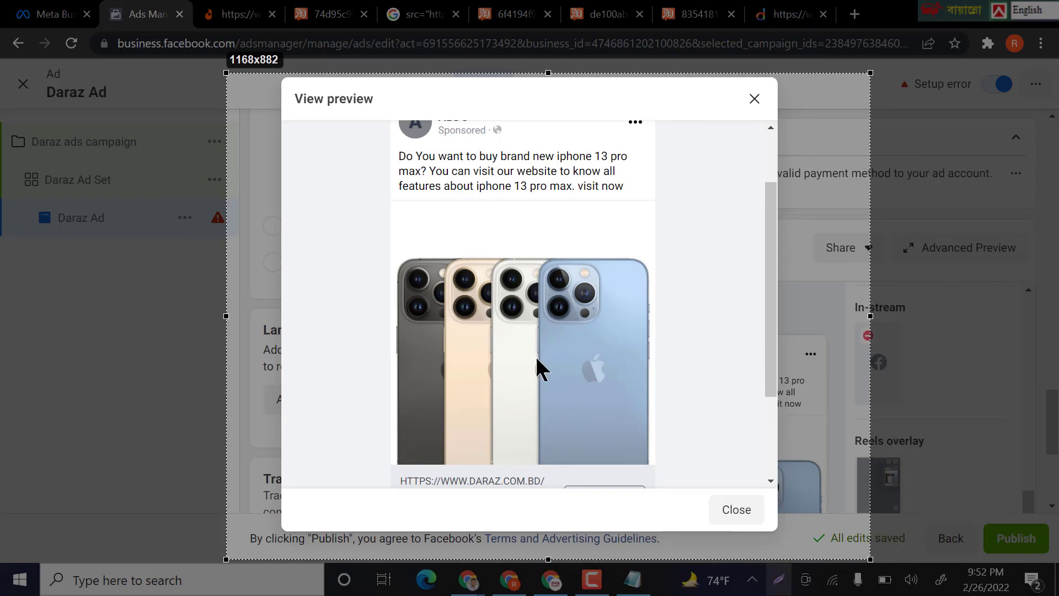
click(436, 312)
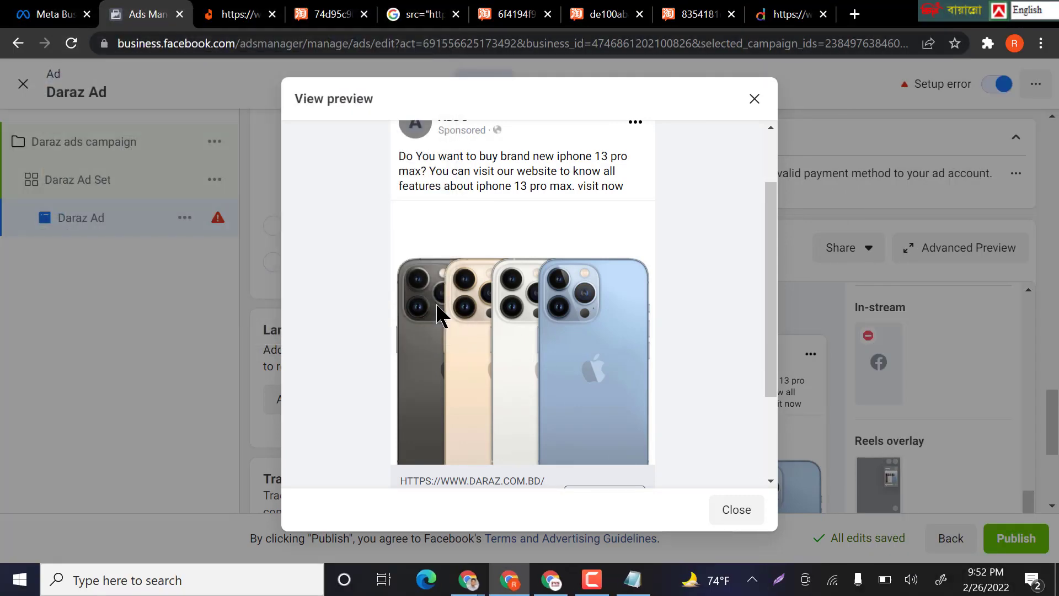
click(753, 99)
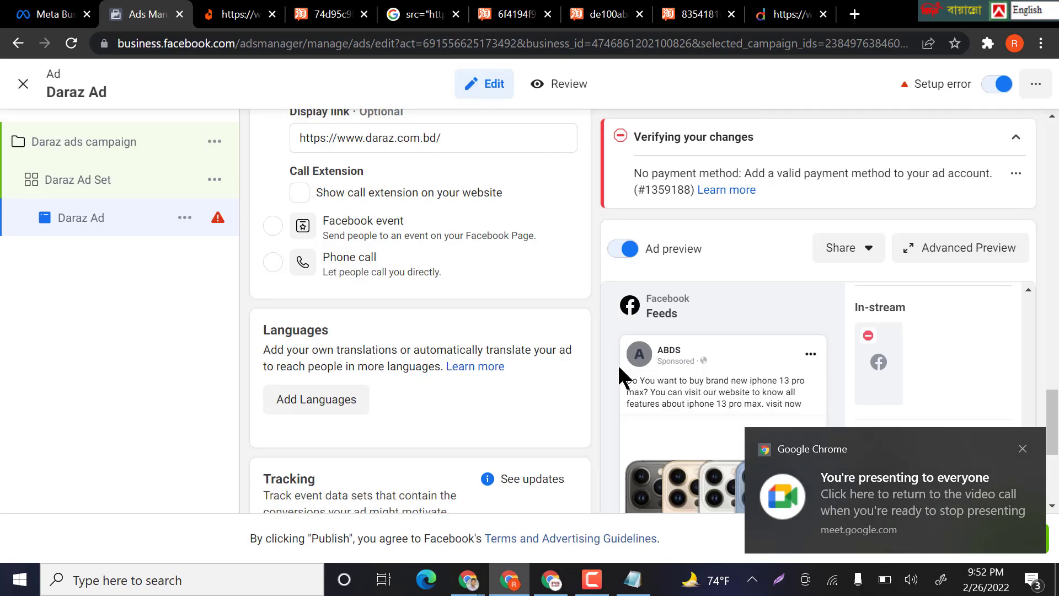
- Look over the ad's Tracking and Destination settings, check the campaign structure notes in Notepad, and return to Ads Manager in Chrome
scroll(769, 312, down, 3)
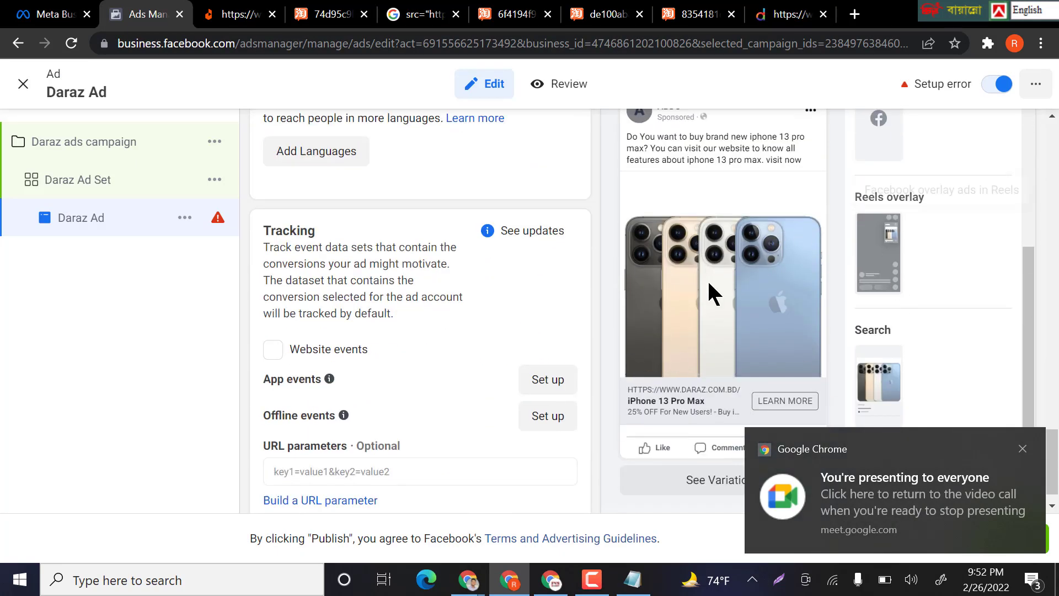
scroll(721, 294, up, 9)
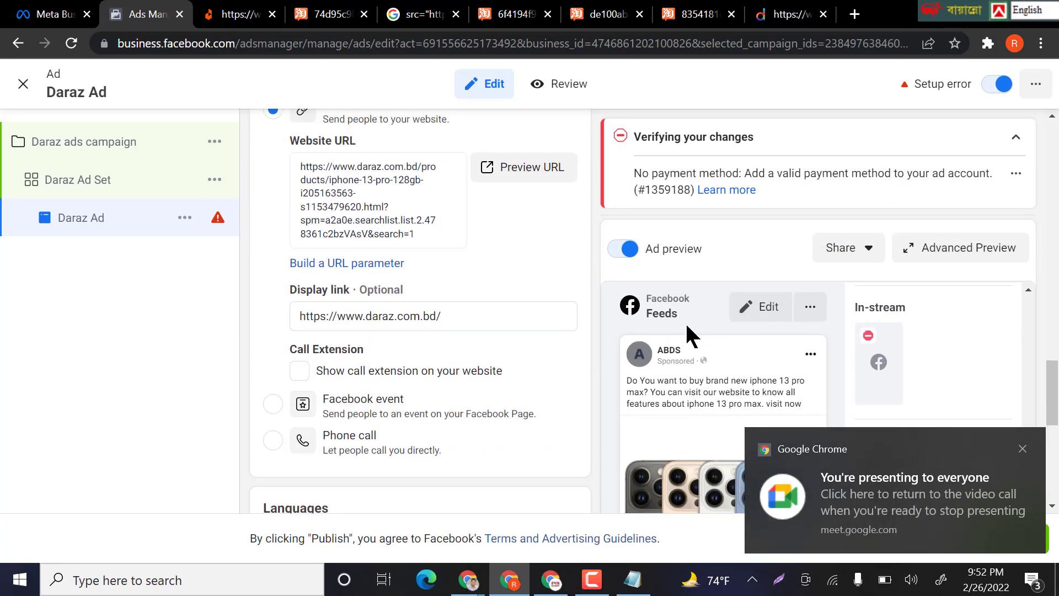
scroll(687, 332, up, 2)
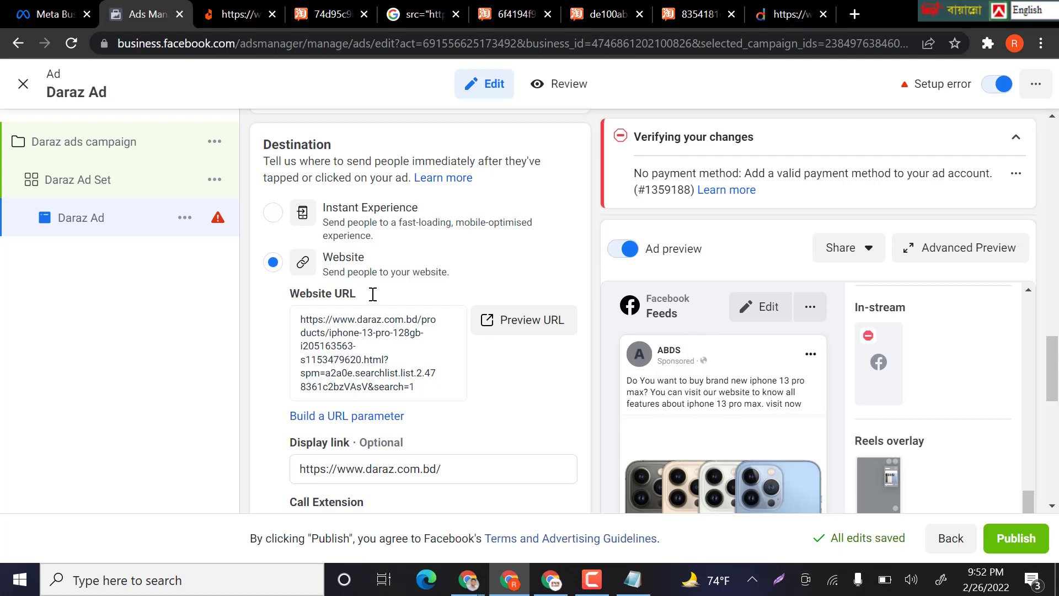
click(635, 582)
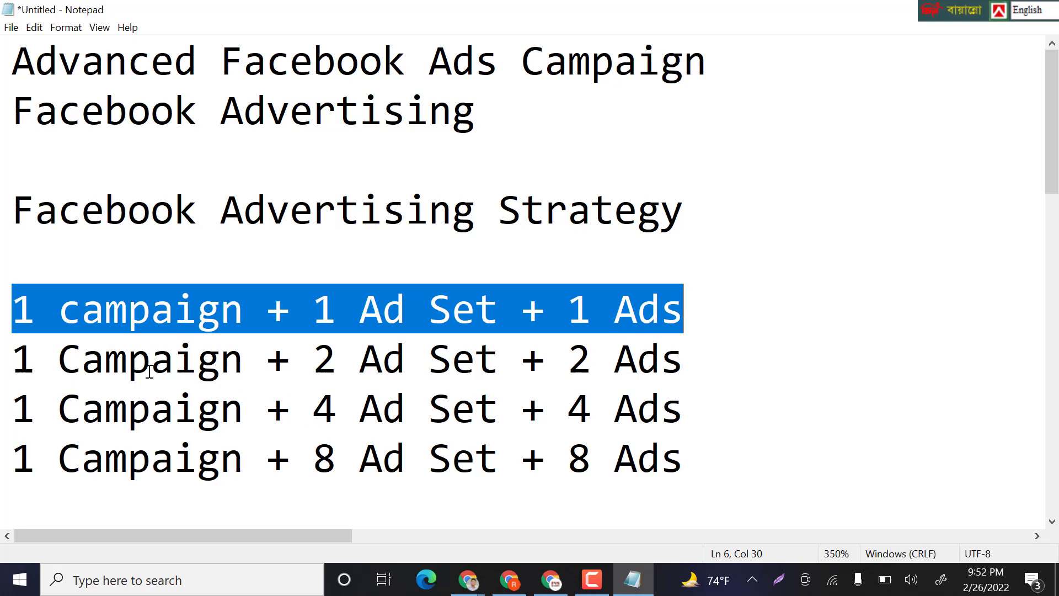
click(515, 588)
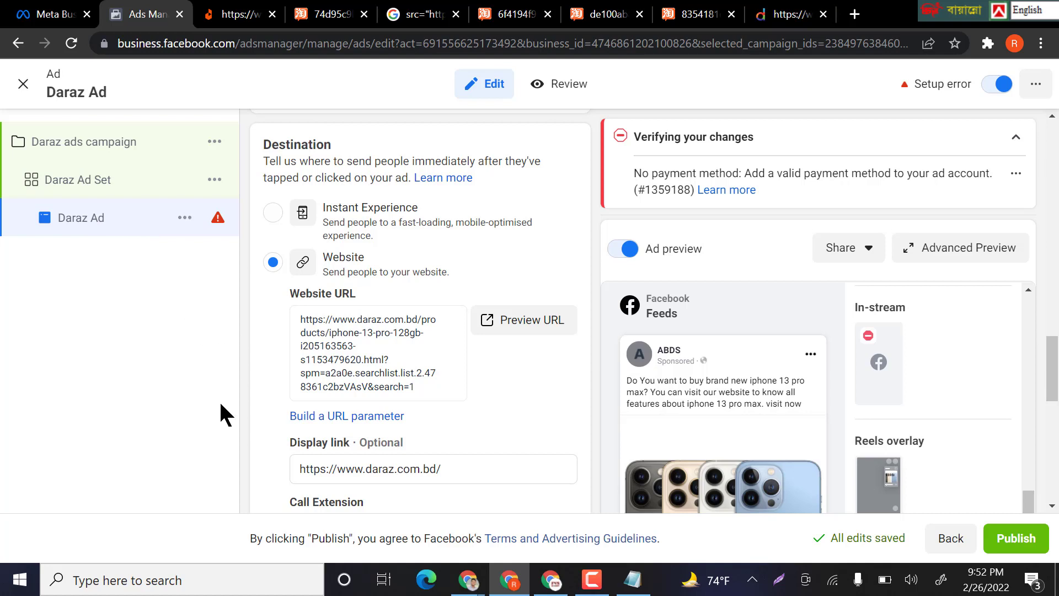
- Duplicate the Daraz Ad Set within its original campaign, making 7 copies
click(215, 184)
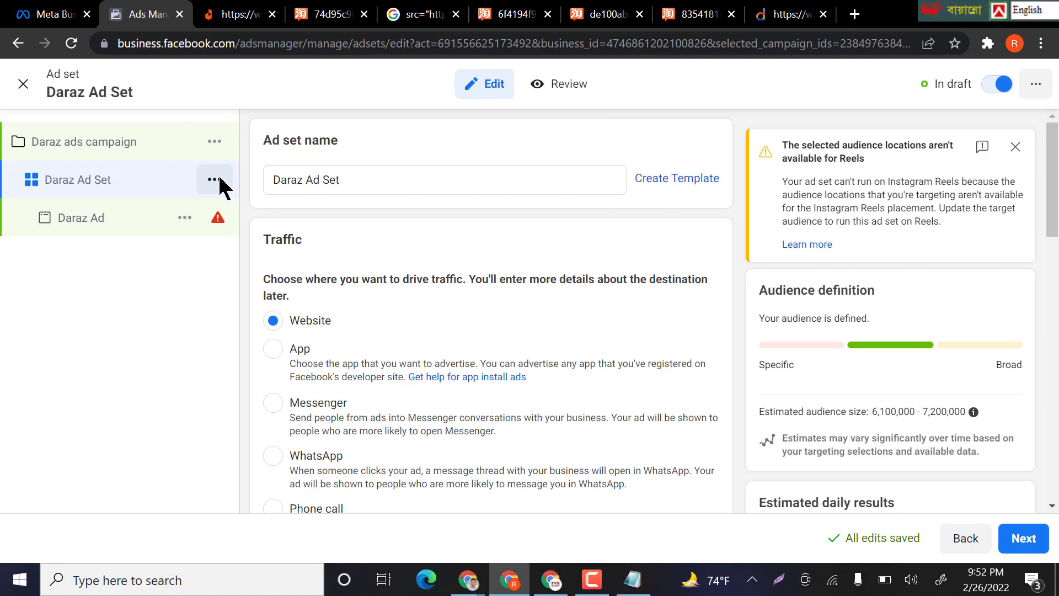
click(214, 180)
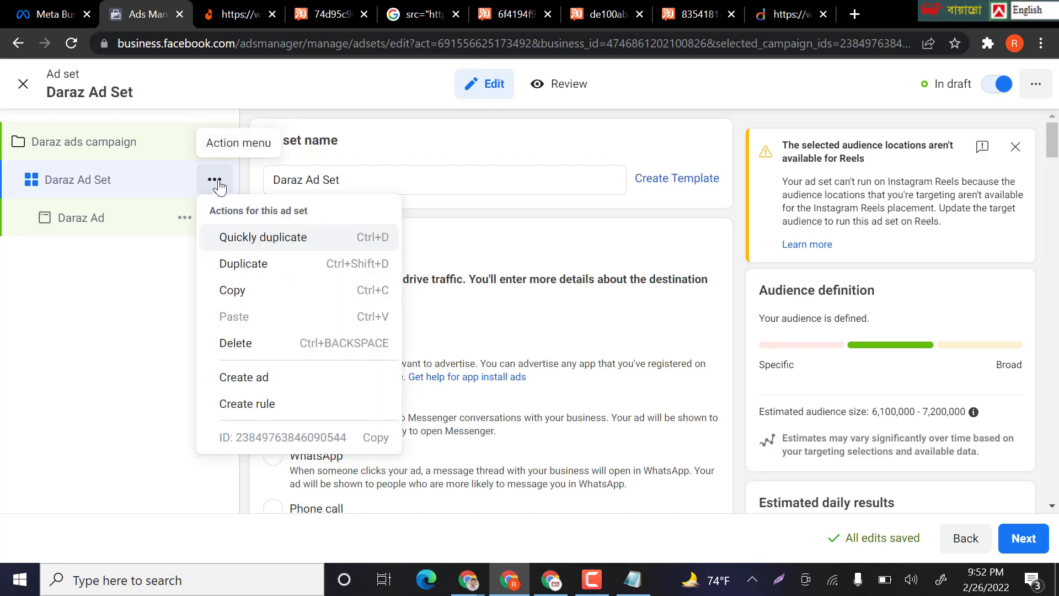
click(243, 264)
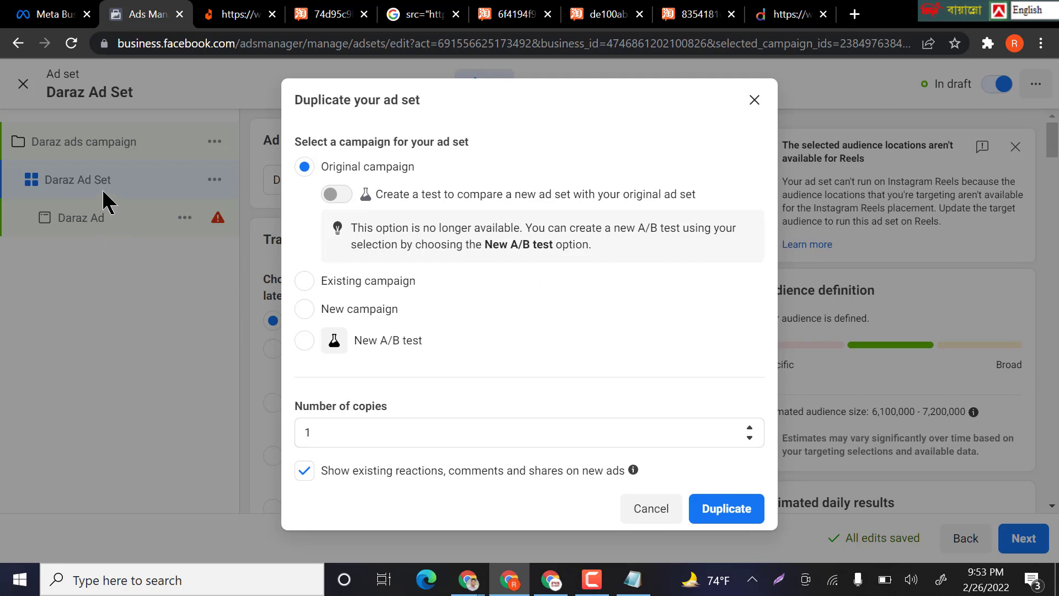
click(748, 429)
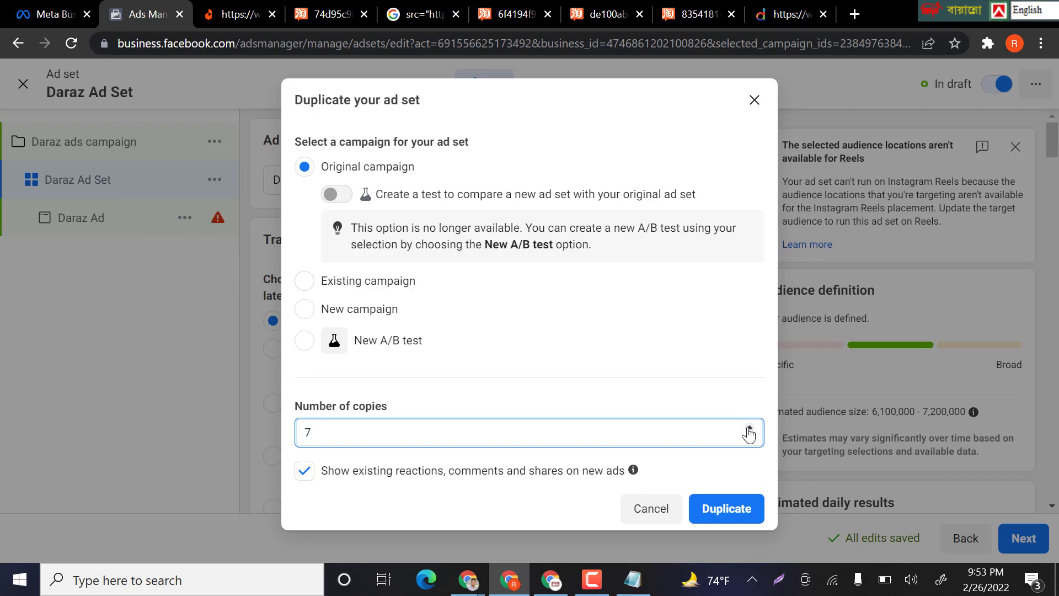
click(733, 514)
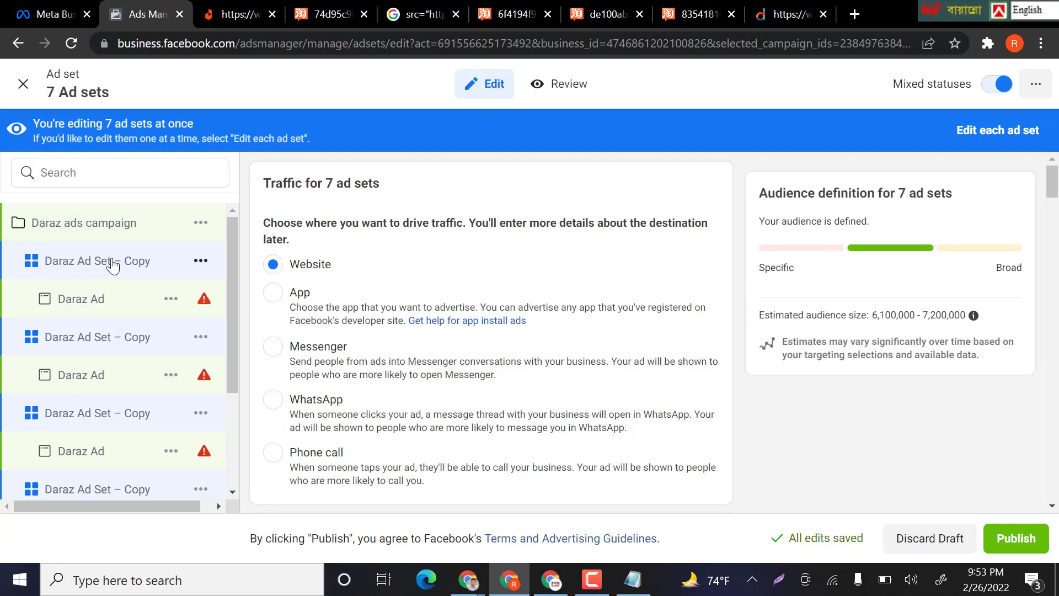
- Look through the campaign's list of duplicated ad sets and the ads inside them
scroll(102, 353, down, 2)
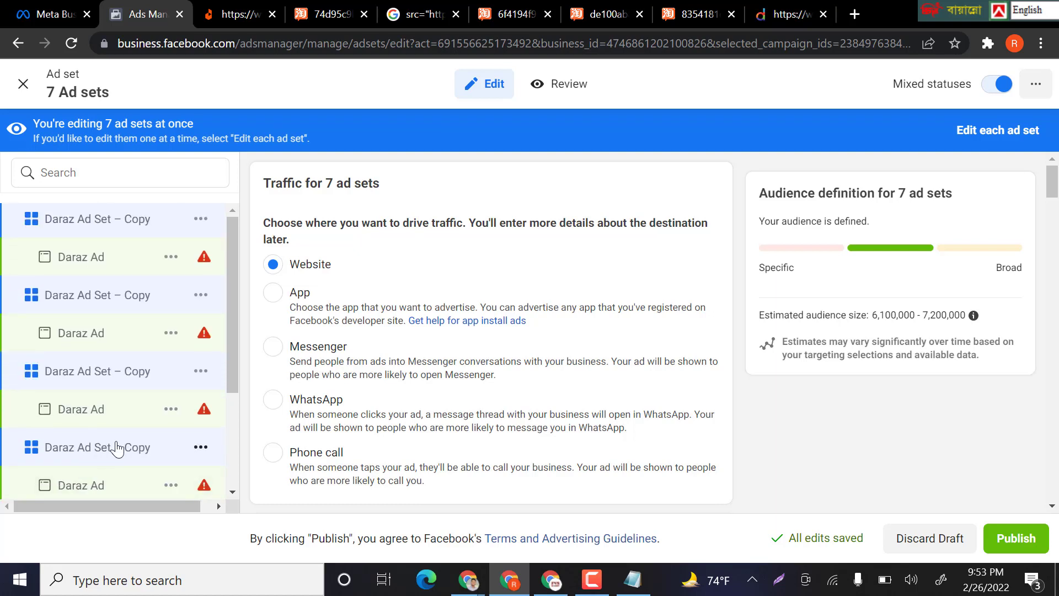
scroll(113, 444, down, 3)
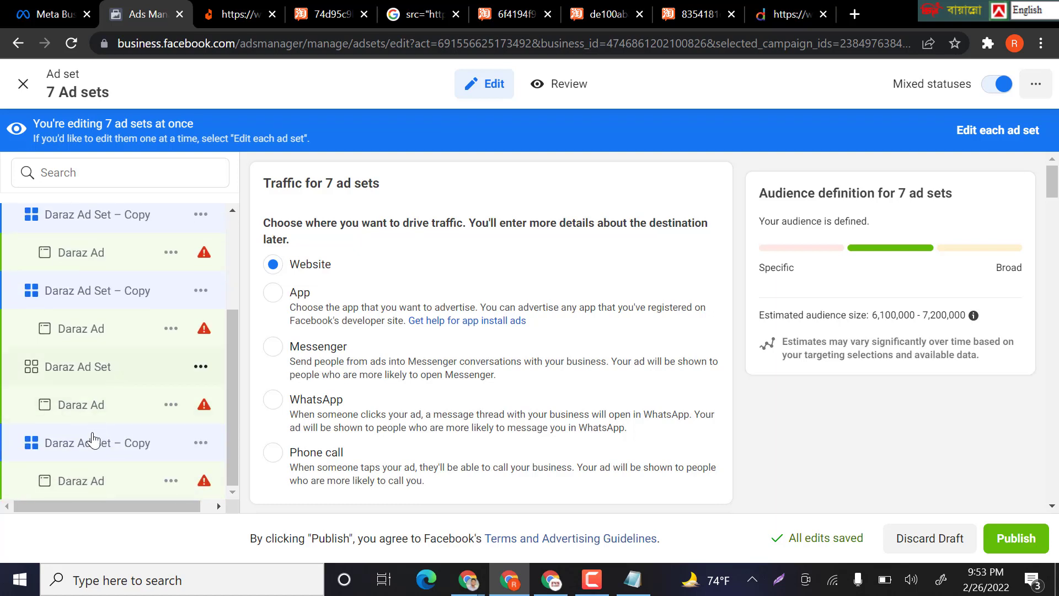
scroll(110, 441, down, 3)
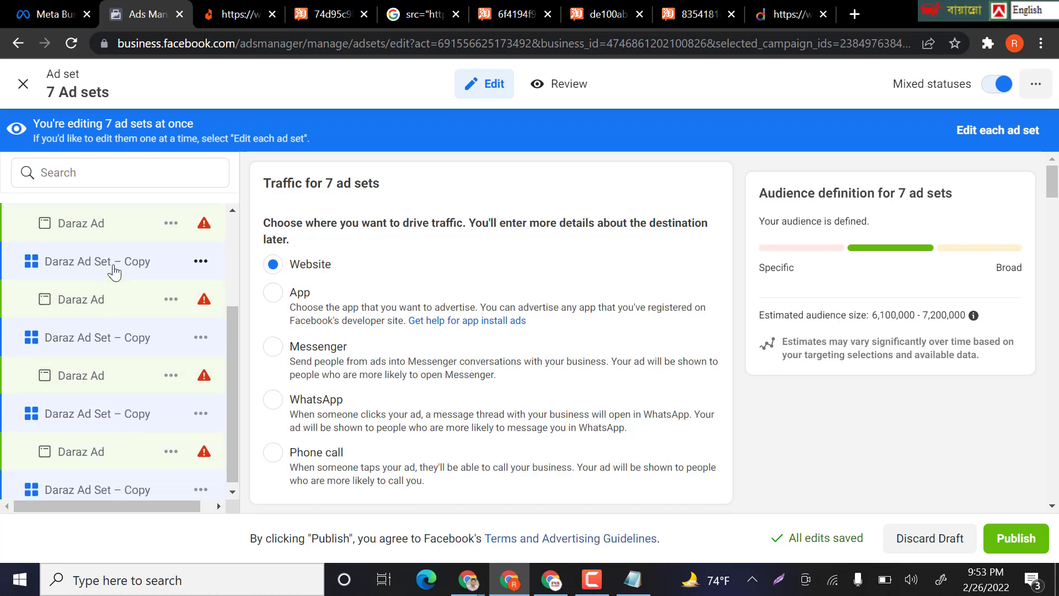
scroll(113, 287, up, 3)
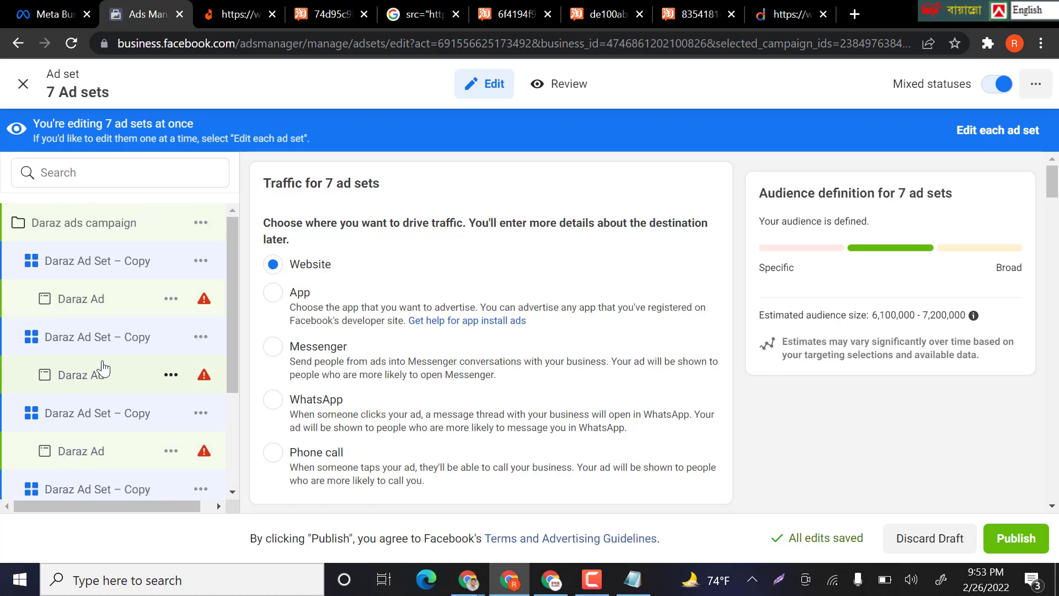
scroll(102, 366, down, 3)
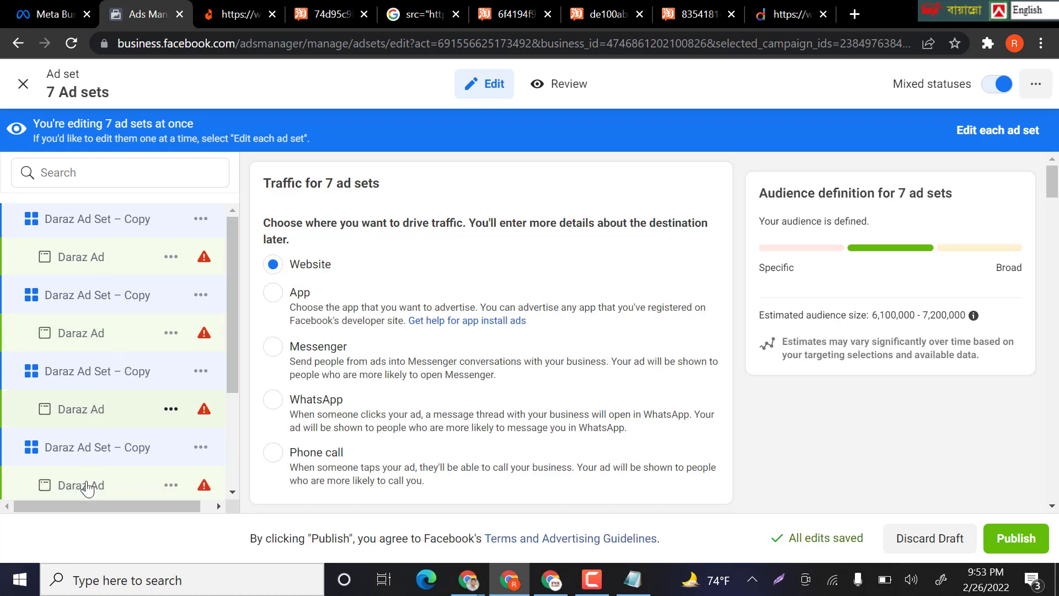
scroll(99, 466, down, 3)
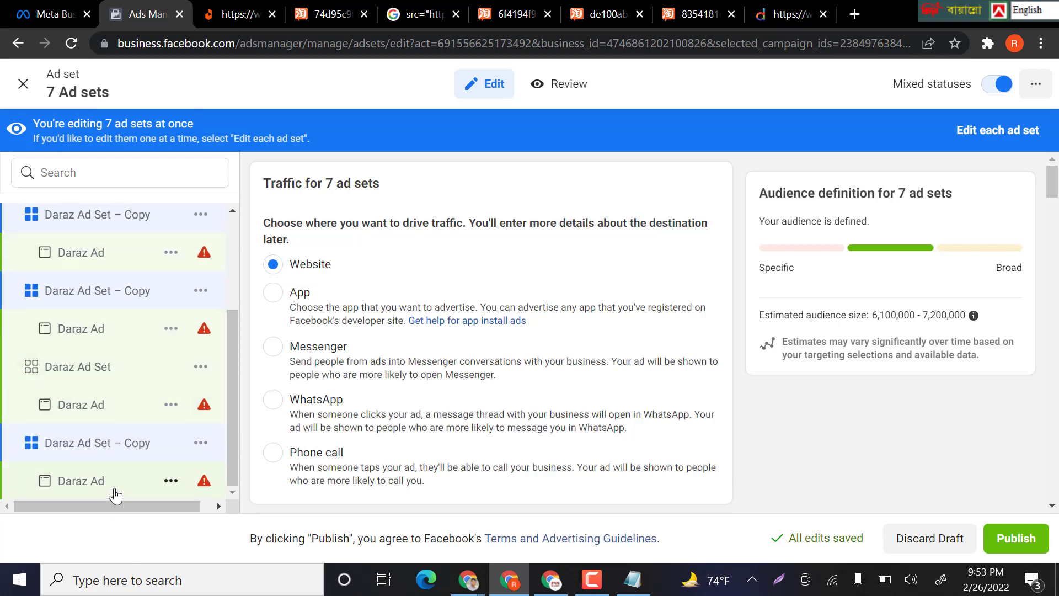
scroll(125, 436, up, 3)
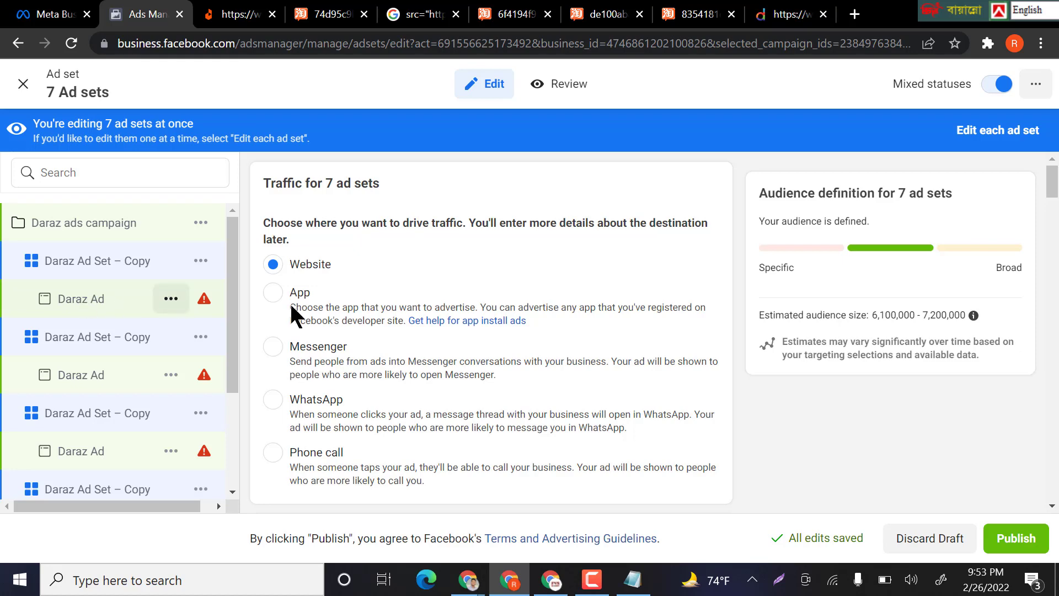
- Rename the second ad set copy in the campaign list as "Daraz Ad Set – 1"
click(144, 342)
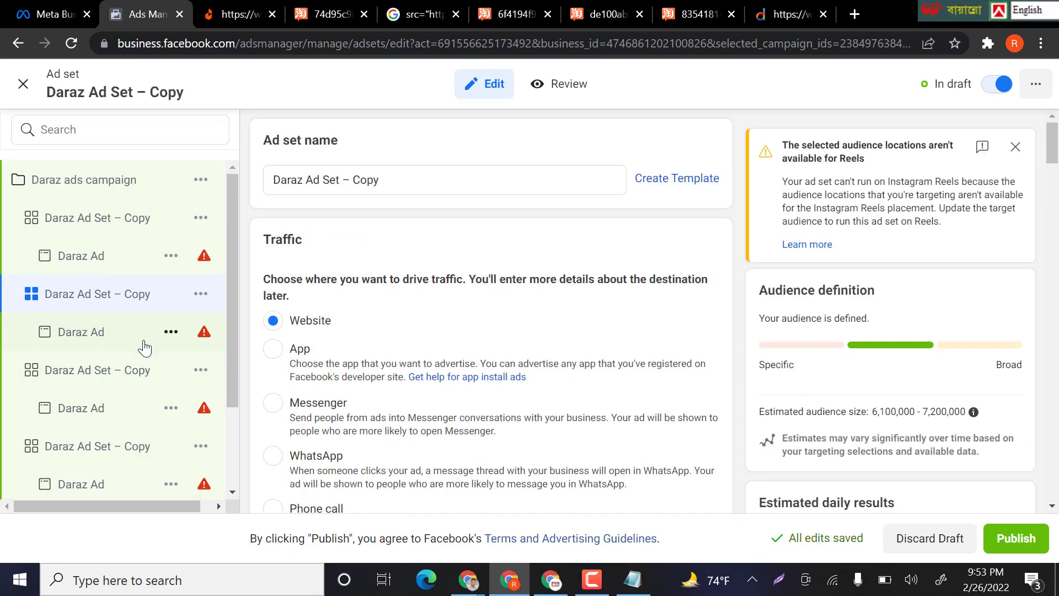
double_click(354, 185)
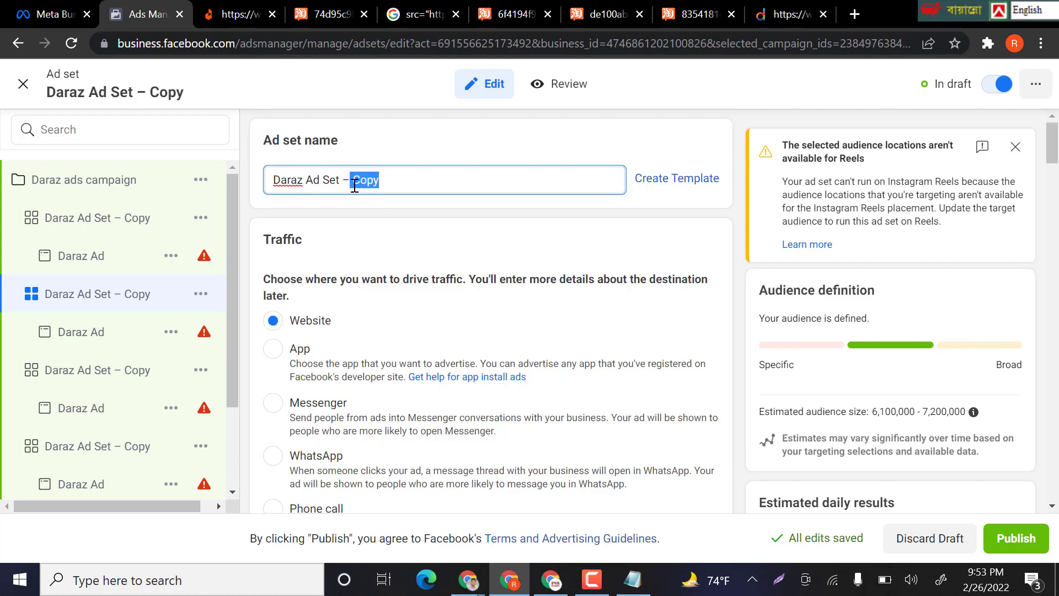
key(BackSpace)
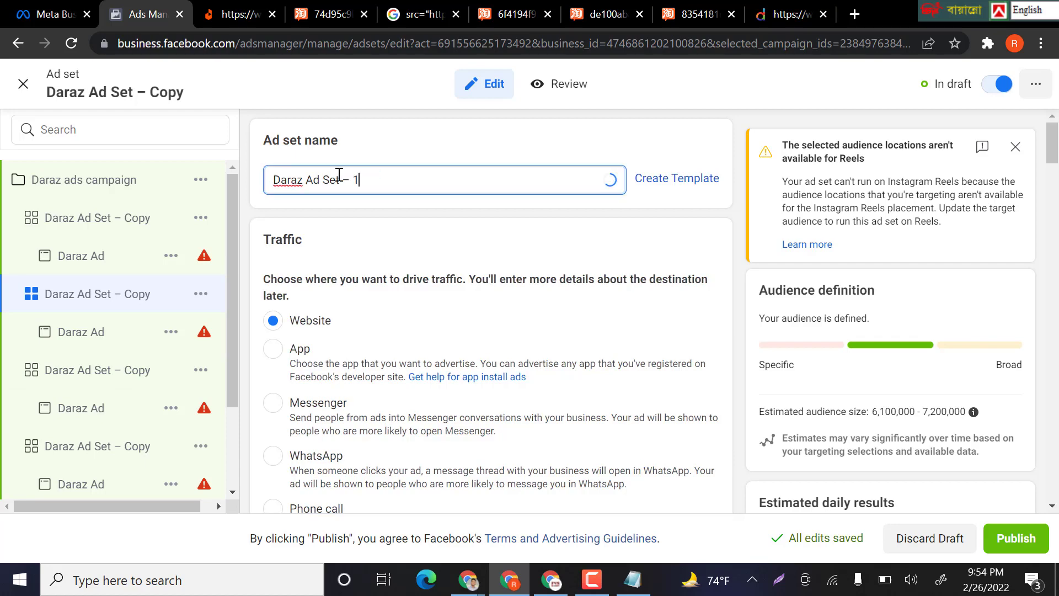
- Open the ad set's detailed targeting for editing and remove the Mobile phones interest
scroll(386, 350, down, 12)
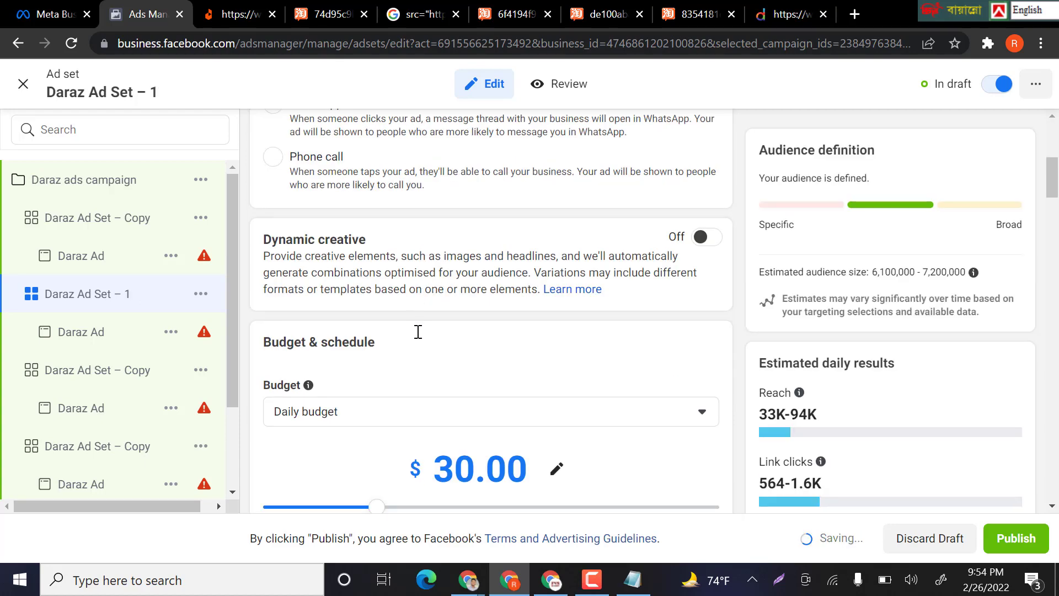
scroll(500, 324, down, 6)
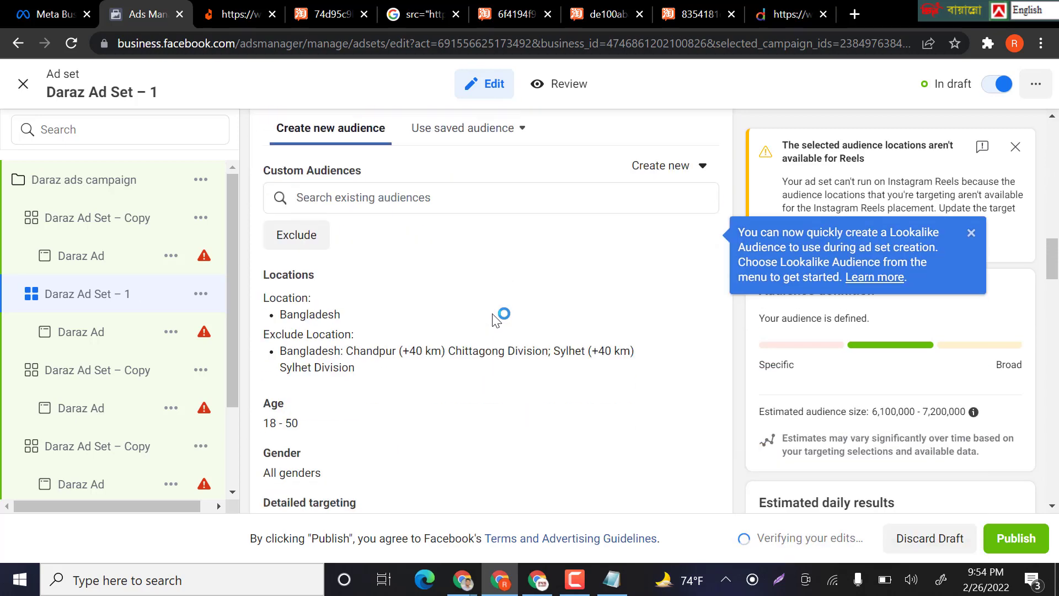
scroll(495, 320, down, 6)
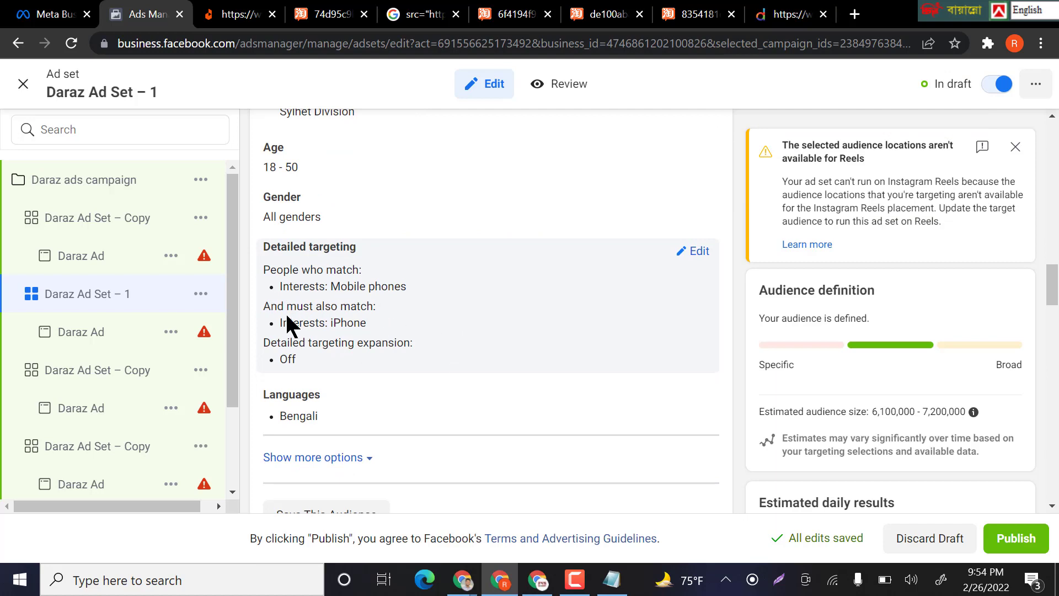
click(697, 251)
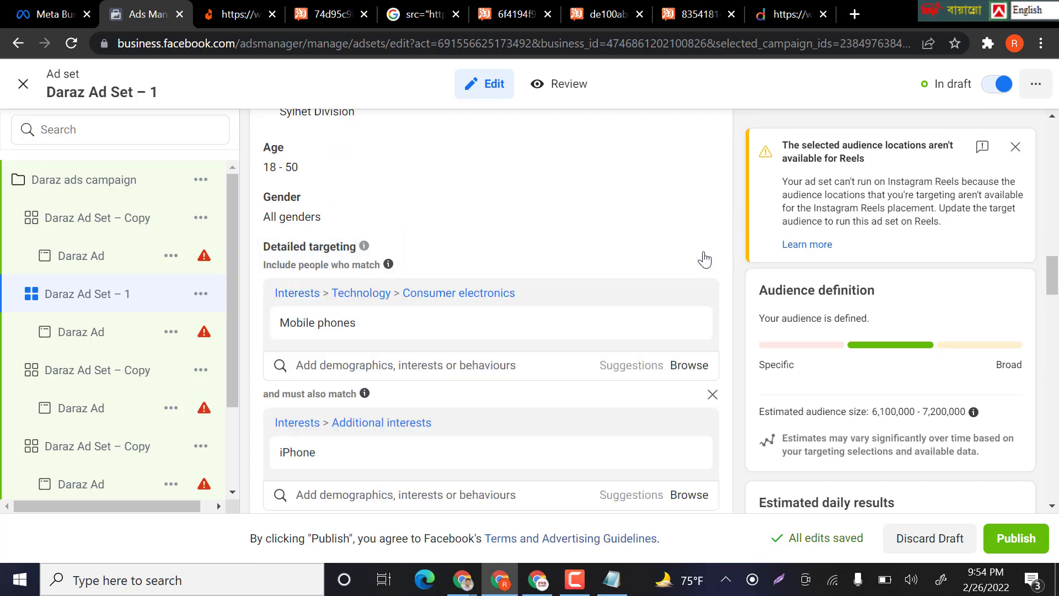
mouse_move(374, 334)
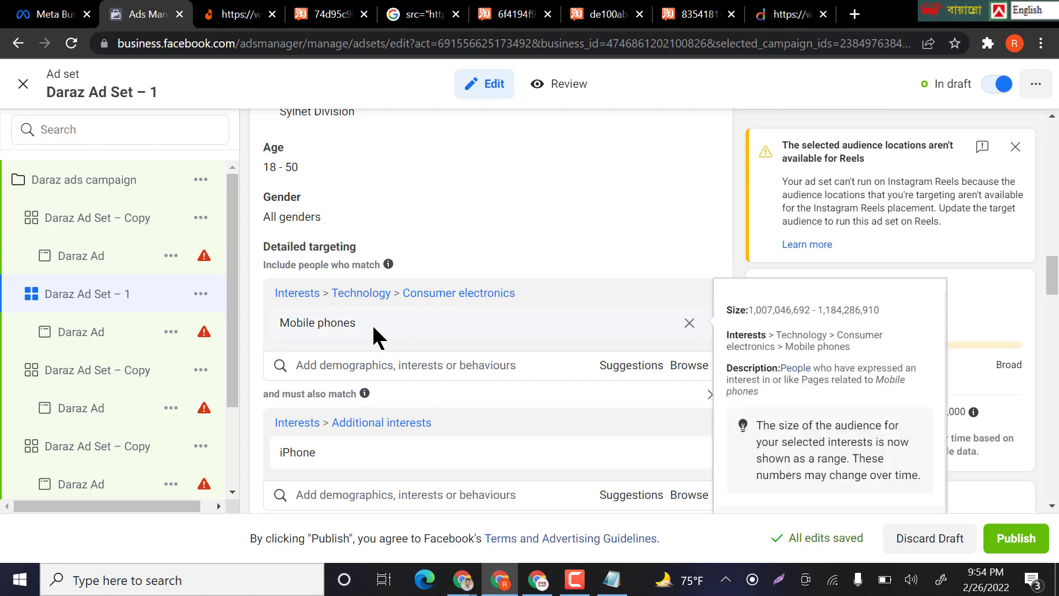
mouse_move(698, 323)
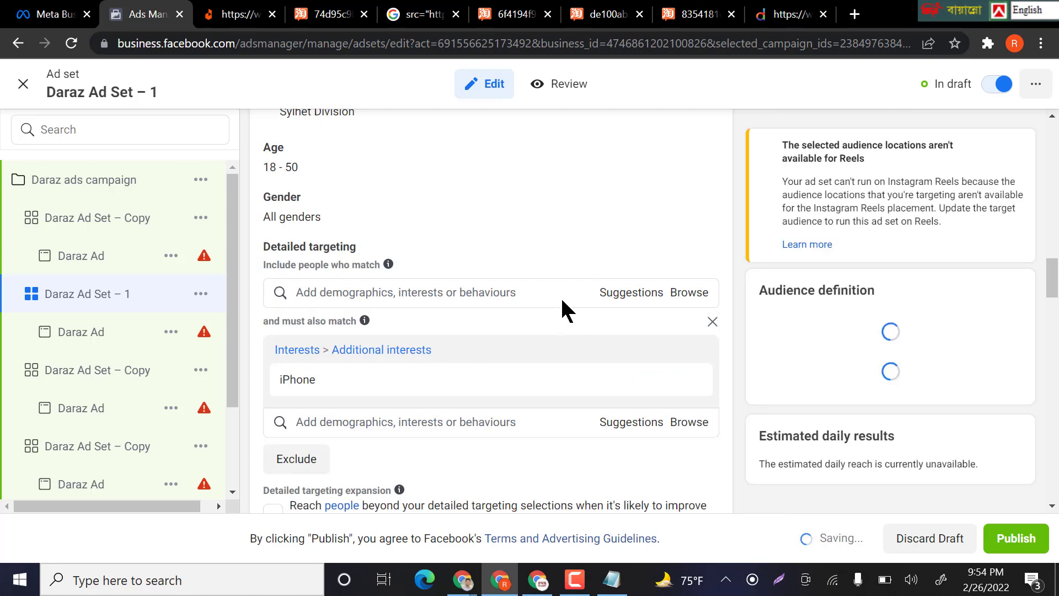
- Remove the iPhone interest from the "and must also match" condition of the detailed targeting
mouse_move(367, 383)
scroll(497, 331, down, 2)
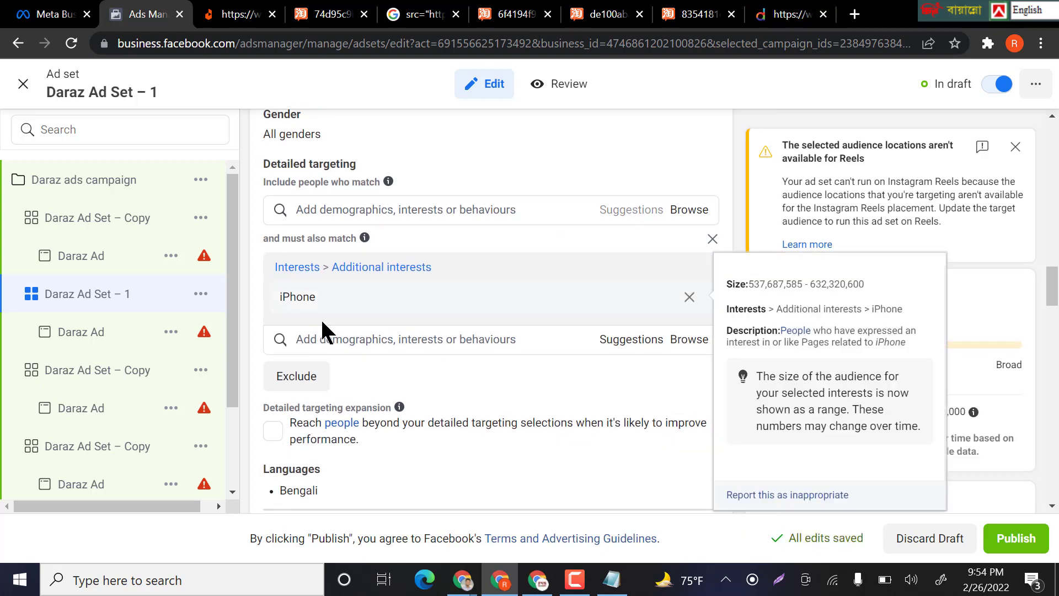
click(639, 343)
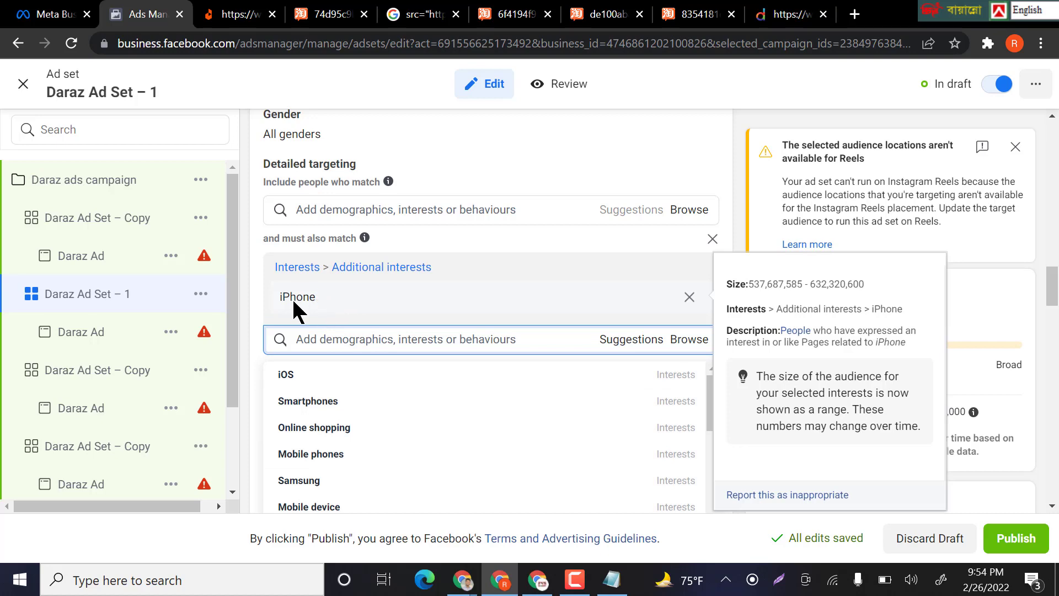
drag(293, 302, 317, 301)
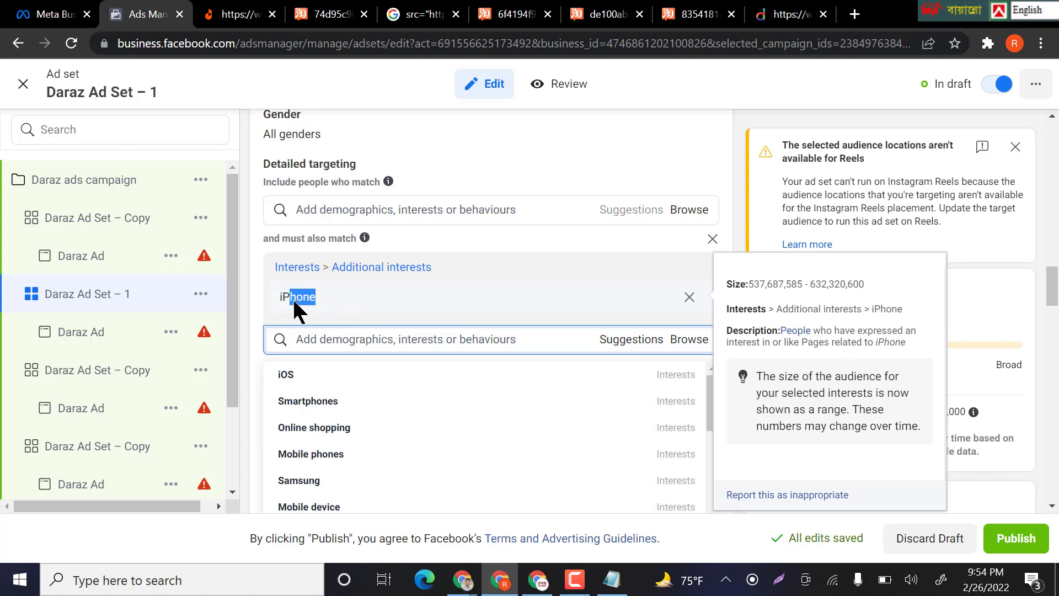
click(690, 298)
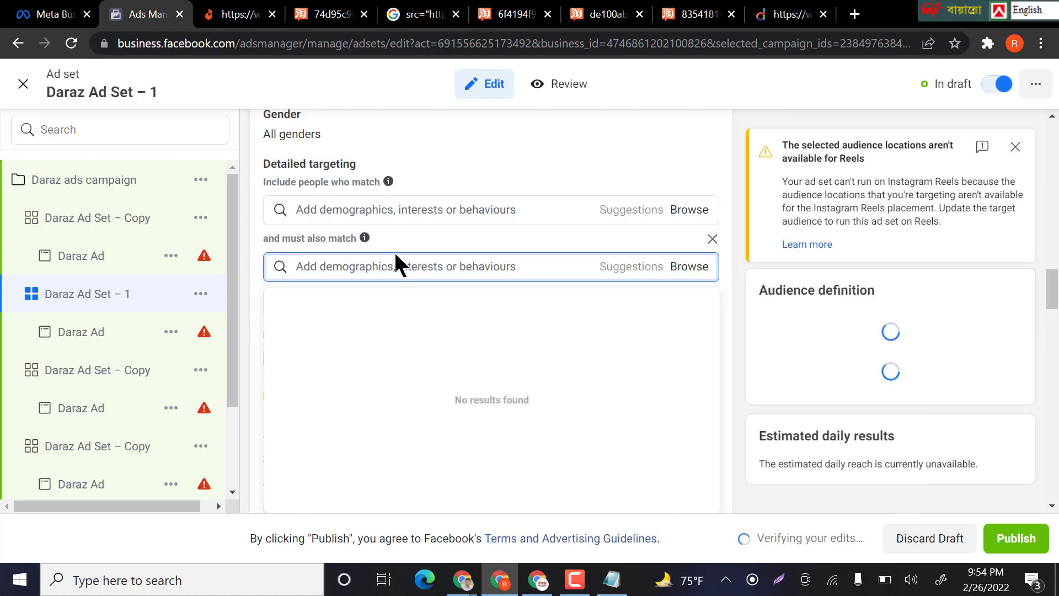
text(mob)
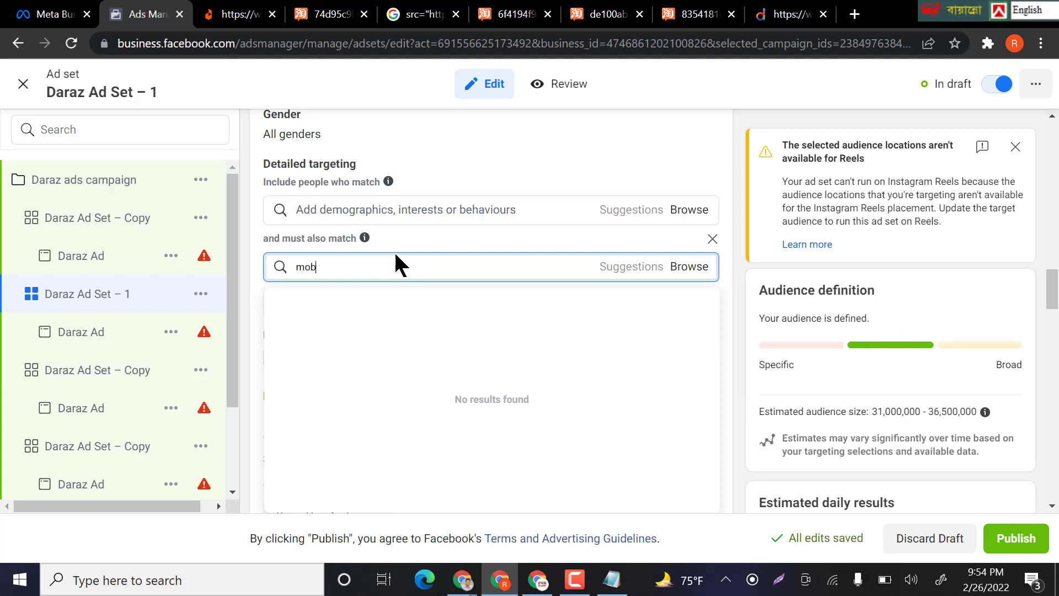
text(ile phone)
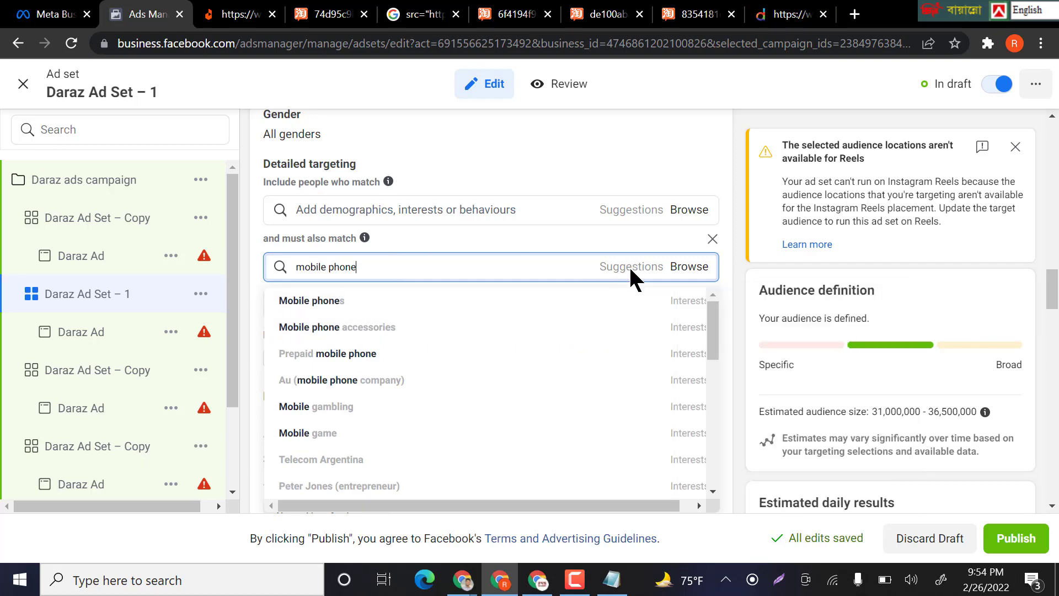
key(ctrl+a)
key(BackSpace)
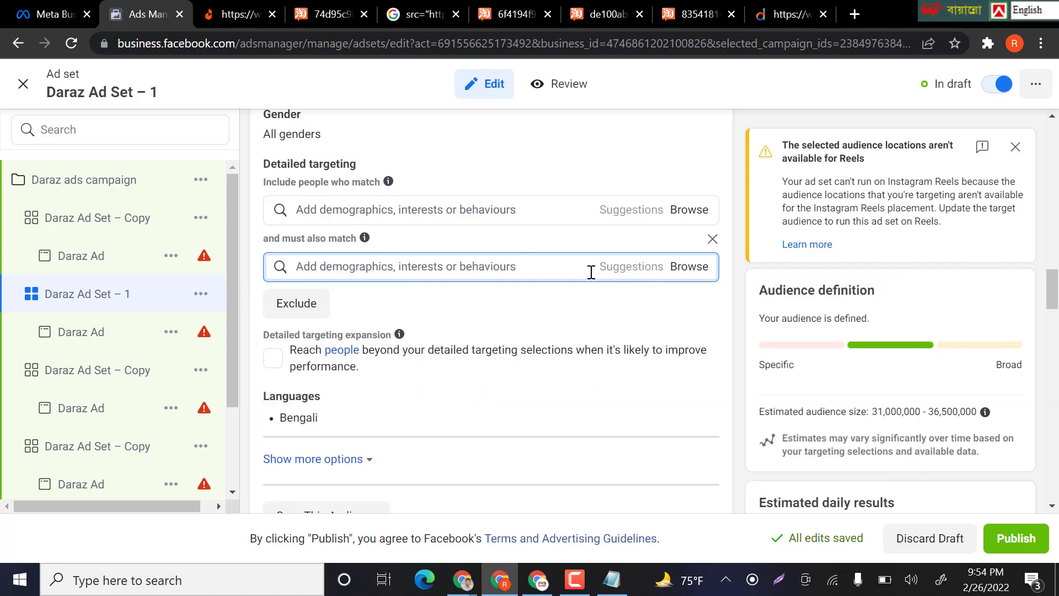
- Delete the empty "and must also match" condition from the detailed targeting
scroll(442, 324, up, 2)
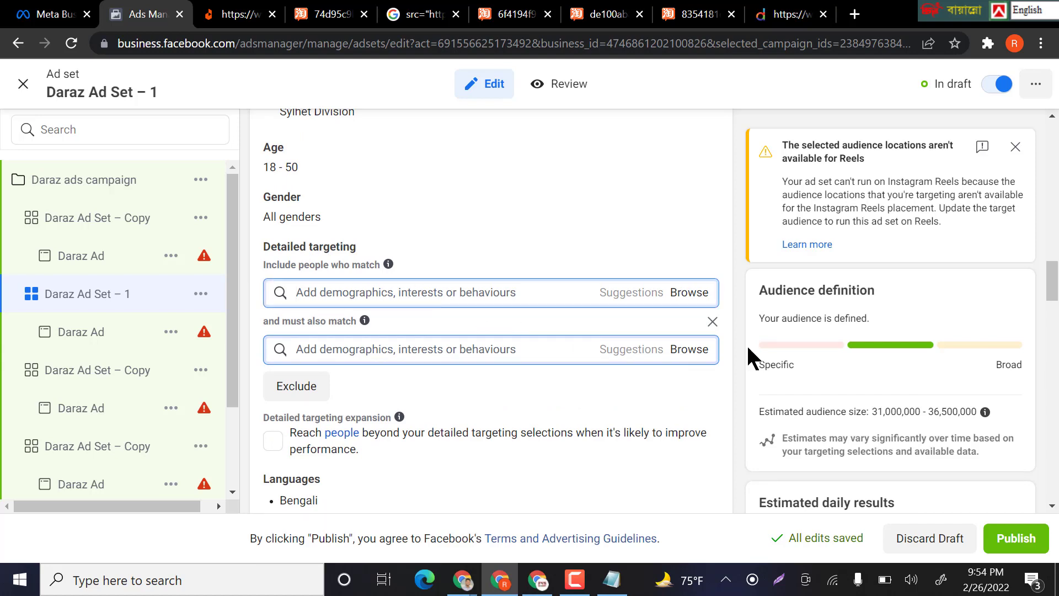
click(712, 322)
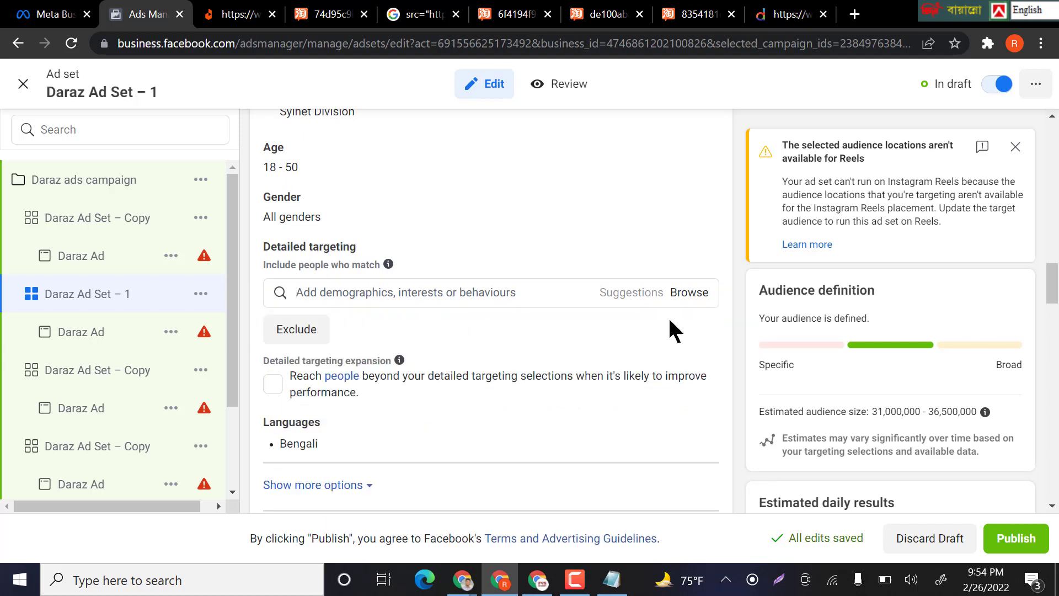
- Search the detailed targeting for "mobile phone" and add the Mobile phones interest to the included audience
click(382, 287)
text(mobioe)
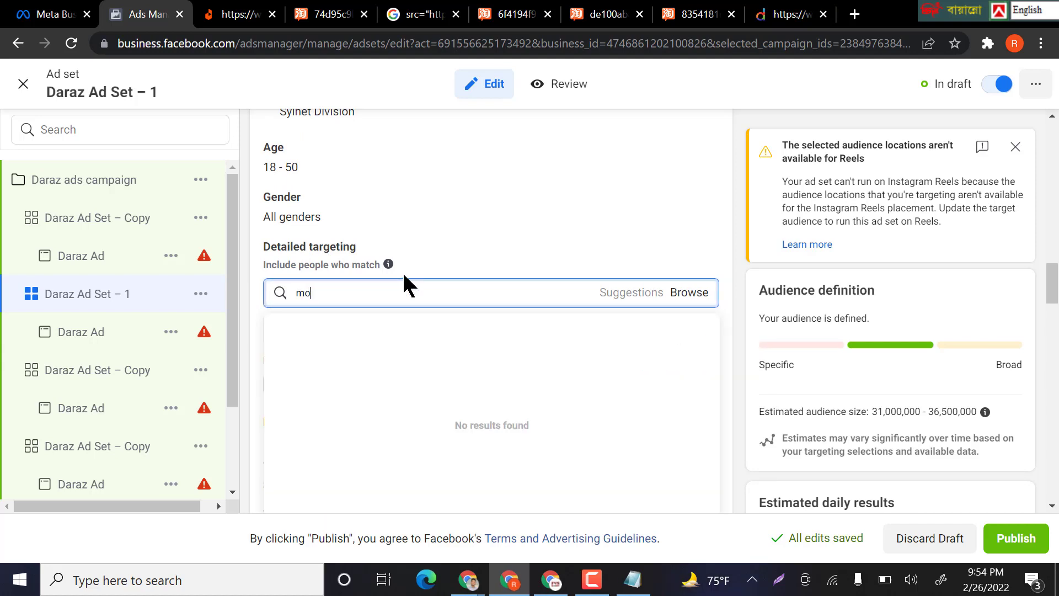
key(BackSpace)
key(BackSpace)
text(le phone)
scroll(524, 224, down, 2)
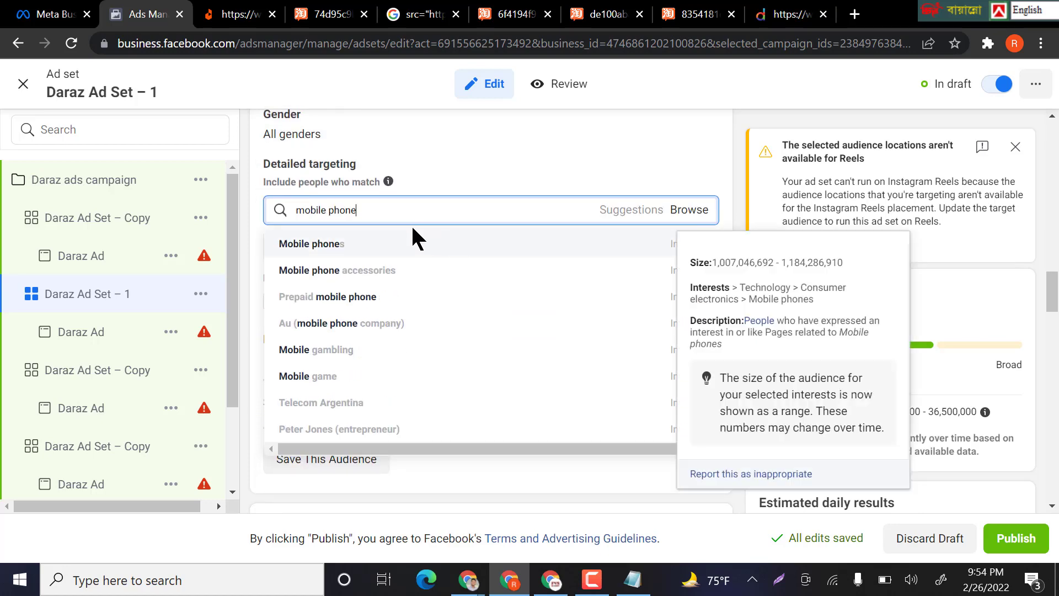
click(403, 252)
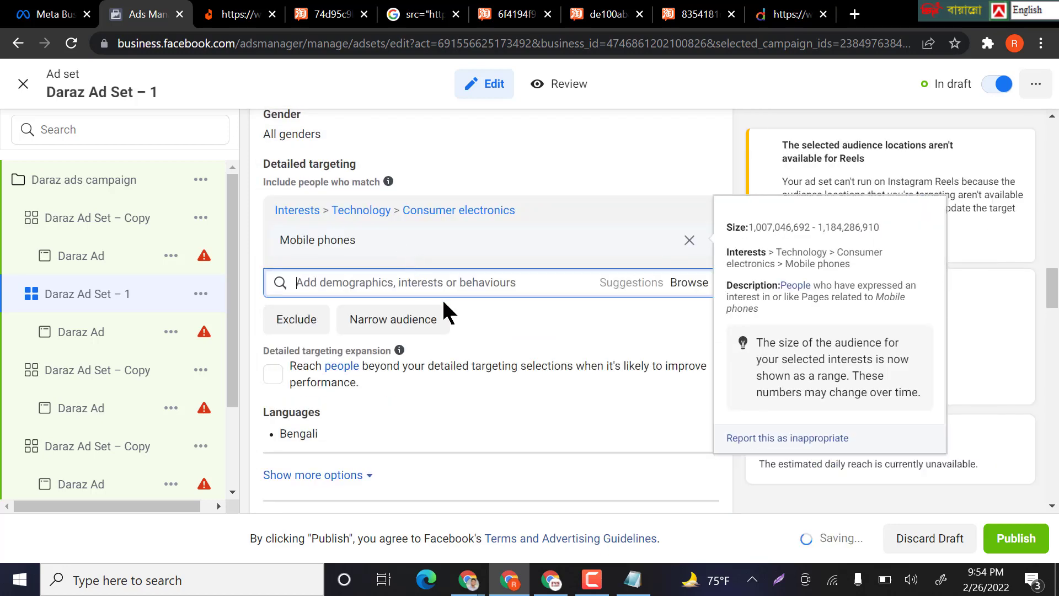
- Add the suggested Smartphones interest alongside Mobile phones in the detailed targeting of Daraz Ad Set – 1
click(633, 285)
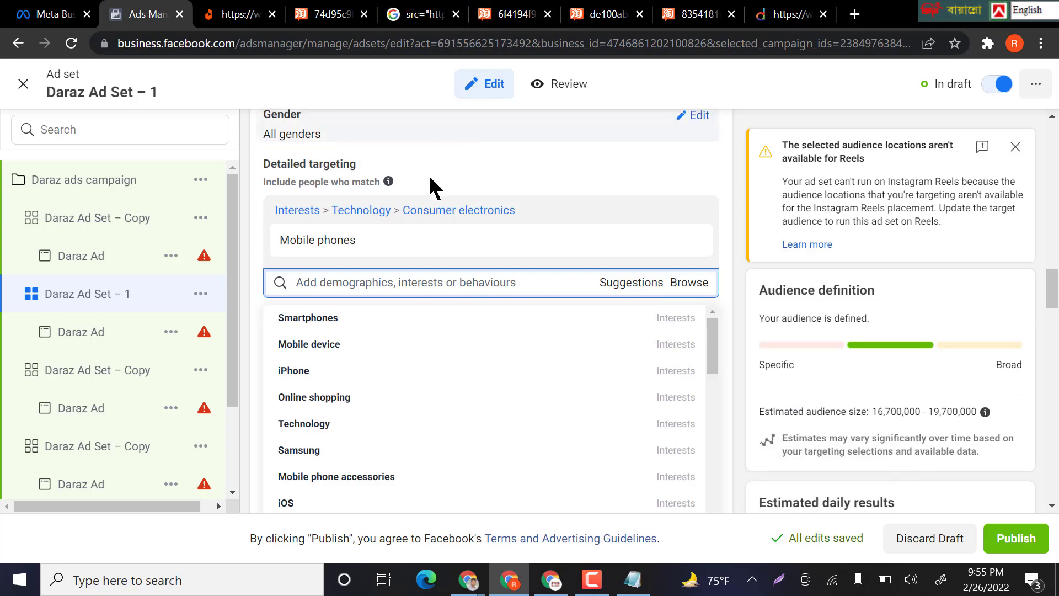
click(386, 329)
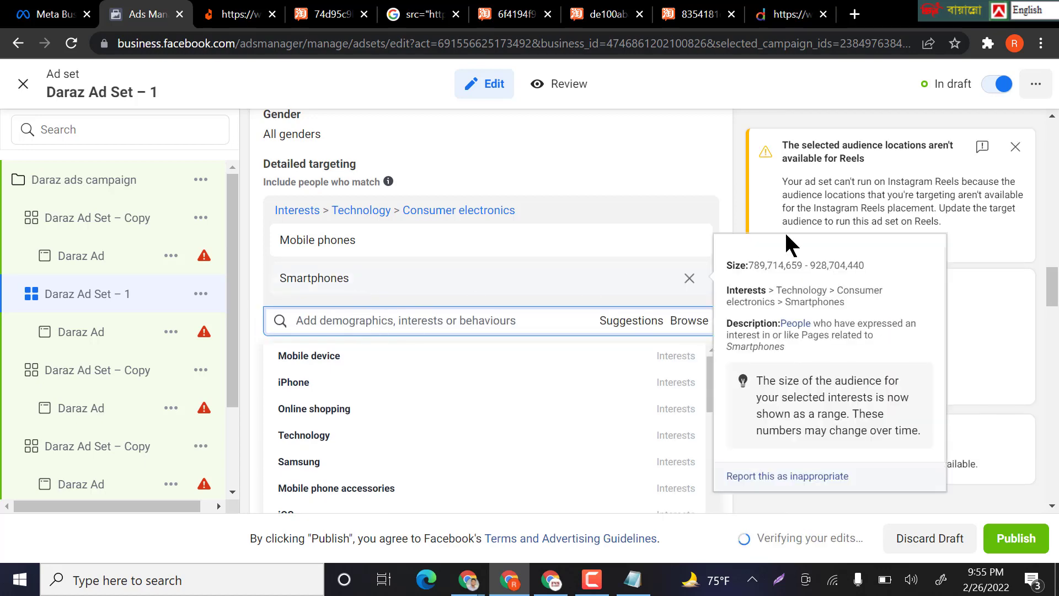
mouse_move(689, 245)
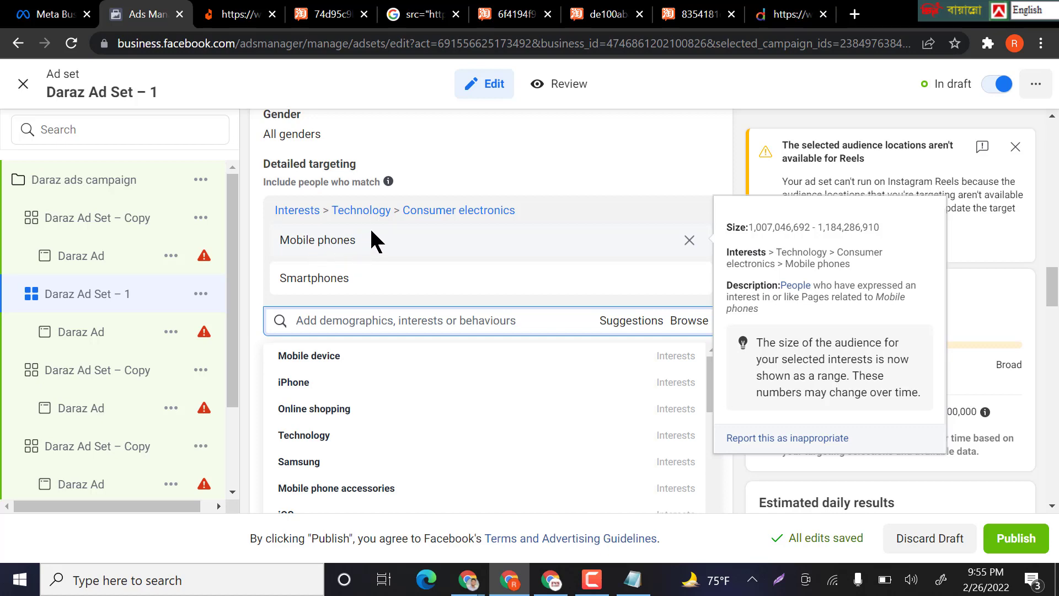
mouse_move(307, 284)
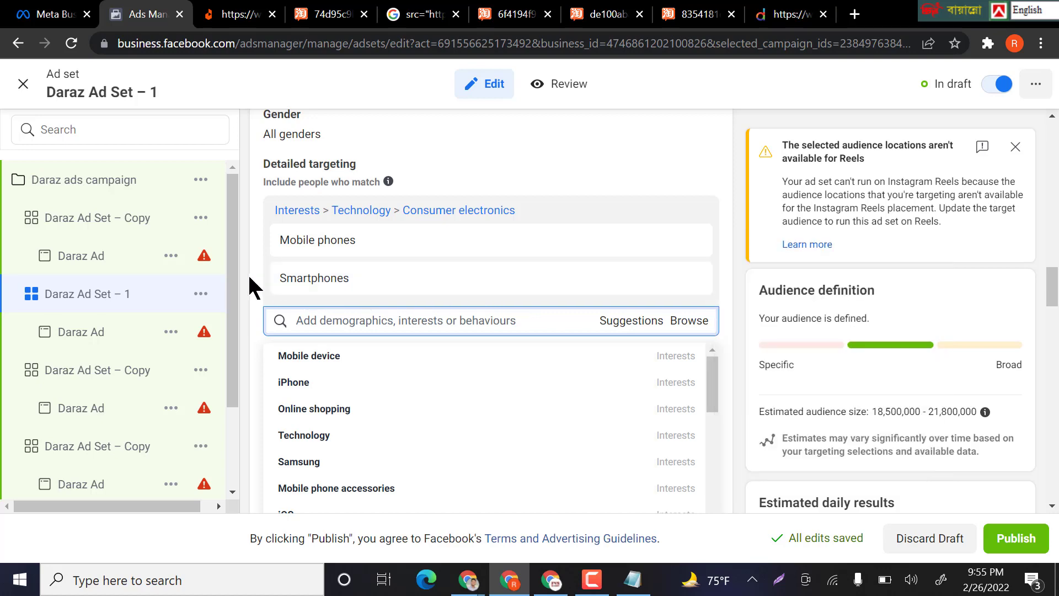
key(Escape)
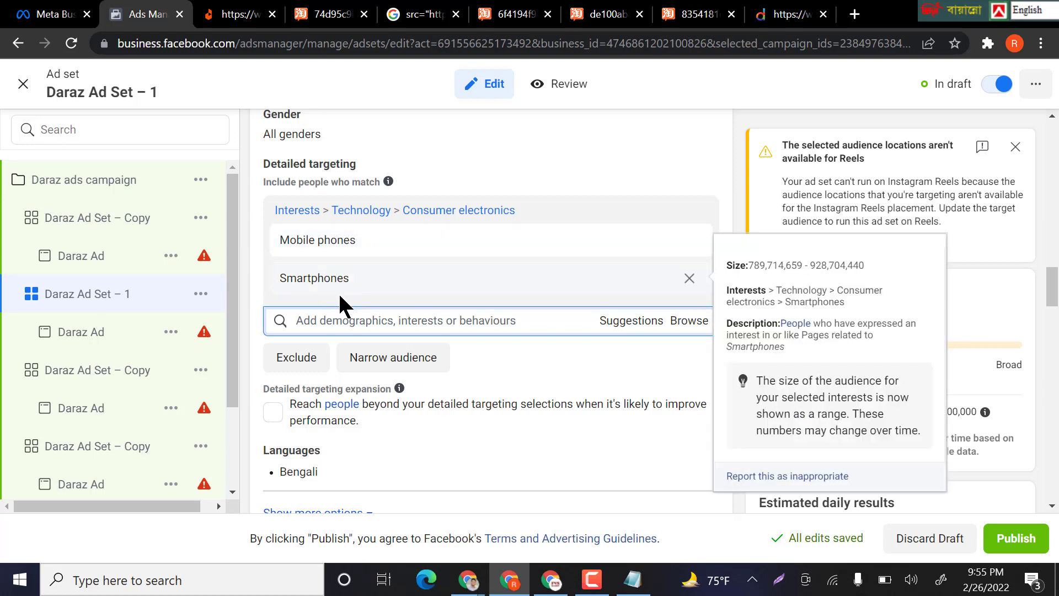
mouse_move(298, 231)
- Rename the ad inside Daraz Ad Set – 1 as "Daraz Ad -1"
scroll(393, 308, down, 6)
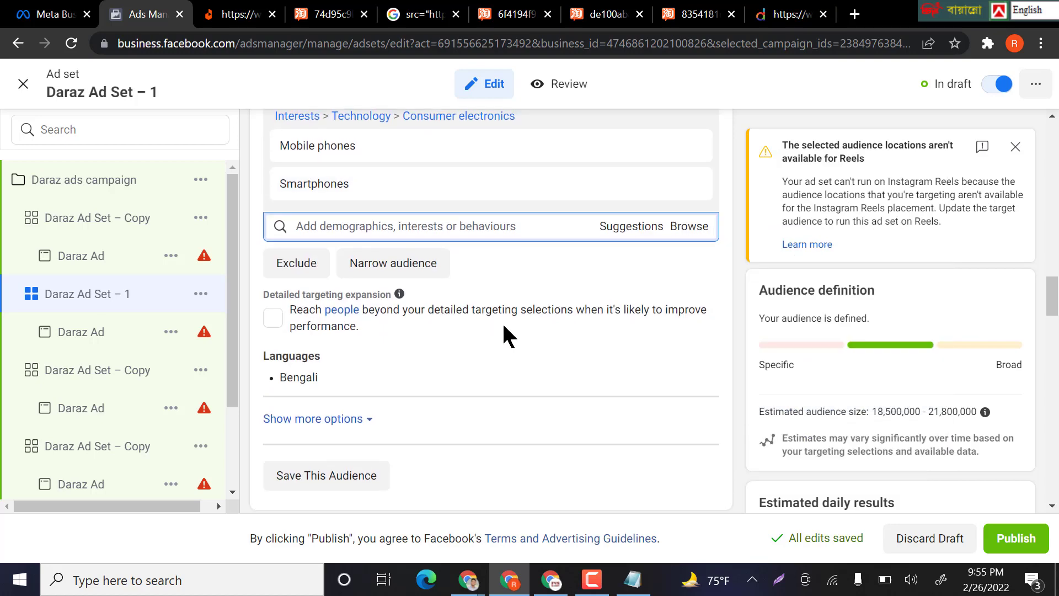
scroll(457, 284, down, 2)
scroll(407, 279, down, 15)
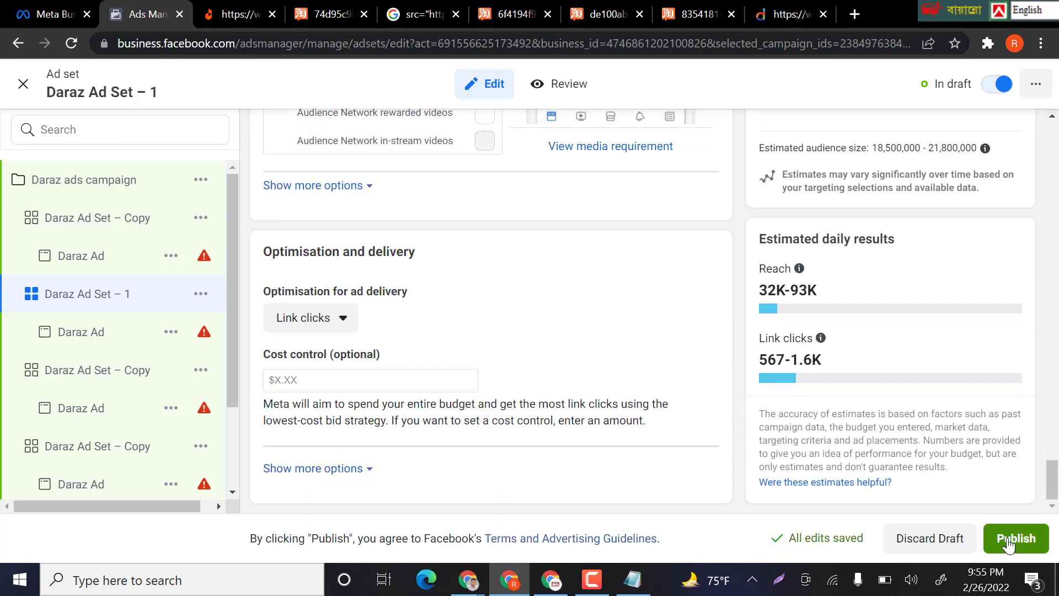
click(122, 338)
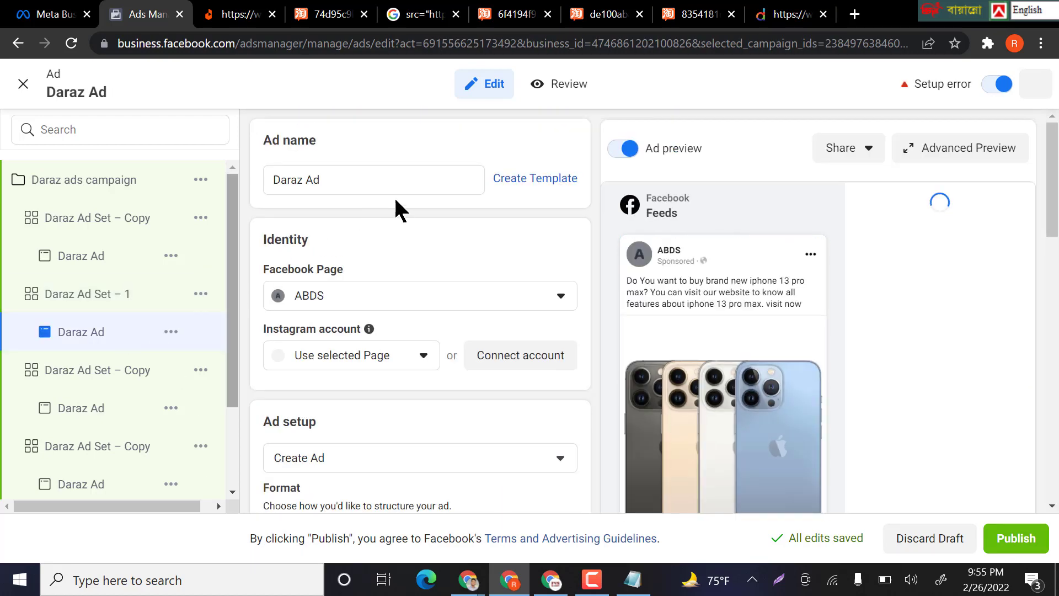
click(369, 177)
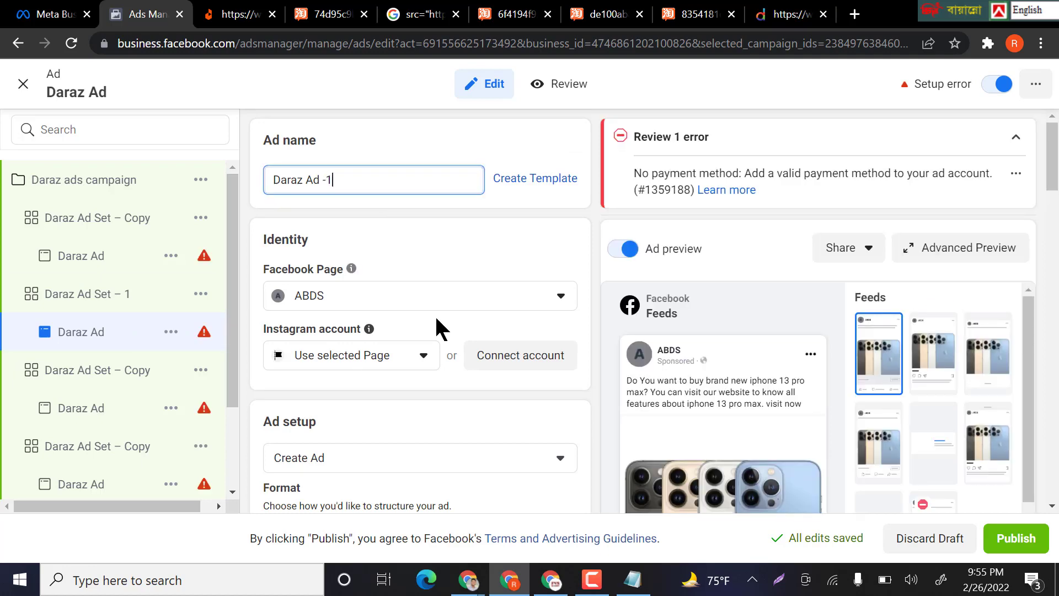
- Remove all existing media from the ad creative of Daraz Ad -1
scroll(505, 323, down, 7)
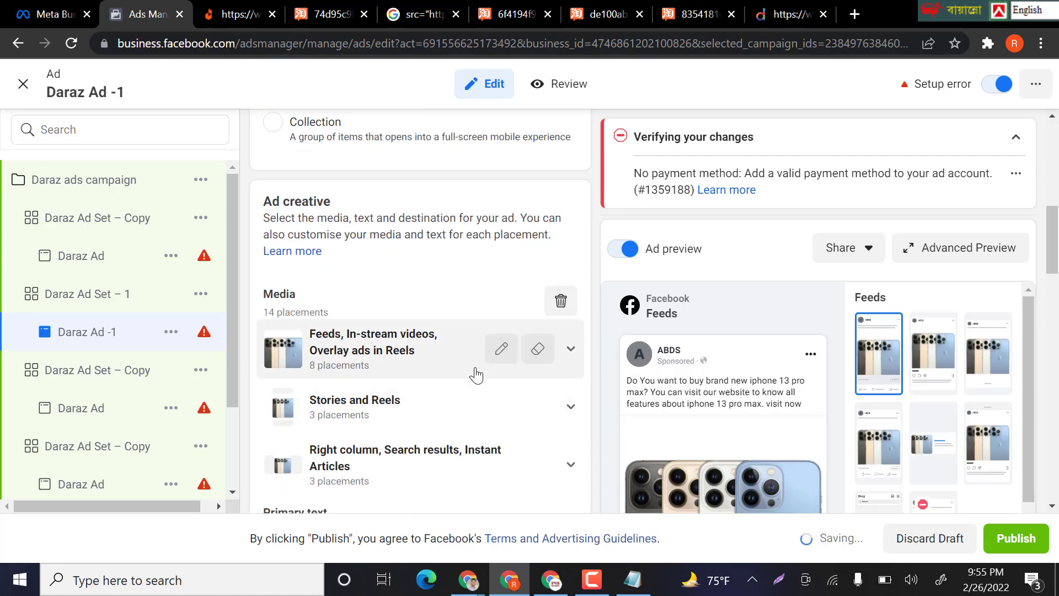
scroll(476, 375, up, 4)
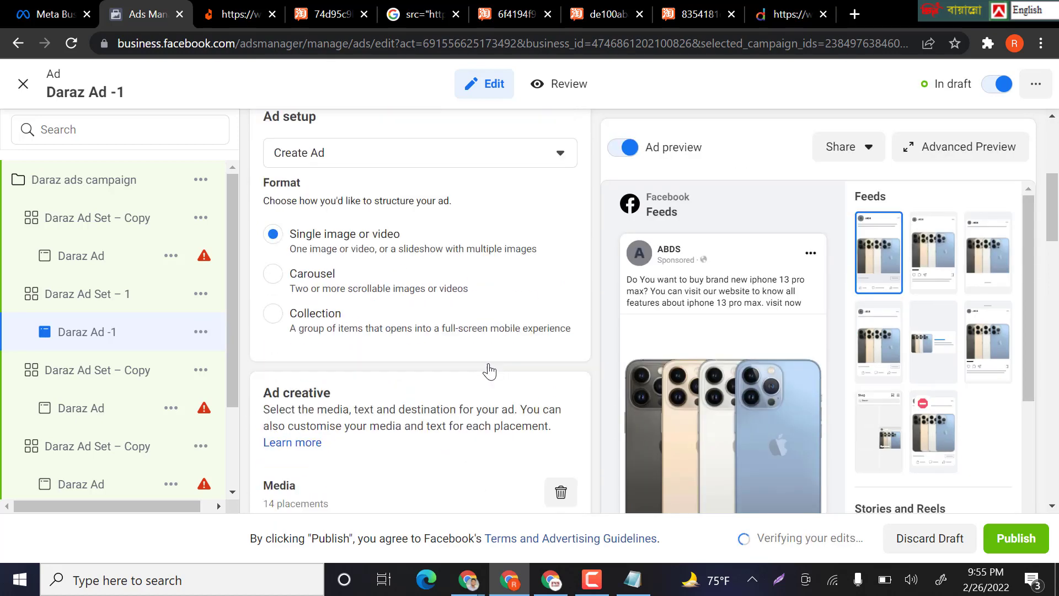
scroll(489, 370, down, 4)
scroll(485, 298, down, 2)
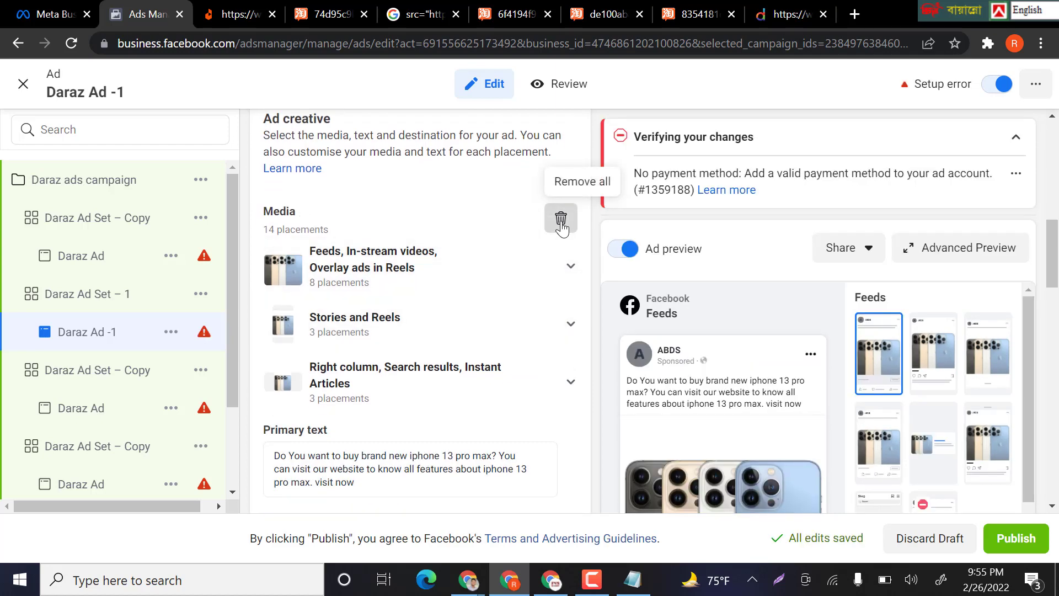
click(562, 221)
- Upload 86550242.jpg from the Downloads folder as the ad's image, keeping the original crops and allowing enhancements
click(352, 243)
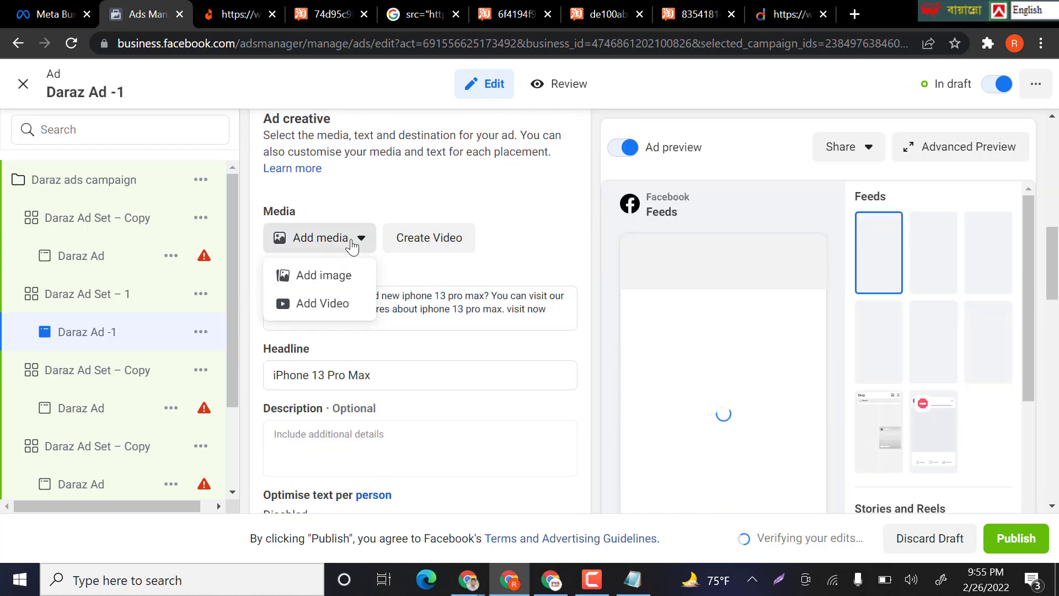
click(333, 288)
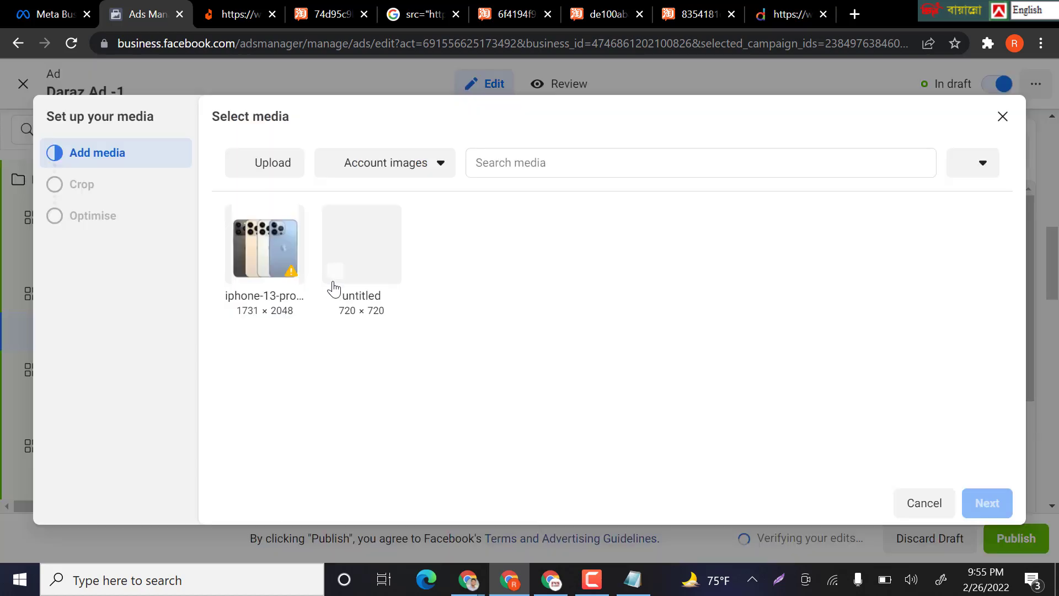
click(247, 170)
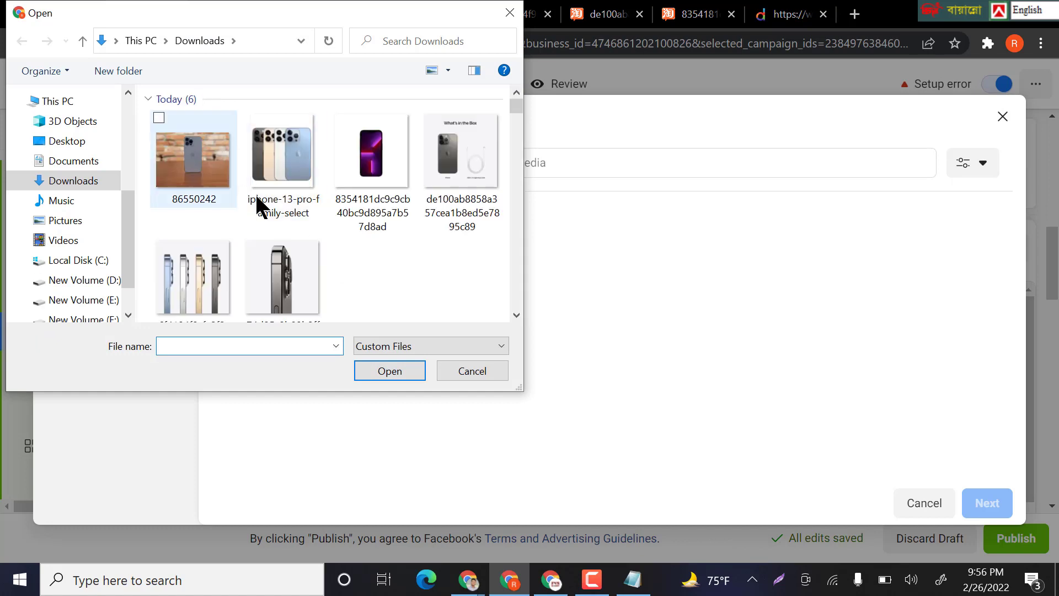
click(193, 157)
click(389, 371)
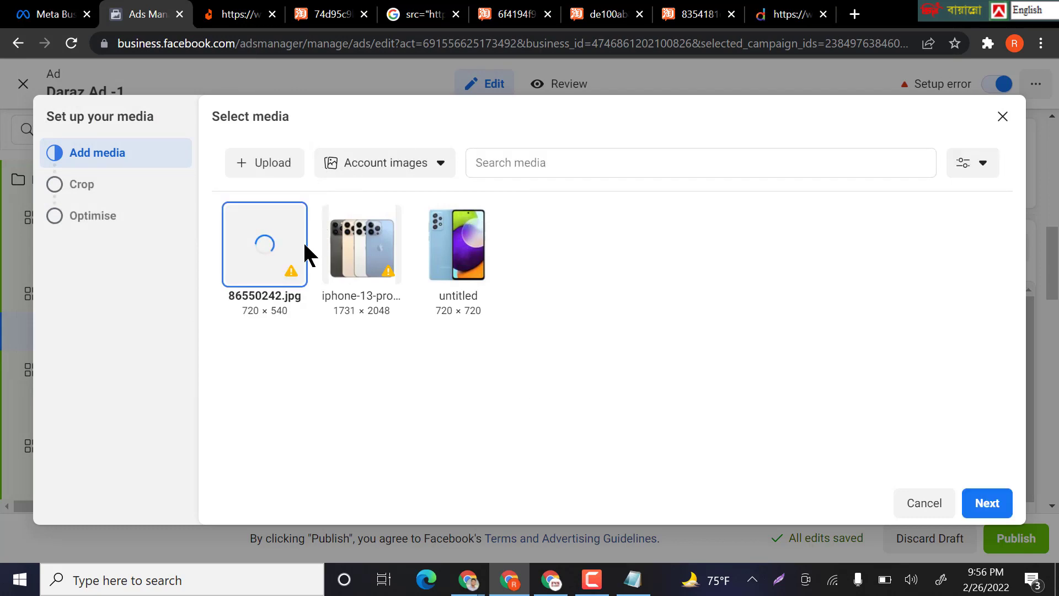
click(987, 512)
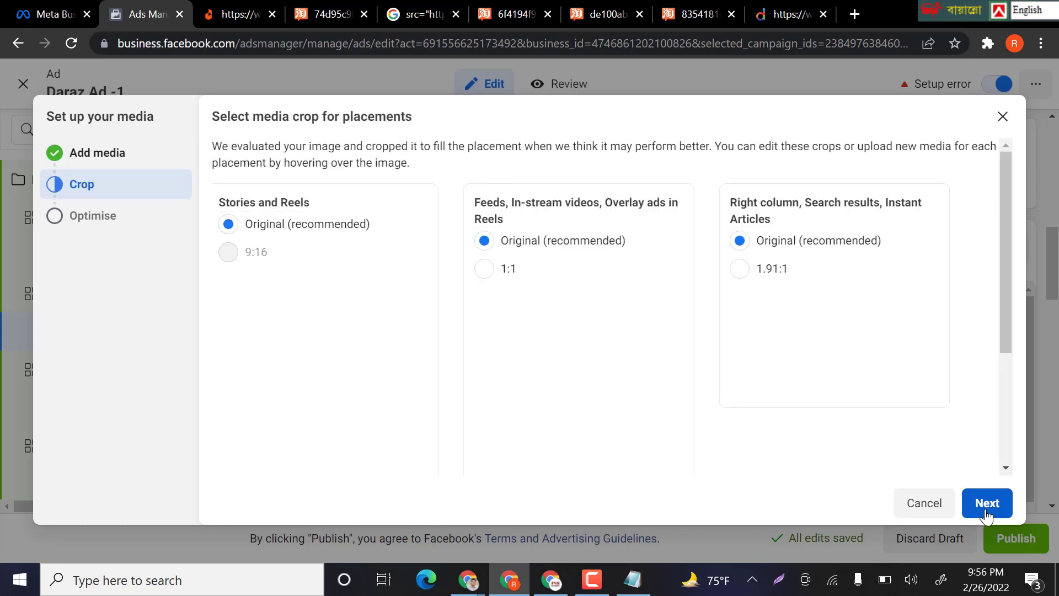
click(987, 512)
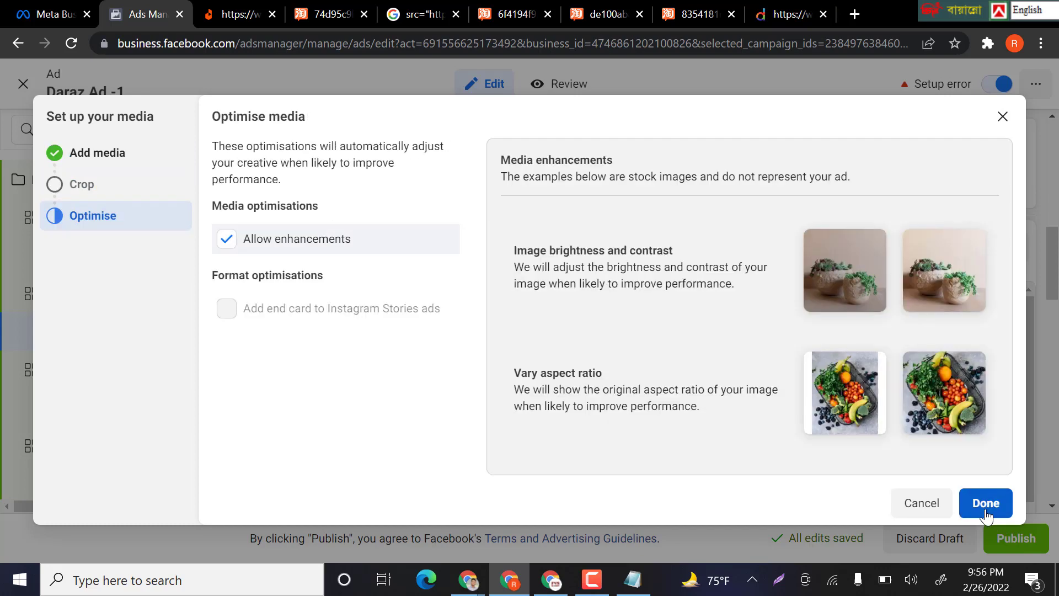
click(986, 511)
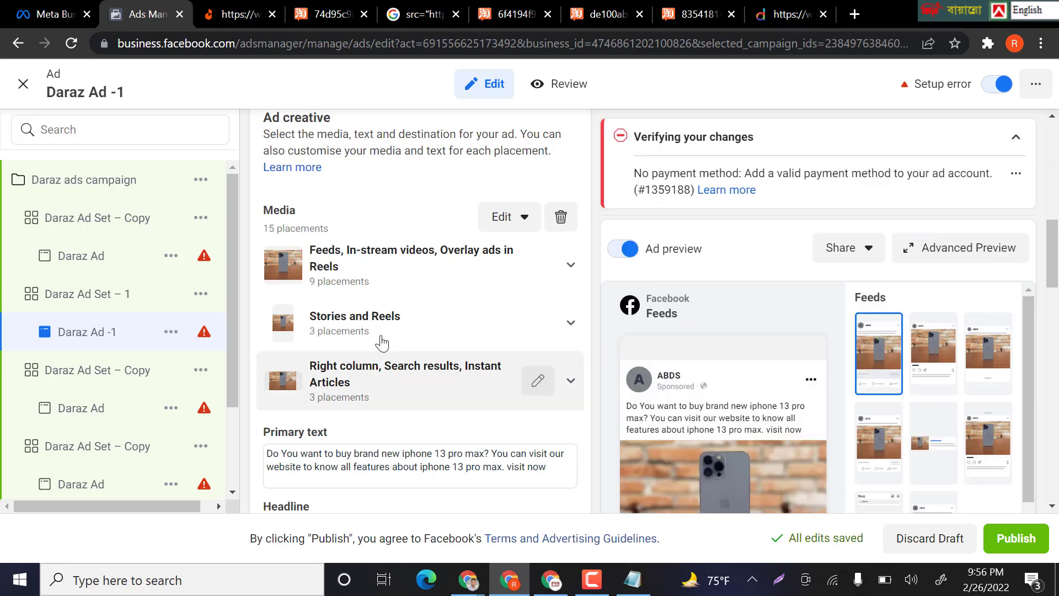
- Rename the ad set copy below Daraz Ad Set – 1 as "Daraz Ad Set – 2"
scroll(353, 359, down, 1)
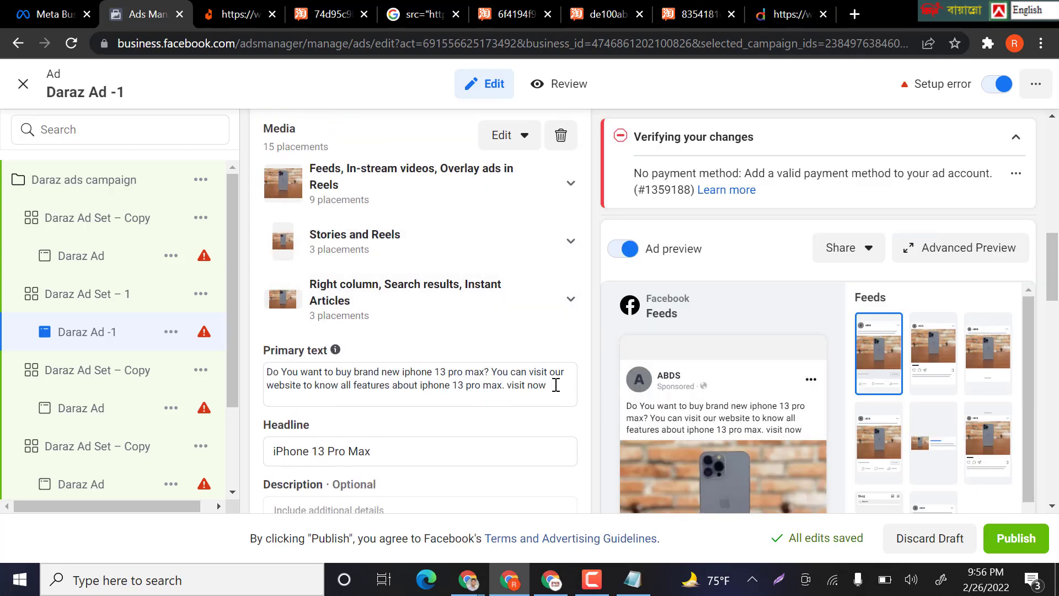
scroll(558, 385, down, 15)
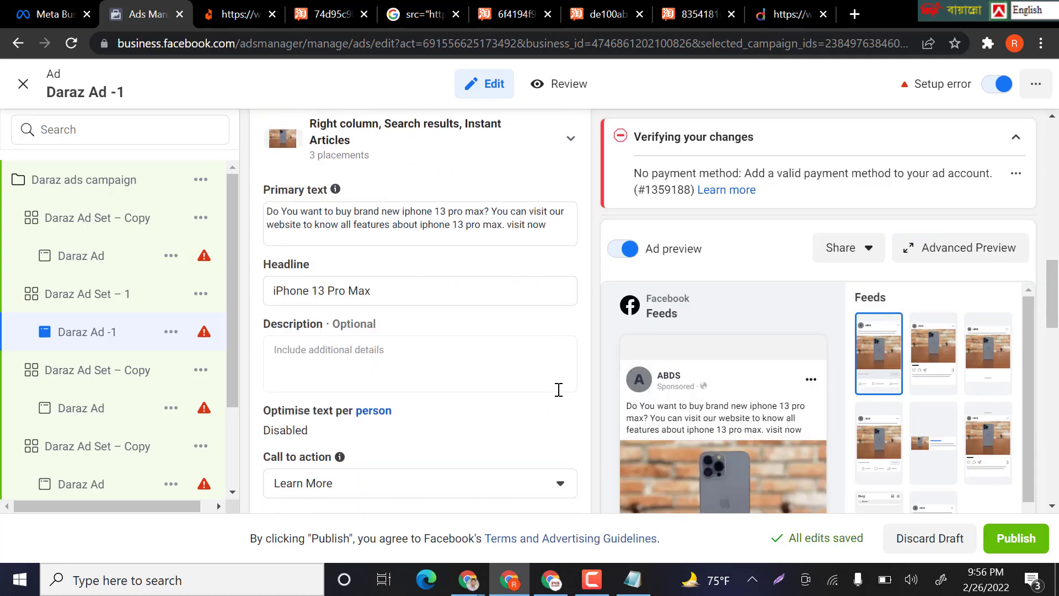
scroll(497, 414, down, 3)
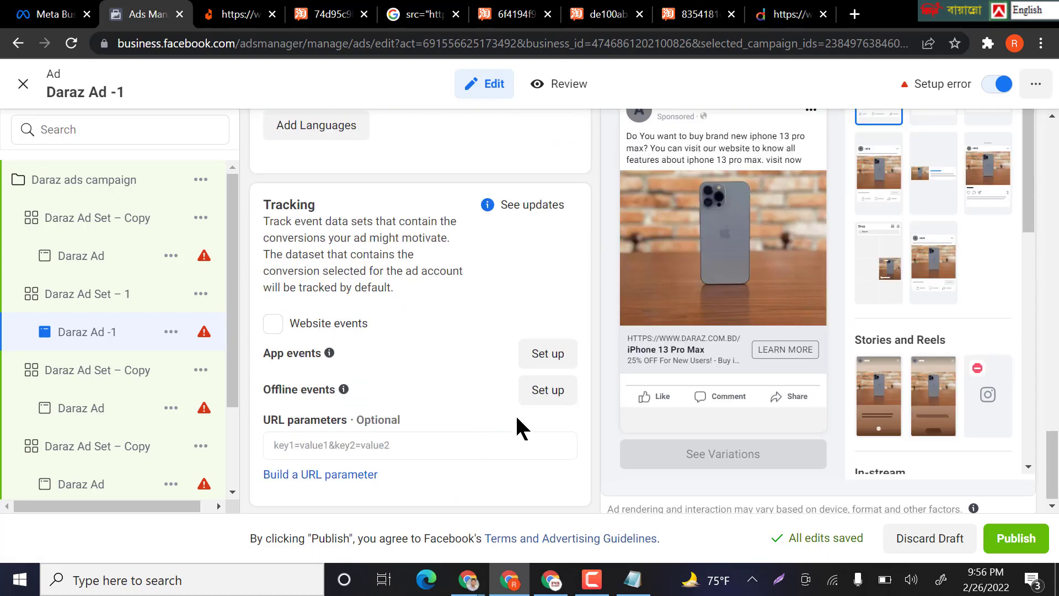
click(125, 384)
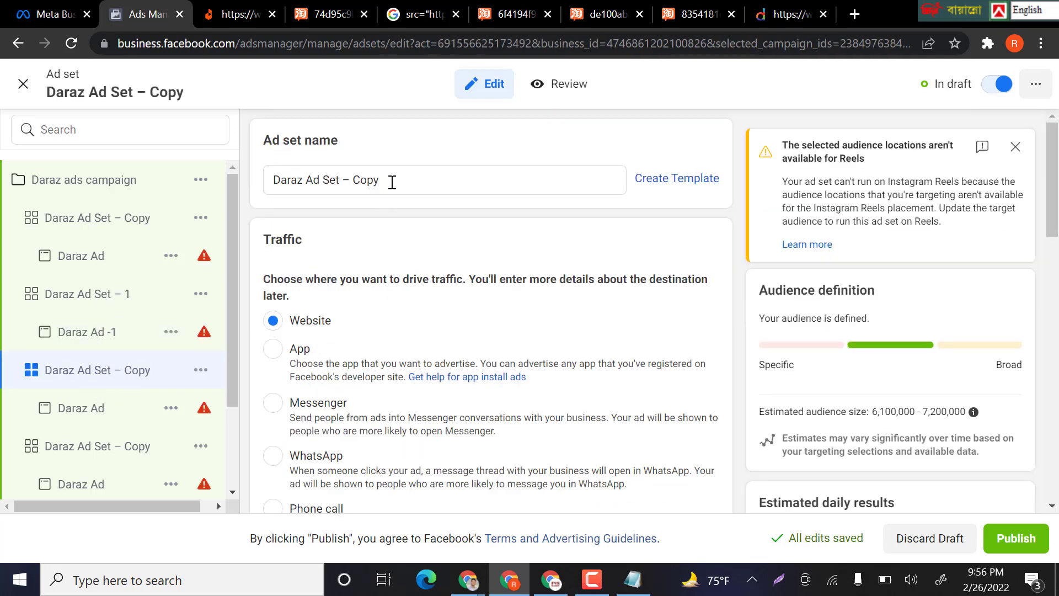
click(392, 182)
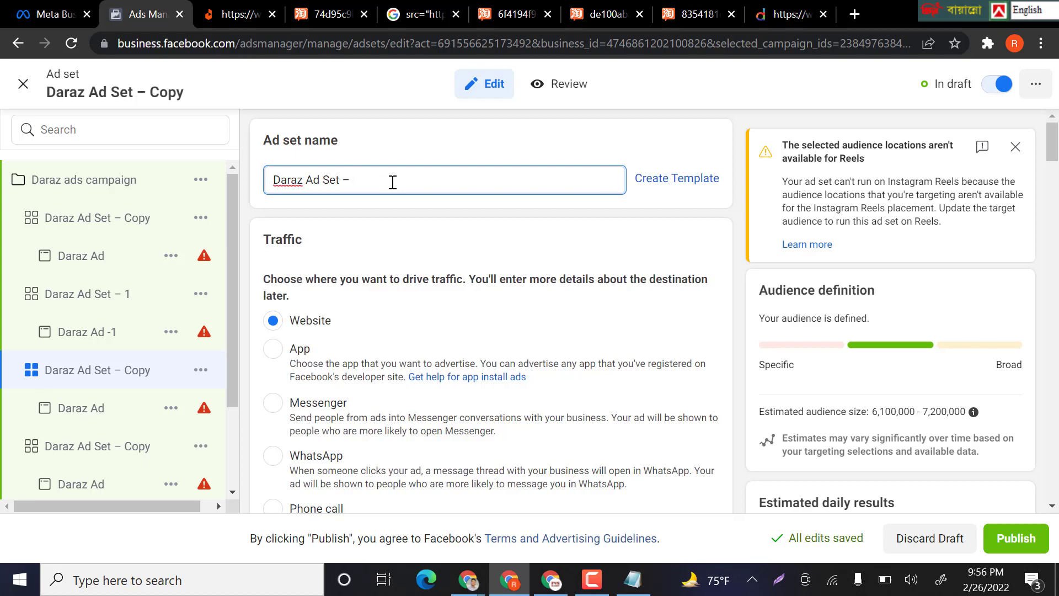
text(2)
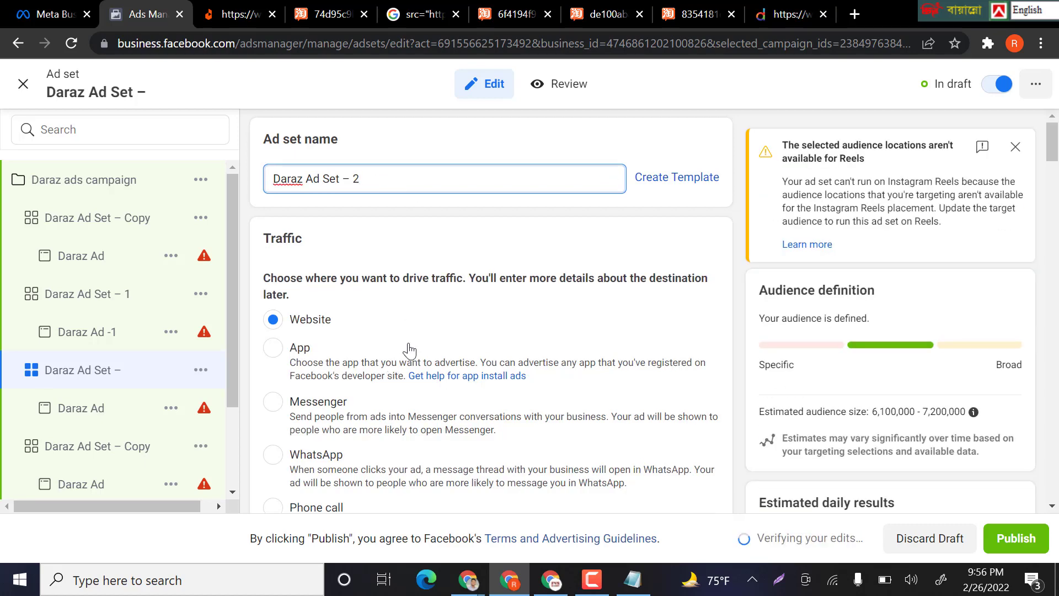
- Remove the iPhone interest from the "and must also match" condition and add the suggested iOS interest beside Mobile phones
scroll(433, 316, down, 8)
scroll(441, 327, down, 10)
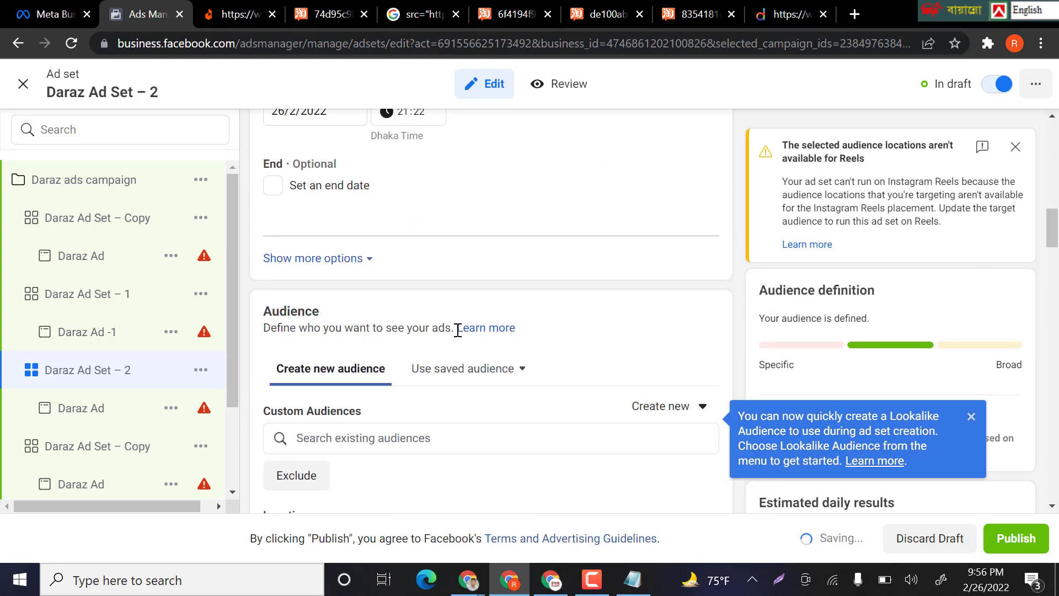
scroll(364, 303, down, 3)
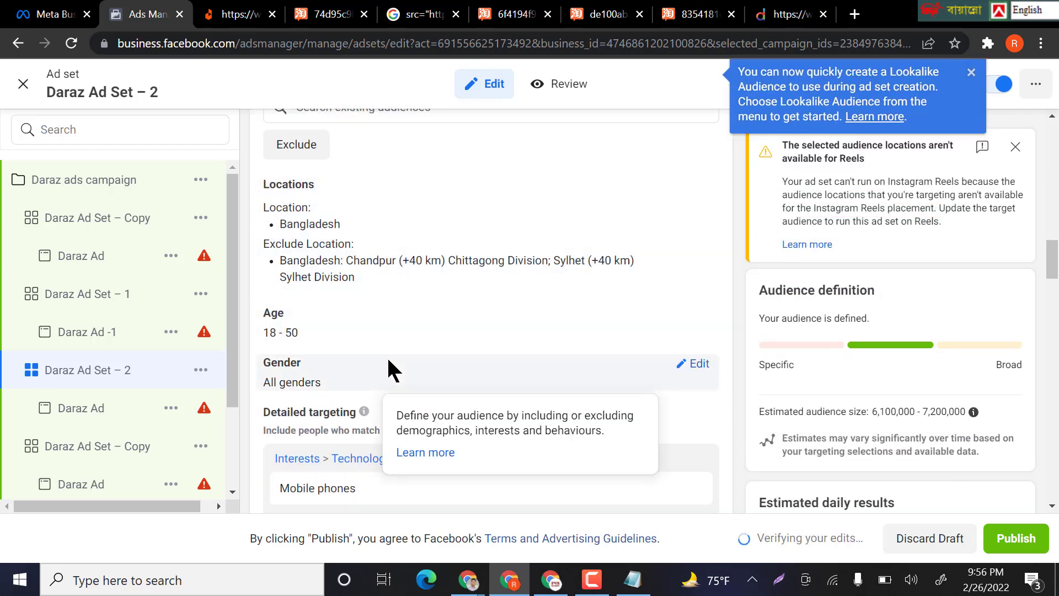
scroll(380, 347, down, 3)
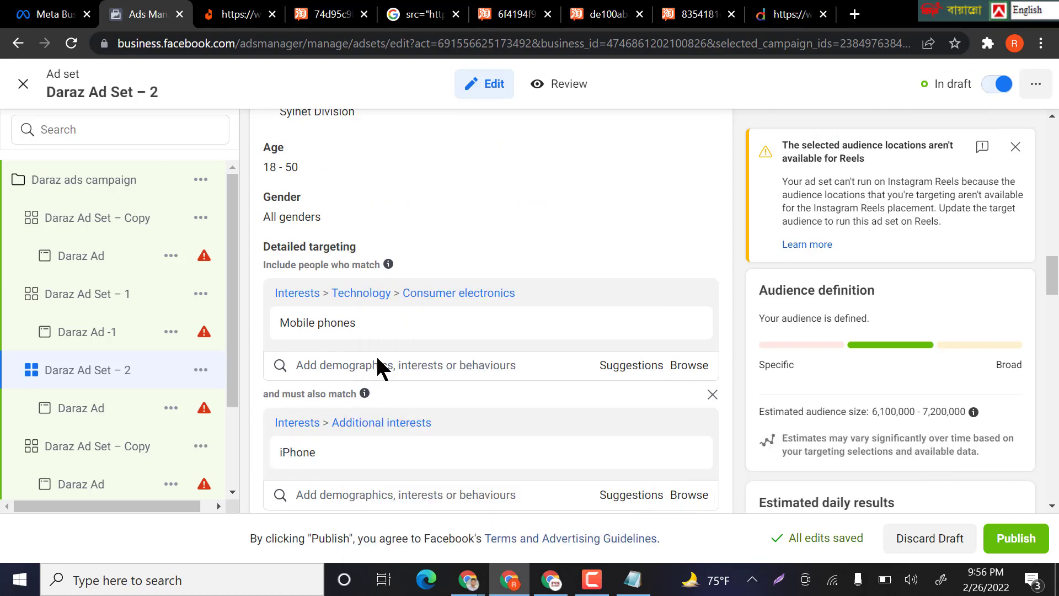
scroll(376, 355, down, 2)
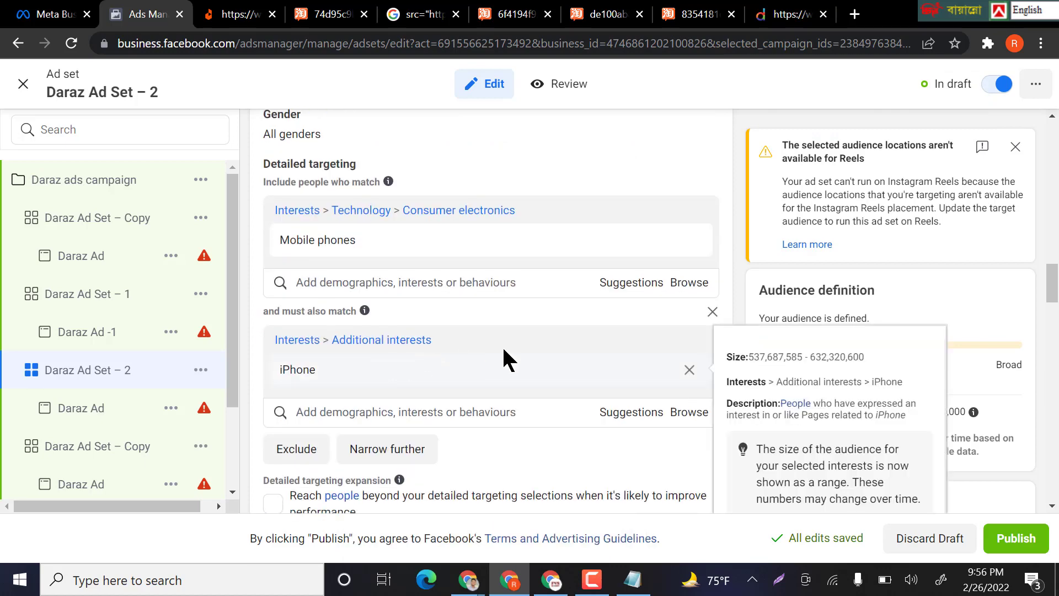
click(690, 371)
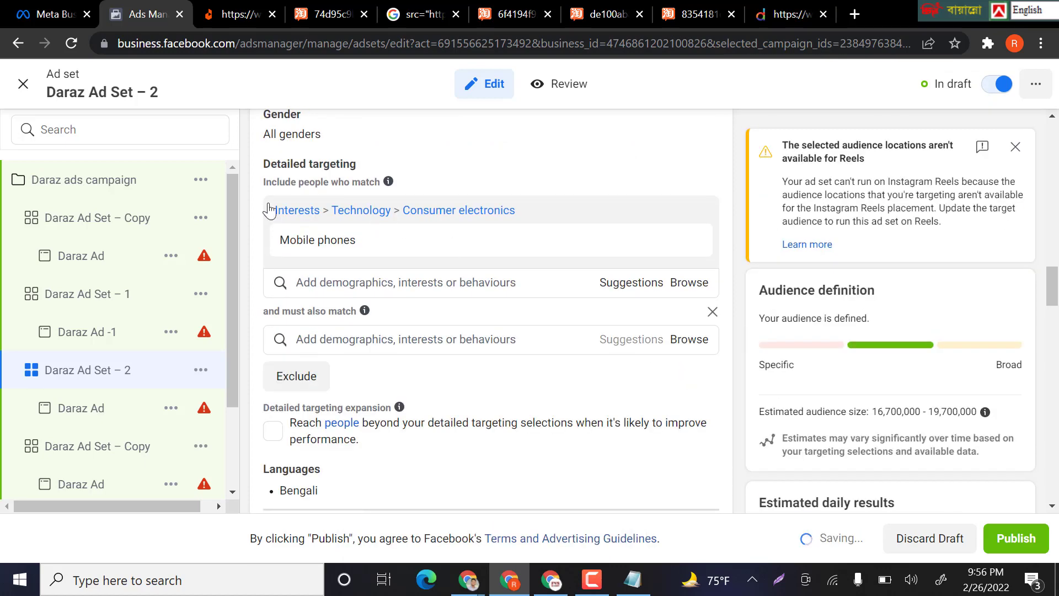
click(625, 284)
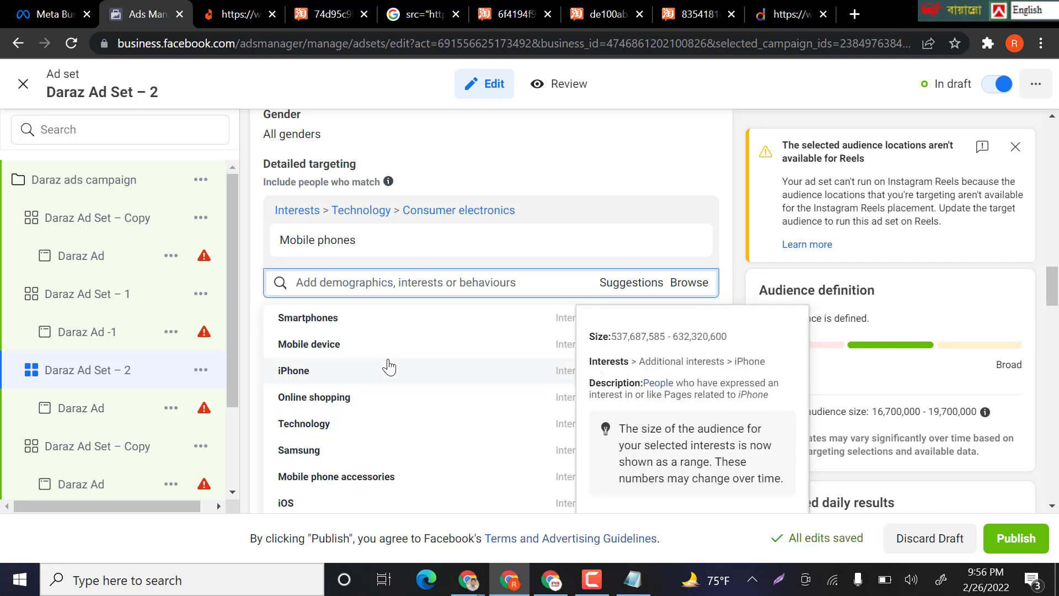
click(319, 503)
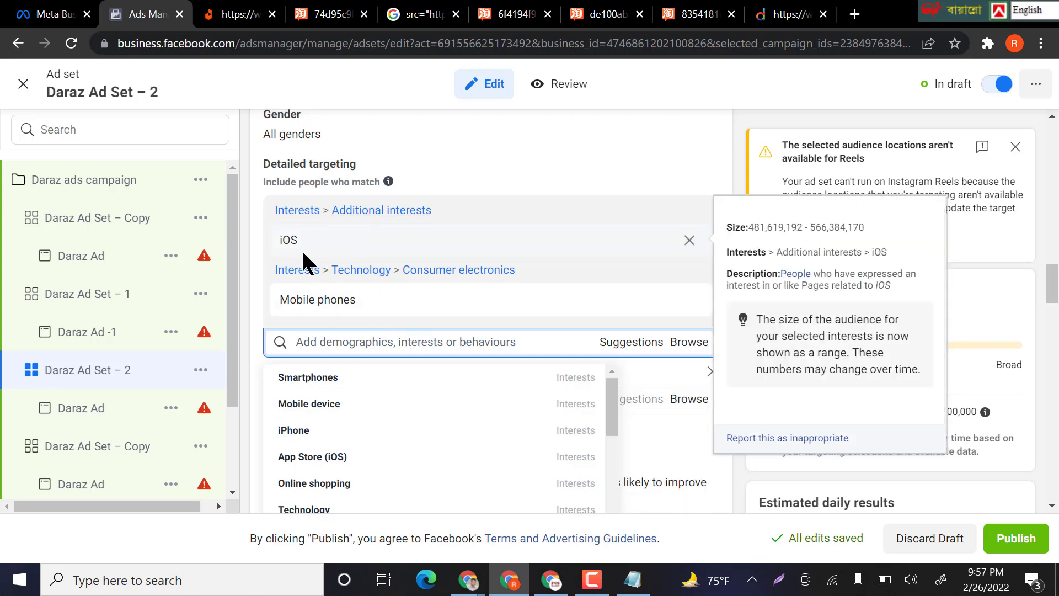
- Rename the ad under Daraz Ad Set – 2 as "Daraz Ad - 2"
click(259, 254)
scroll(343, 385, down, 4)
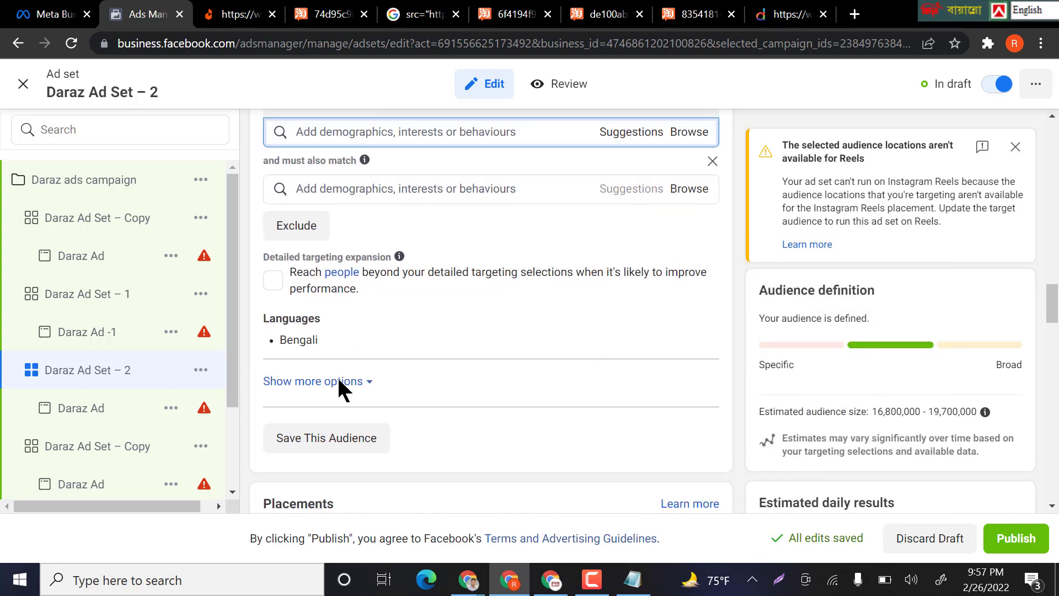
click(96, 410)
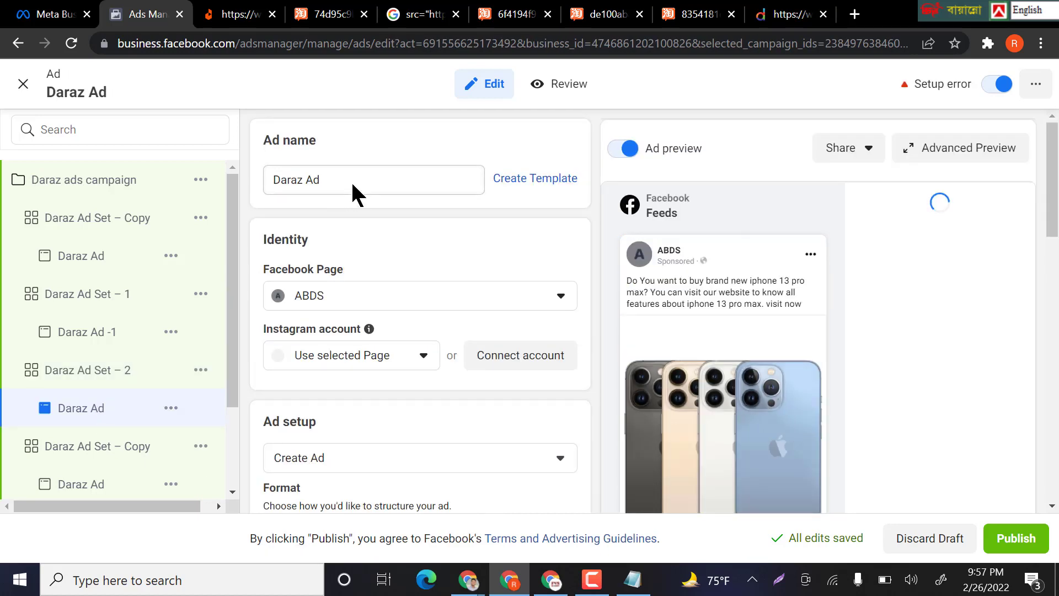
click(354, 182)
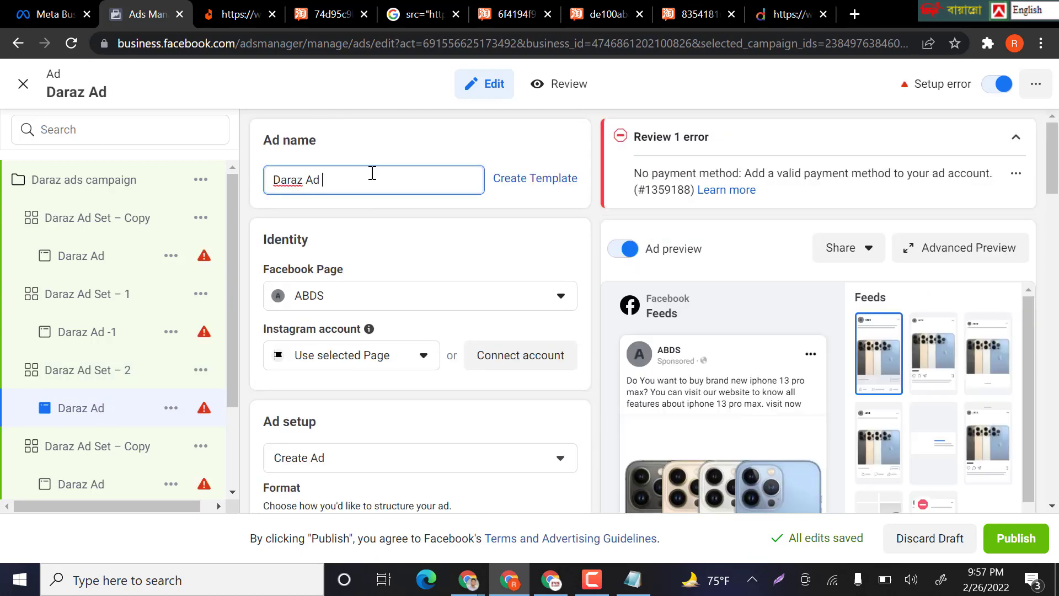
text(- 2)
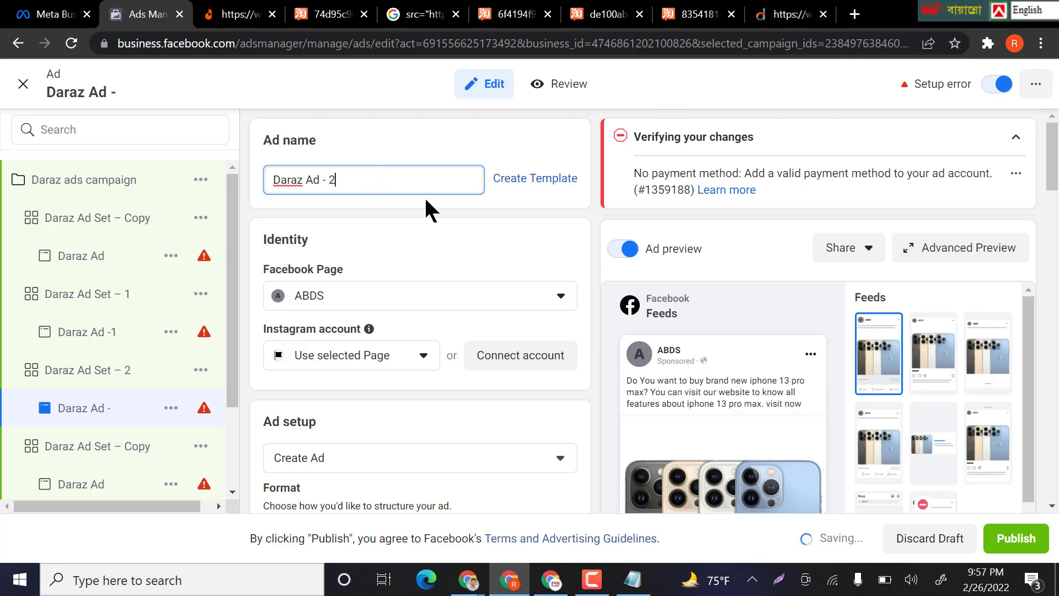
scroll(740, 412, down, 6)
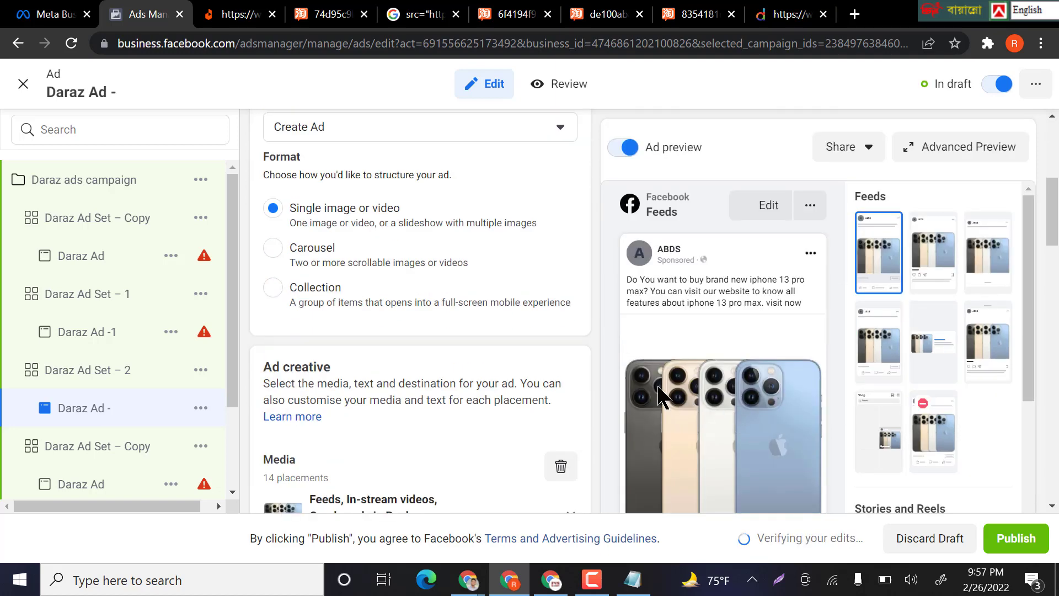
text(2)
- Remove all existing media from the ad creative of Daraz Ad - 2
scroll(546, 419, down, 2)
click(561, 384)
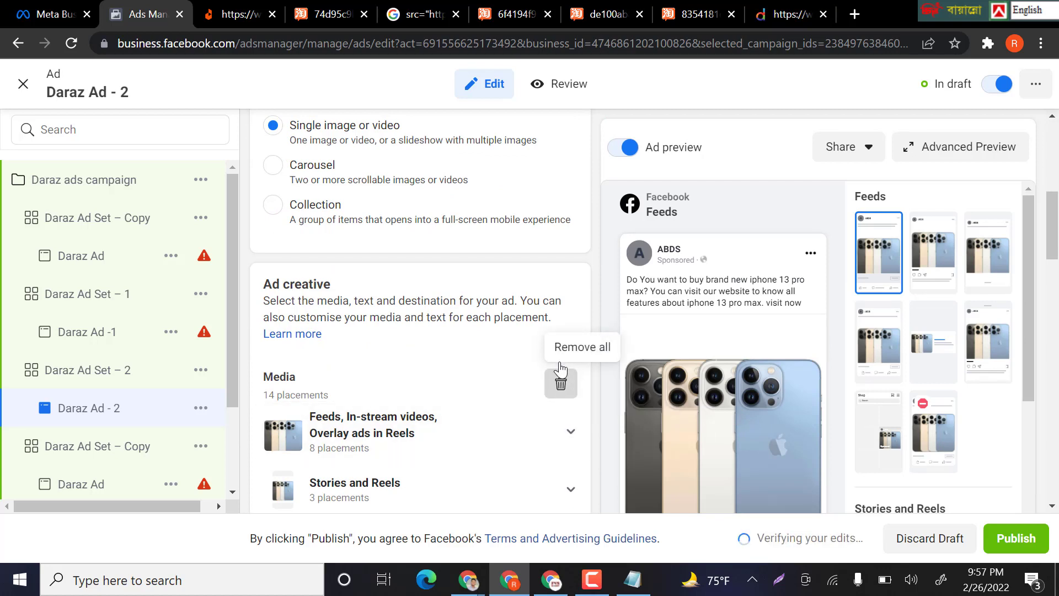
click(561, 370)
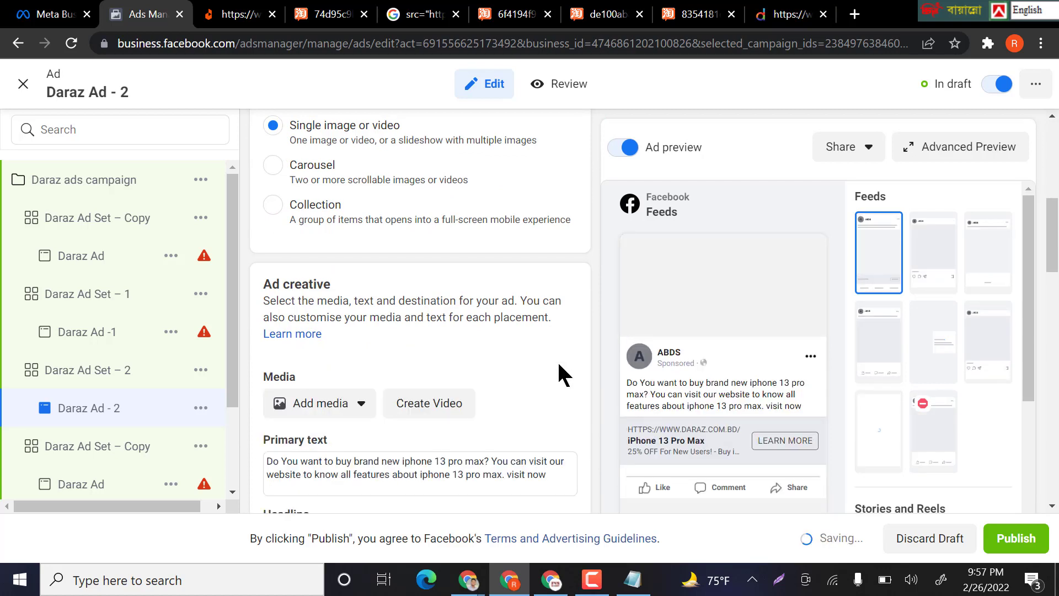
- Upload the image 6f4194f9cfa2f2a158d61fd690b2d636 from the Downloads folder to Daraz Ad - 2, keeping the suggested crops and allowing enhancements
click(339, 408)
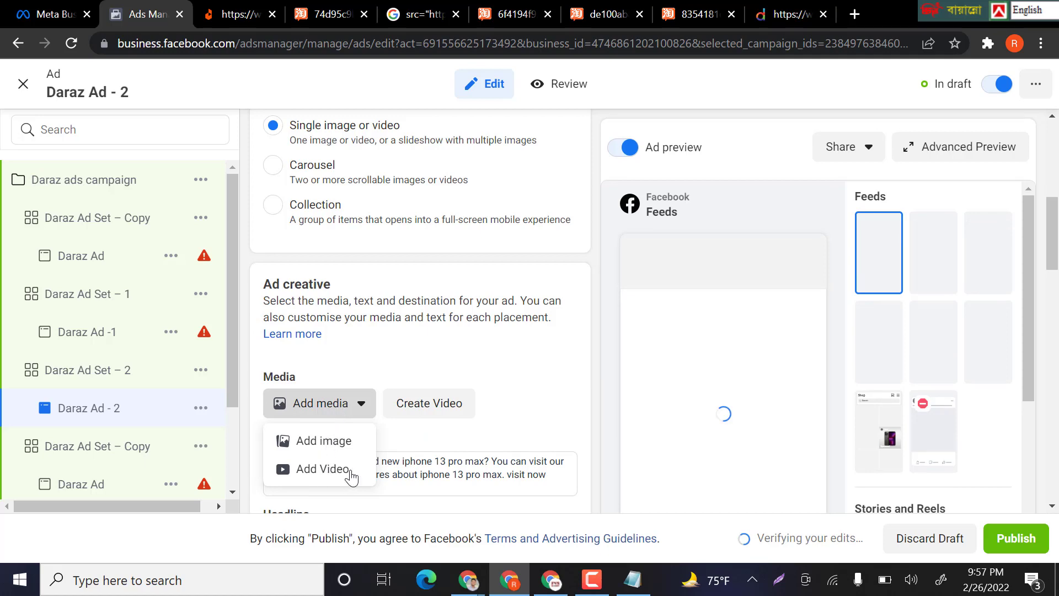
click(338, 442)
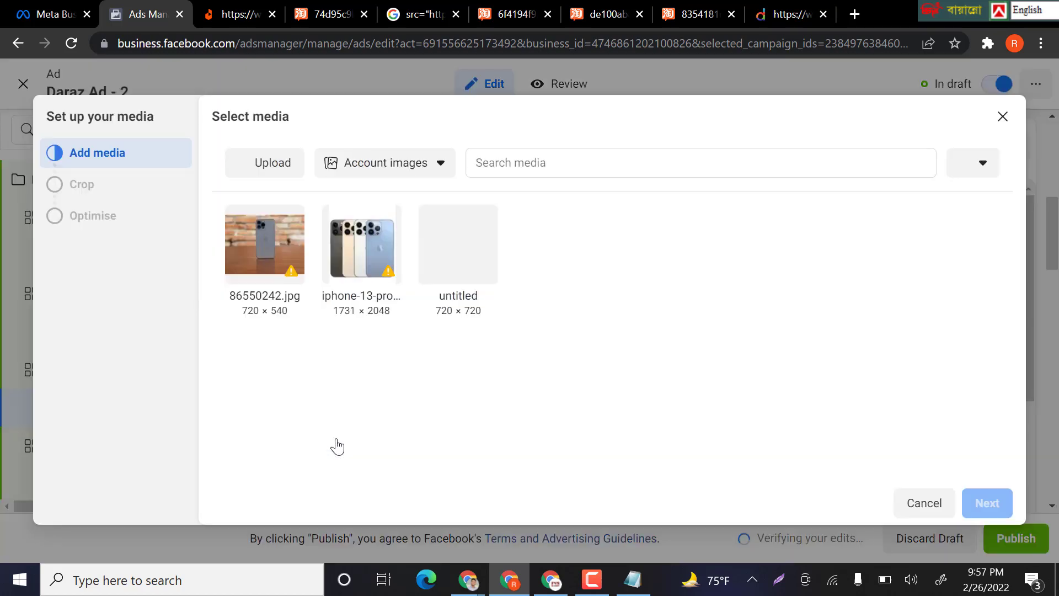
click(276, 175)
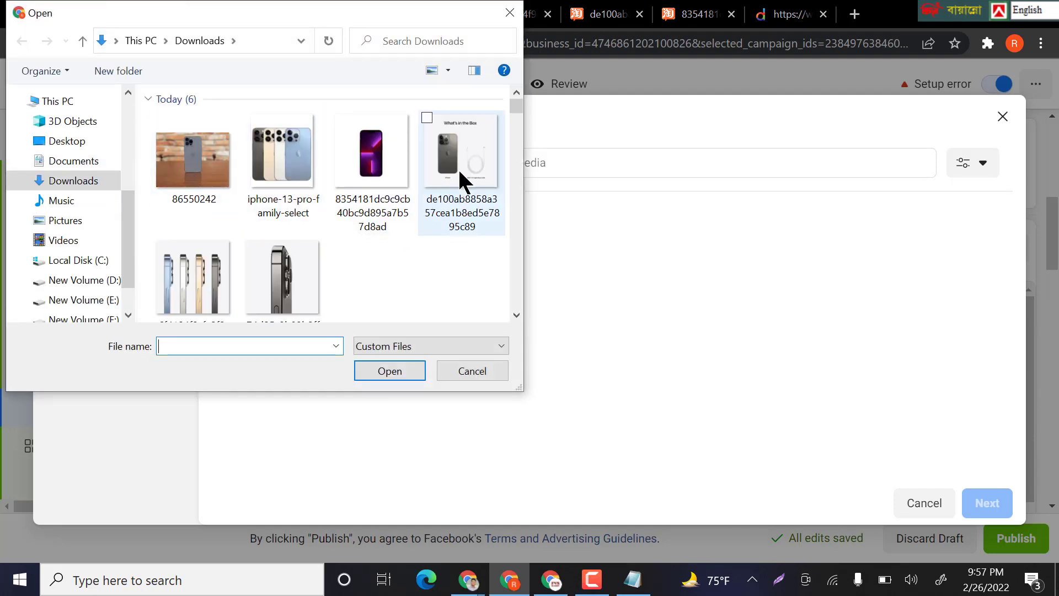
click(453, 192)
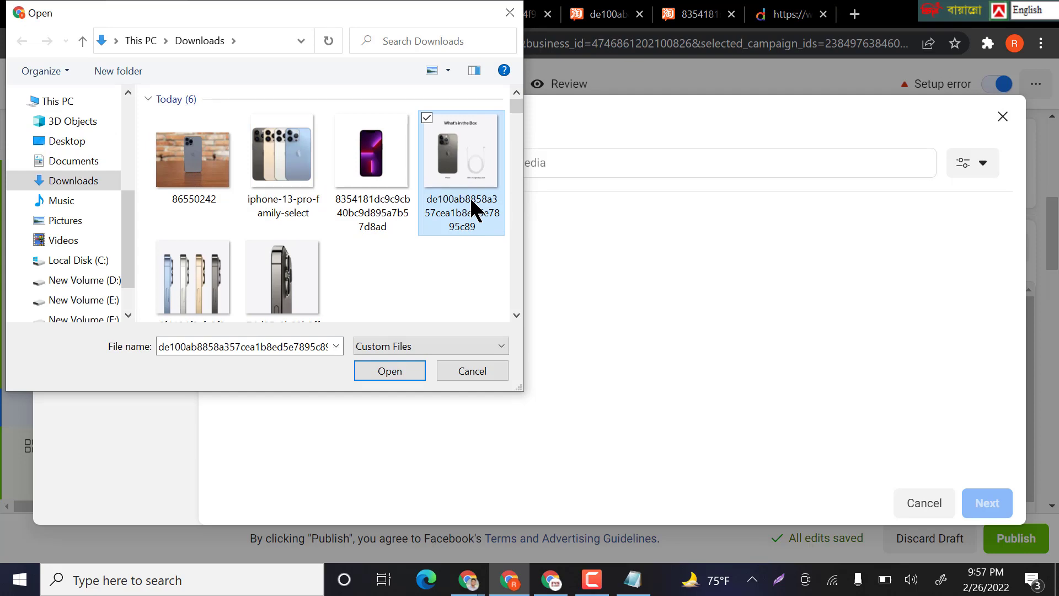
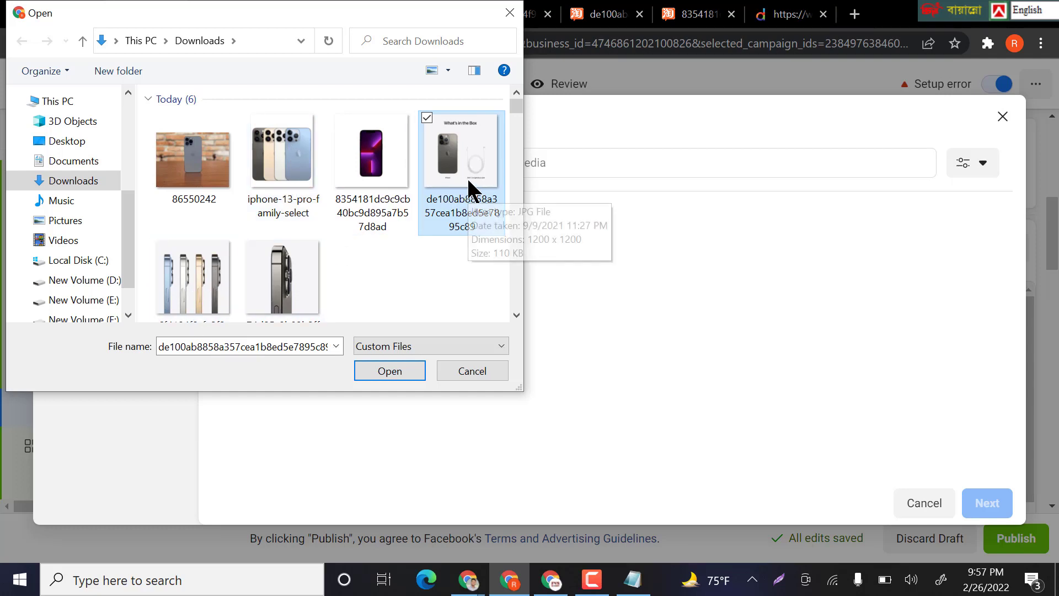
click(214, 304)
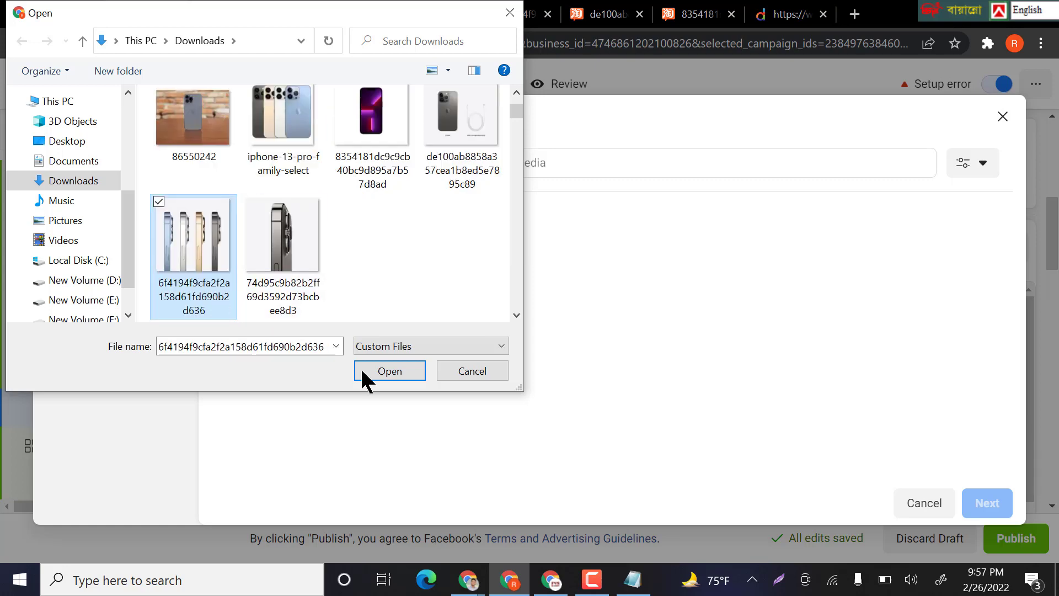
click(389, 372)
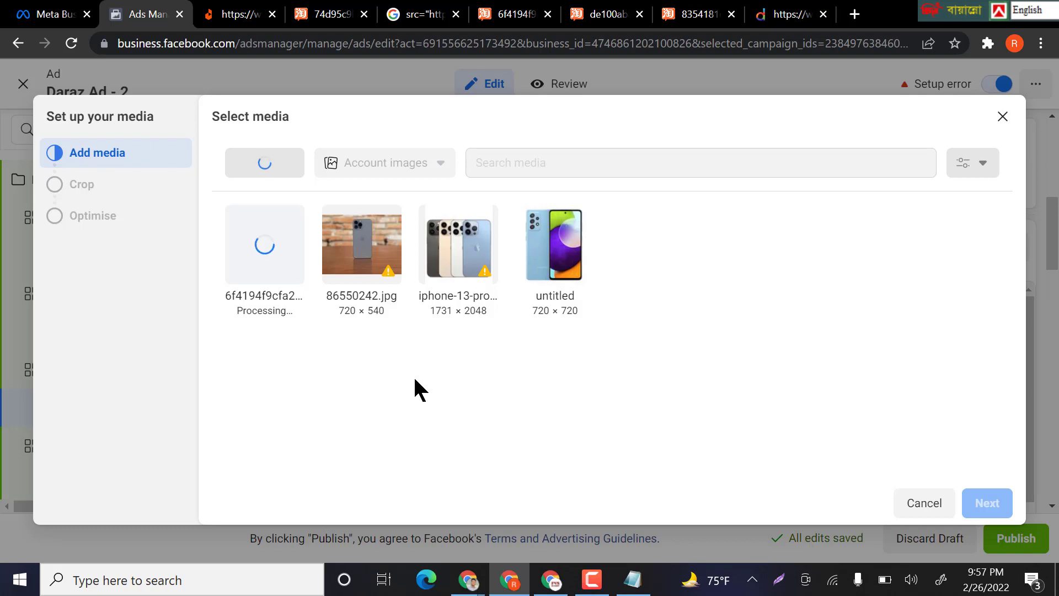
mouse_move(483, 273)
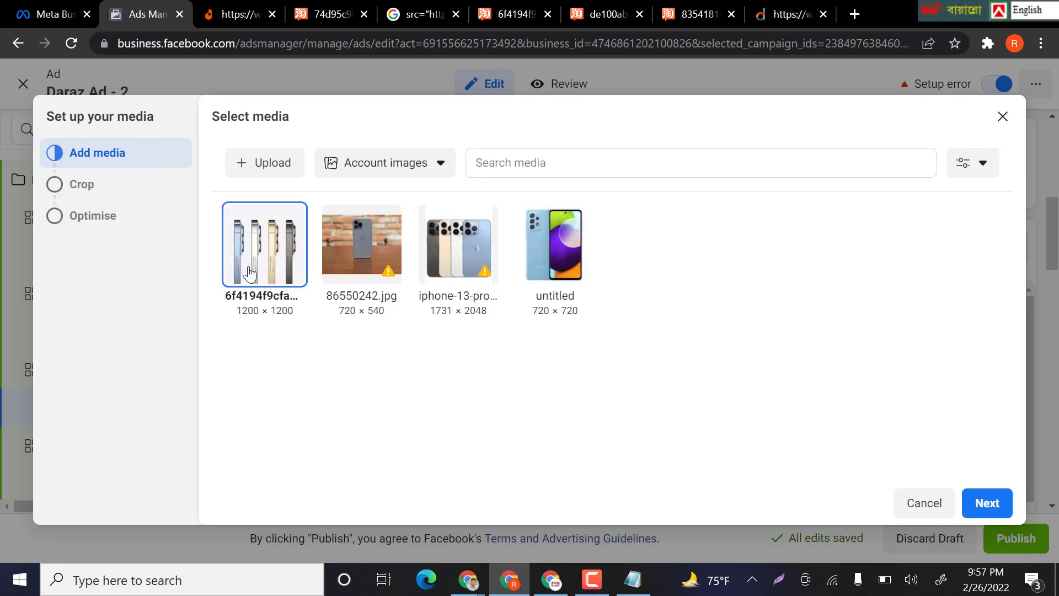
click(988, 503)
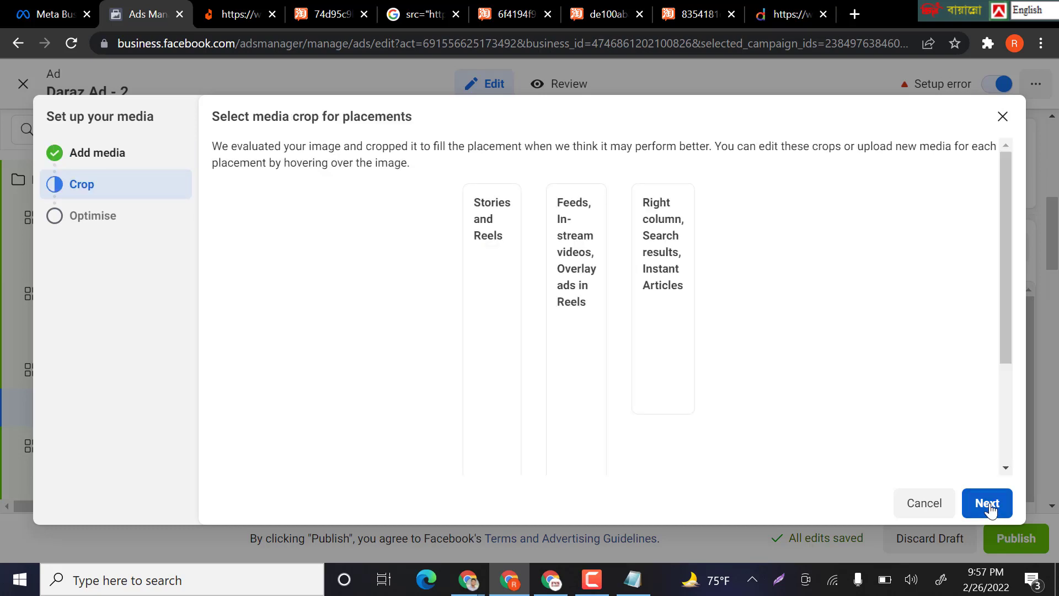
click(987, 503)
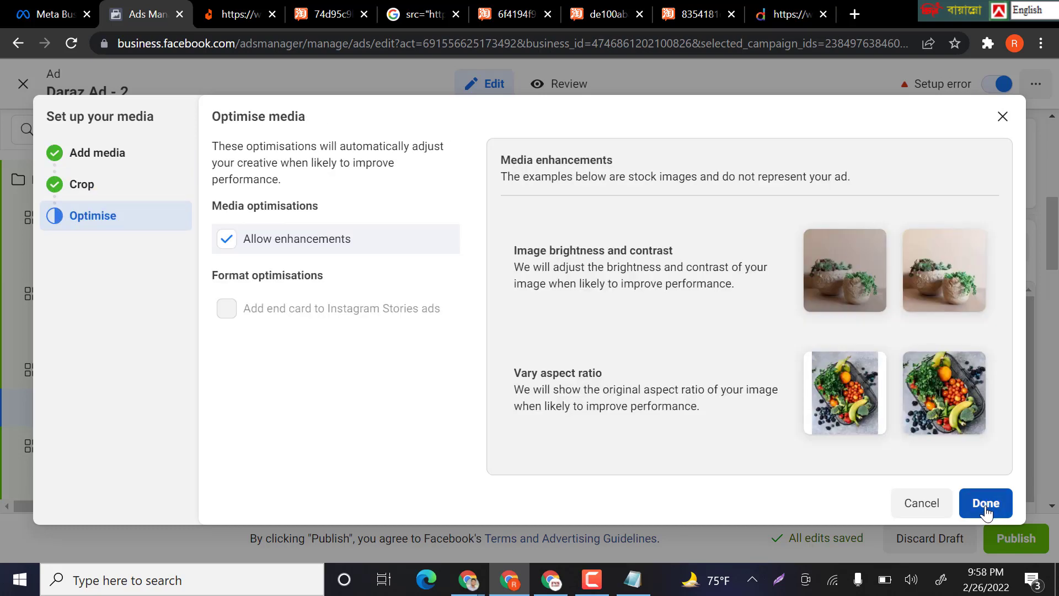
click(986, 508)
- Try to publish the Daraz ads campaign, dismiss the payment information form, and back out of discarding the draft
scroll(142, 271, down, 3)
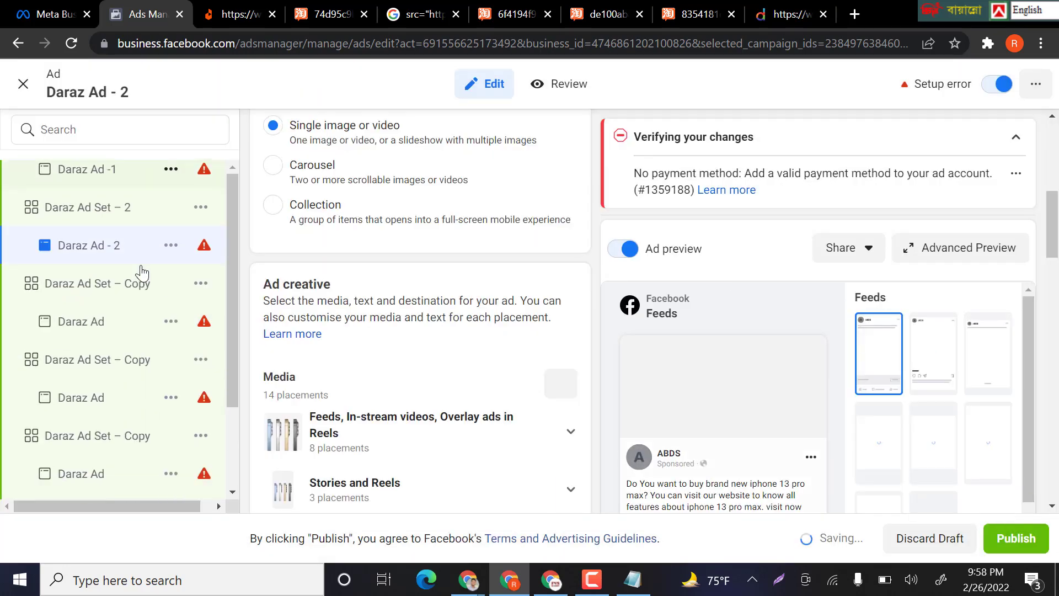
scroll(142, 271, down, 5)
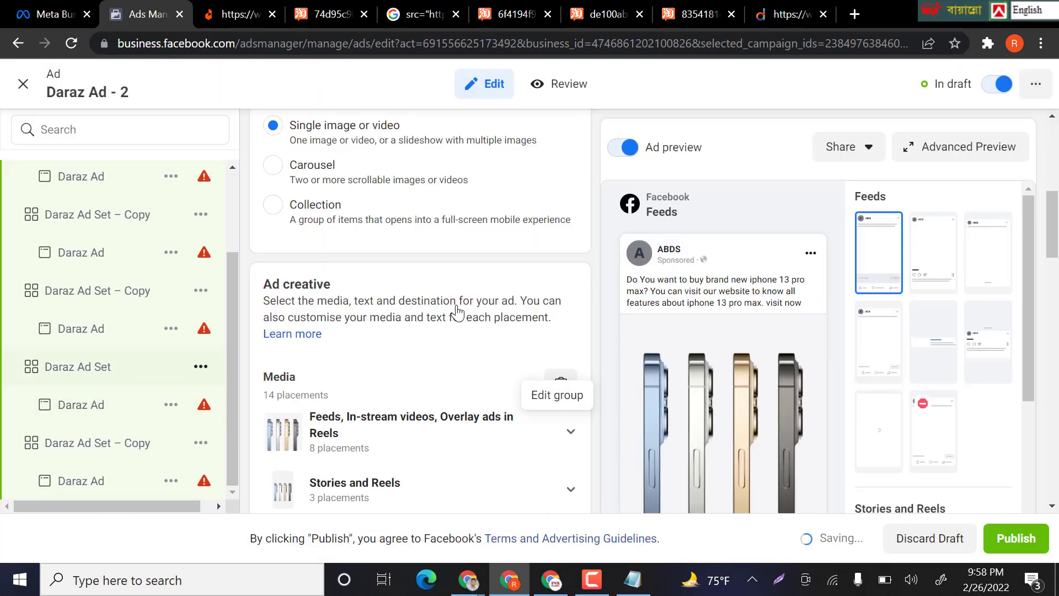
scroll(457, 312, down, 5)
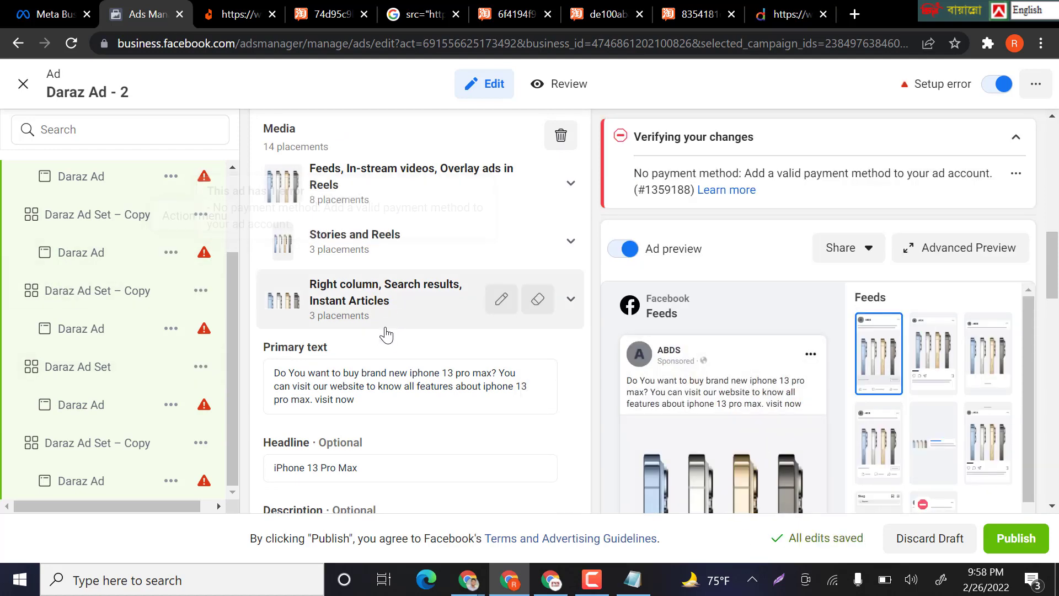
scroll(438, 371, down, 5)
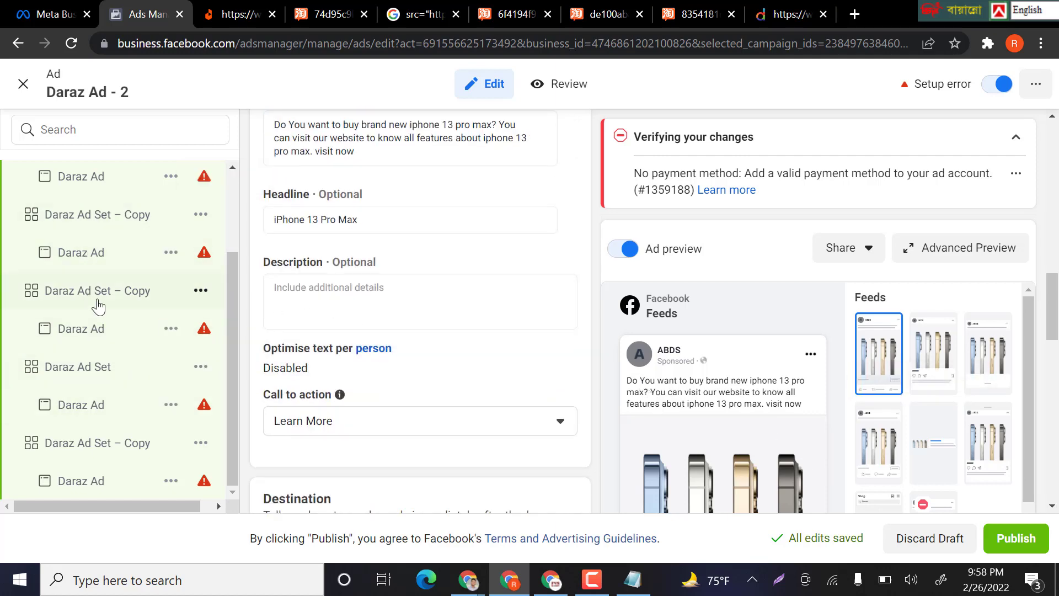
scroll(171, 353, up, 2)
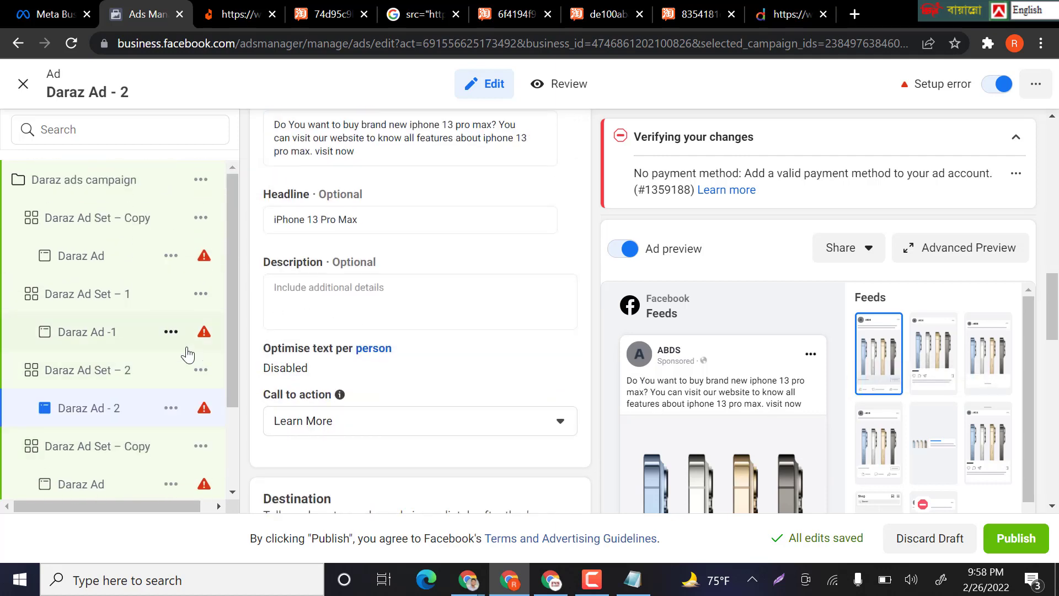
click(117, 185)
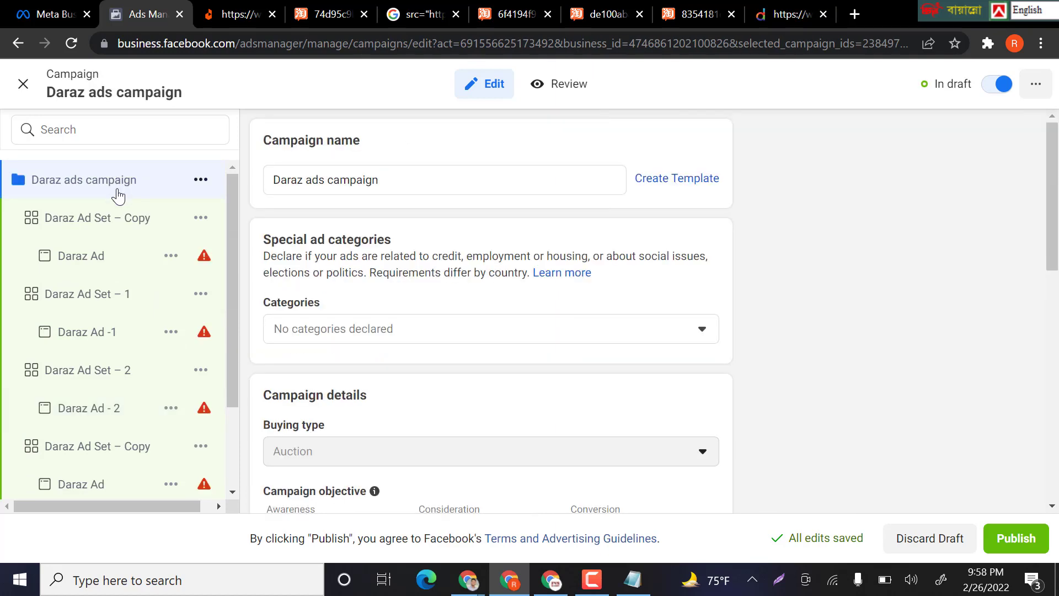
click(1005, 531)
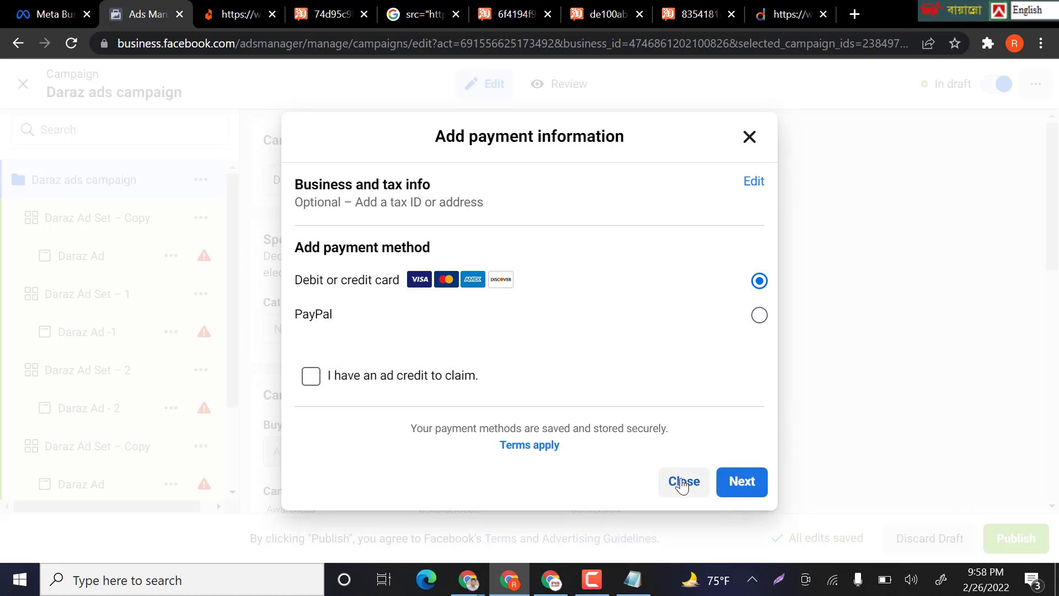
click(749, 138)
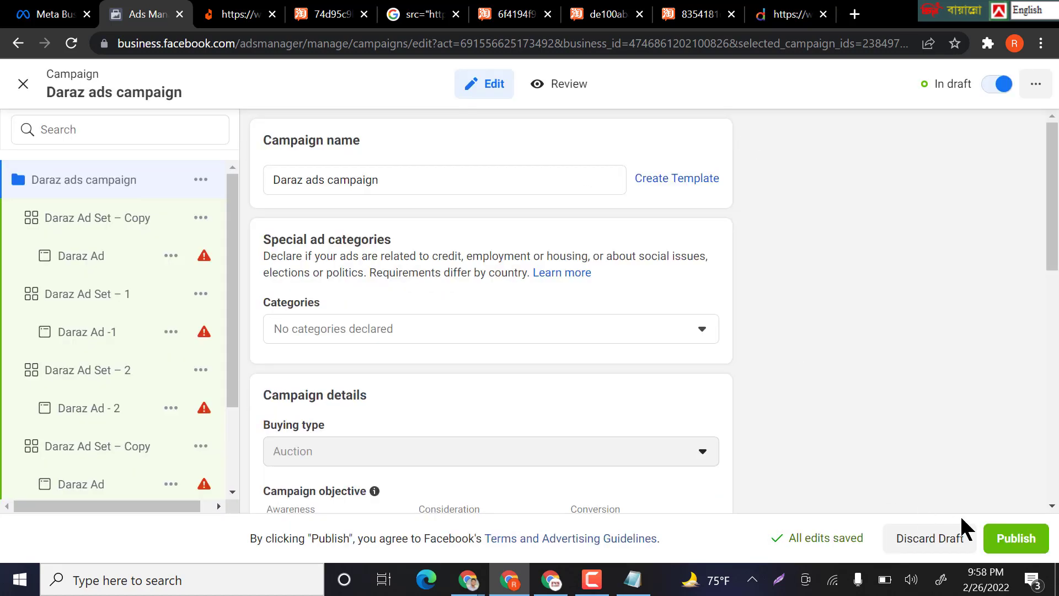
click(941, 543)
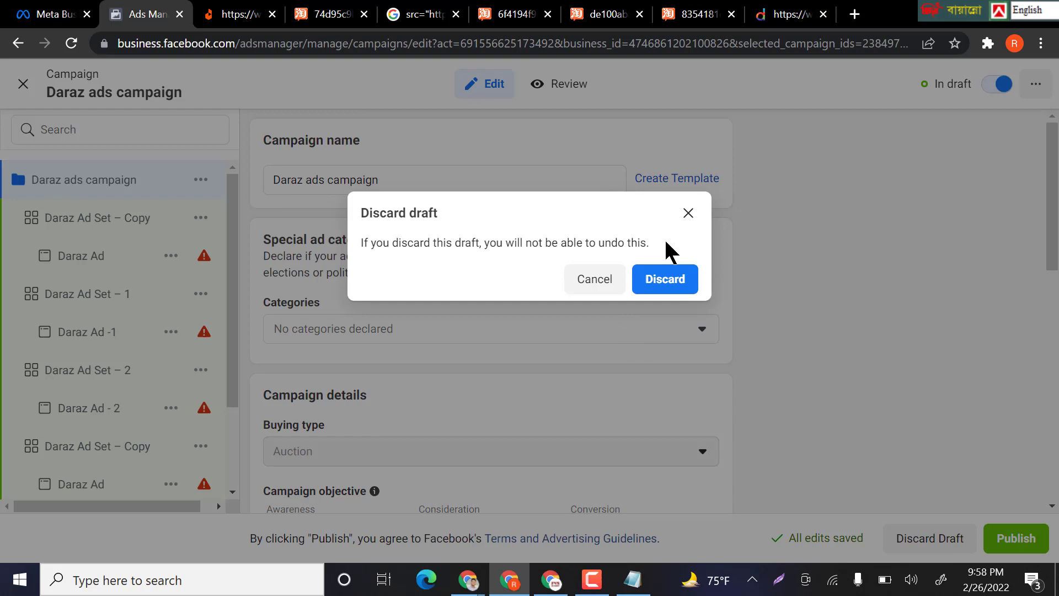
click(688, 213)
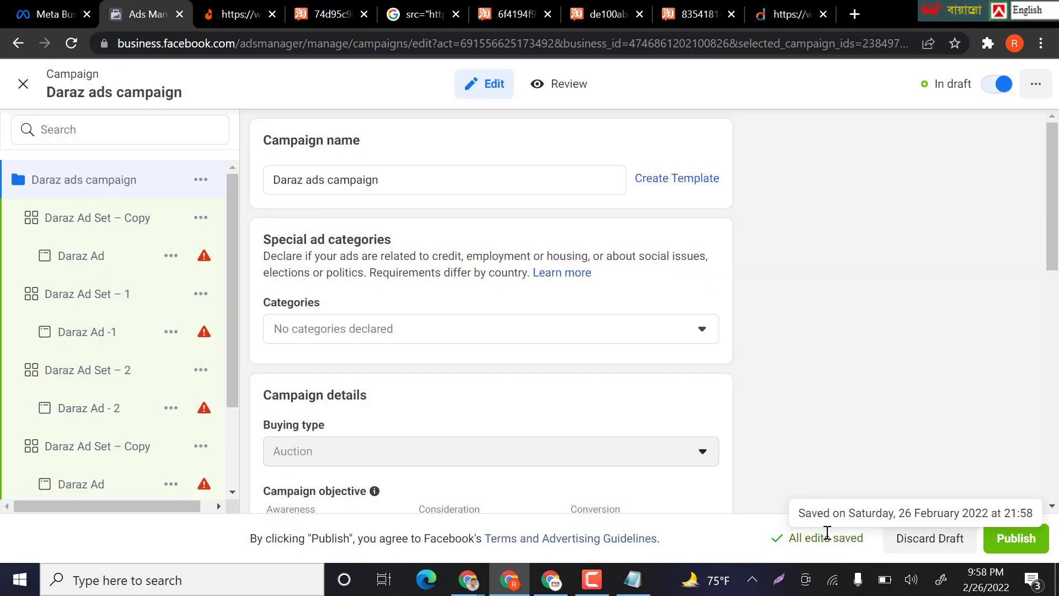
- Try publishing the draft items with debit or credit card payment, dismiss the payment form, and close the campaign editor without publishing
click(22, 85)
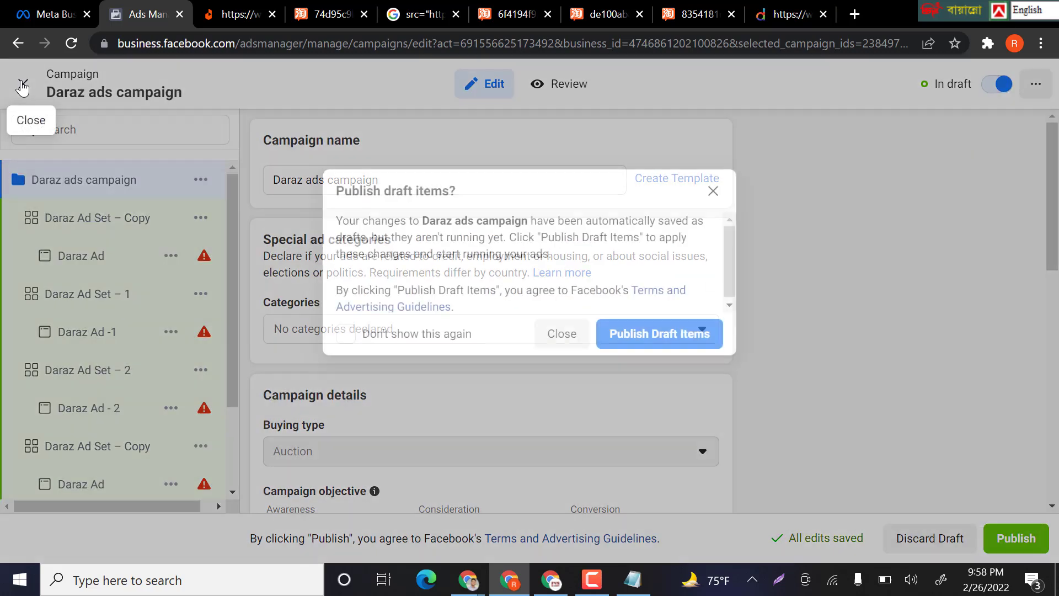
click(637, 335)
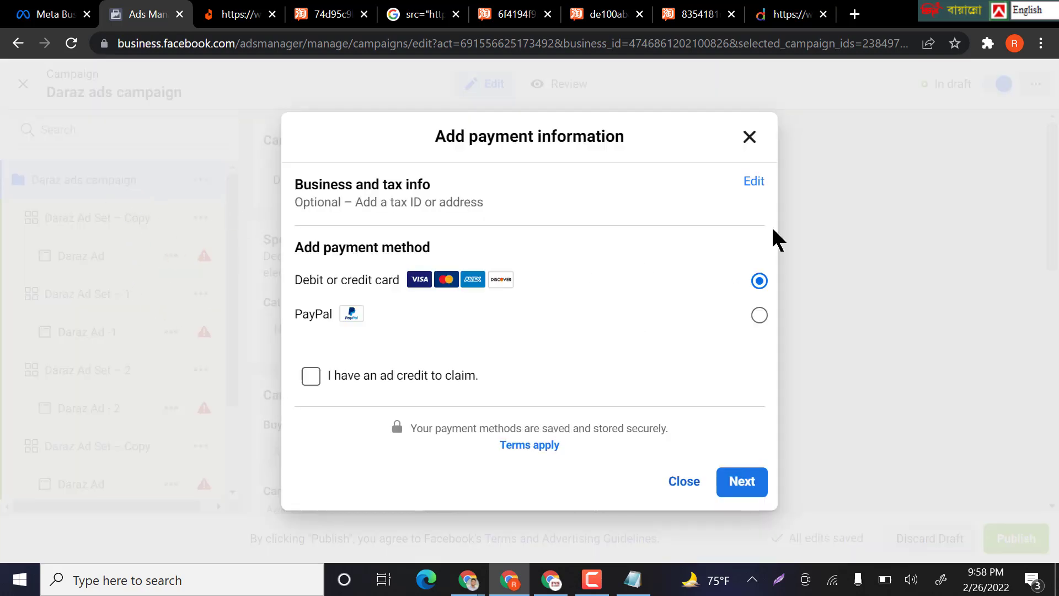
click(751, 489)
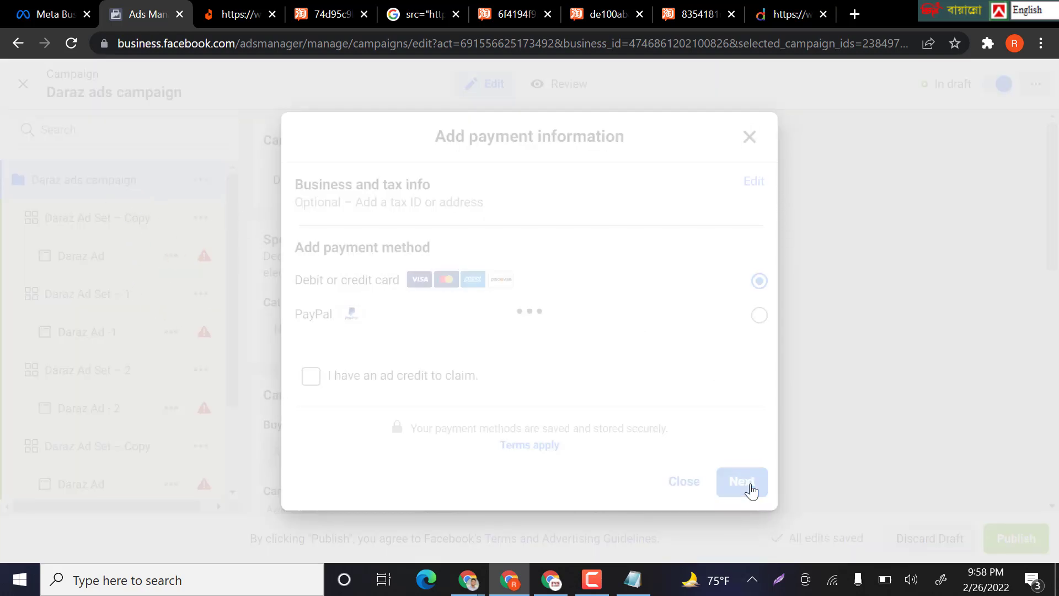
click(751, 146)
click(569, 335)
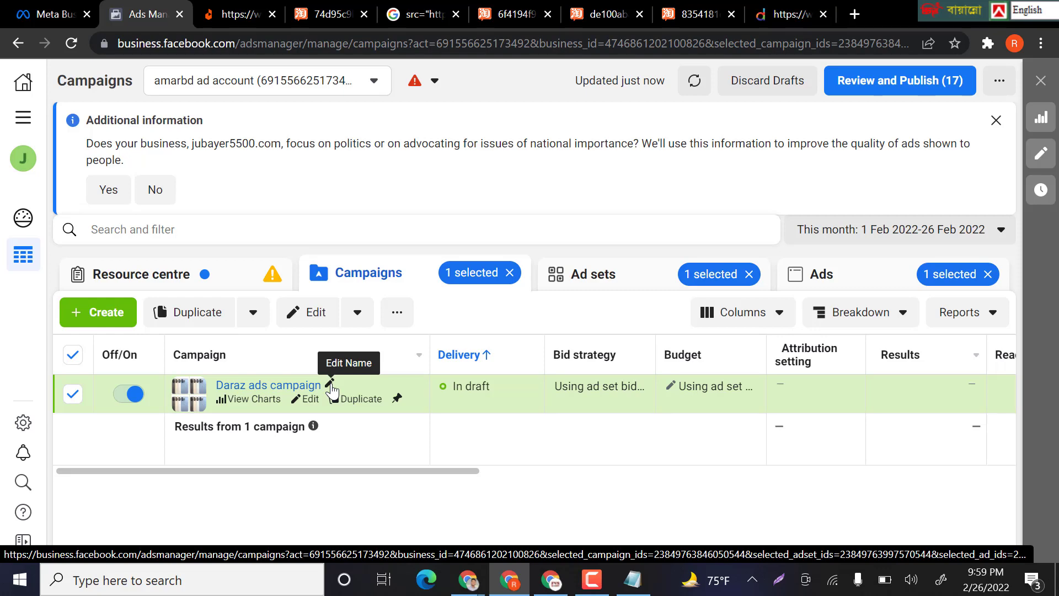
- Open the Daraz ads campaign's name for editing in the campaign list and save it to draft
click(330, 383)
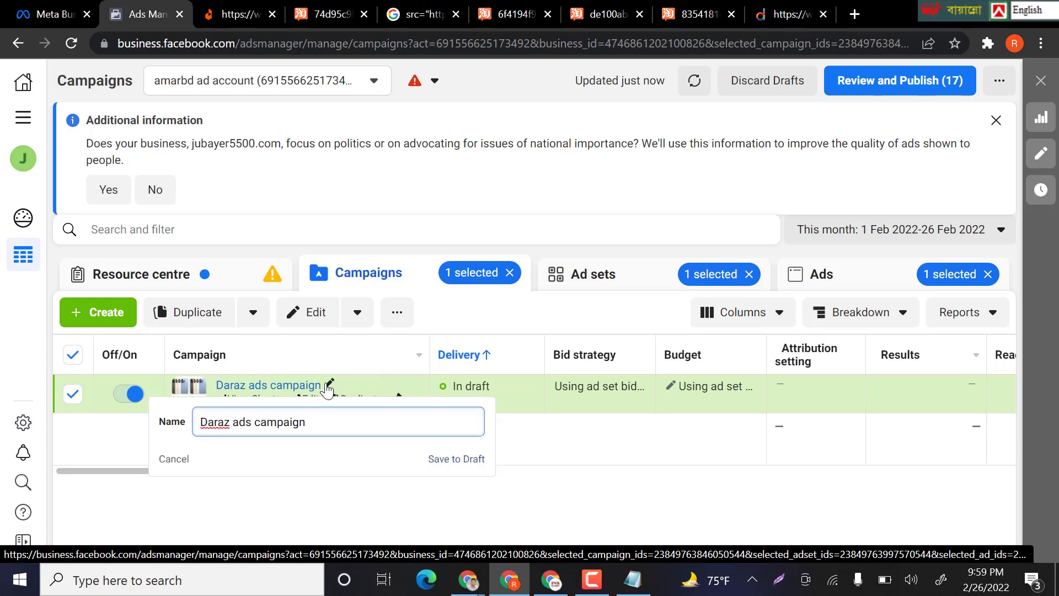
click(555, 439)
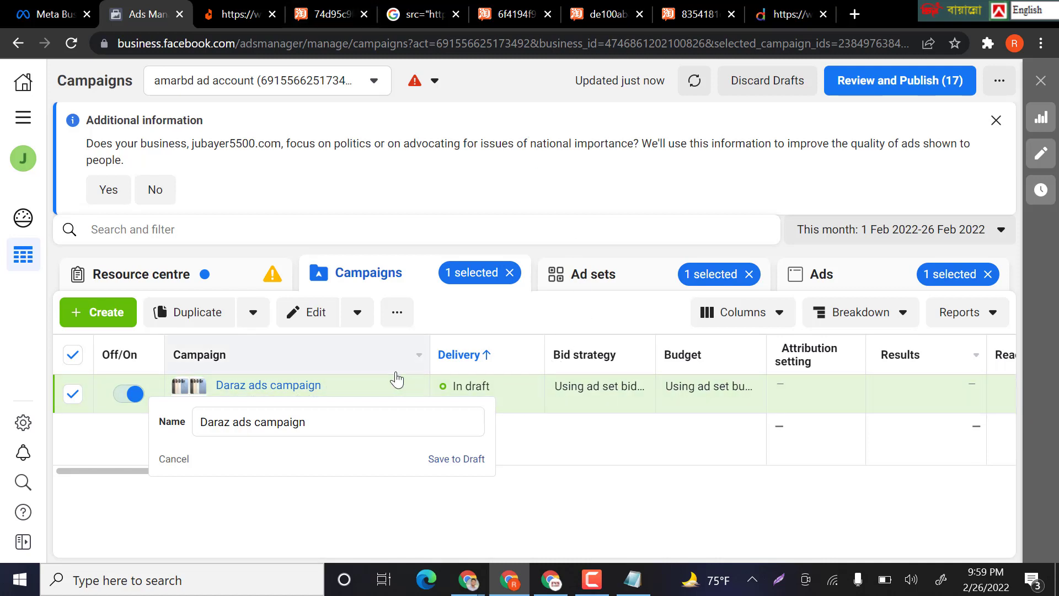
click(463, 460)
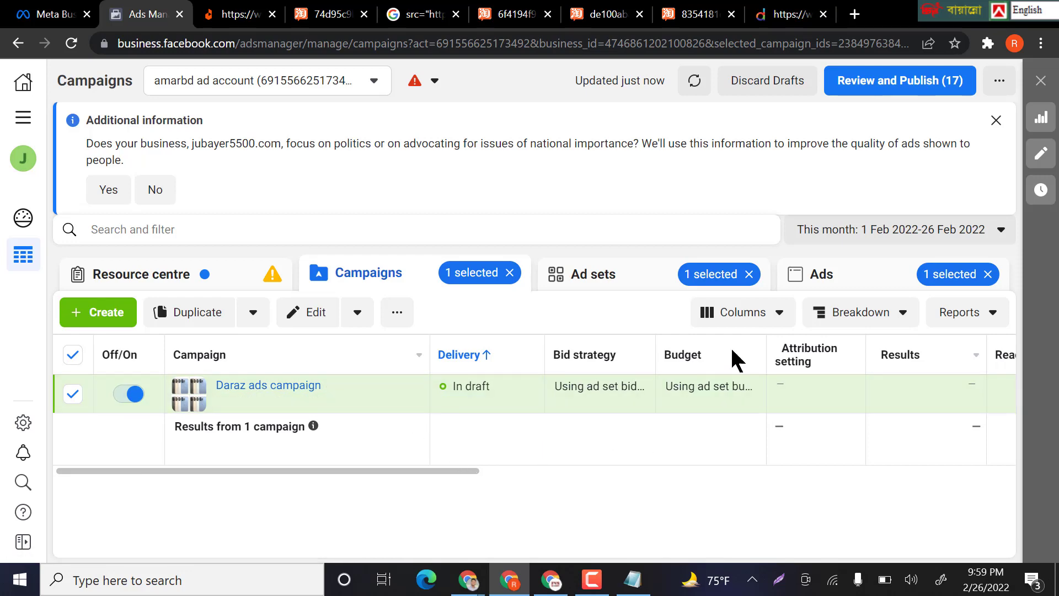
- Switch to the Notepad notes to review the listed combinations of campaigns, ad sets and ads
click(632, 580)
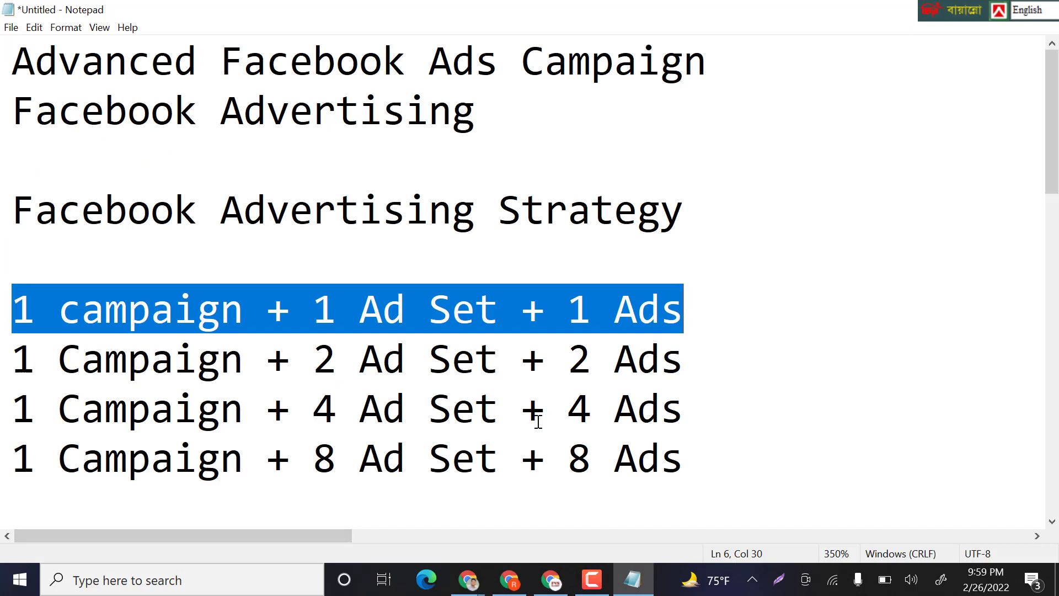
- Switch back to Ads Manager, open the Daraz ads campaign in the editor and view the settings of Daraz Ad Set – 2
click(406, 415)
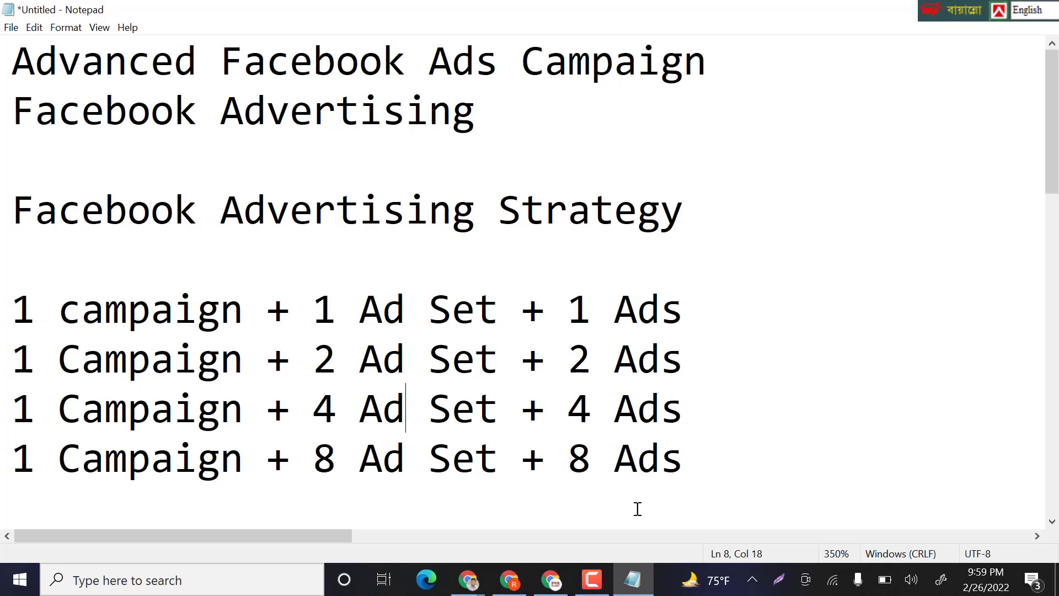
click(517, 587)
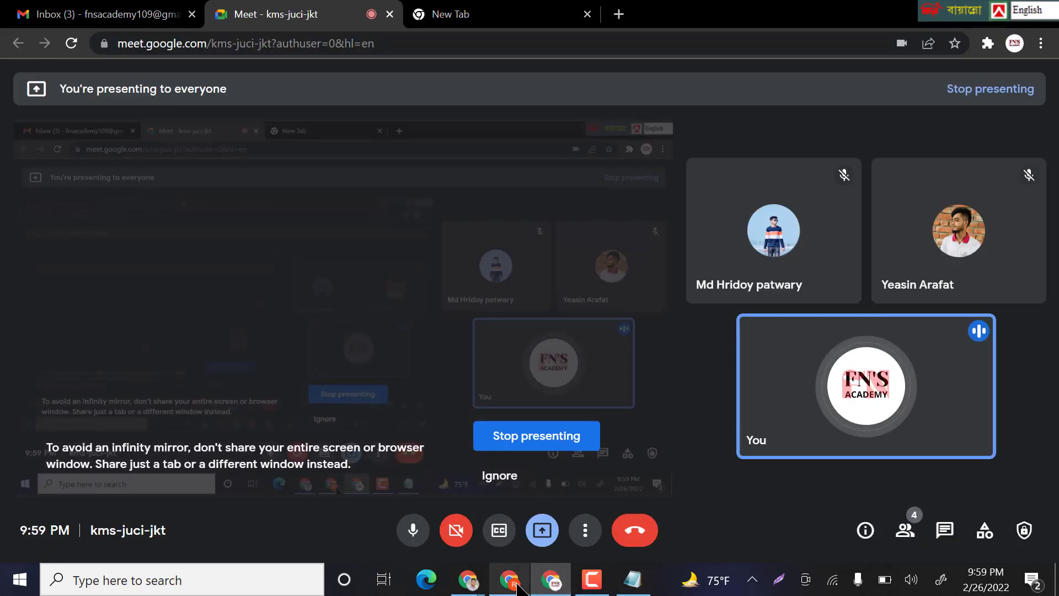
click(518, 587)
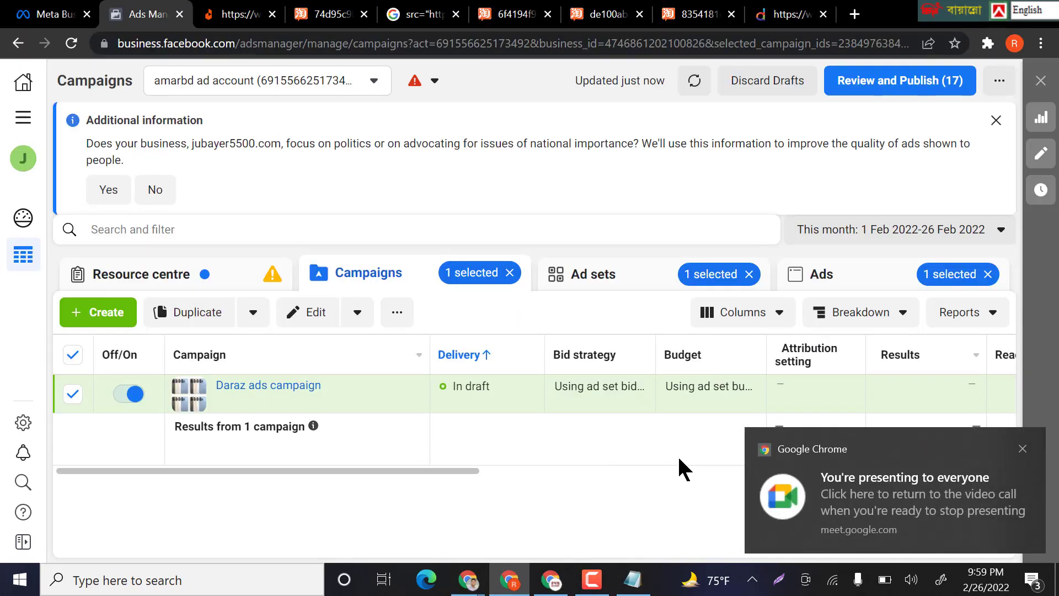
click(319, 314)
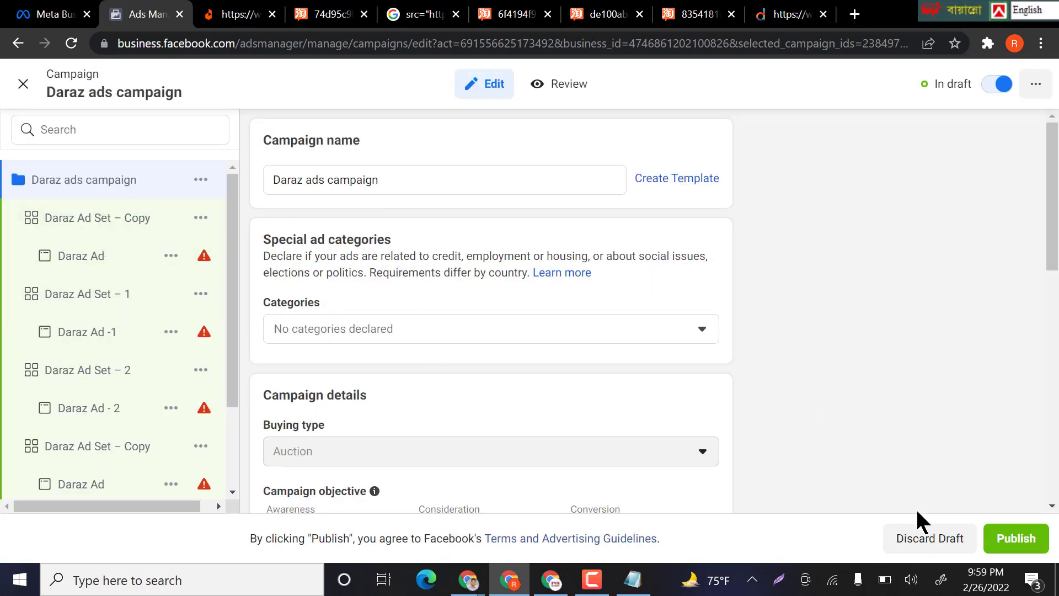
scroll(131, 360, down, 5)
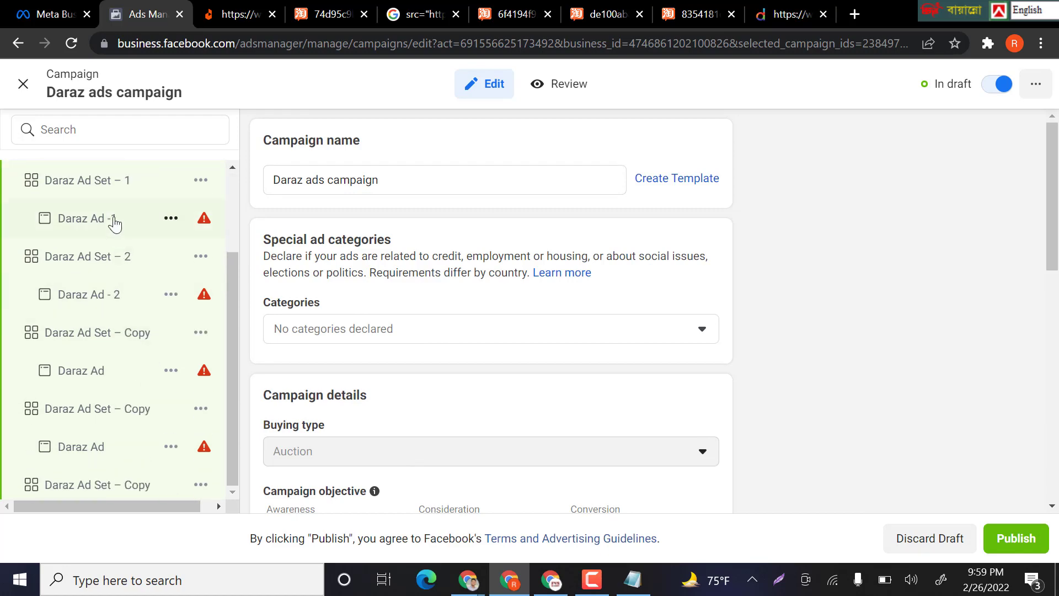
click(110, 268)
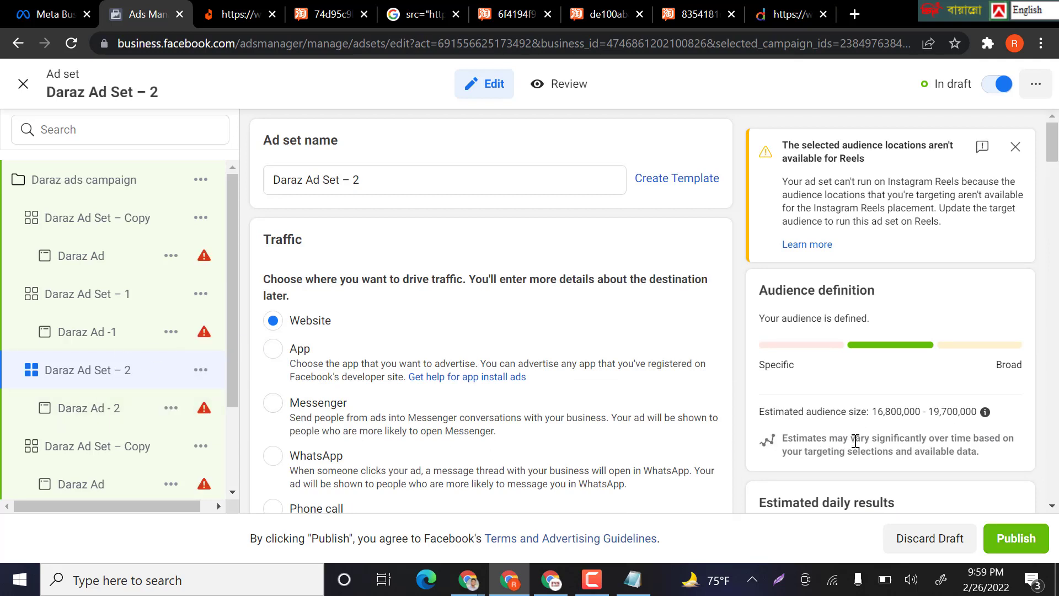
scroll(637, 447, down, 1)
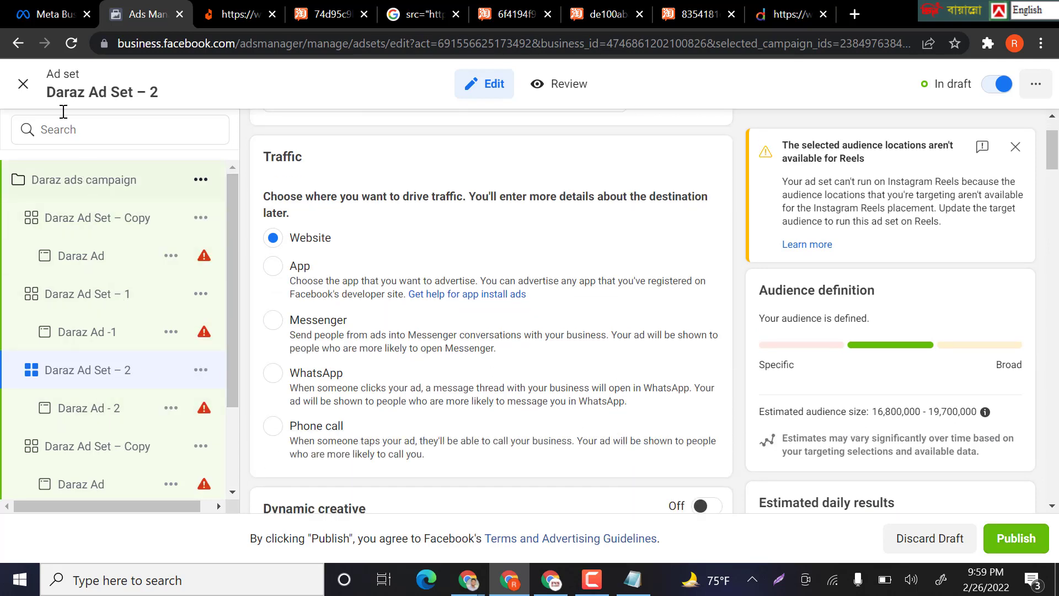
- Close the ad set editor without publishing the draft items and look through the list of Daraz ad sets
click(24, 89)
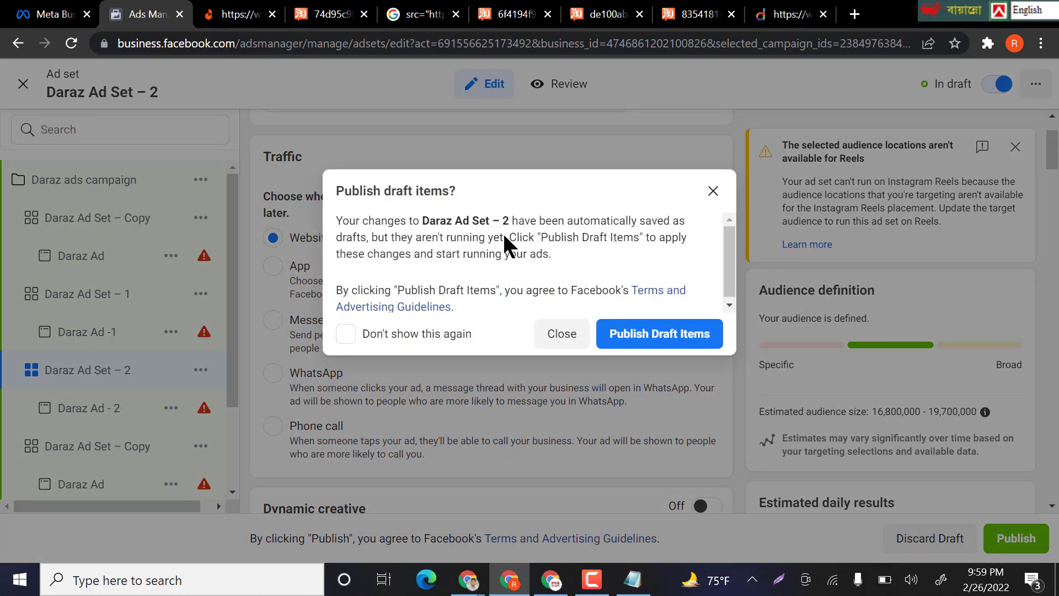
click(713, 193)
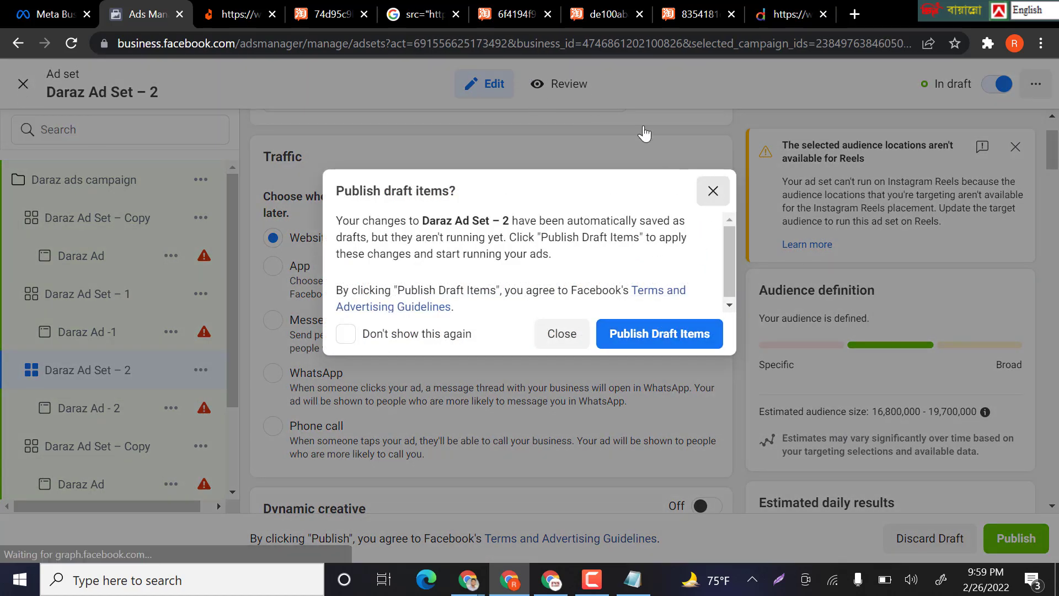
scroll(338, 440, down, 5)
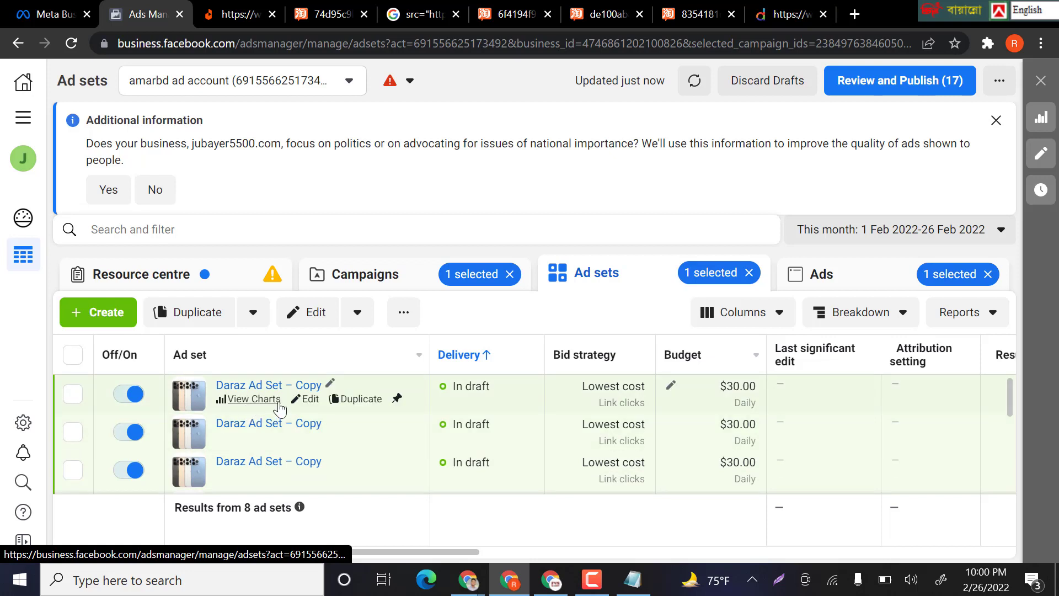
scroll(282, 408, down, 3)
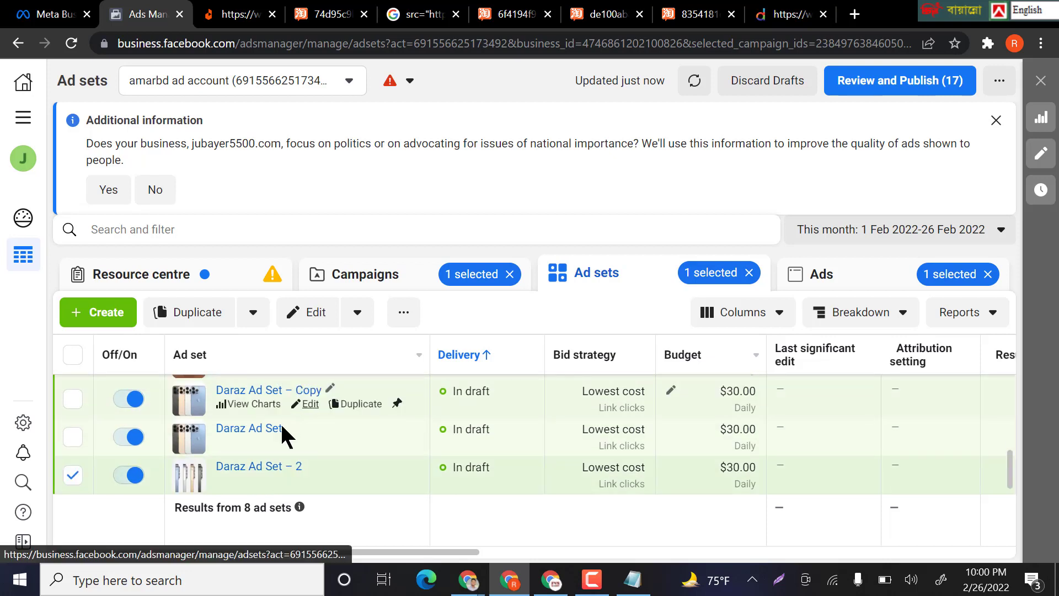
scroll(256, 450, up, 5)
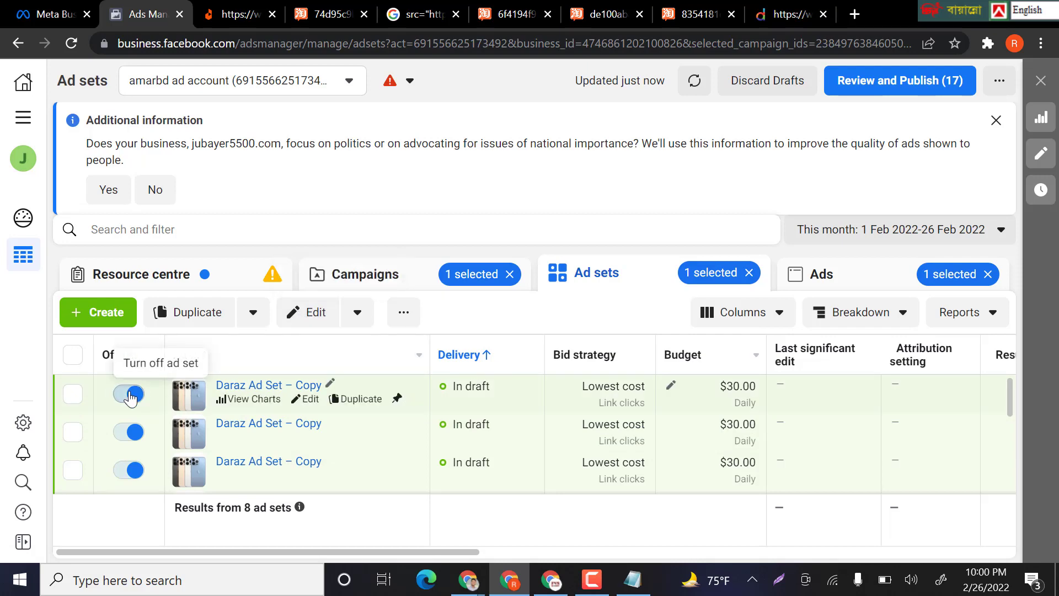
scroll(686, 432, down, 3)
- Try to review and publish all drafts from the ad set list, dismissing the payment information form
mouse_move(860, 344)
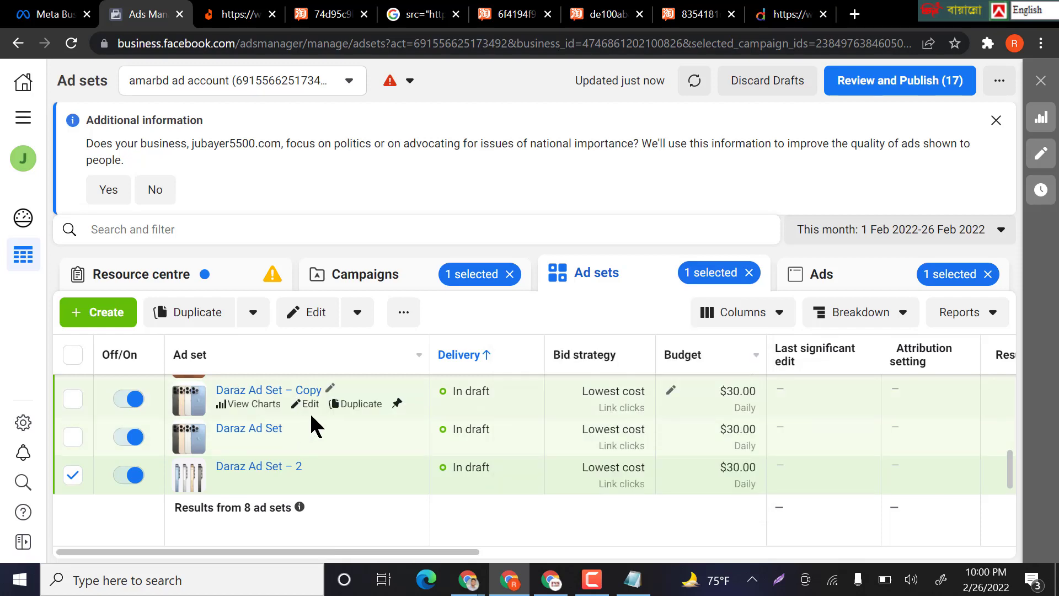
click(911, 90)
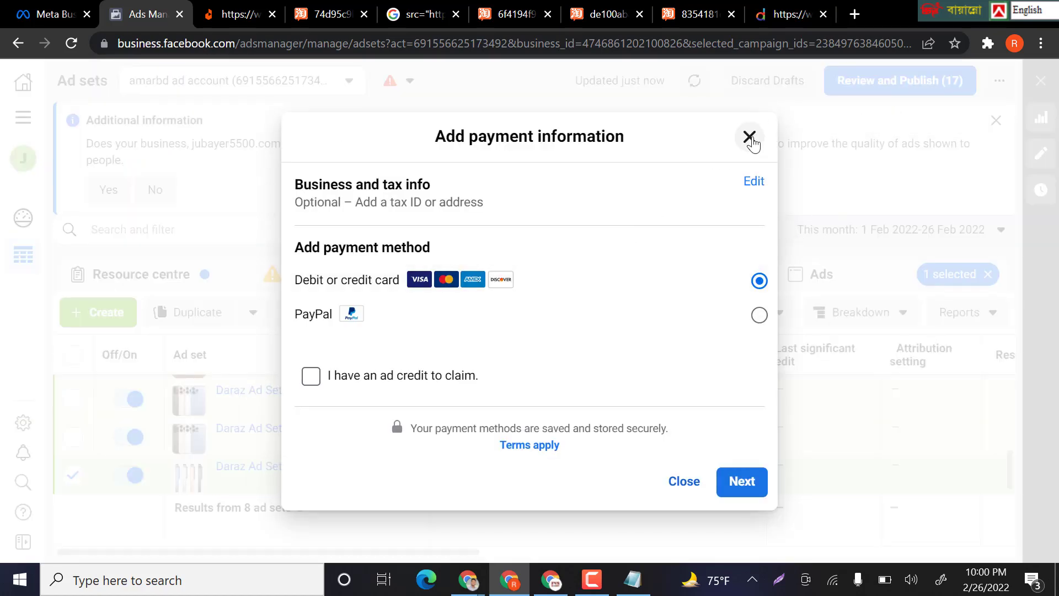
click(751, 138)
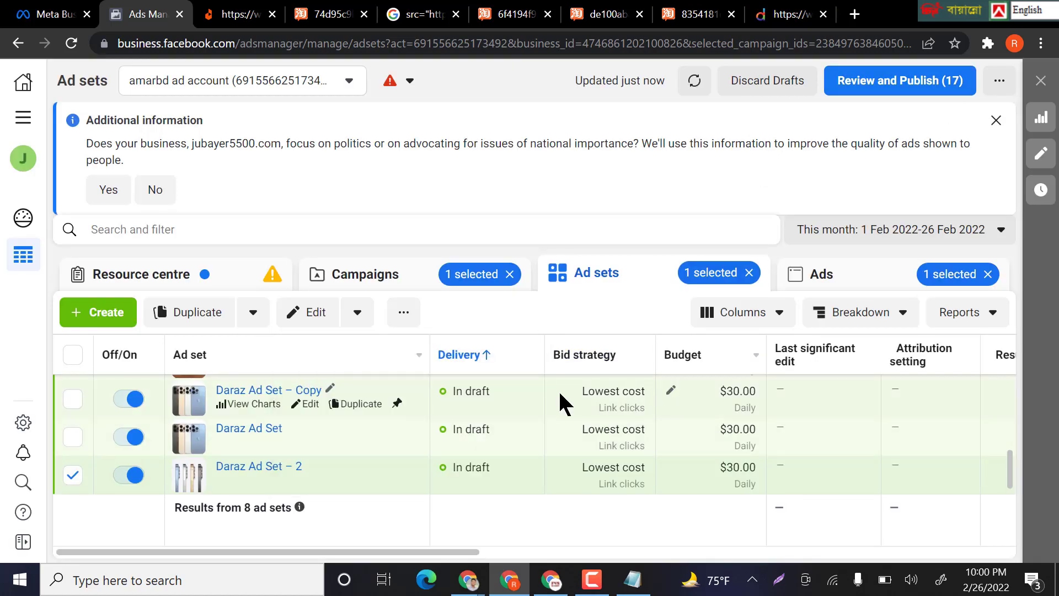
scroll(560, 446, up, 3)
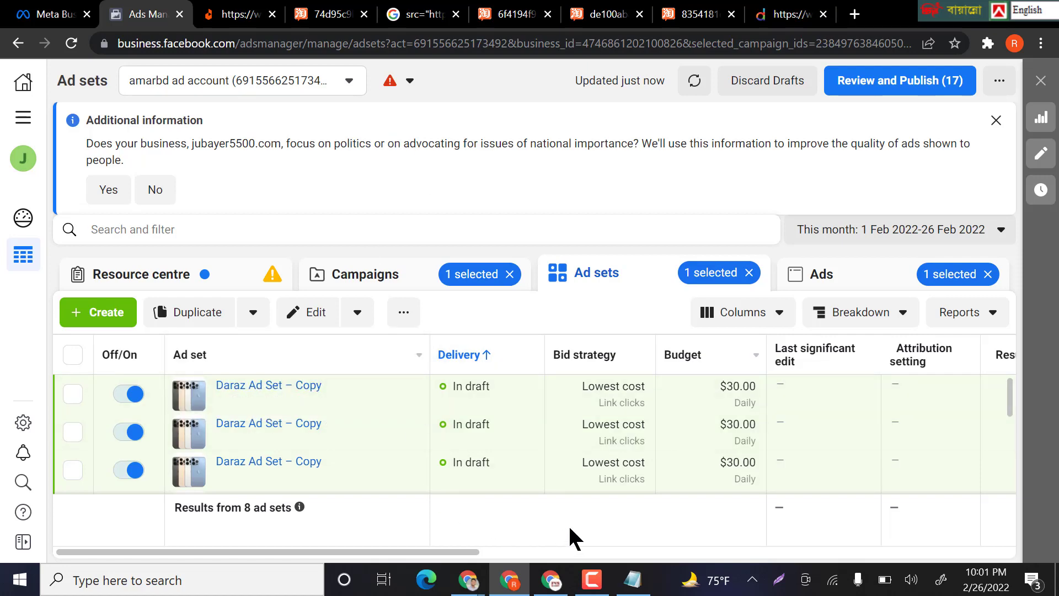
- Highlight all four campaign, ad set and ad combinations in the Notepad notes and compare them with the Ads Manager ad set list
click(632, 581)
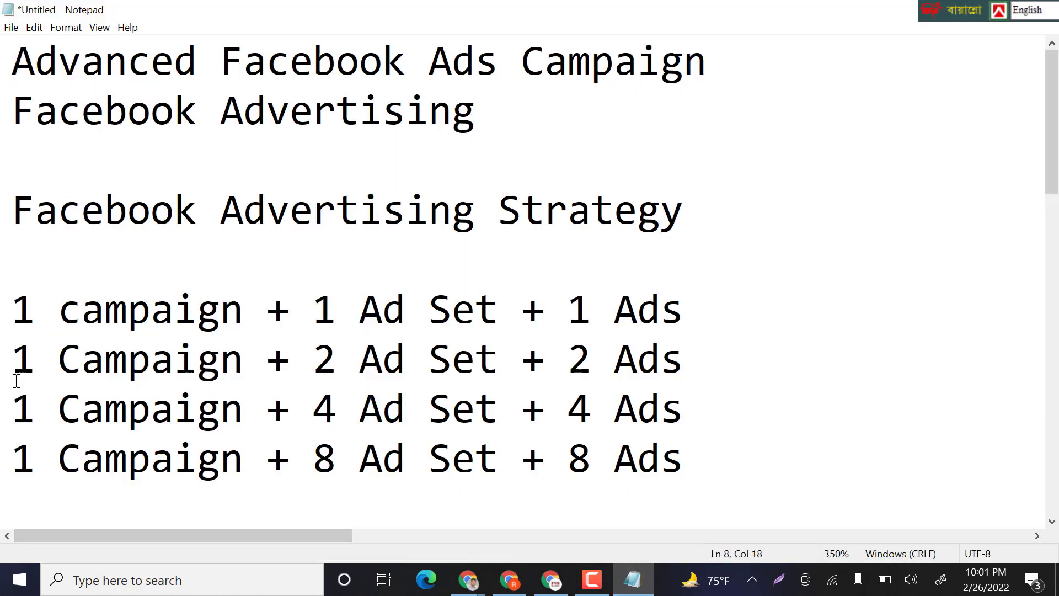
mouse_move(17, 312)
mouse_down()
mouse_move(655, 339)
mouse_move(737, 473)
mouse_move(355, 458)
mouse_move(2, 358)
mouse_move(3, 327)
mouse_up()
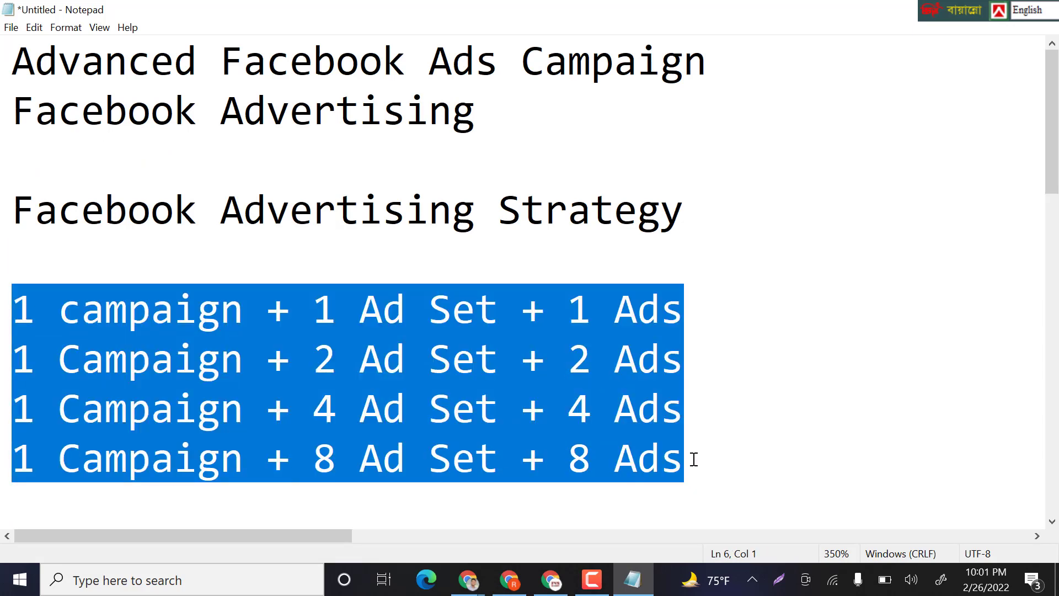
drag(688, 461, 3, 322)
drag(707, 473, 2, 319)
click(509, 579)
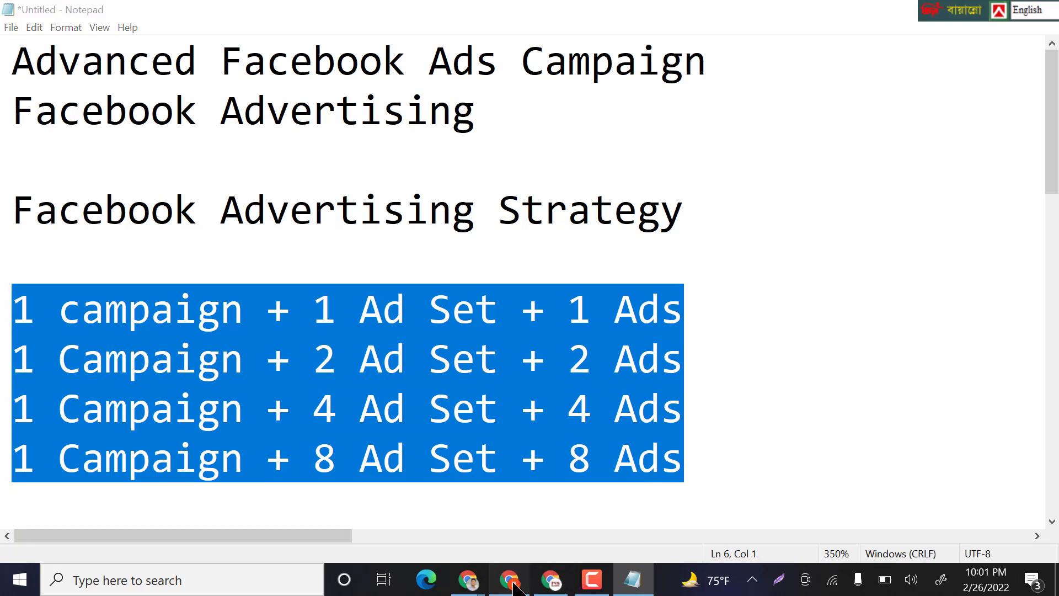
scroll(551, 463, down, 3)
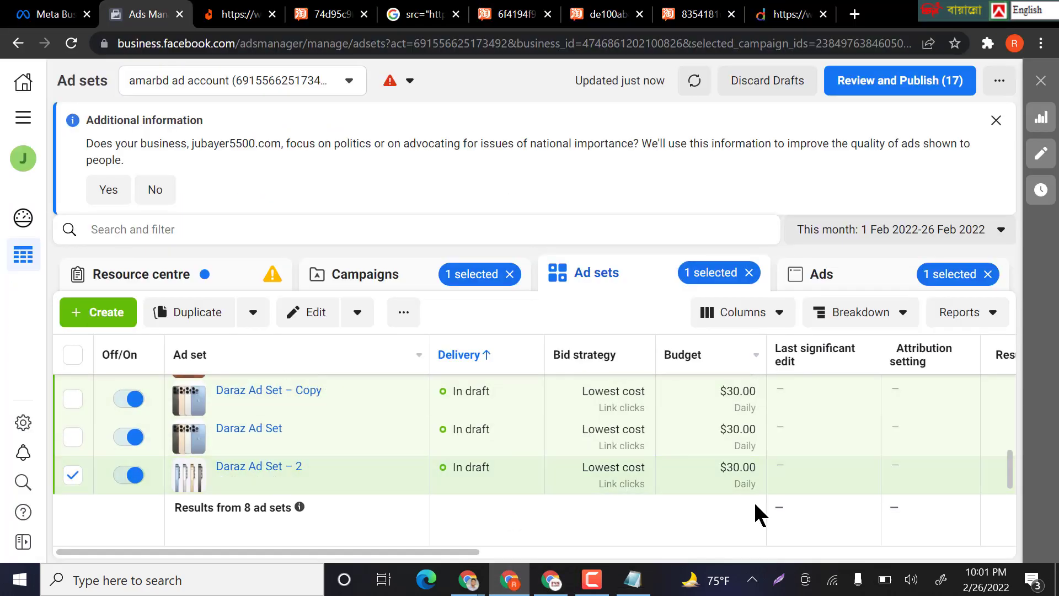
scroll(486, 468, up, 2)
- Highlight the 8, 2 and 4 ad set combinations one by one in the Notepad notes, and return to the Ads Manager ad set list
click(631, 580)
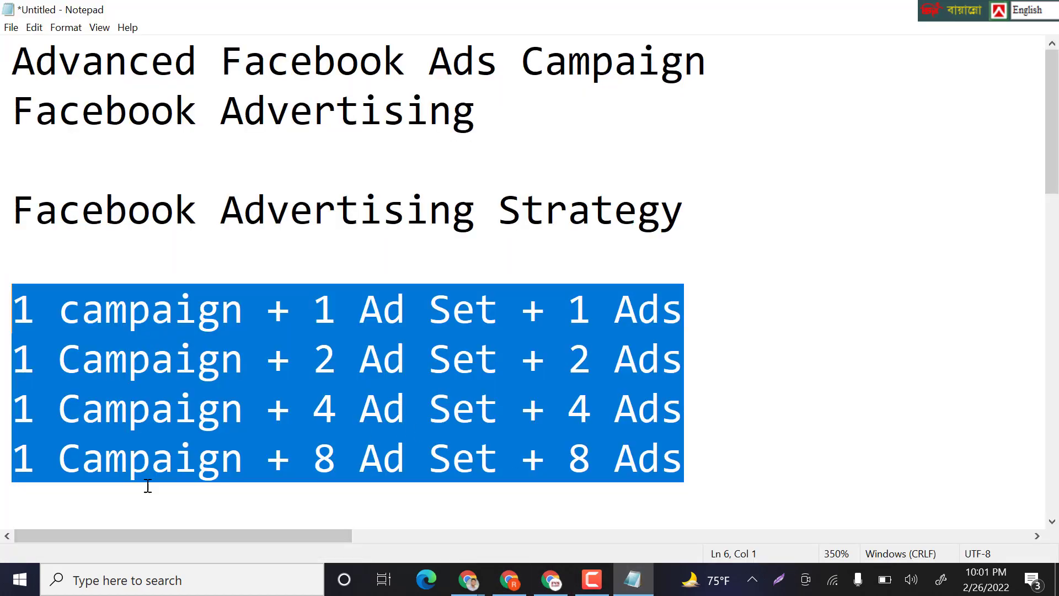
click(742, 461)
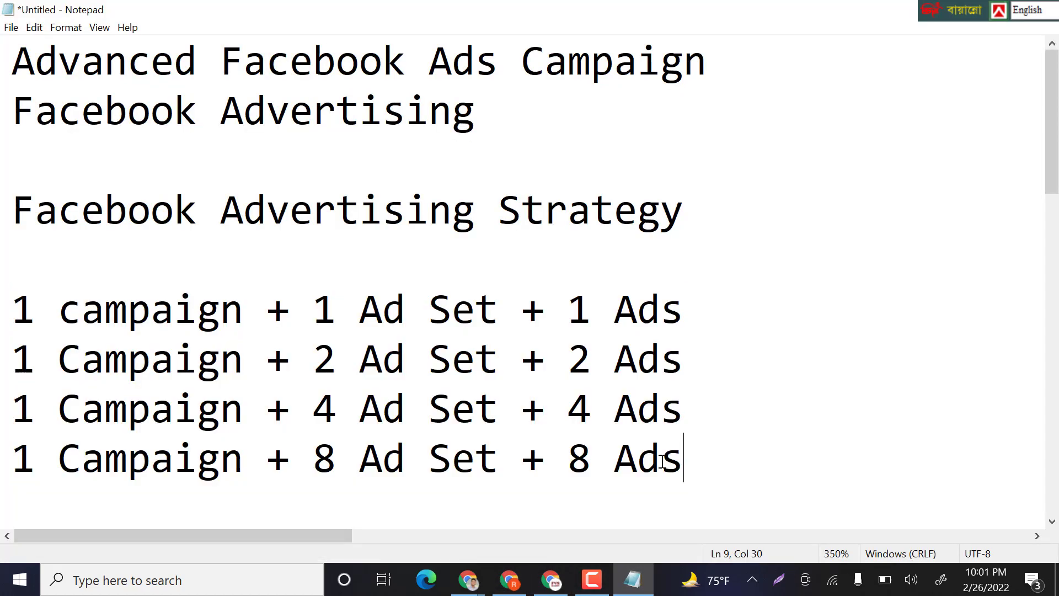
drag(662, 461, 12, 466)
click(772, 449)
drag(13, 355, 684, 376)
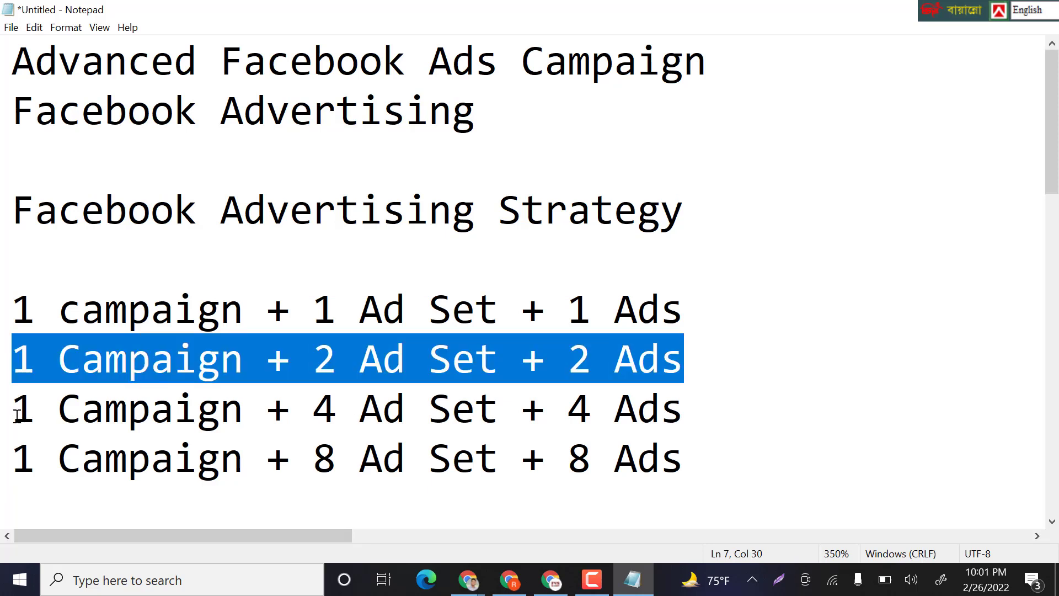
drag(16, 414, 791, 420)
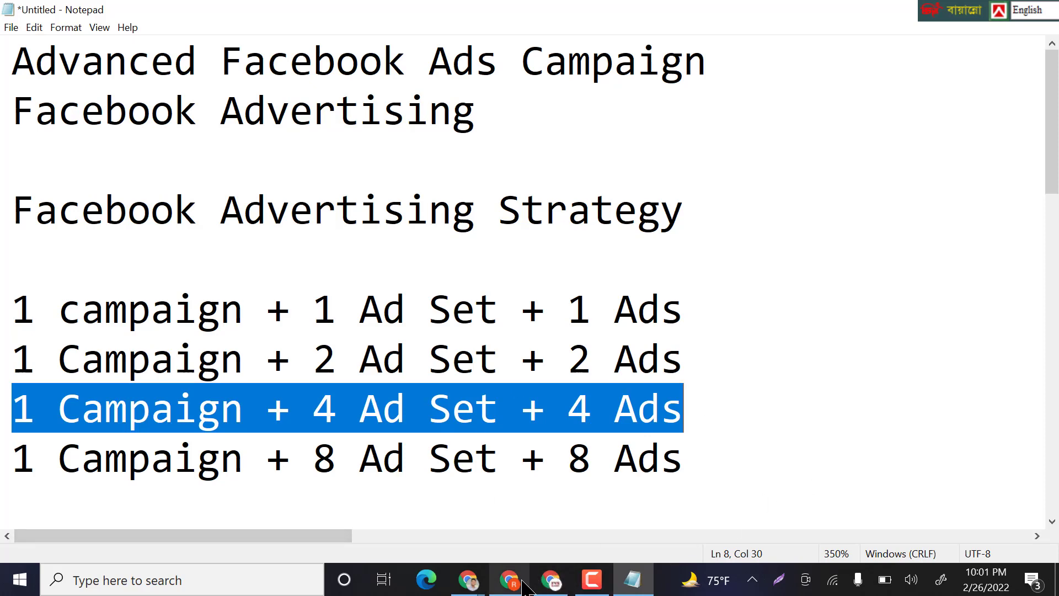
click(546, 582)
scroll(613, 455, down, 2)
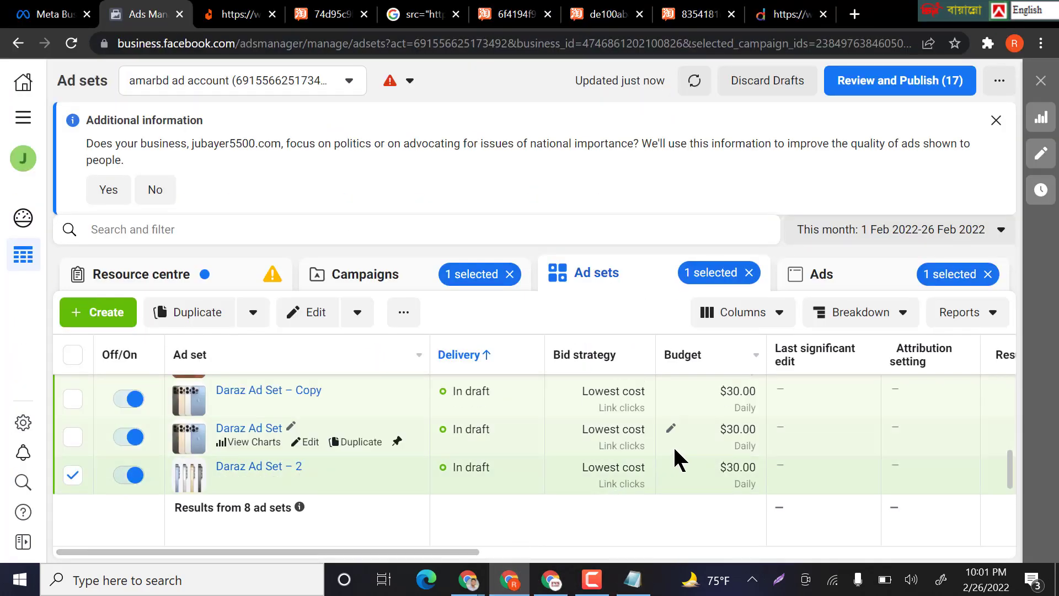